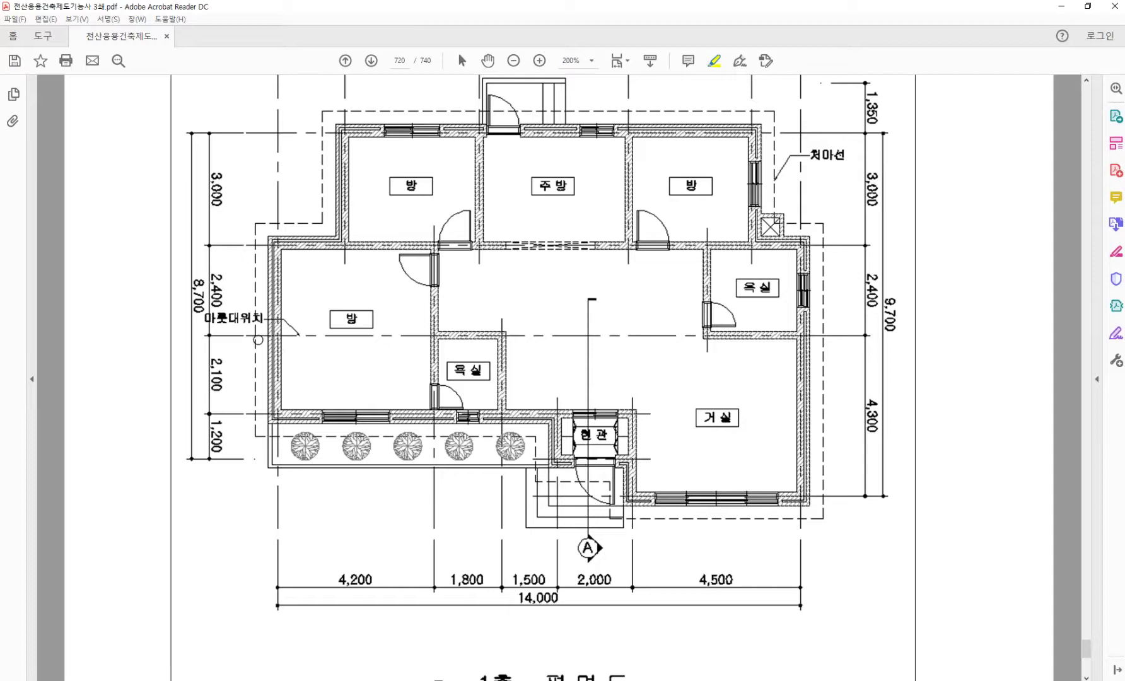
Highlight the ridge line, the front eave outline down to the living room, and the chimney on the floor plan.
left_click_drag(257, 337, 824, 335)
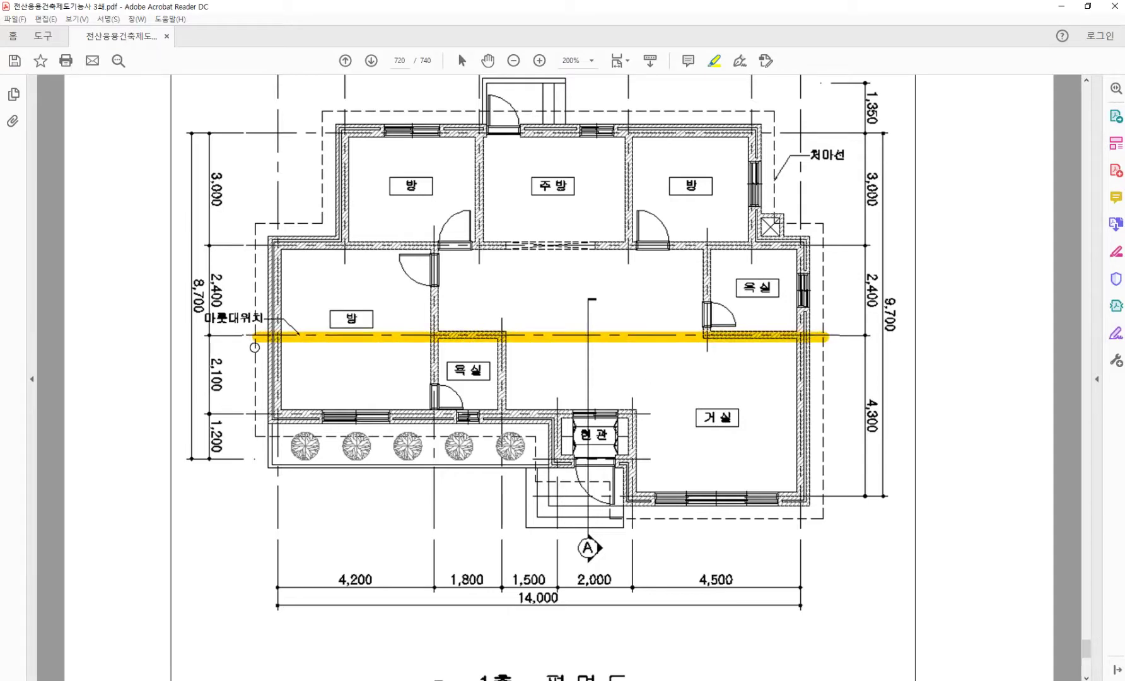
mouse_move(256, 342)
left_mouse_down()
mouse_move(251, 412)
mouse_move(309, 438)
mouse_move(526, 436)
mouse_move(537, 466)
mouse_move(603, 491)
mouse_move(615, 521)
mouse_move(821, 522)
left_mouse_up()
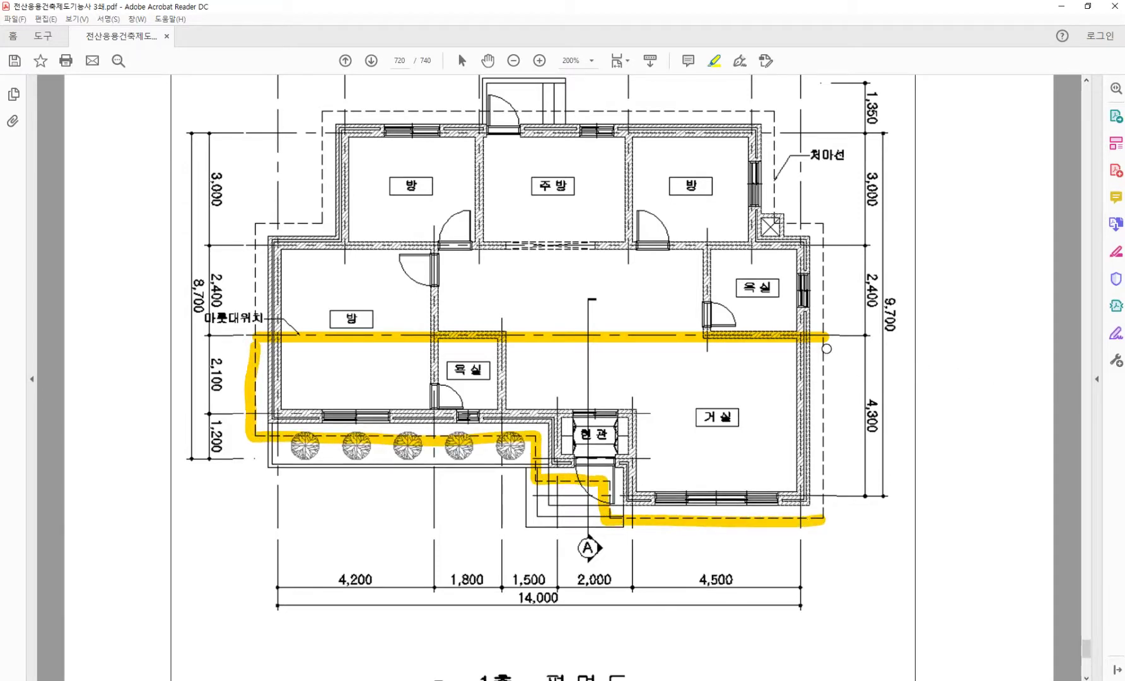
left_click_drag(824, 344, 824, 521)
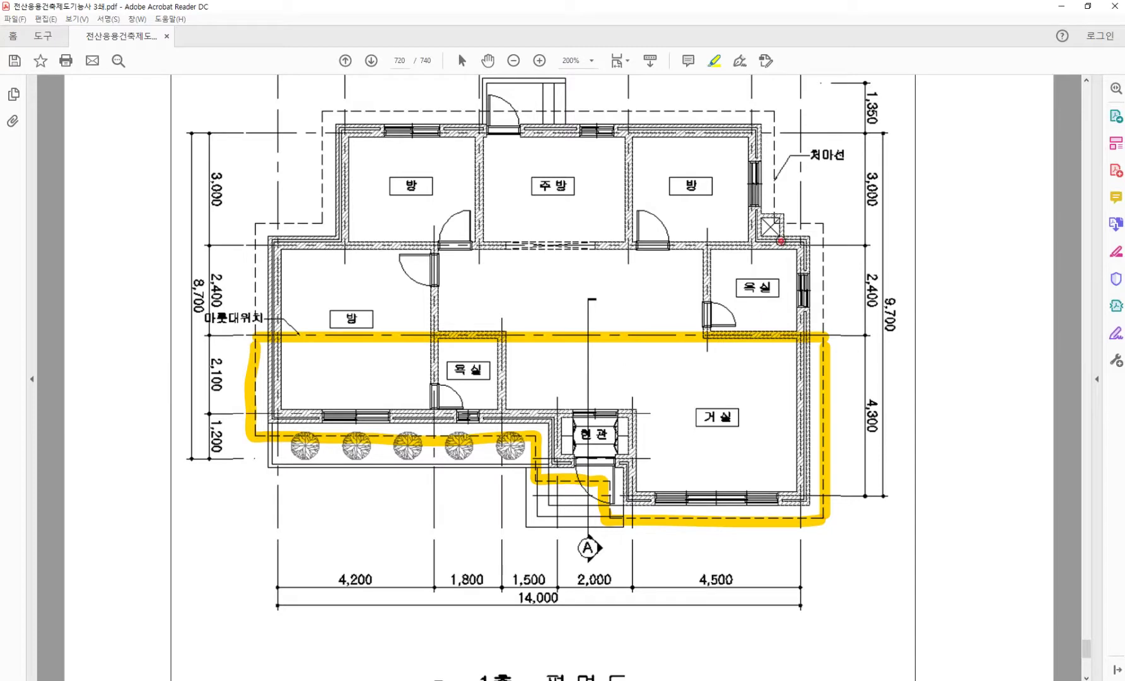
mouse_move(781, 241)
left_mouse_down()
mouse_move(744, 242)
mouse_move(775, 215)
mouse_move(788, 236)
mouse_move(781, 245)
left_mouse_up()
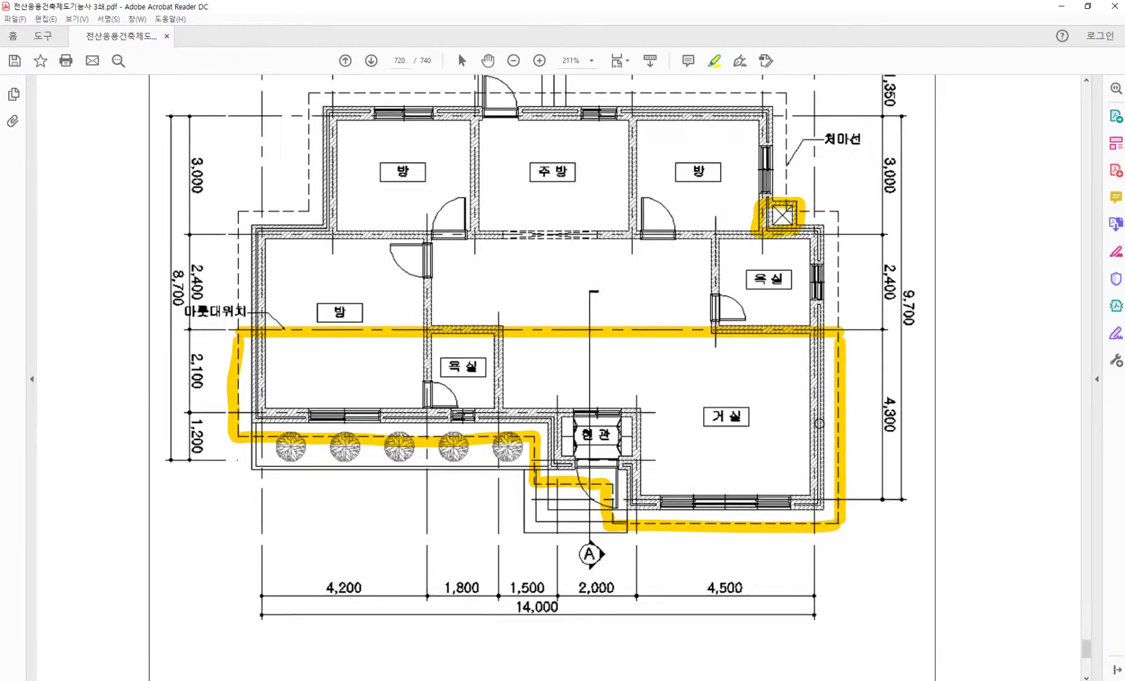
scroll(766, 429, "up", 1, "ctrl")
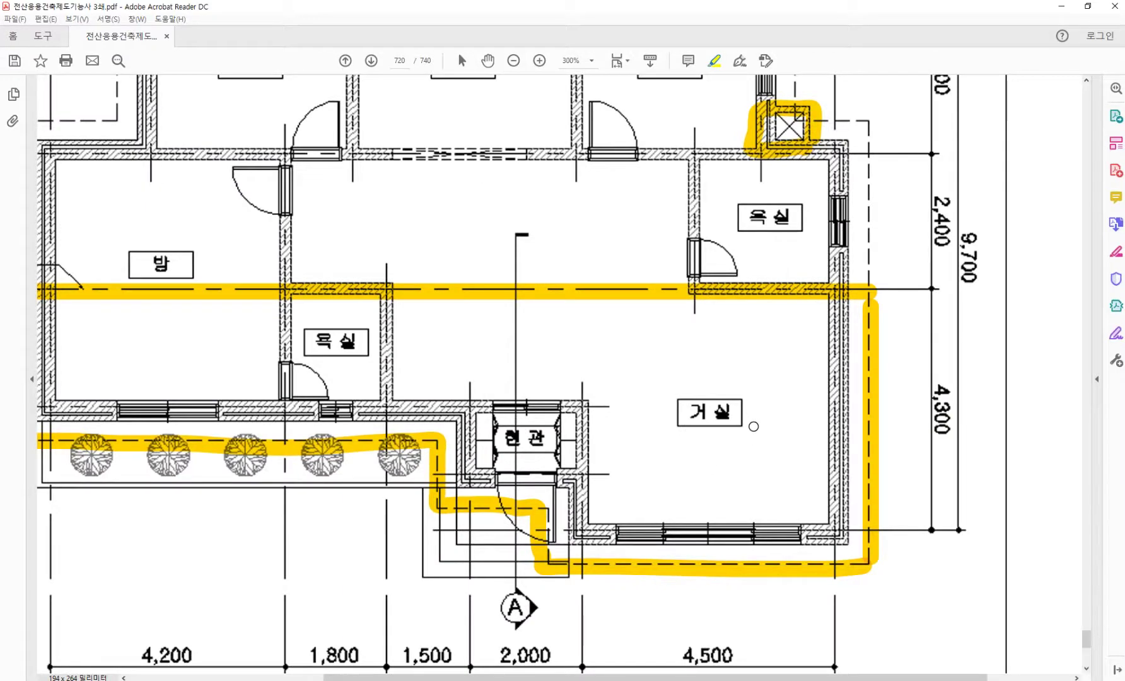
left_click_drag(726, 677, 656, 673)
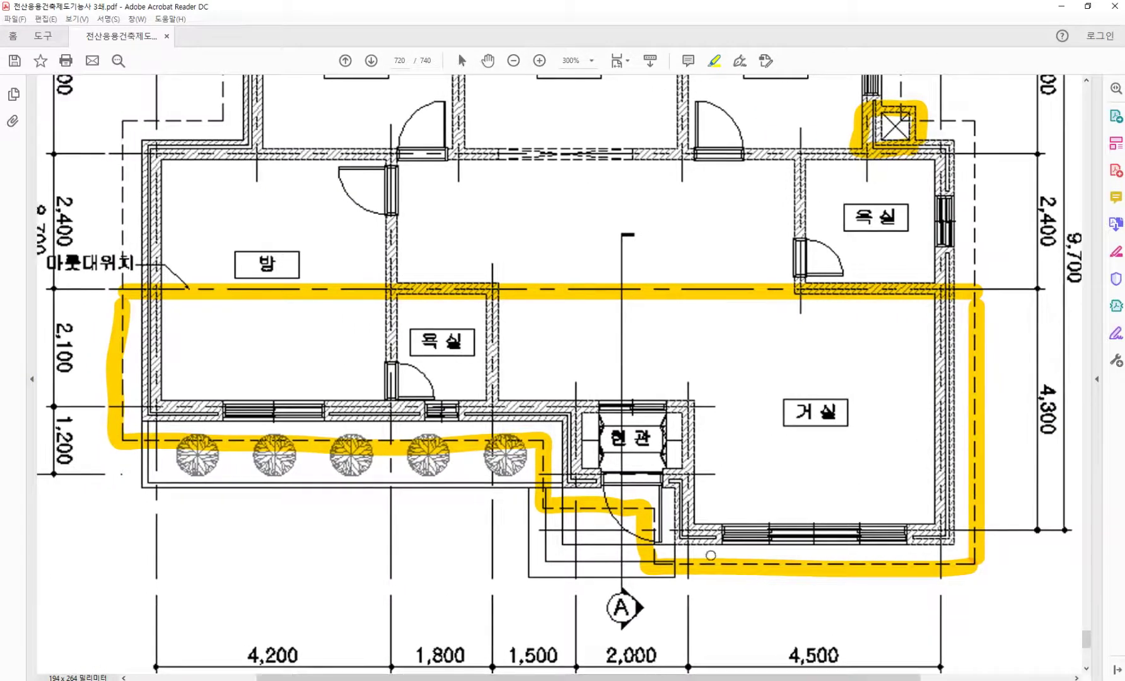
scroll(711, 556, "down", 1)
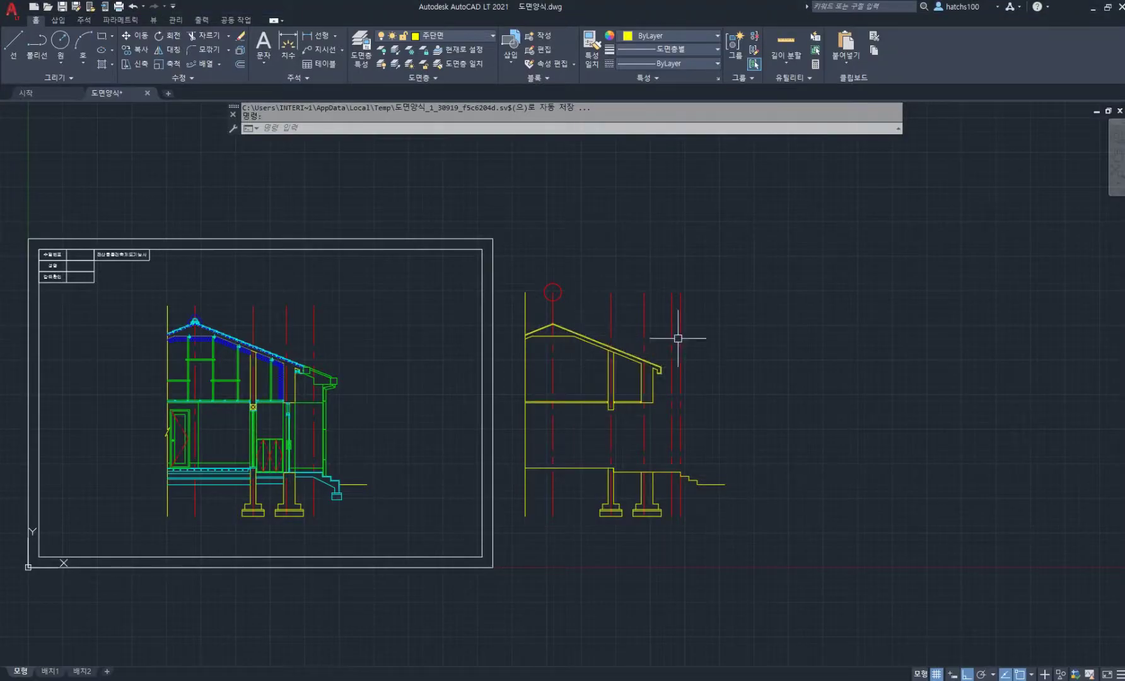
type("c")
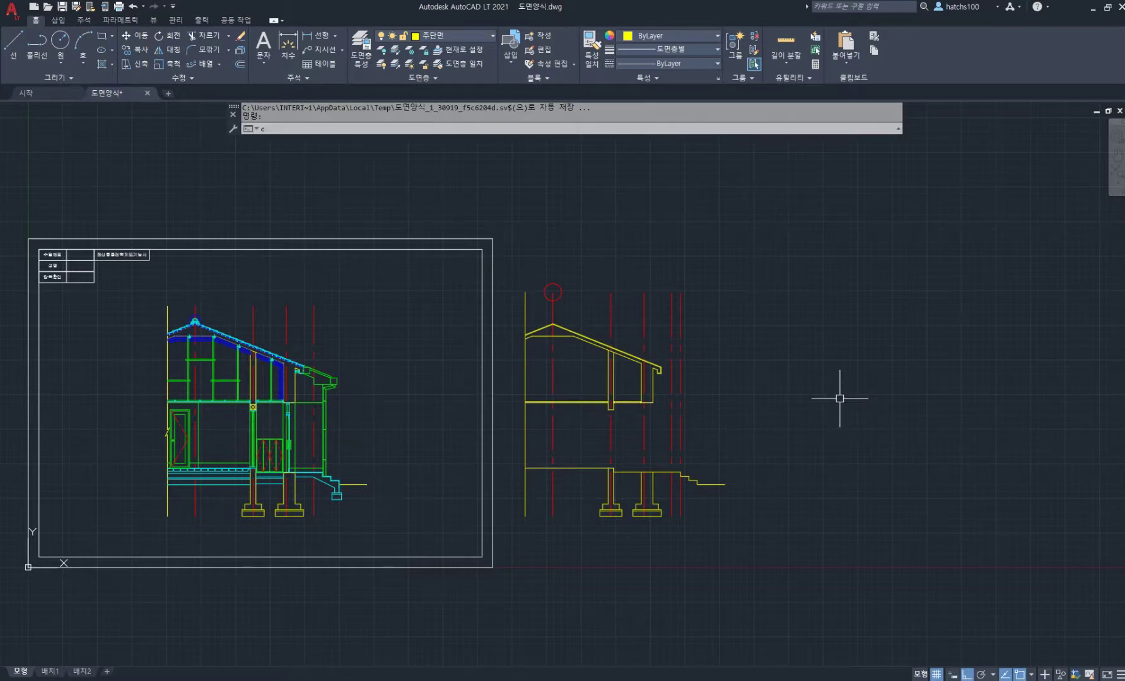
key("Return")
key("Escape")
key("Escape")
In AutoCAD, copy the drawing frame with its title block horizontally to the empty area right of the yellow section outline.
middle_click_drag(359, 259, 389, 257)
type("c")
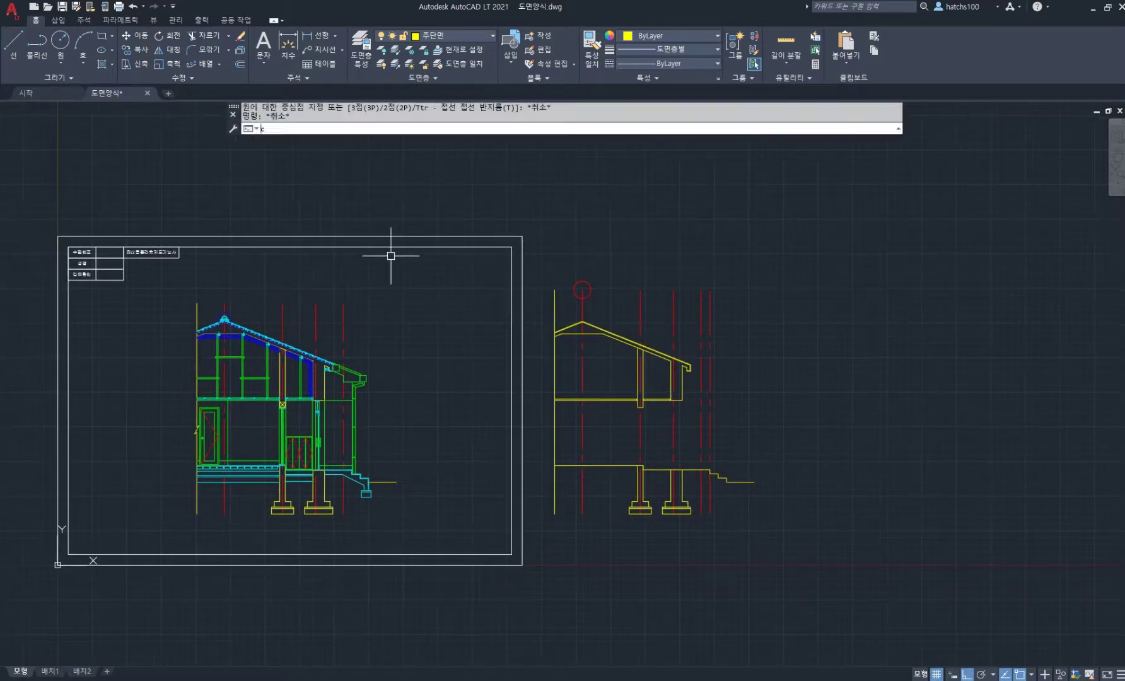
type("o")
key("Return")
left_click(184, 292)
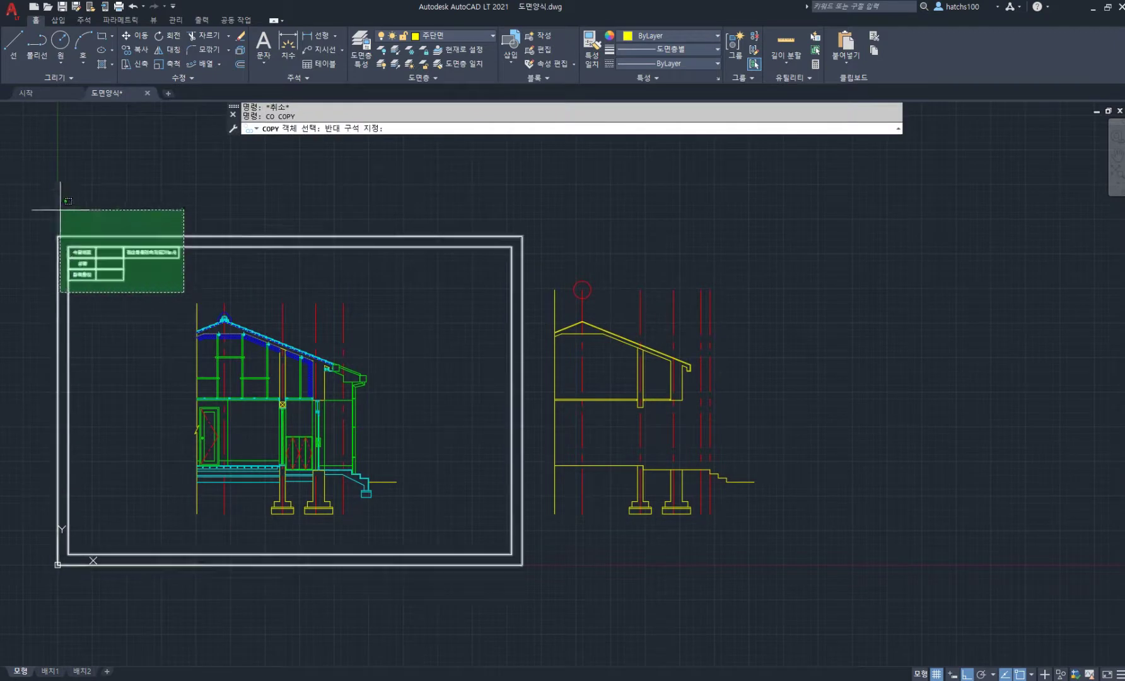
left_click(60, 210)
scroll(160, 405, "down", 2)
key("Return")
left_click(181, 556)
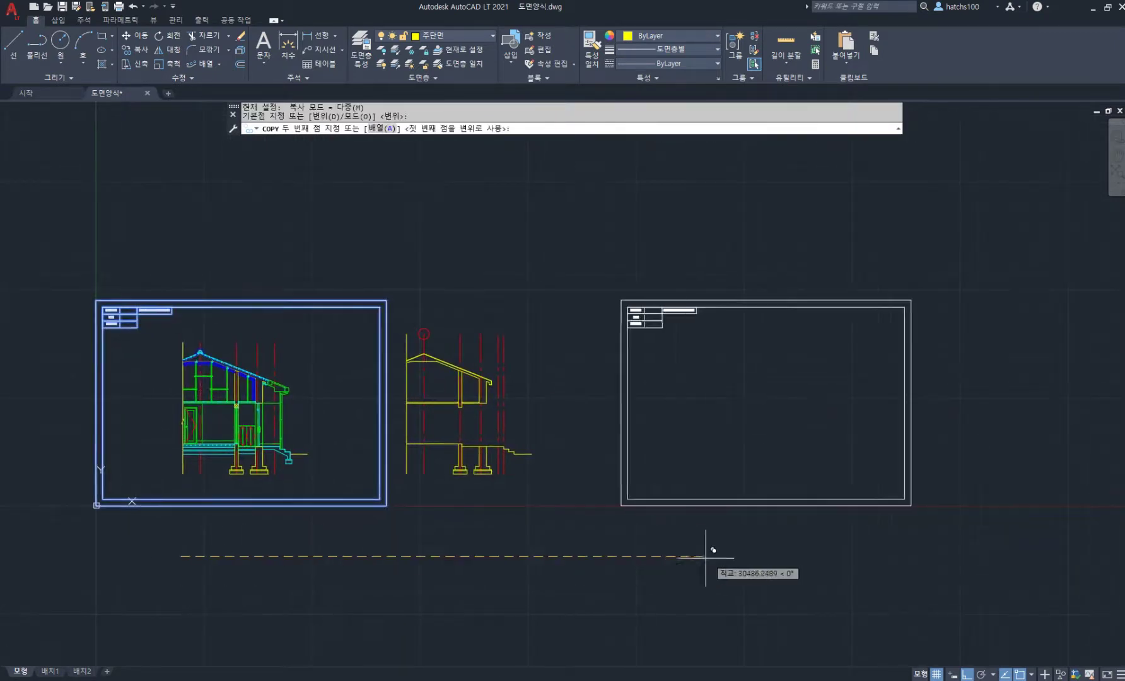
left_click(644, 550)
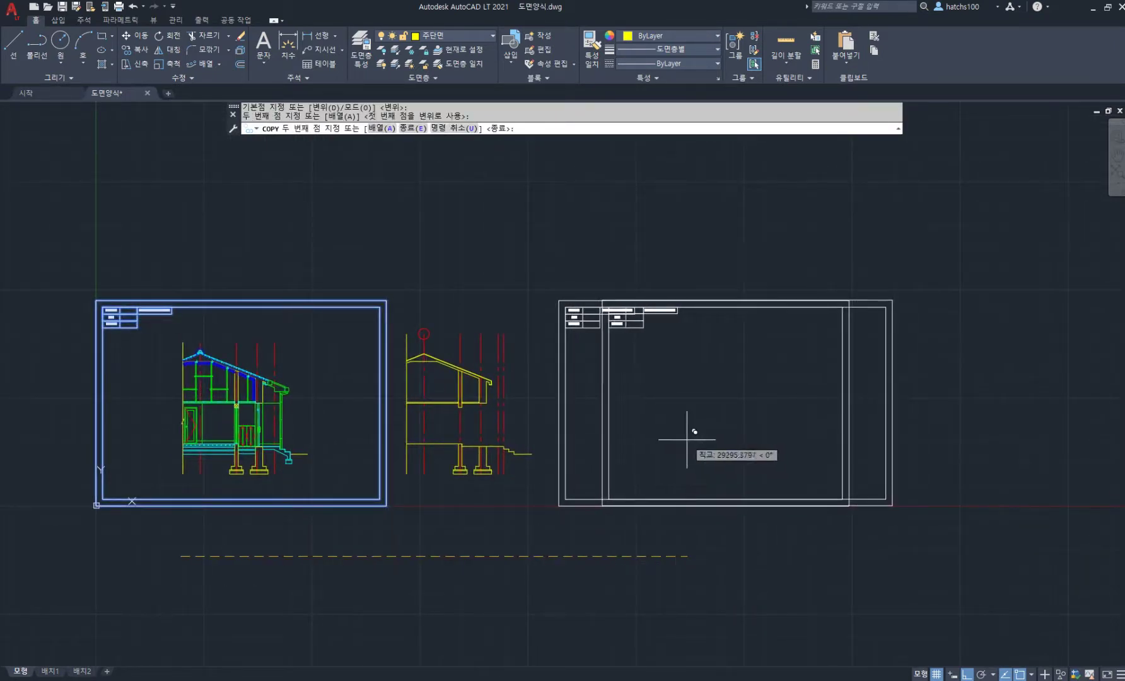
key("Escape")
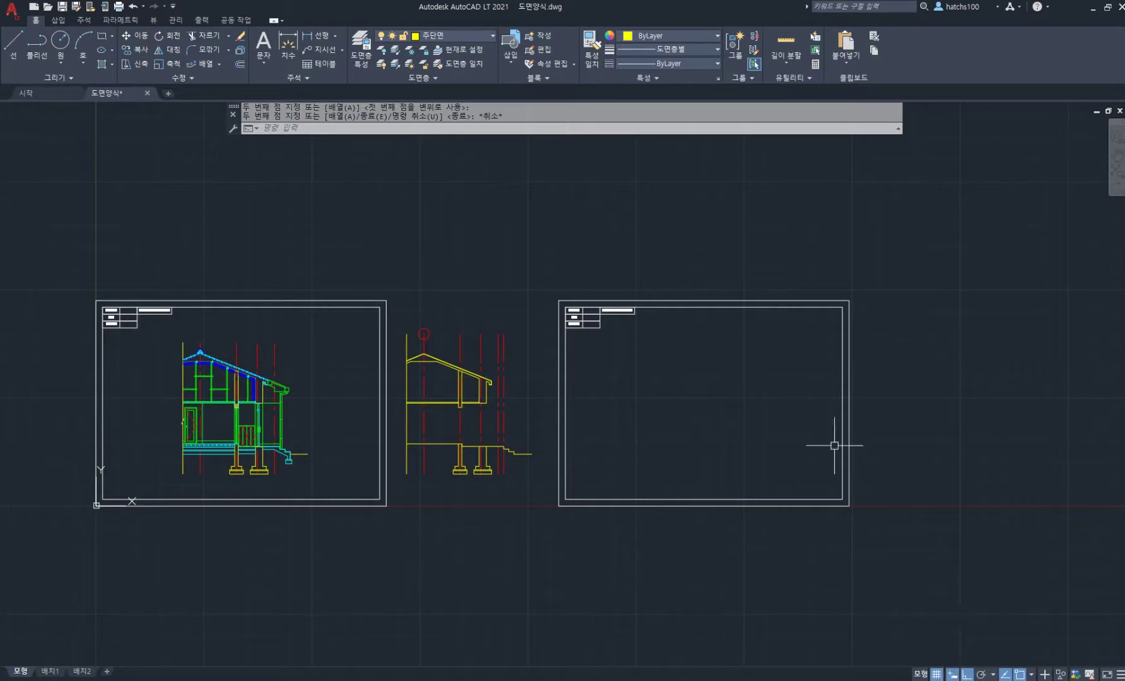
Scale the copied frame and title block from its lower-left corner by reference, from length 40 to 50.
scroll(759, 389, "up", 3)
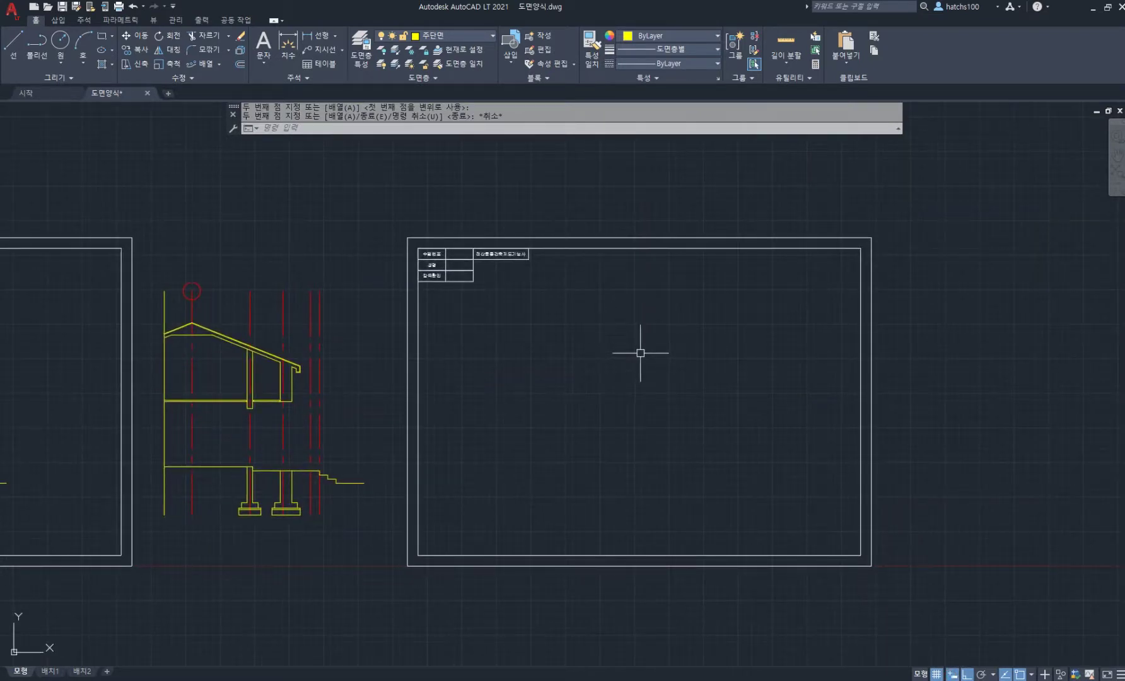
type("sc")
key("Return")
left_click(369, 209)
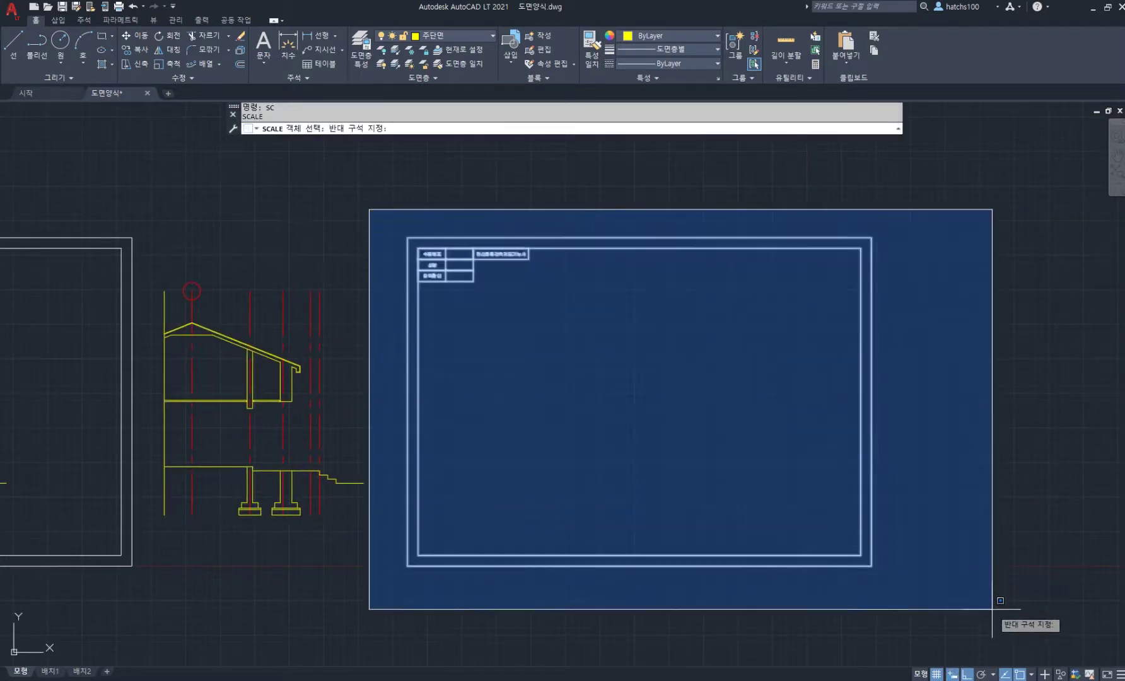
left_click(993, 609)
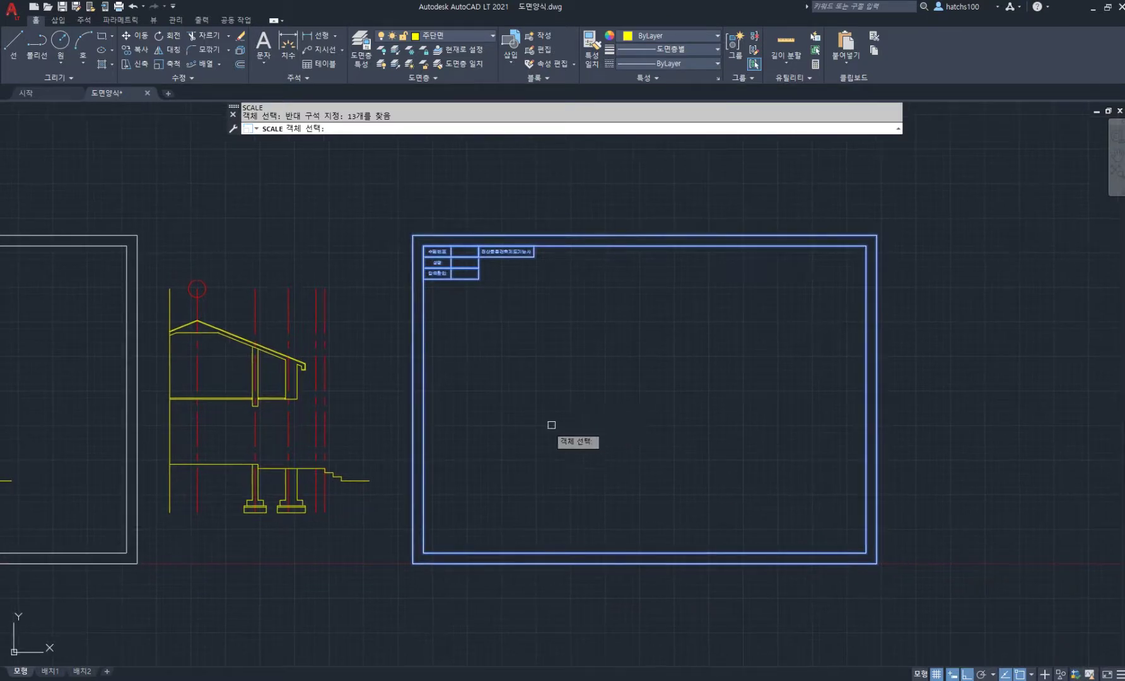
key("Return")
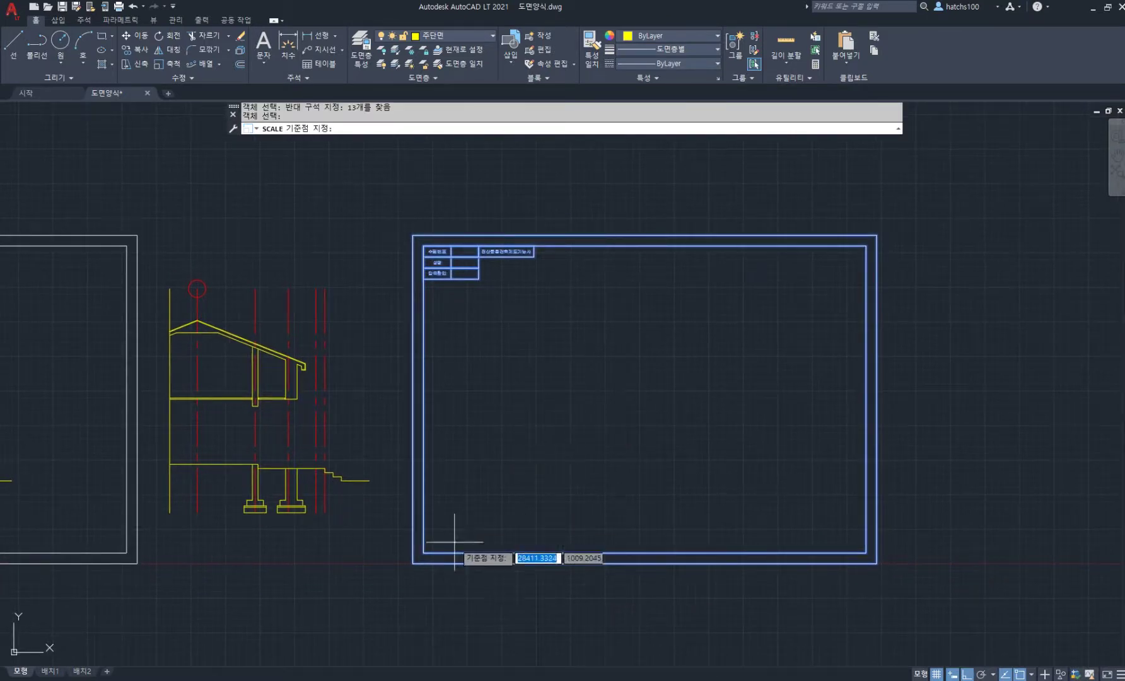
left_click(413, 562)
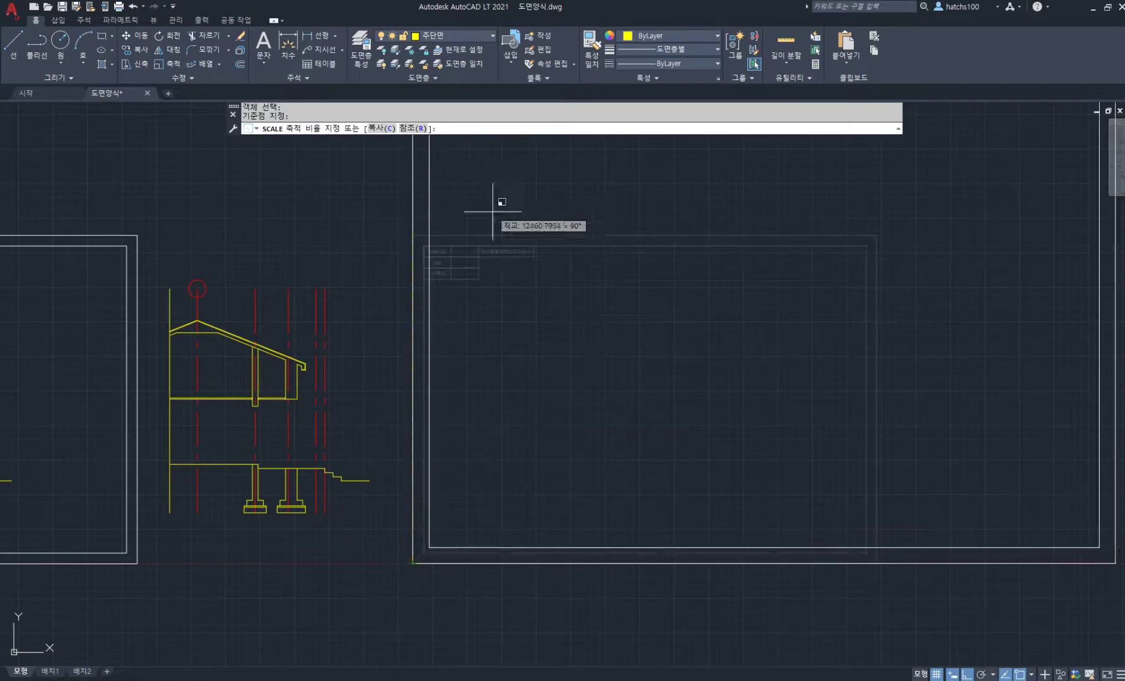
left_click(412, 129)
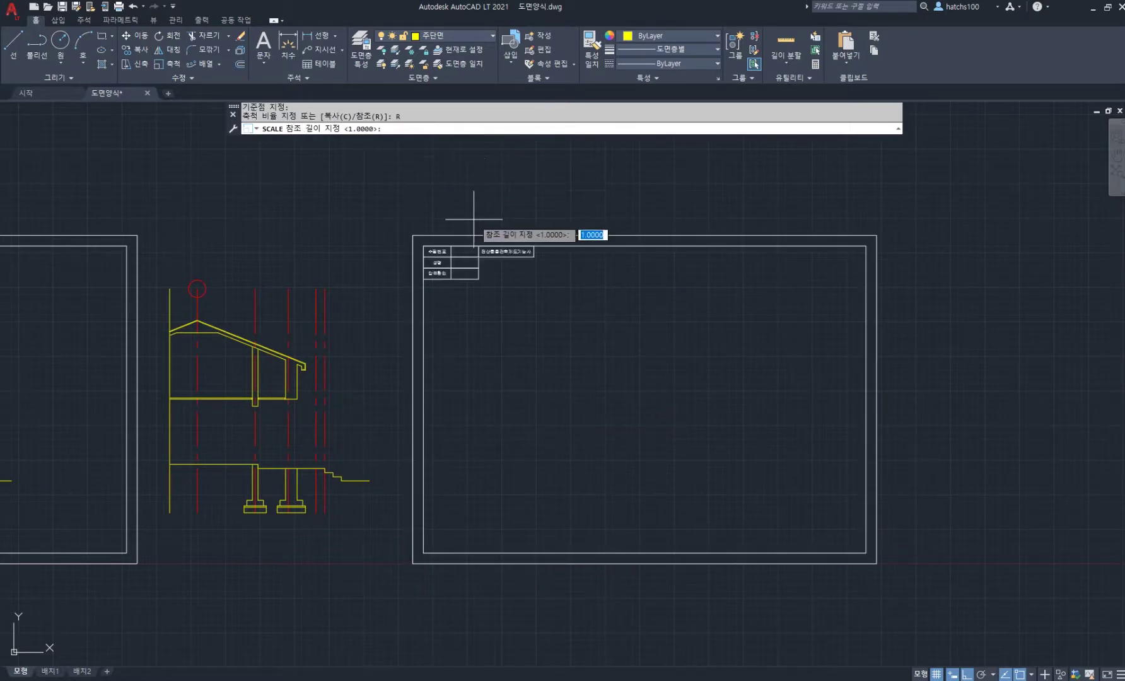
type("40")
key("Return")
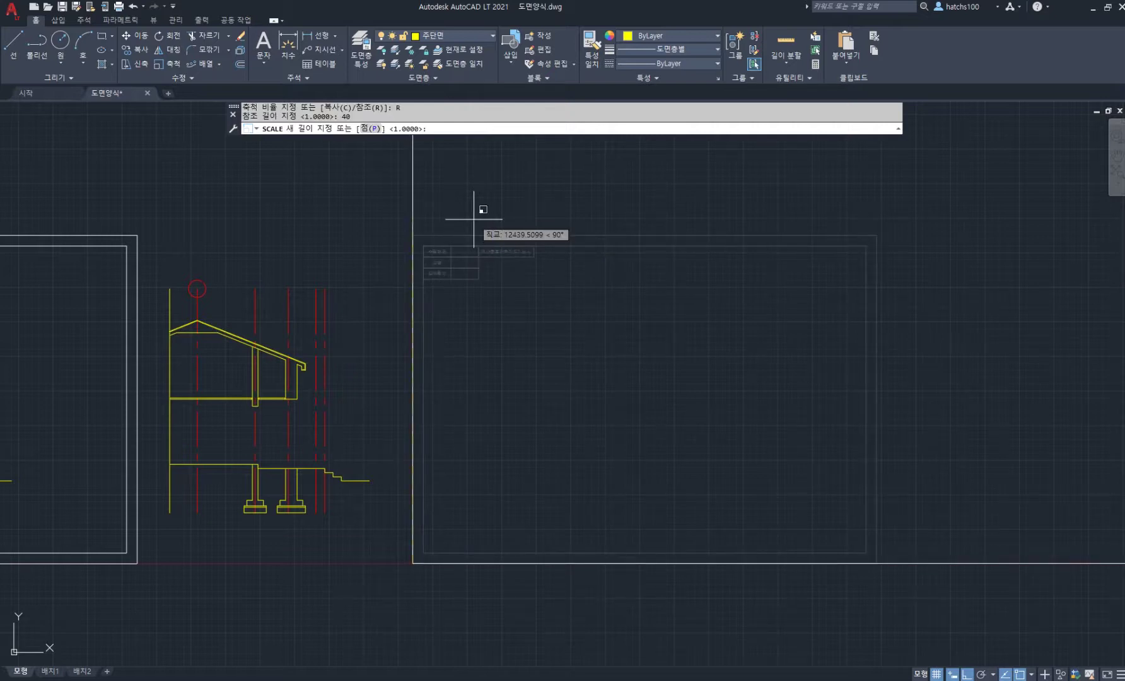
type("50")
key("Return")
Copy the rightmost red centre line of the yellow section outline horizontally into the left part of the enlarged frame.
scroll(506, 261, "down", 2)
middle_click_drag(507, 270, 504, 326)
scroll(511, 328, "up", 3)
scroll(554, 344, "down", 3)
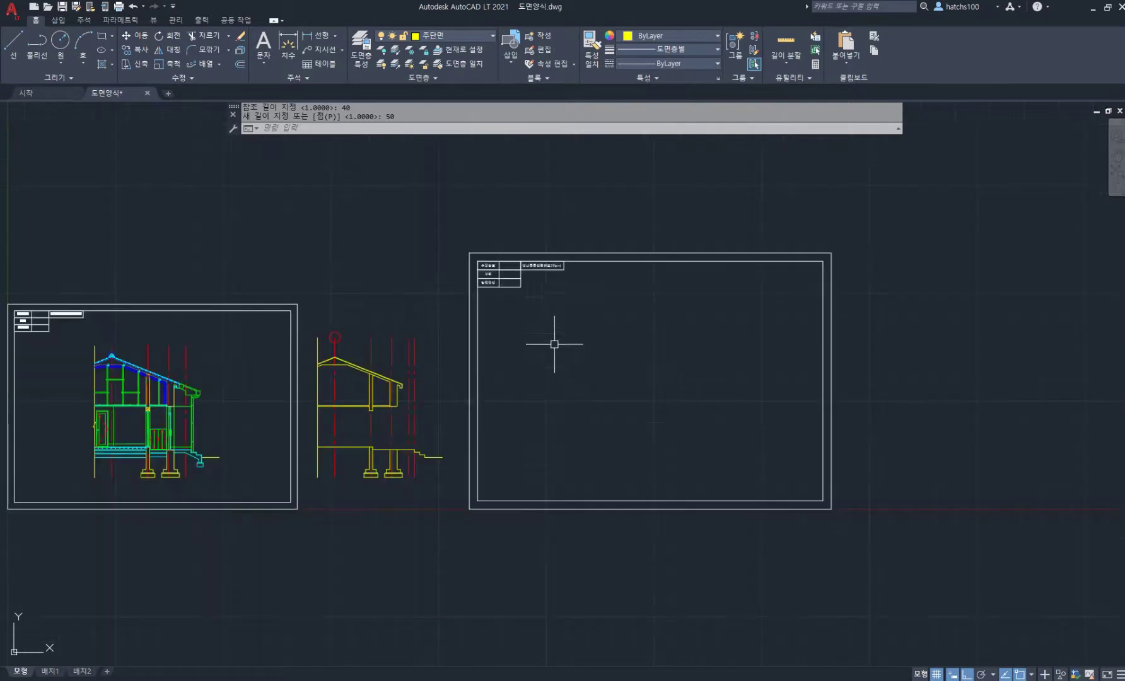
middle_click_drag(580, 349, 548, 347)
scroll(585, 348, "up", 3)
type("Co")
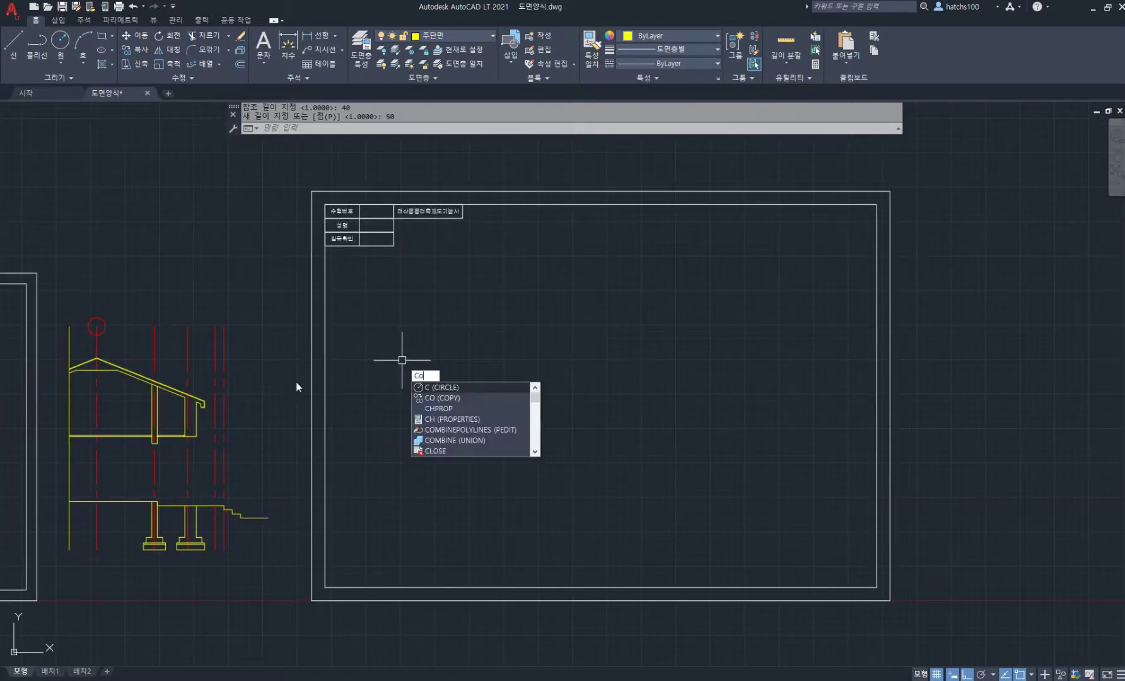
key("Return")
left_click(224, 410)
key("Return")
left_click(255, 397)
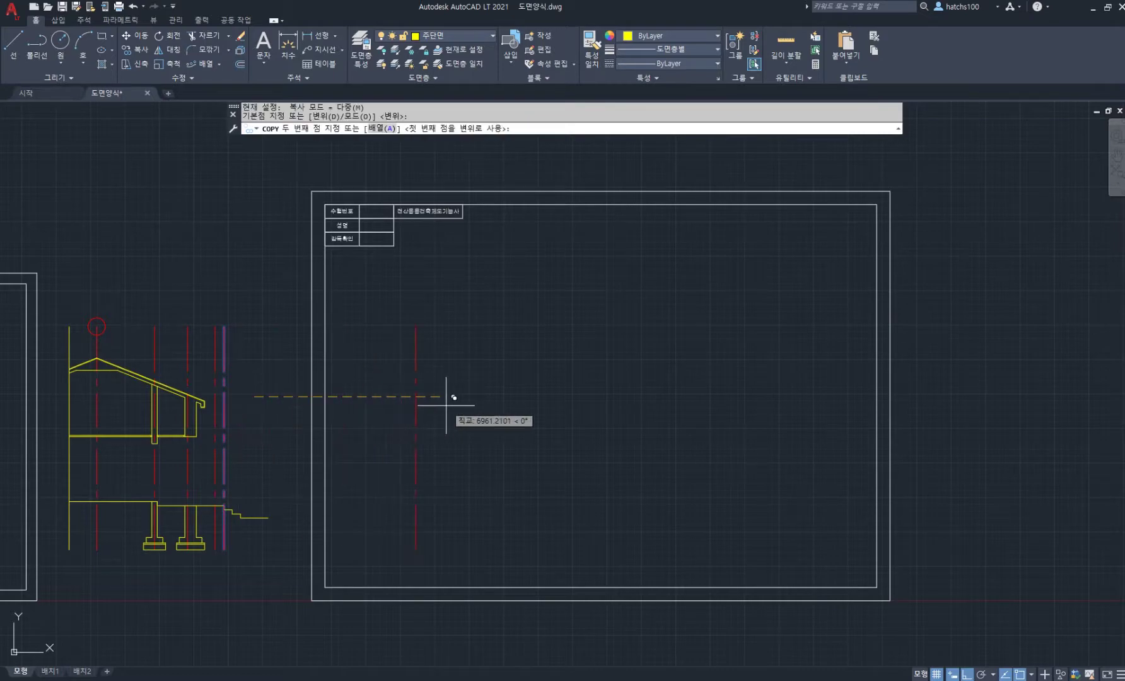
left_click(446, 405)
key("Return")
Check the grid spacing in the floor plan PDF, and in AutoCAD offset centre lines rightward at successive spacings of 4200 and 1800.
left_click(377, 679)
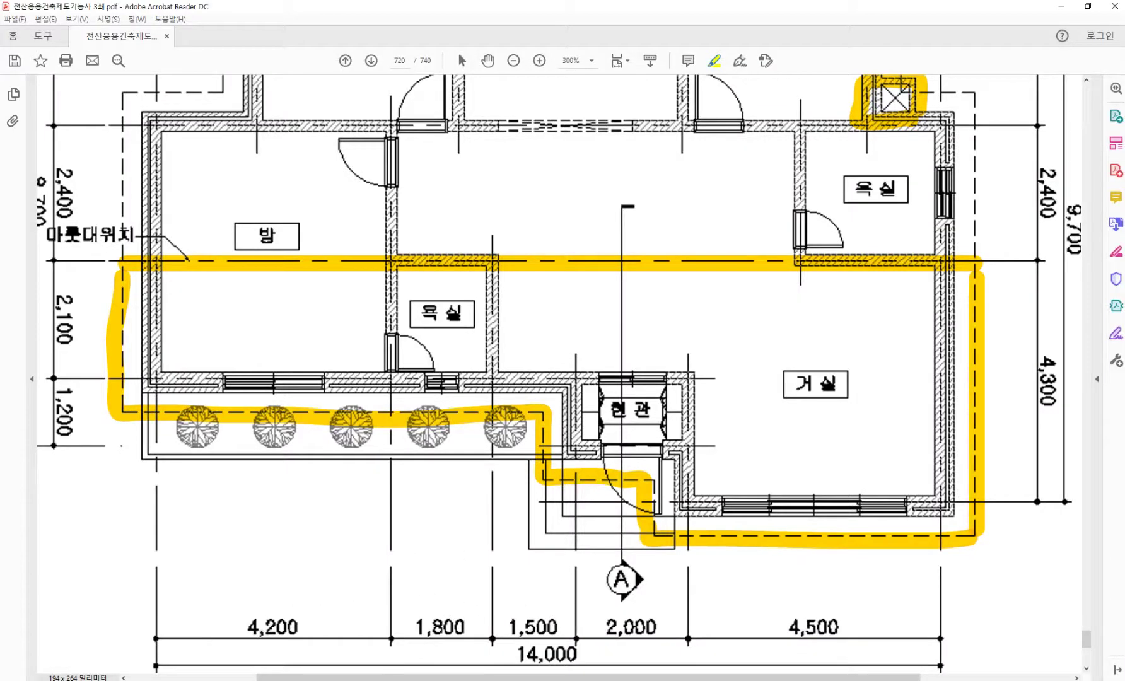
mouse_move(303, 678)
left_click(287, 643)
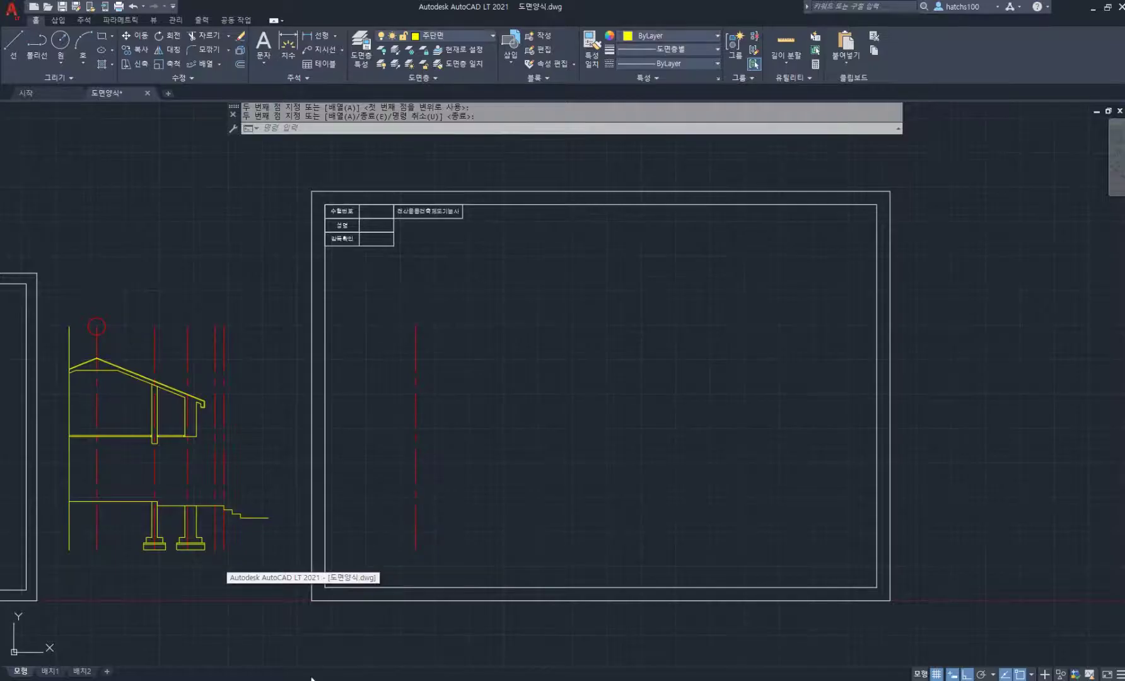
type("o")
key("Return")
key("Return")
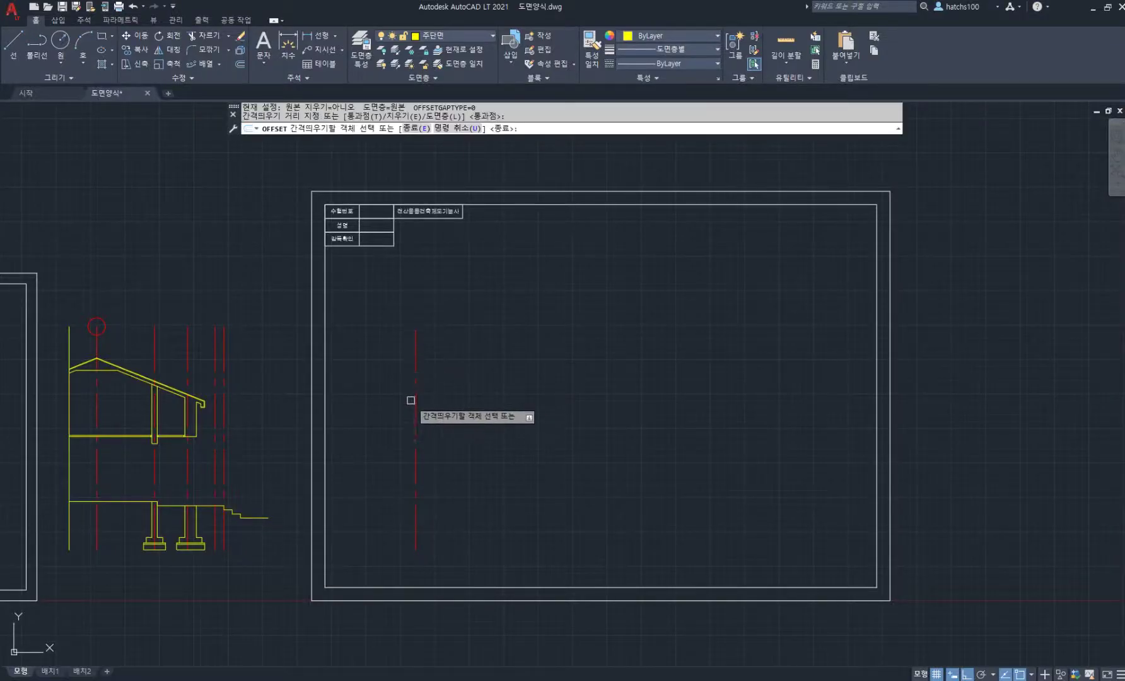
left_click(415, 413)
type("4200")
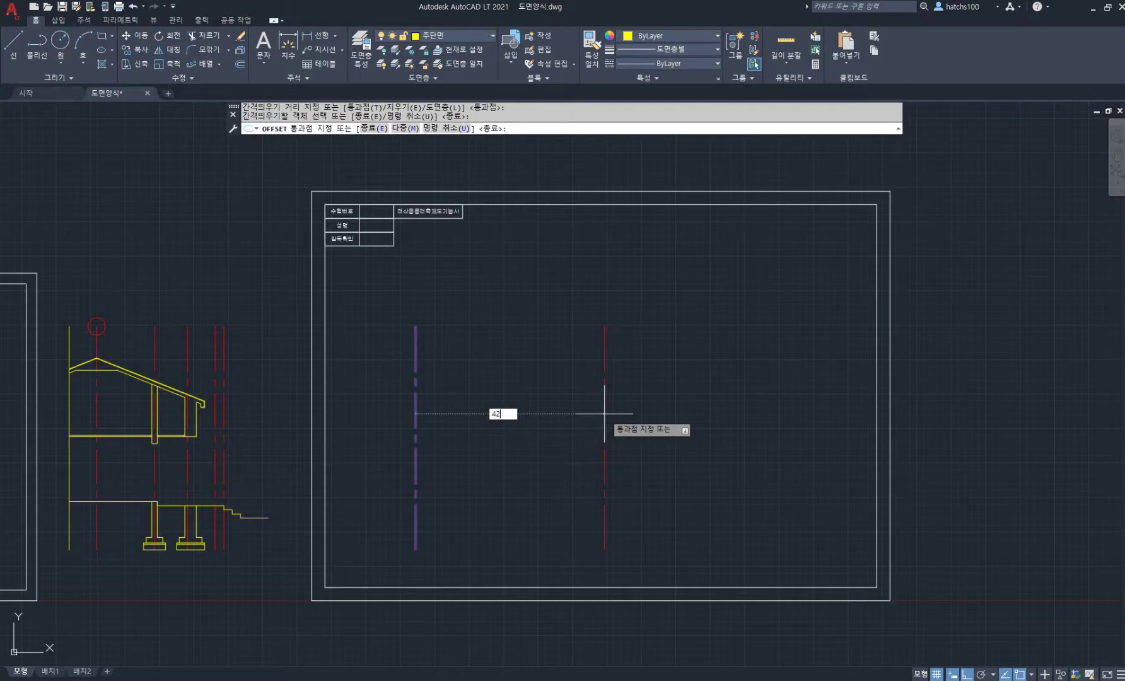
key("Return")
left_click(535, 418)
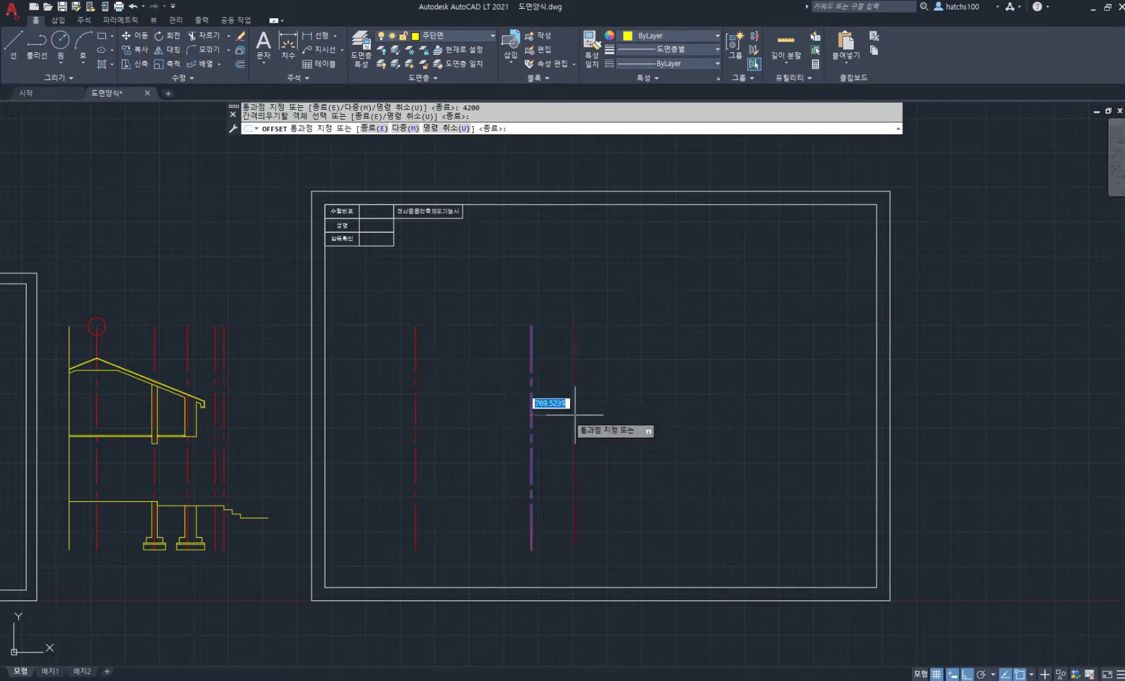
type("1800")
key("Return")
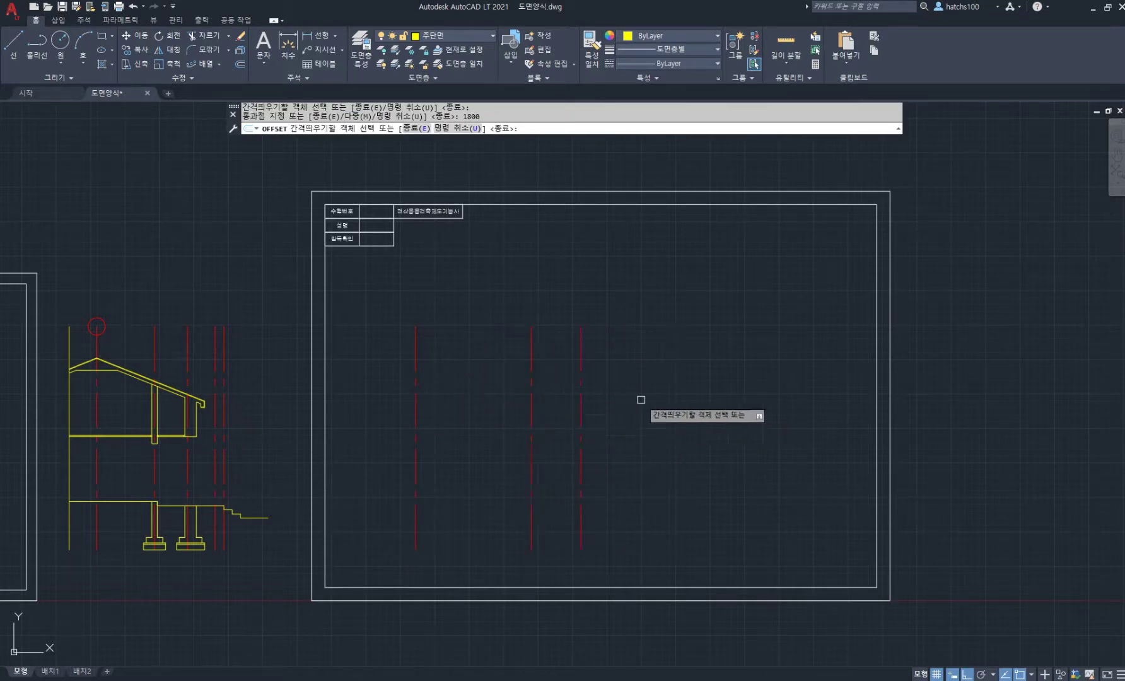
Continue offsetting the centre lines rightward at successive spacings of 1500, 2000 and 4500, and return to the floor plan PDF.
left_click(581, 404)
type("15")
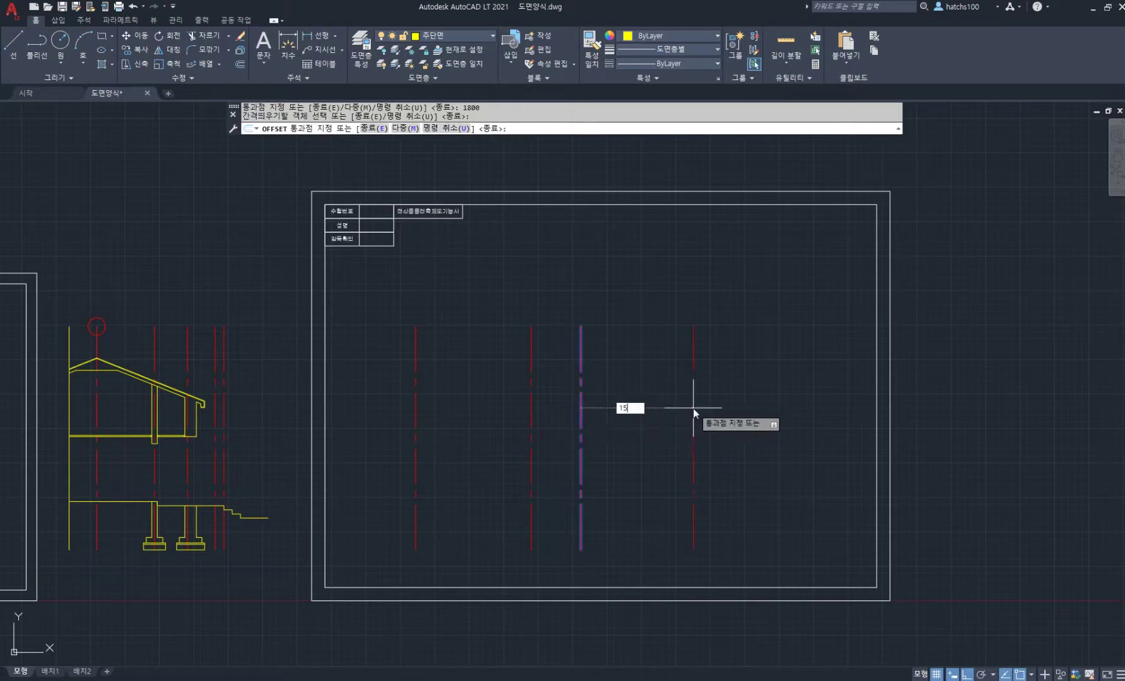
type("00")
key("Return")
left_click(622, 419)
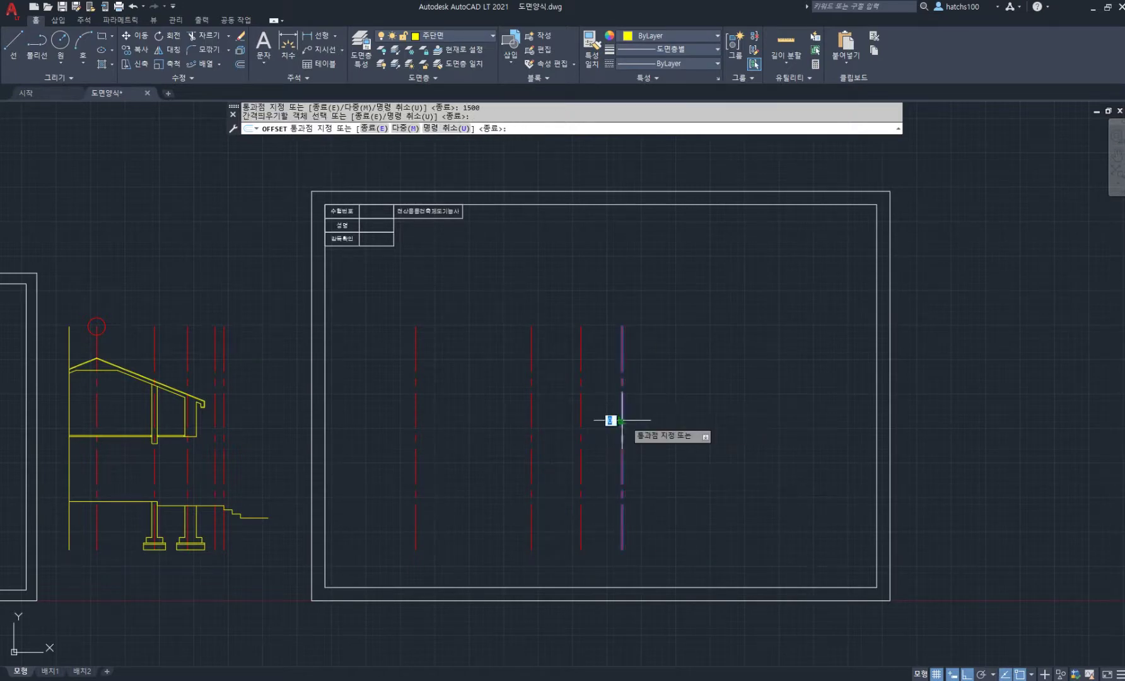
type("2000")
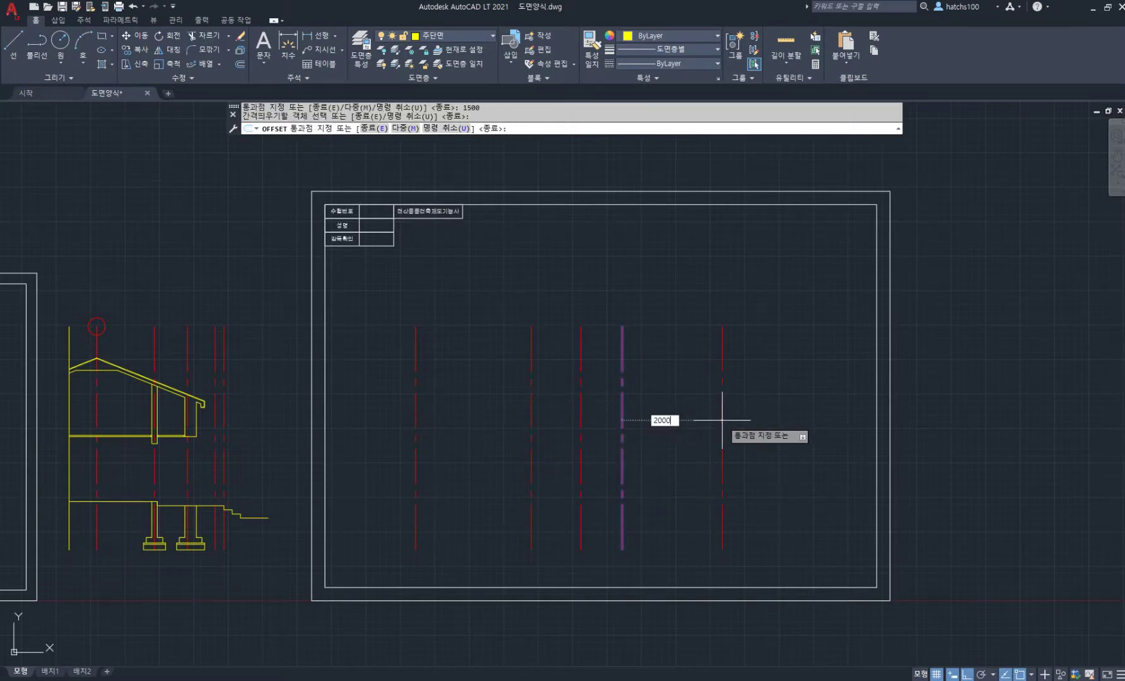
key("Return")
left_click(678, 421)
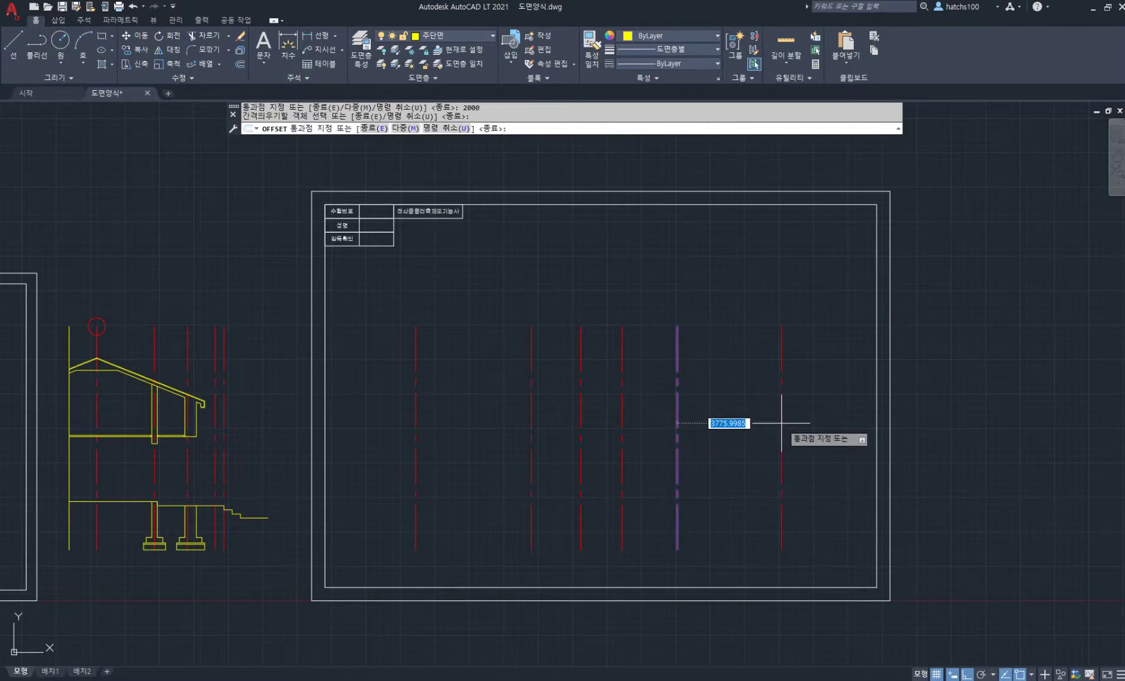
type("4500")
key("Return")
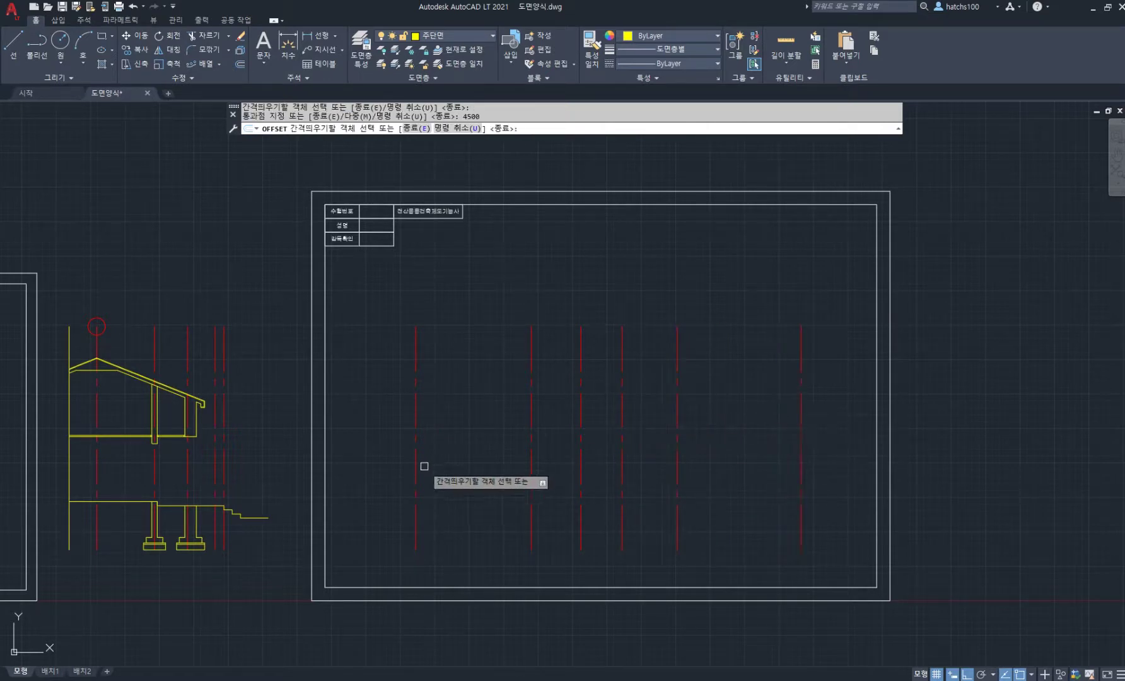
key("Return")
key("alt+Tab")
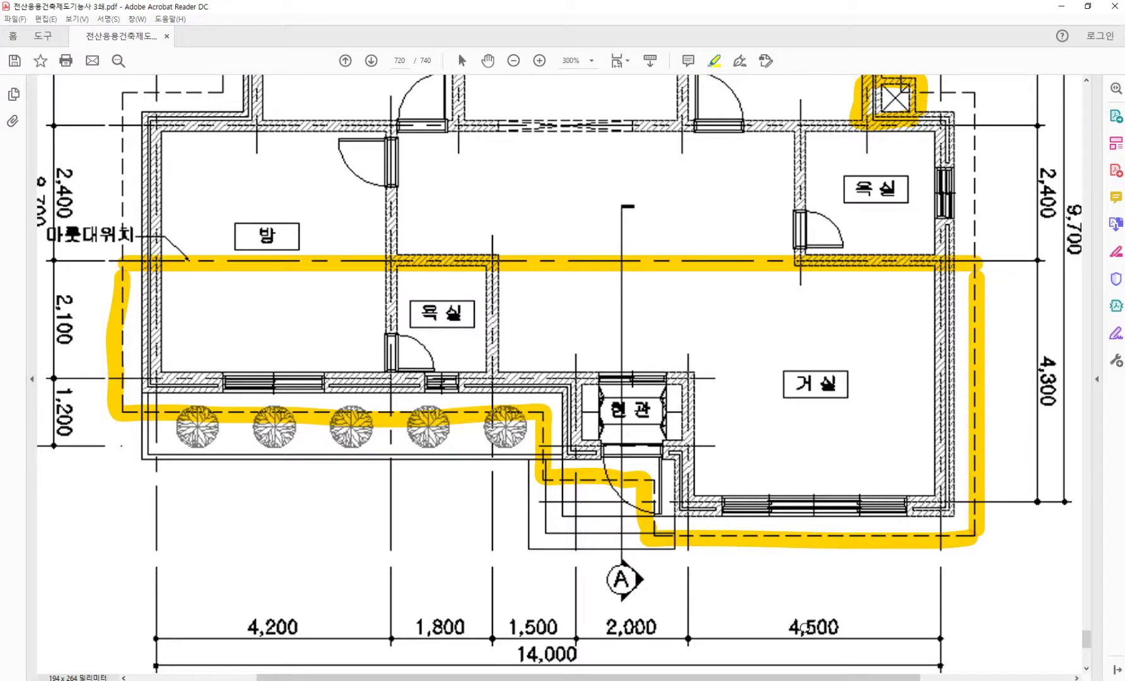
In AutoCAD, move all six red centre lines slightly leftward as a group inside the 1:50 frame.
key("alt+Tab")
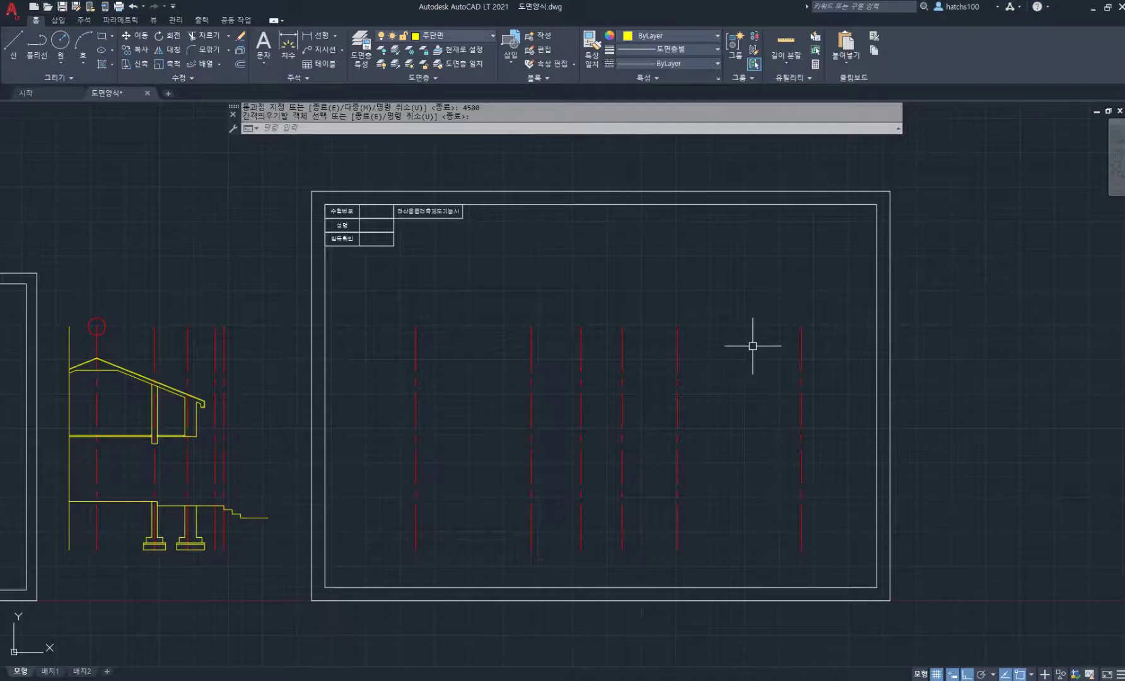
type("m")
key("Return")
left_click(819, 360)
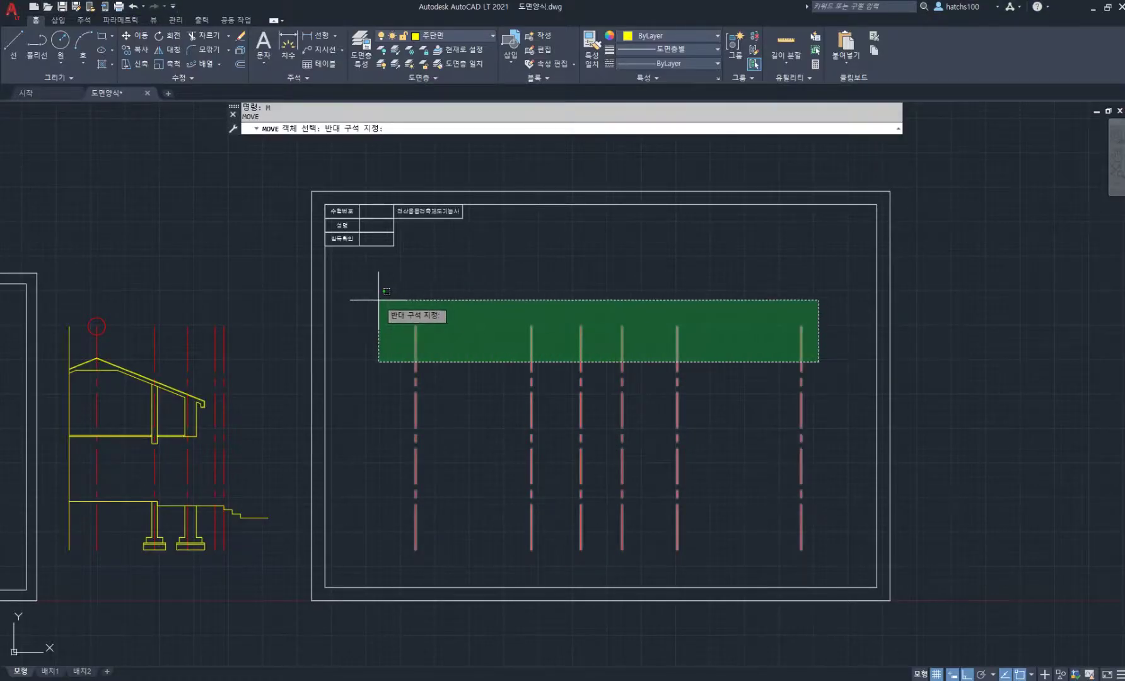
left_click(424, 297)
key("Return")
left_click(638, 277)
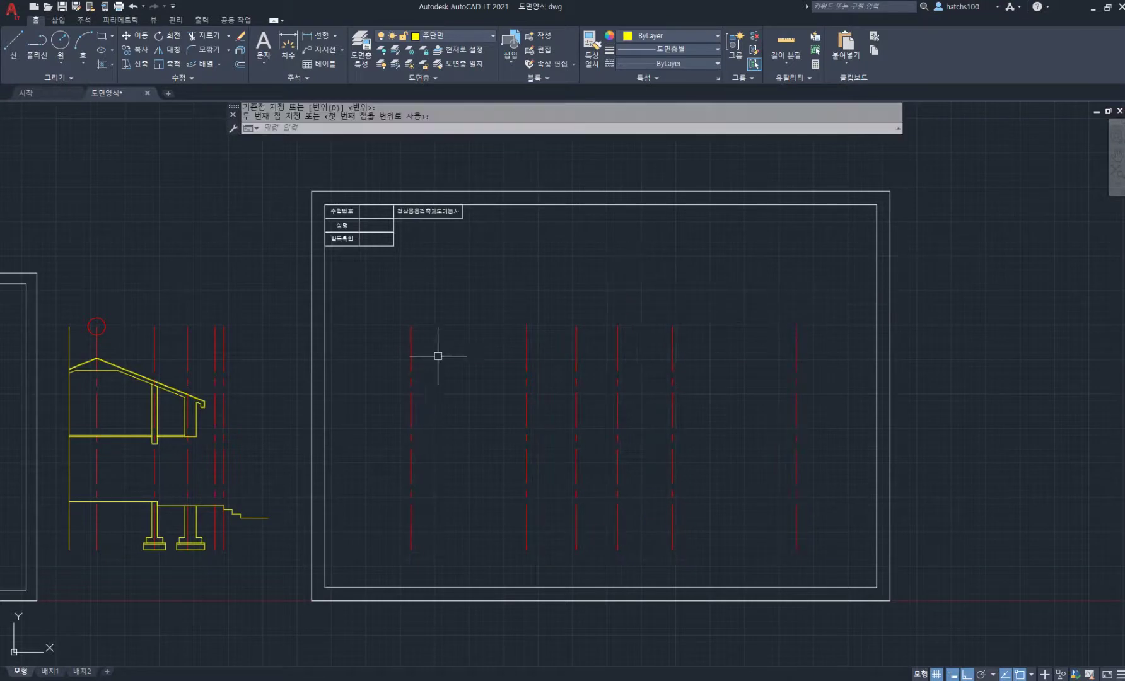
left_click(432, 357)
Make 입면도 the current layer and set Offset to place its copies on the current layer.
left_click(477, 36)
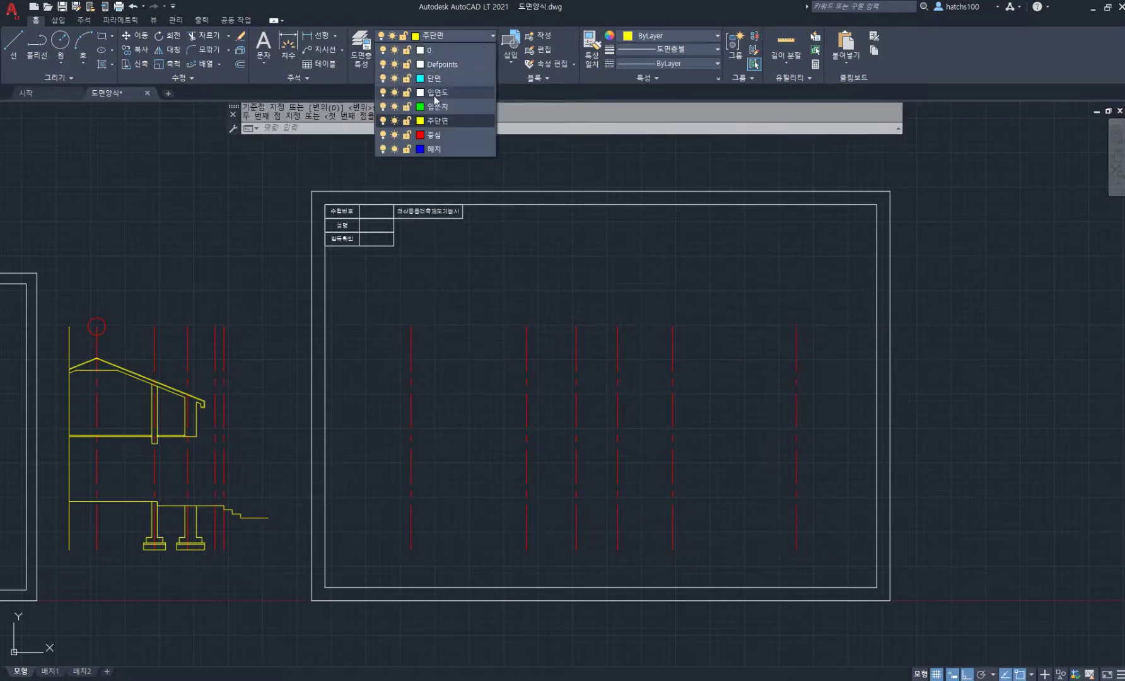
left_click(474, 91)
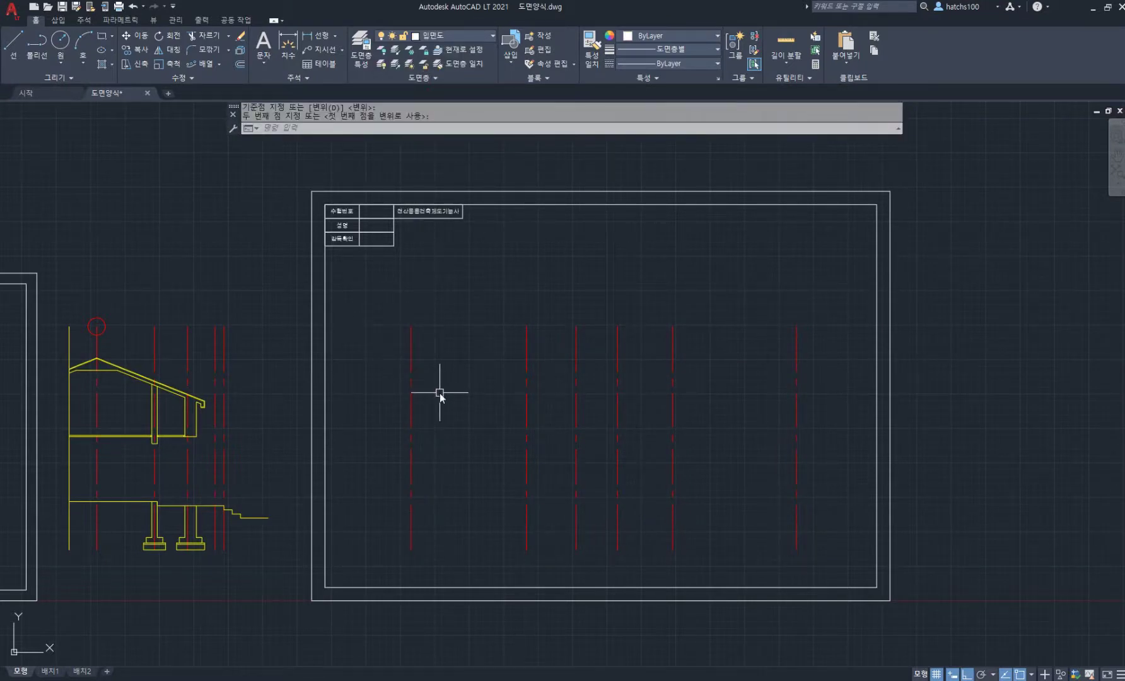
type("o")
key("Return")
left_click(489, 128)
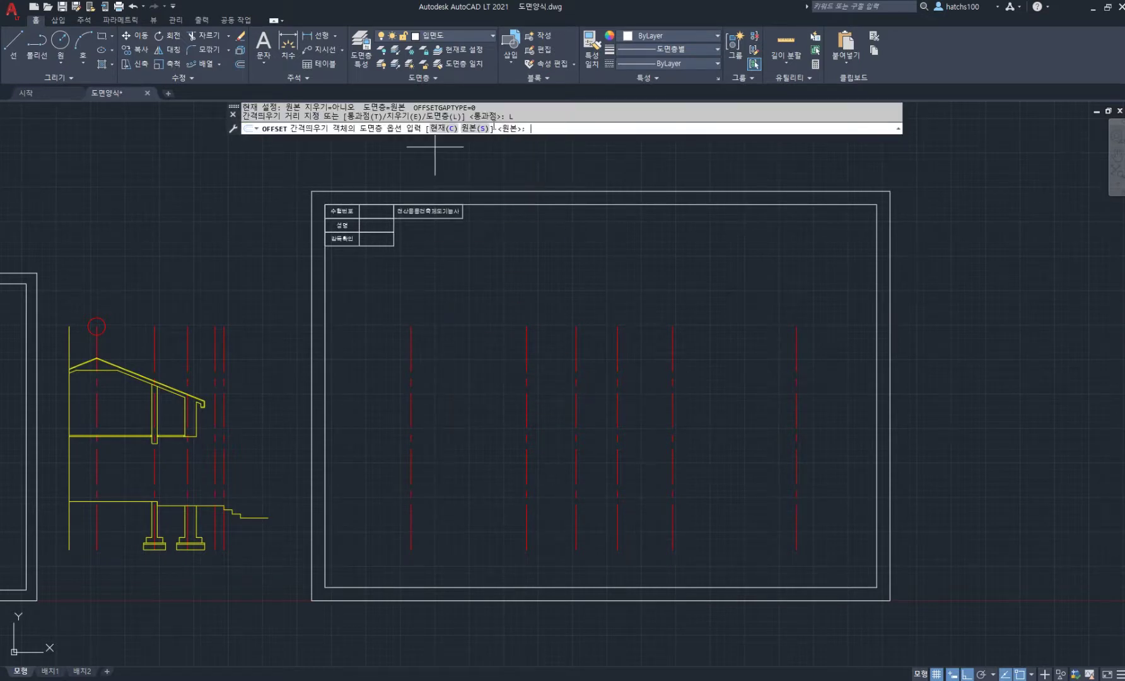
left_click(444, 128)
left_click(331, 679)
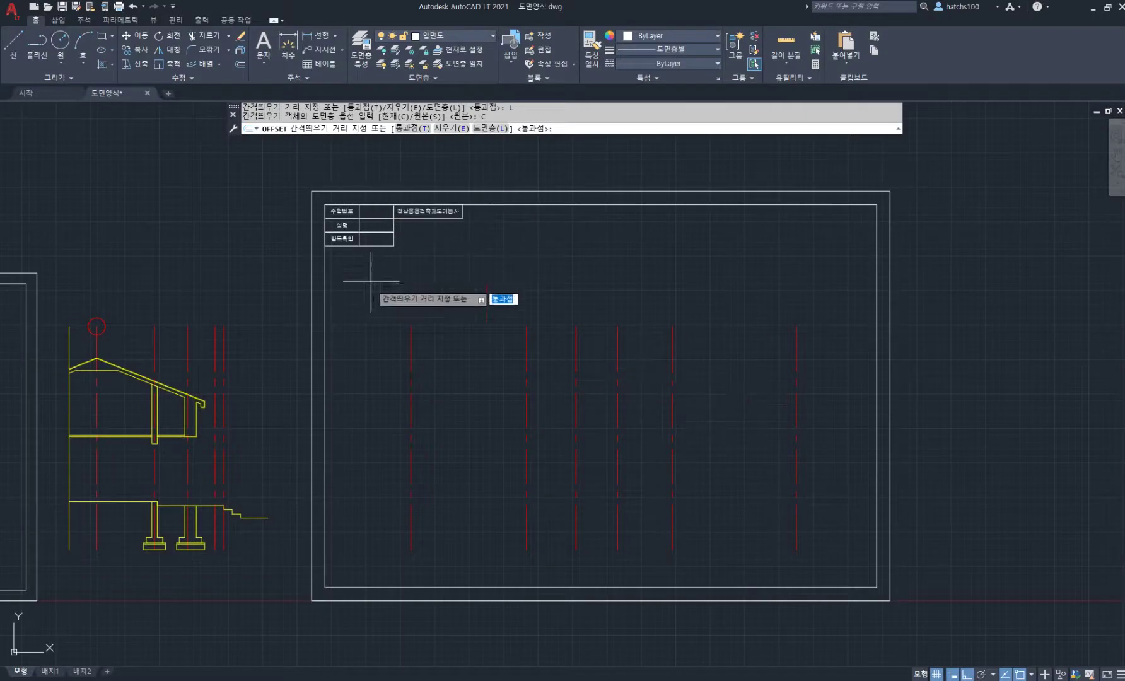
Offset the leftmost centre line 600 to the left and the rightmost centre line 600 to the right using through-point offsets.
key("Return")
left_click(410, 365)
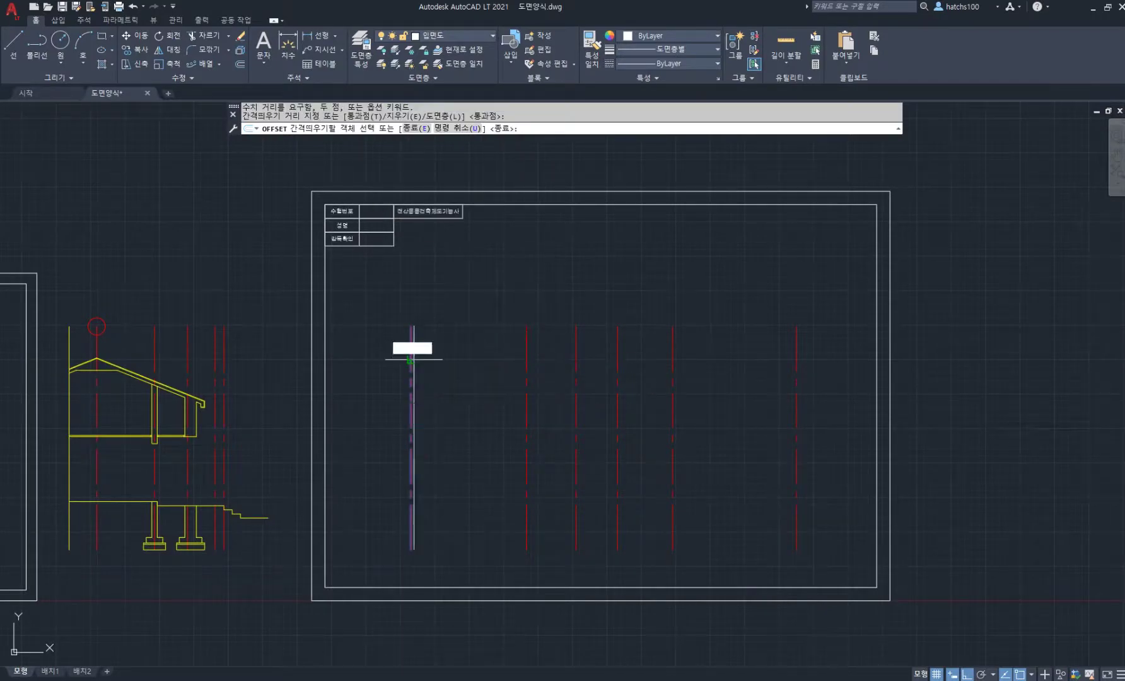
type("600")
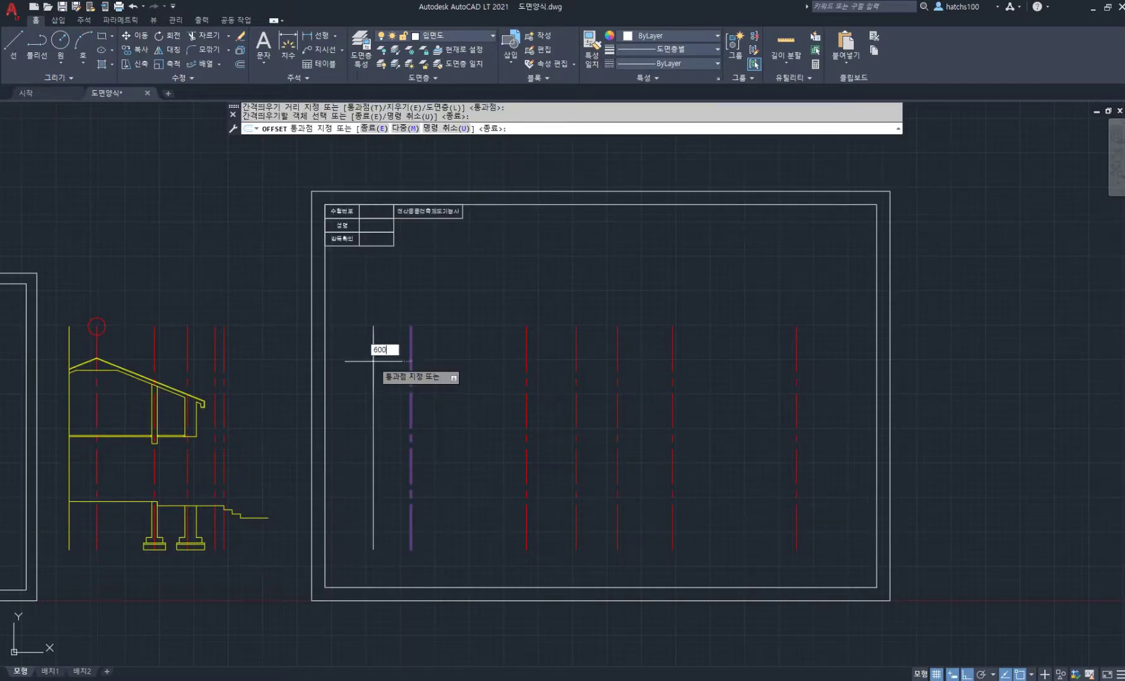
key("Return")
left_click(797, 361)
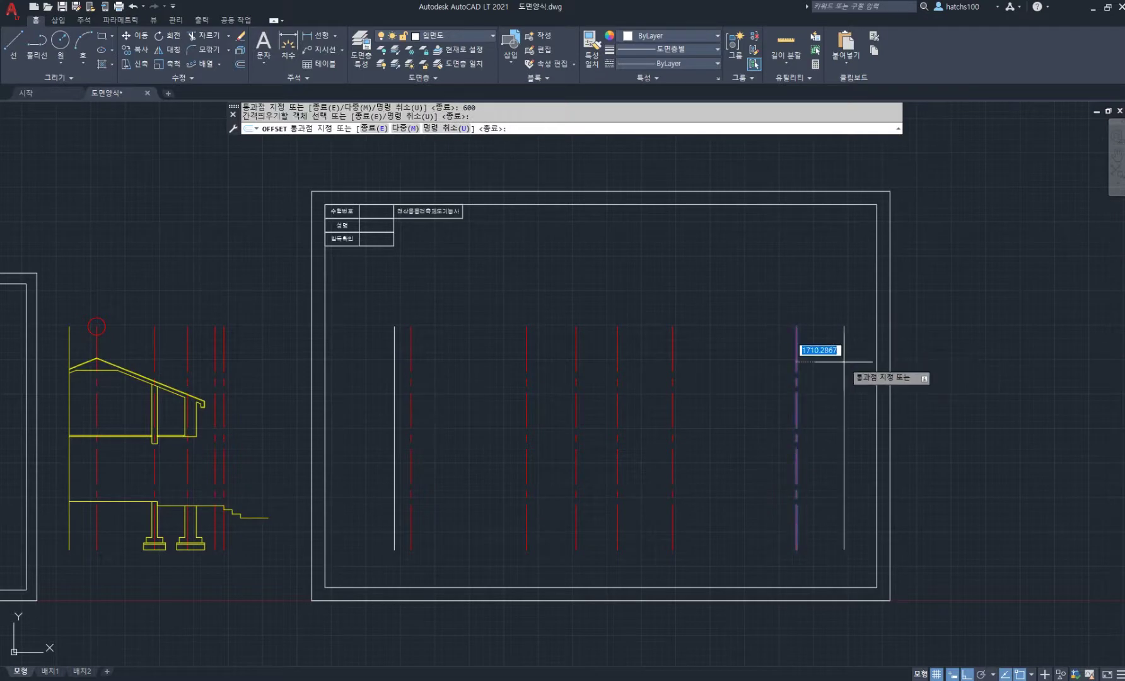
type("600")
key("Return")
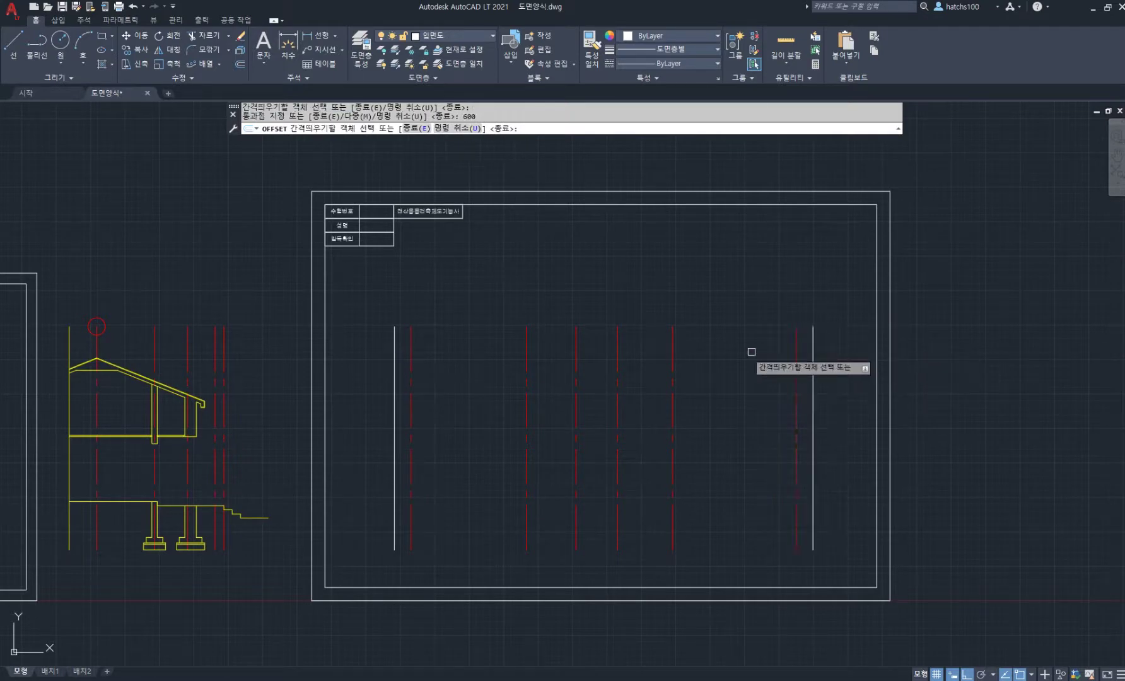
Offset the fifth and fourth centre lines from the left 600 leftward each, checking the eaves outline in the floor plan PDF.
left_click(673, 360)
type("600")
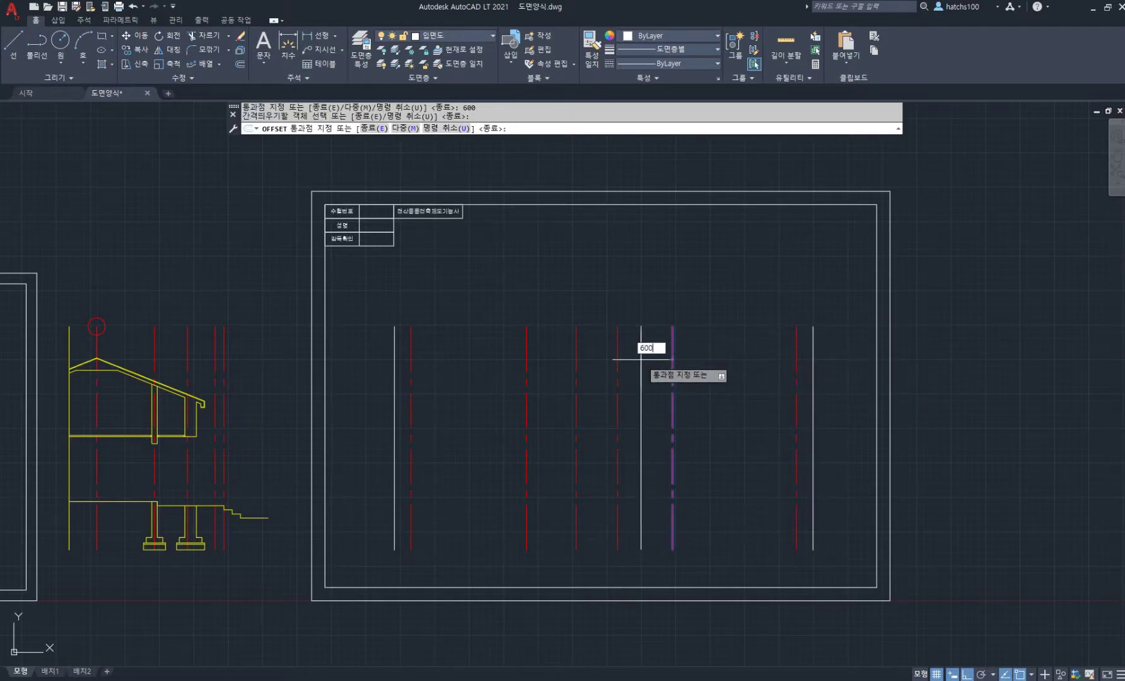
key("Return")
left_click(617, 365)
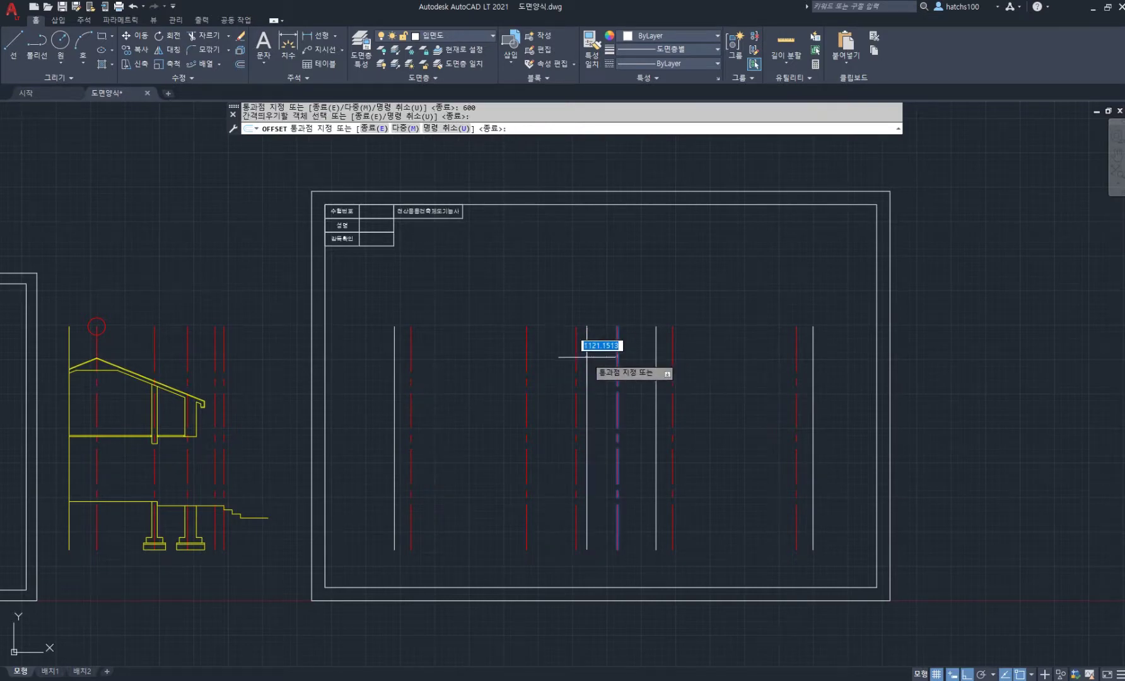
type("600")
key("Return")
left_click(329, 679)
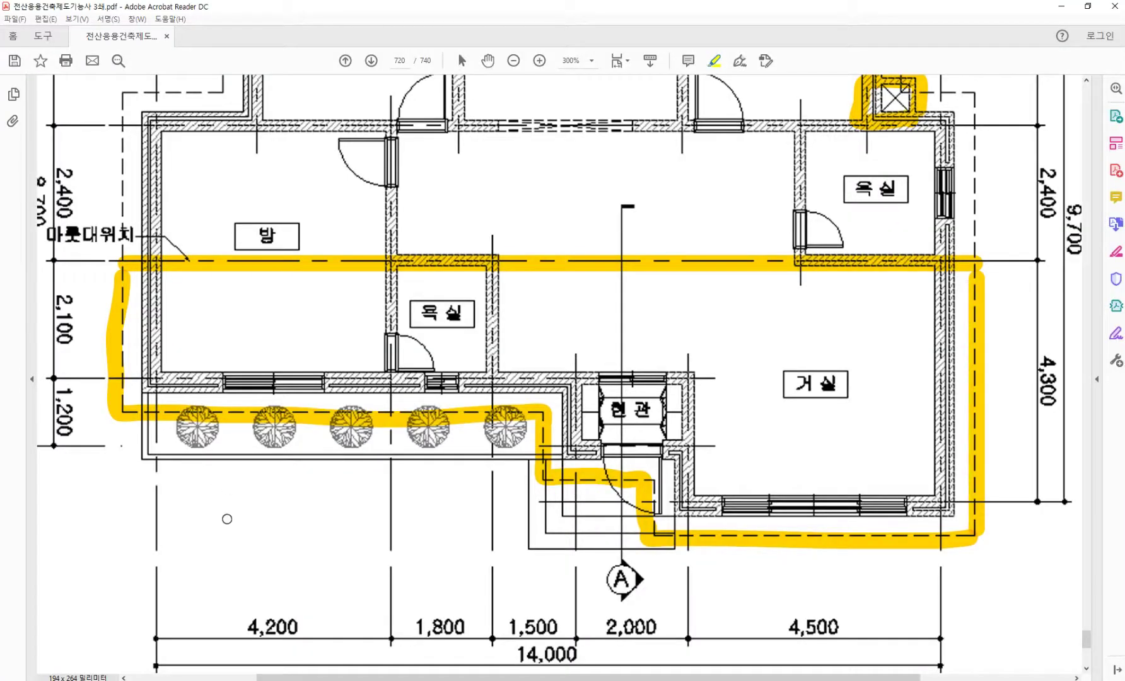
left_click(295, 679)
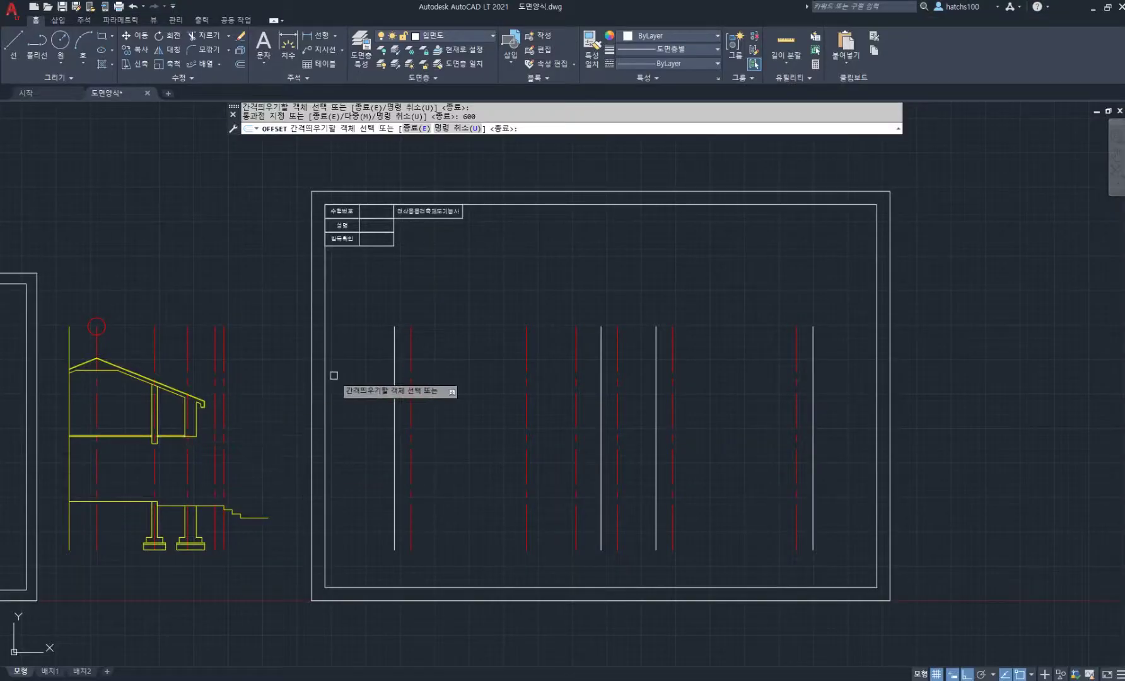
key("Escape")
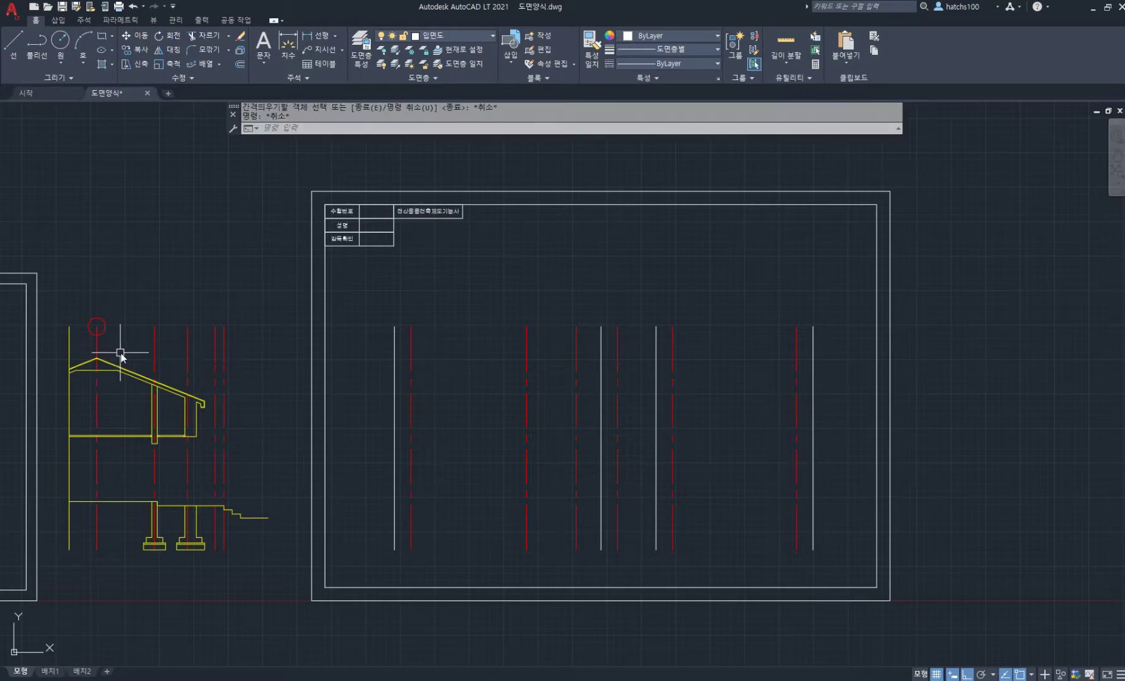
Draw a horizontal line from the section's roof ridge through the leftmost white vertical to the rightmost white vertical of the elevation.
type("l")
key("Return")
scroll(104, 357, "up", 4)
left_click(90, 357)
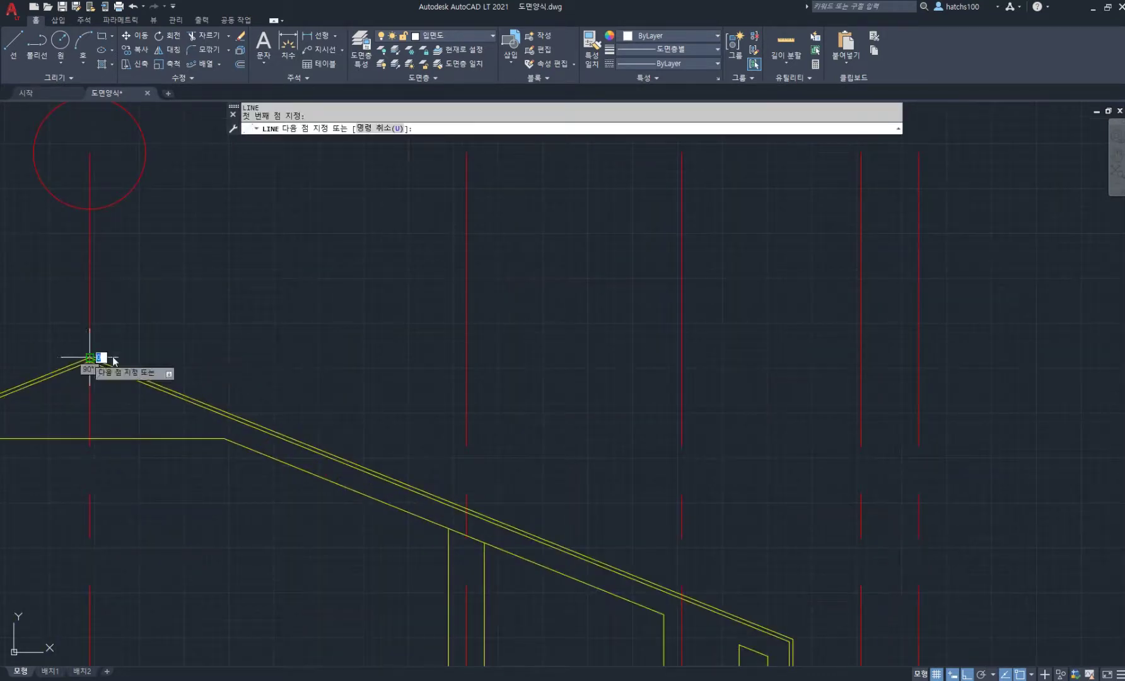
scroll(189, 360, "down", 5)
scroll(422, 384, "up", 6)
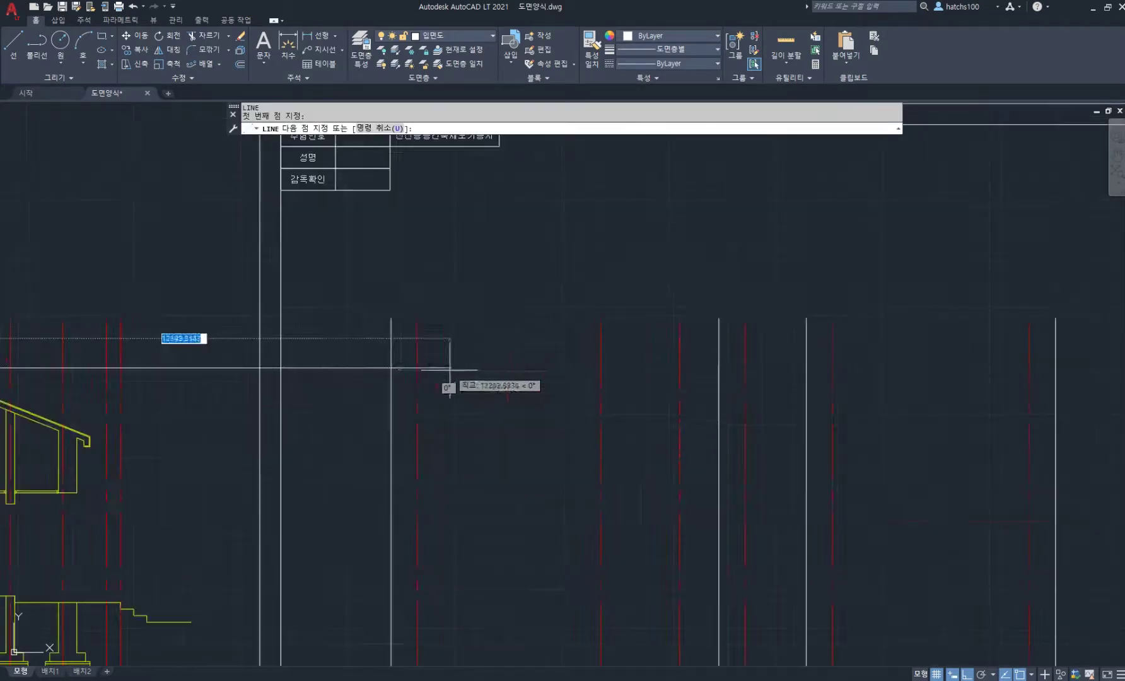
left_click(391, 367)
scroll(391, 368, "down", 2)
left_click(806, 368)
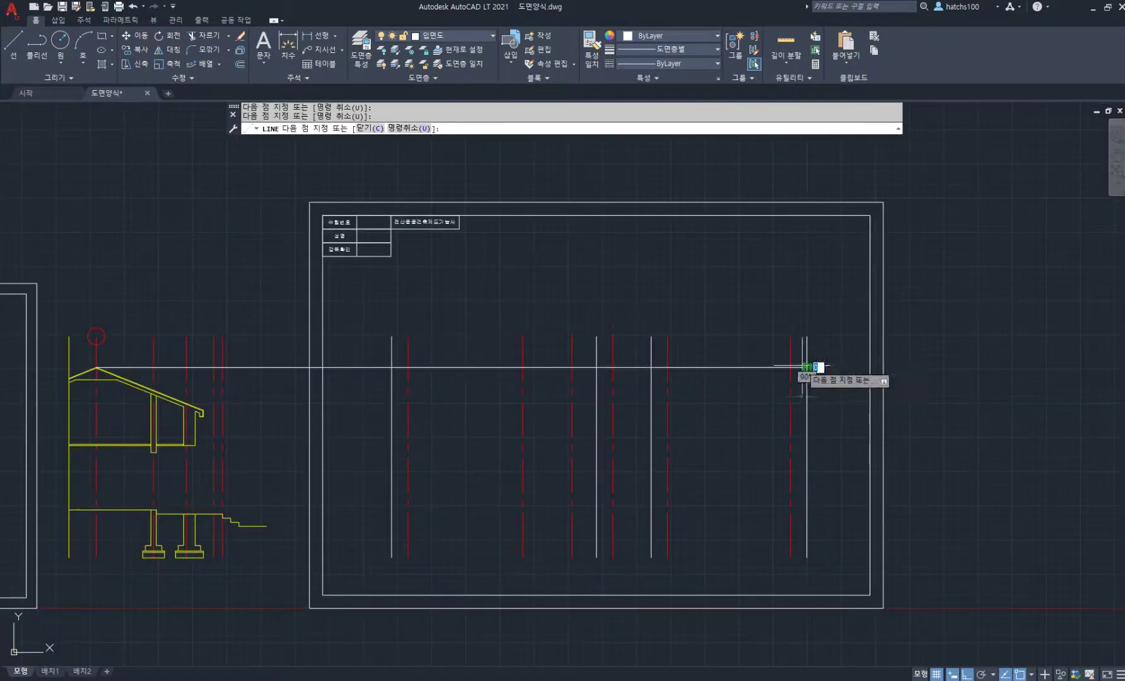
key("Return")
Delete the projection segment between the section ridge and the elevation, and trim all vertical lines above the ridge line.
left_click(390, 376)
left_click(358, 333)
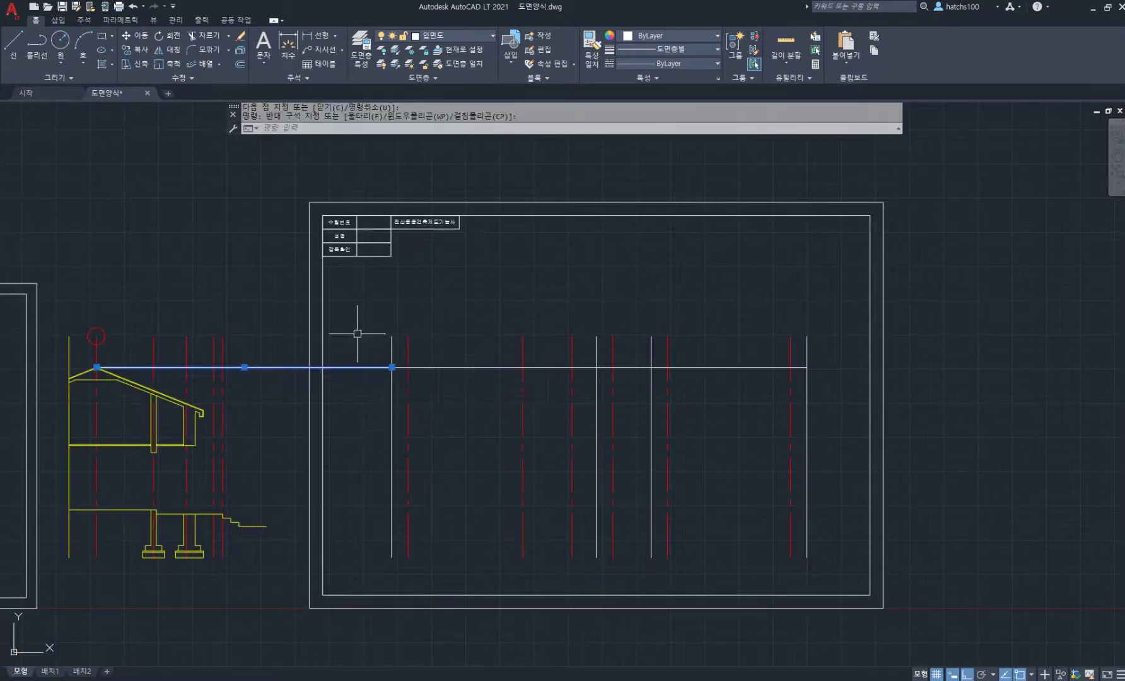
key("Delete")
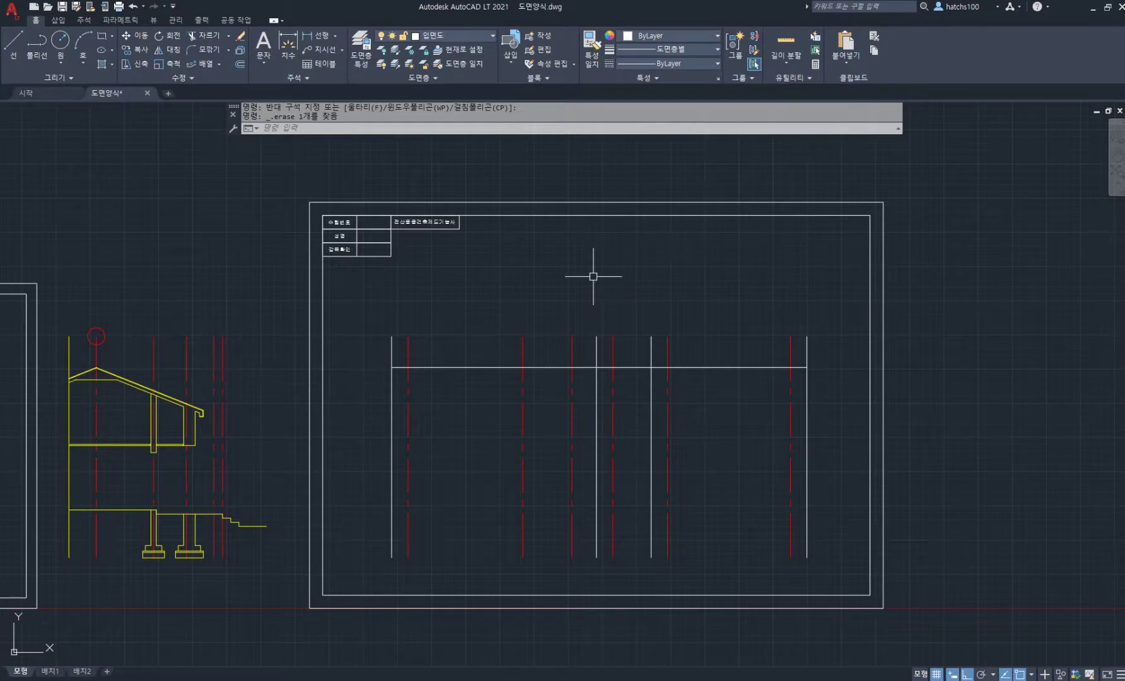
type("tr")
key("Return")
left_click(820, 345)
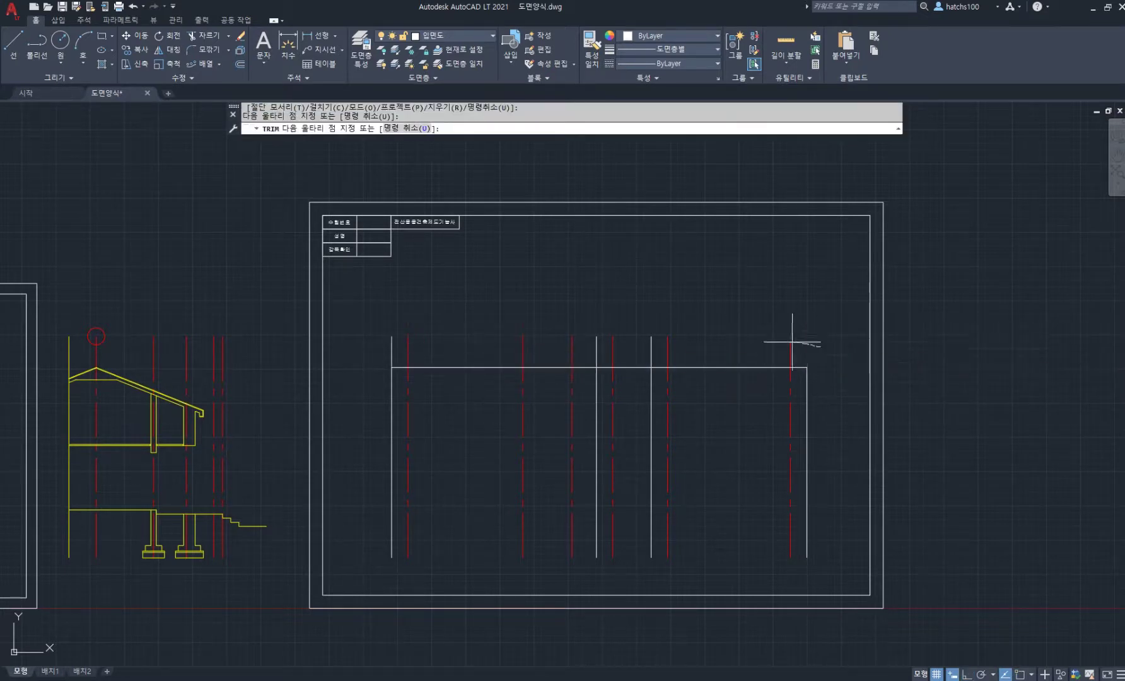
left_click(428, 356)
key("Return")
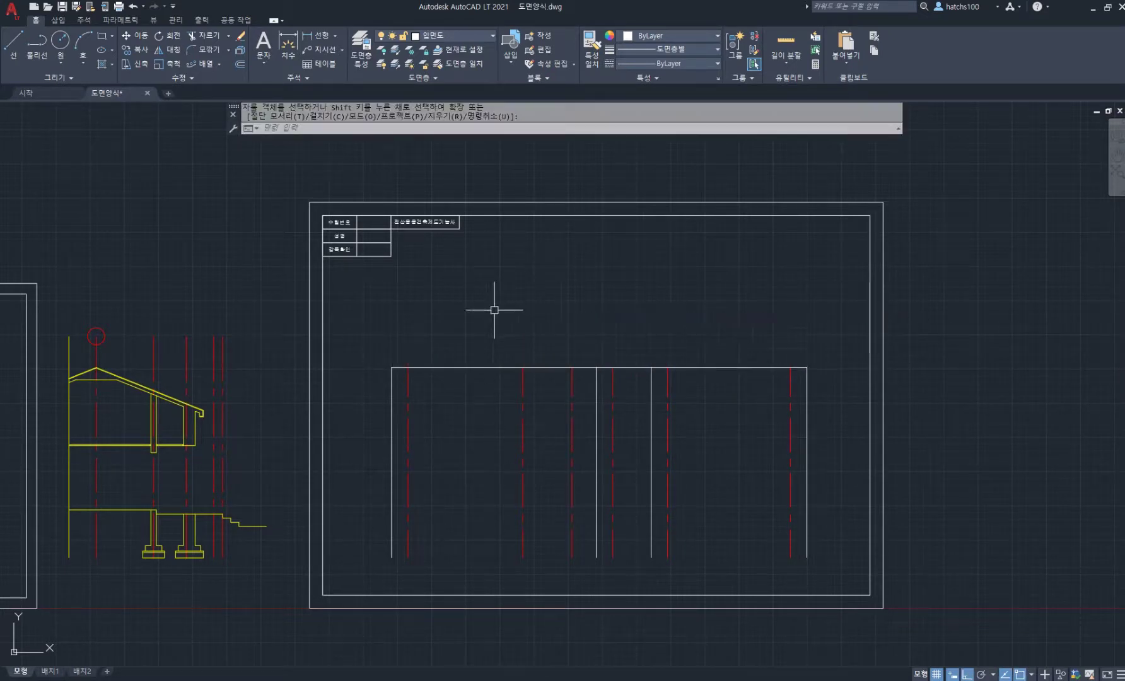
Check the stepped eaves outline around the entrance in the floor plan PDF, and return to AutoCAD.
middle_click_drag(534, 332, 523, 323)
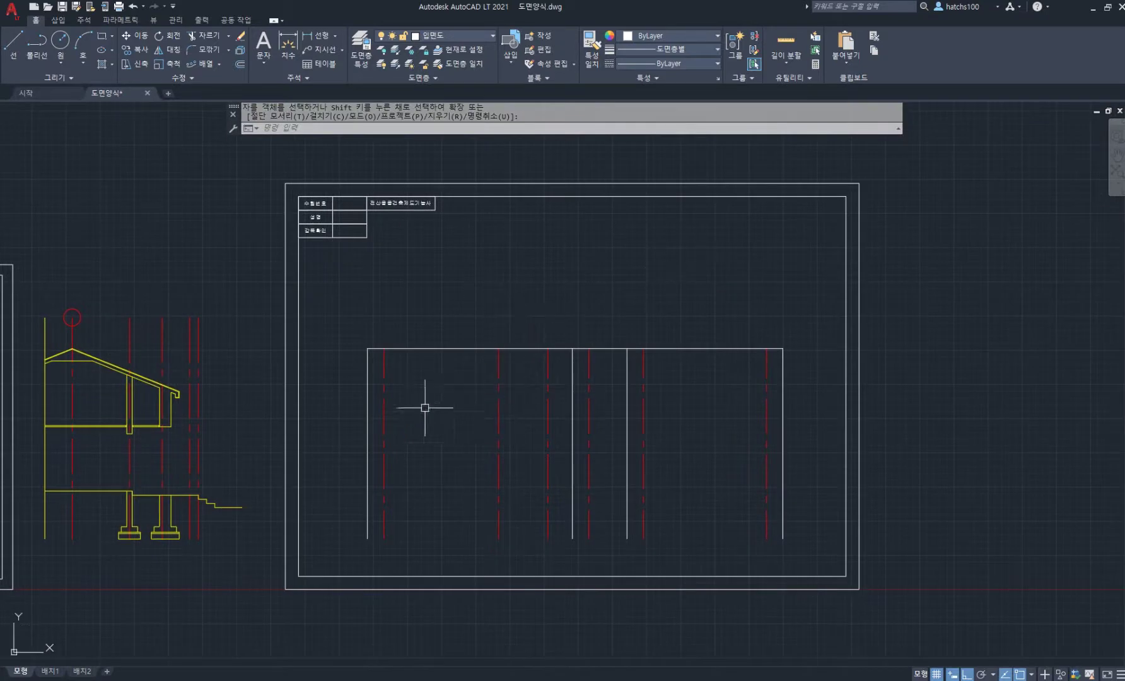
middle_click_drag(425, 408, 464, 389)
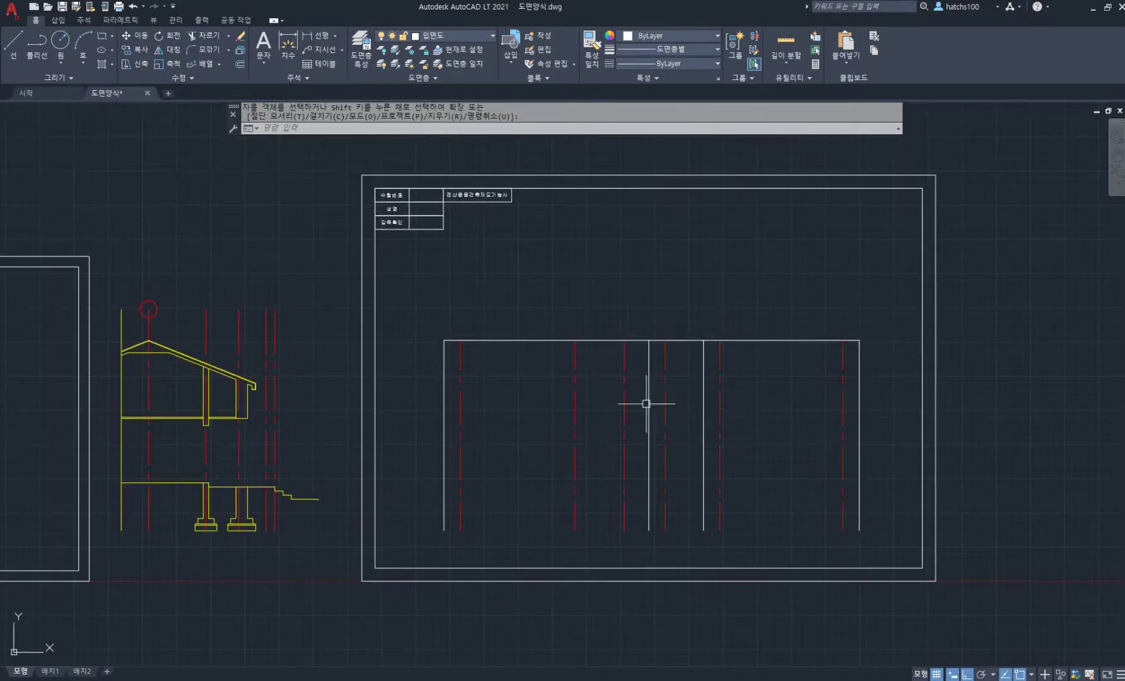
scroll(252, 381, "up", 6)
scroll(253, 369, "down", 6)
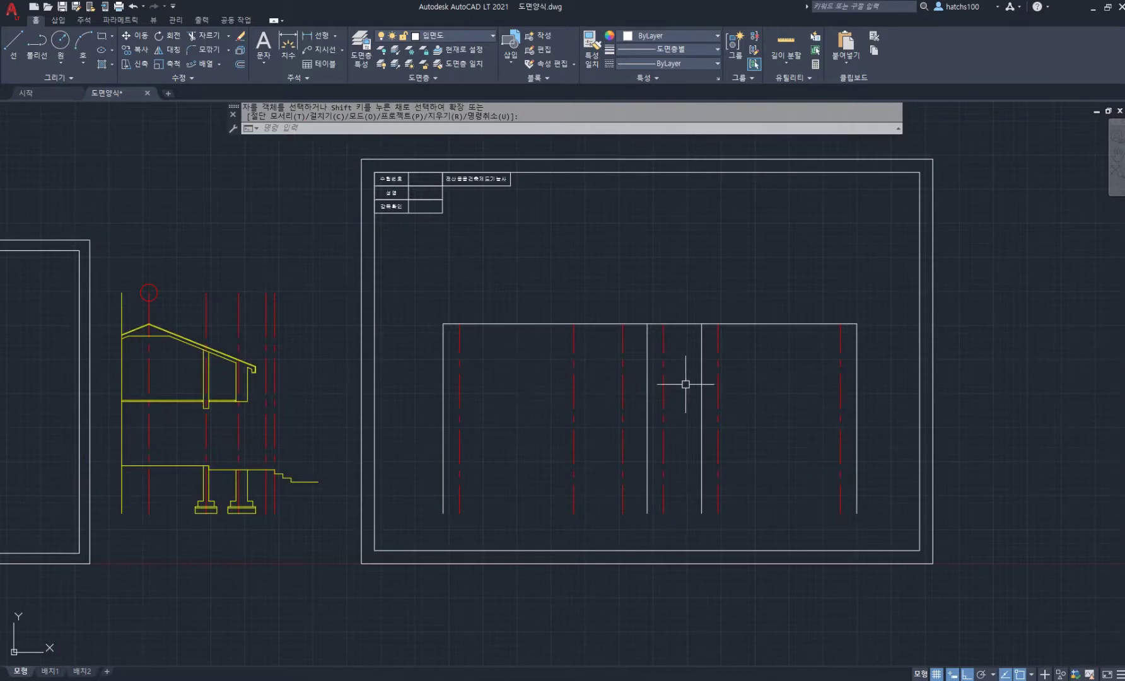
left_click(334, 680)
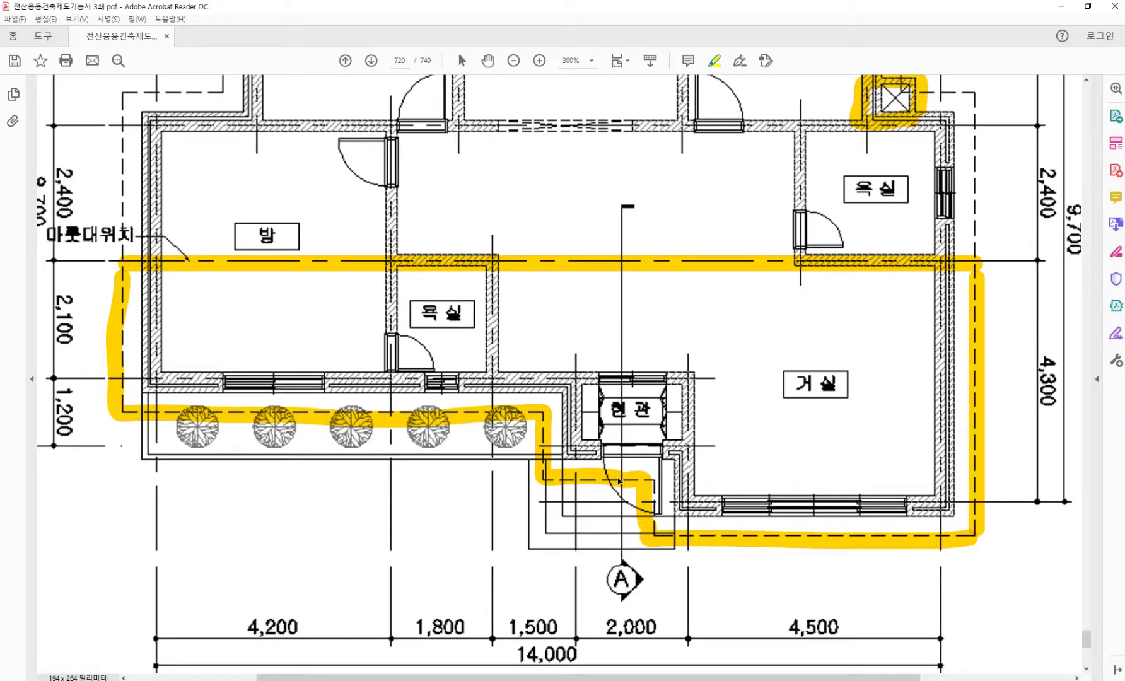
key("alt+Tab")
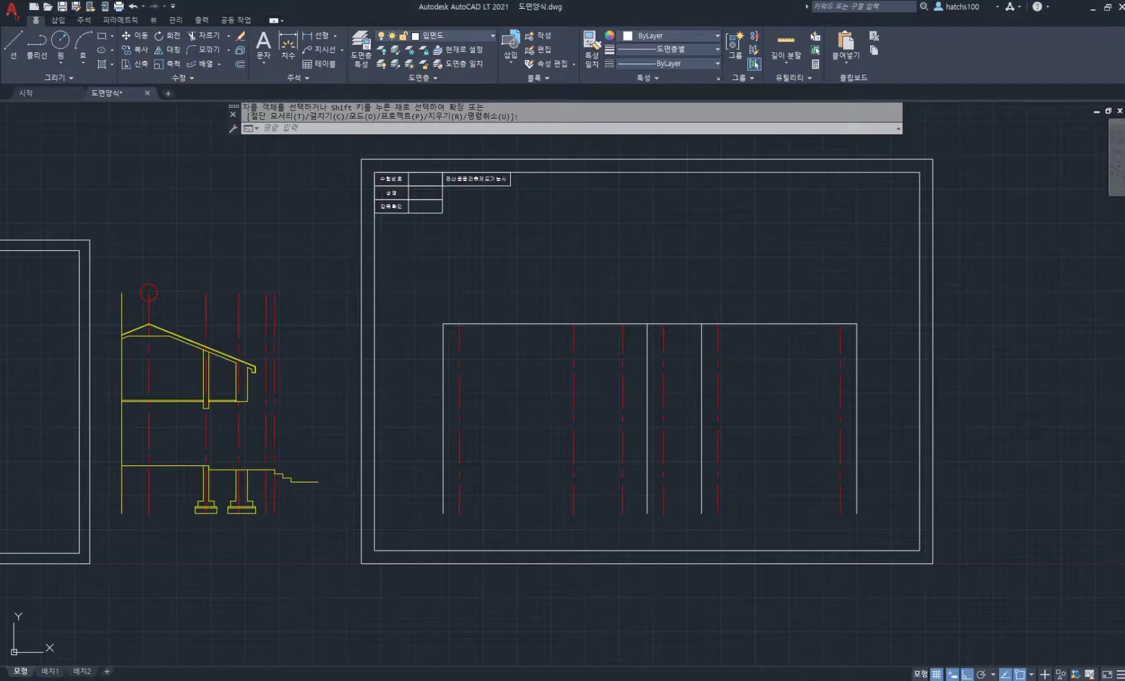
Project the section's upper eave corner horizontally onto the two inner white verticals, keeping only the segment between them.
type("l")
key("Return")
scroll(260, 368, "up", 6)
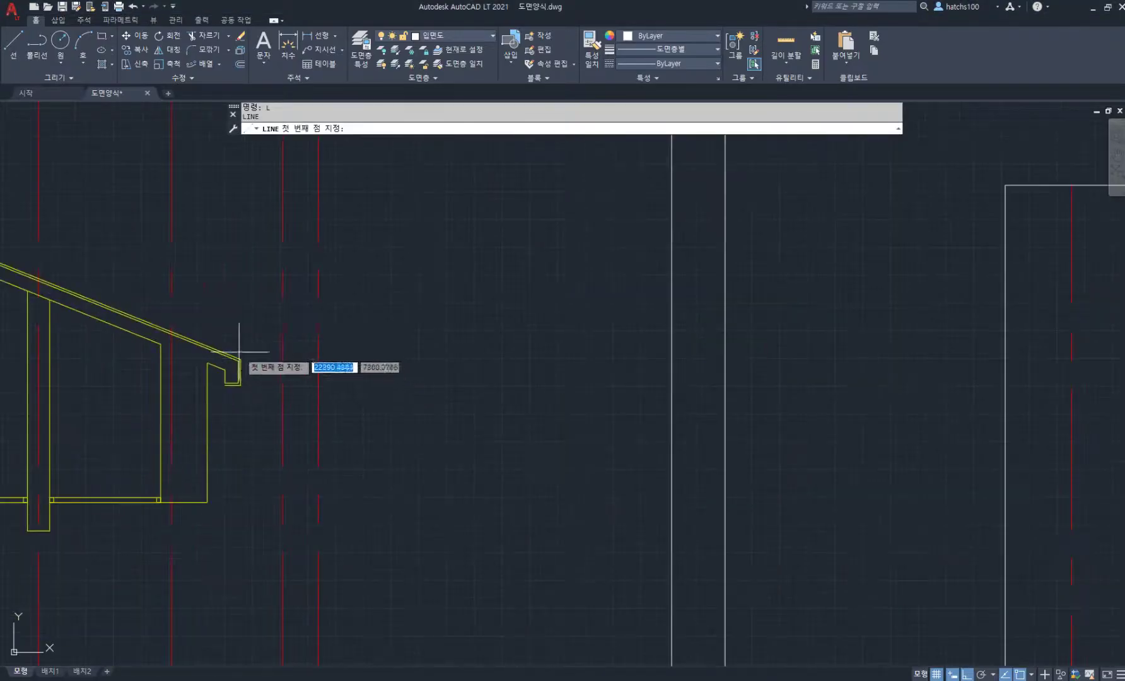
left_click(256, 365)
scroll(441, 360, "down", 5)
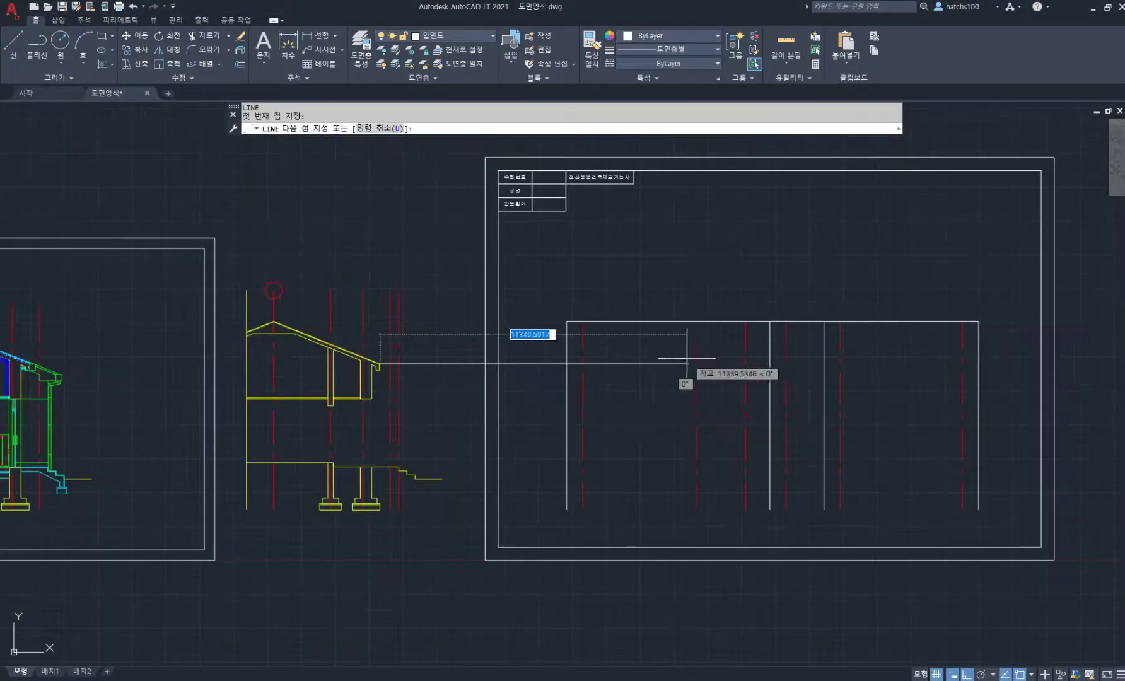
scroll(681, 362, "up", 5)
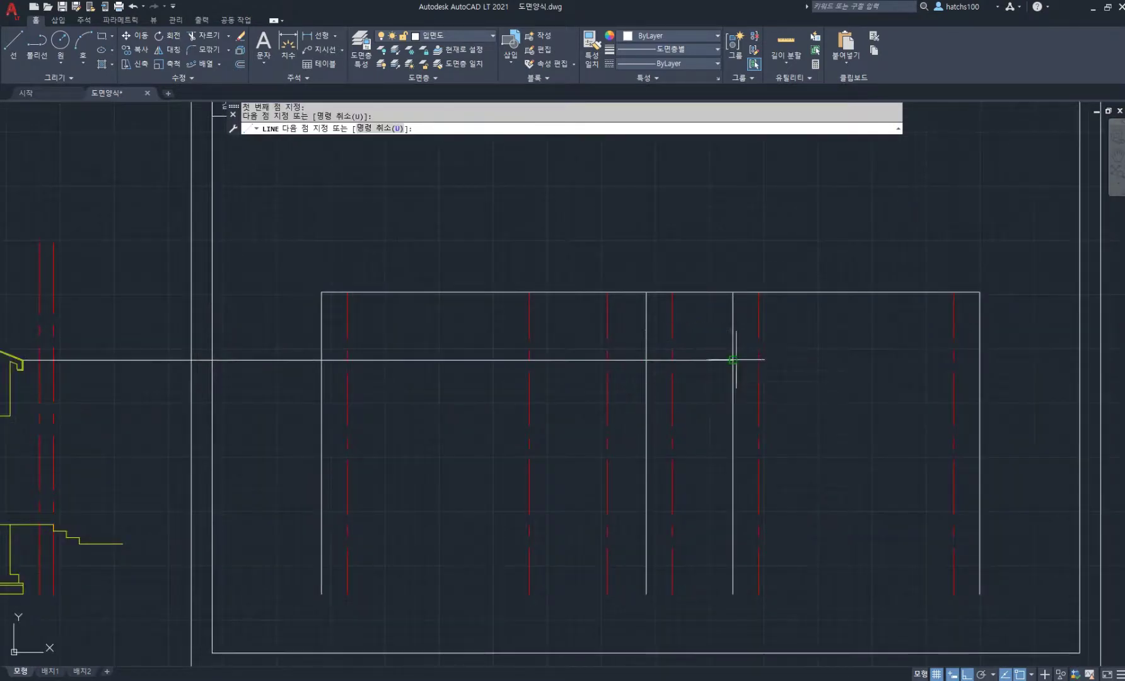
left_click(735, 359)
key("Return")
left_click(454, 398)
left_click(422, 347)
key("Delete")
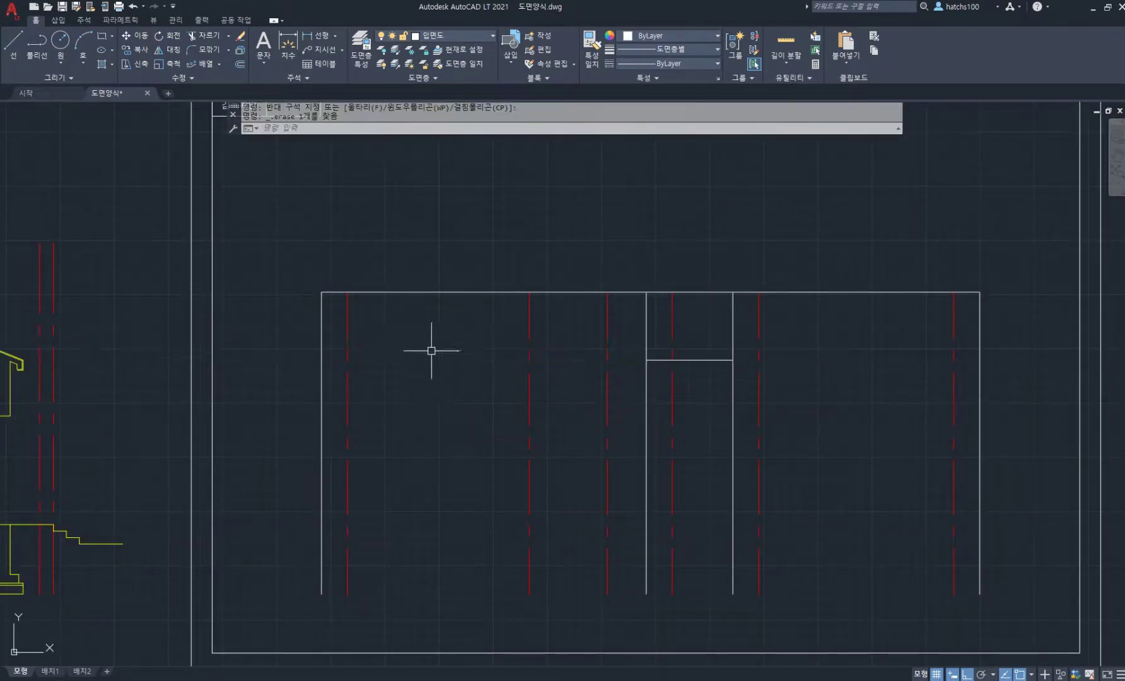
Check the living room's front eaves outline in the floor plan PDF, return to AutoCAD and inspect the section's outer centrelines.
scroll(432, 348, "down", 3)
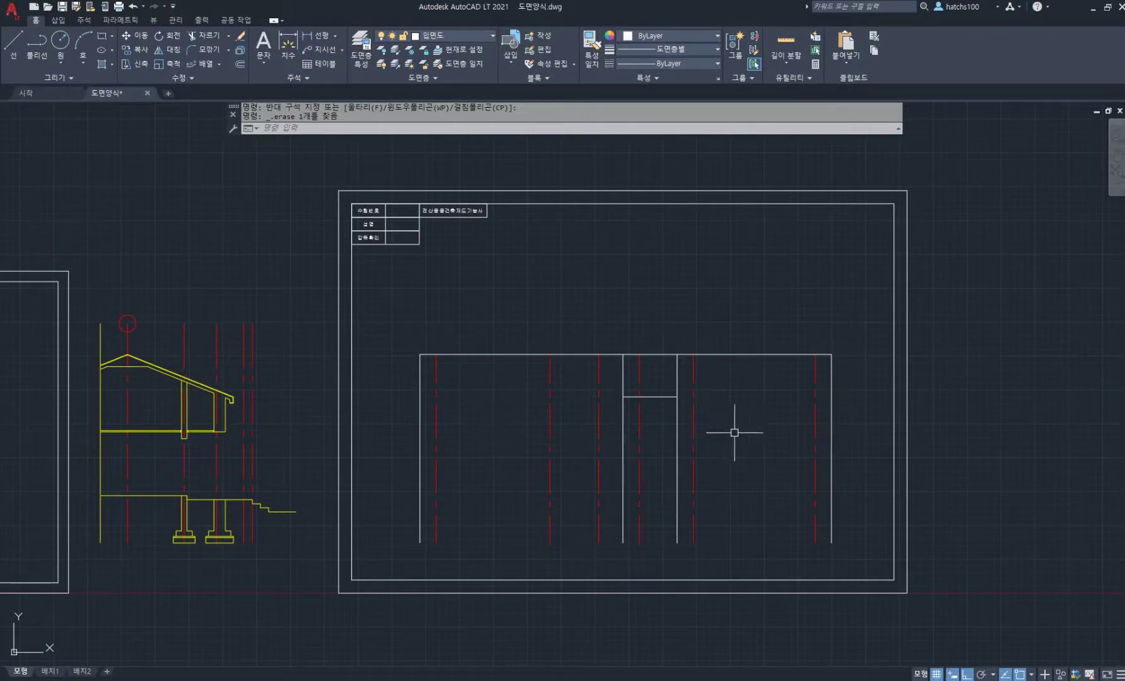
key("alt+Tab")
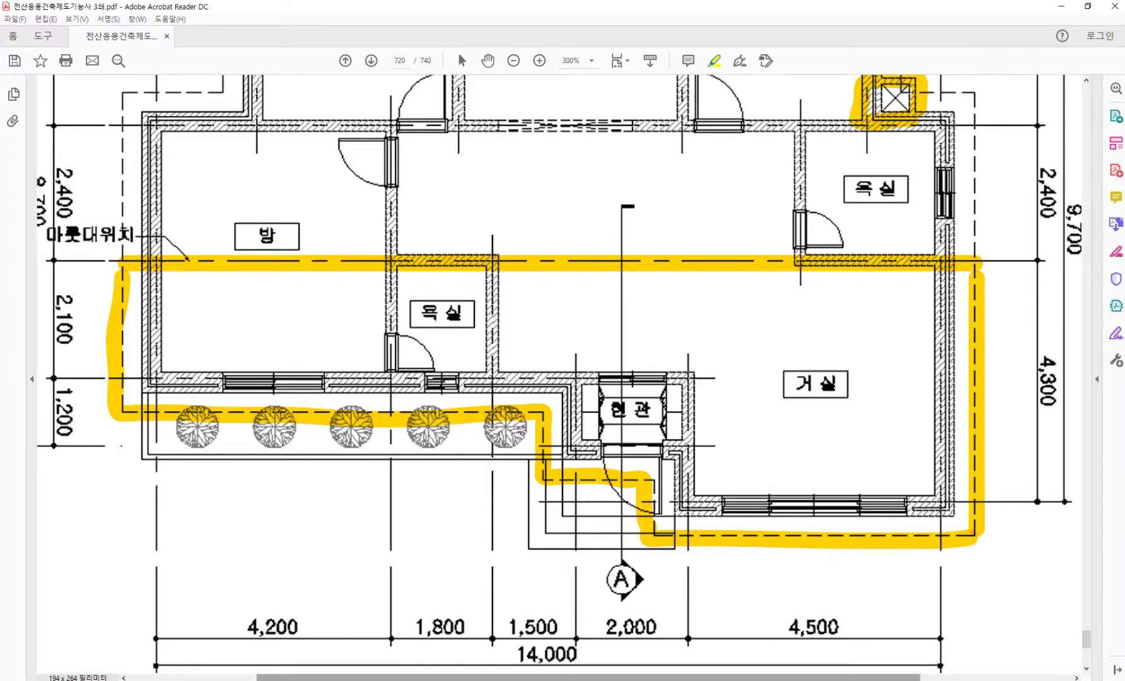
key("alt+Tab")
scroll(374, 401, "up", 3)
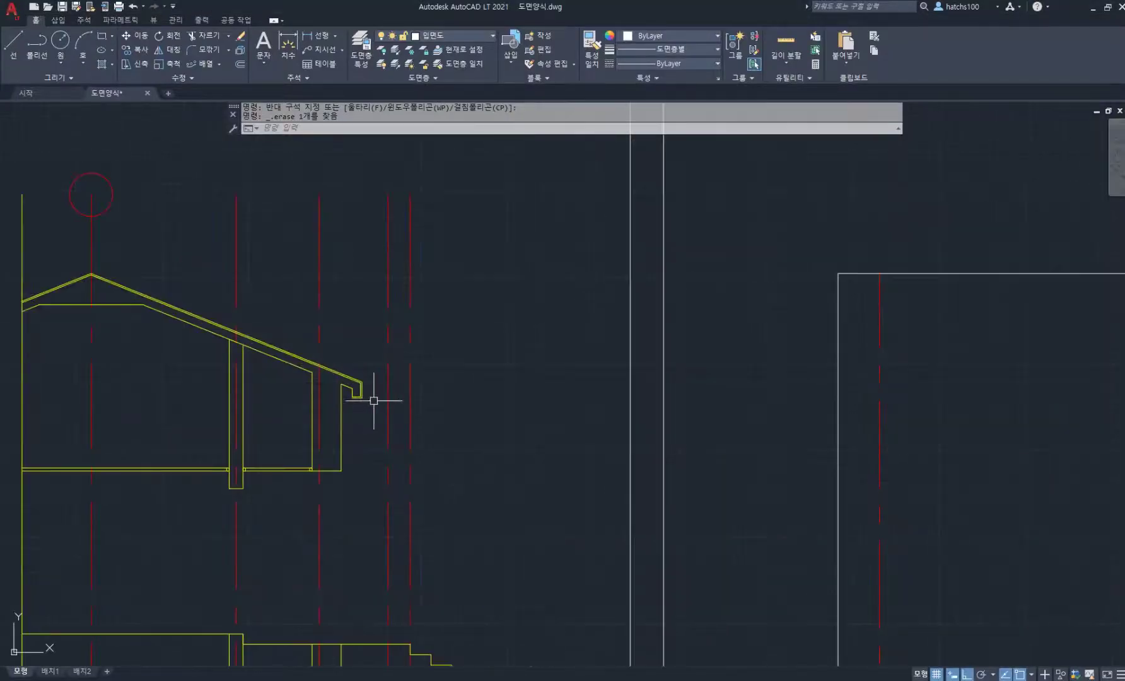
left_click(388, 401)
middle_click_drag(425, 402, 471, 391)
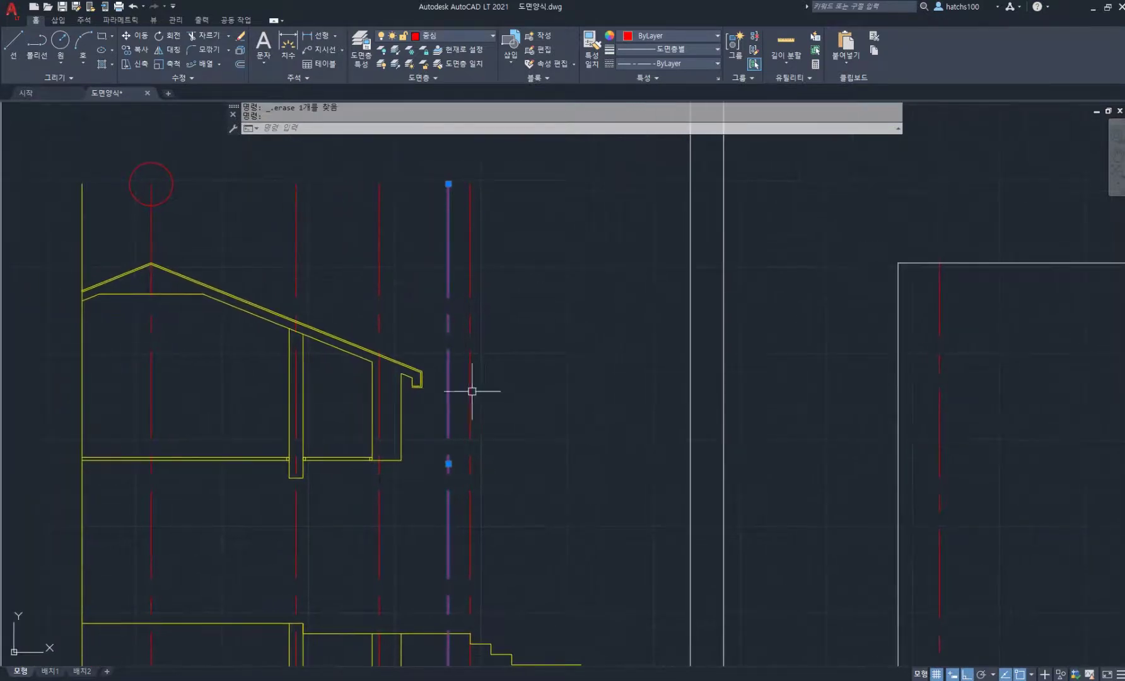
key("Escape")
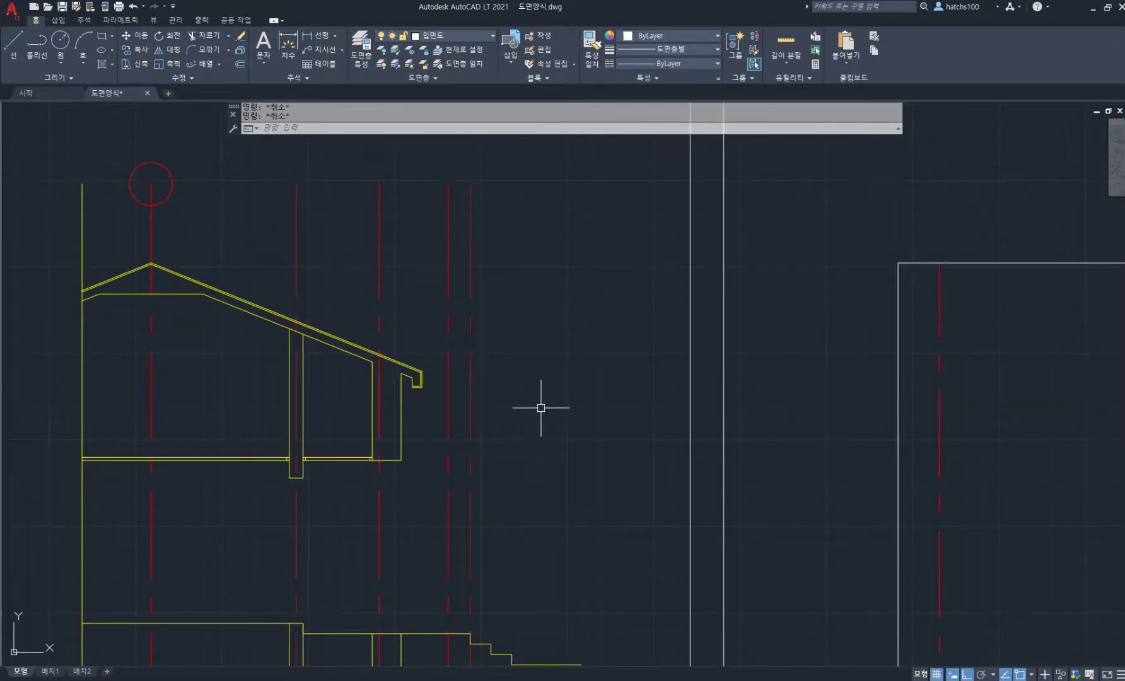
scroll(497, 389, "down", 4)
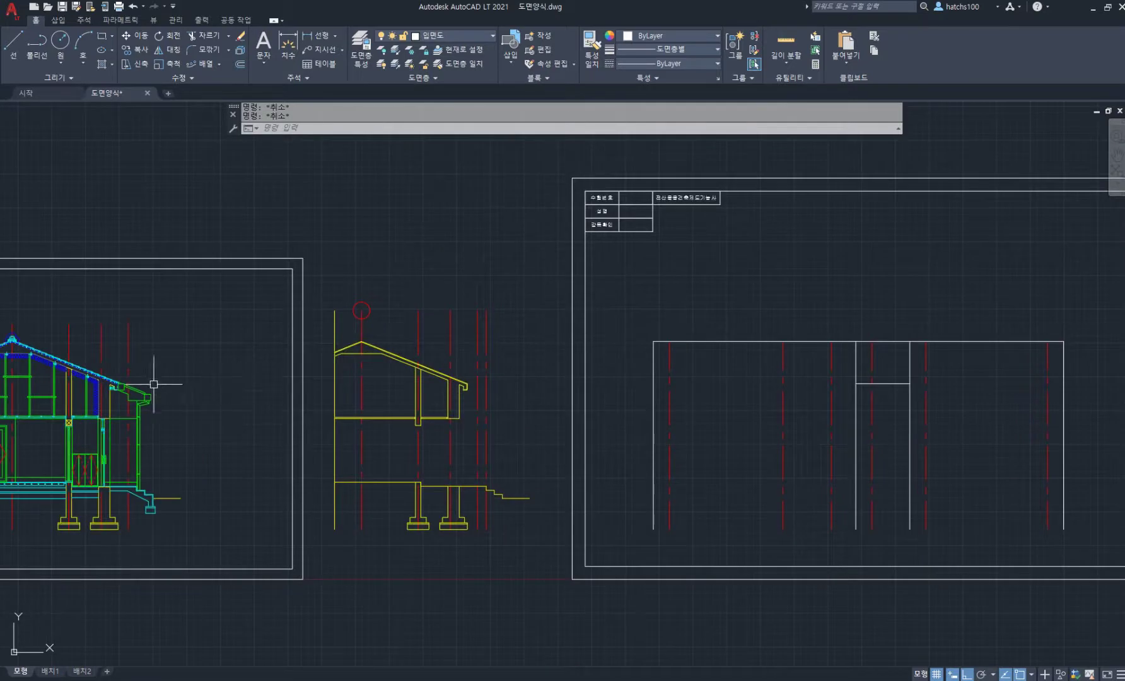
type("l")
key("space")
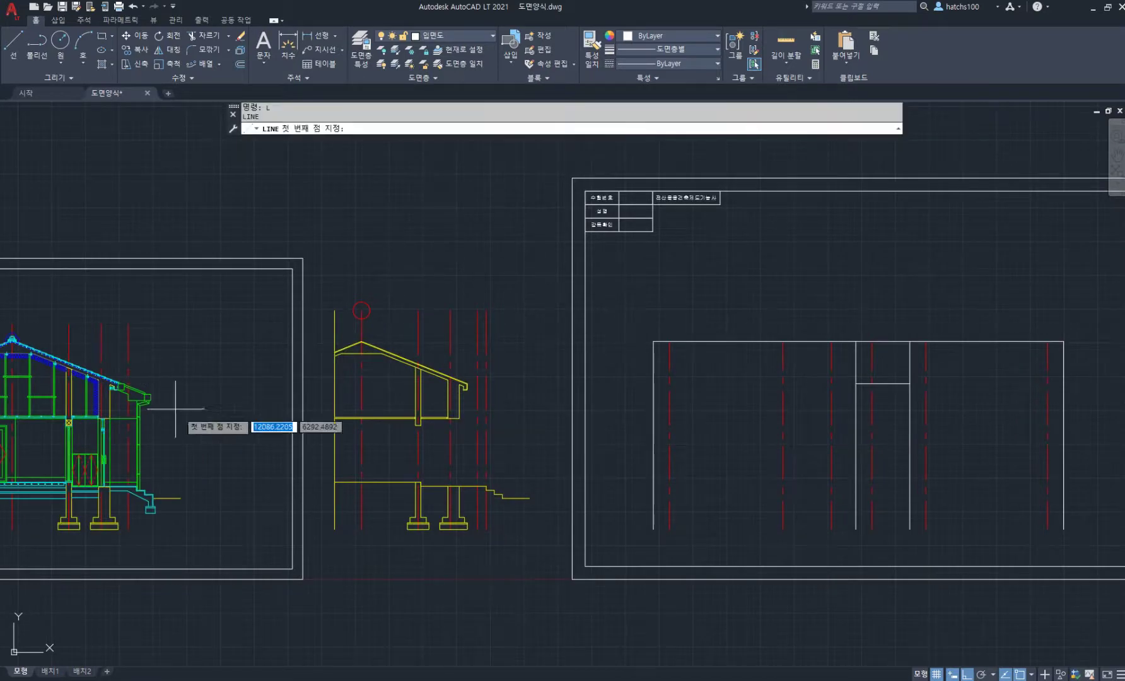
left_click(181, 498)
middle_click_drag(783, 483, 529, 460)
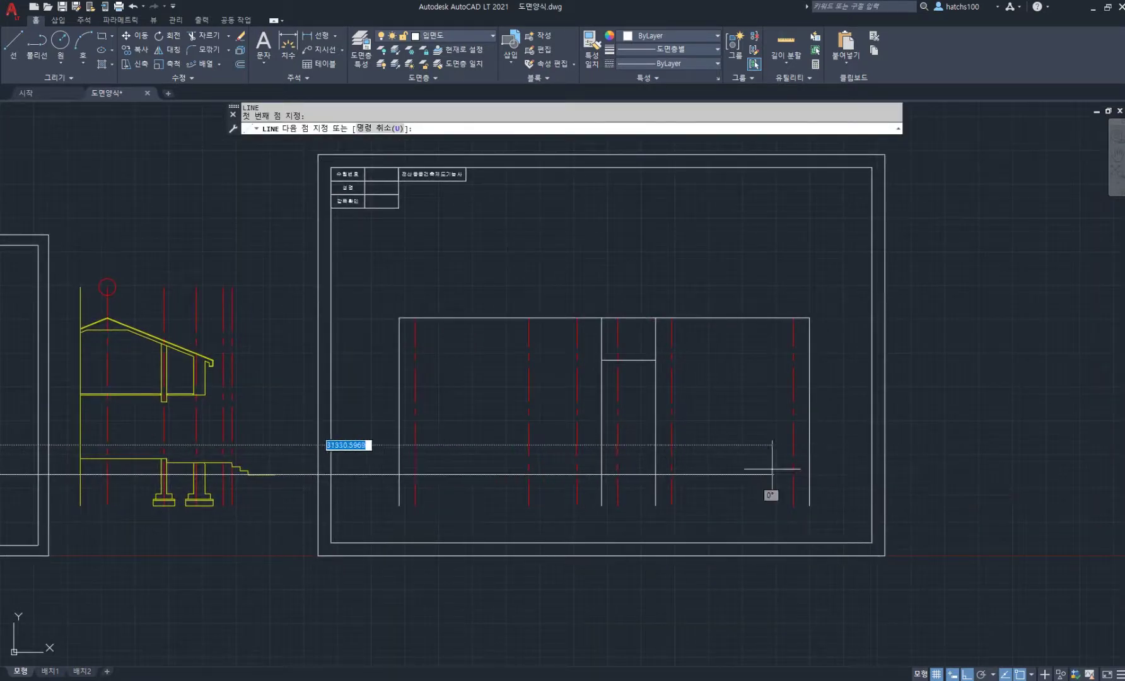
middle_click_drag(196, 484, 621, 485)
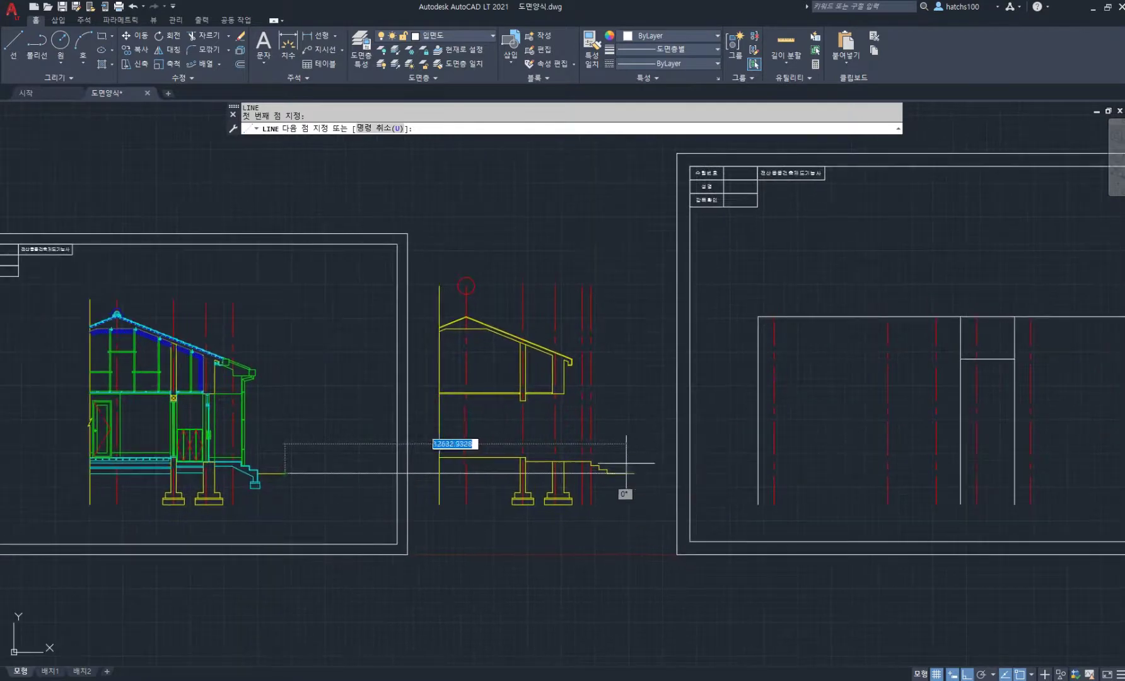
key("Escape")
Draw a horizontal line from the outer end of the detailed section's eave to the elevation's rightmost white vertical.
scroll(261, 359, "up", 6)
type("l")
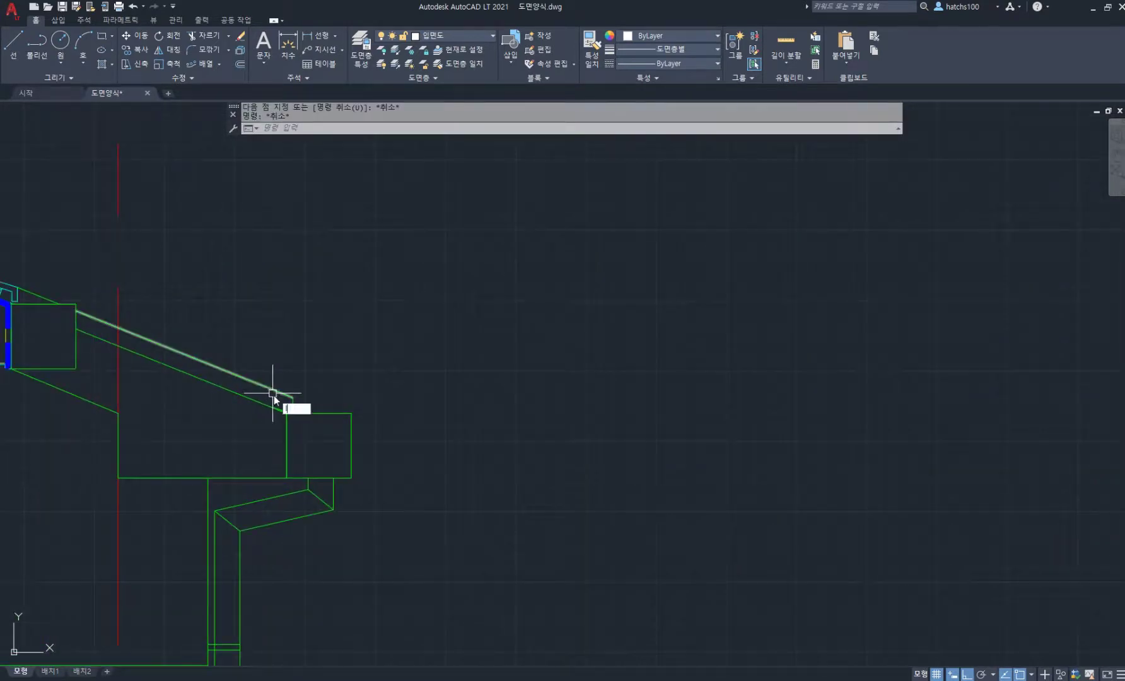
key("space")
scroll(285, 420, "up", 4)
left_click(292, 403)
scroll(296, 404, "down", 10)
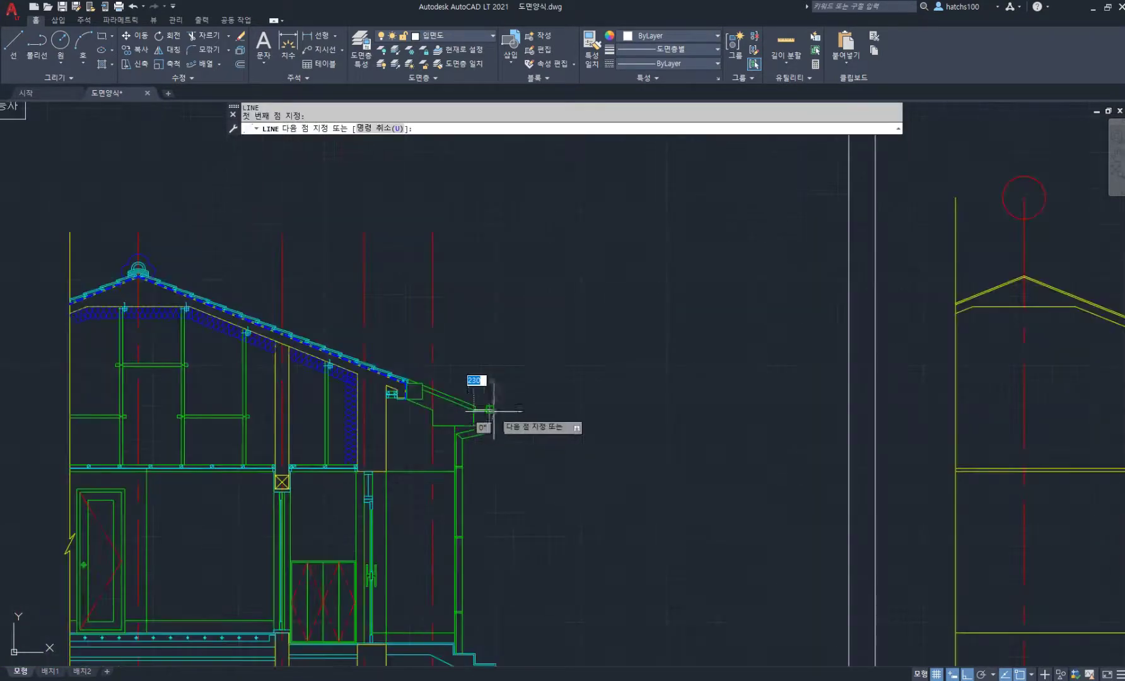
middle_click_drag(740, 410, 160, 395)
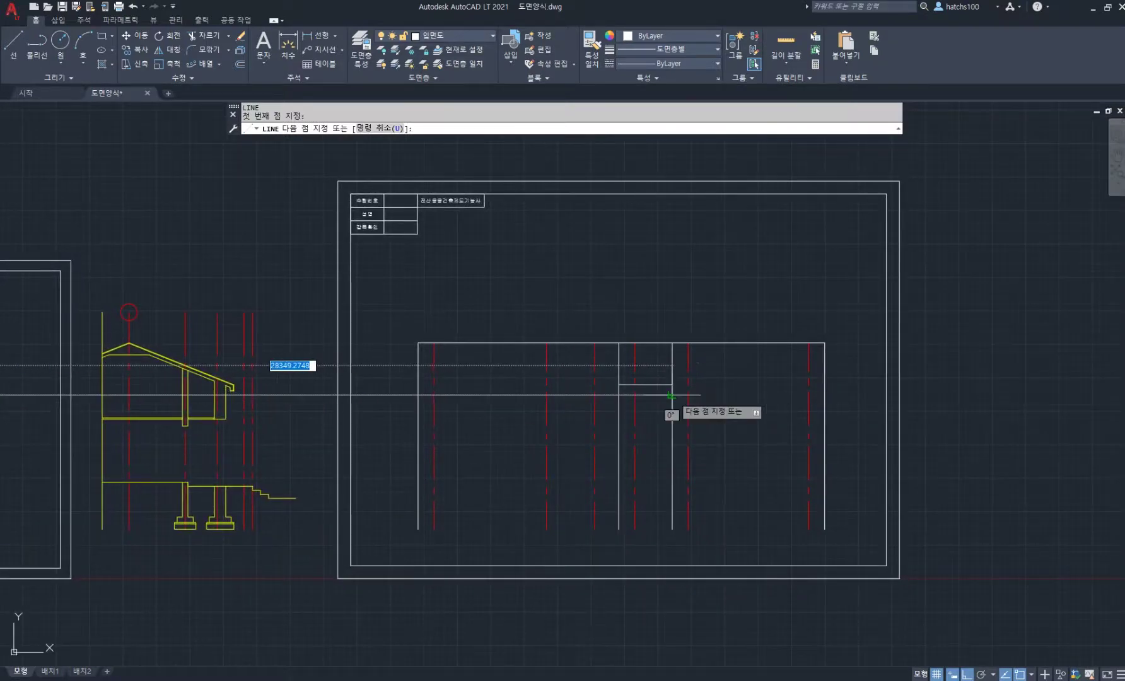
left_click(824, 395)
key("space")
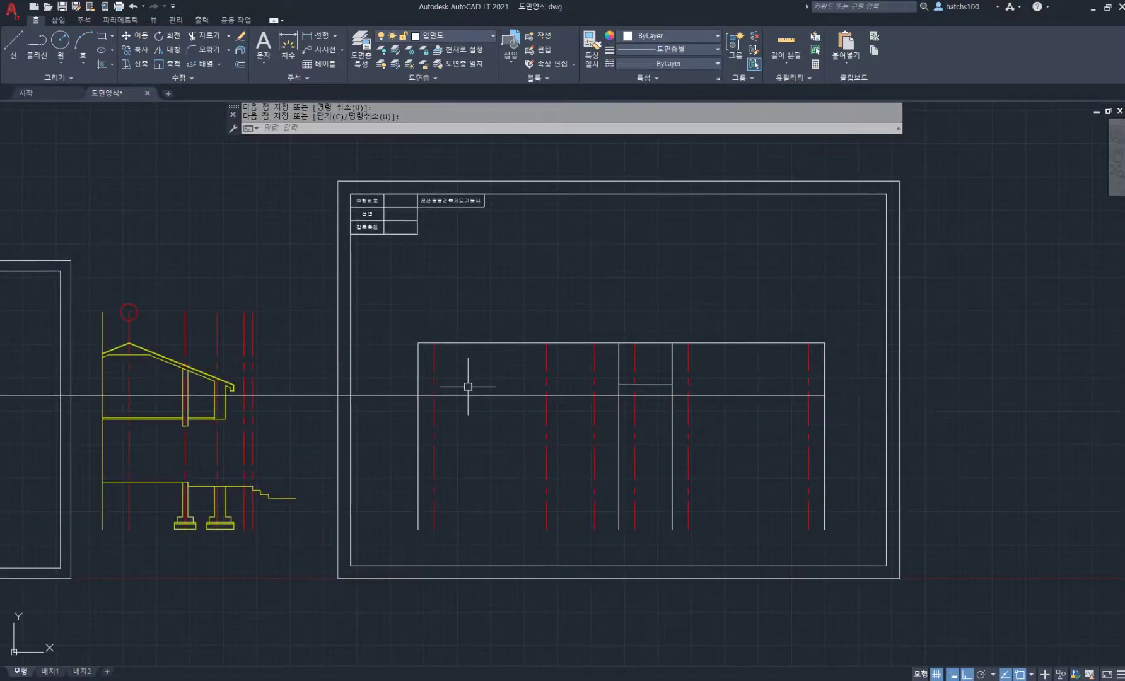
Trim the projected eave line at the right inner white vertical and erase the leftover part towards the section.
key("space")
left_click(400, 403)
left_click(377, 371)
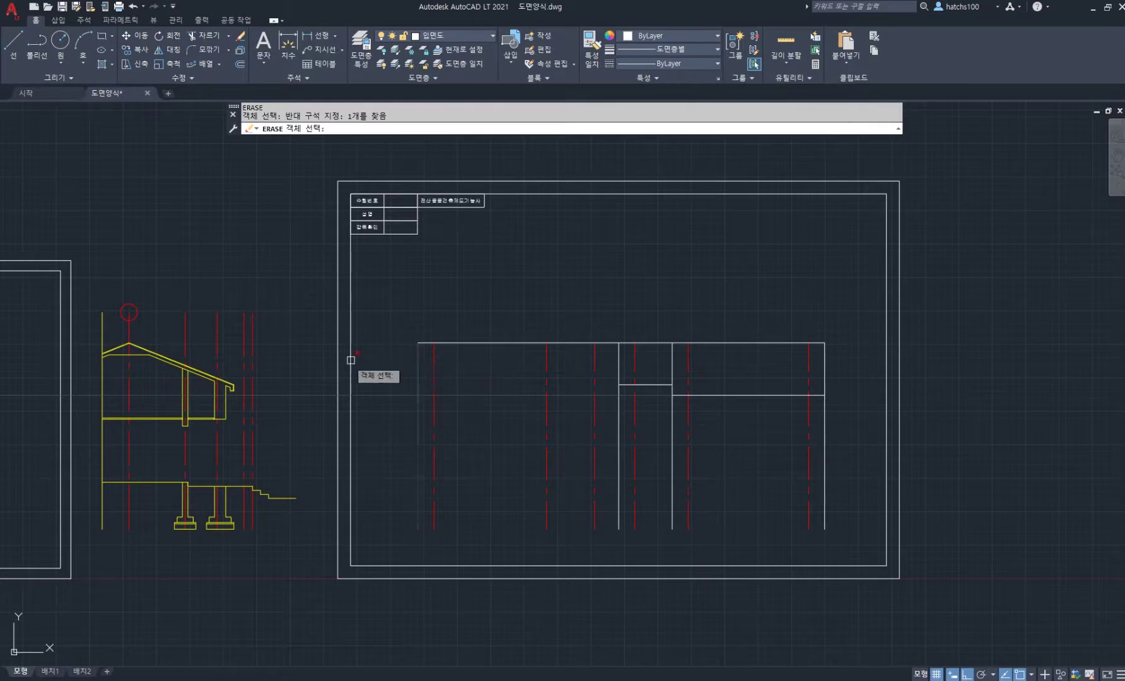
scroll(483, 365, "down", 2)
scroll(302, 327, "up", 4)
key("space")
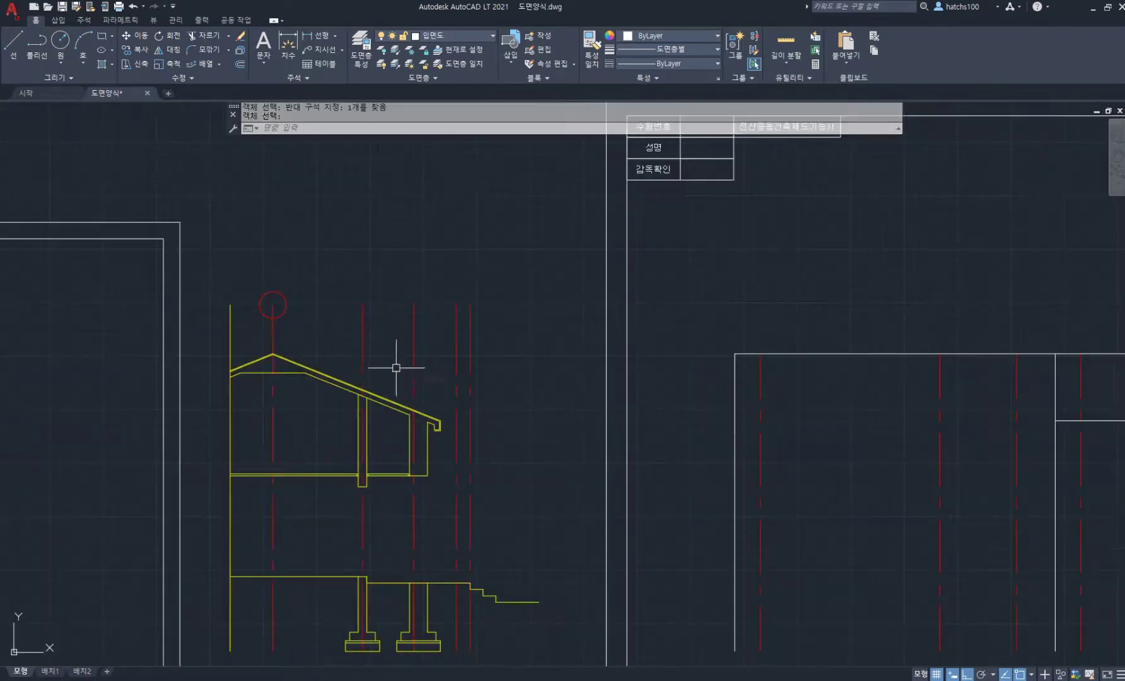
Offset the simplified section's ridge centreline by 4900 towards the front eave.
type("o")
key("space")
key("space")
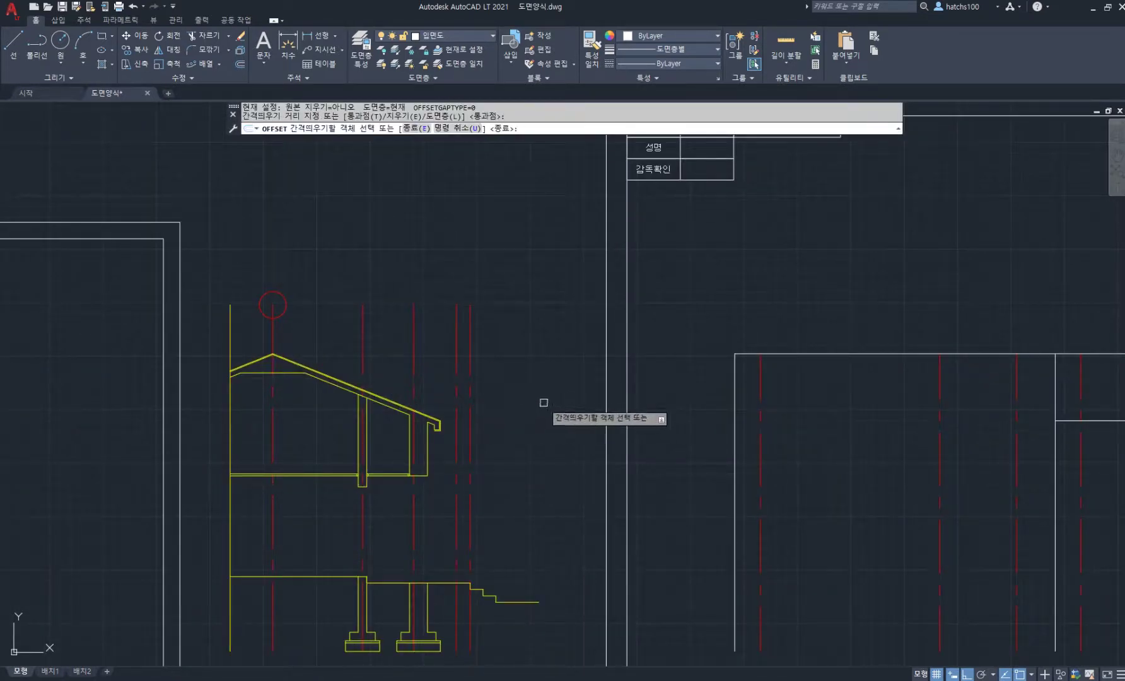
left_click(273, 315)
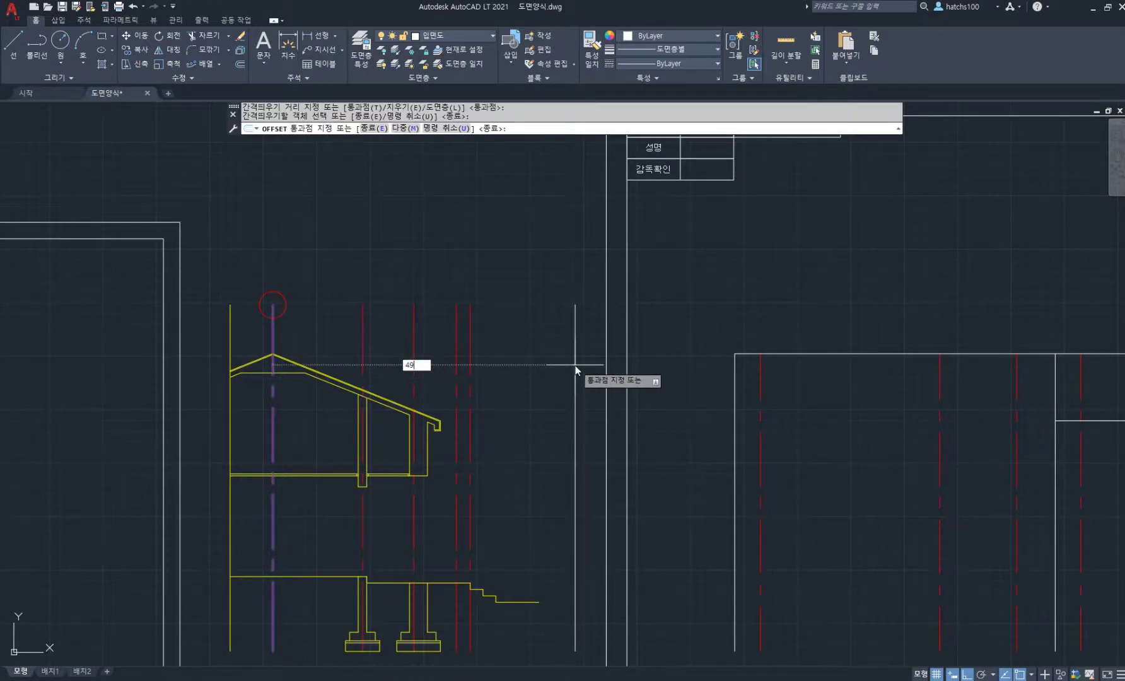
key("space")
key("space")
Measure the distance from the centreline nearest the section's eave to the 4900 offset line.
scroll(475, 429, "up", 4)
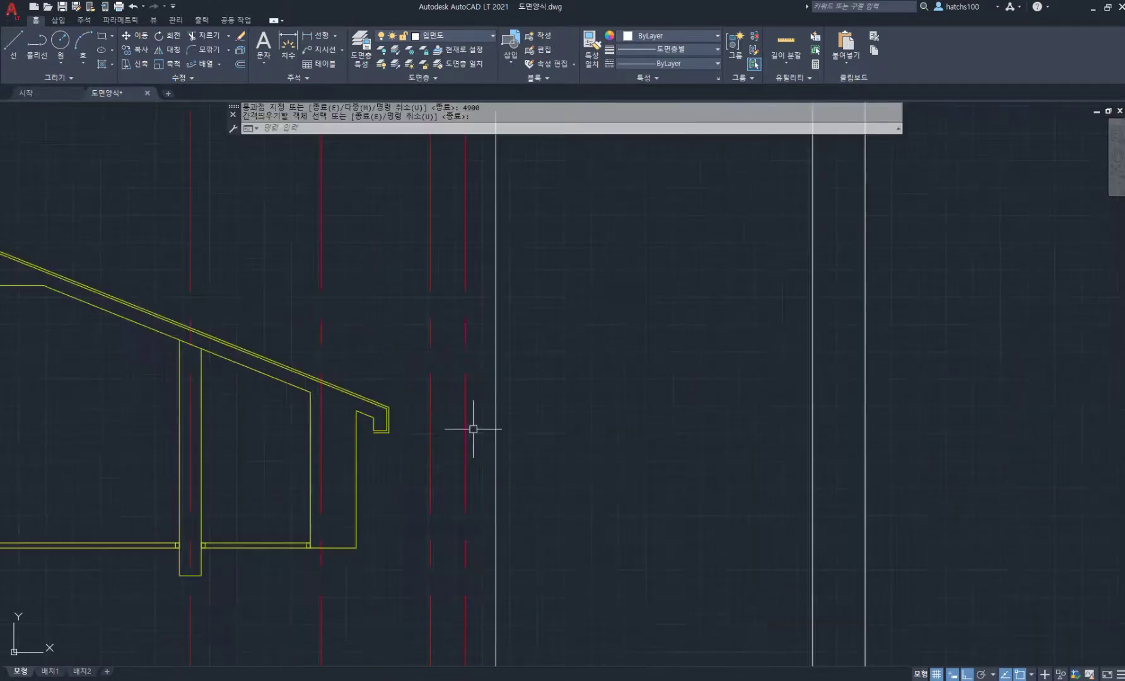
type("di")
key("space")
left_click(430, 421)
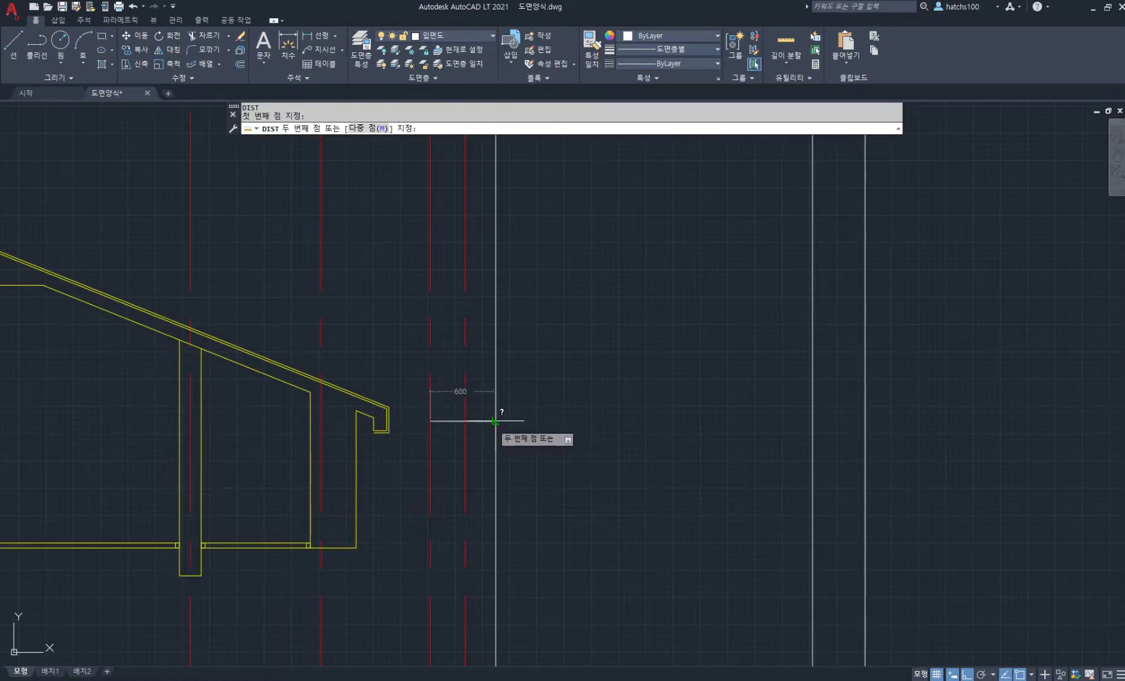
key("Escape")
Explode the section's outer roof outline and extend its sloping line past the centrelines to the 4900 offset line.
scroll(382, 389, "up", 4)
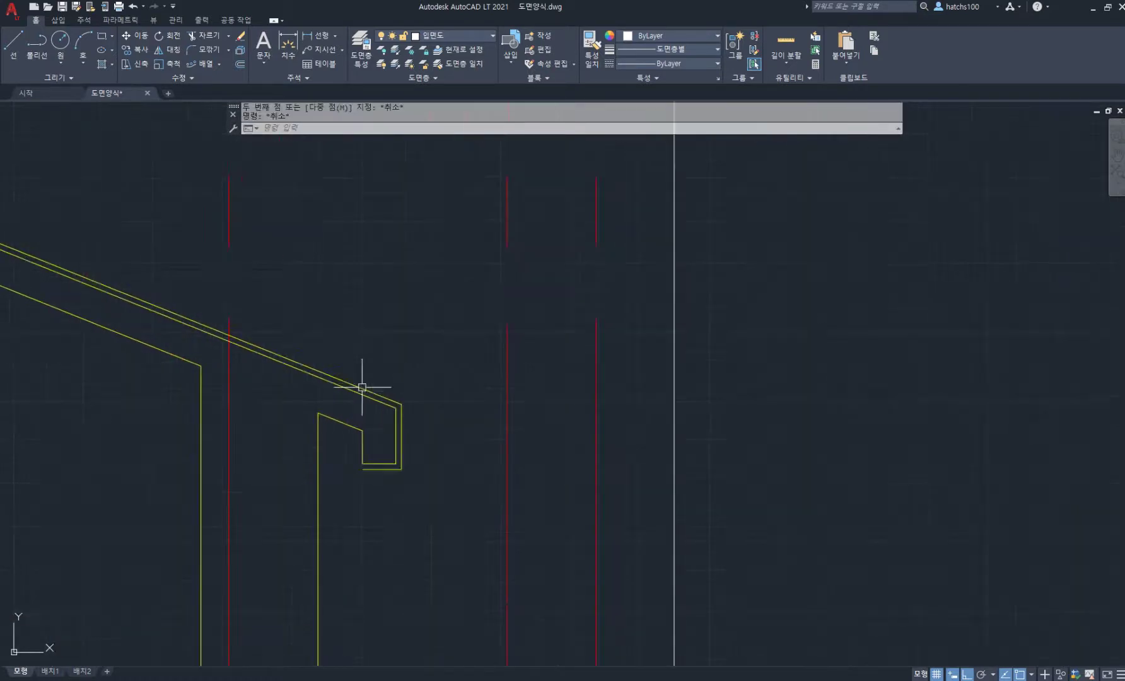
key("space")
left_click(371, 393)
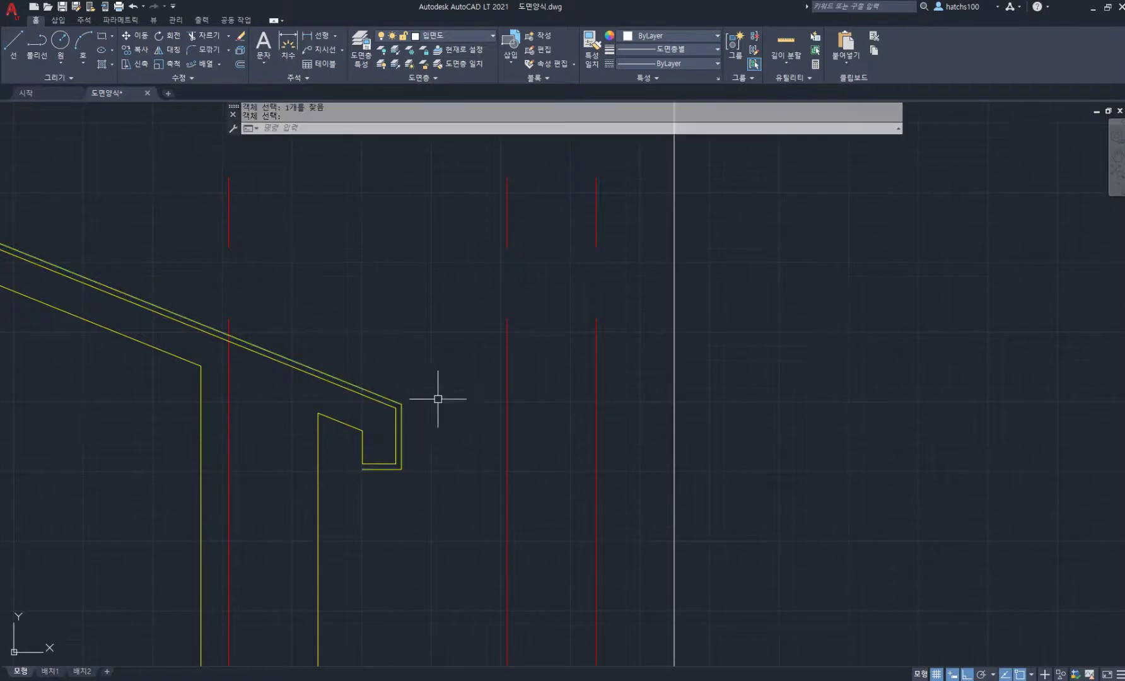
key("space")
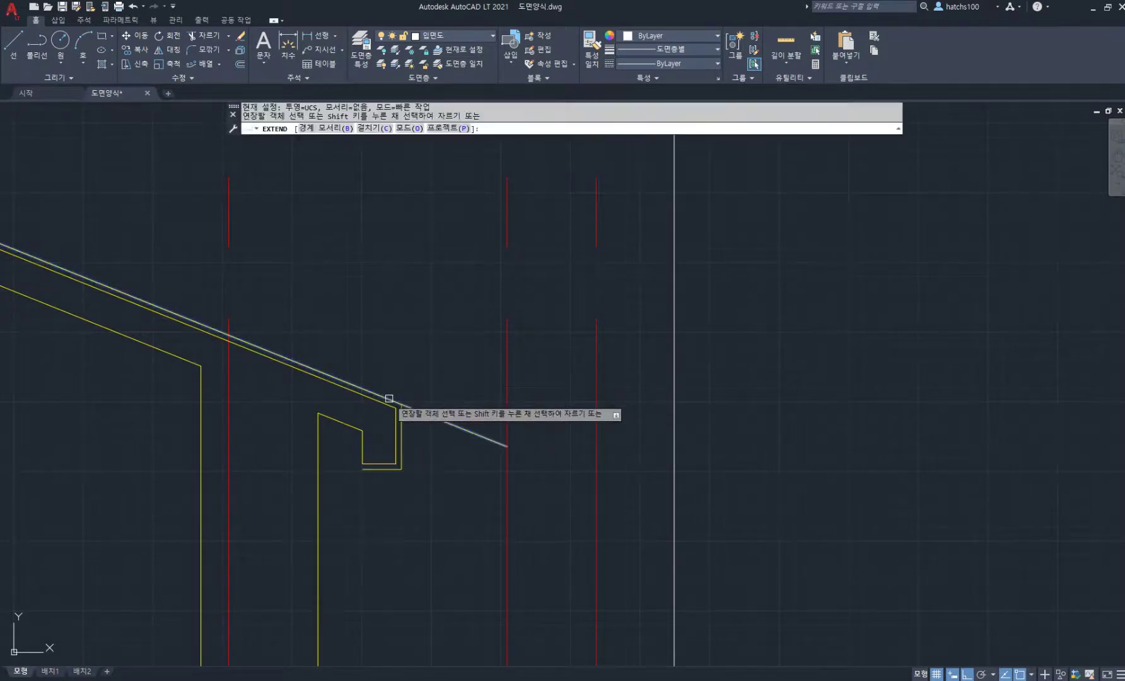
left_click(389, 399)
left_click(497, 442)
left_click(572, 471)
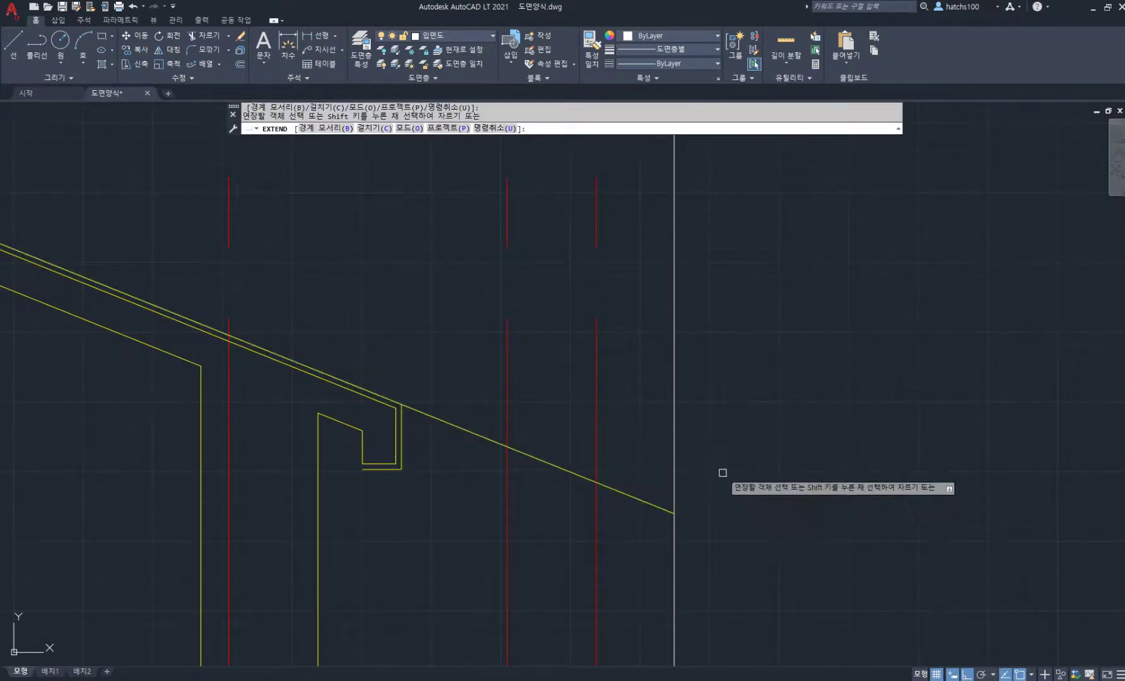
key("space")
Draw a horizontal line from the extended roof slope's end to just past the elevation's rightmost white vertical.
scroll(711, 434, "down", 2)
middle_click_drag(711, 433, 524, 336)
type("l")
key("space")
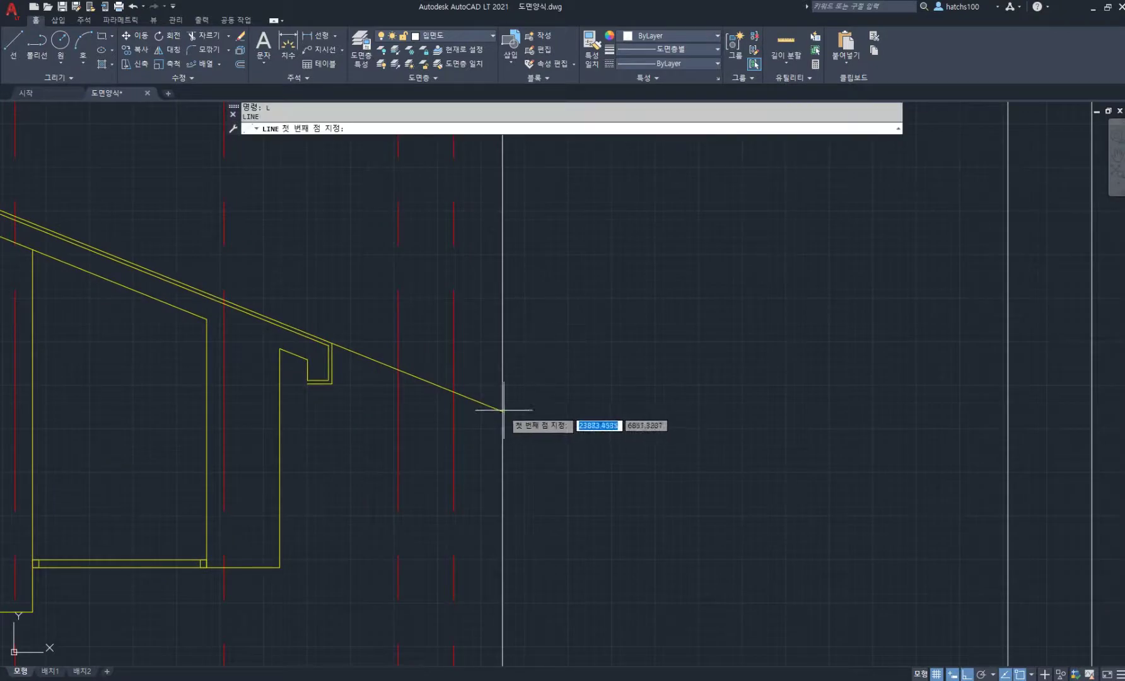
left_click(502, 412)
scroll(573, 389, "down", 8)
middle_click_drag(831, 402, 618, 391)
scroll(633, 385, "up", 5)
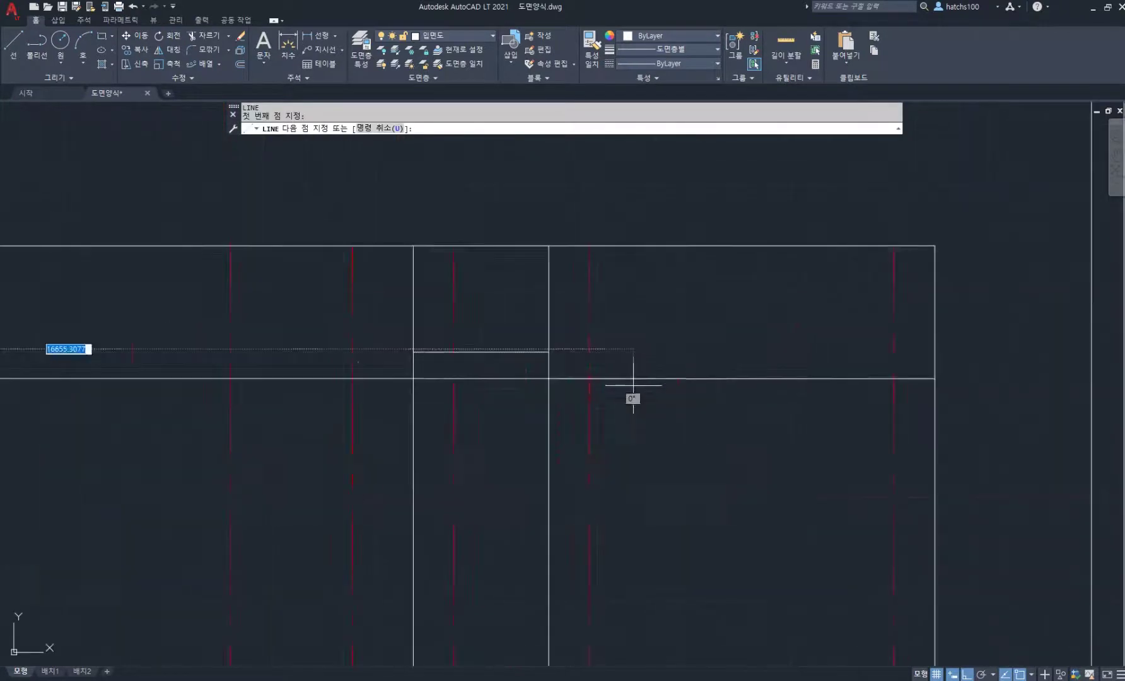
left_click(984, 378)
key("space")
Erase the long projection line drawn from the extended roof slope, keeping the existing eave segment of the elevation.
type("e")
key("space")
left_click(357, 410)
left_click(268, 352)
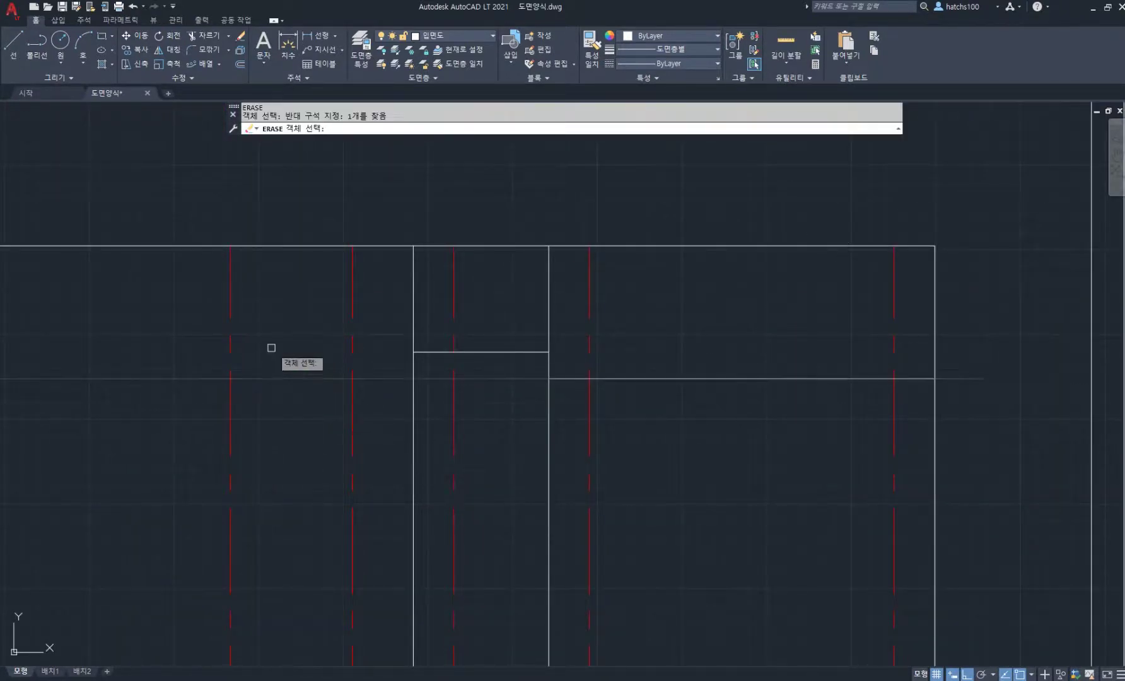
scroll(487, 373, "down", 2)
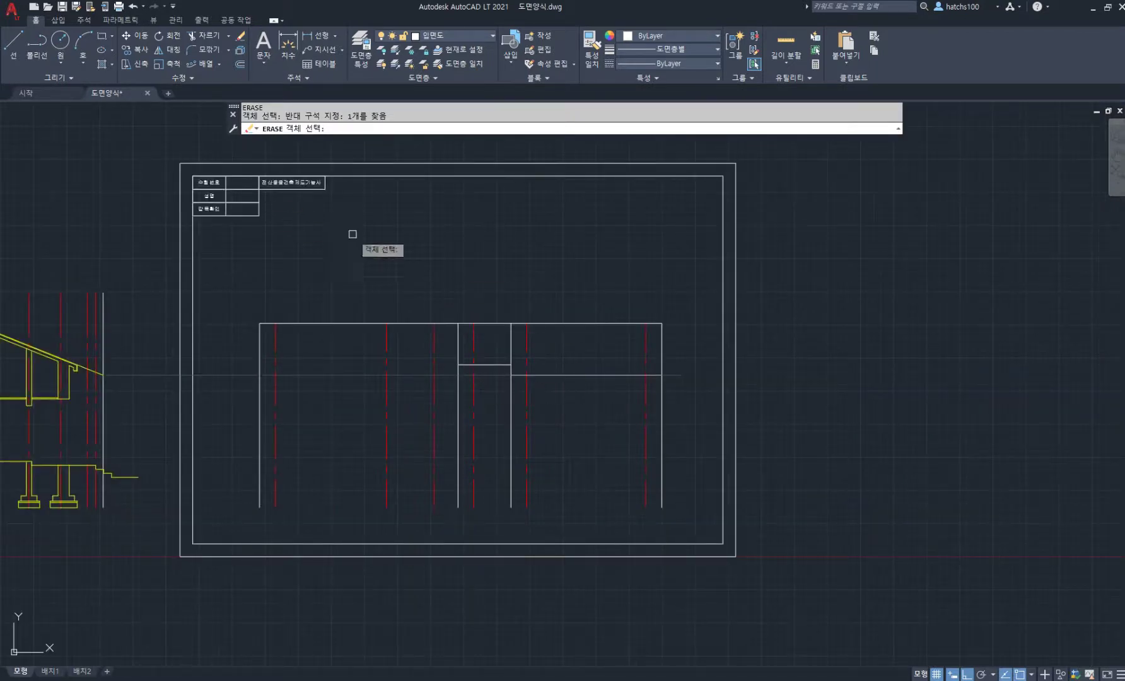
key("space")
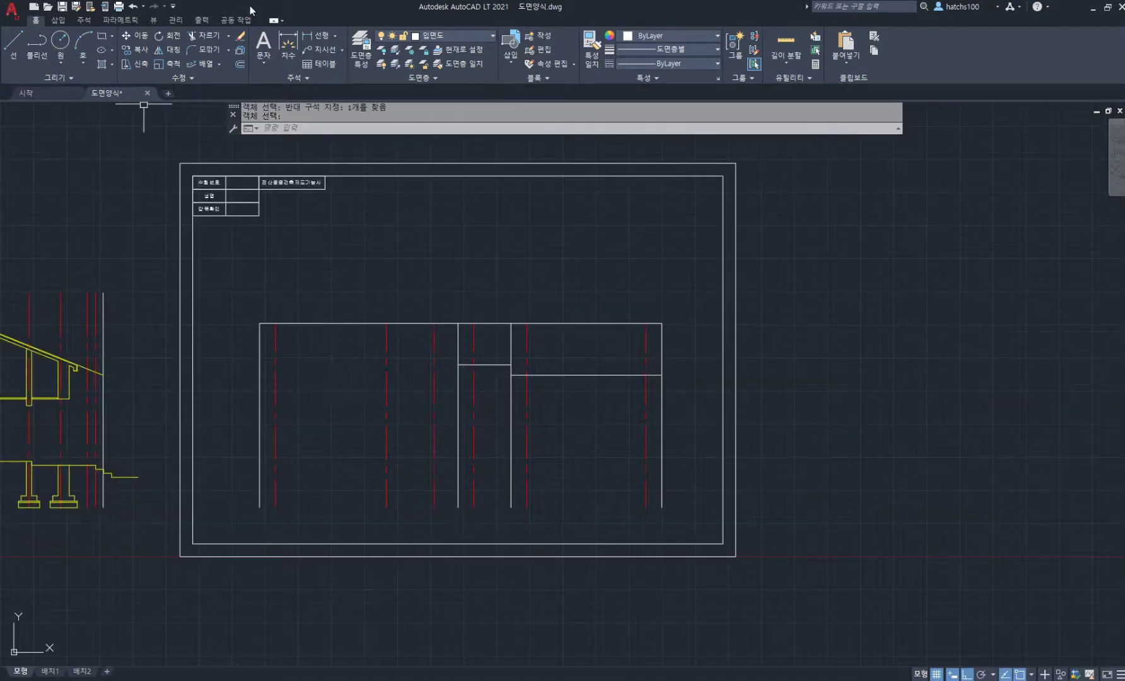
Check the left wing's eaves position in the floor plan PDF, and offset the section's ridge centreline by 2700 towards the front eave.
left_click(335, 680)
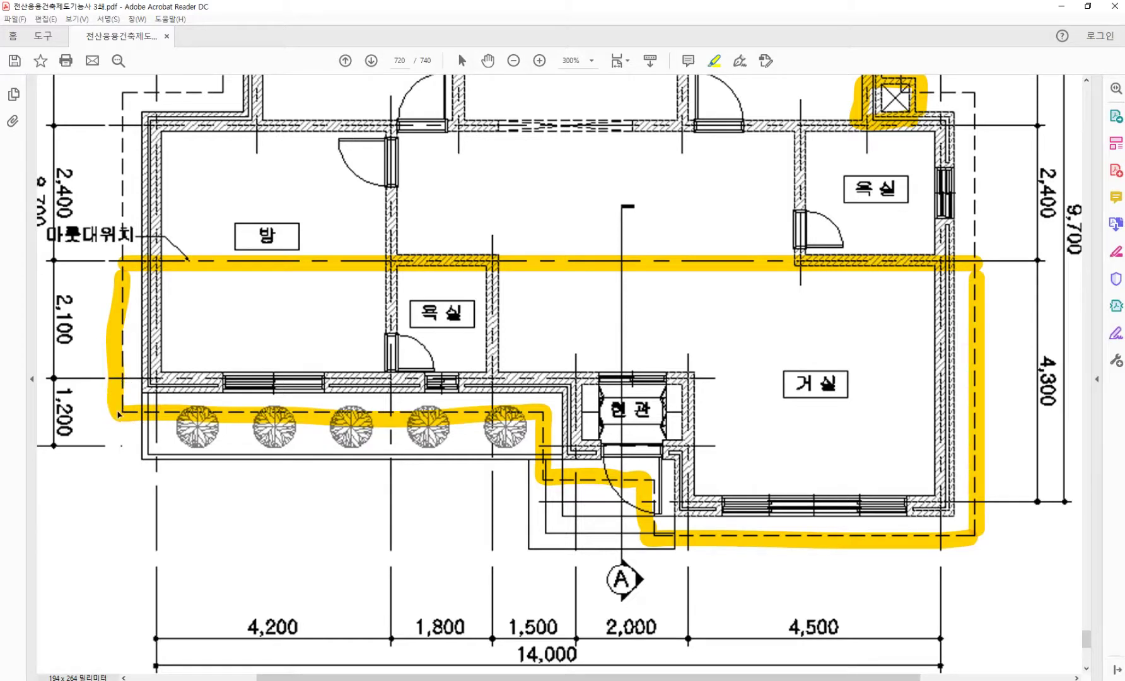
key("alt+Tab")
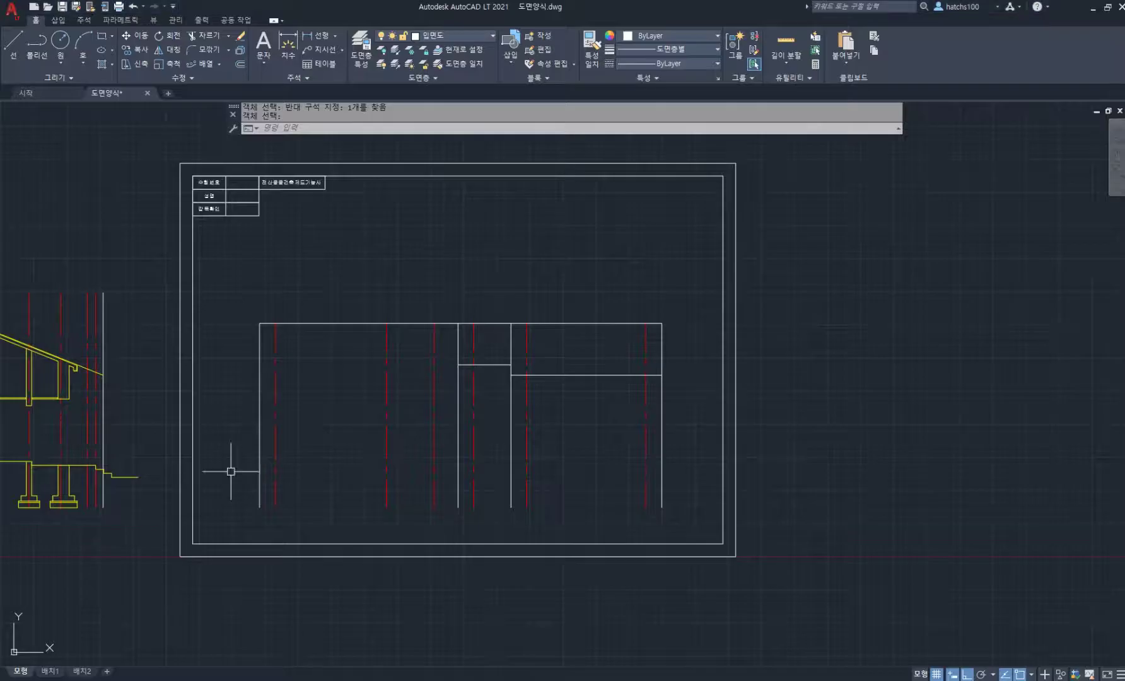
mouse_move(180, 359)
middle_mouse_down()
mouse_move(495, 362)
mouse_move(544, 374)
middle_mouse_up()
scroll(345, 335, "up", 2)
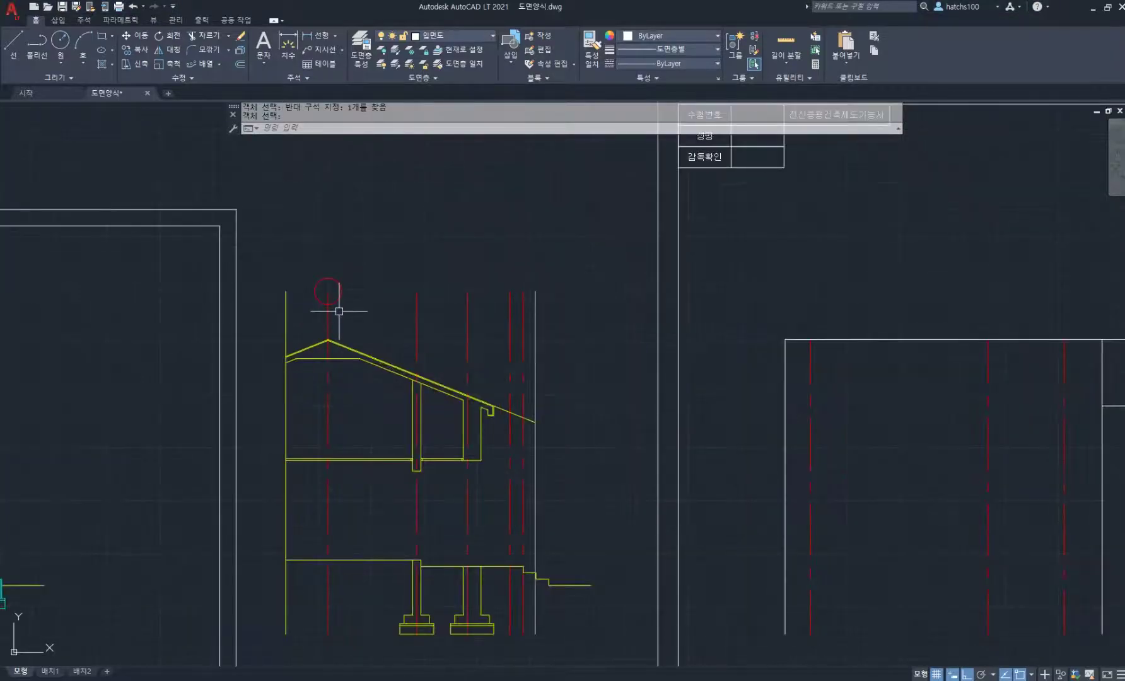
type("o")
key("Return")
key("Return")
left_click(328, 311)
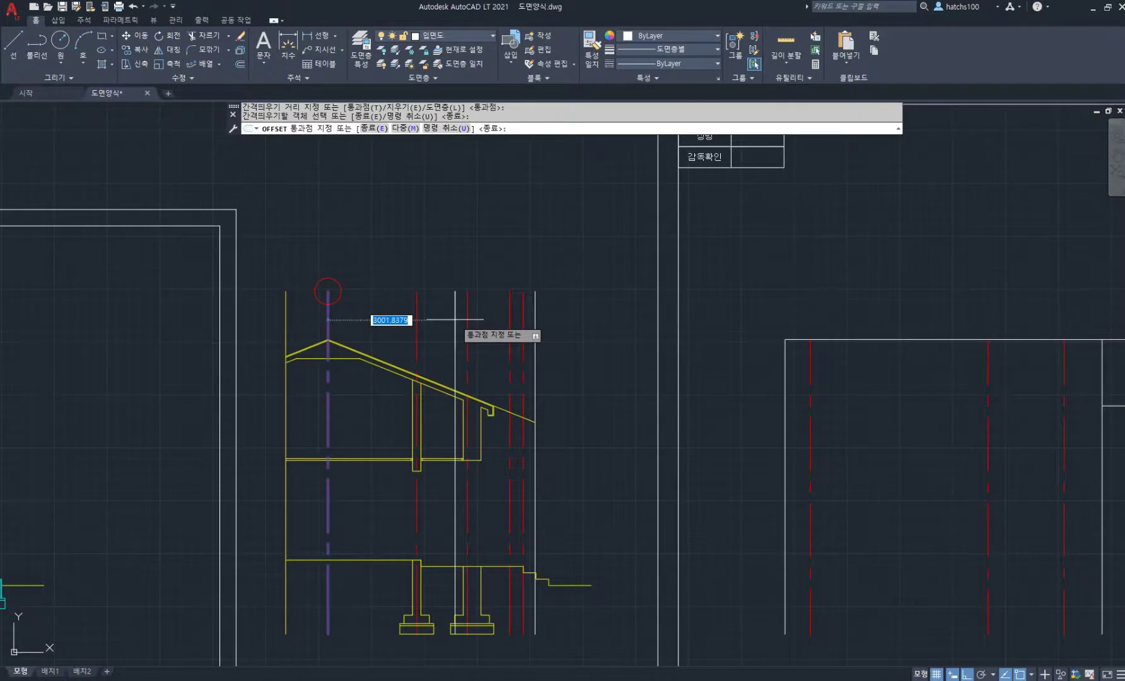
type("2700")
key("Return")
key("Return")
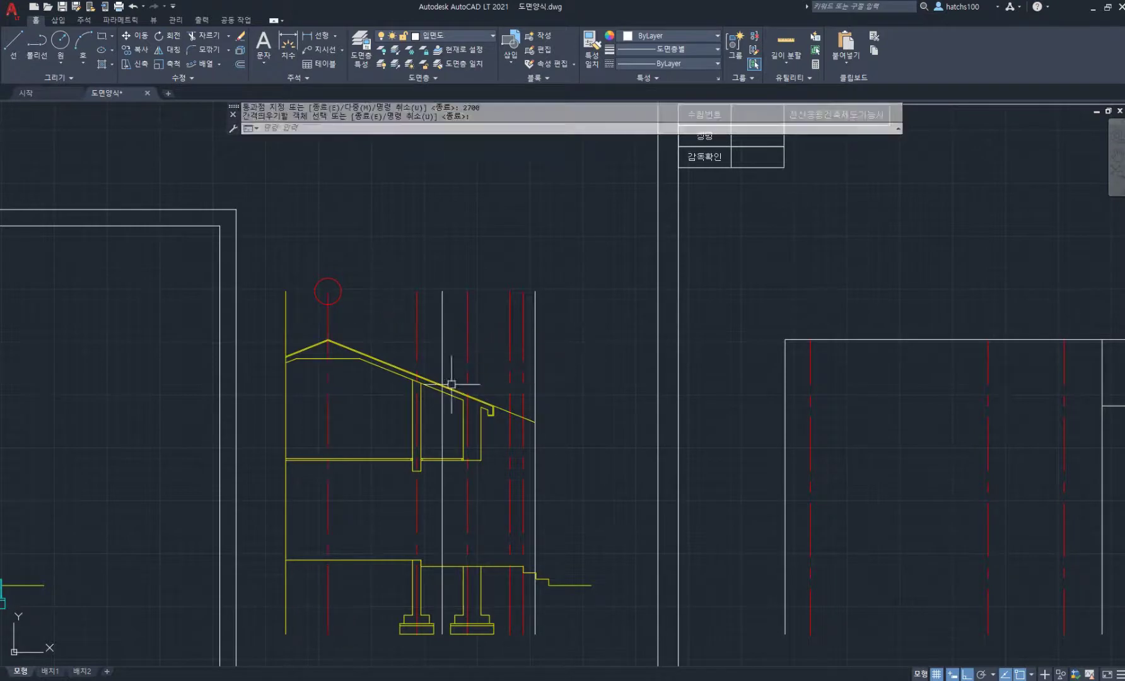
Draw a horizontal line from the section's roof slope at the 2700 offset line to the elevation, ending across the left wing.
scroll(444, 375, "up", 4)
type("l")
key("Return")
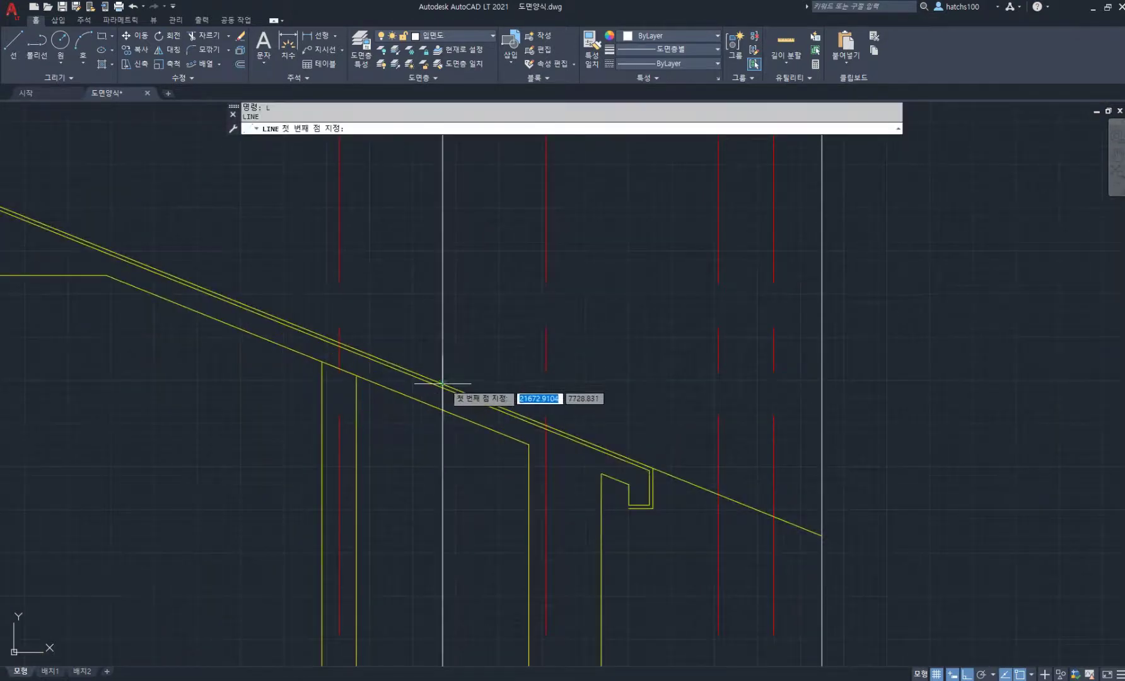
left_click(444, 383)
scroll(559, 382, "down", 4)
middle_click_drag(638, 391, 197, 364)
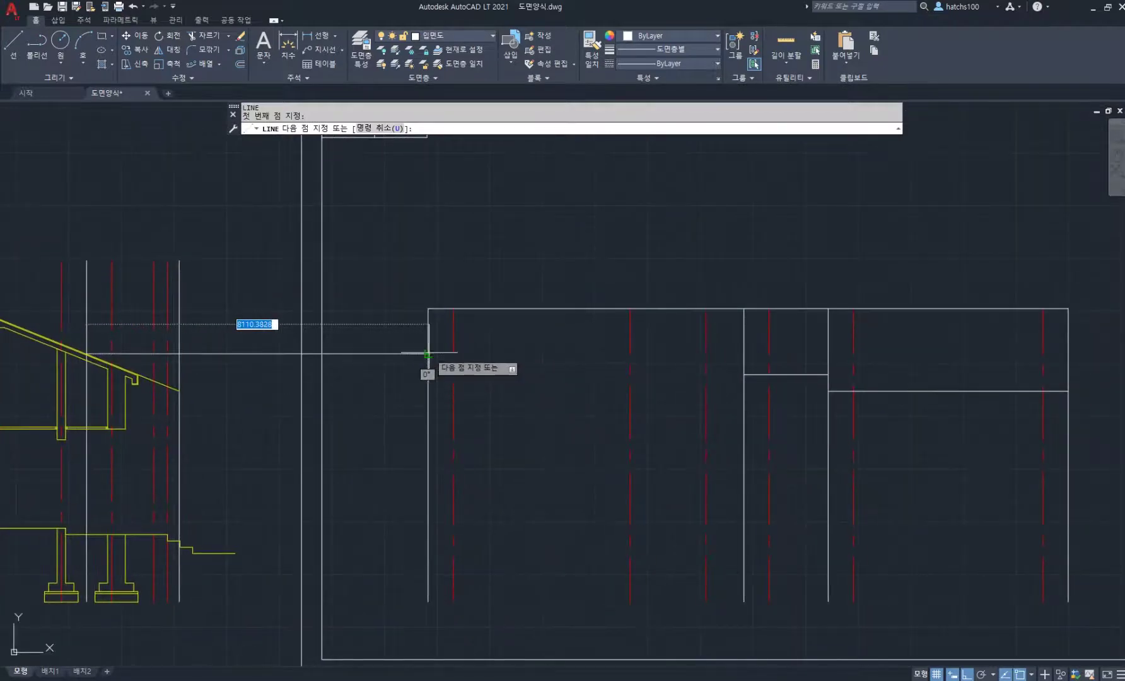
left_click(428, 354)
left_click(744, 354)
key("Return")
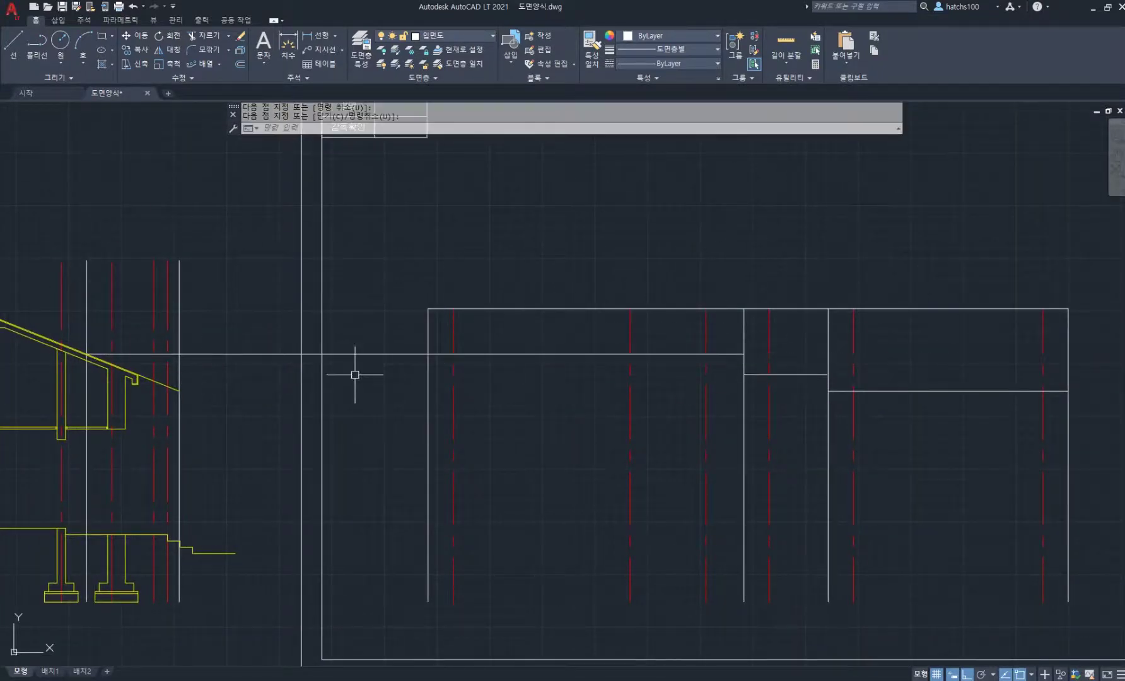
Erase the projection segment between the section and the elevation's left edge, keeping the left wing's eave line.
left_click(381, 385)
left_click(359, 335)
key("Delete")
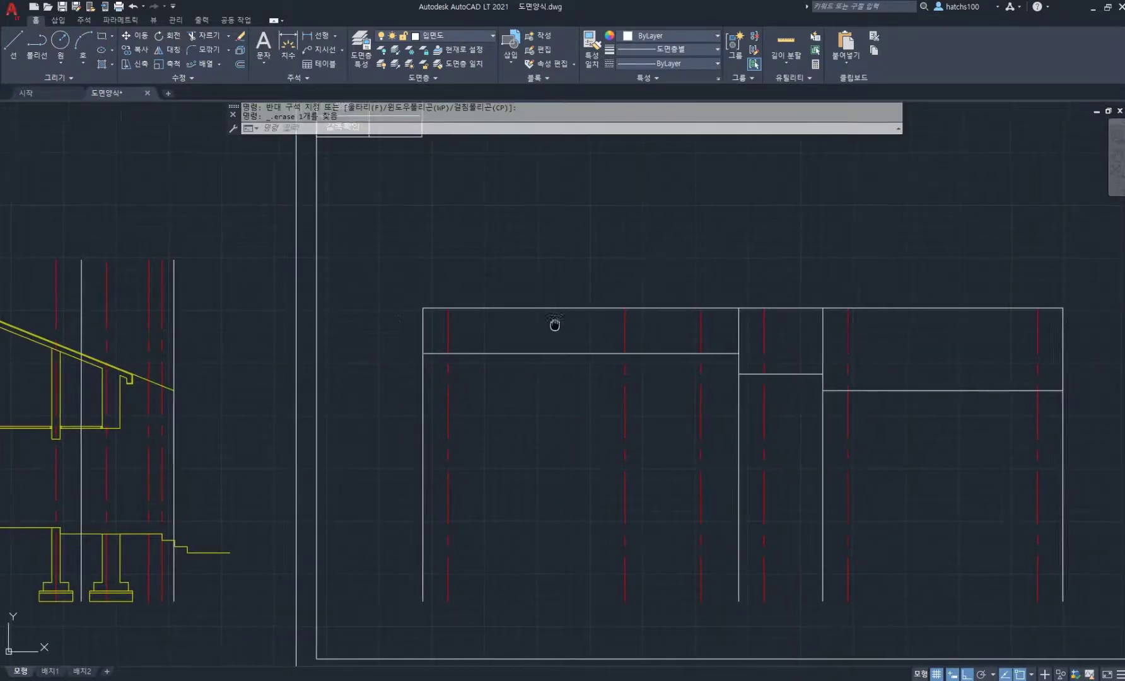
Offset the left wing's eave line downward by 230.
scroll(113, 371, "up", 10)
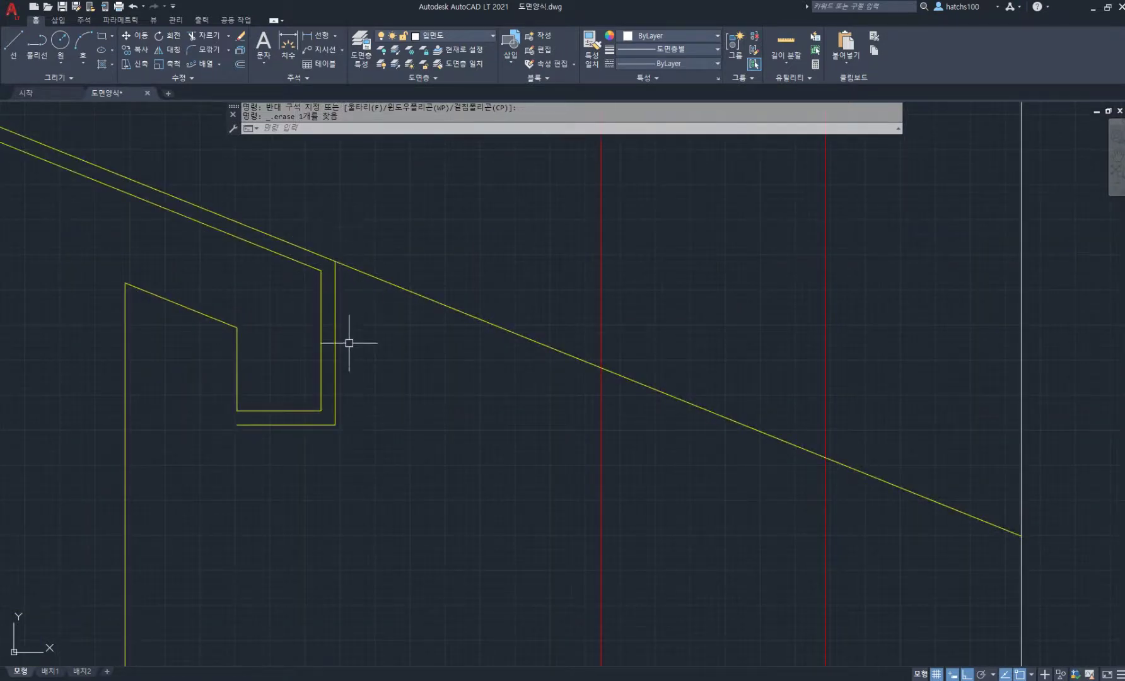
scroll(332, 404, "down", 7)
scroll(348, 397, "down", 5)
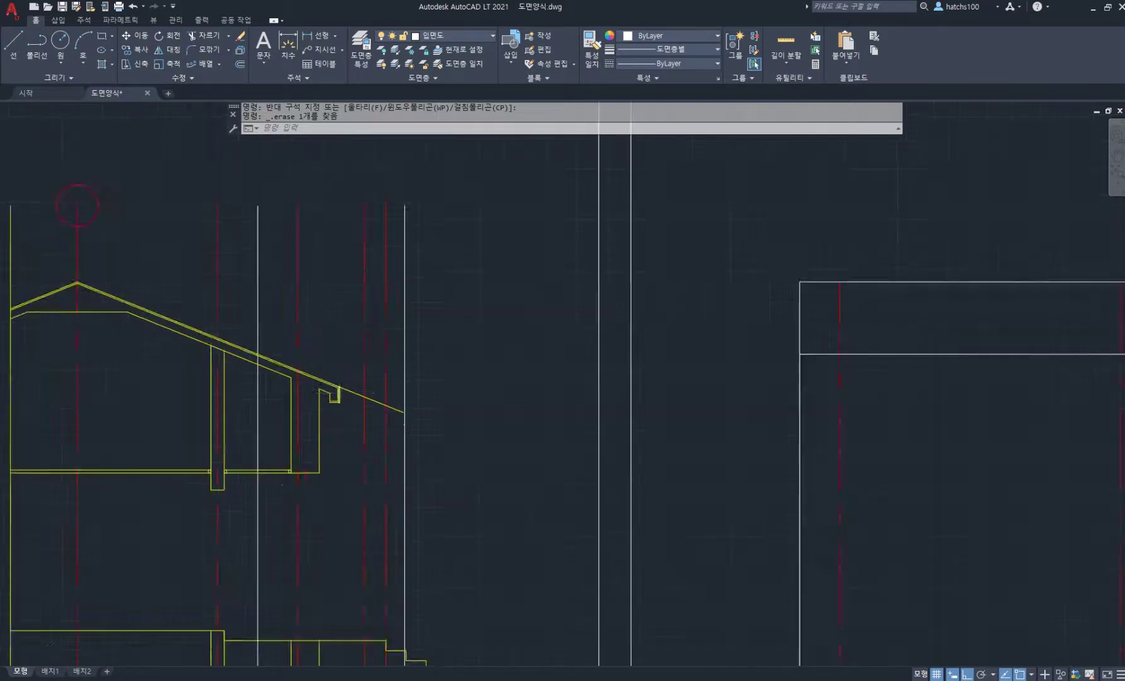
middle_click_drag(535, 365, 332, 348)
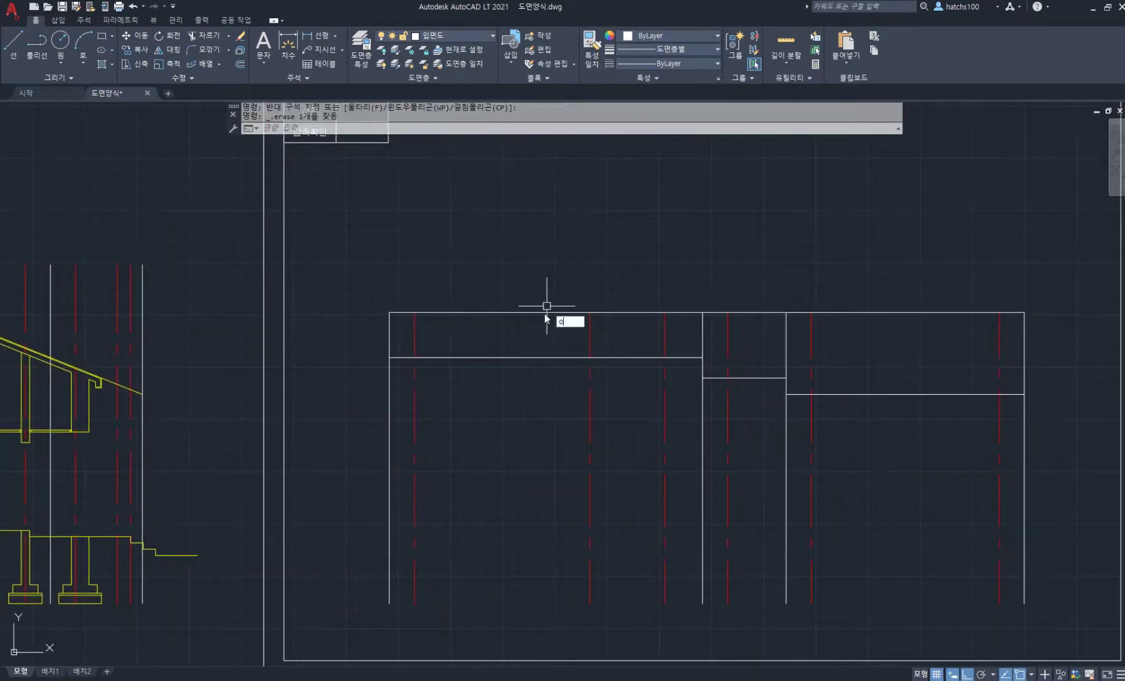
key("Return")
key("Return")
left_click(547, 357)
type("23")
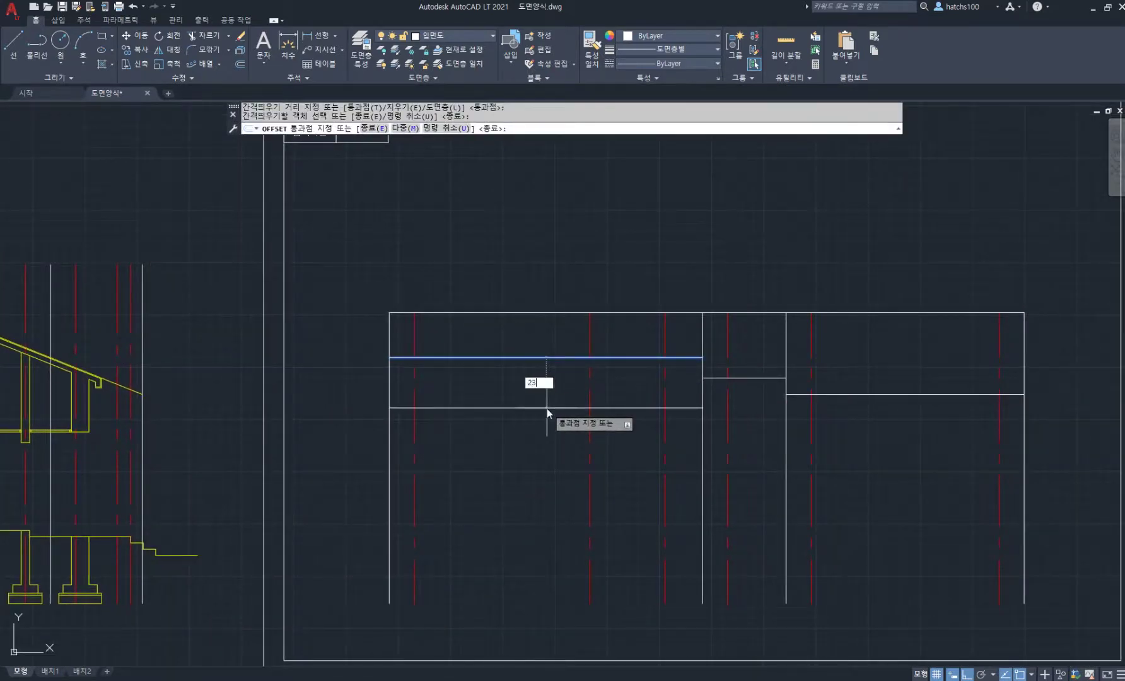
type("0")
key("Return")
Offset the eave lines of the elevation's middle and right bays downward by 230.
left_click(747, 378)
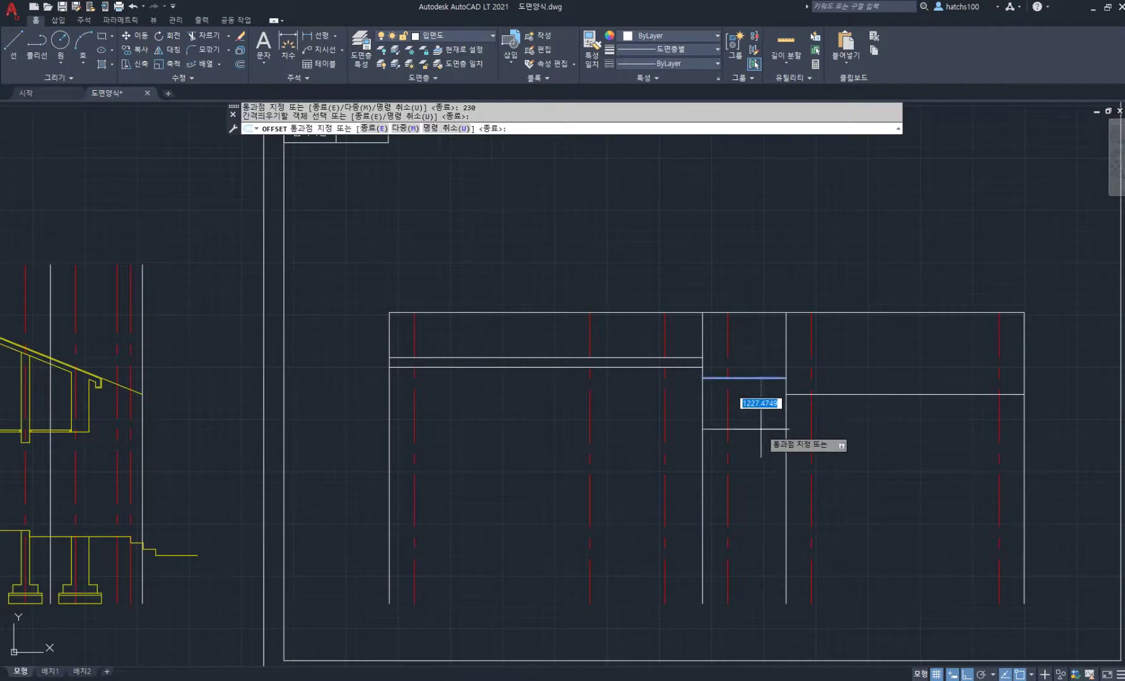
type("0")
key("Return")
left_click(848, 394)
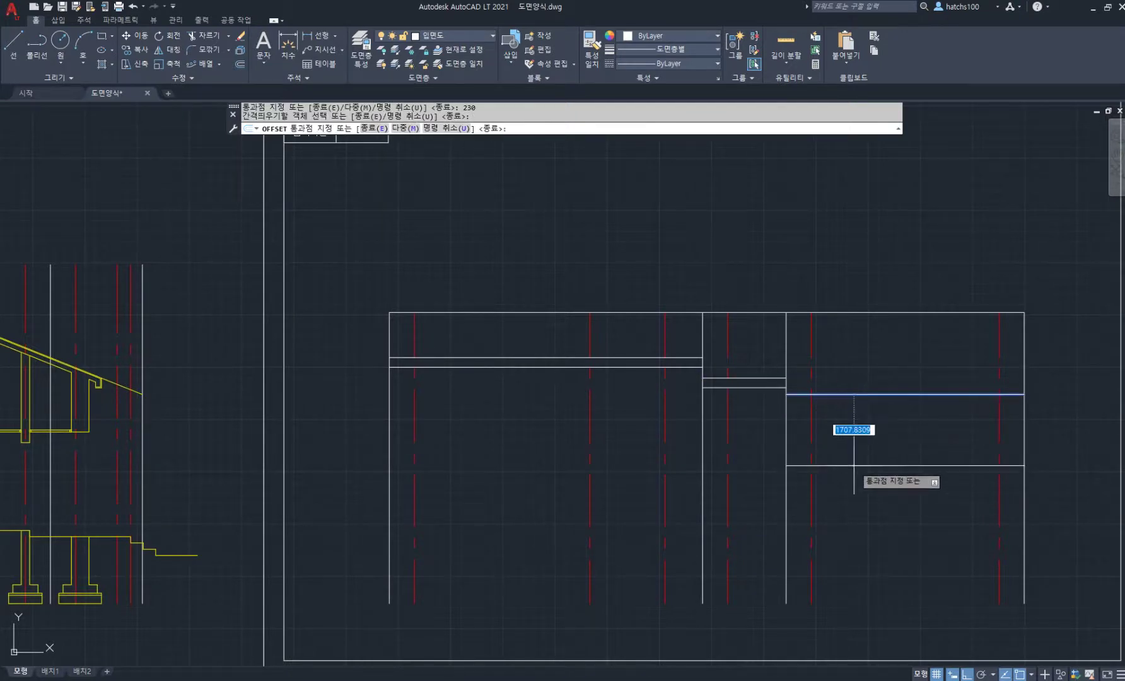
type("230")
key("Return")
middle_click_drag(753, 413, 685, 382)
key("Return")
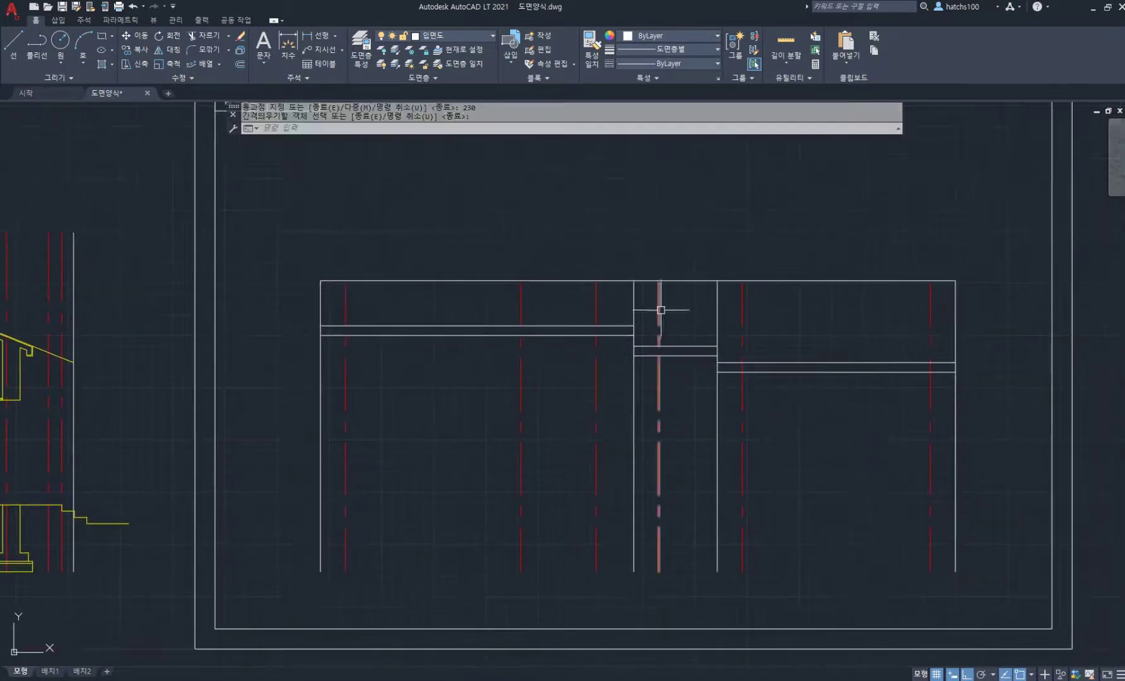
Trim the elevation's white verticals below the eaves and the two inner verticals above them to leave a stepped roof outline.
type("tr")
key("space")
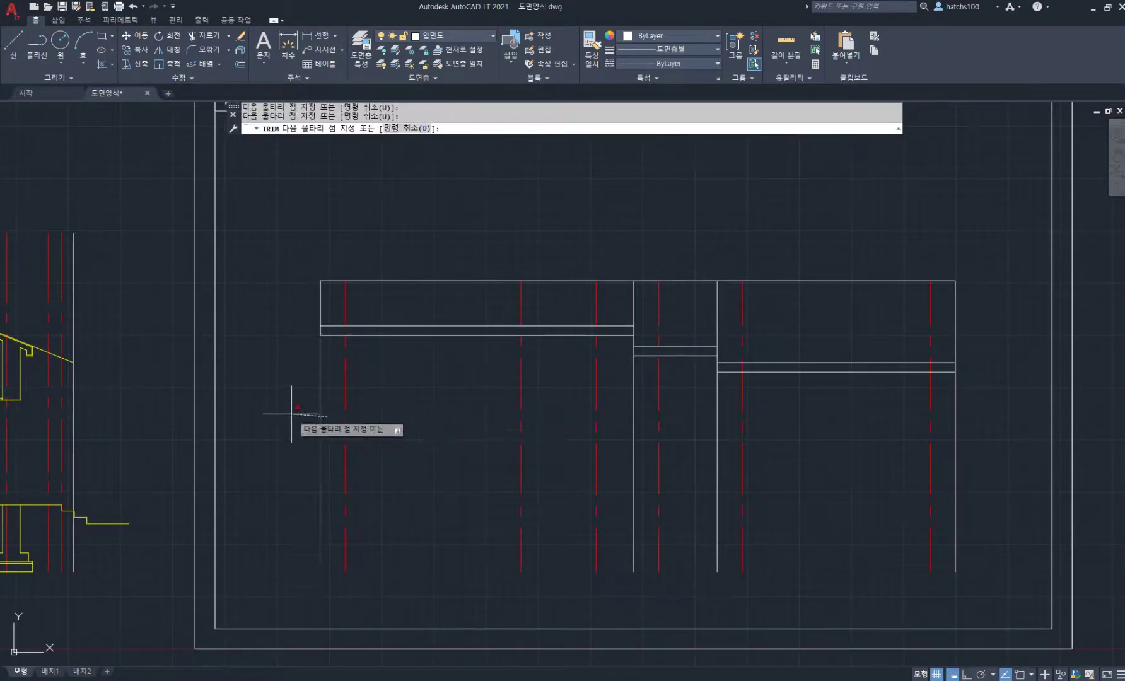
left_click(633, 315)
left_click(633, 377)
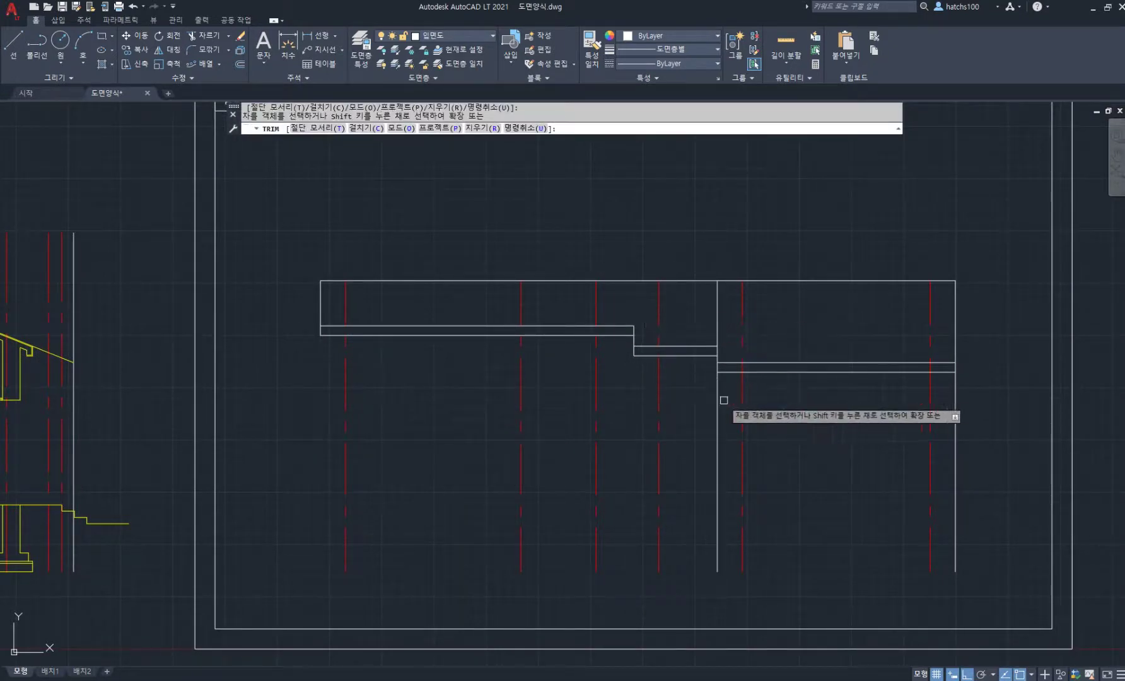
left_click(719, 398)
left_click(719, 308)
left_click(956, 416)
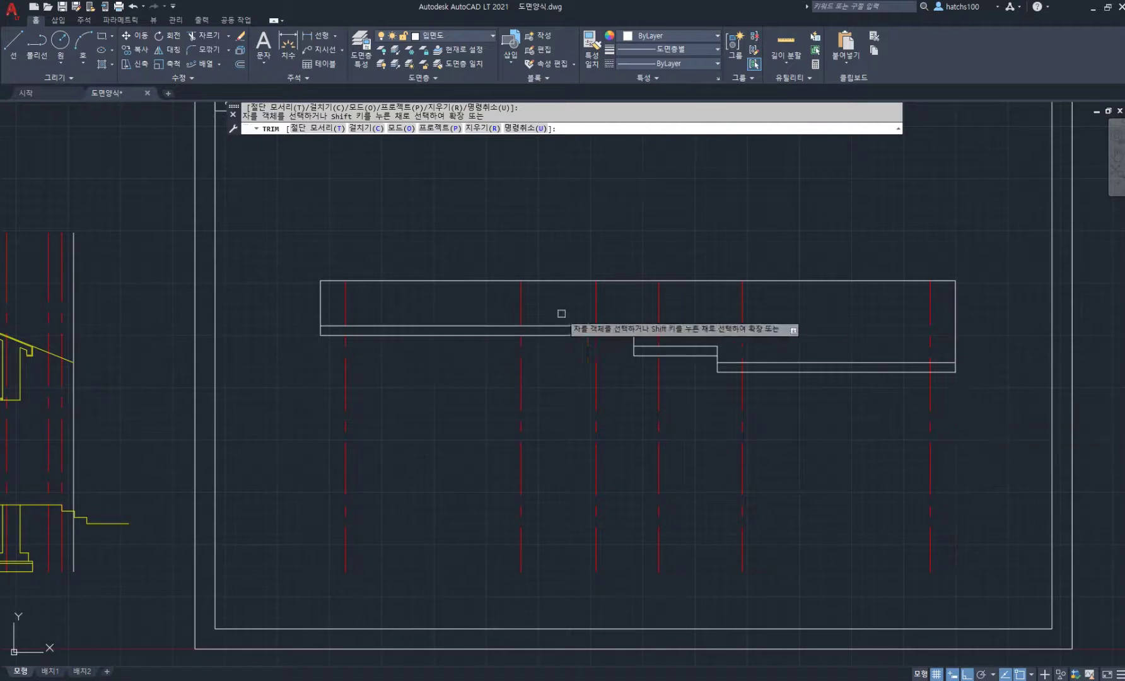
key("space")
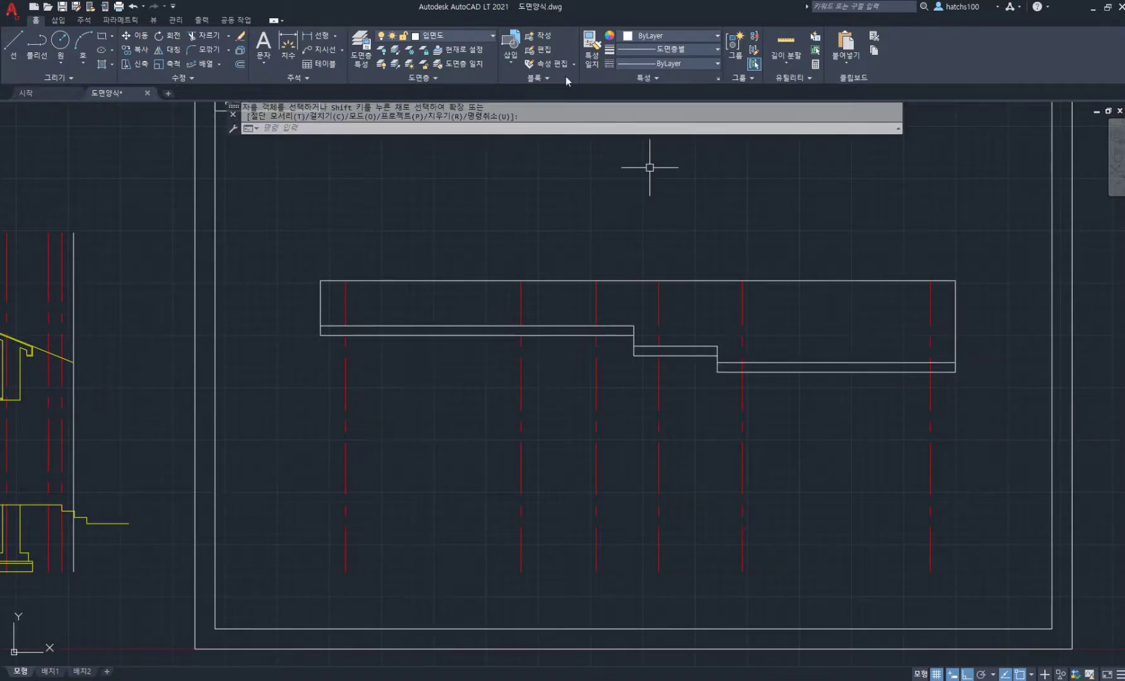
Check the roof edge in the floor plan PDF, and offset the section's 2700 line by 300 towards the front eave.
middle_click_drag(459, 294, 673, 298)
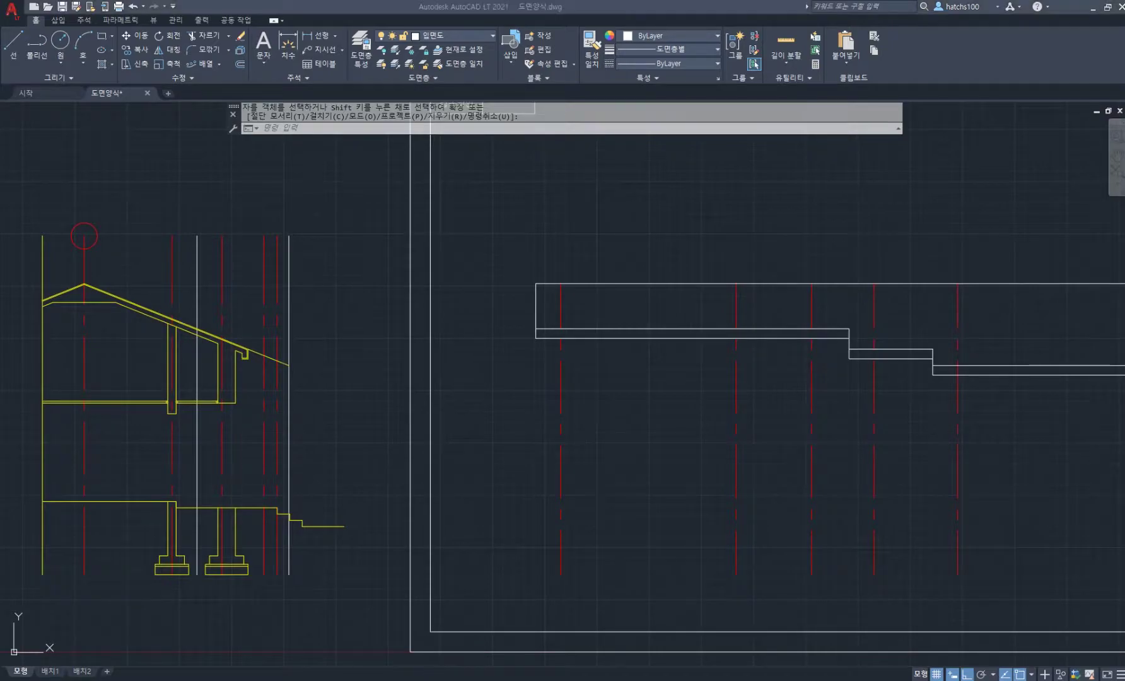
key("alt+Tab")
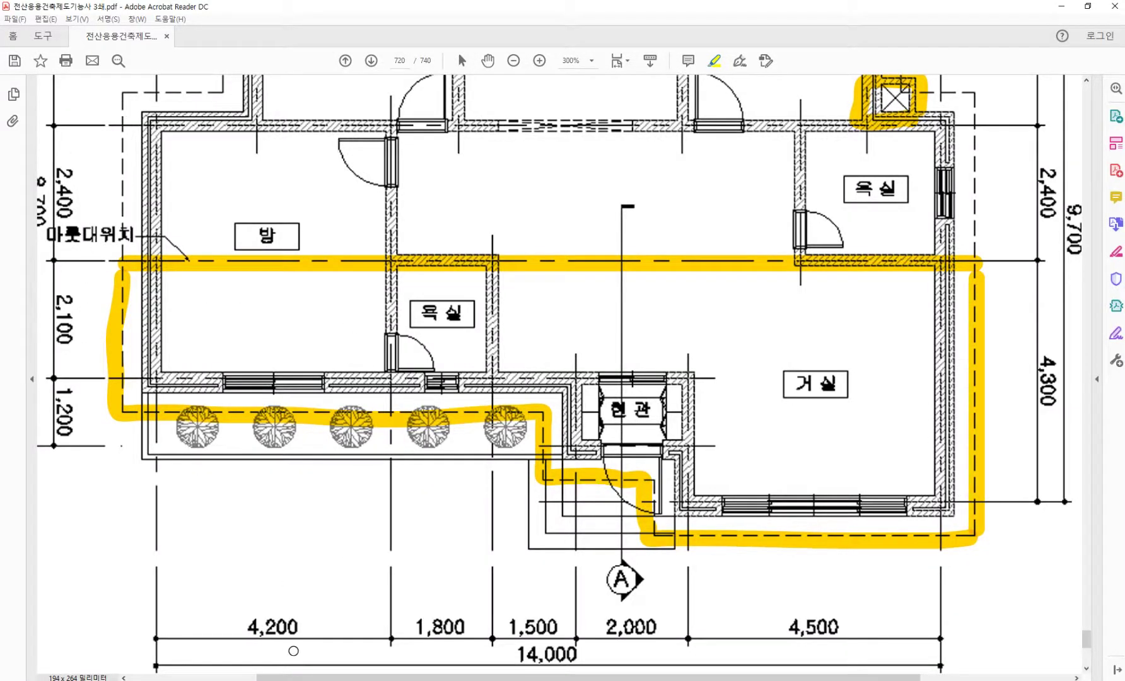
left_click(287, 680)
middle_click_drag(222, 415, 288, 432)
scroll(262, 367, "up", 4)
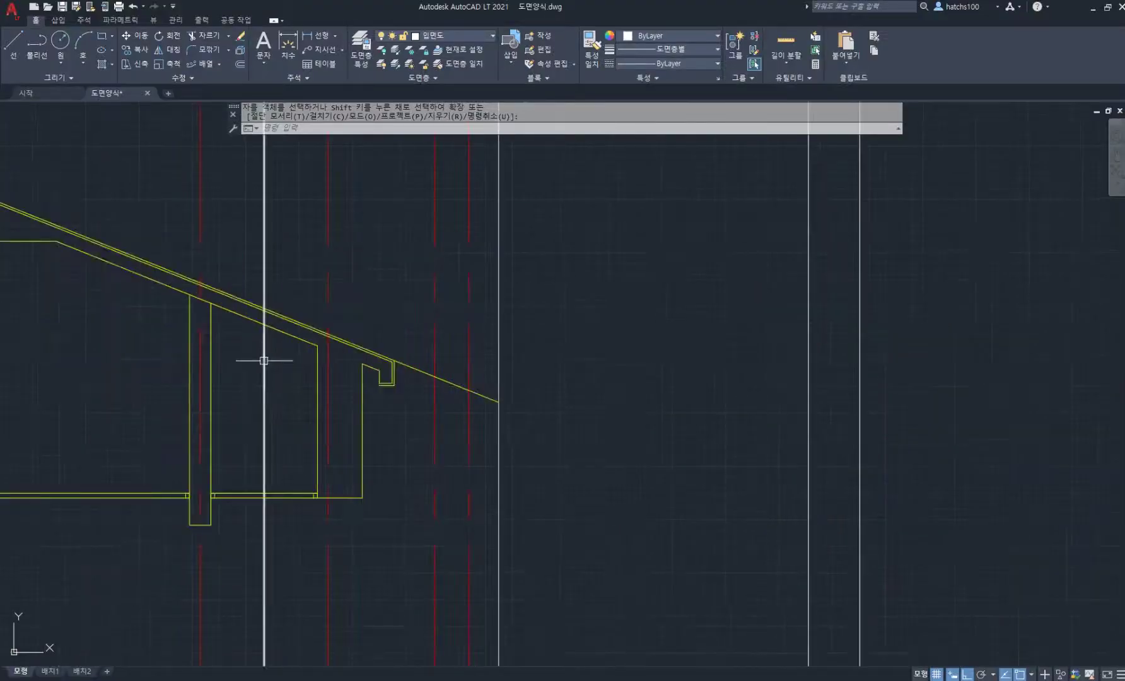
key("Return")
key("Return")
left_click(264, 293)
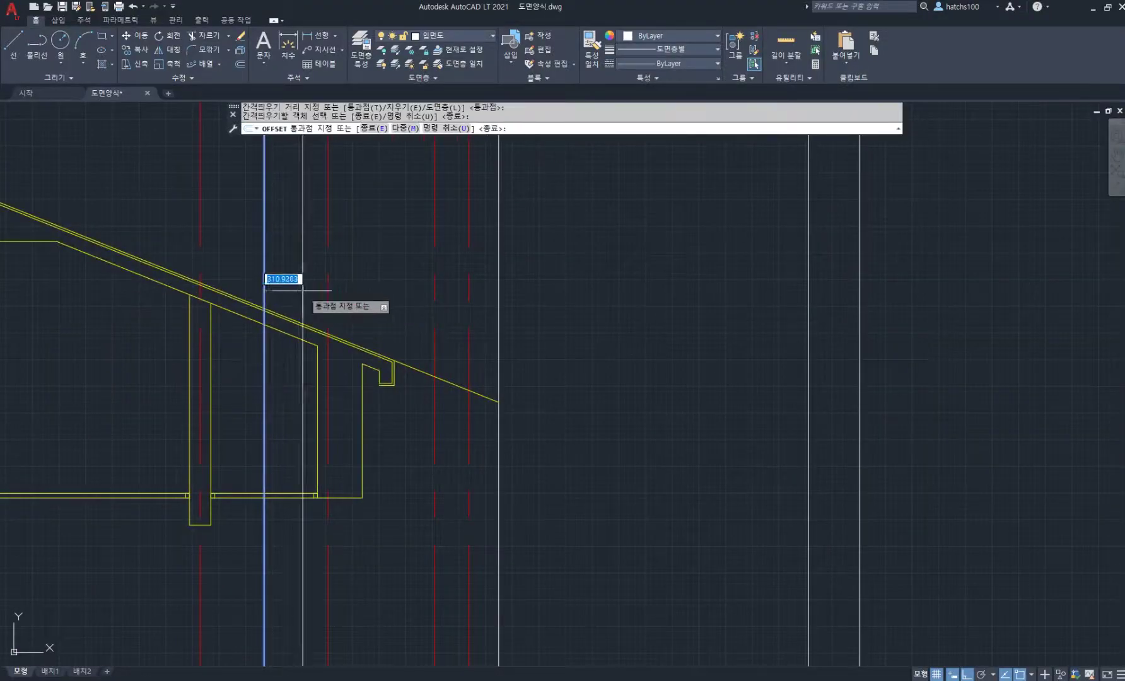
type("300")
key("Return")
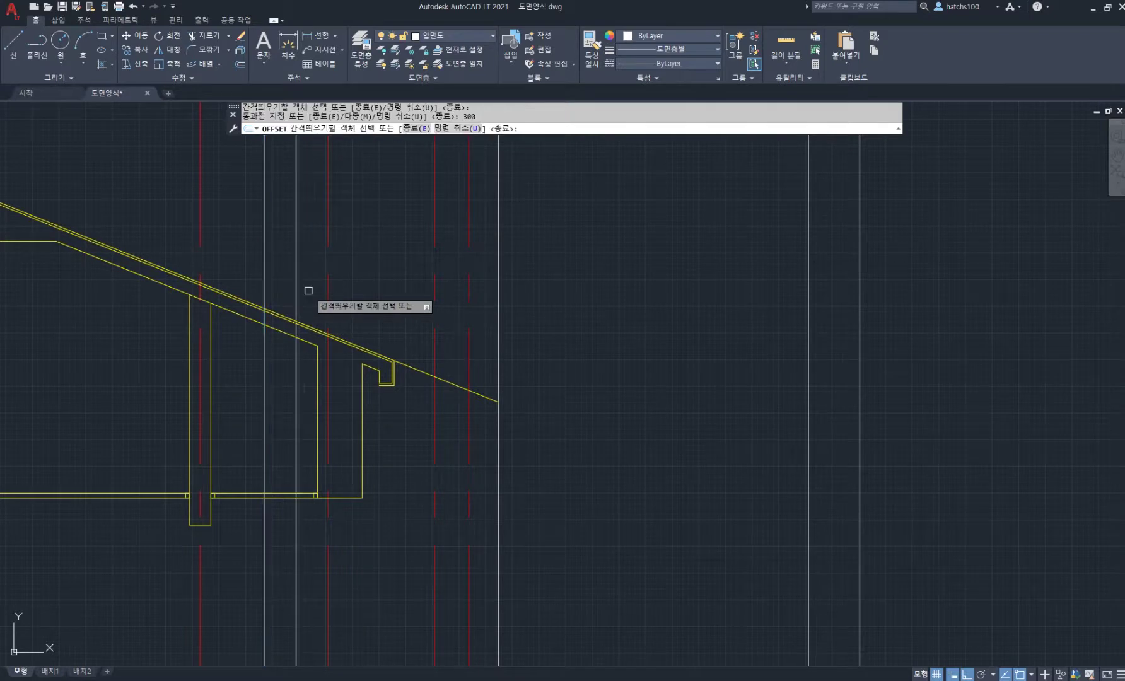
key("Return")
Draw a horizontal line from the roof slope at the 300 offset line to the elevation's left edge, continuing as a short stub inside.
type("l")
key("Return")
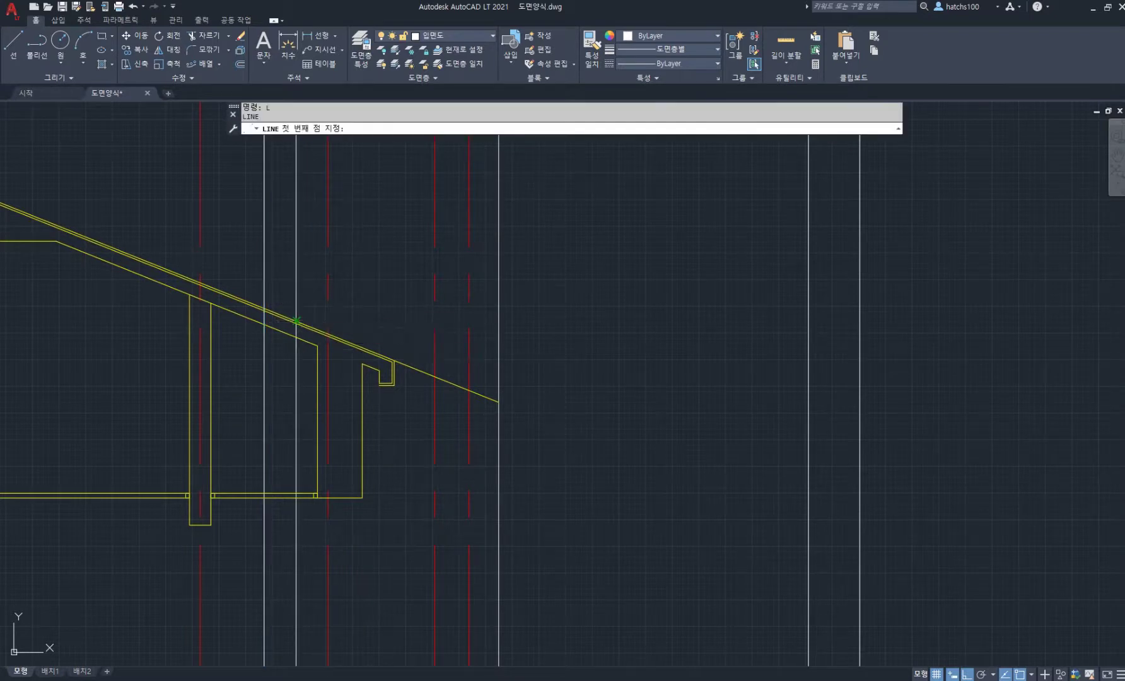
left_click(297, 323)
scroll(649, 337, "down", 4)
middle_click_drag(859, 340, 654, 340)
scroll(654, 339, "up", 4)
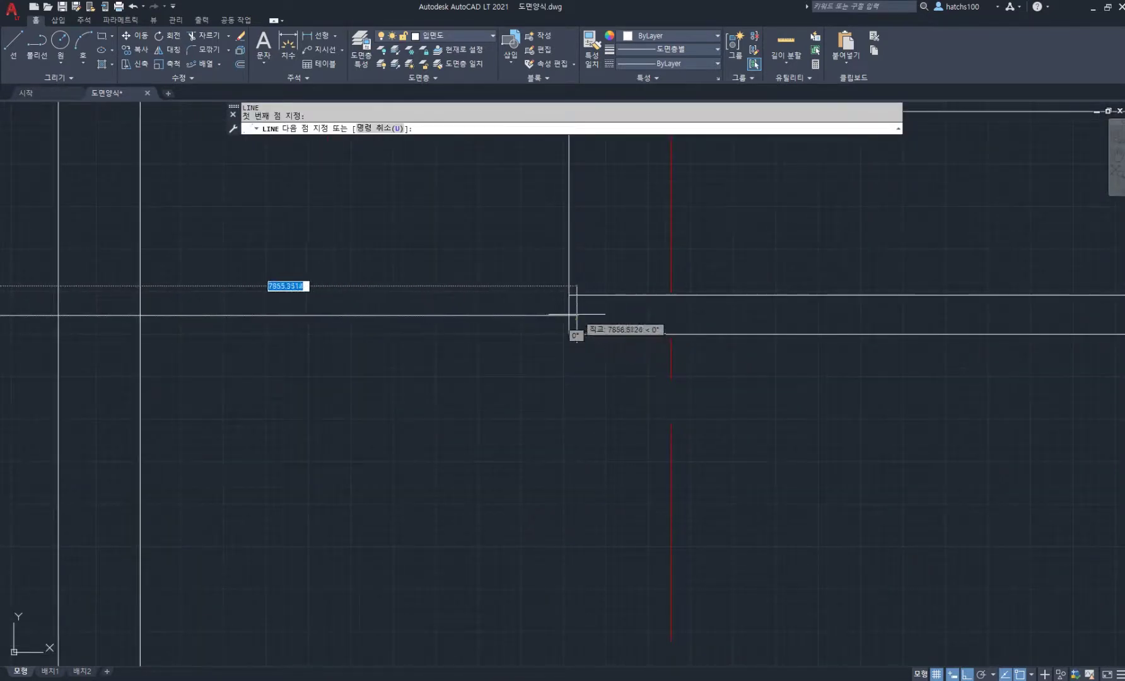
left_click(570, 315)
left_click(654, 340)
key("Escape")
Erase the projection segment outside the elevation, keeping the short stub inside its left edge.
left_click(503, 344)
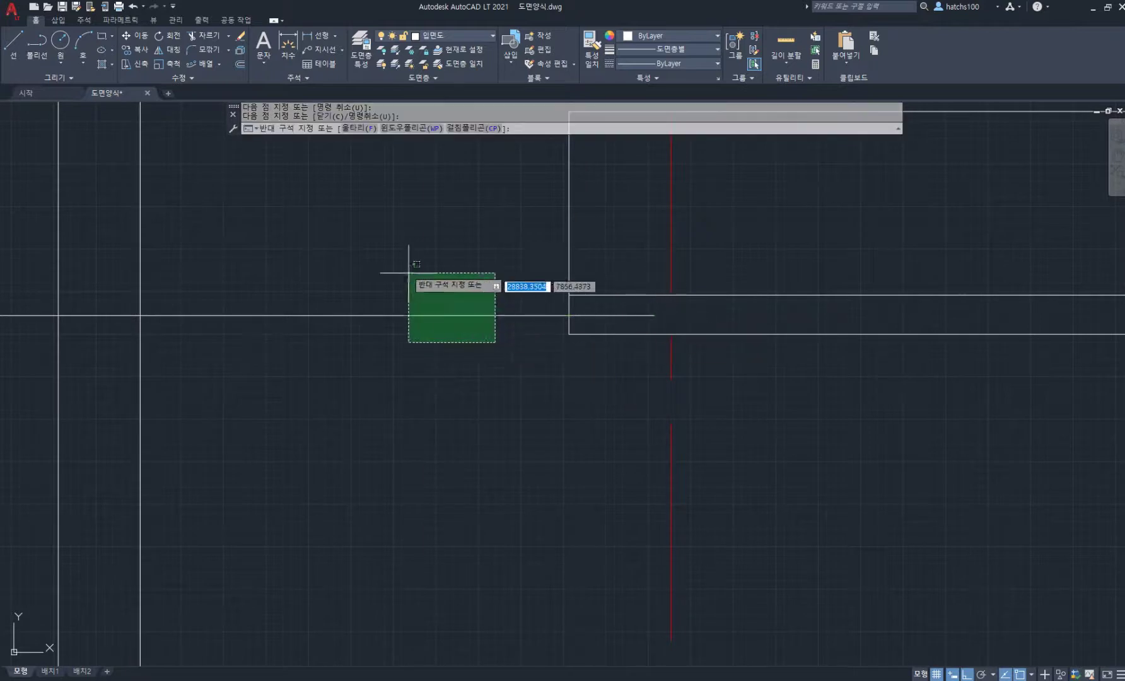
left_click(406, 267)
key("Delete")
scroll(615, 297, "up", 4)
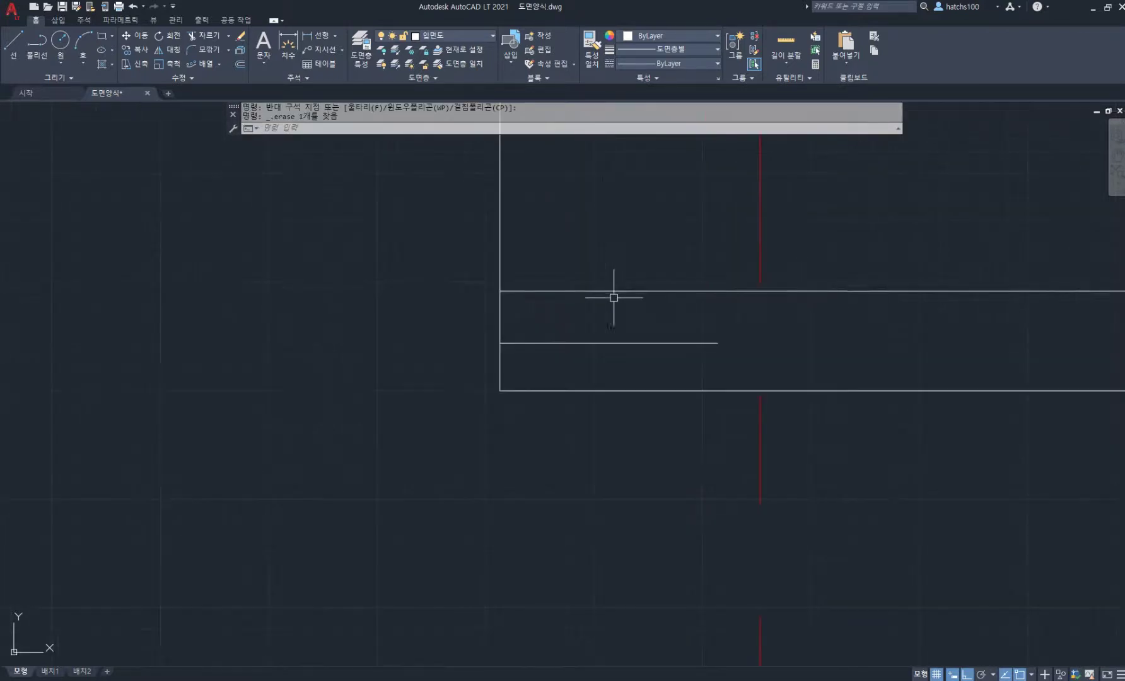
Offset the short stub at the left eave downward by 230.
type("o")
key("Return")
key("Return")
left_click(604, 343)
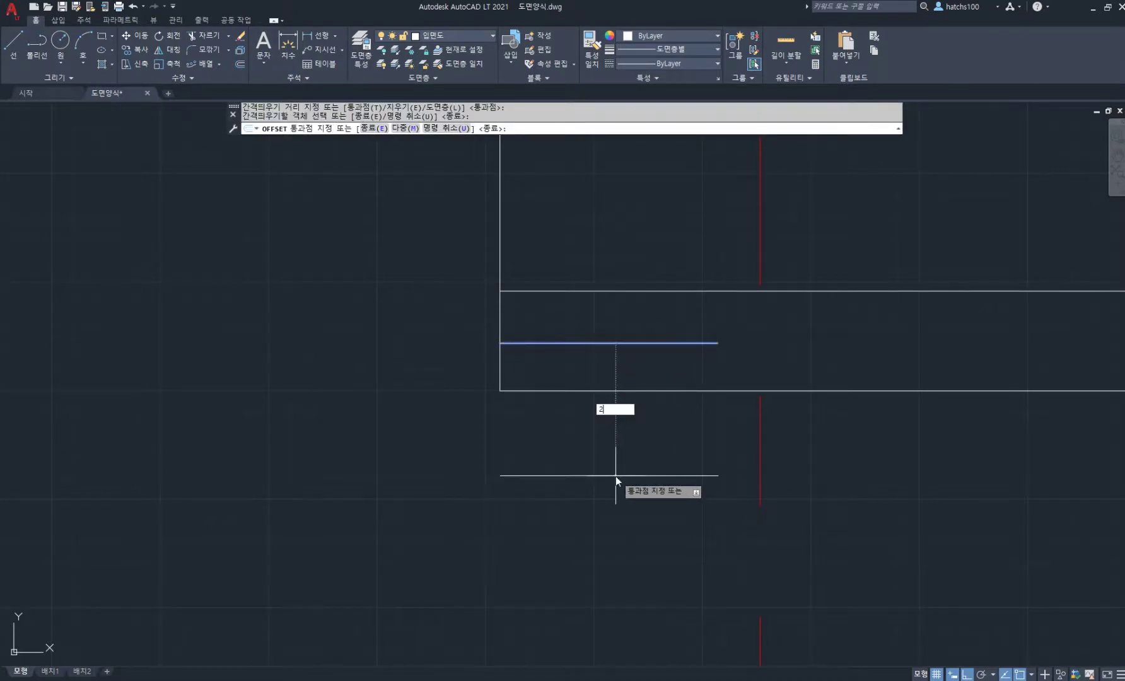
key("Return")
key("Return")
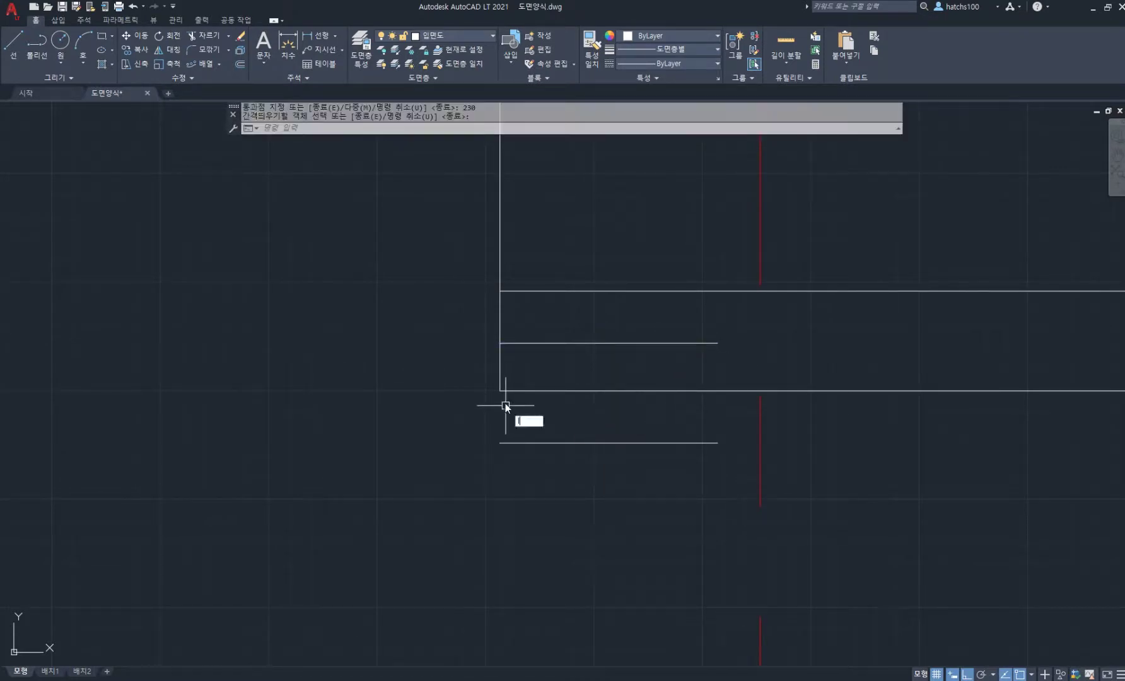
Connect the left eave's bottom corner to the lower stub with a vertical line, and erase the upper stub.
type("l")
key("Return")
left_click(499, 391)
left_click(499, 443)
key("Return")
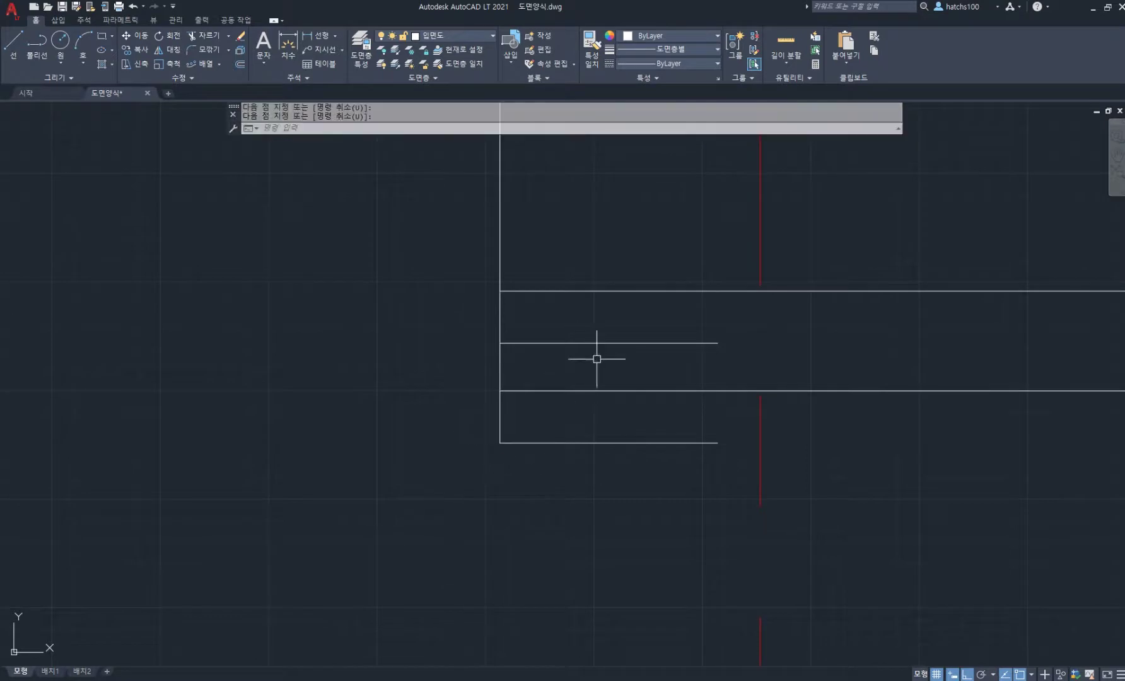
left_click(597, 359)
left_click(558, 327)
key("Delete")
scroll(563, 329, "down", 5)
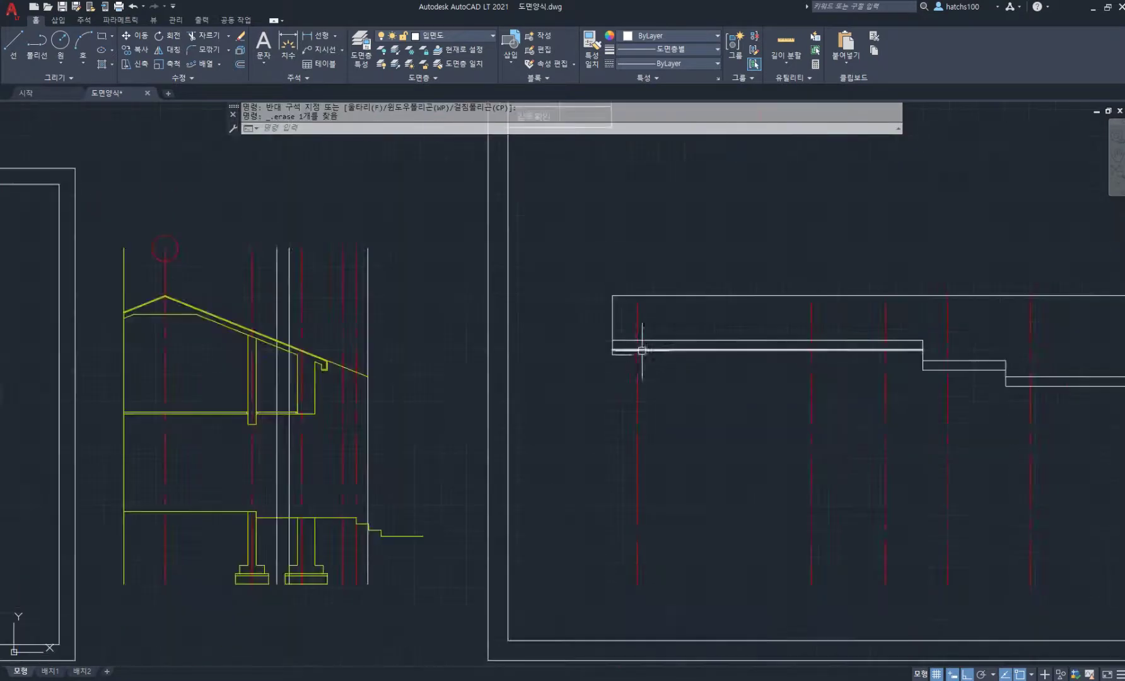
middle_click_drag(678, 367, 569, 372)
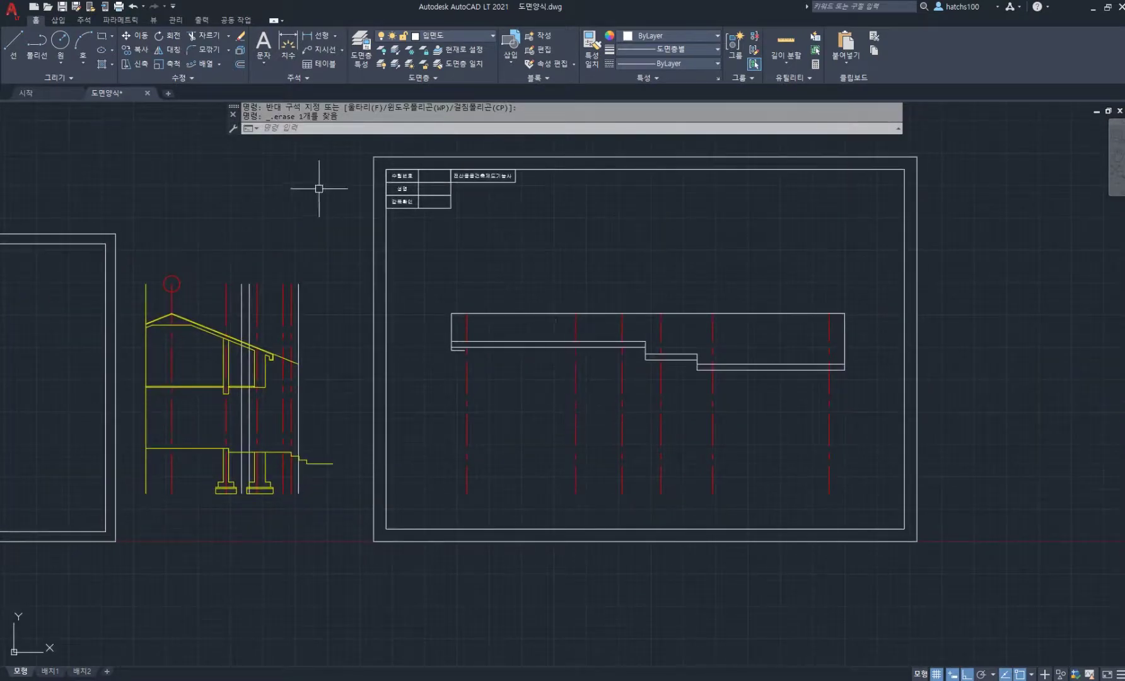
Draw the ground line from the section's ground end to past the elevation's right edge, and erase the projection segment beside the section.
scroll(535, 348, "up", 2)
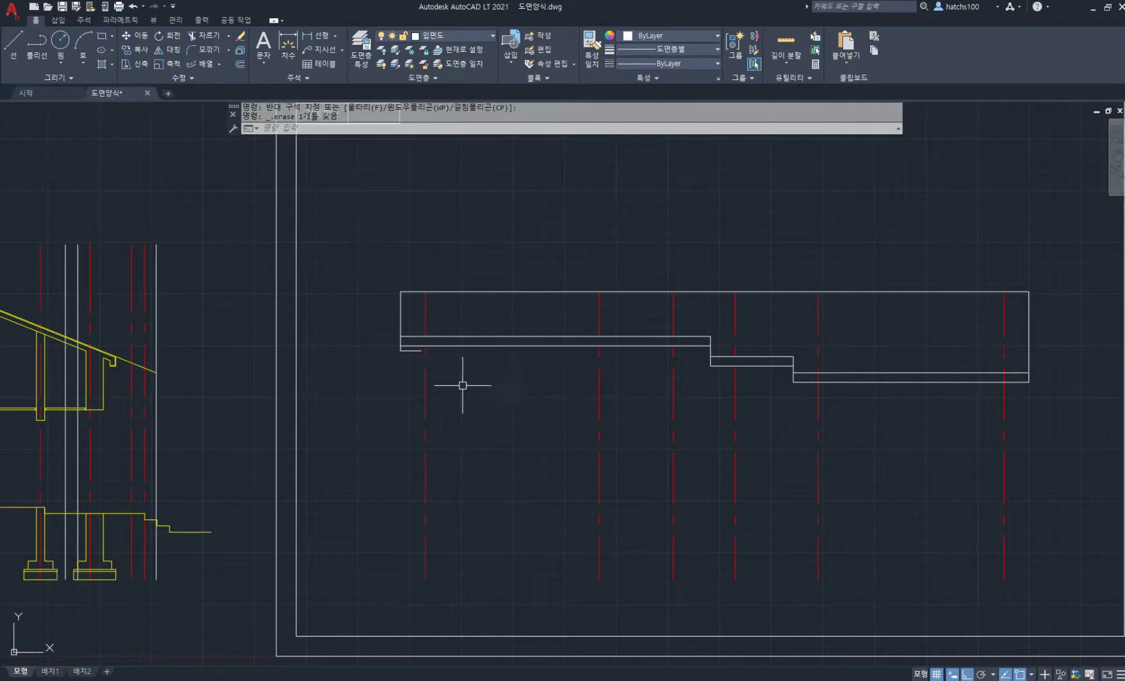
key("l")
key("space")
left_click(212, 532)
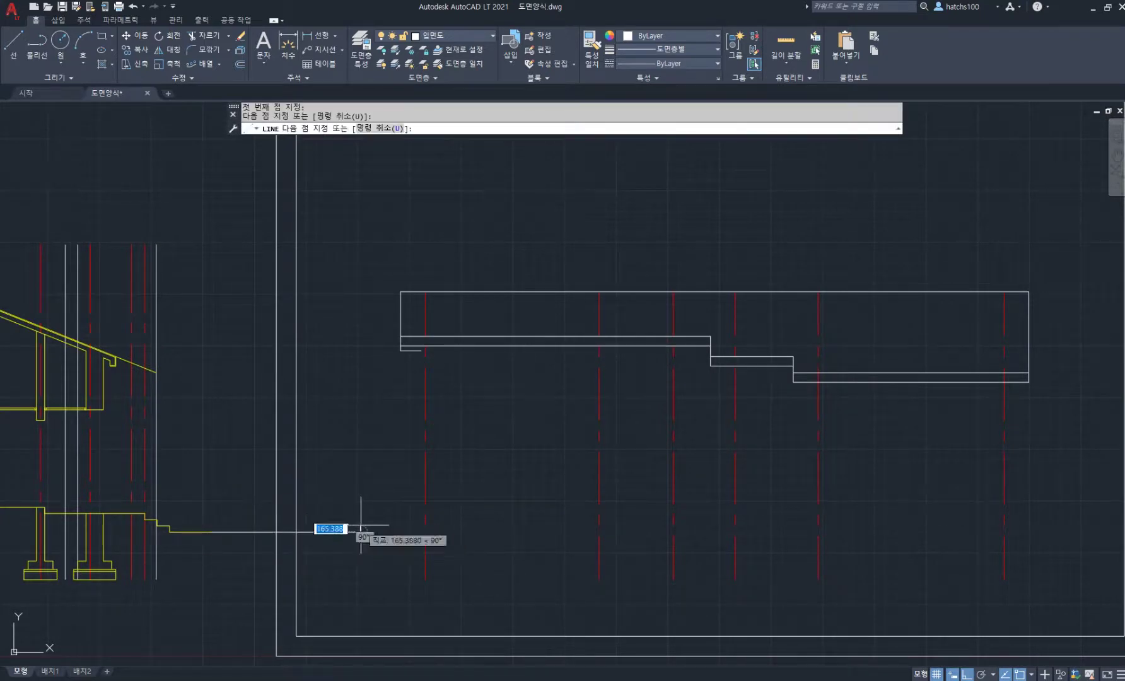
middle_click_drag(707, 518, 524, 493)
left_click(888, 497)
key("space")
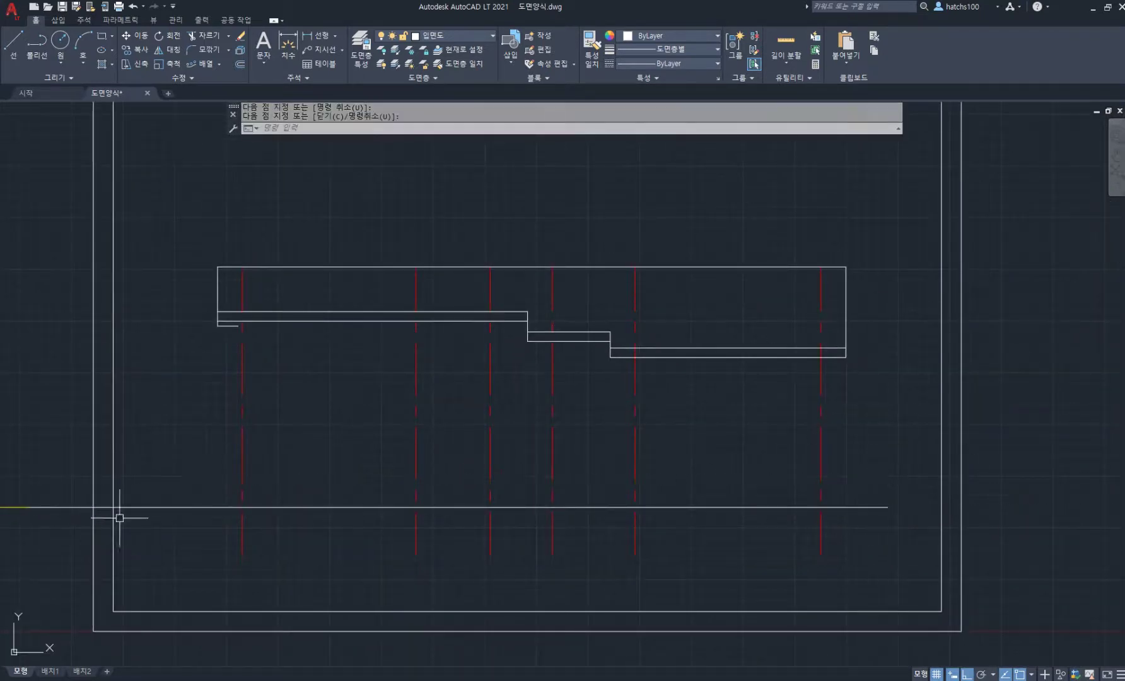
left_click(128, 508)
key("Delete")
scroll(231, 472, "down", 4)
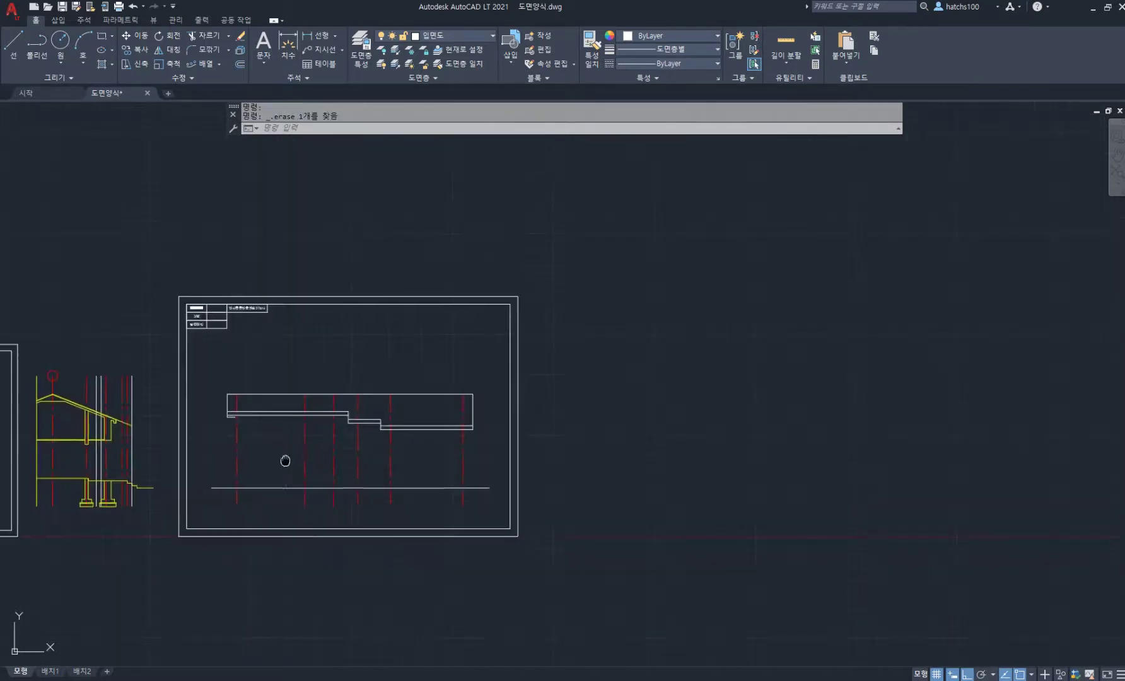
middle_click_drag(284, 460, 427, 451)
scroll(442, 453, "up", 2)
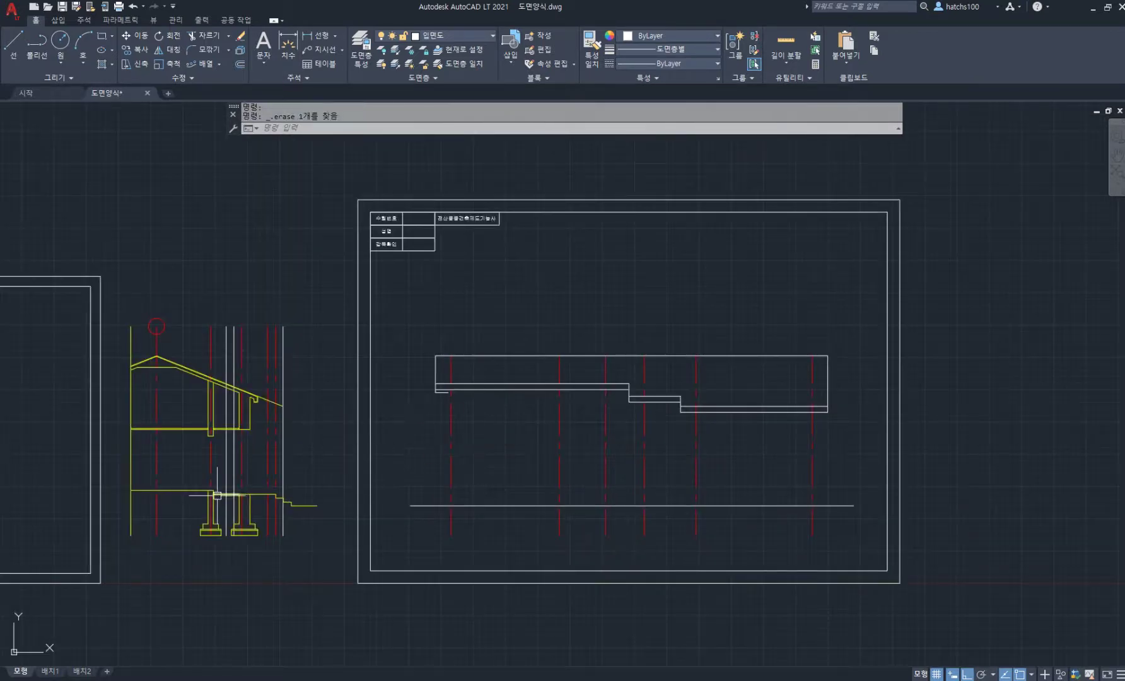
scroll(217, 497, "up", 6)
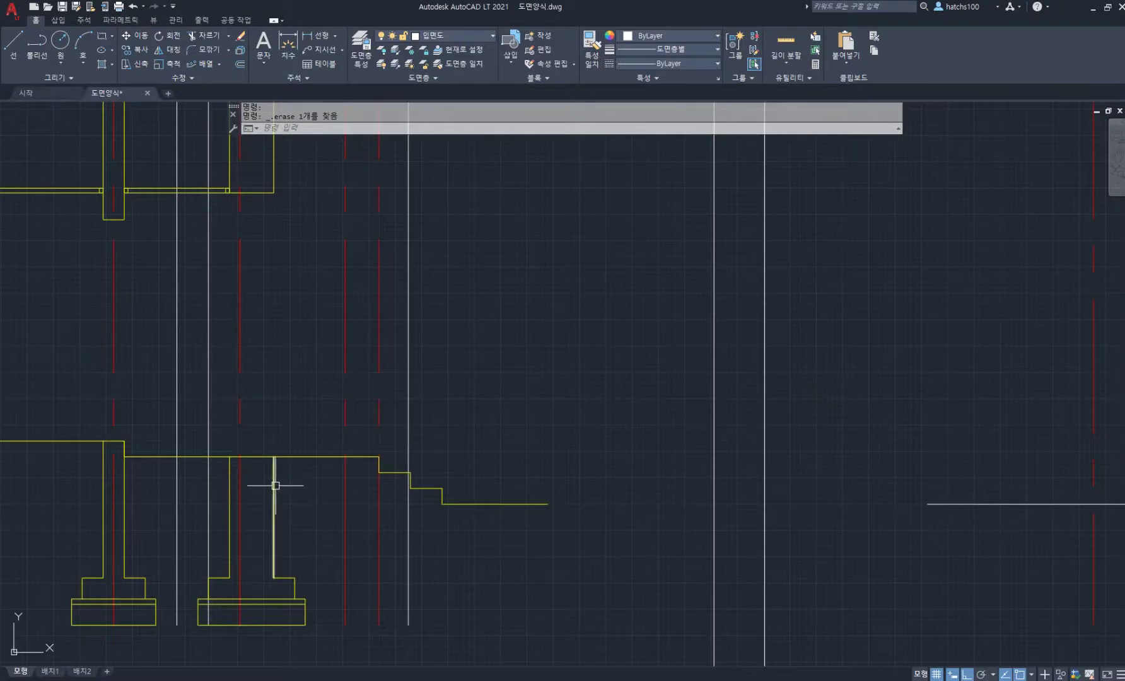
scroll(259, 478, "down", 4)
scroll(242, 492, "up", 4)
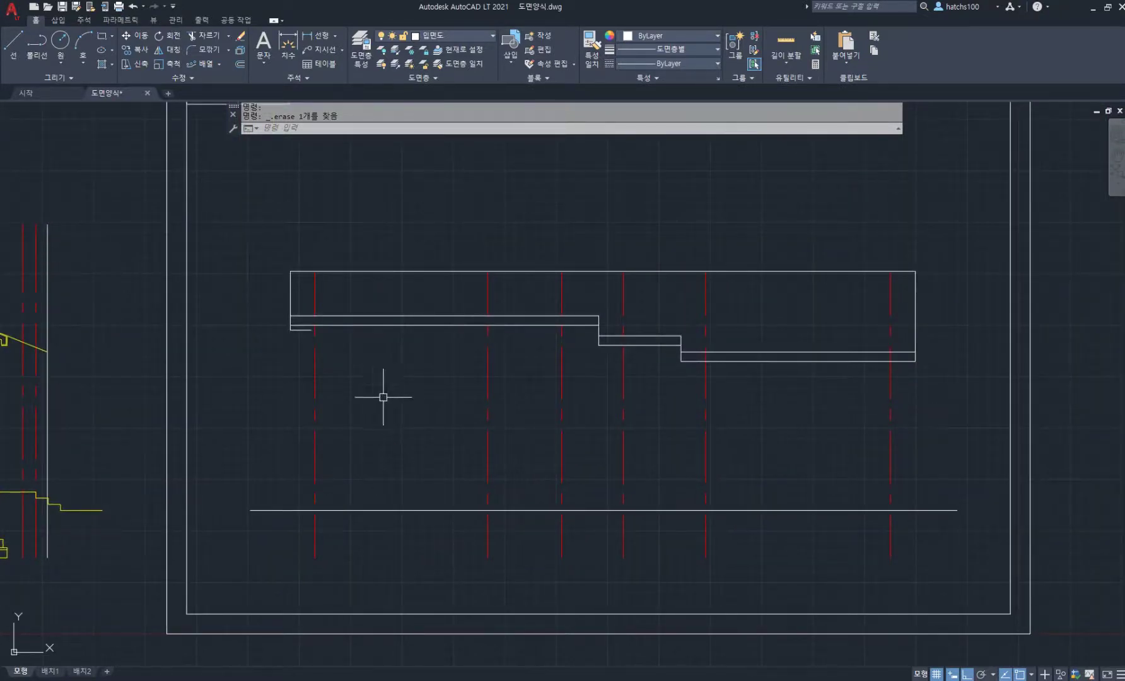
key("Return")
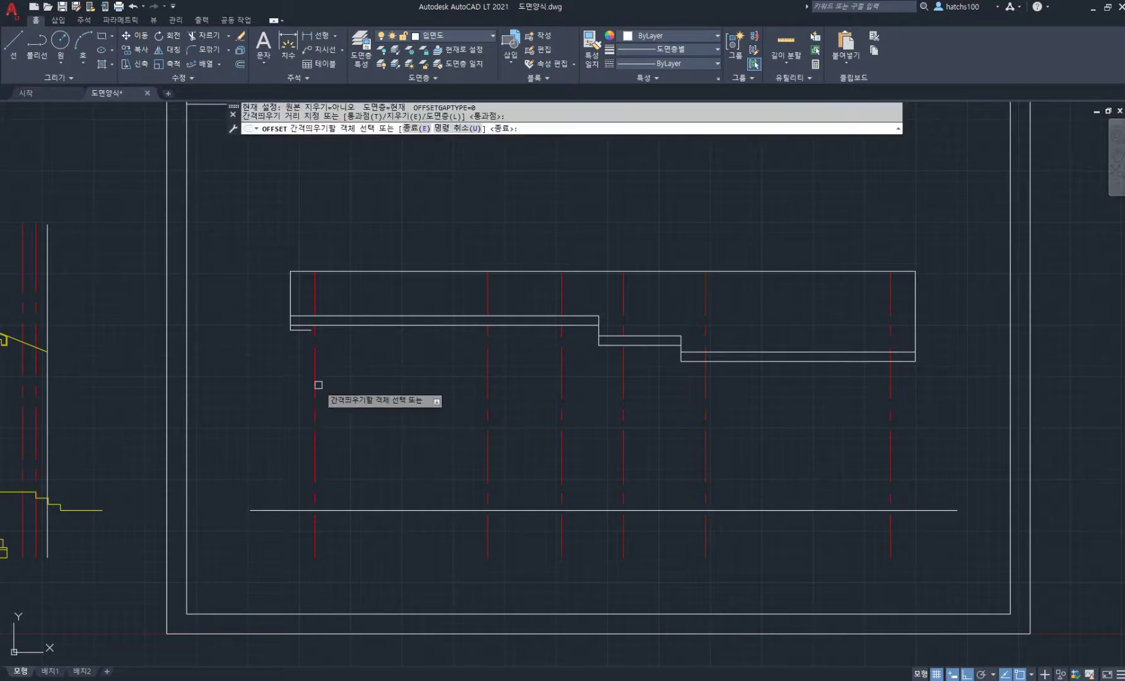
key("Return")
left_click(315, 379)
key("Escape")
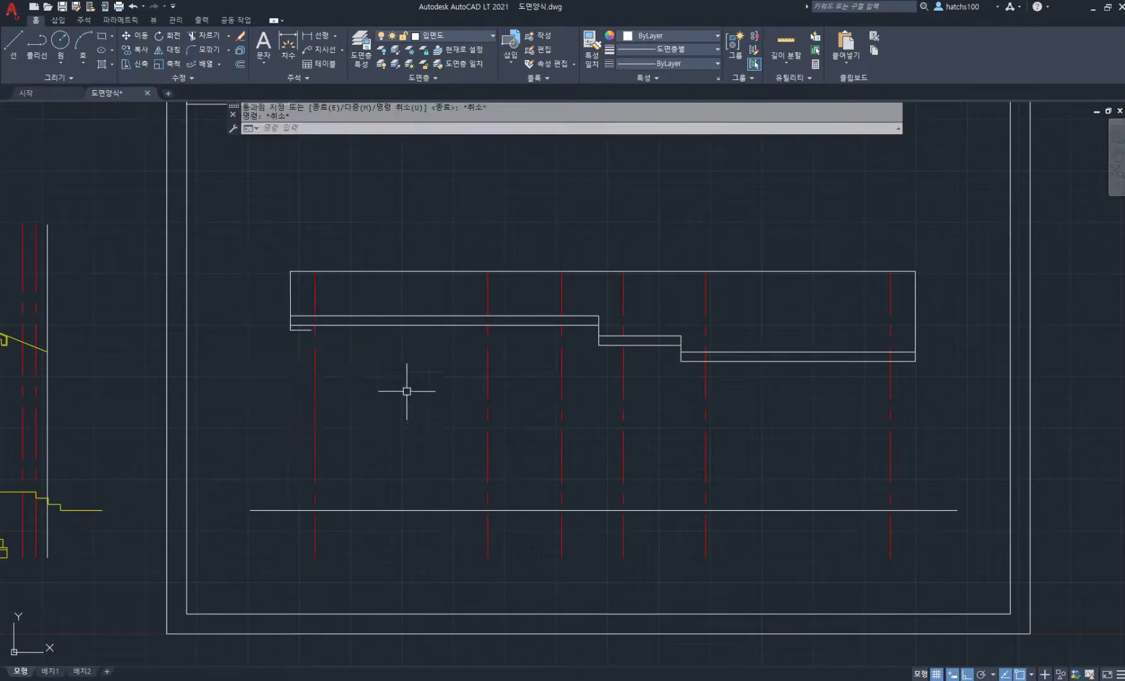
Set Offset to keep the source object's layer, in through-point mode.
type("o")
key("Return")
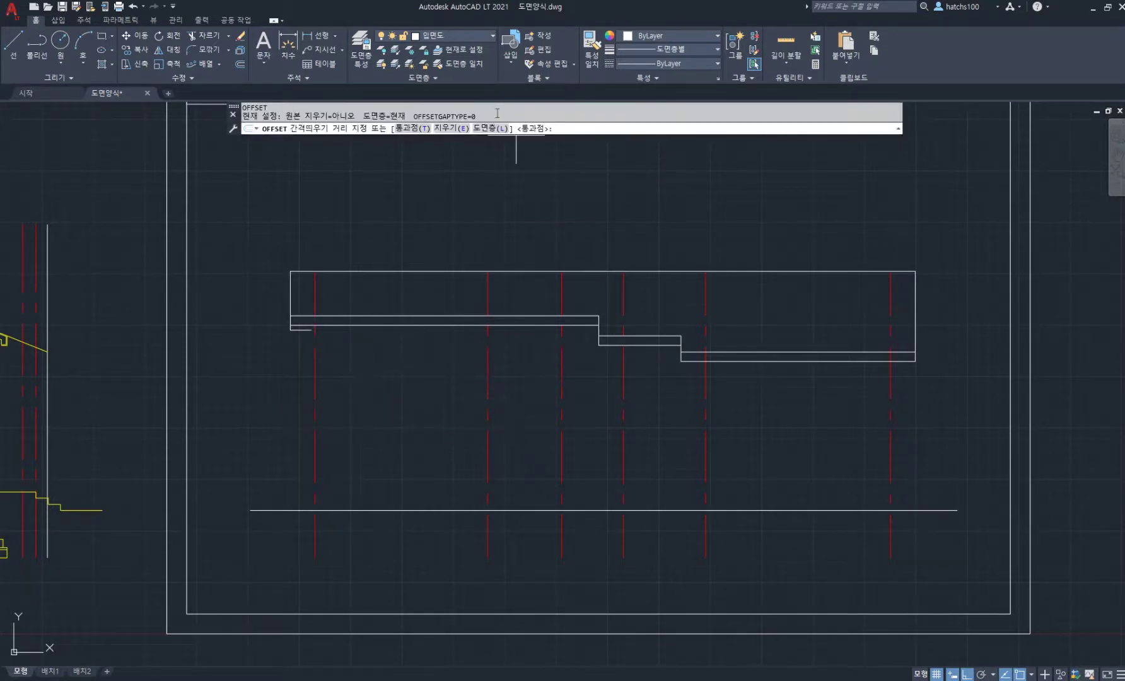
left_click(492, 128)
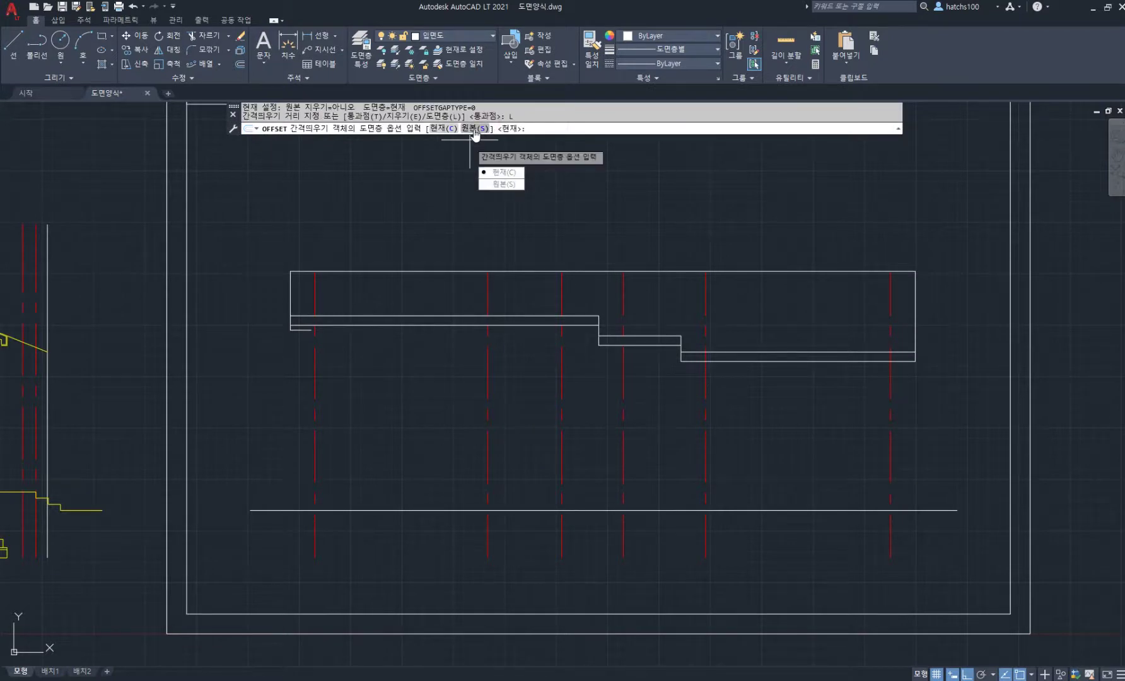
left_click(474, 129)
key("Return")
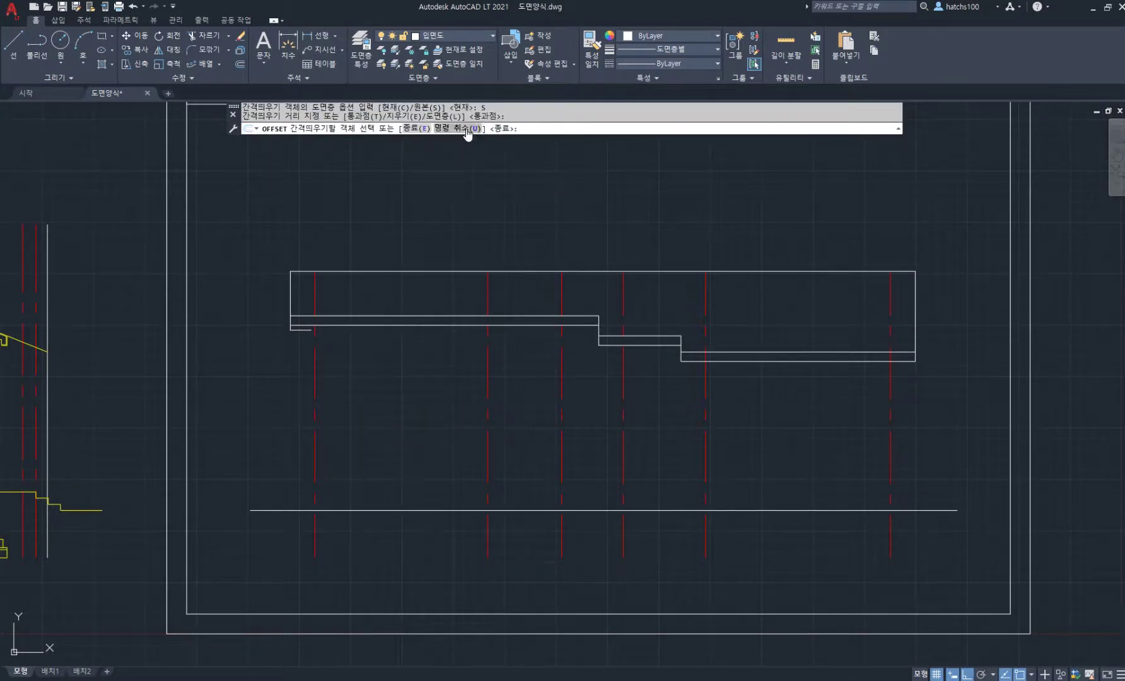
Offset the elevation's leftmost and rightmost red centerlines outward by 320 each.
left_click(314, 378)
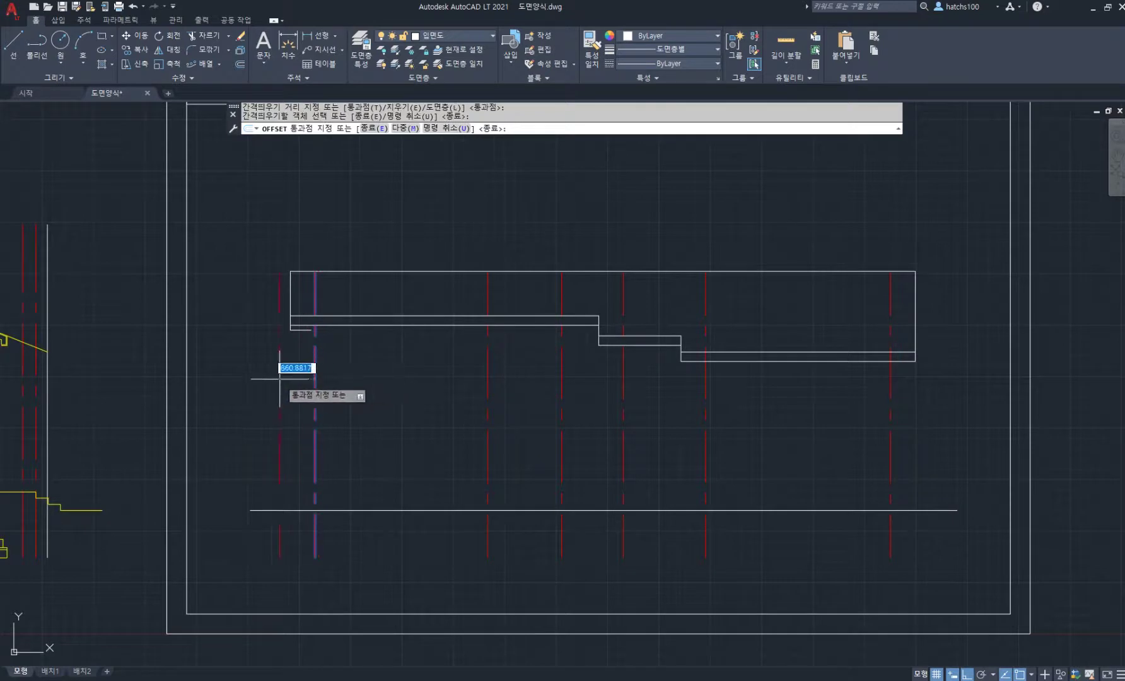
type("320")
key("Return")
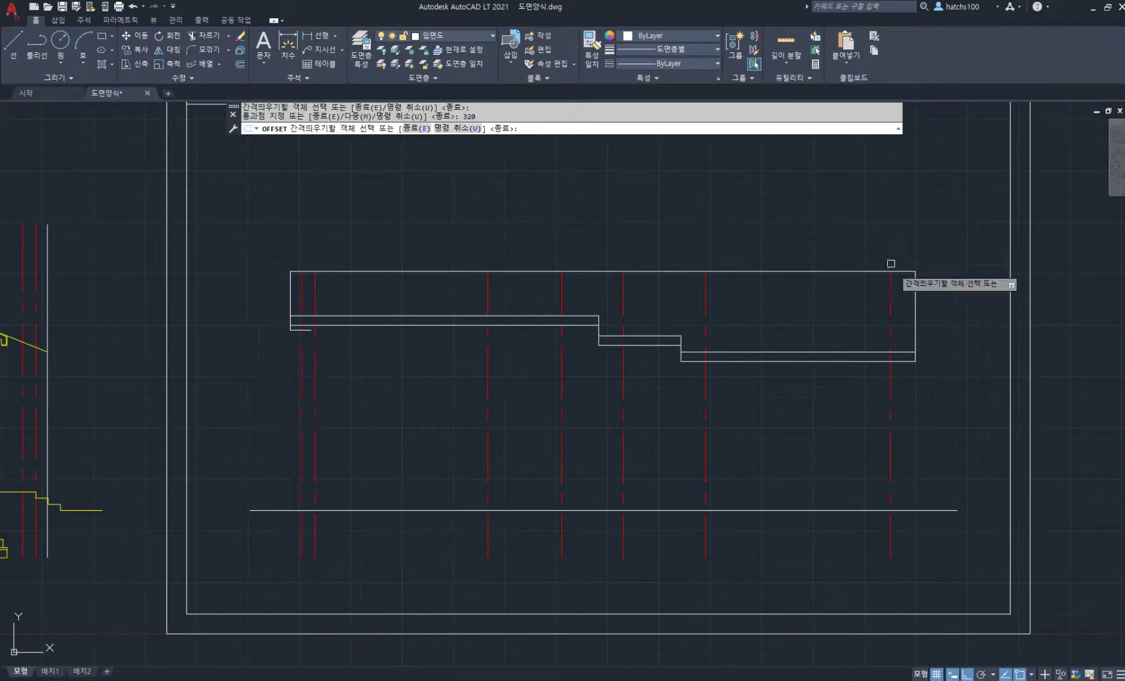
left_click(891, 391)
type("320")
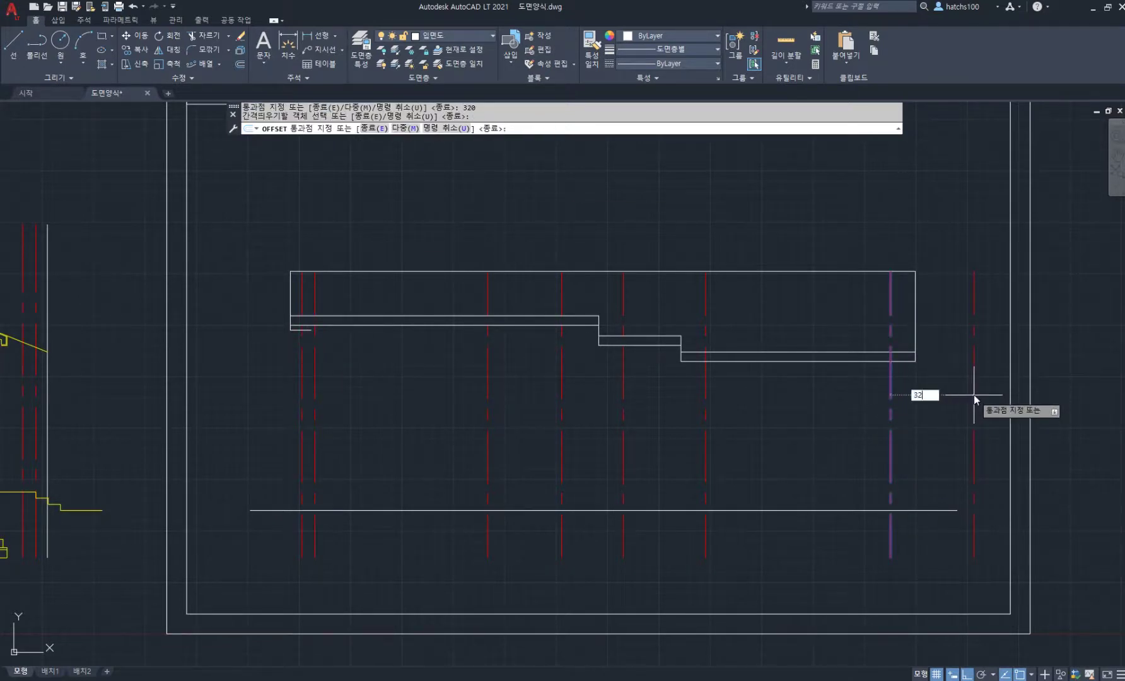
key("Return")
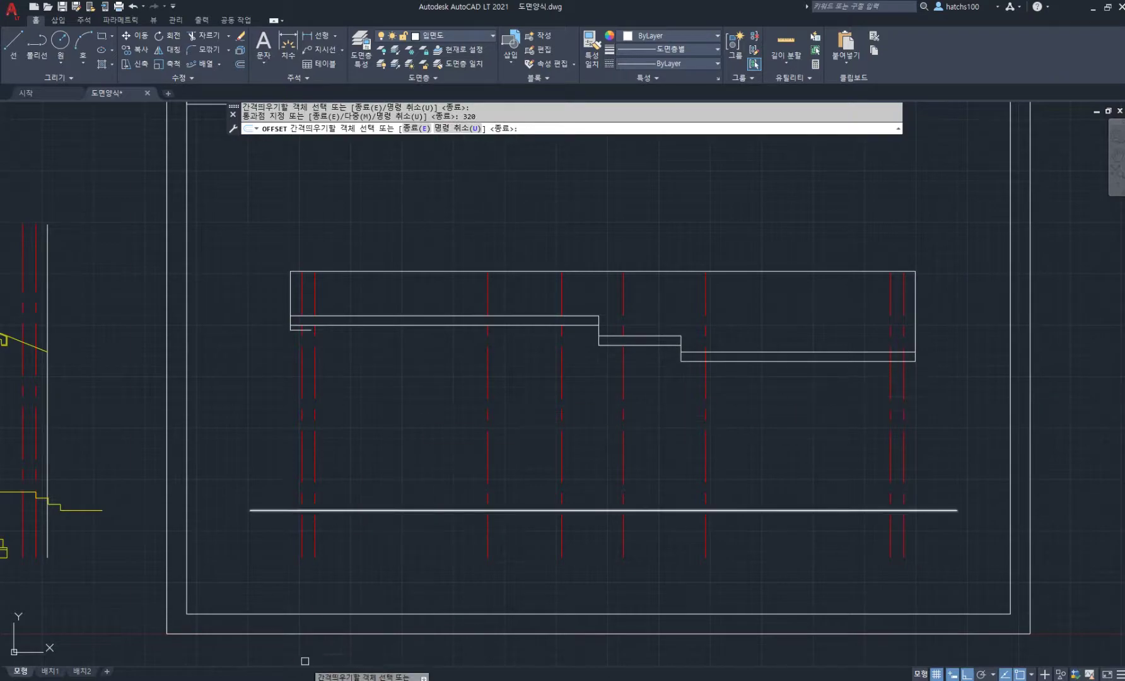
Check the entrance walls on the PDF floor plan and offset the centerlines on both sides of the entrance 320 to the left.
left_click(308, 680)
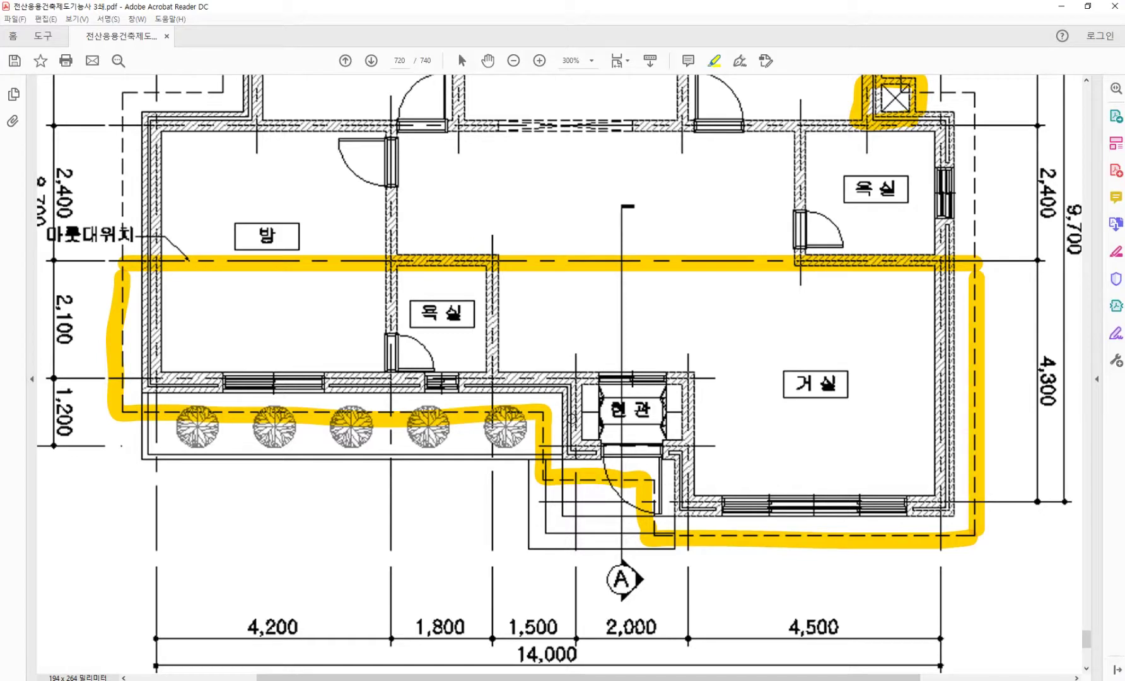
key("alt+Tab")
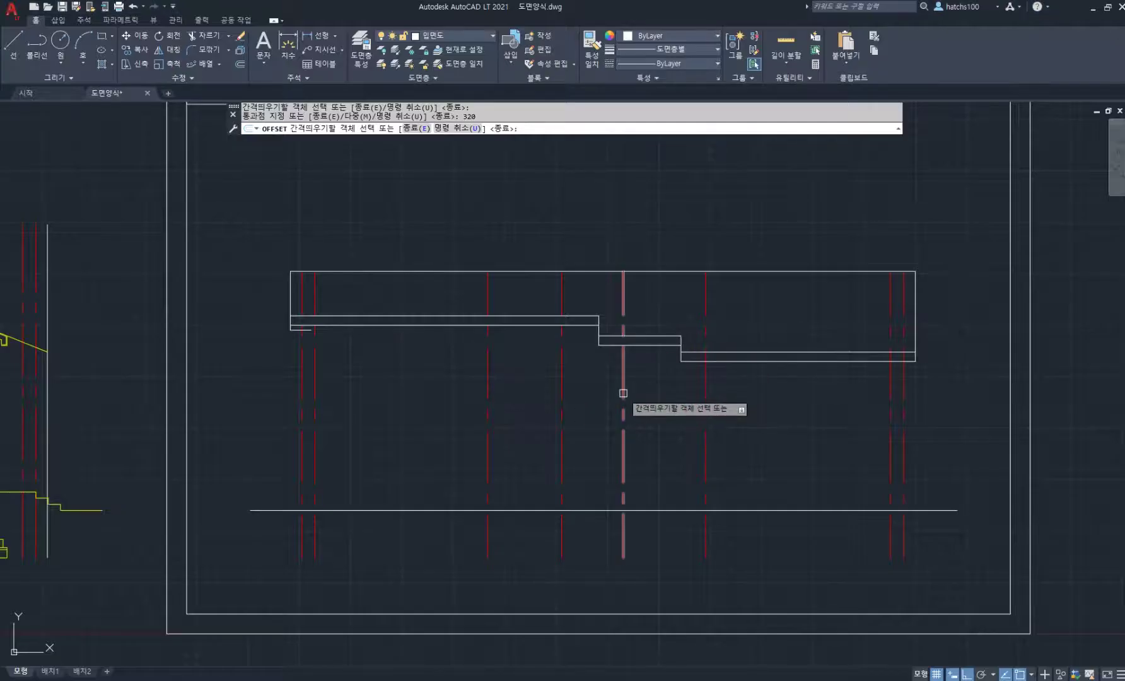
left_click(622, 389)
left_click(610, 388)
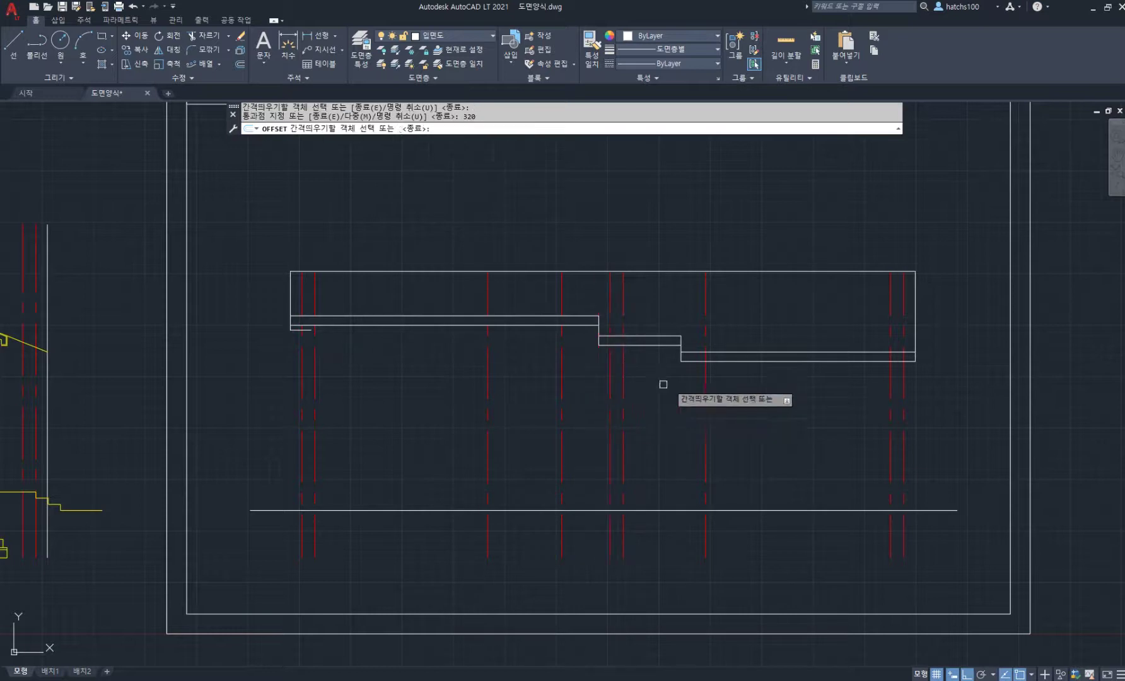
left_click(705, 353)
type("32")
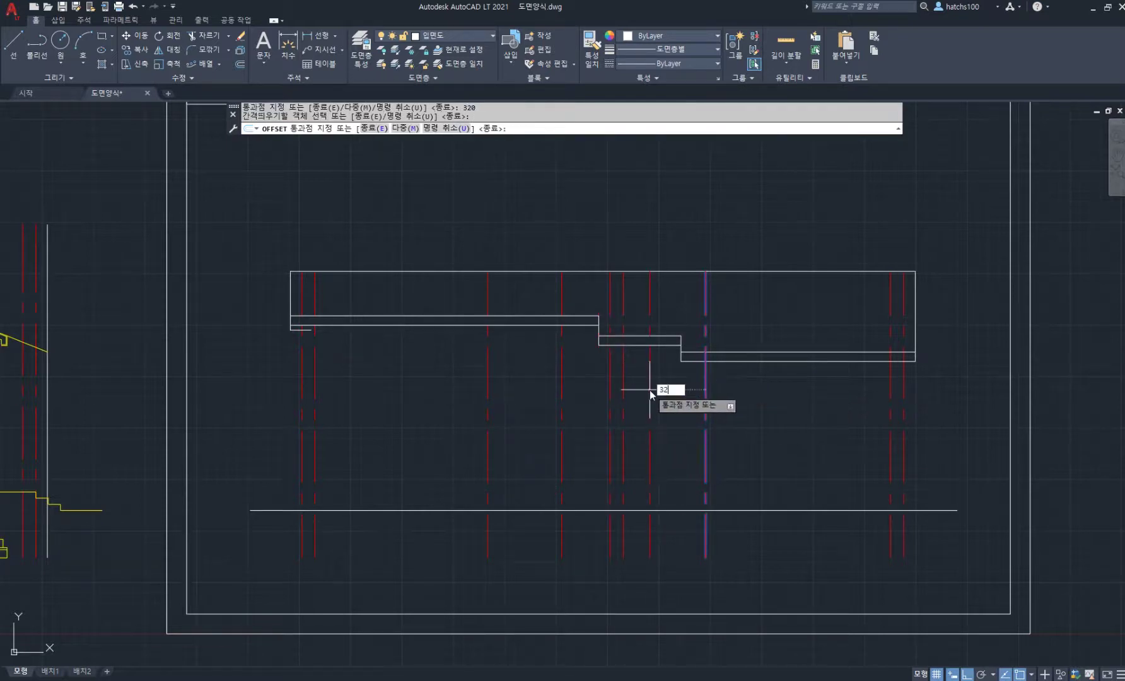
type("0")
key("Return")
key("Return")
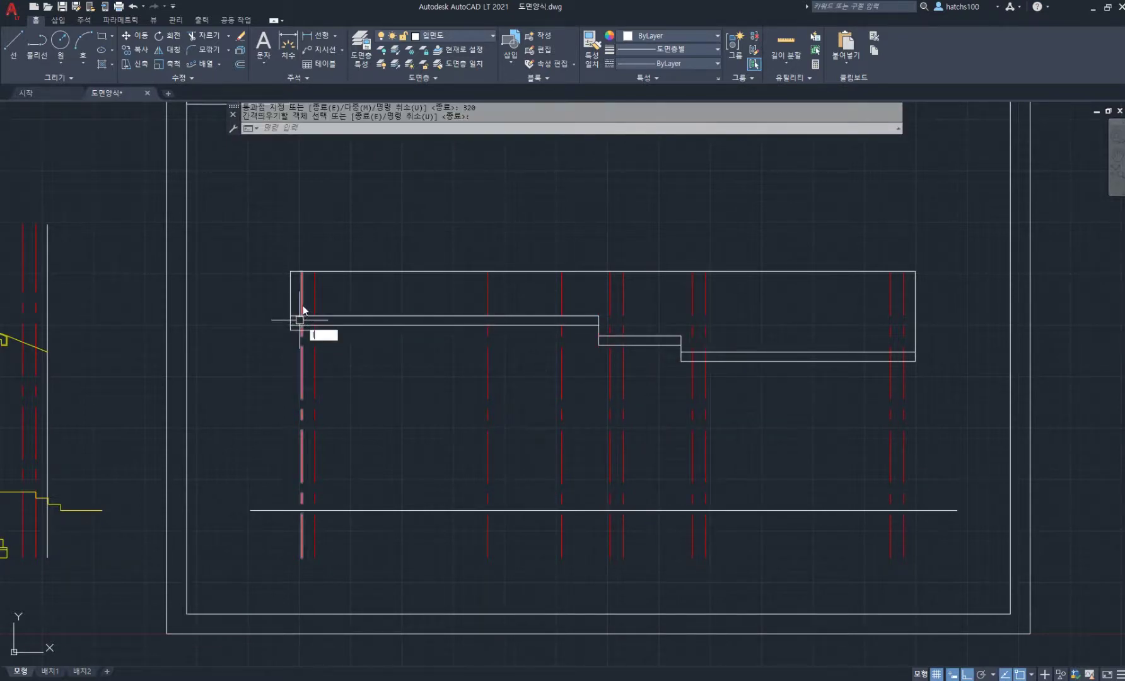
Draw the left outer wall line from the left fascia's underside down to the ground line, along the offset centerline.
type("l")
key("Return")
left_click(301, 325)
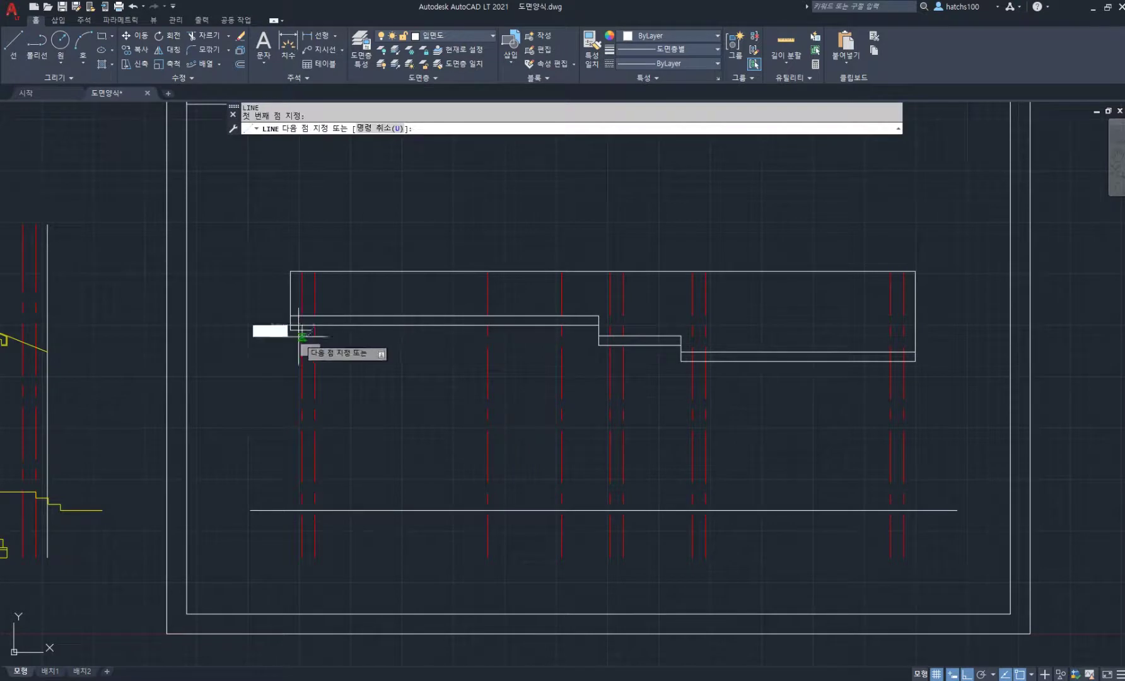
left_click(301, 510)
key("Return")
scroll(358, 319, "up", 5)
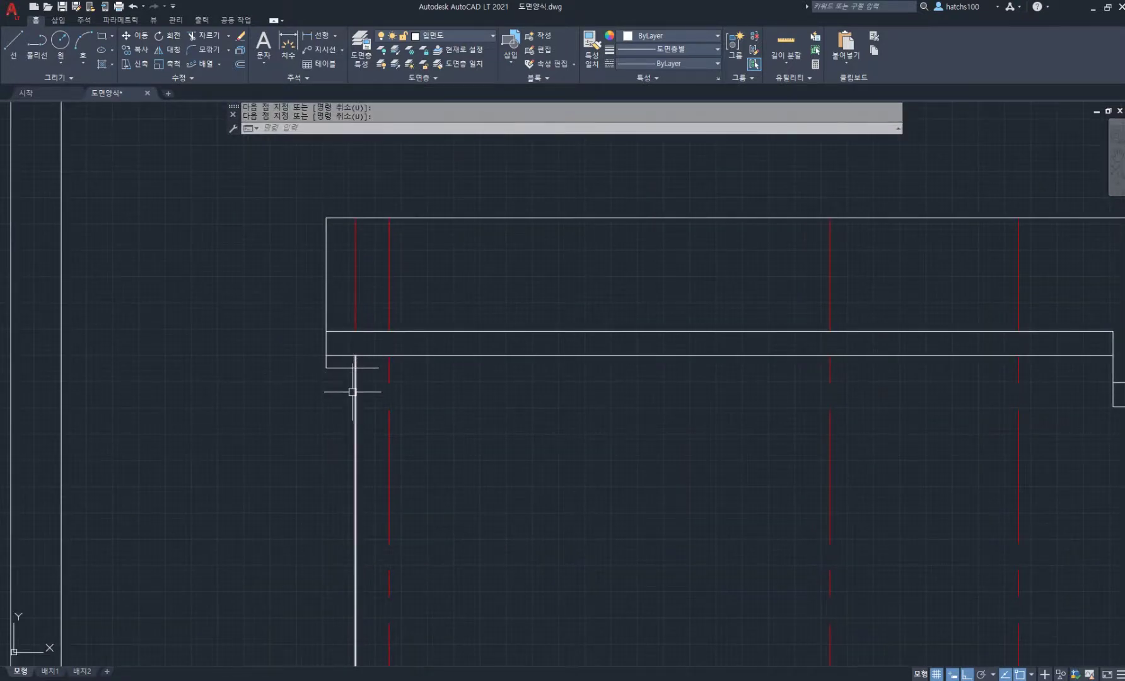
Draw the entrance's left wall line from the middle fascia's underside down to the ground line.
scroll(253, 362, "down", 2)
middle_click_drag(707, 396, 410, 324)
type("l")
key("Return")
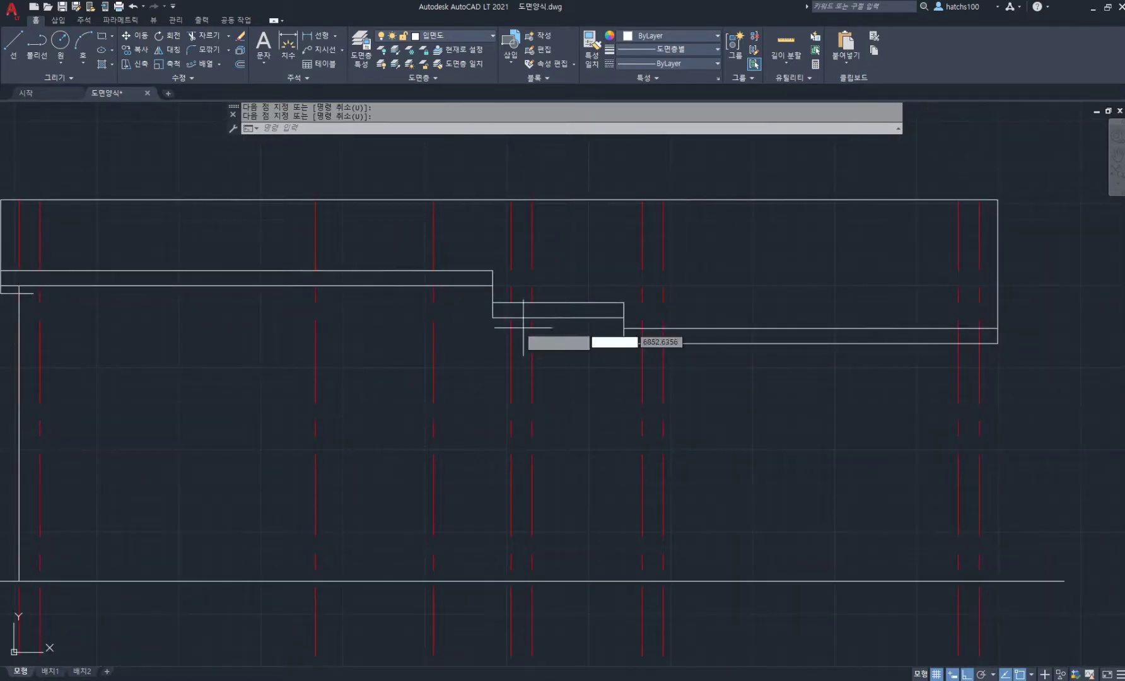
left_click(511, 318)
left_click(511, 580)
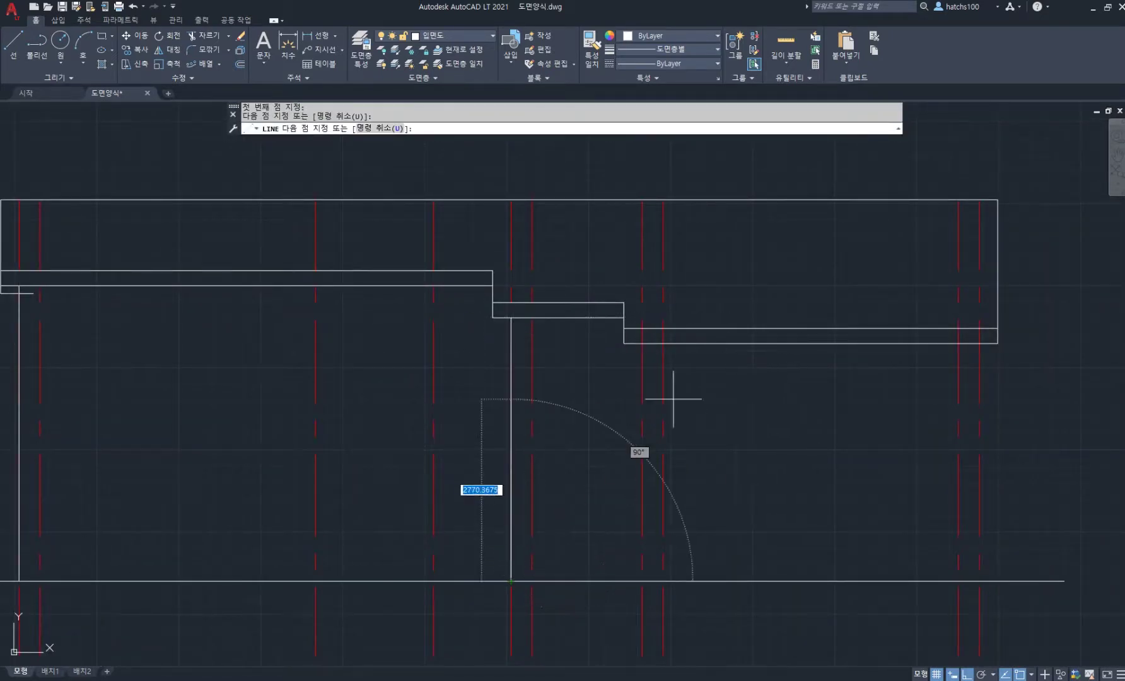
key("Return")
Draw the left and right wall lines of the living room part from the lowest fascia down to the ground line.
key("Return")
left_click(642, 344)
left_click(642, 581)
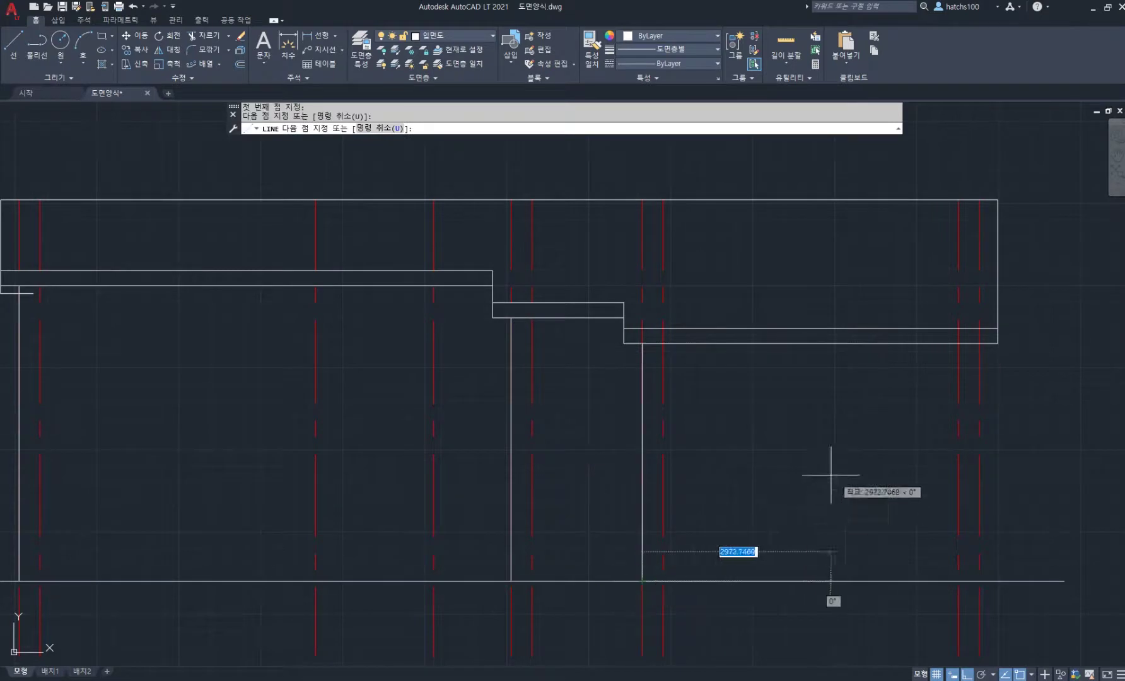
middle_click_drag(831, 475, 566, 451)
key("Return")
key("Return")
left_click(714, 320)
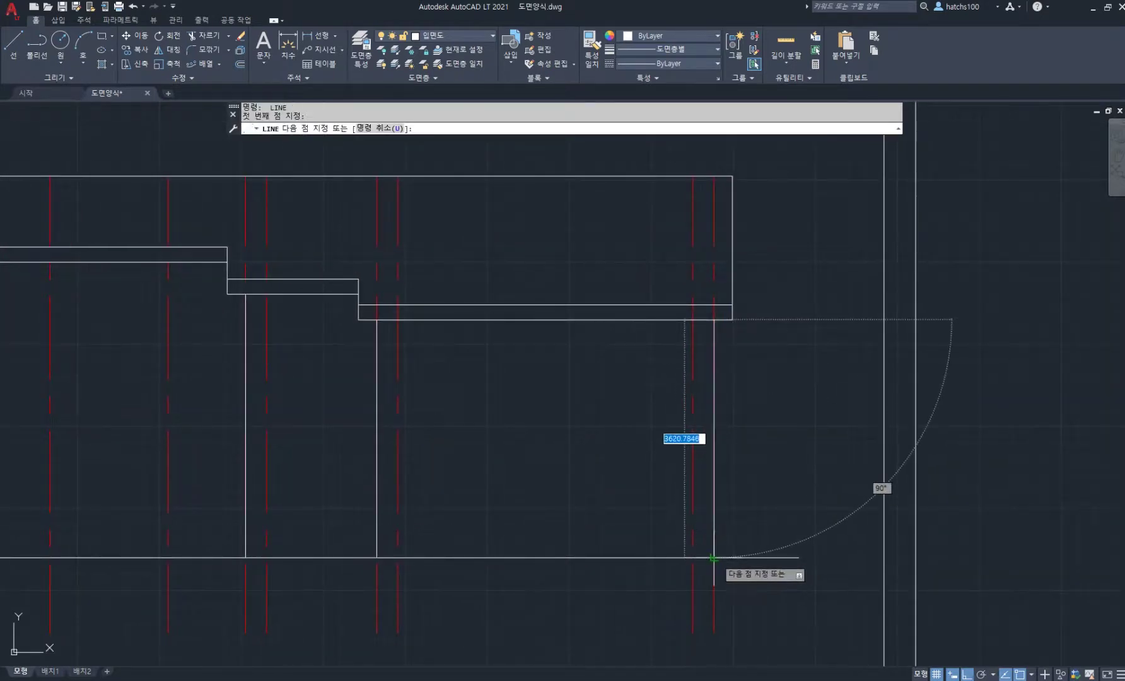
key("Escape")
Erase the four offset centerlines that lie under the new wall lines.
left_click(714, 586)
left_click(377, 589)
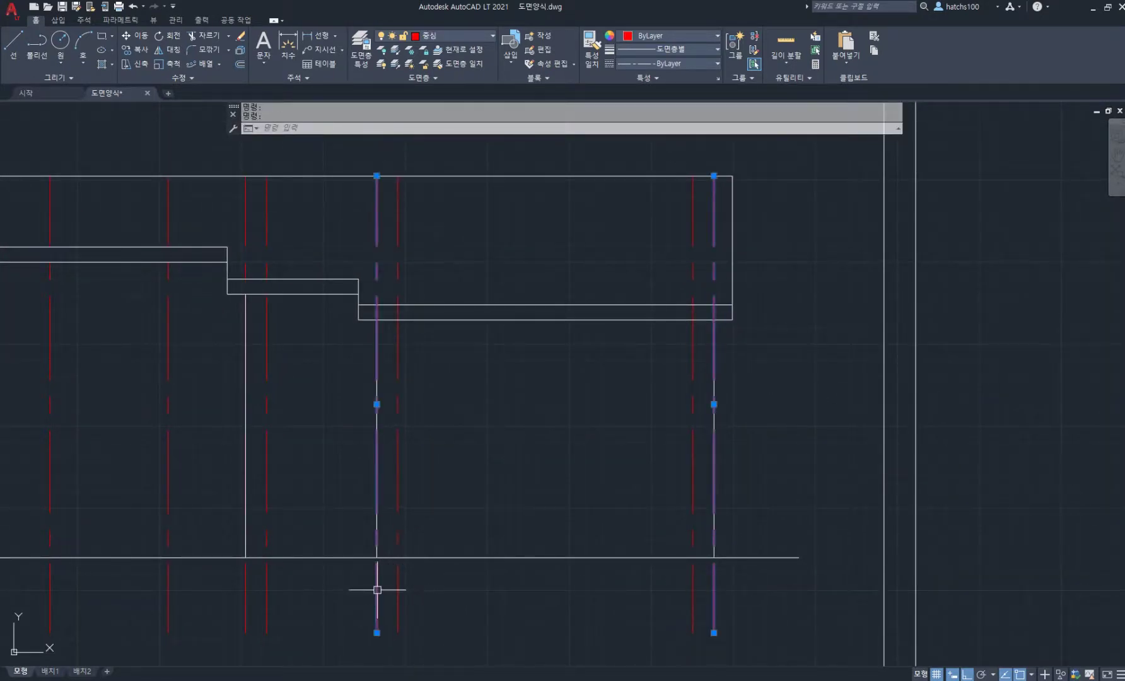
left_click(245, 607)
mouse_move(219, 530)
middle_mouse_down()
mouse_move(445, 459)
mouse_move(623, 451)
middle_mouse_up()
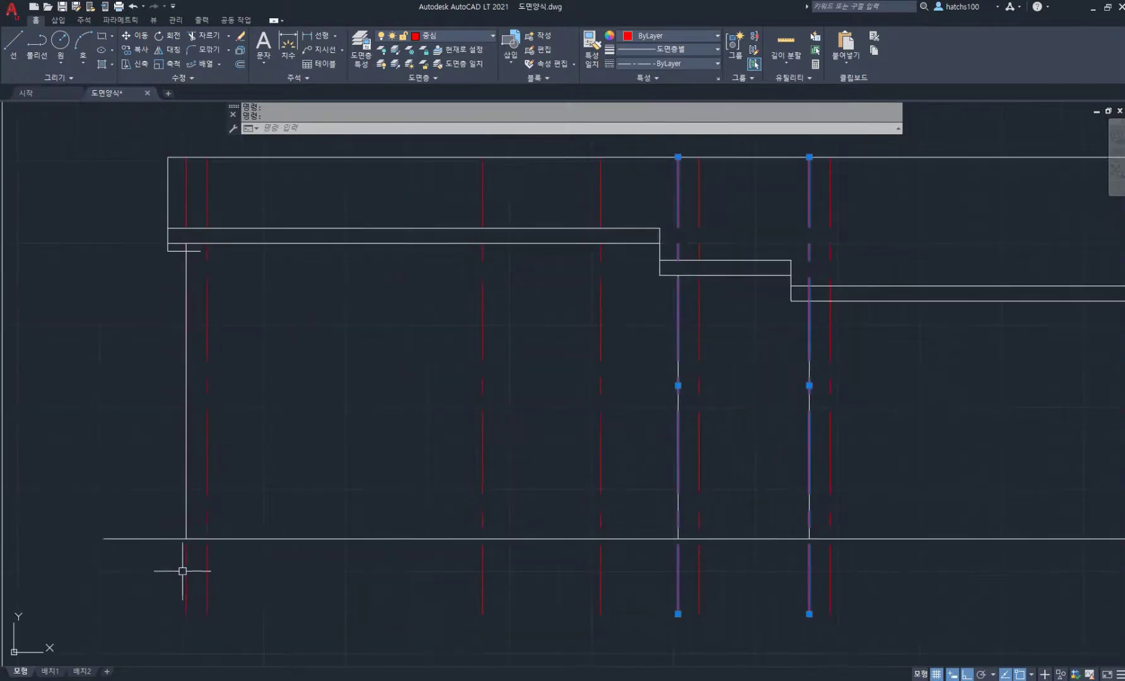
left_click(184, 571)
key("Delete")
Trim the ground line where it extends beyond the left and right outer walls.
scroll(331, 419, "down", 2)
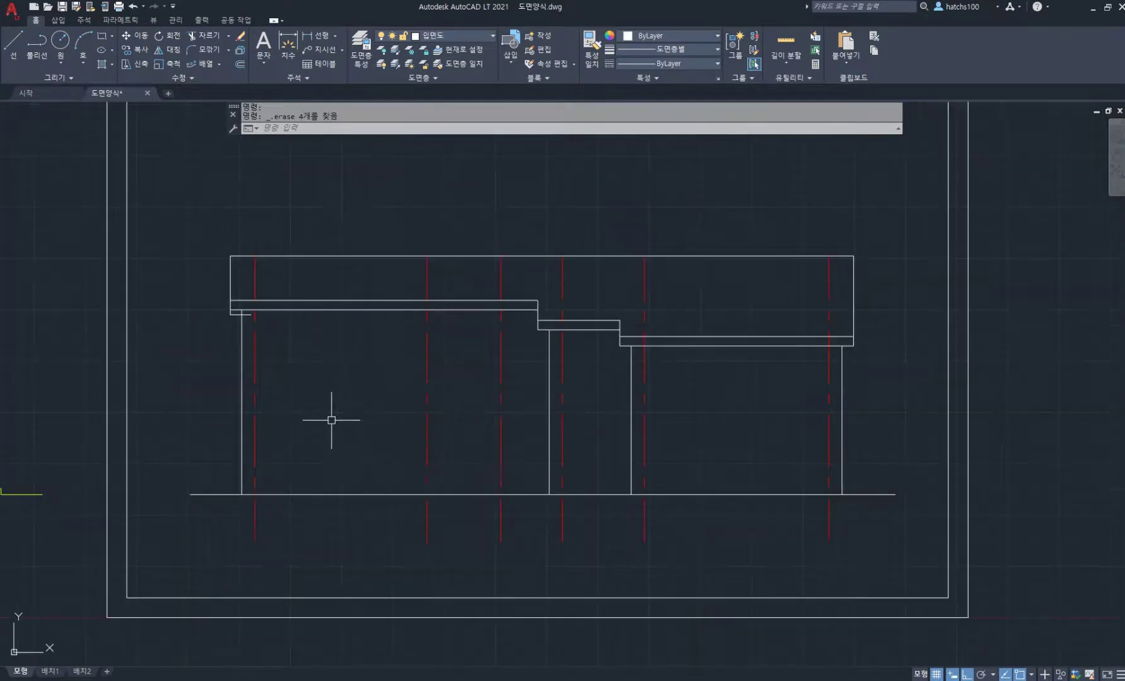
middle_click_drag(399, 418, 369, 440)
key("space")
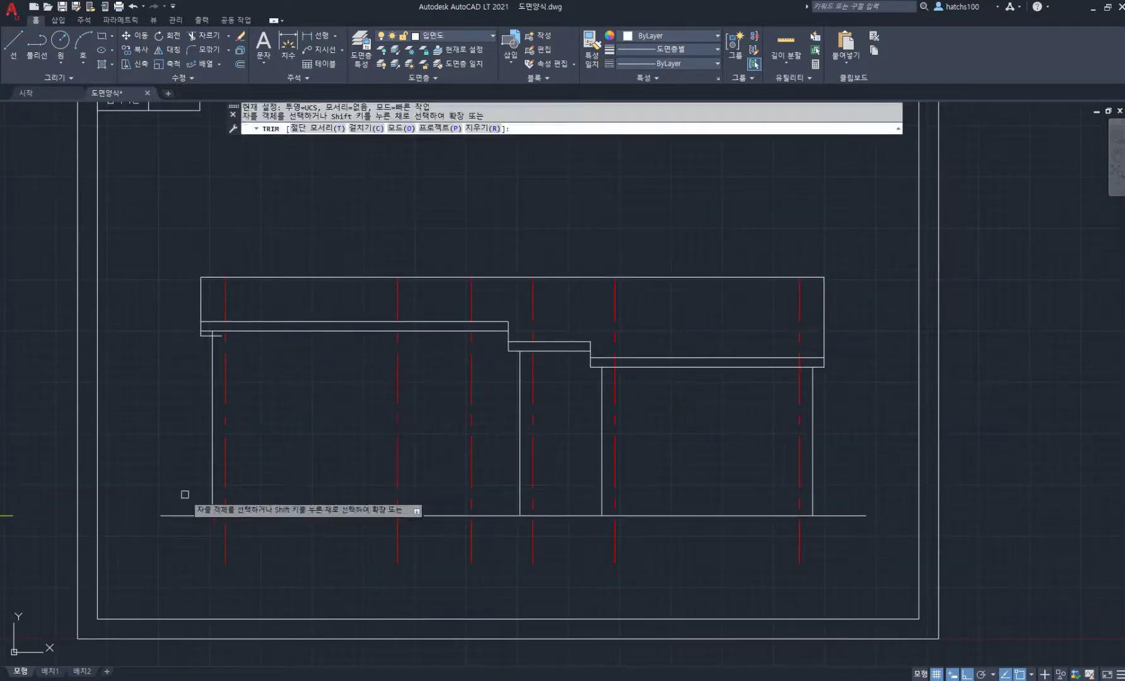
left_click(186, 529)
left_click(148, 468)
left_click(163, 472)
left_click(164, 549)
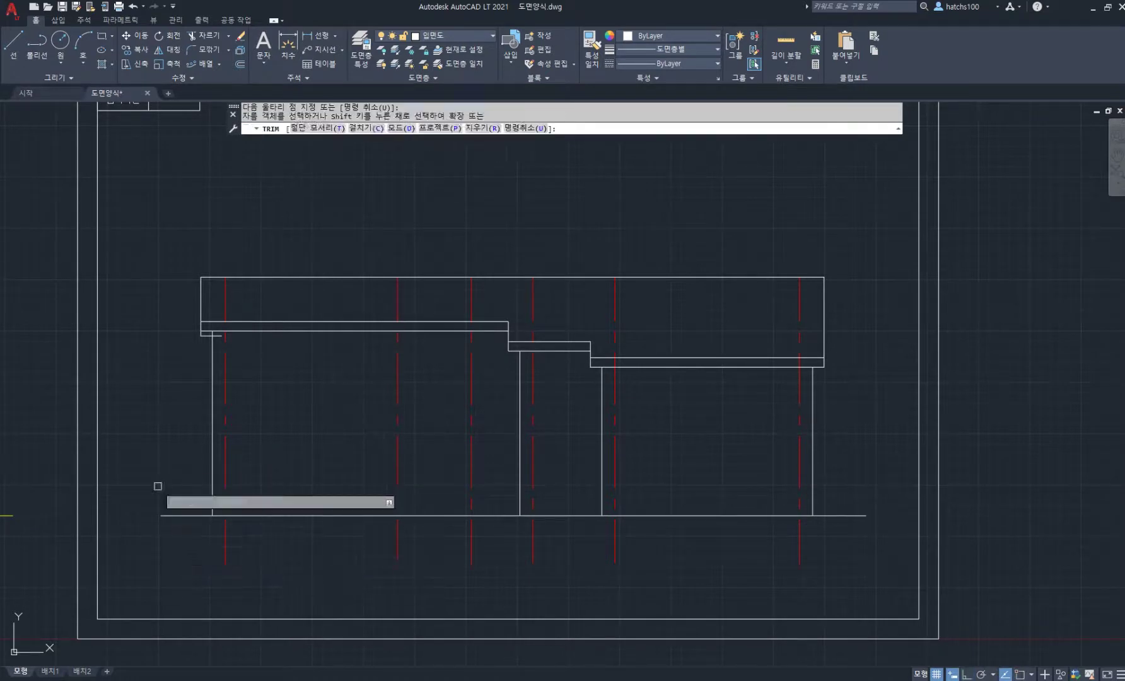
left_click(160, 490)
left_click(201, 520)
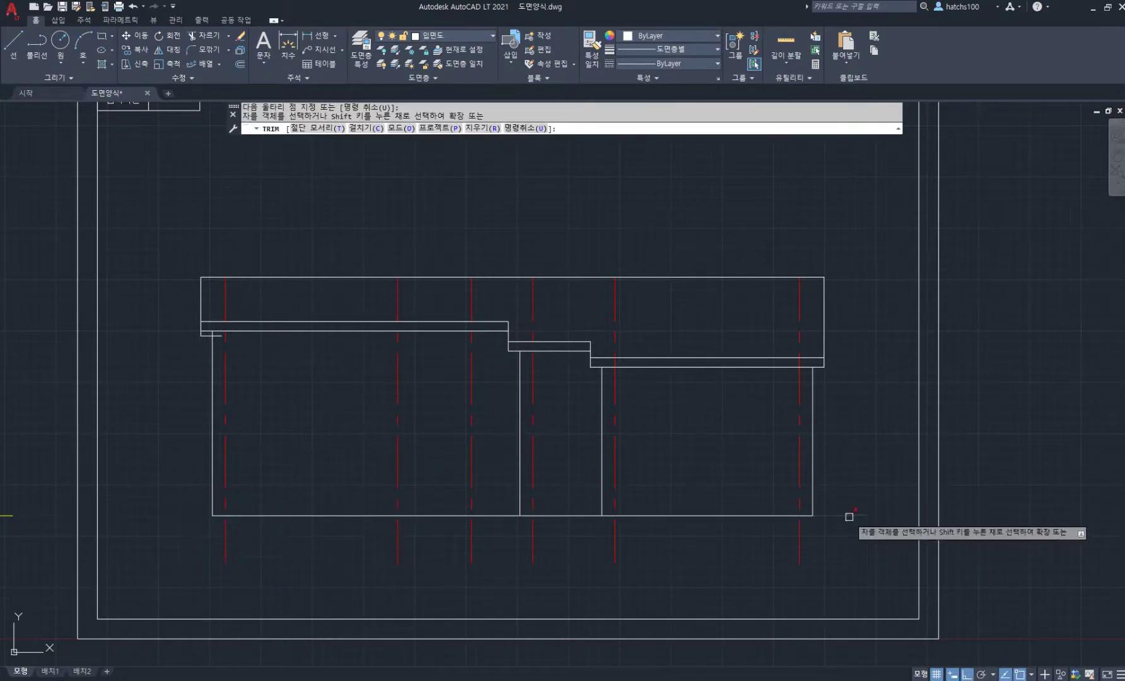
Trim the short stub under the left eave where it extends past the outer wall line.
scroll(230, 335, "up", 4)
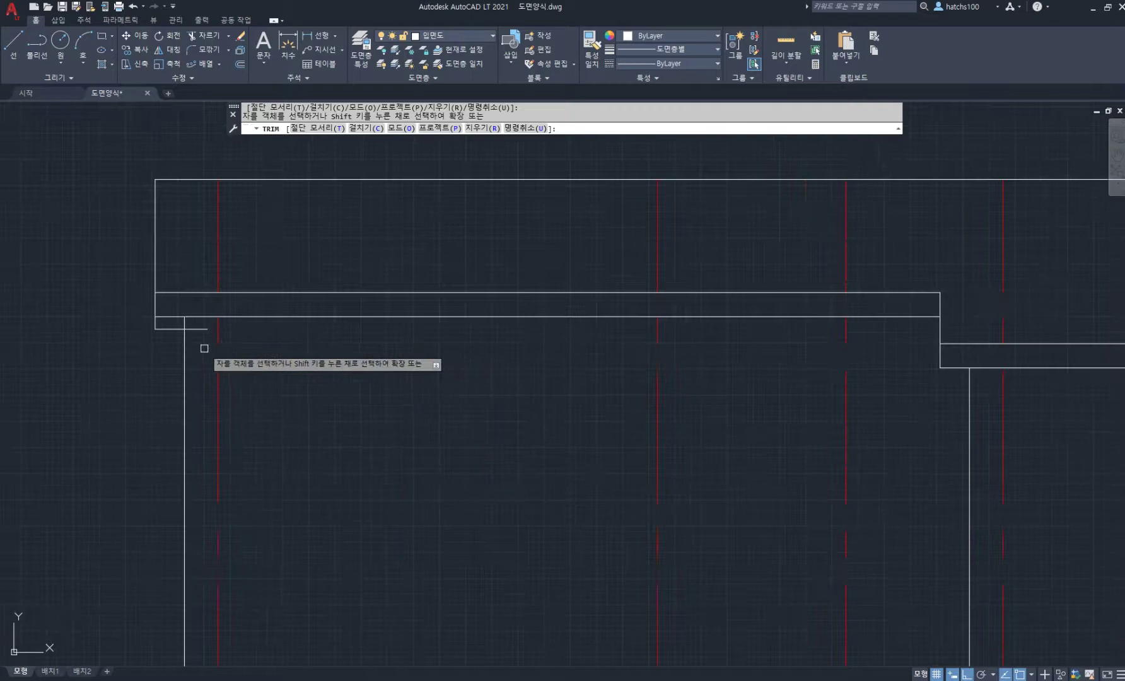
scroll(191, 318, "up", 4)
left_click(196, 316)
scroll(195, 376, "down", 4)
scroll(210, 380, "down", 5)
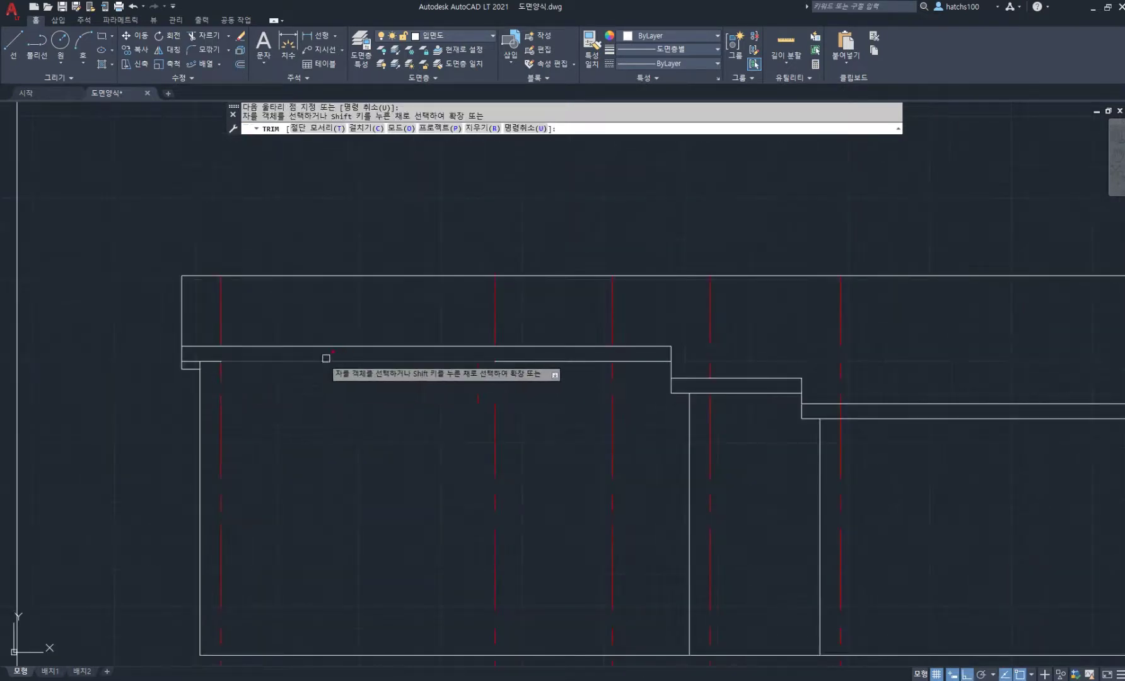
key("Return")
middle_click_drag(344, 440, 392, 433)
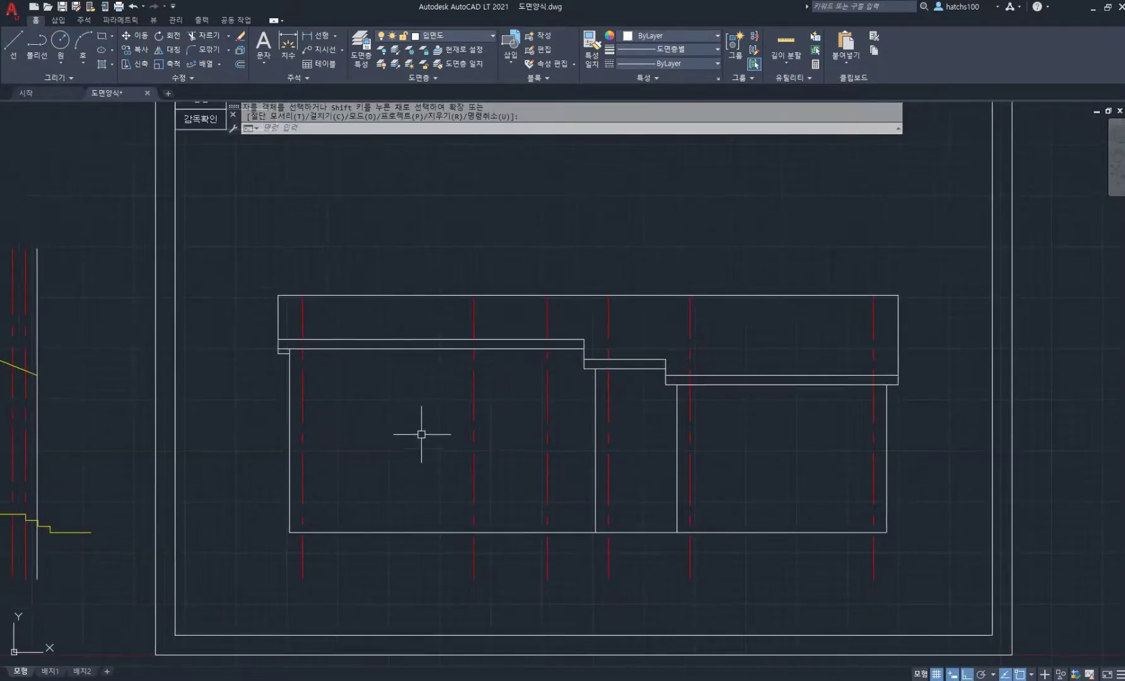
Offset the elevation's ground line upward by 600.
type("o")
key("Return")
key("Return")
middle_click_drag(364, 527, 497, 492)
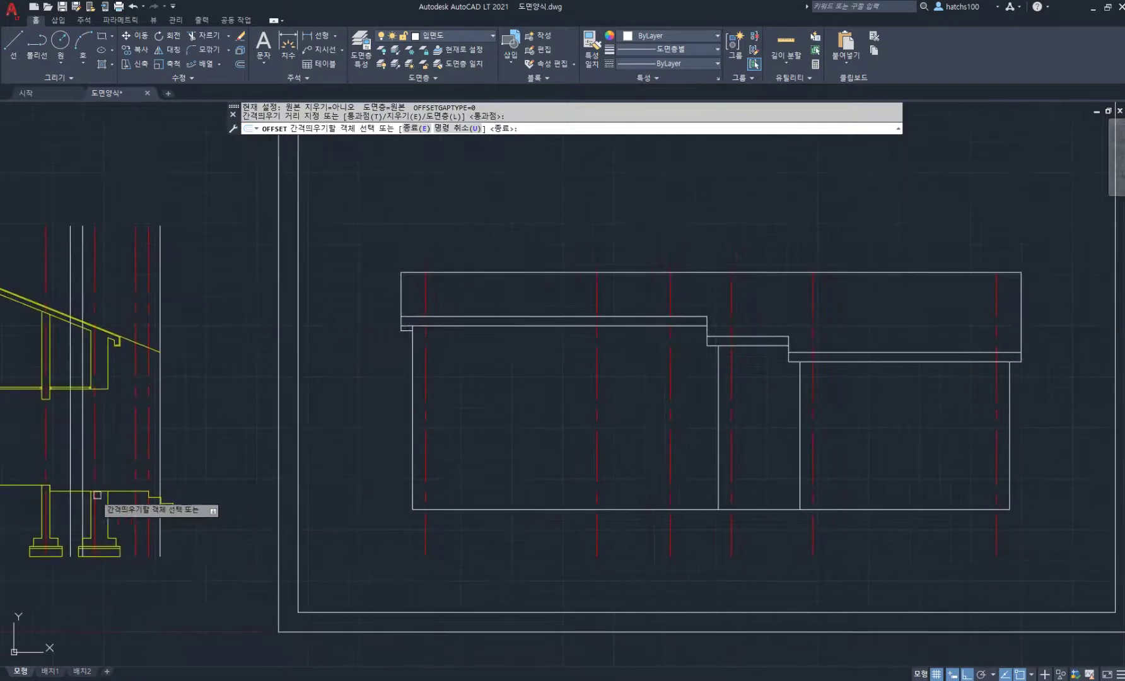
left_click(469, 508)
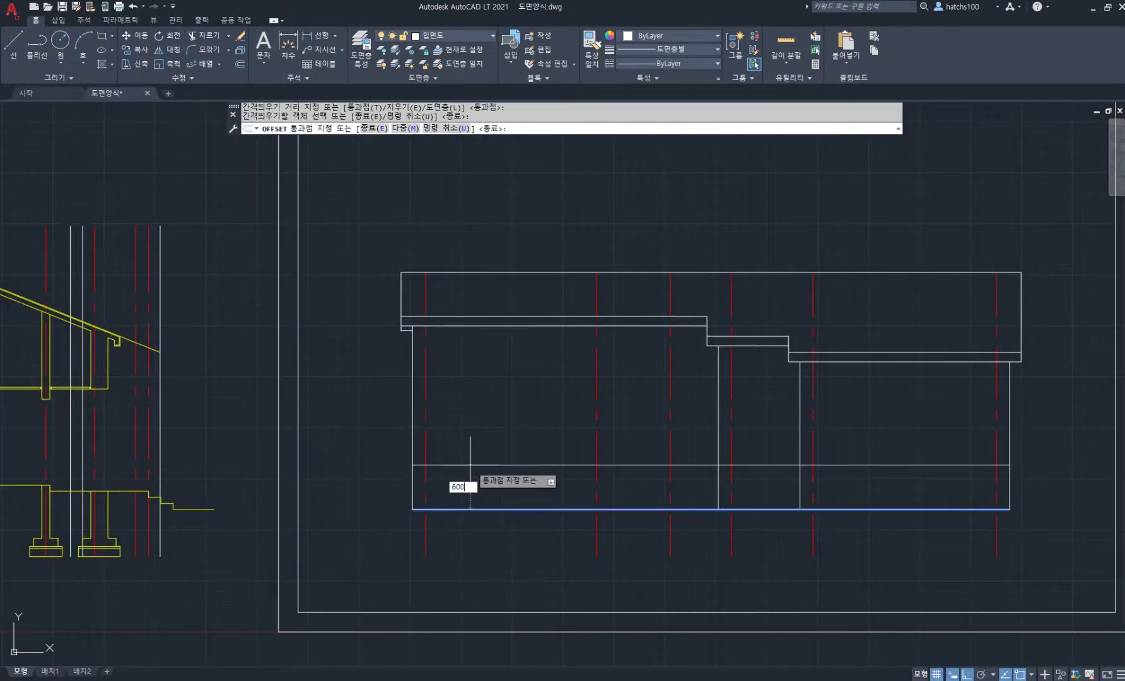
type("600")
key("Return")
Offset the new horizontal floor level line upward by 2355.
left_click(474, 485)
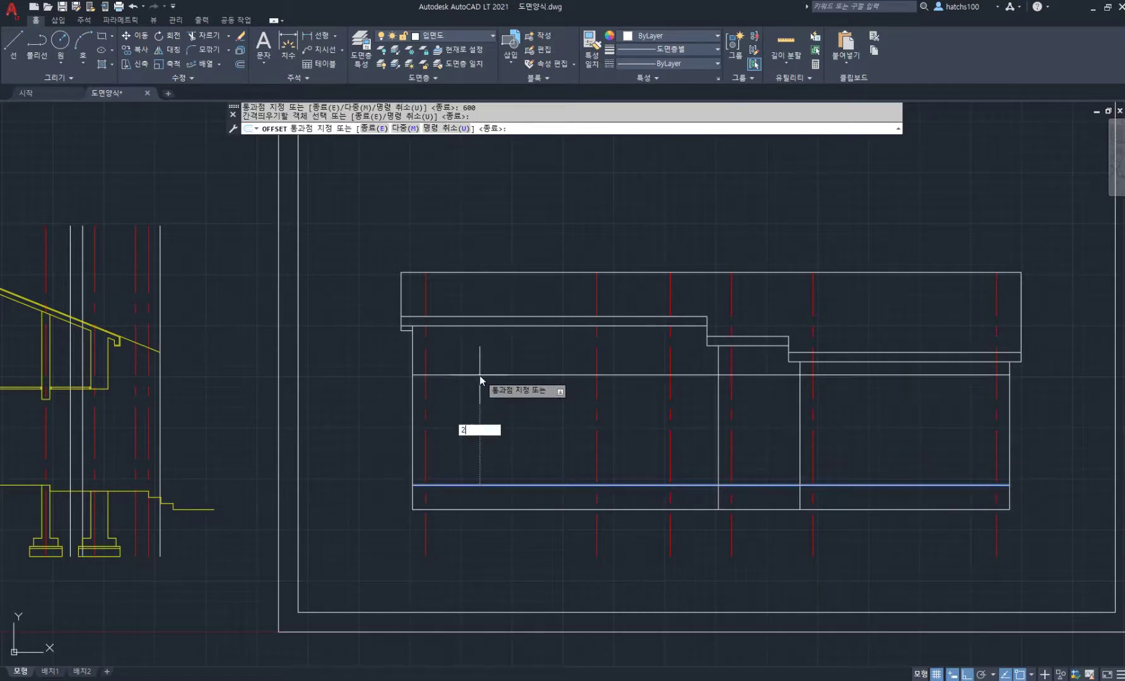
type("2355")
key("Return")
key("Return")
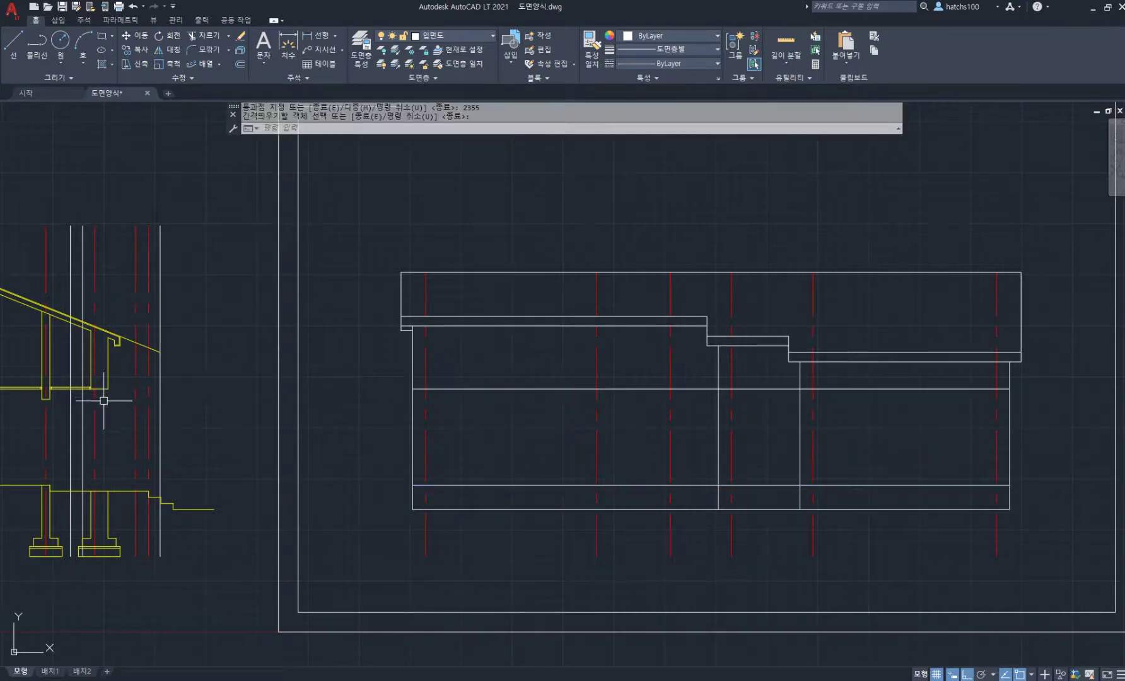
Measure the section's height from the interior floor level up to the horizontal ceiling line.
scroll(101, 397, "up", 4)
middle_click_drag(101, 397, 680, 386)
type("d")
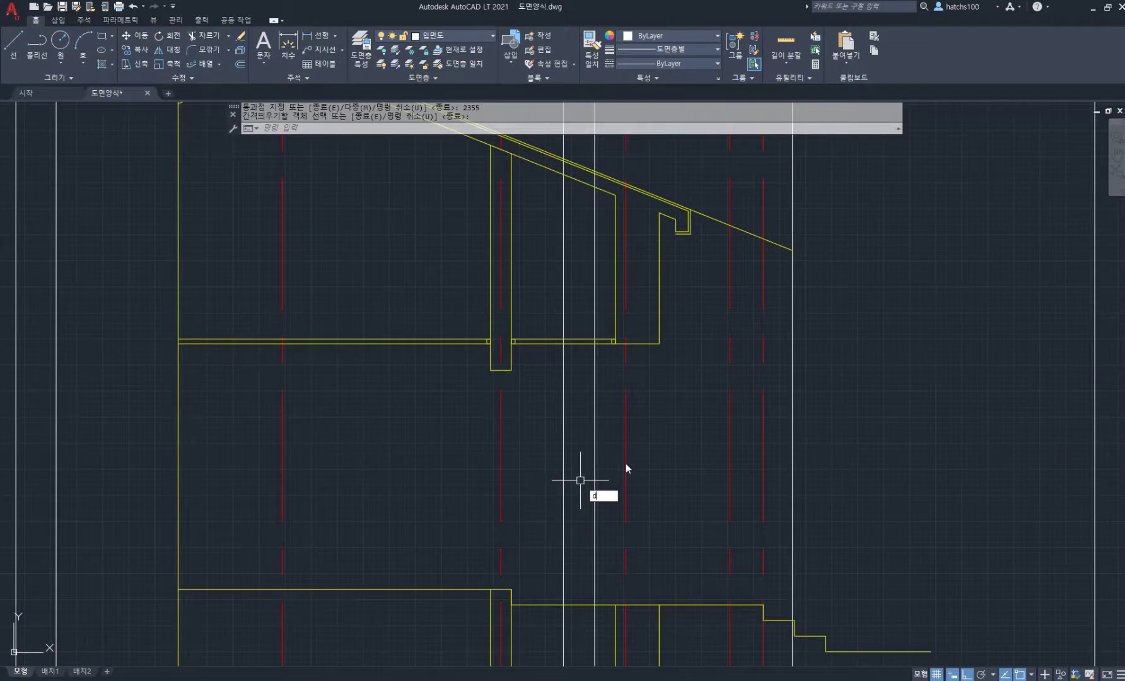
type("i")
key("Return")
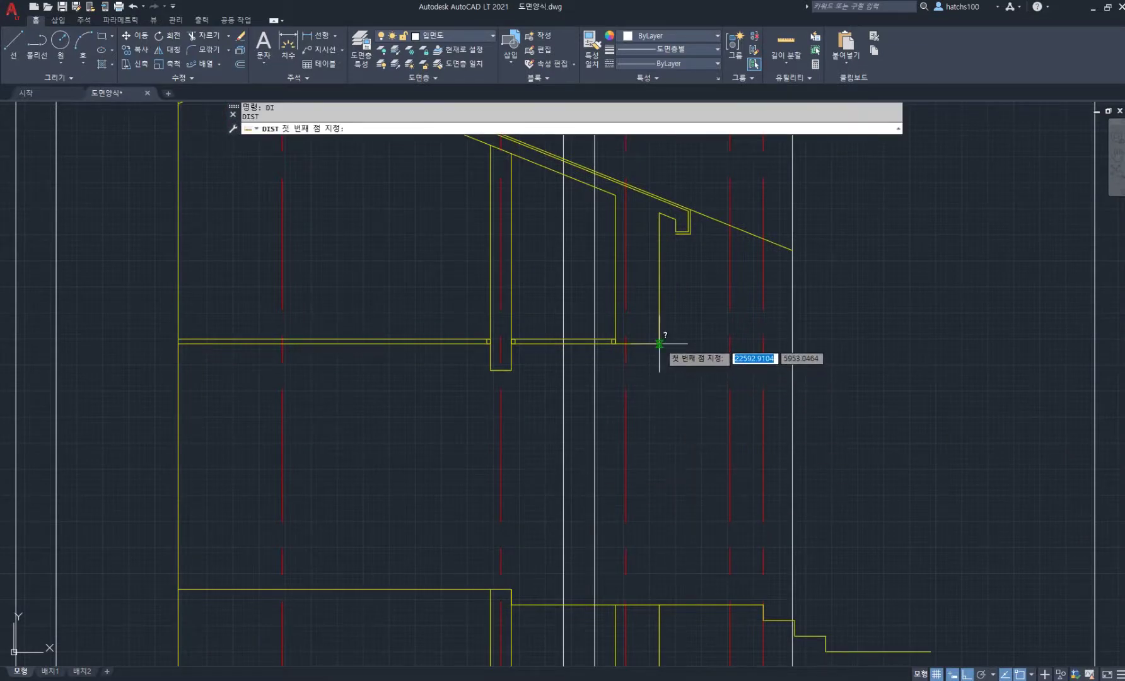
left_click(511, 589)
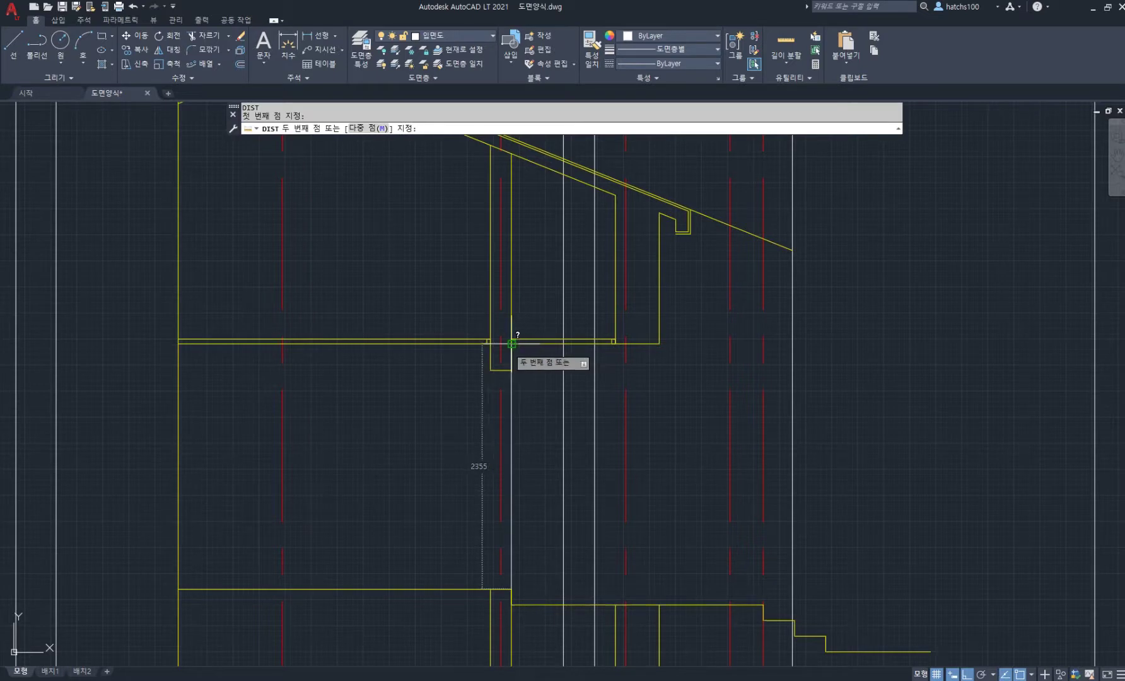
key("Escape")
Check the elevation's floor and upper level lines against the section by projecting temporary horizontal lines across from it.
scroll(568, 404, "down", 5)
scroll(442, 427, "up", 3)
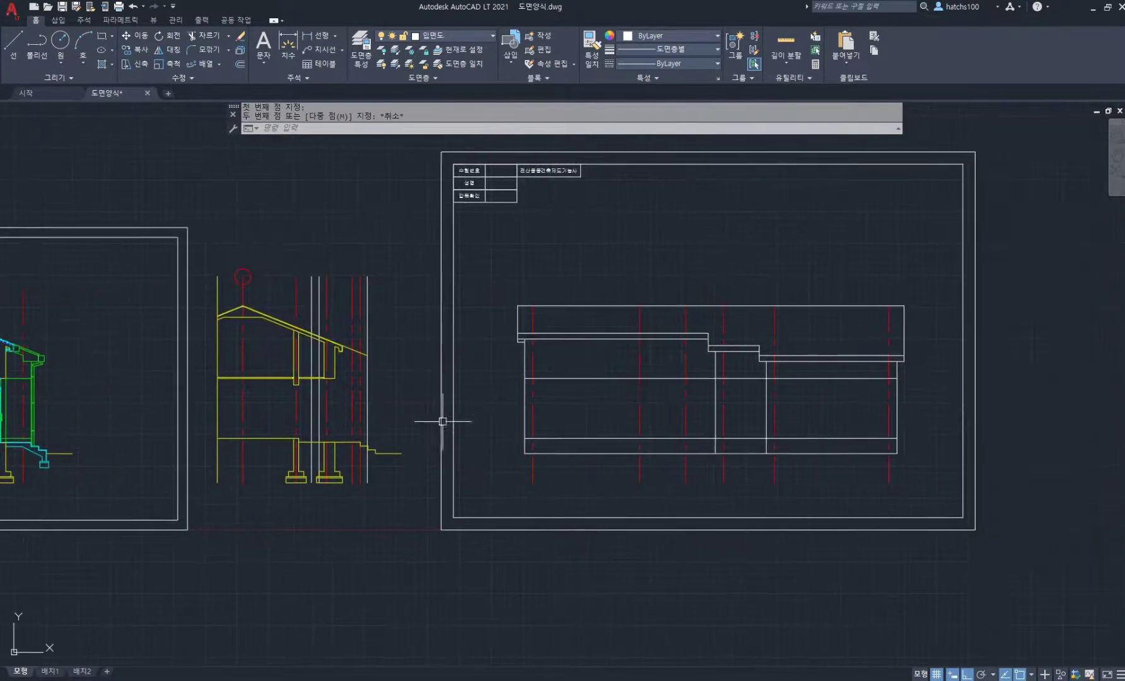
type("l")
key("Return")
left_click(238, 437)
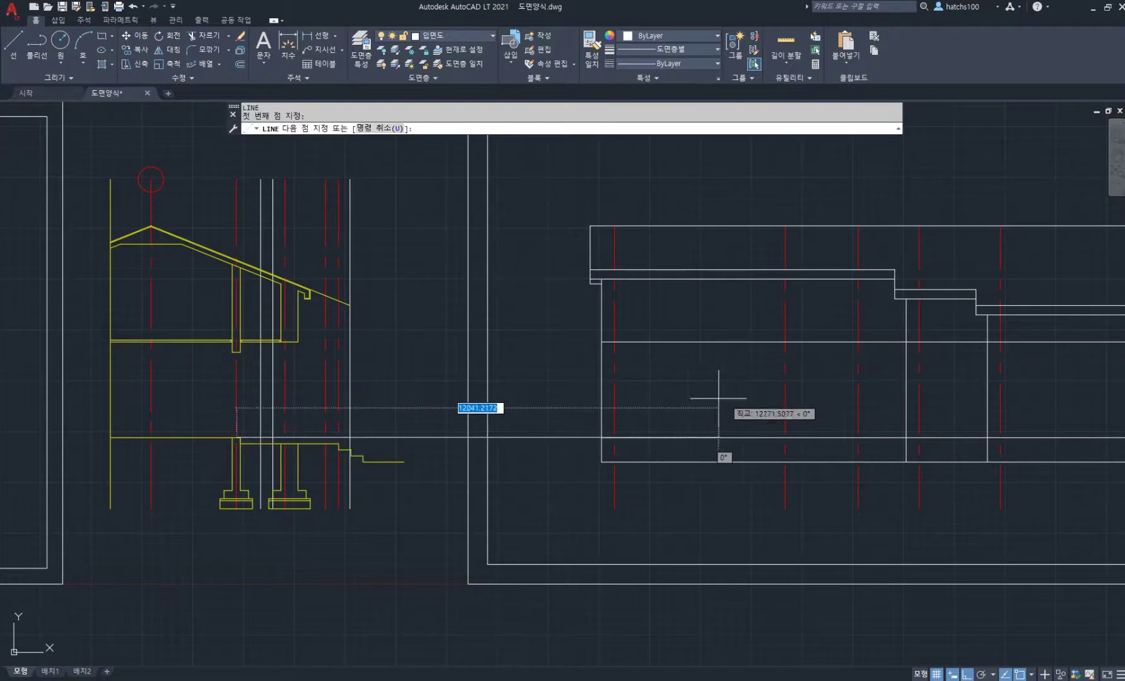
key("Return")
key("Return")
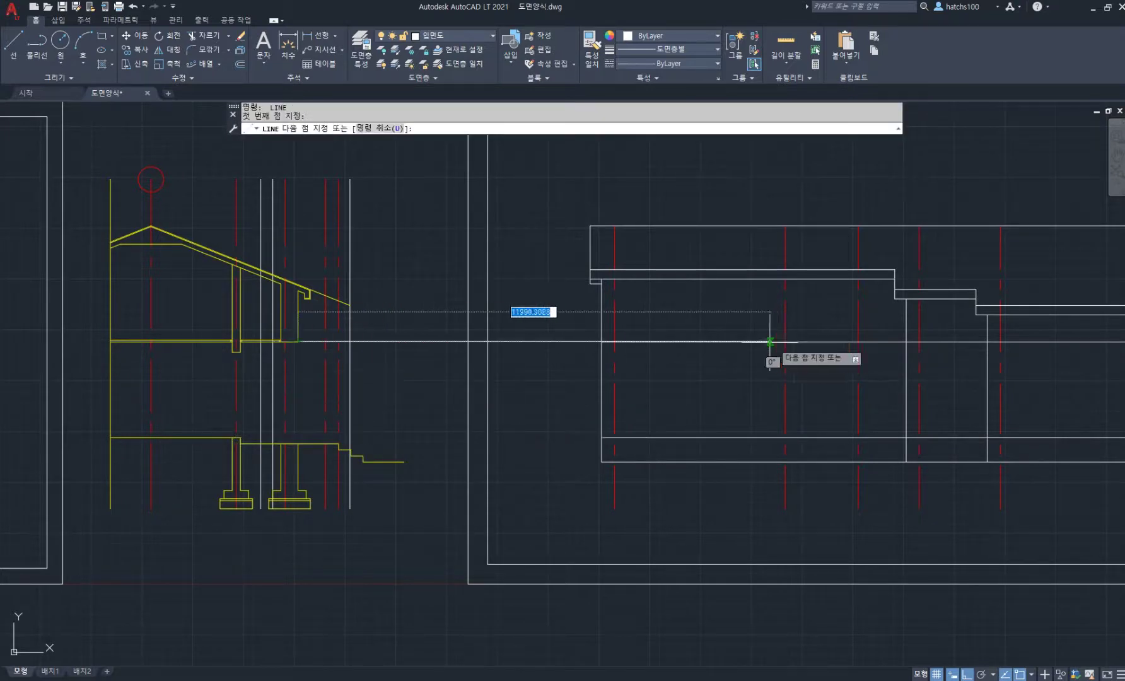
key("Escape")
Switch to the floor plan PDF in Adobe Acrobat Reader and examine the entrance porch and its steps.
scroll(665, 351, "down", 2)
mouse_move(722, 352)
middle_mouse_down()
mouse_move(570, 374)
mouse_move(491, 357)
middle_mouse_up()
scroll(603, 377, "up", 4)
scroll(516, 348, "down", 2)
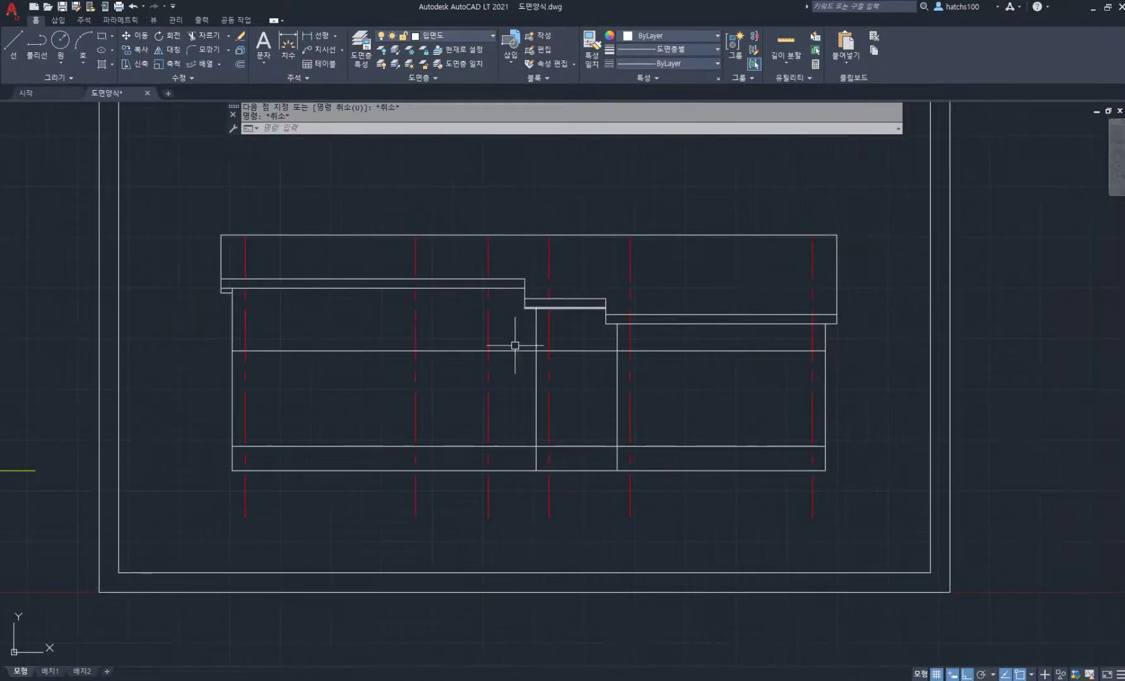
key("alt+Tab")
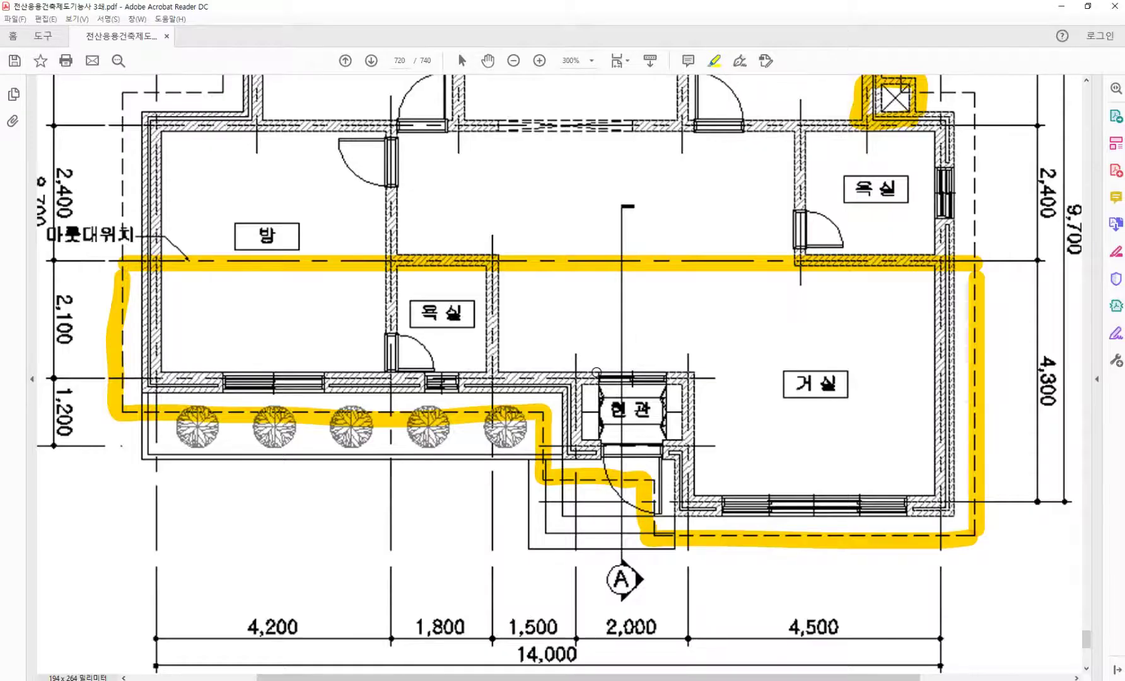
scroll(675, 557, "up", 1)
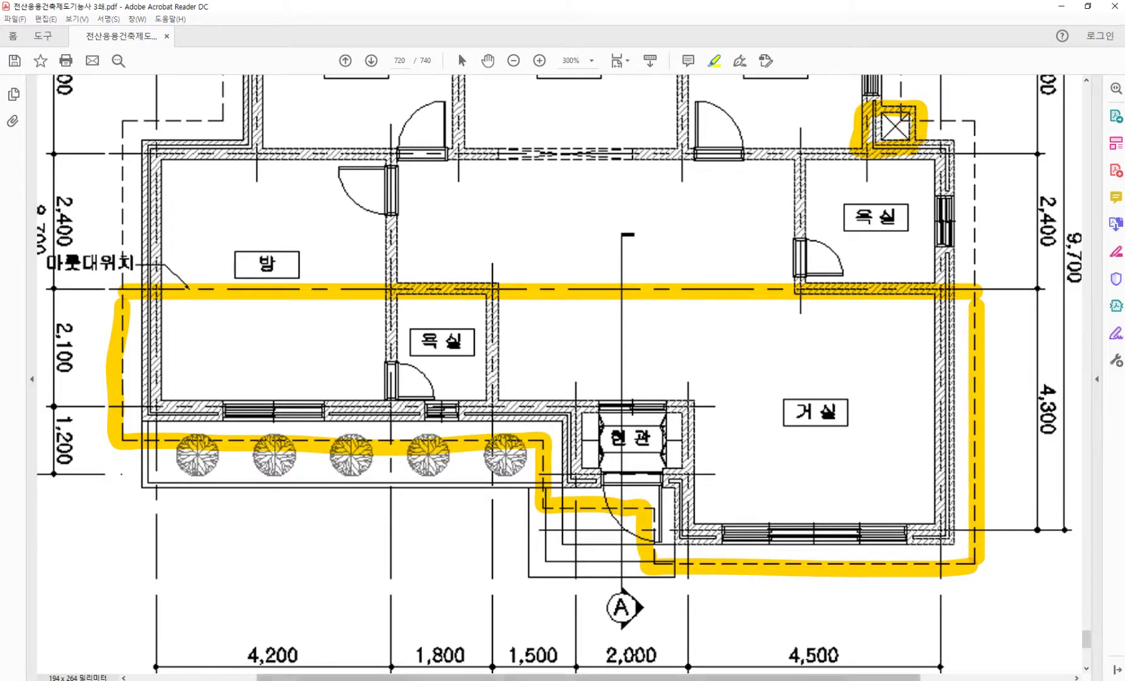
left_click(341, 680)
Back in AutoCAD, draw the entrance stair profile from the ground line rightward with three 150 risers and two 300 treads.
middle_click_drag(531, 465, 519, 442)
scroll(503, 443, "up", 6)
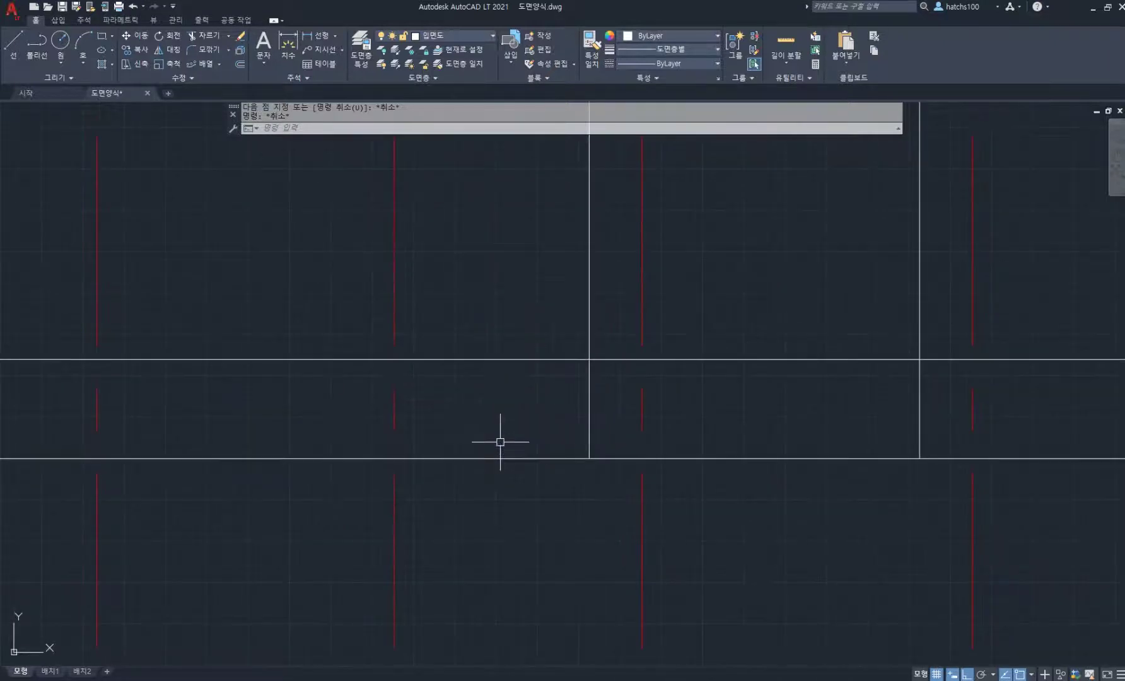
type("l")
key("Return")
left_click(482, 458)
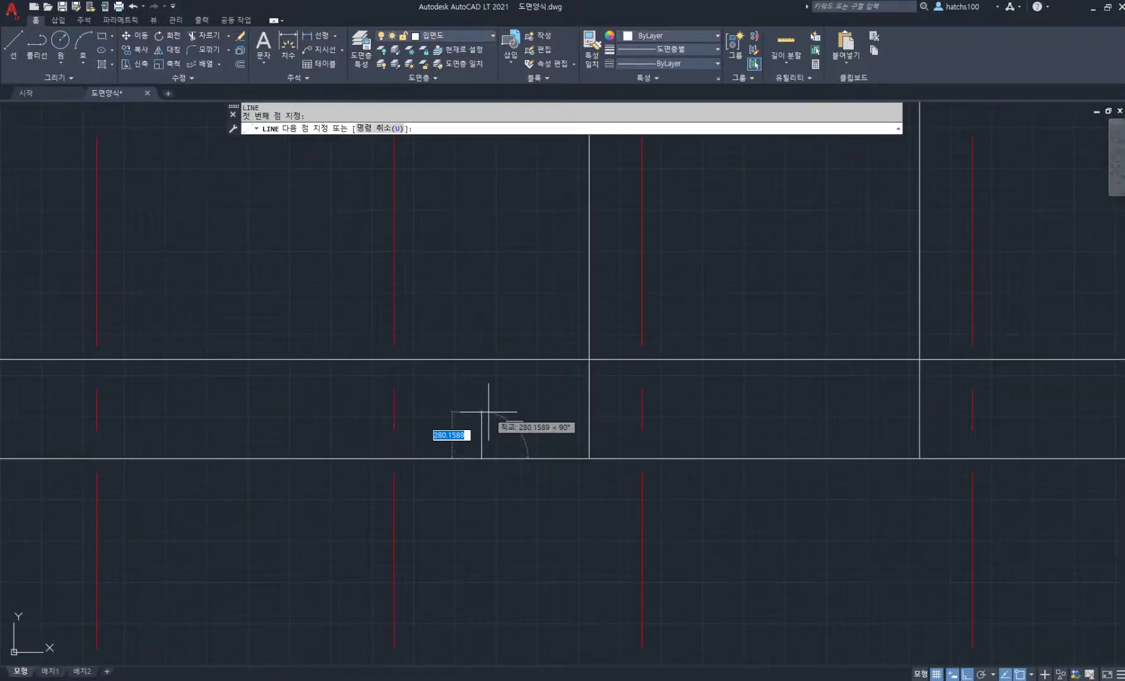
type("150")
key("Return")
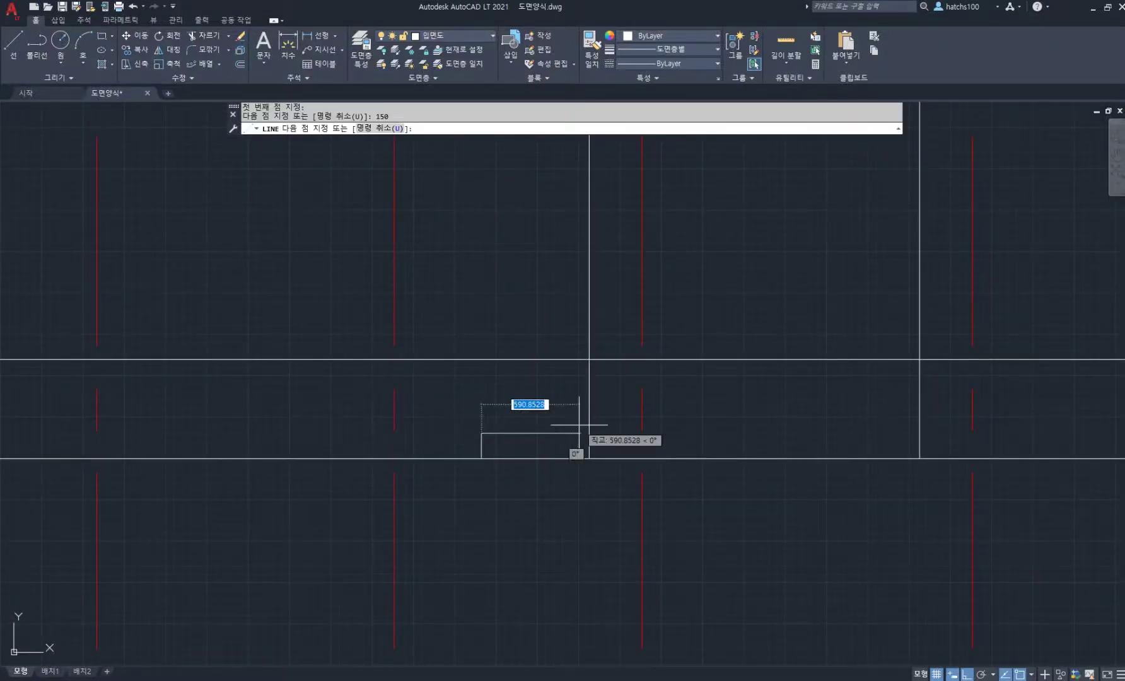
type("300")
key("Return")
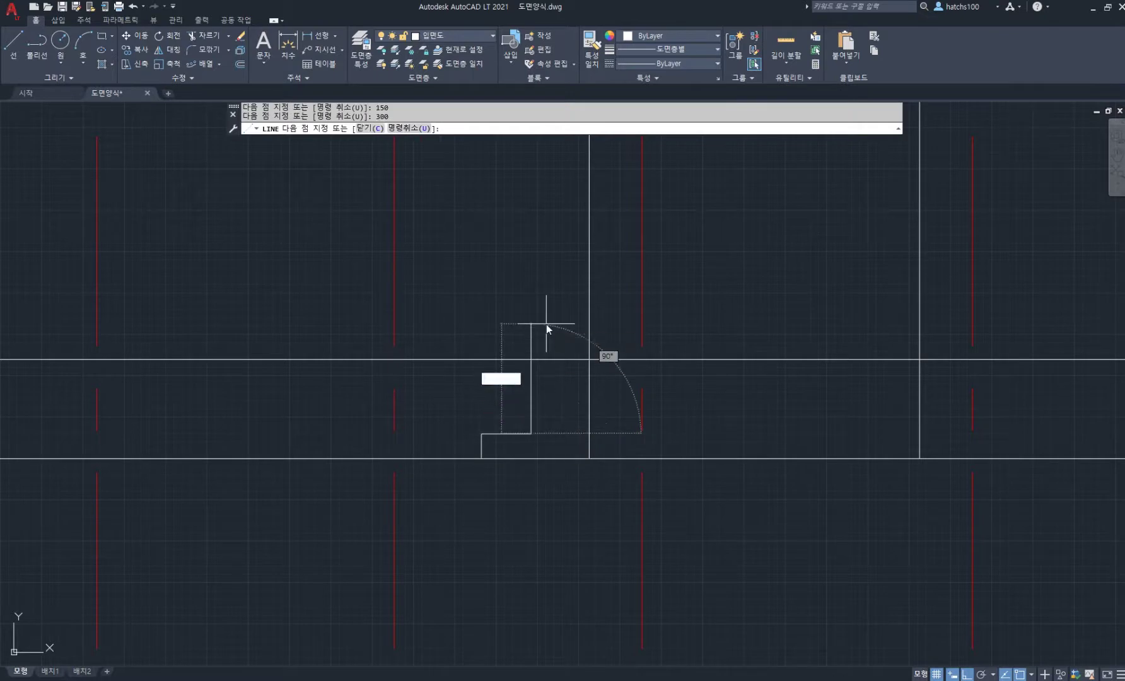
type("150")
key("Return")
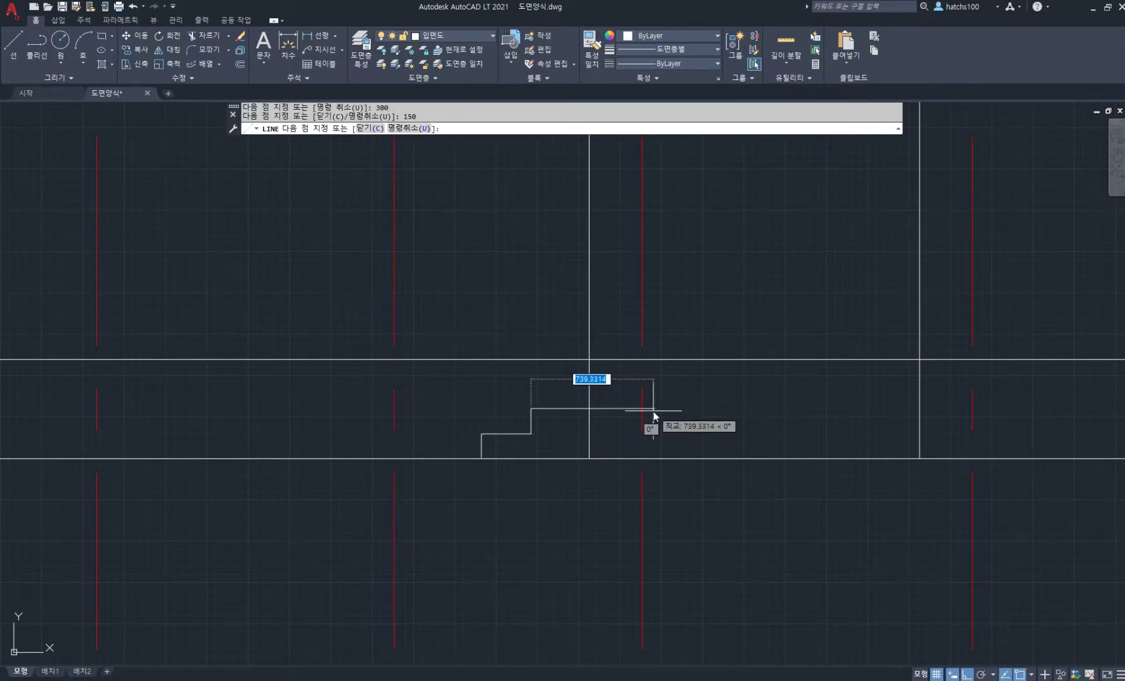
type("300")
key("Return")
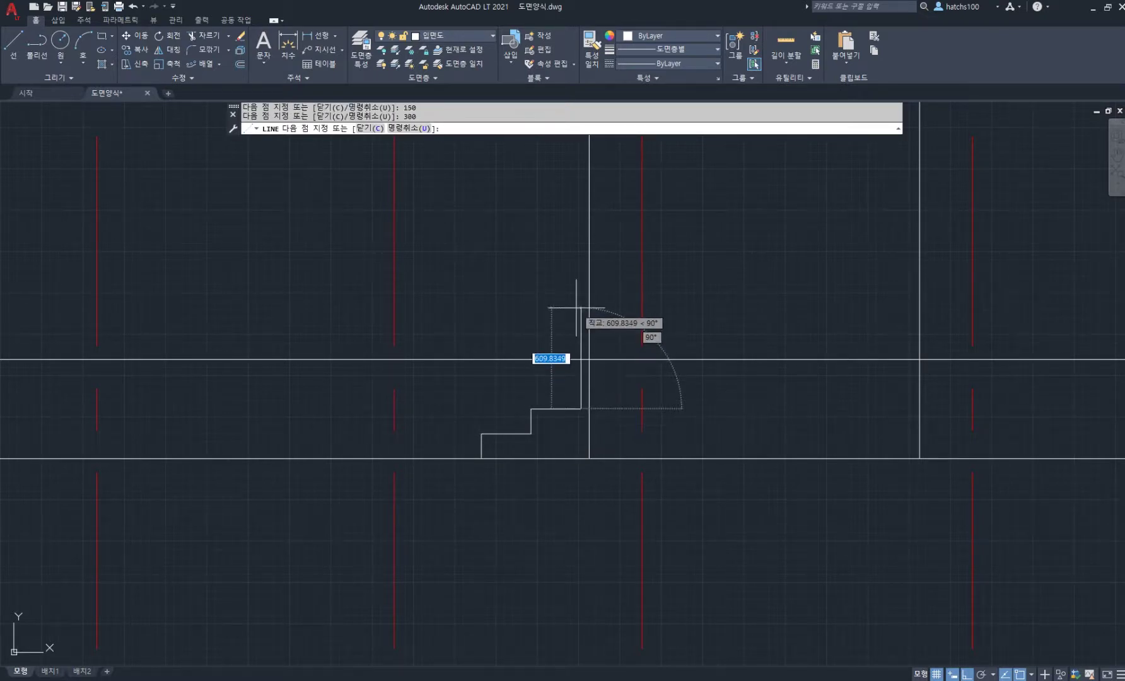
type("150")
key("Return")
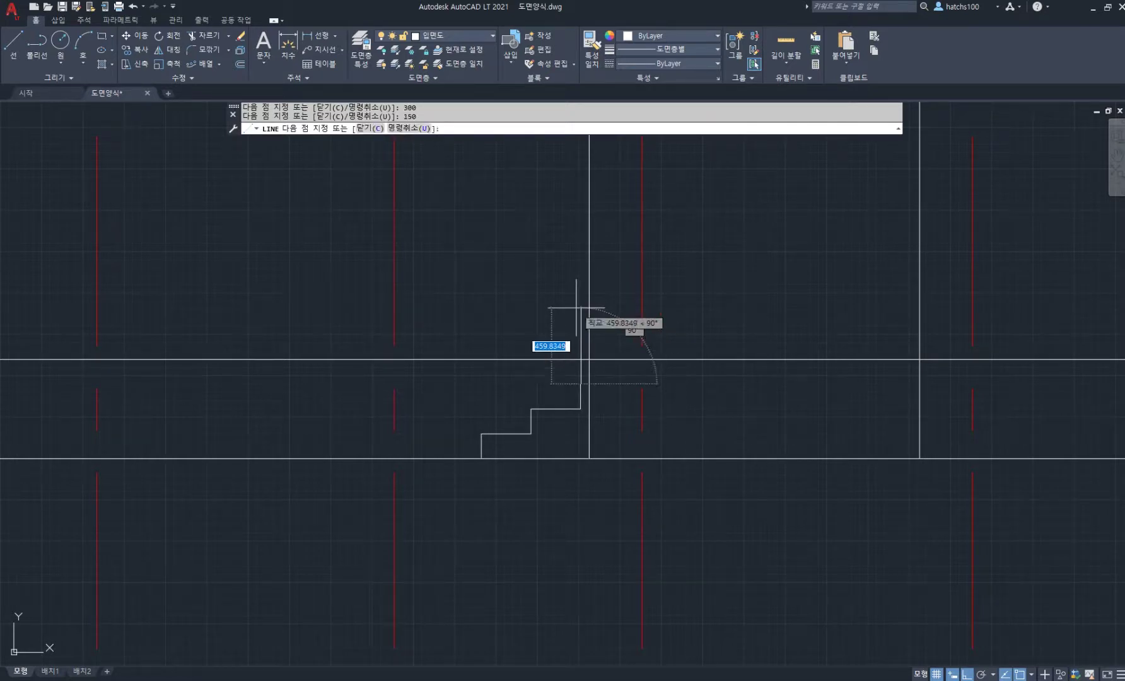
key("Return")
Move the stair profile horizontally so its top endpoint sits on the entrance's left wall line.
scroll(566, 421, "up", 2)
type("m")
key("Return")
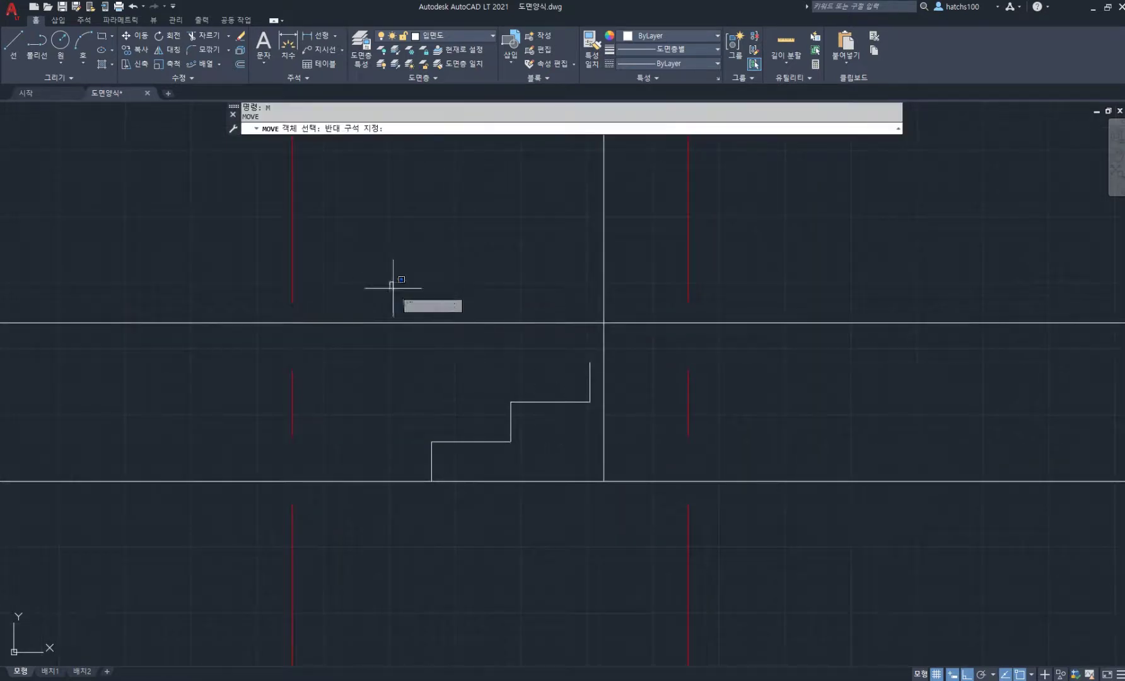
left_click(390, 282)
left_click(693, 593)
key("Return")
left_click(590, 362)
left_click(602, 362)
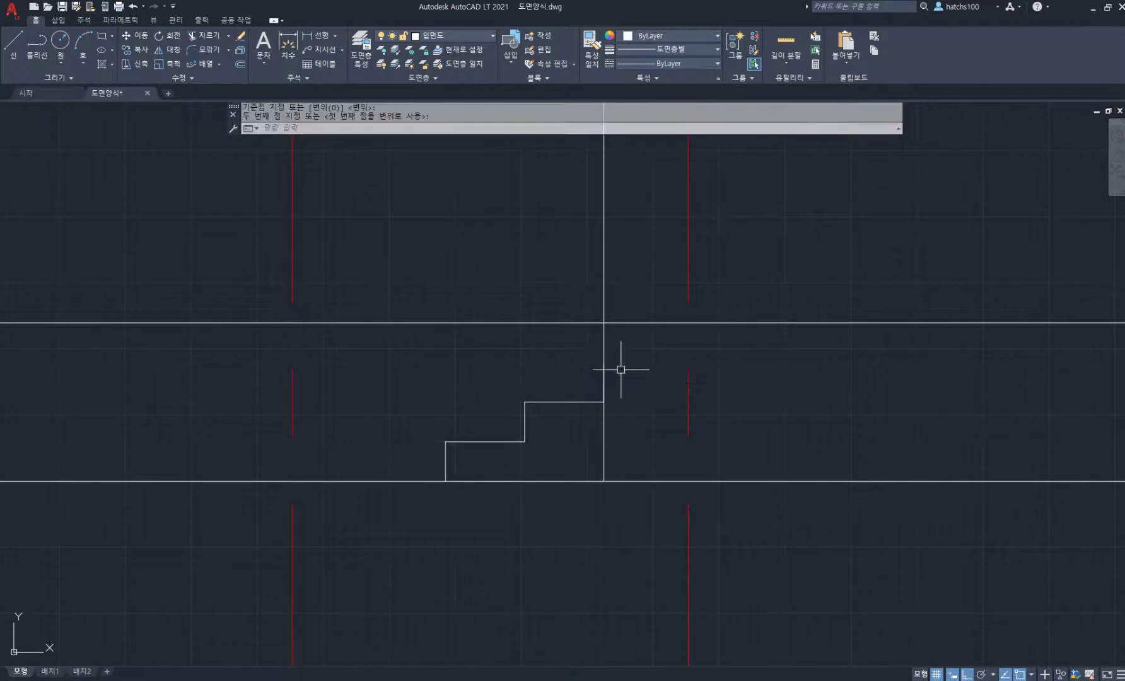
Shorten the lower end of the entrance's left wall line so it ends at the stair profile.
middle_click_drag(743, 382, 571, 398)
left_click(435, 491)
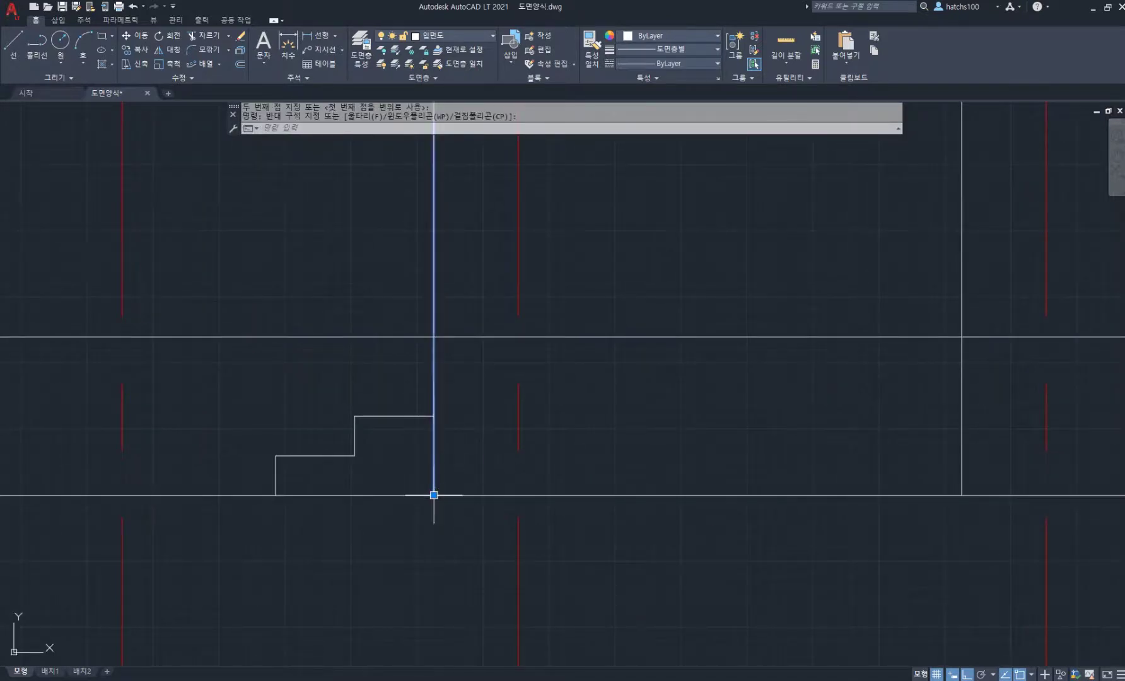
left_click(434, 495)
key("Escape")
key("Escape")
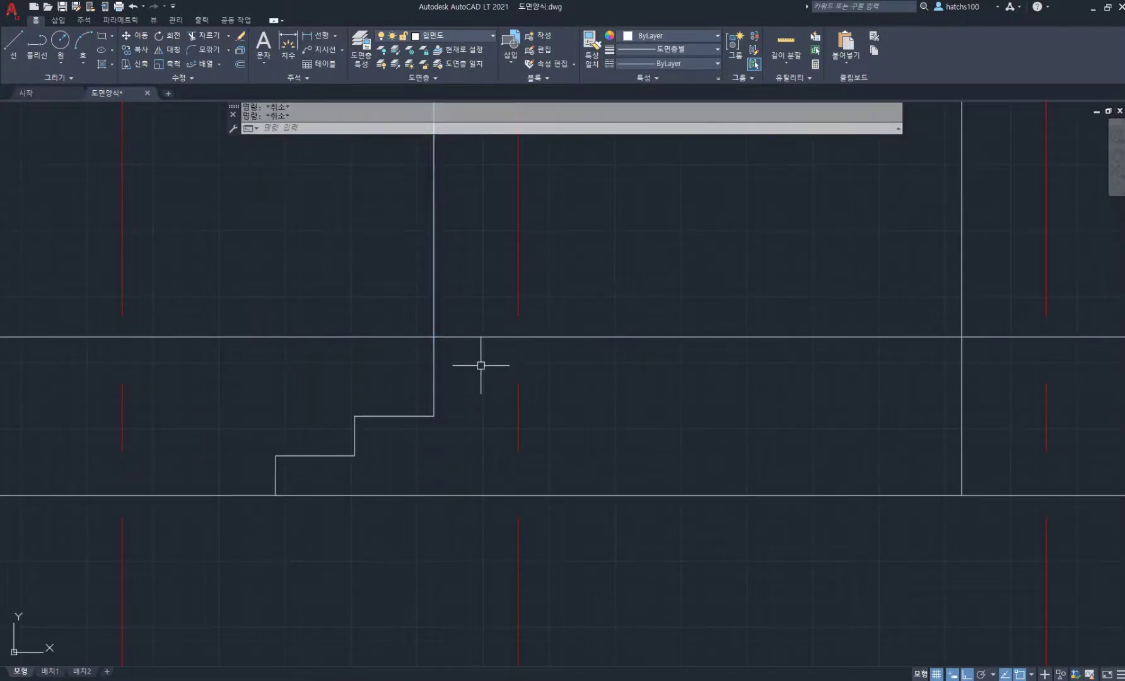
Draw a horizontal line from the top of the third riser to the entrance's right wall line.
type("l")
key("Return")
left_click(434, 377)
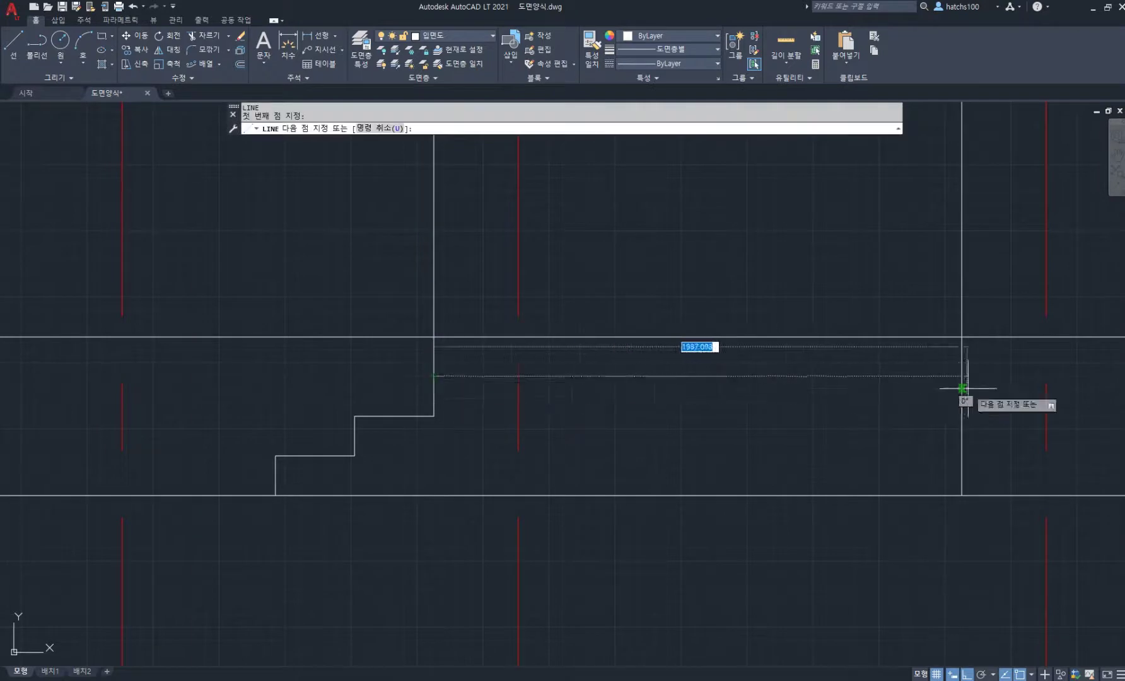
left_click(962, 376)
key("Return")
middle_click_drag(569, 435, 506, 432)
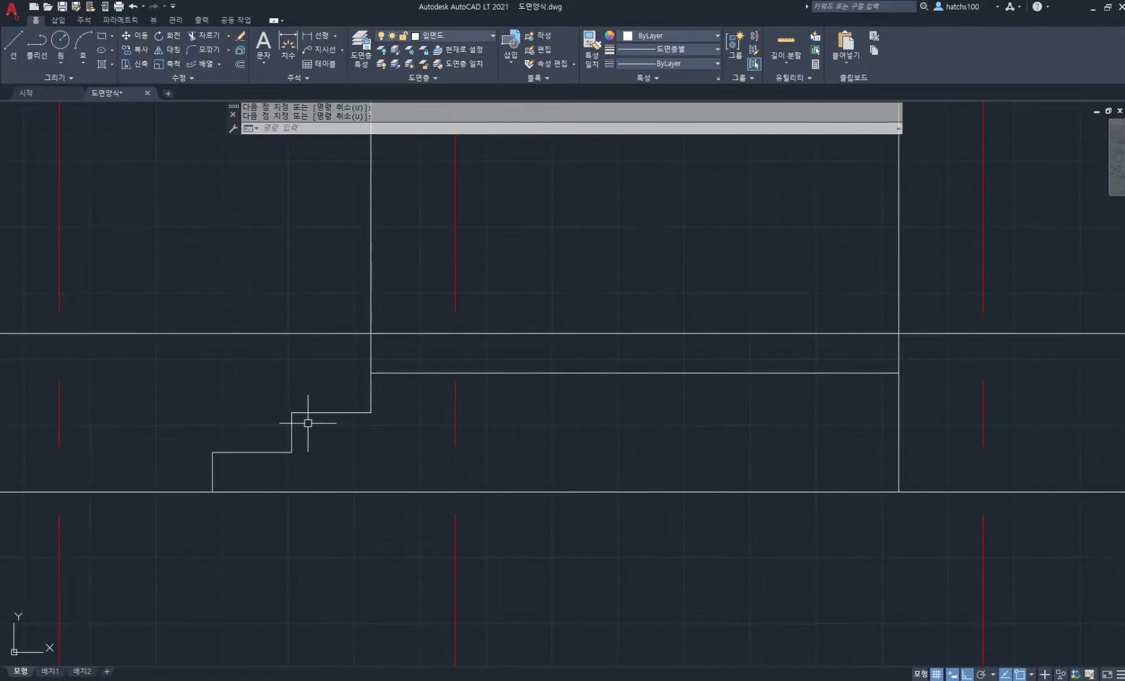
Draw horizontal lines from the inner ends of both stair treads to the entrance's right wall line.
key("Return")
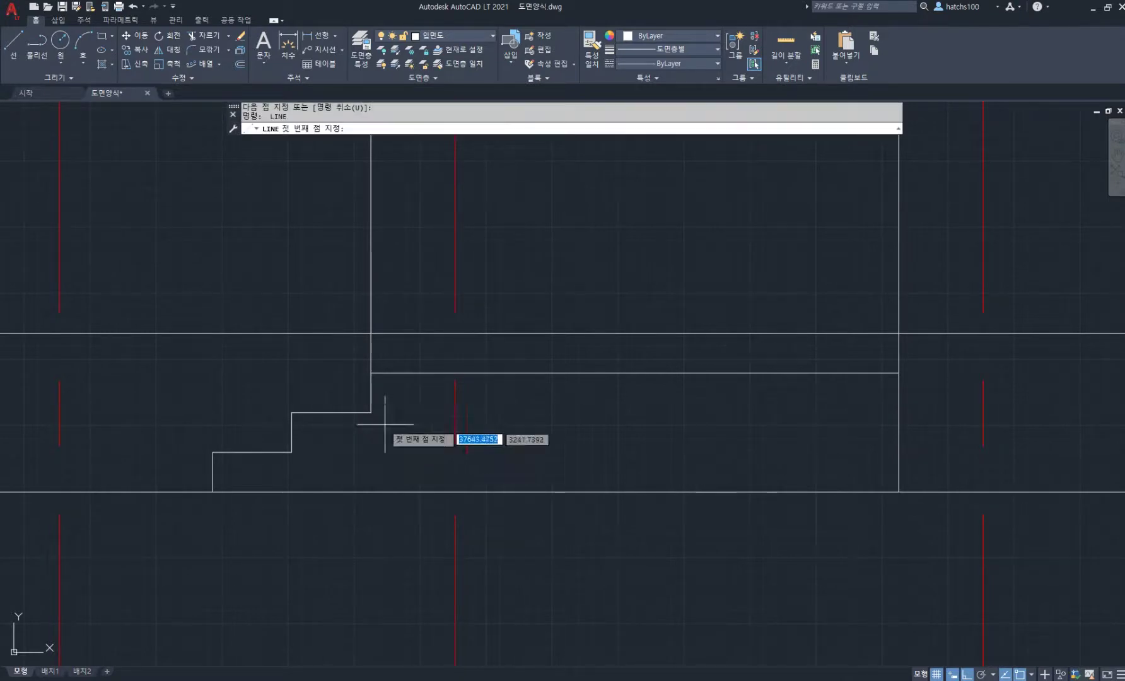
left_click(371, 412)
left_click(898, 413)
key("Return")
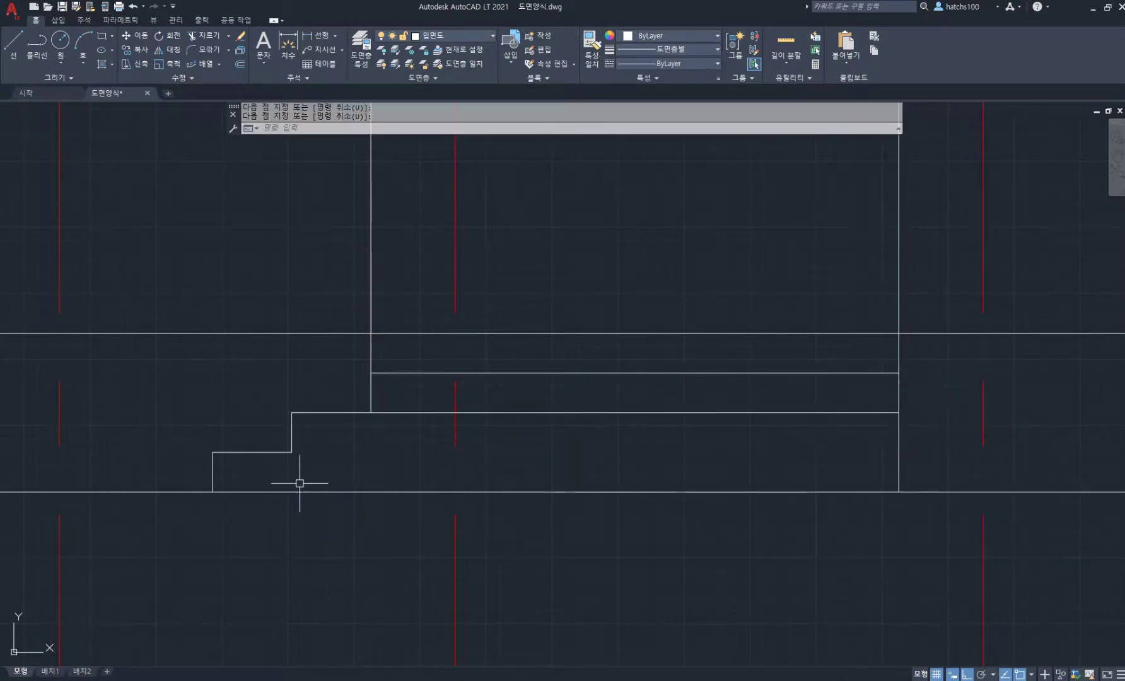
key("Return")
left_click(291, 453)
left_click(899, 452)
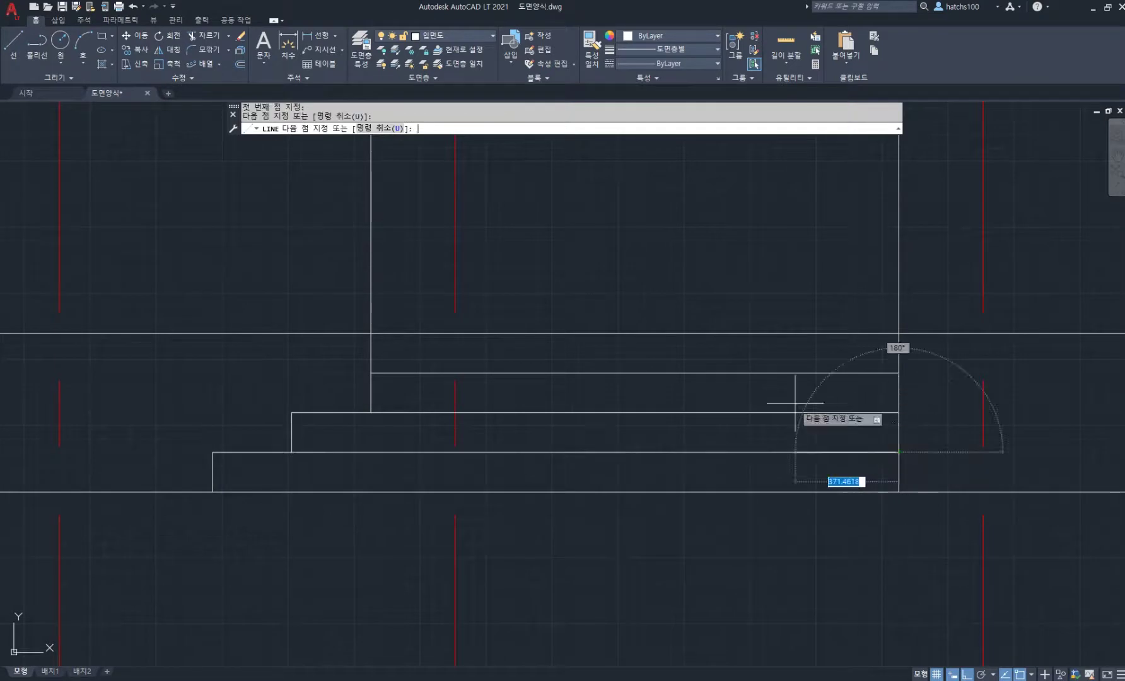
key("Return")
Check the front door's position in the entrance porch on the floor plan PDF.
scroll(571, 322, "down", 3)
middle_click_drag(575, 322, 638, 445)
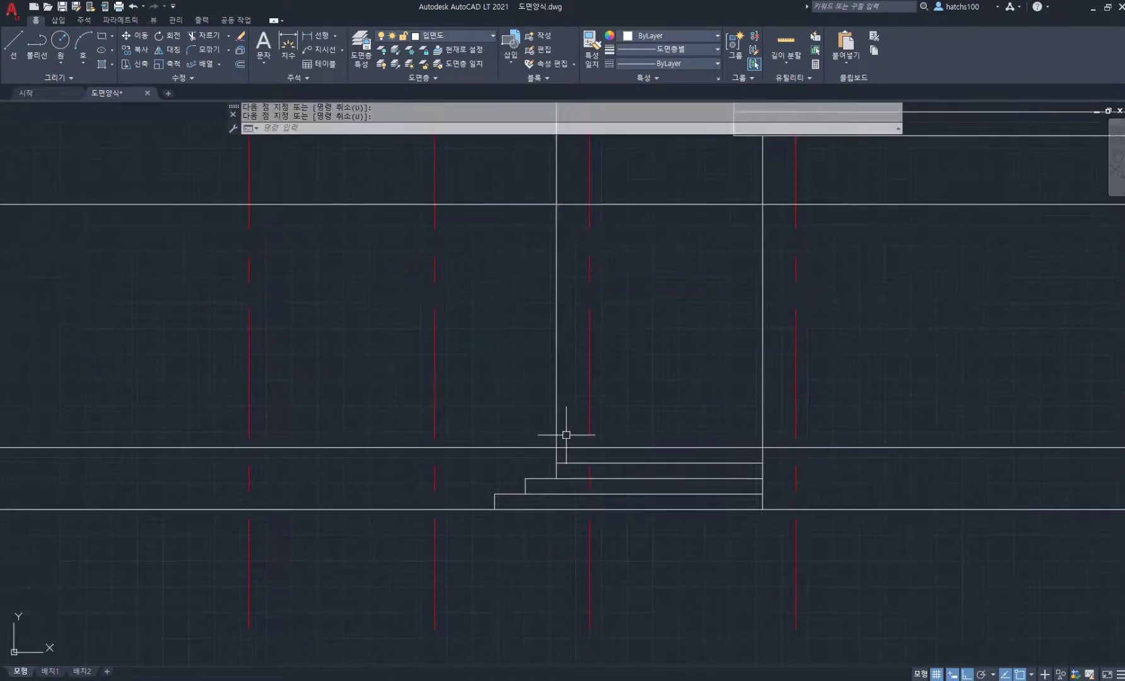
scroll(605, 341, "down", 2)
middle_click_drag(703, 331, 715, 391)
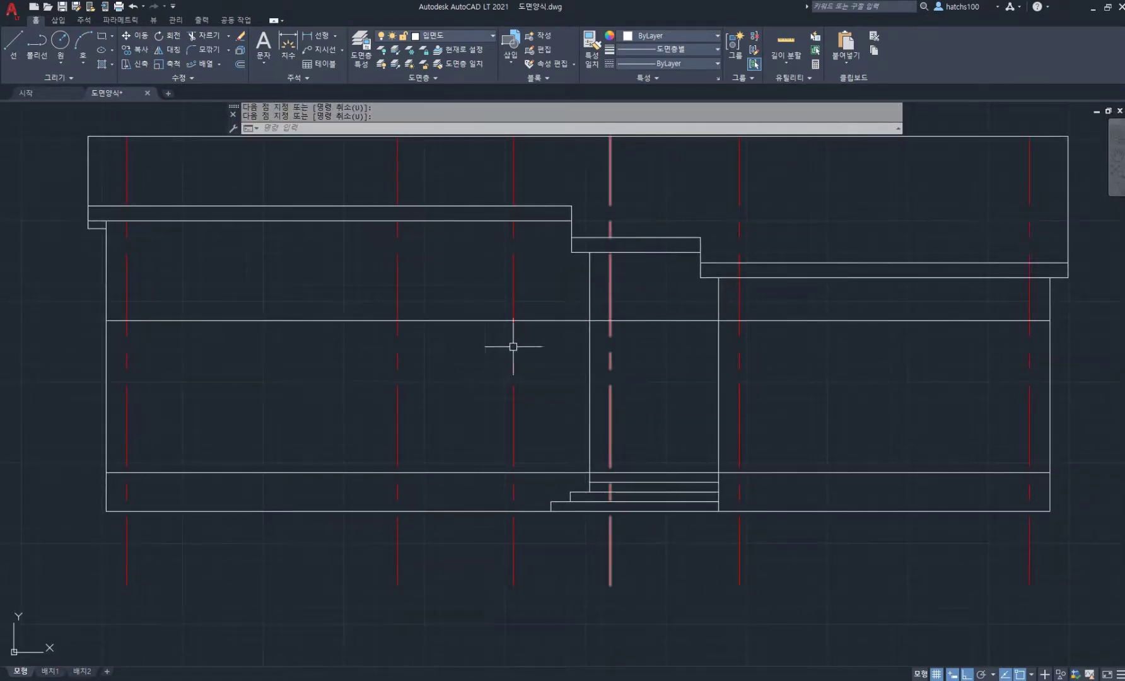
key("alt+Tab")
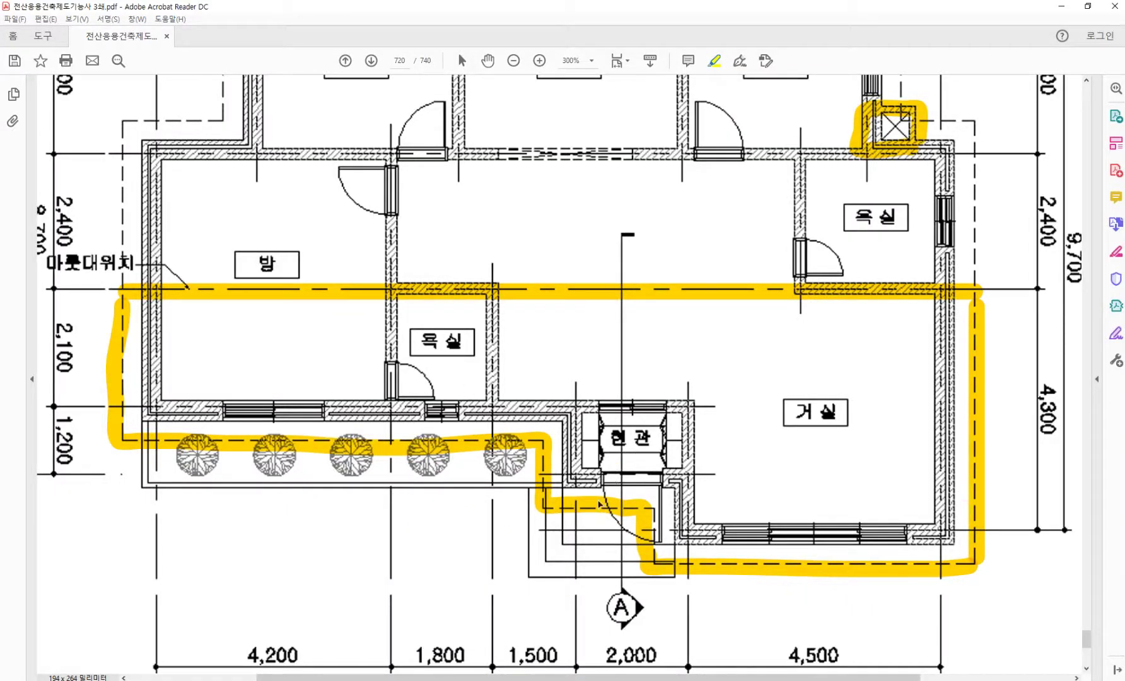
key("alt+Tab")
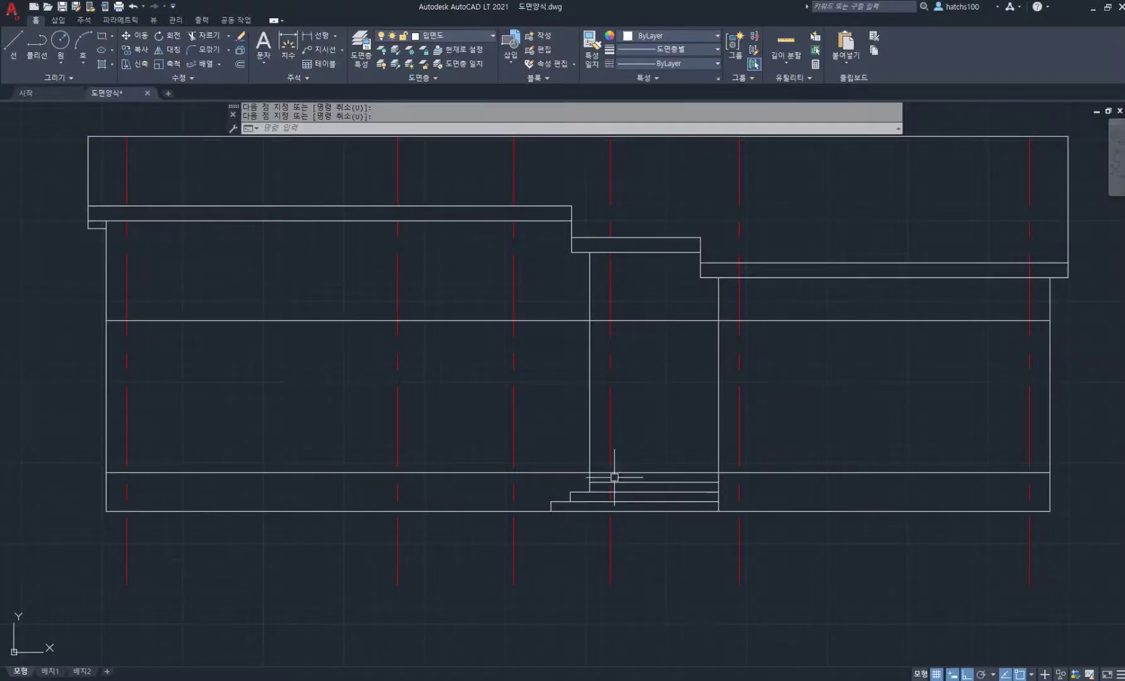
Draw the front door as a rectangle 1000 wide and 2100 high standing on the entrance's top step line, near its right wall.
scroll(650, 477, "up", 2)
key("Return")
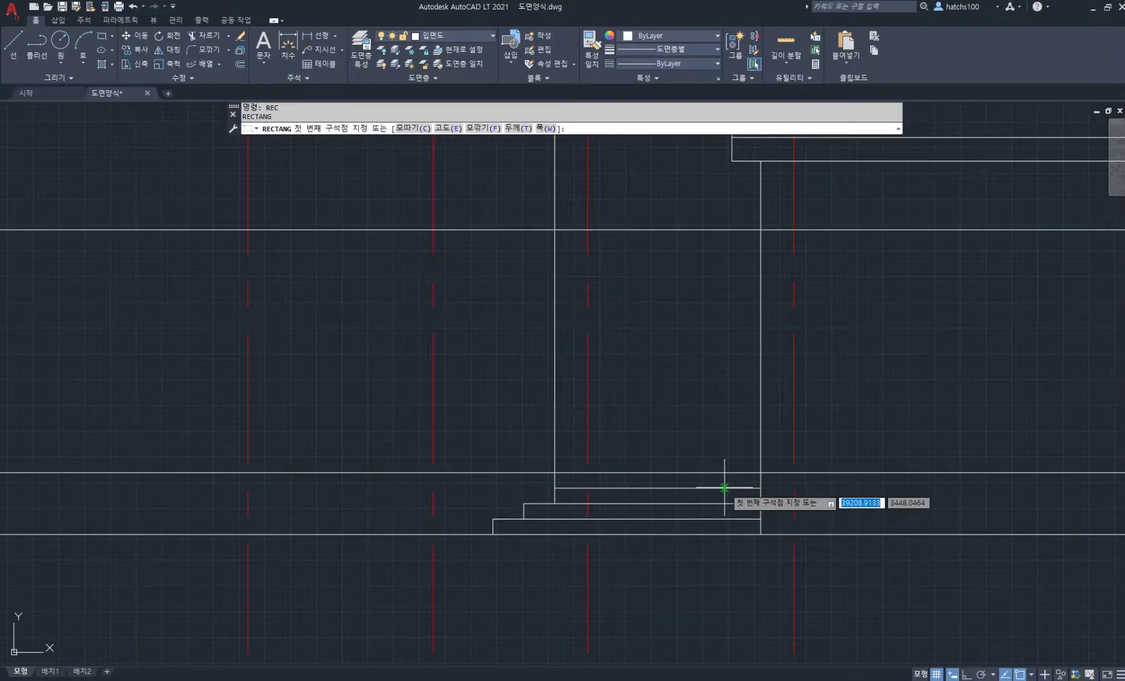
left_click(733, 488)
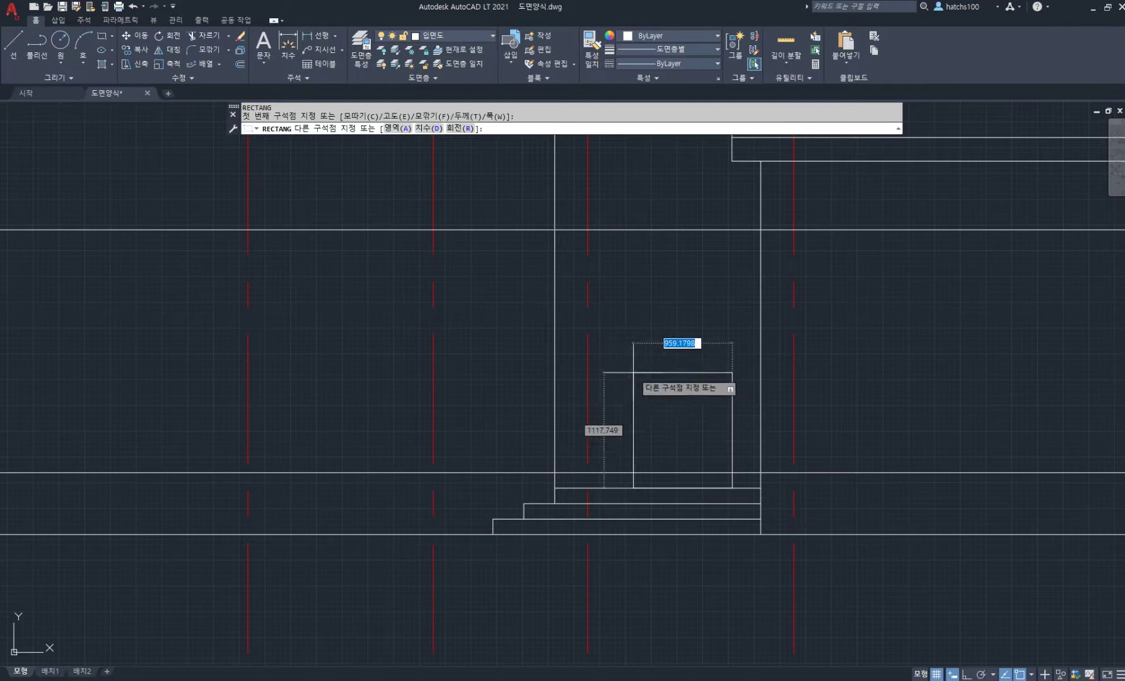
type("-1000")
key("Tab")
type("2100")
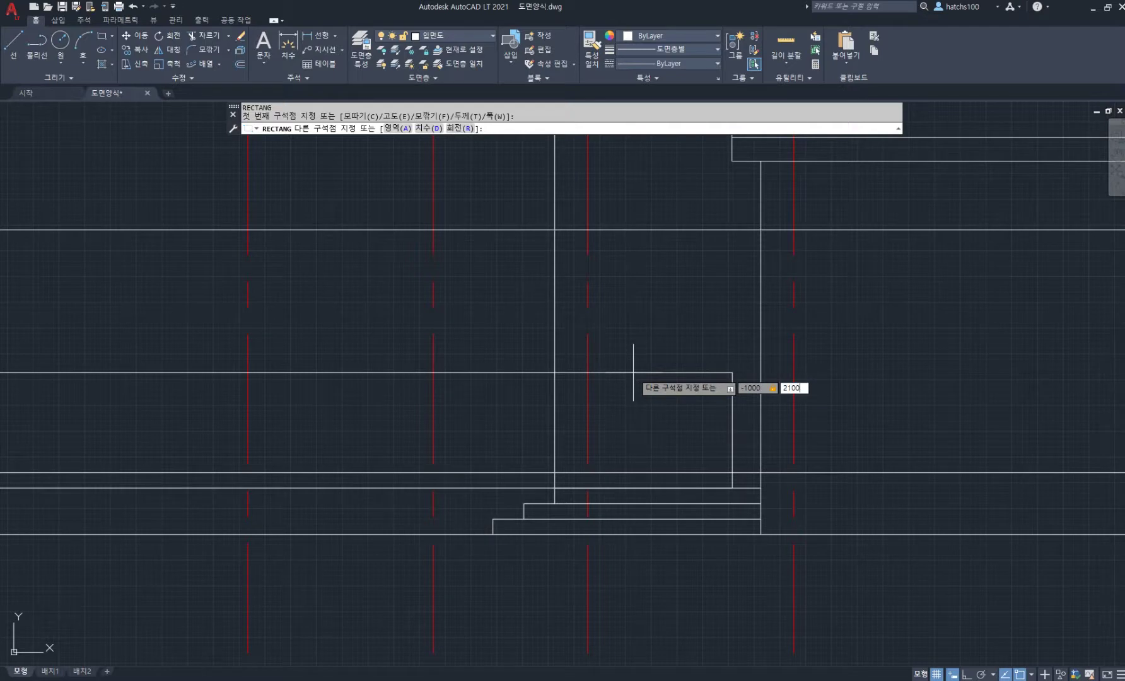
key("Return")
scroll(672, 315, "up", 3)
key("Escape")
key("Escape")
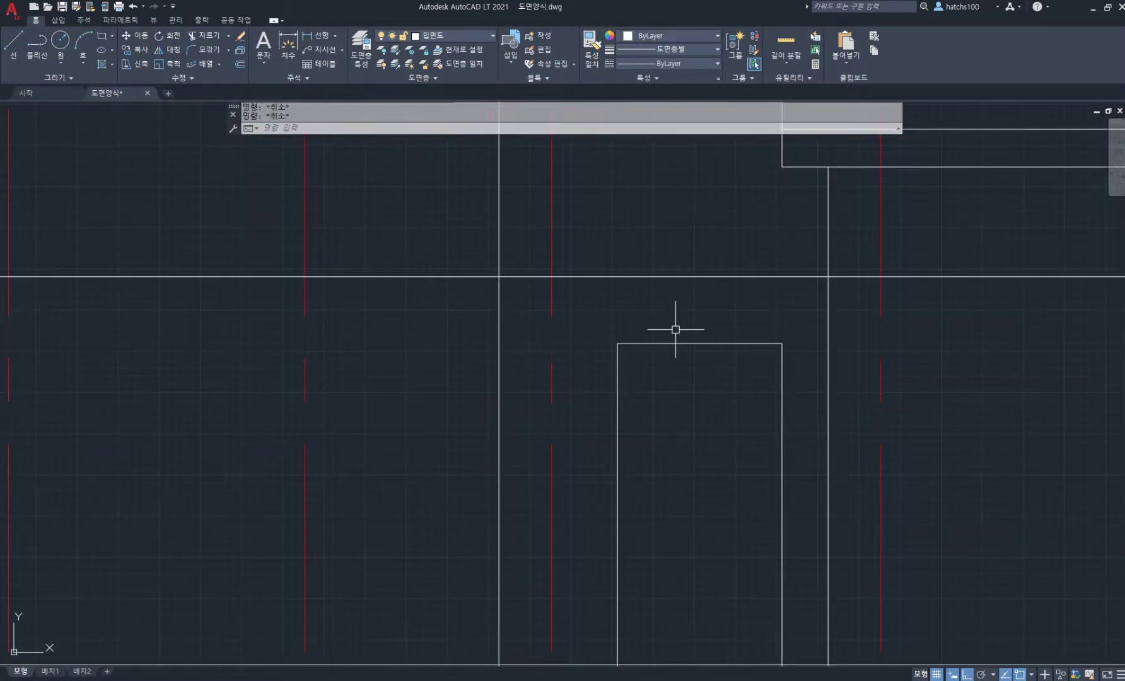
Draw a rectangle 1000 wide and about 236 high directly on top of the front door.
type("rec")
key("Return")
left_click(618, 343)
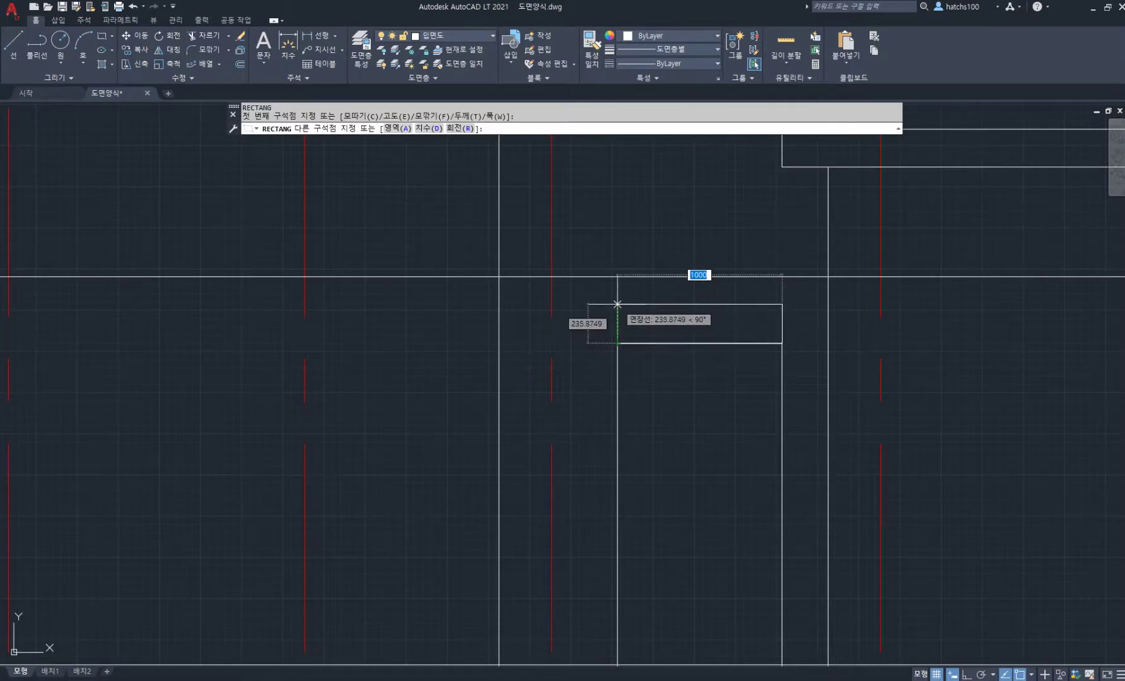
left_click(618, 304)
Stretch the top edge of the panel above the front door up to the upper horizontal level line.
left_click(700, 304)
left_click(700, 304)
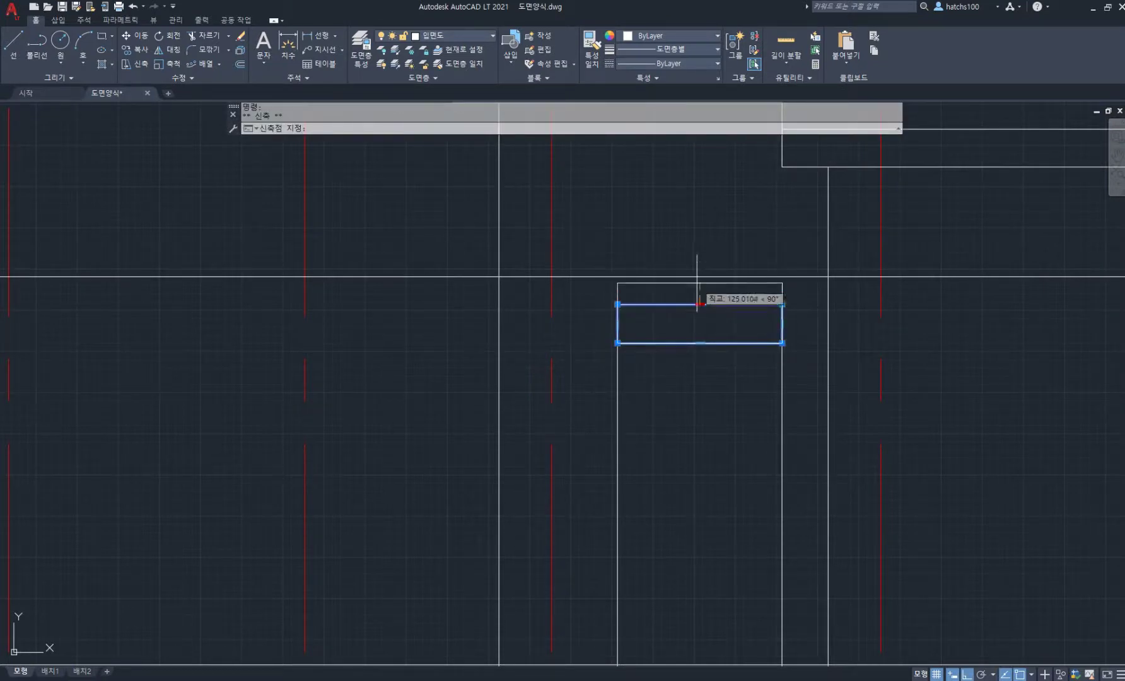
right_click(698, 295)
key("Escape")
key("Escape")
key("Escape")
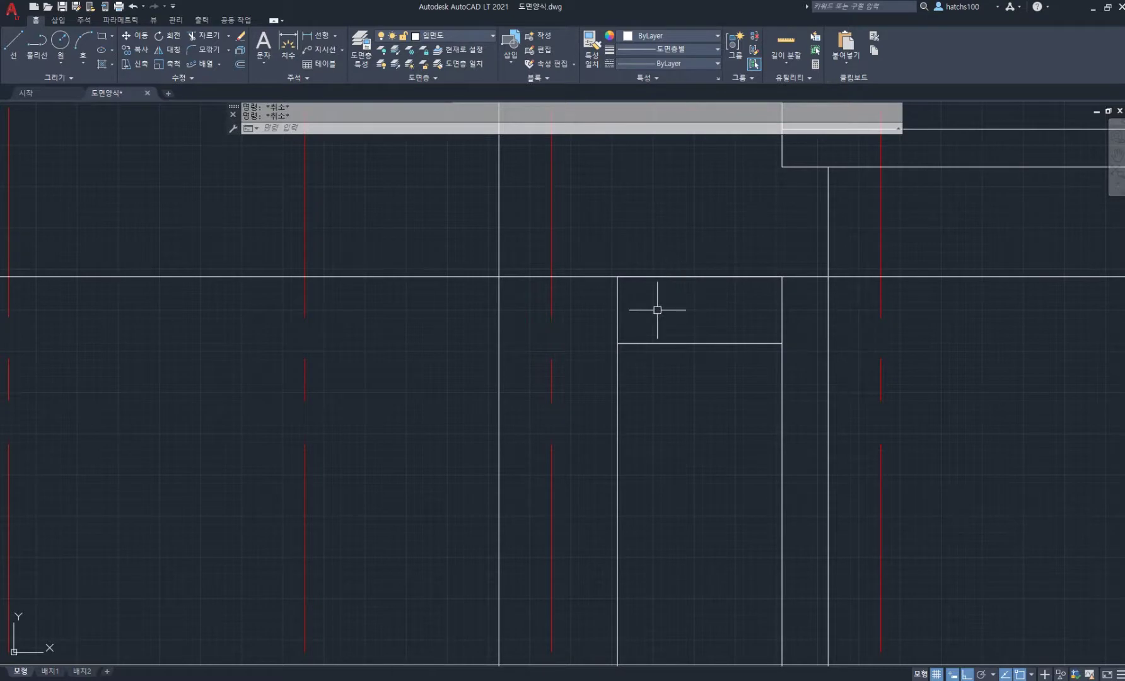
Check the height of the panel above the front door with the Distance tool.
type("di")
key("space")
left_click(665, 343)
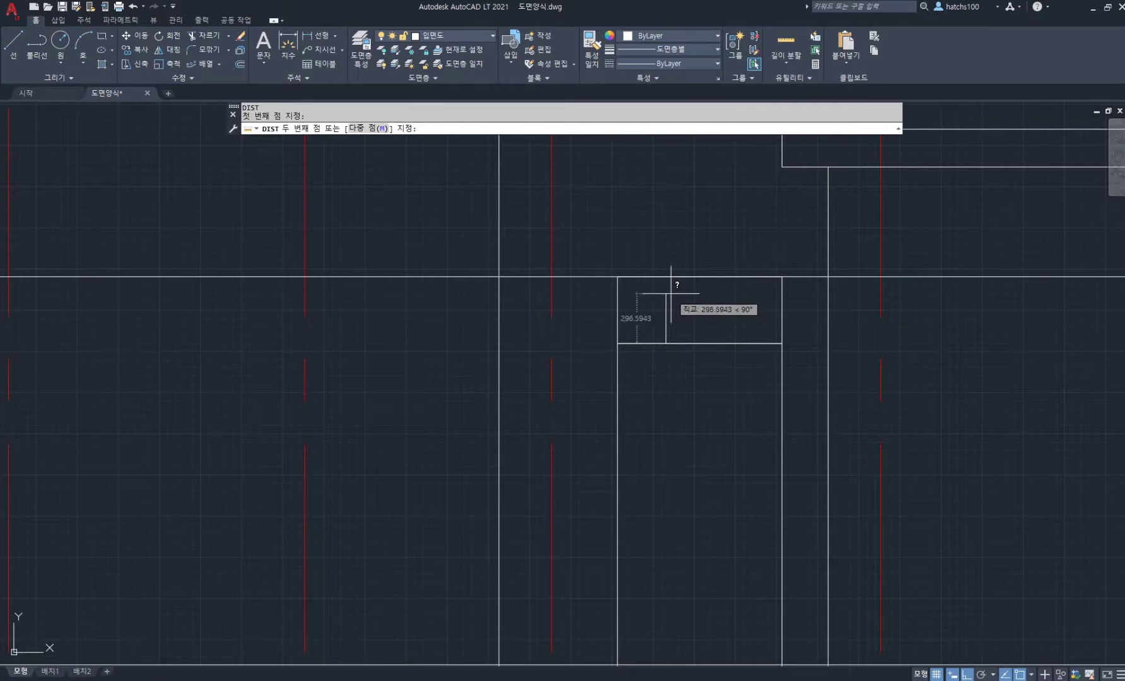
key("Escape")
key("Escape")
scroll(671, 293, "down", 2)
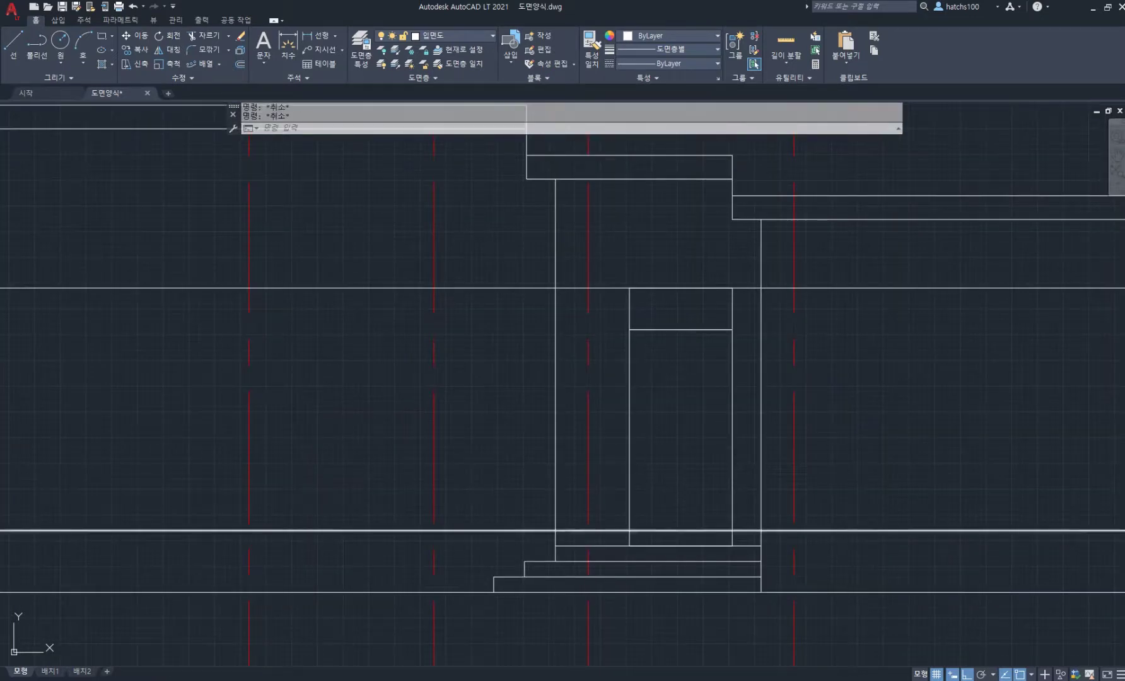
Trim away the part of the lower horizontal level line that crosses the front door.
type("tr")
key("space")
scroll(543, 363, "down", 2)
middle_click_drag(541, 365, 491, 378)
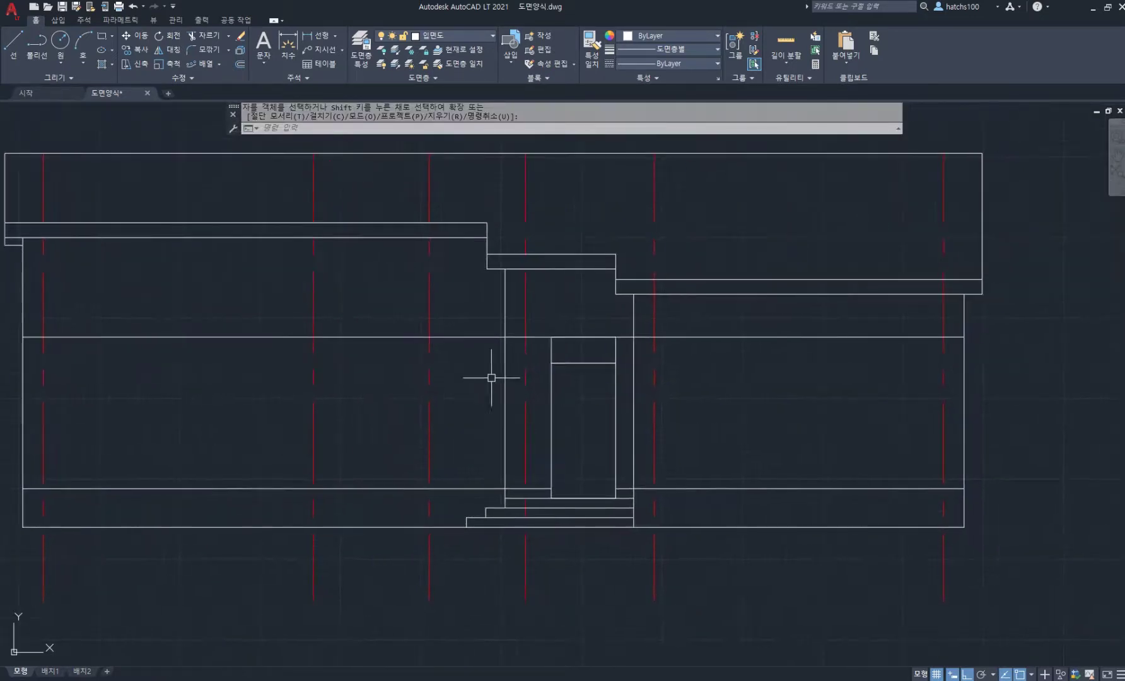
Check the living-room window on the floor plan PDF and gauge a suitable width on the elevation's right-hand wall.
key("alt+Tab")
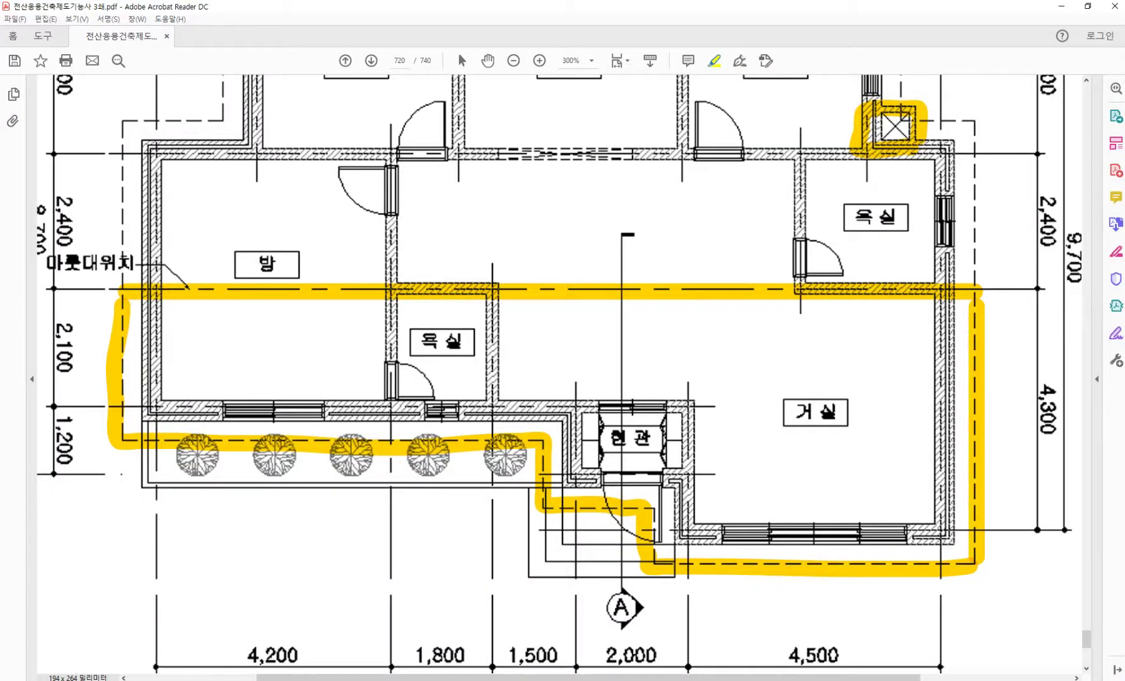
key("alt+Tab")
middle_click_drag(709, 451, 622, 455)
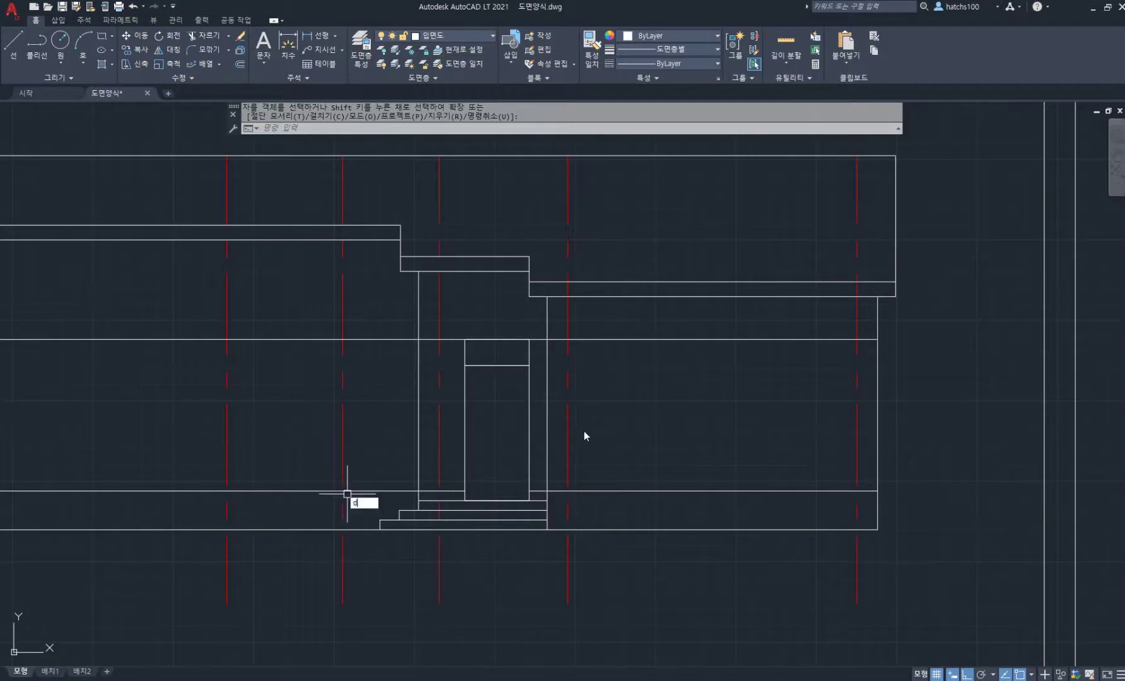
type("di")
key("space")
left_click(598, 387)
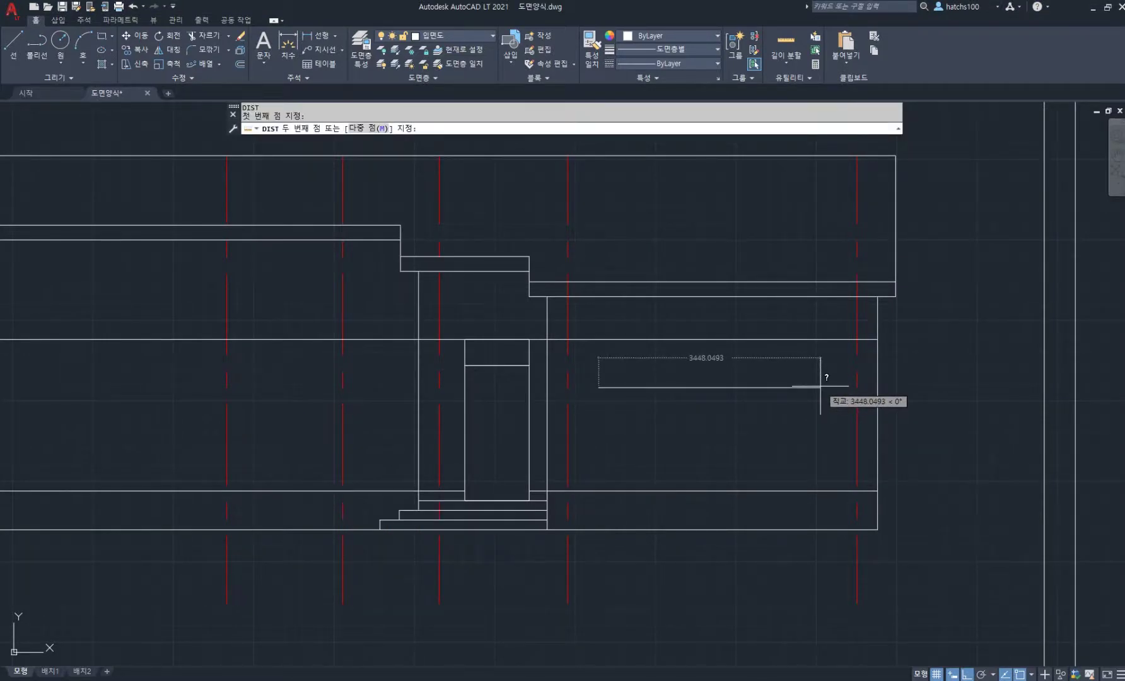
key("Escape")
key("Escape")
Draw the living-room window as a rectangle 3300 wide and 2355 high standing on the right-hand wall's lower level line.
middle_click_drag(672, 413, 648, 394)
type("rec")
key("space")
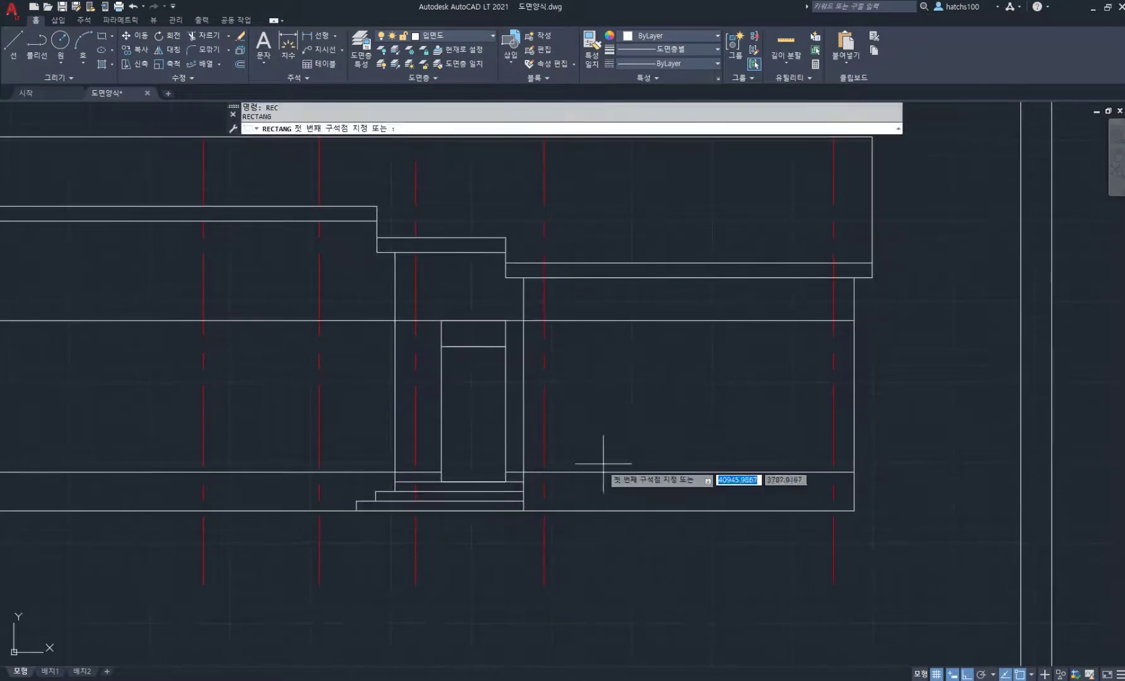
left_click(581, 473)
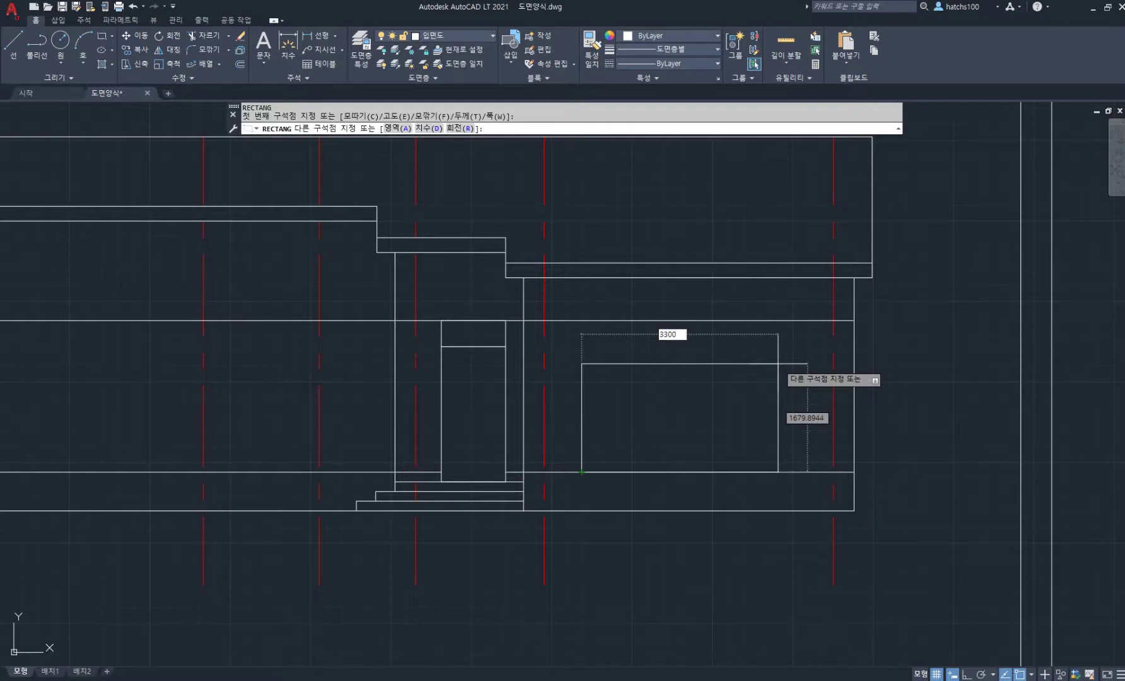
key("Tab")
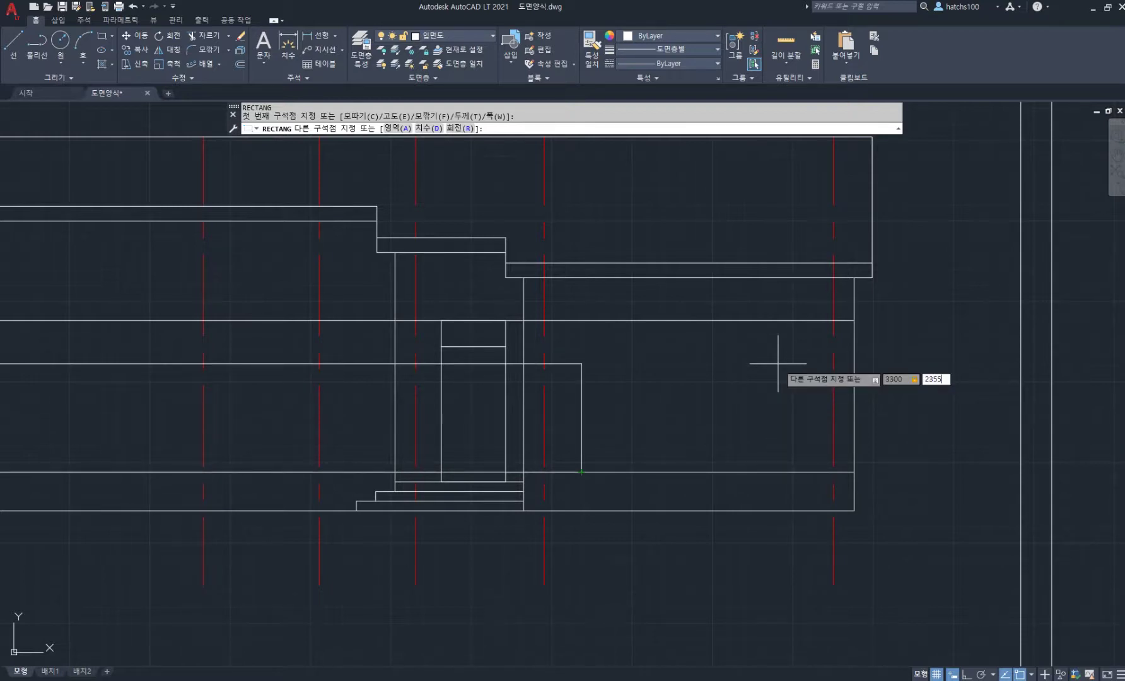
key("Return")
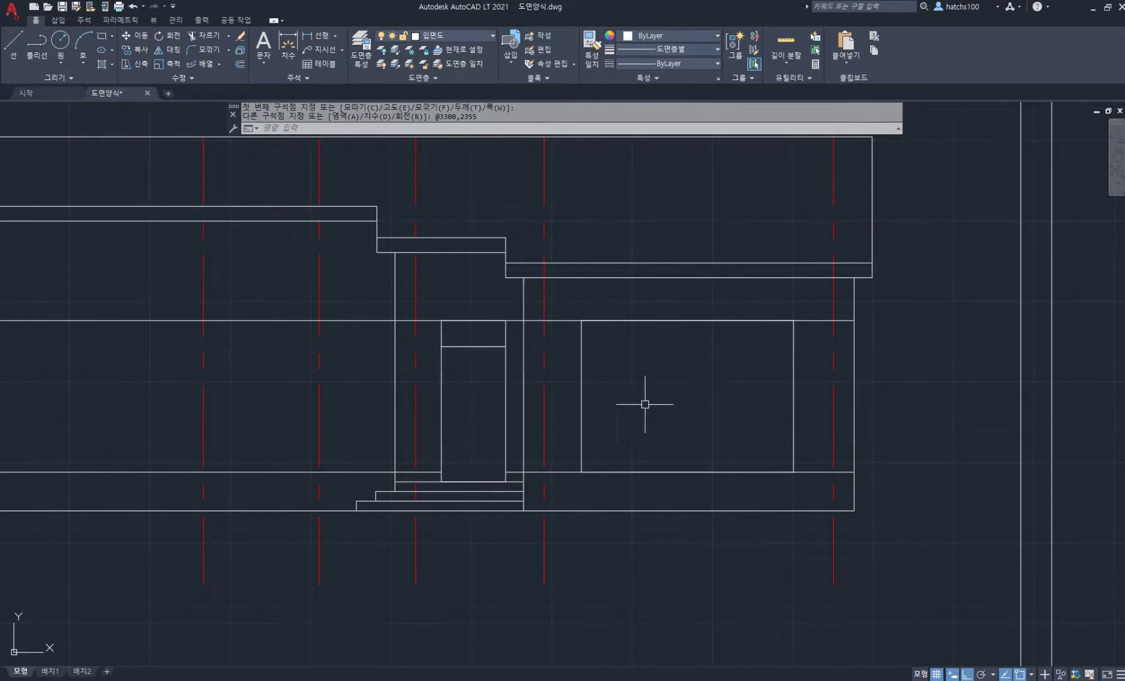
Draw a rectangle 1800 wide and 1200 high for the left-hand wall's window, standing on the upper level line.
middle_click_drag(616, 403, 685, 410)
middle_click_drag(515, 395, 630, 417)
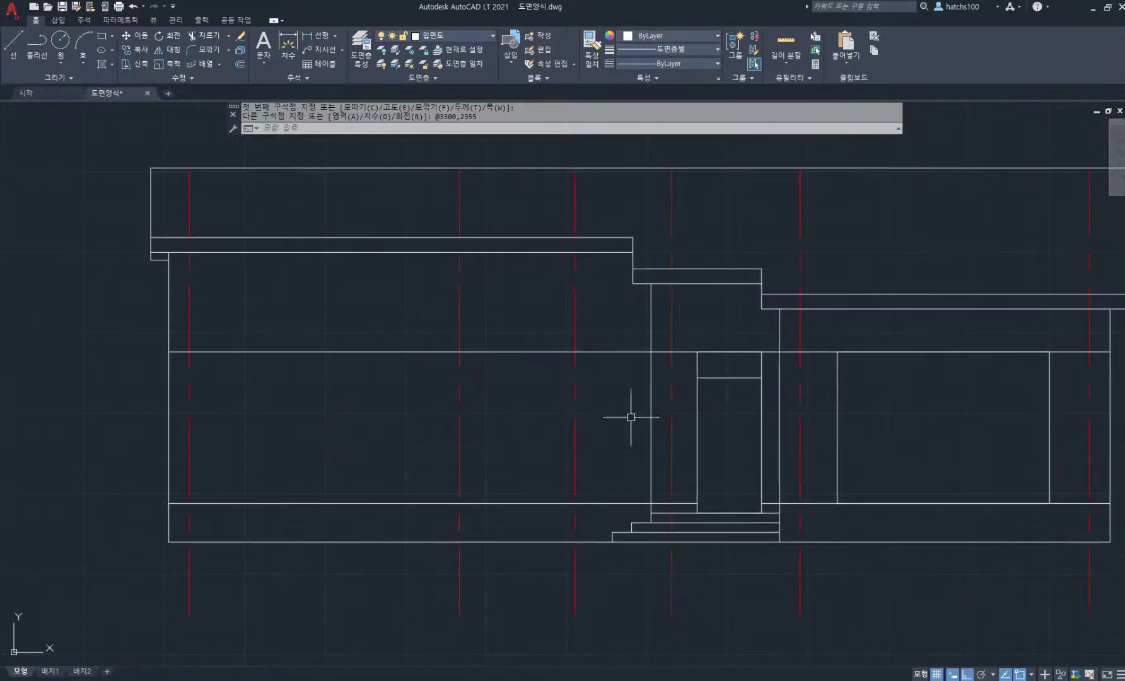
left_click(433, 679)
key("Return")
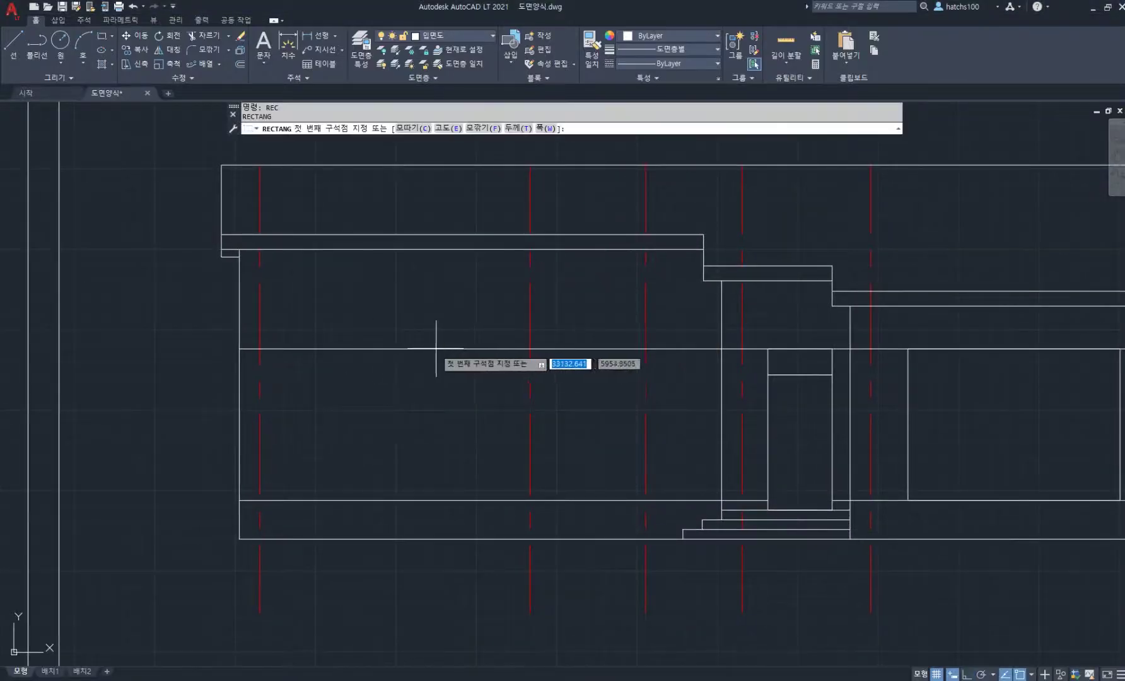
left_click(343, 349)
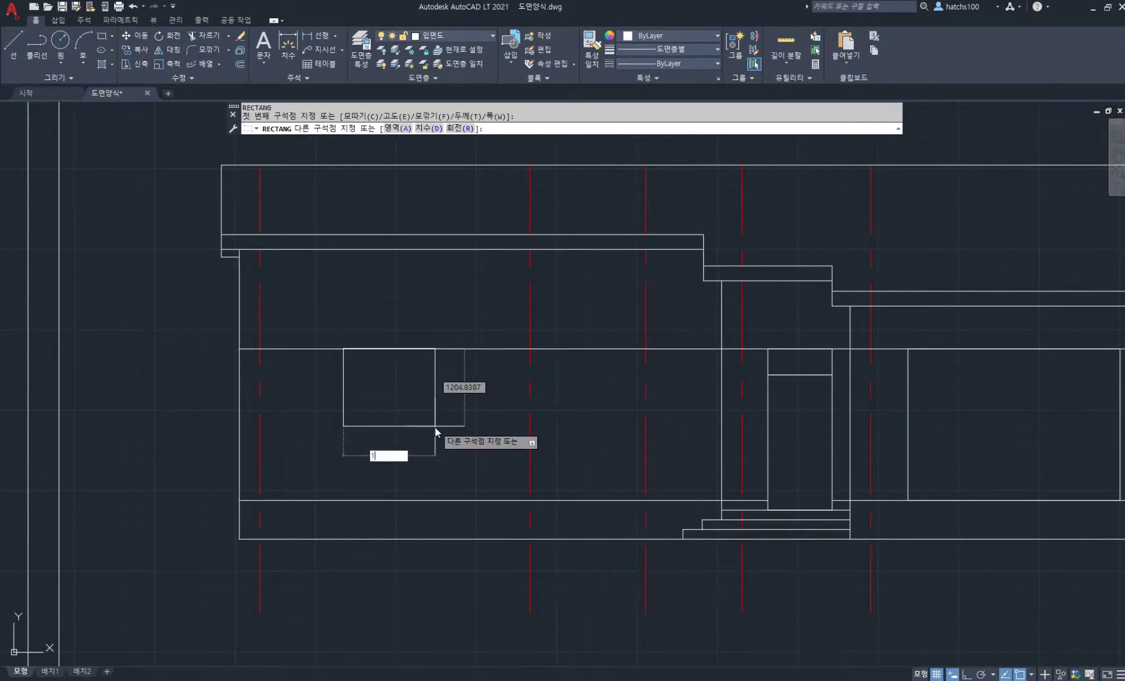
key("Tab")
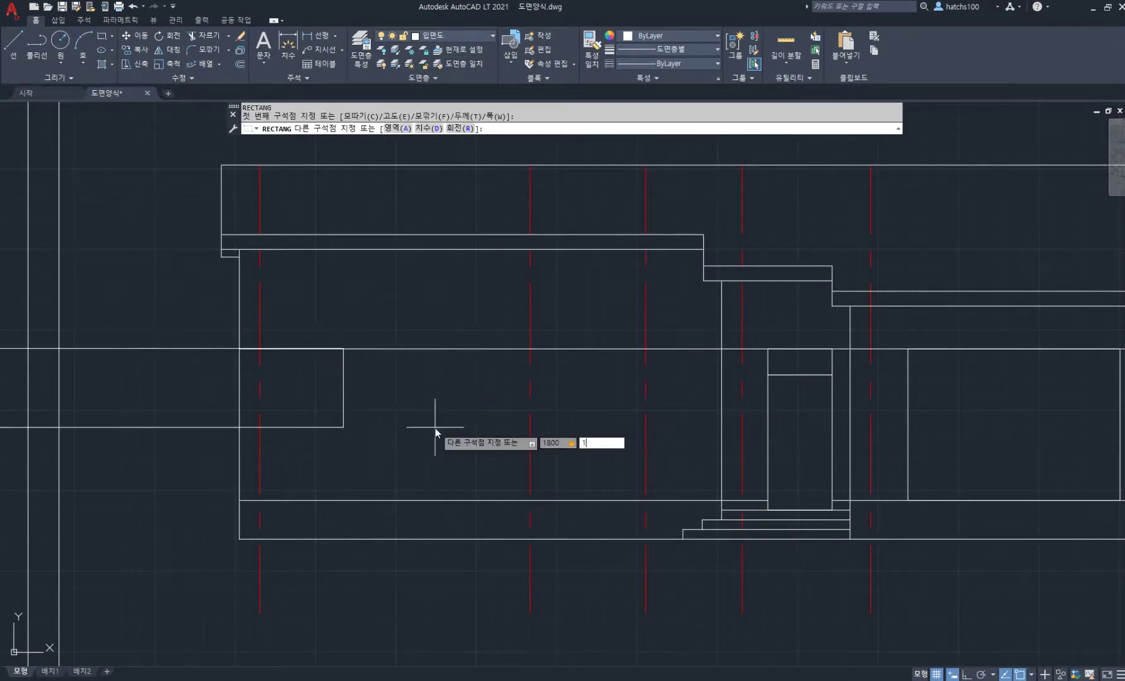
key("Return")
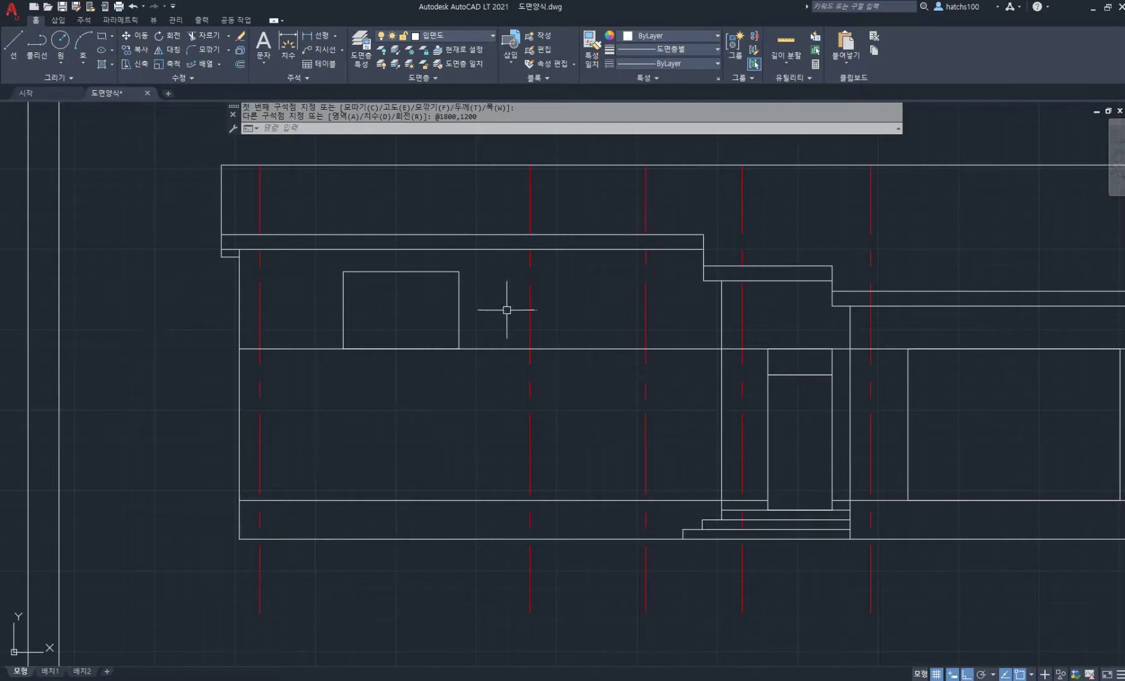
Move the 1800 by 1200 window straight down so its top edge lies on the upper level line.
type("m")
key("Return")
left_click(460, 309)
key("Return")
left_click(459, 272)
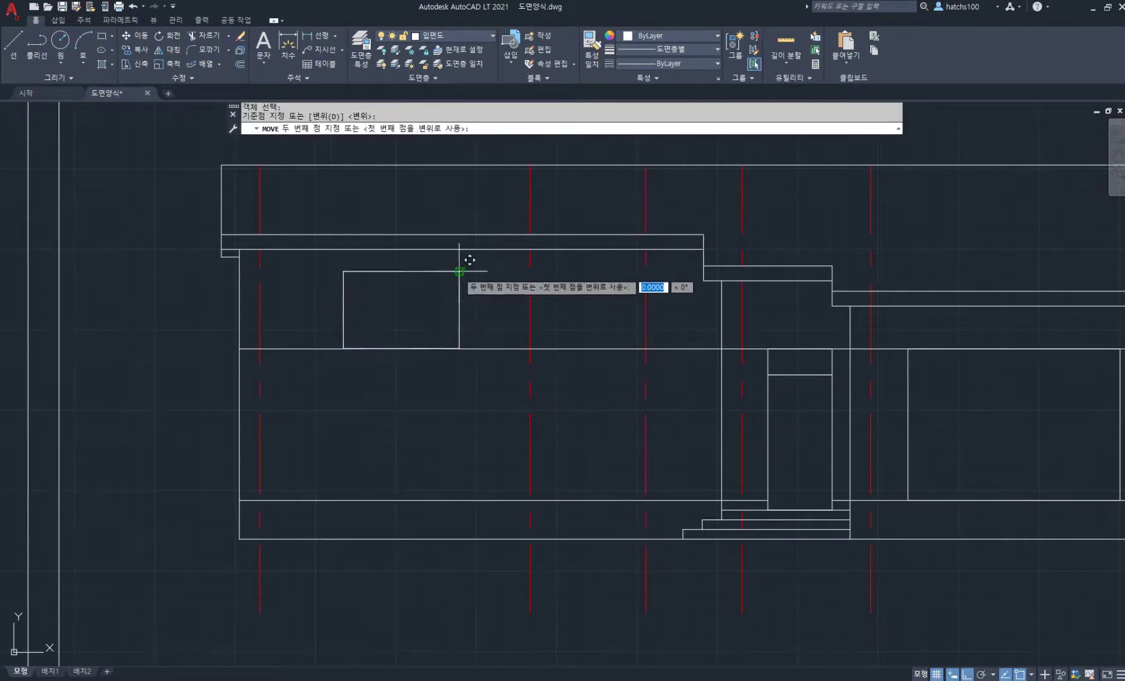
left_click(460, 349)
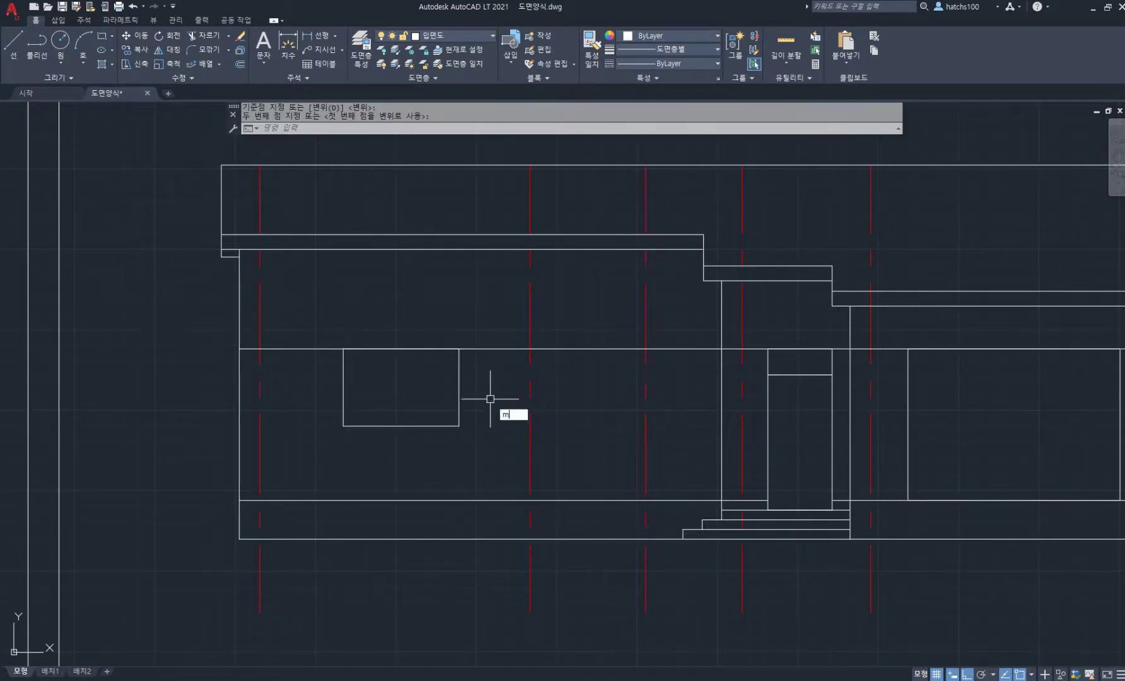
Move the 1800 by 1200 window horizontally about 210 to the left.
key("Return")
left_click(458, 395)
key("Return")
left_click(492, 447)
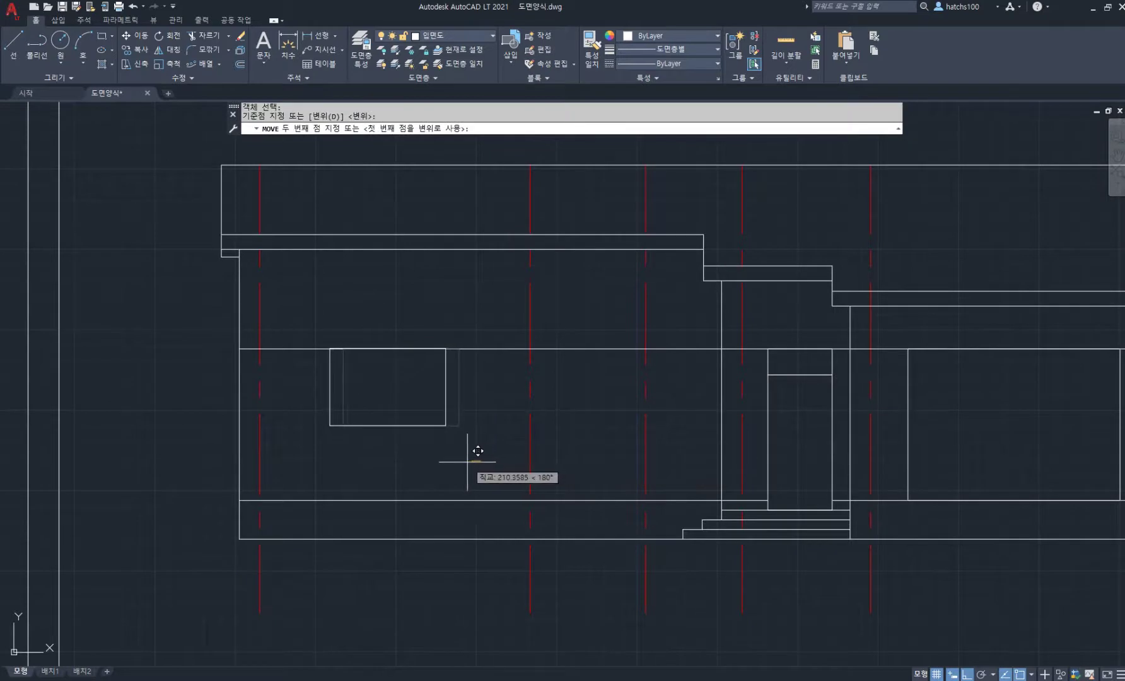
left_click(468, 462)
Draw a 600 by 600 bathroom window hanging from the upper level line, between the large left window and the entrance.
scroll(616, 380, "up", 2)
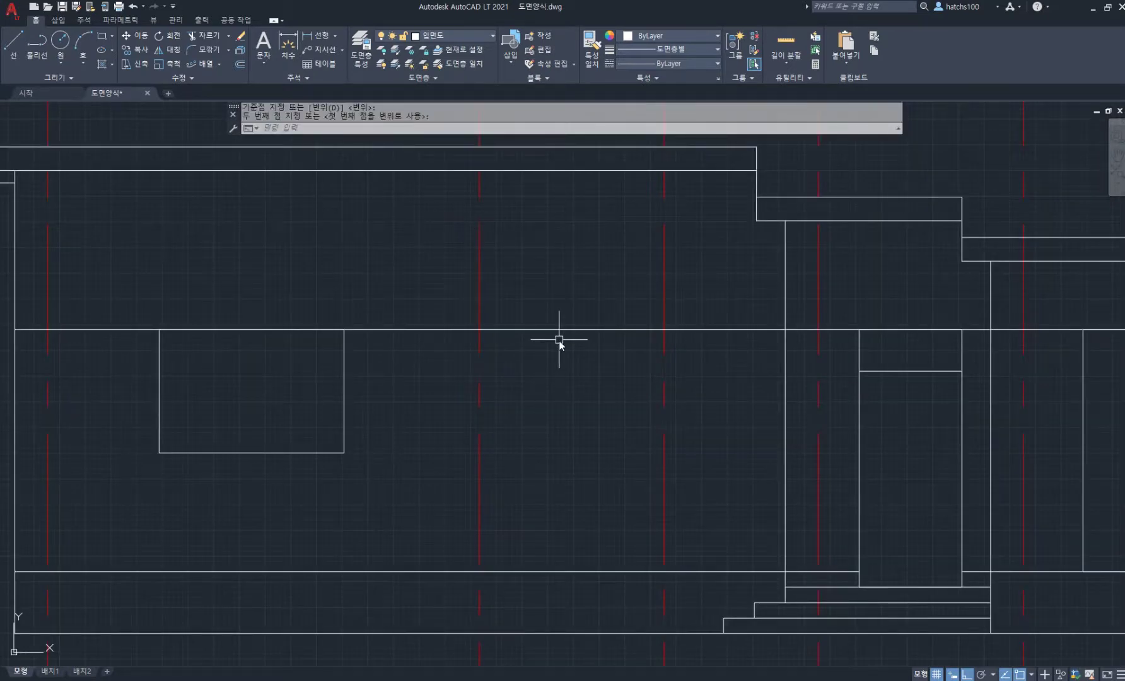
type("rec")
key("Return")
left_click(538, 330)
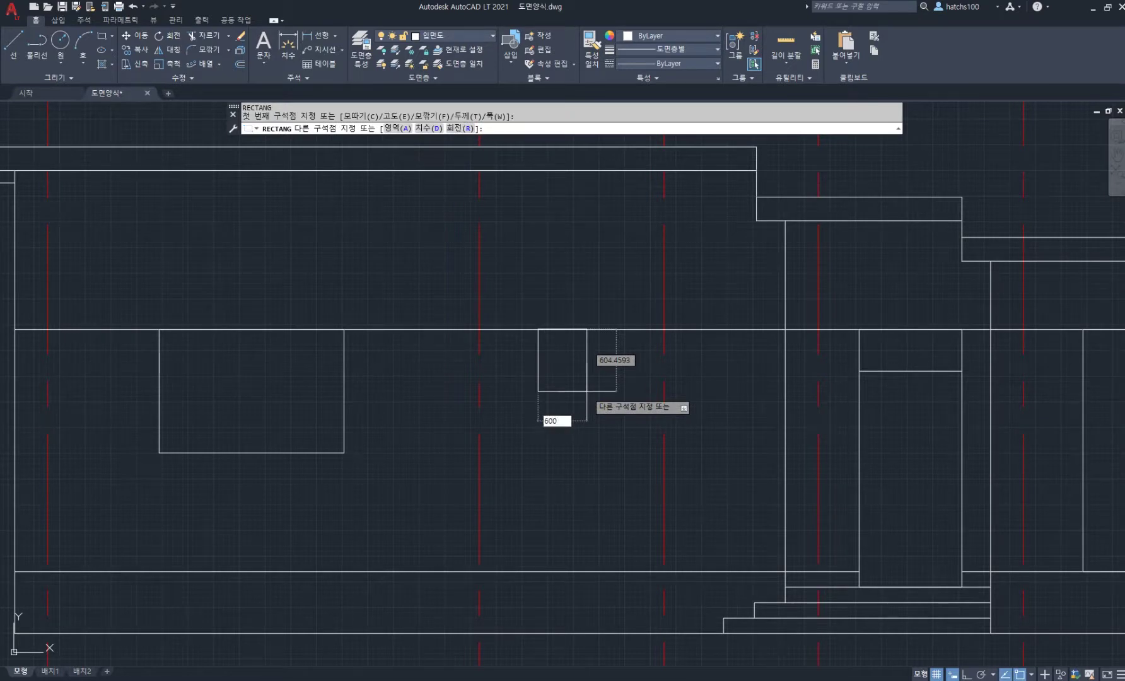
key("Tab")
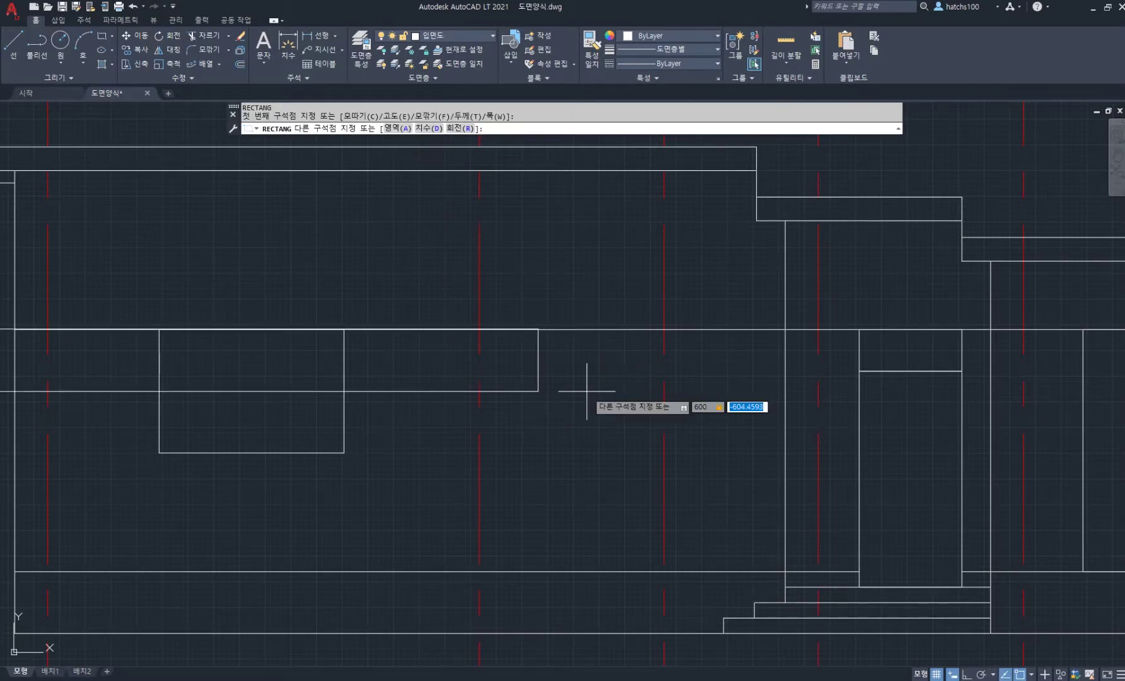
type("-600")
key("Return")
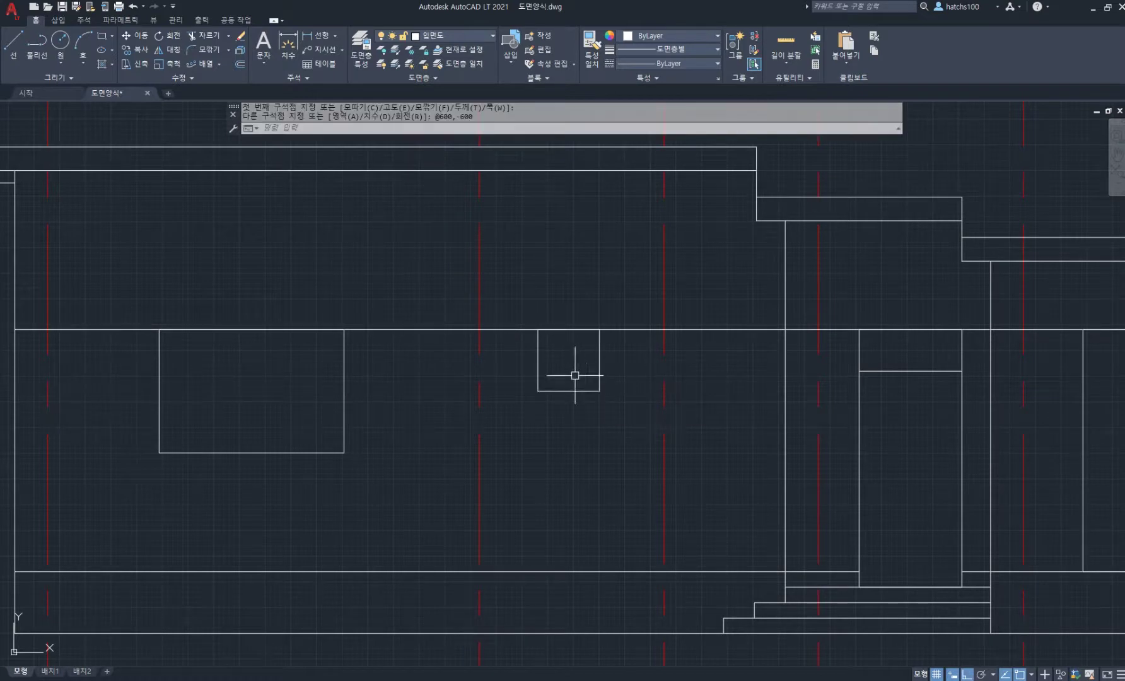
Offset the 1800 by 1200 window's outline inwards by 30, and offset that inner outline inwards by another 45.
scroll(594, 386, "down", 2)
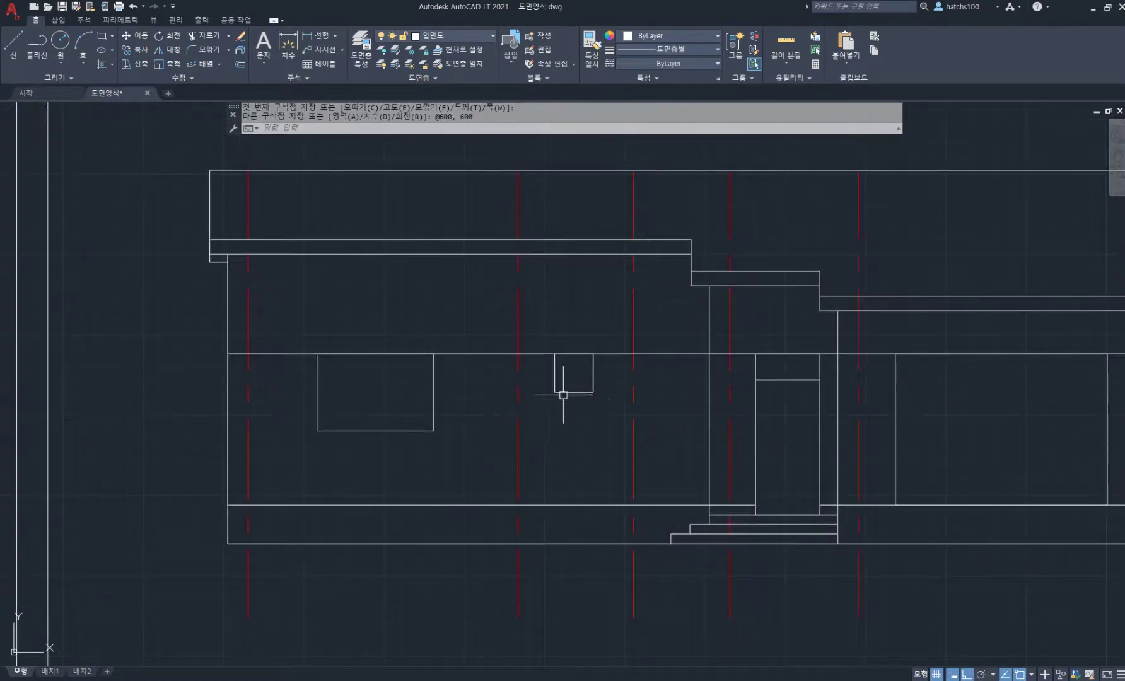
scroll(563, 394, "up", 2)
scroll(409, 392, "down", 2)
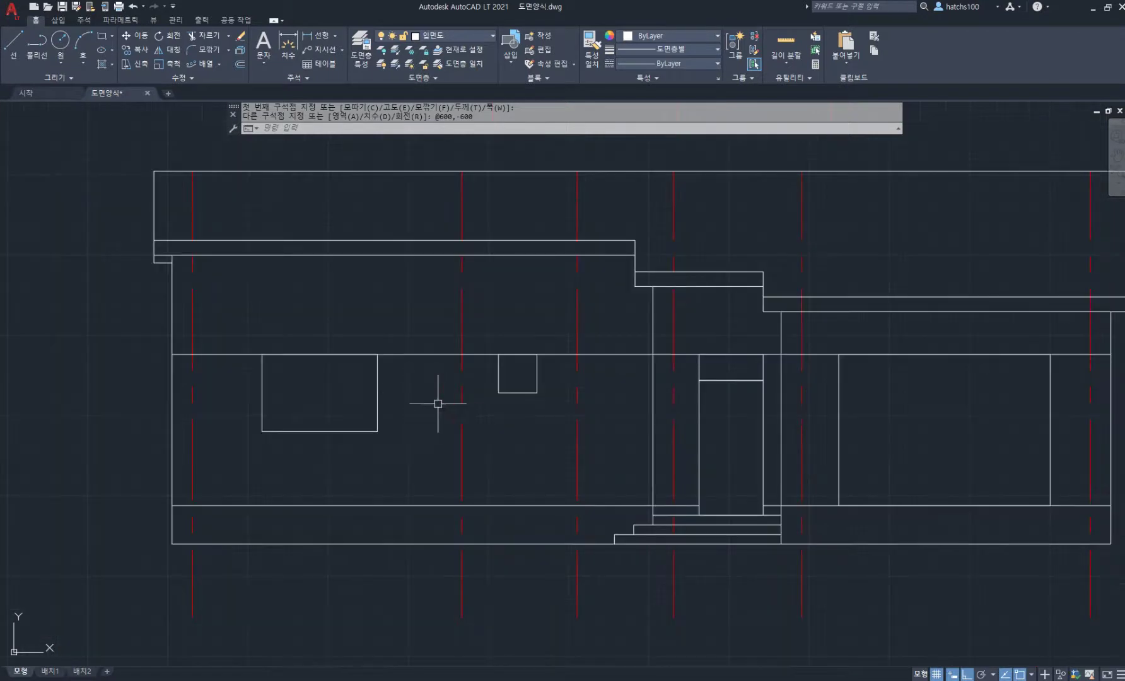
middle_click_drag(377, 409, 517, 413)
scroll(410, 374, "up", 4)
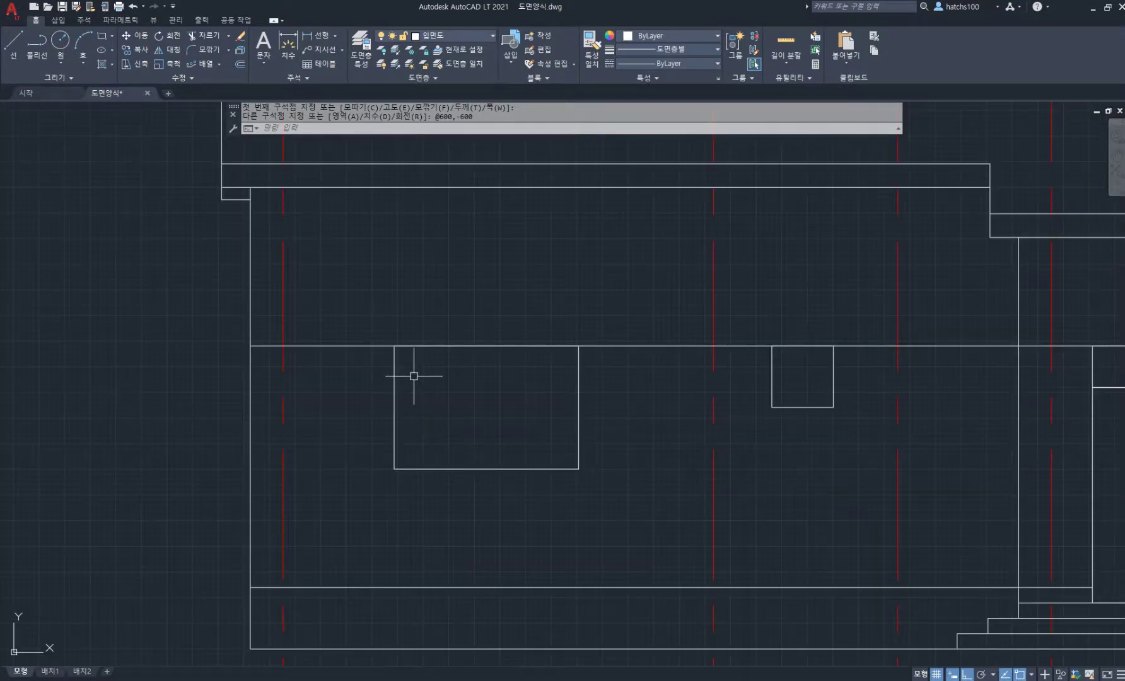
key("Return")
key("Return")
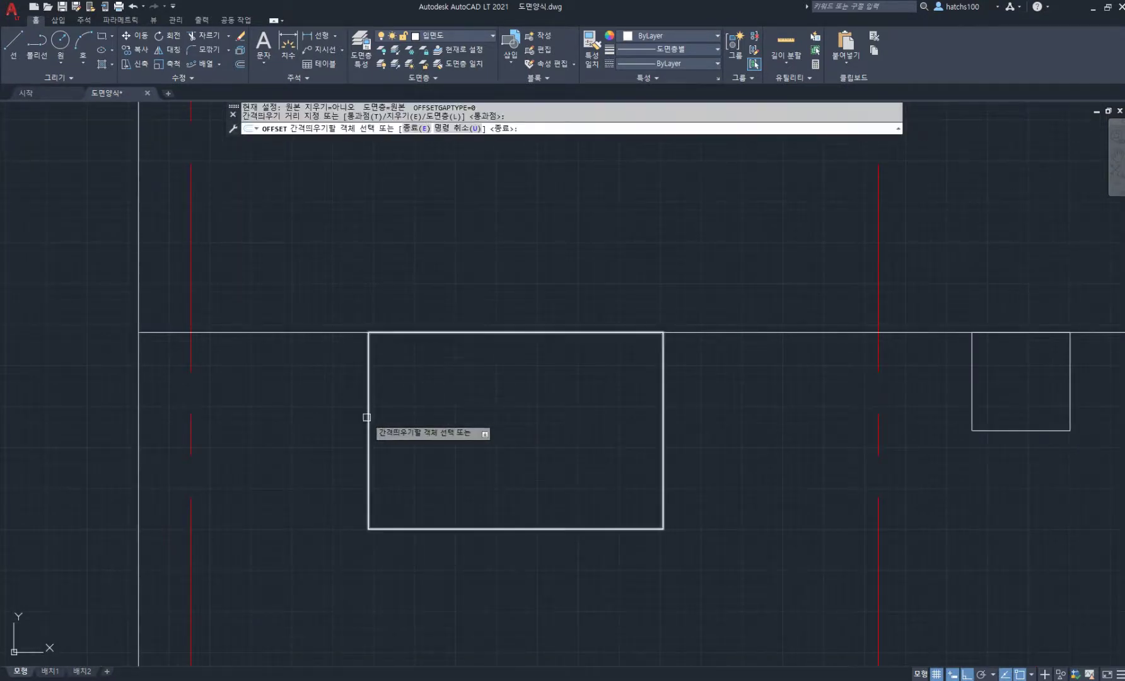
left_click(371, 418)
type("30")
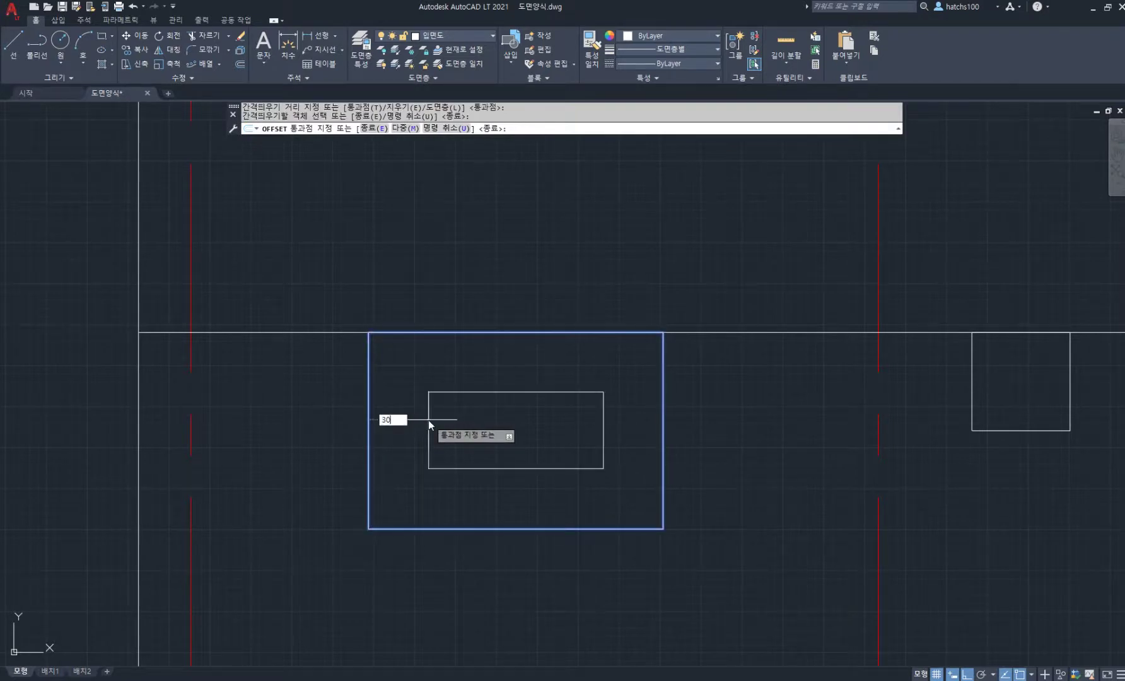
key("Return")
left_click(502, 338)
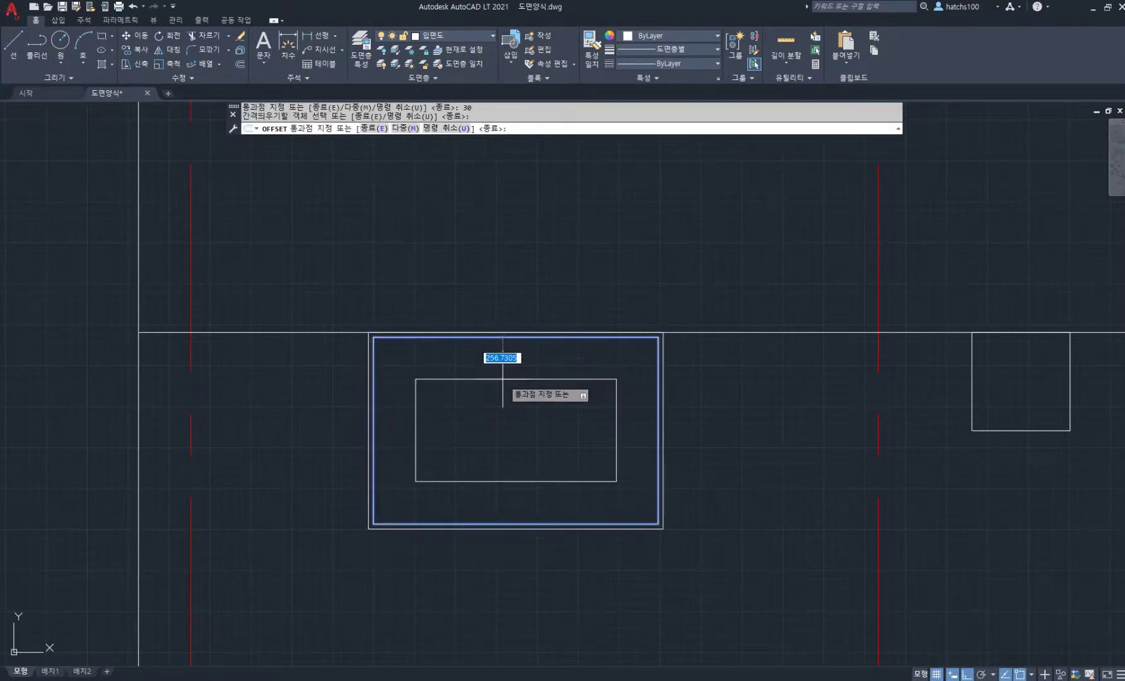
type("45")
key("Return")
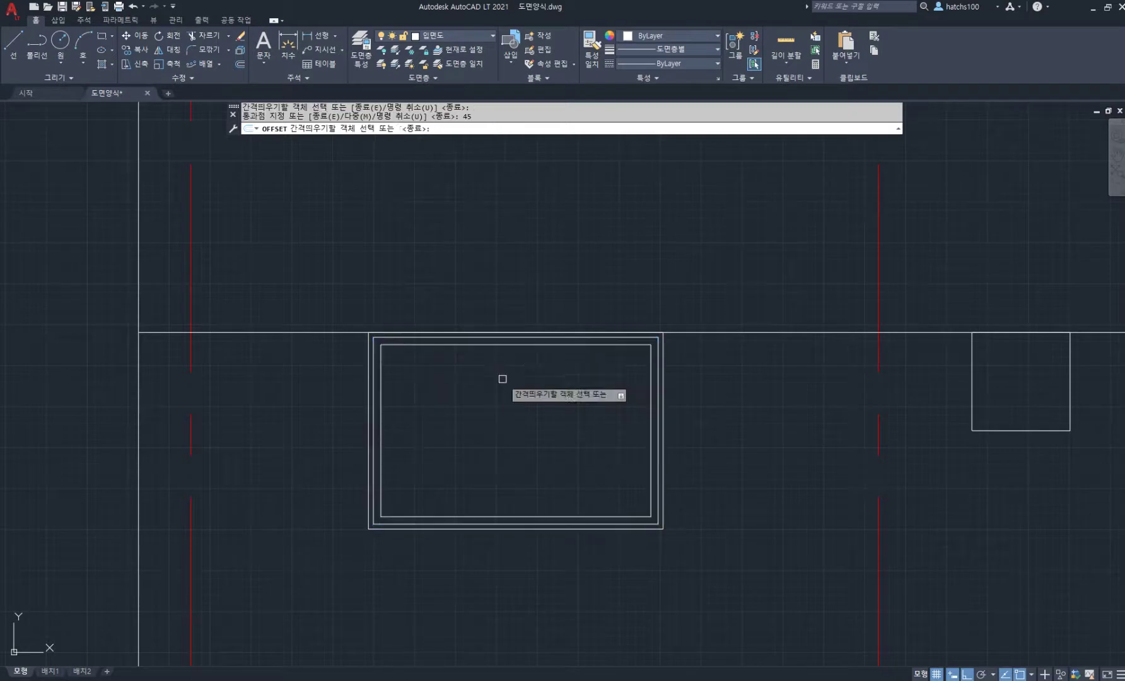
key("Return")
Draw a vertical centre line in the 1800 by 1200 window between the top and bottom midpoints of the middle frame outline.
type("l")
key("Return")
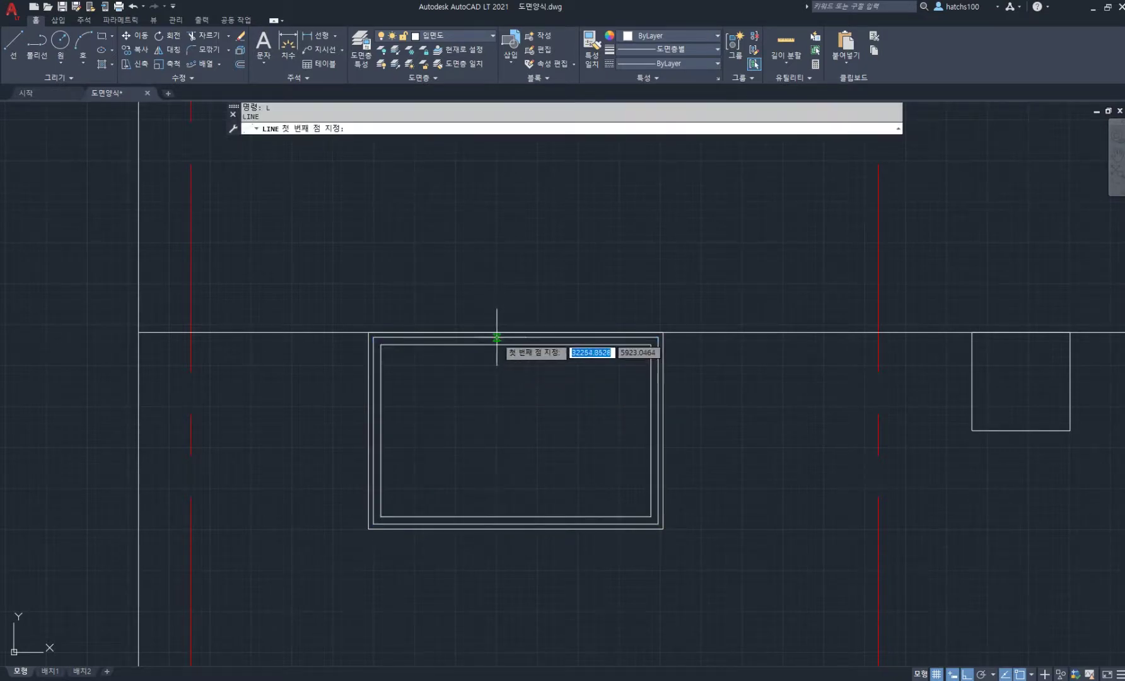
left_click(516, 337)
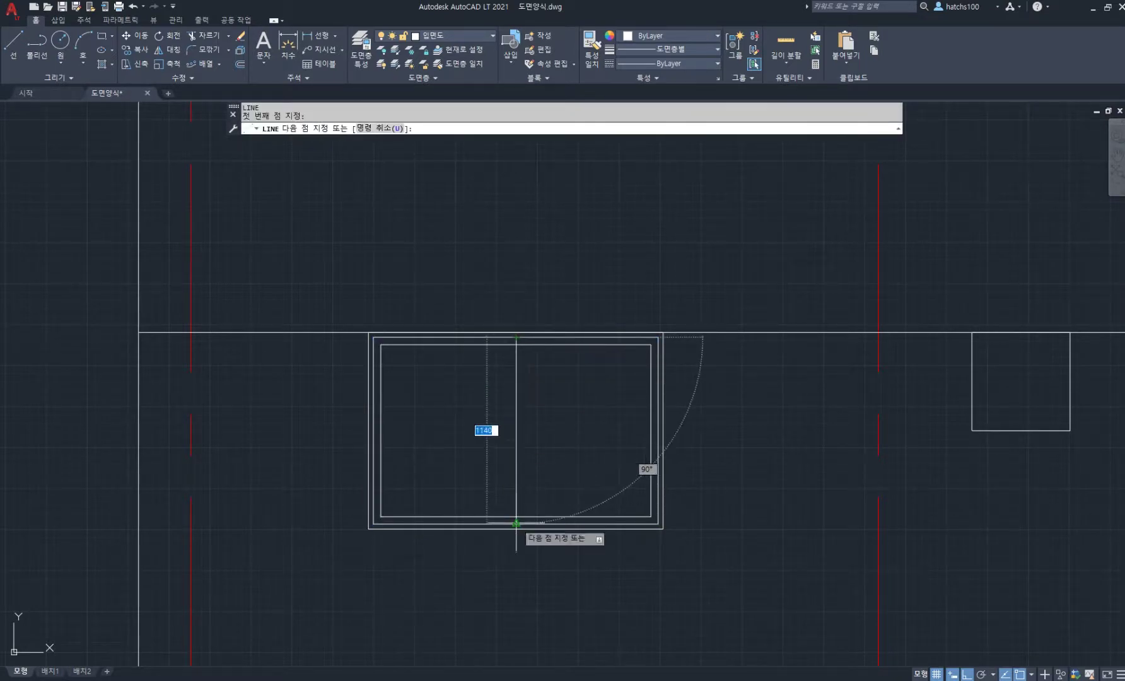
left_click(517, 524)
key("Return")
Offset the 1800 by 1200 window's vertical centre line 22.5 to both sides and erase the original centre line.
scroll(519, 422, "up", 2)
type("o")
key("Return")
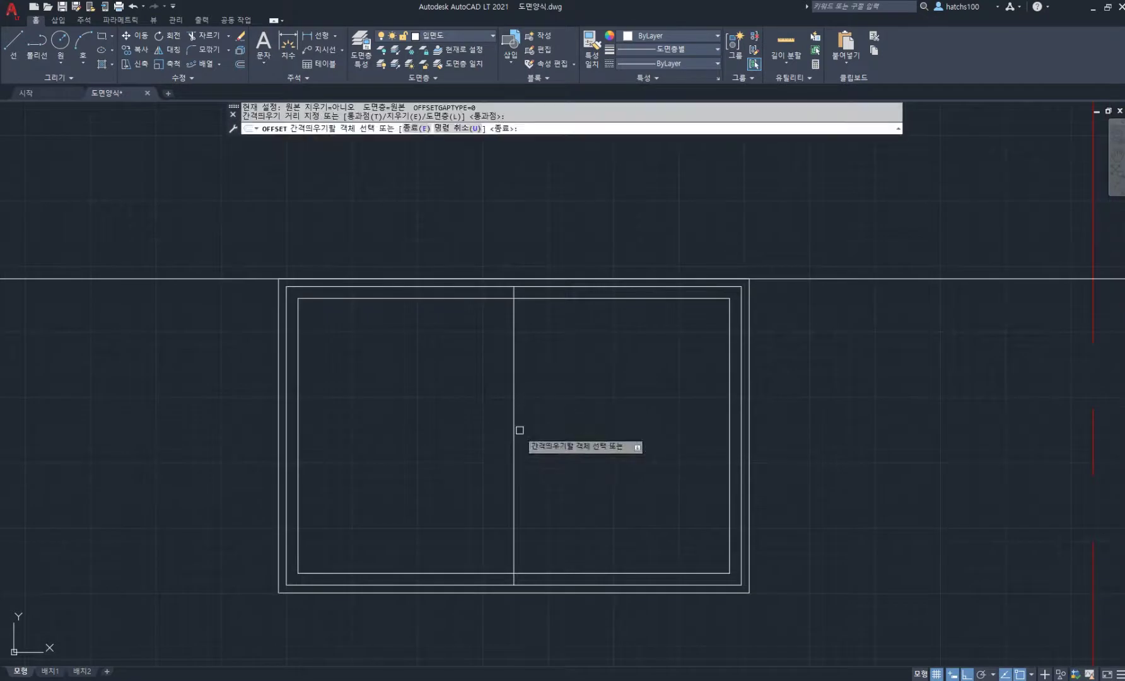
key("Return")
left_click(515, 434)
type("22")
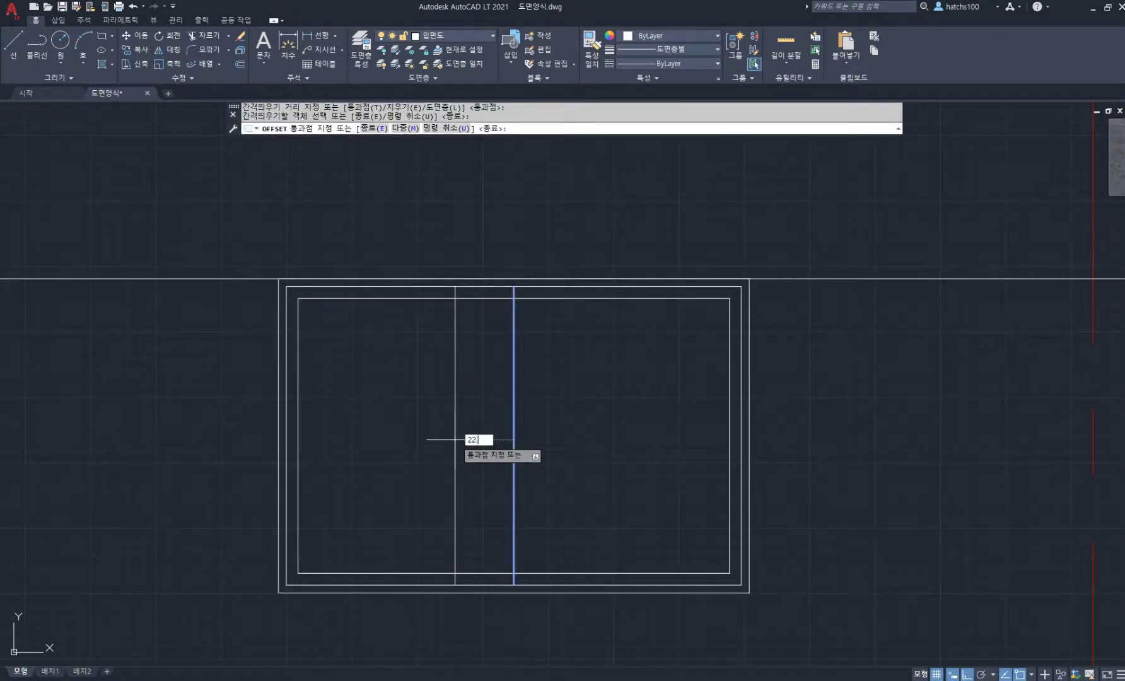
type(".5")
key("Return")
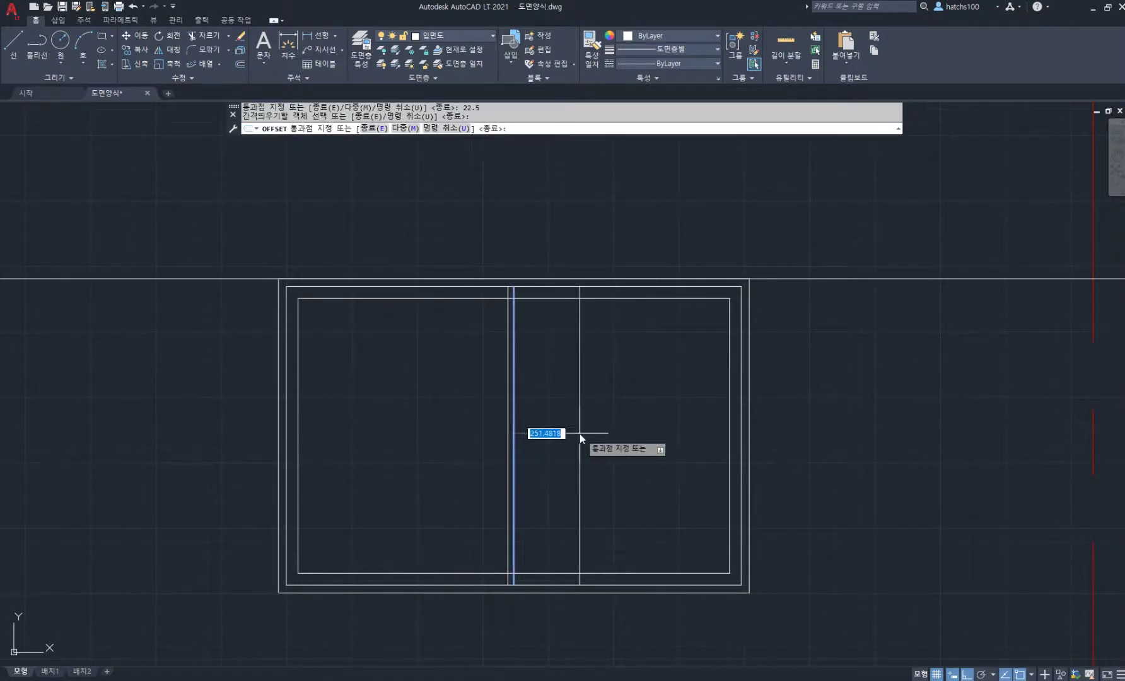
key("Return")
key("Return")
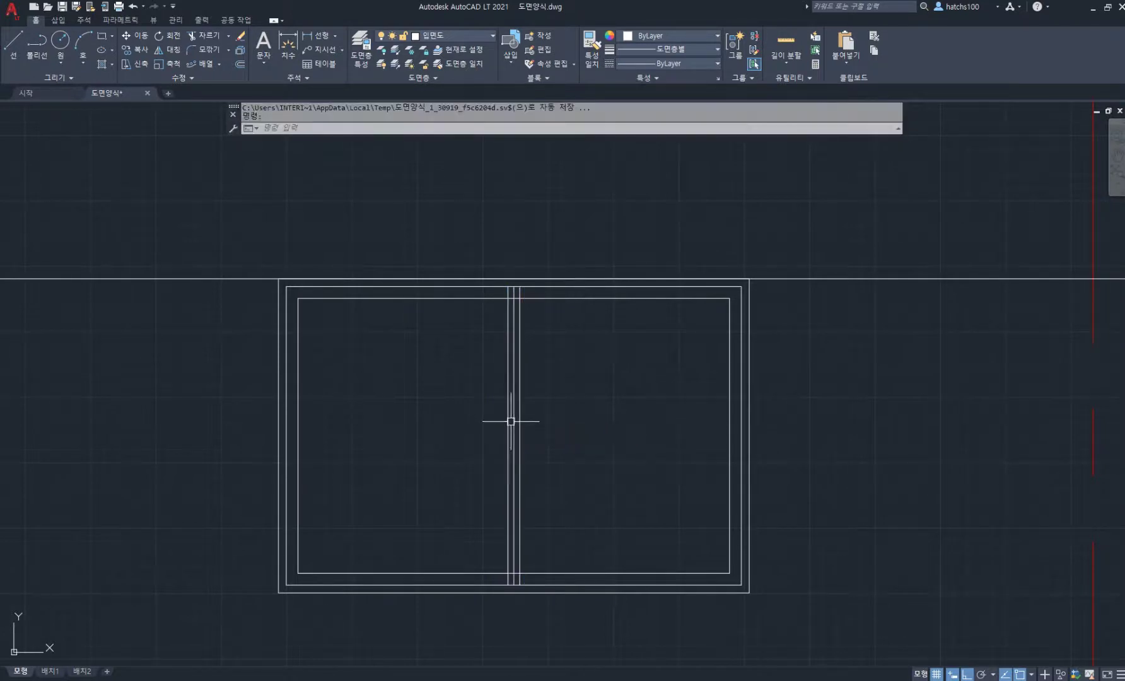
left_click(517, 422)
key("Delete")
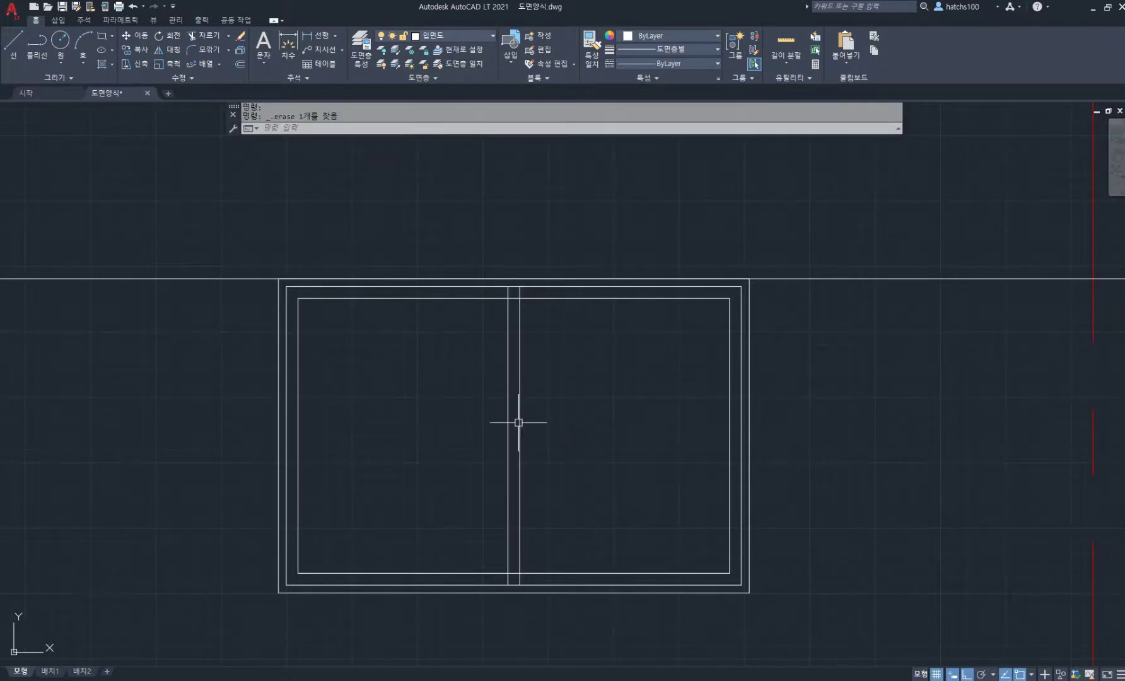
Trim the inner frame lines between the two mullion lines and the right mullion line's ends beyond the inner frame, at head and sill.
key("Return")
scroll(514, 297, "up", 3)
left_click(525, 284)
left_click(514, 298)
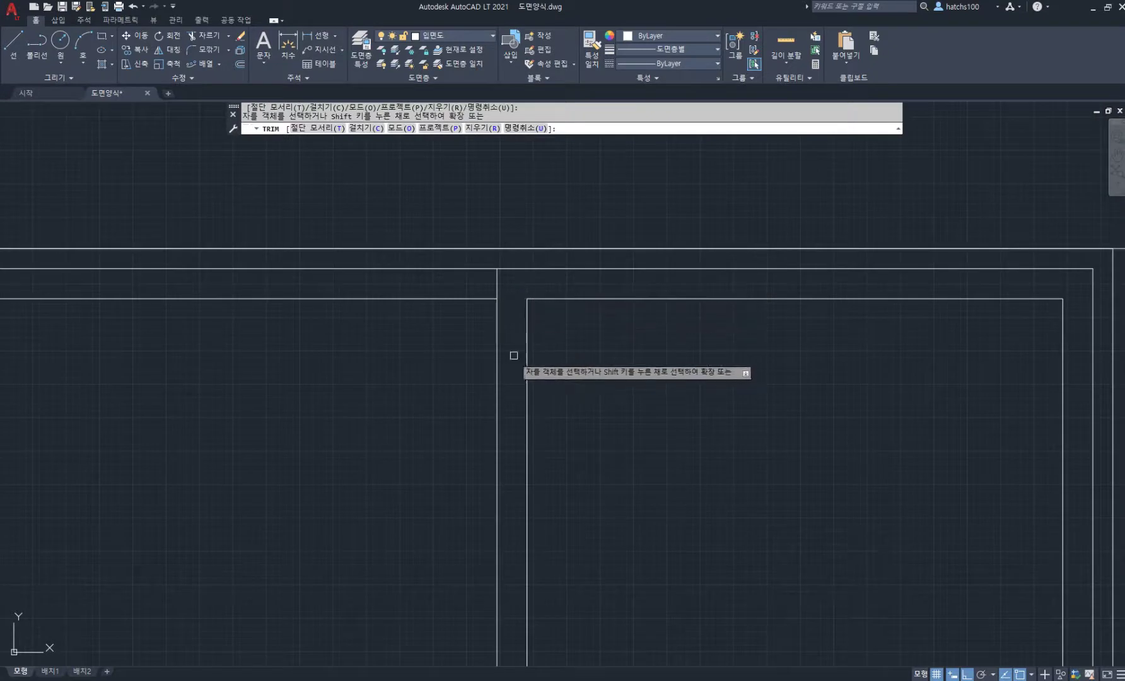
scroll(515, 440, "down", 3)
middle_click_drag(540, 492, 533, 368)
scroll(513, 546, "up", 4)
left_click_drag(518, 529, 498, 528)
scroll(536, 492, "down", 6)
key("Escape")
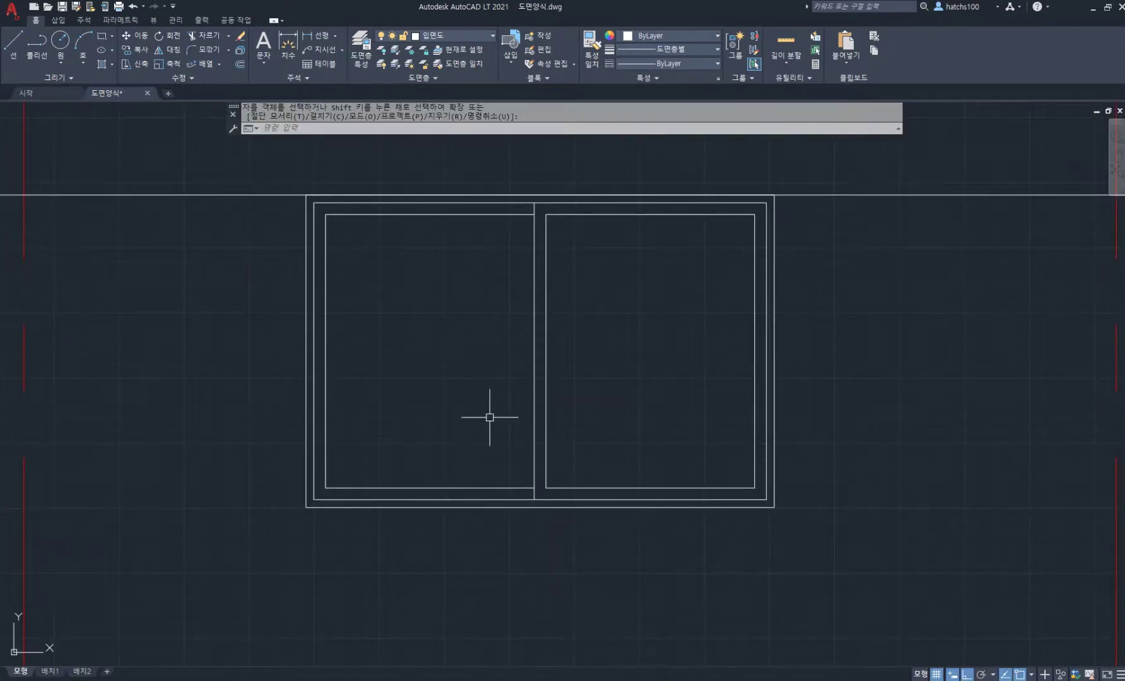
Draw a sliding-direction mark low in the left pane: a horizontal line with a half arrowhead pointing to the mullion.
key("space")
left_click(460, 441)
left_click(508, 442)
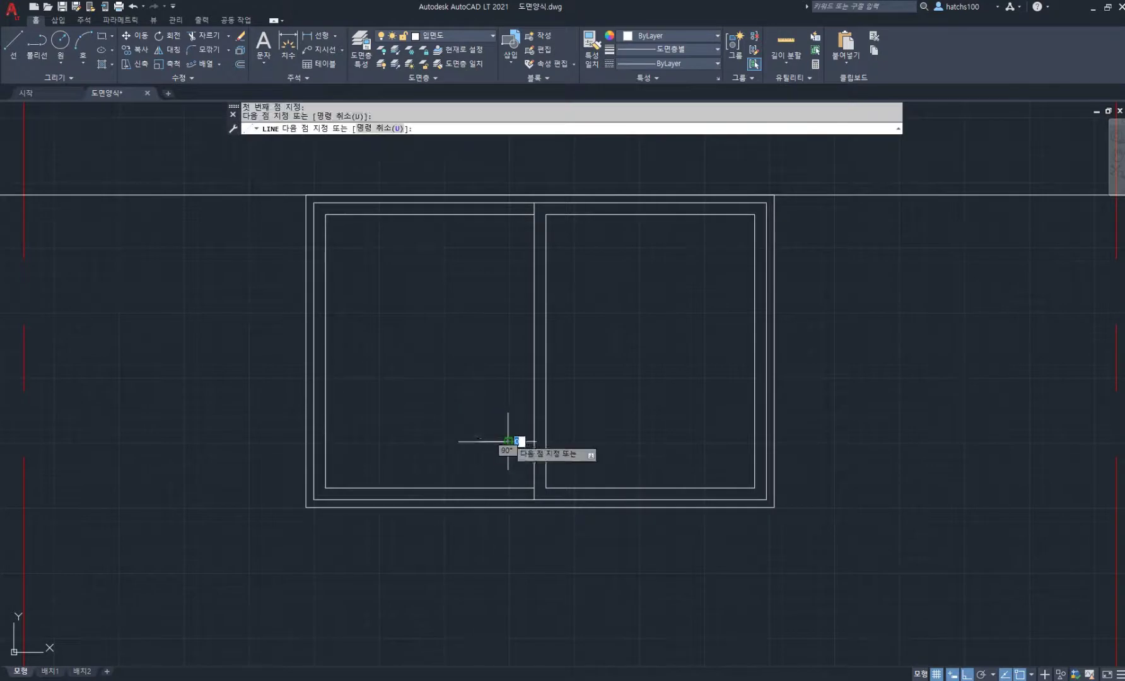
key("F8")
left_click(491, 430)
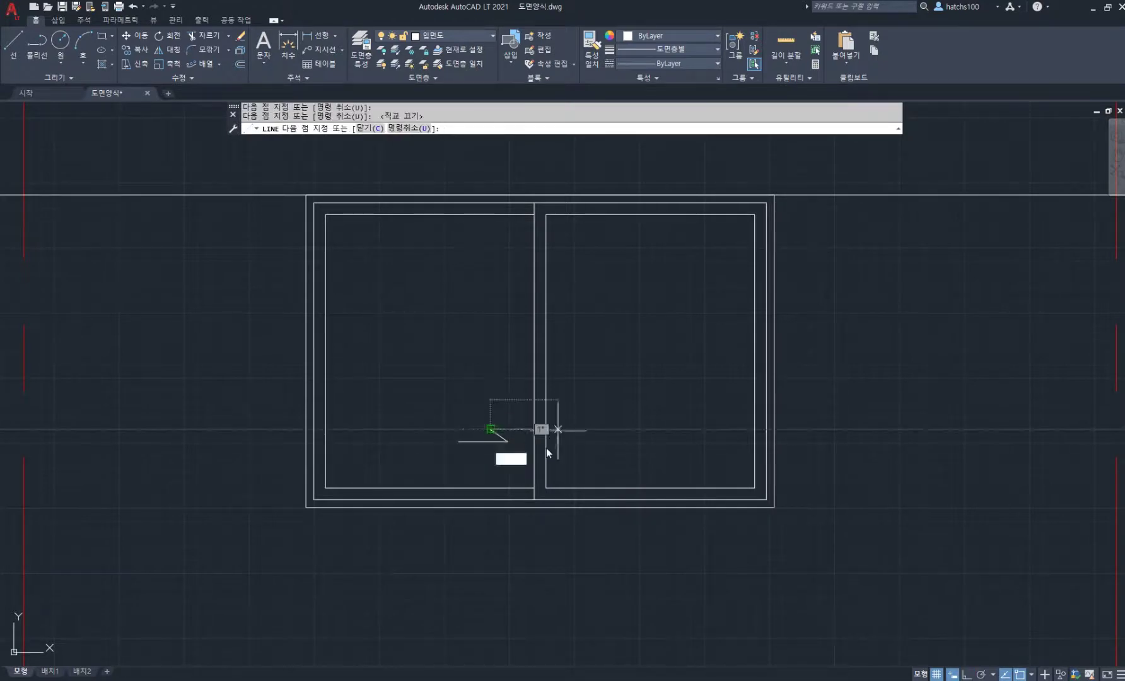
key("space")
Mirror the sliding arrow into the right pane about the window's vertical centre, keeping the original.
type("mi")
key("space")
left_click(440, 406)
left_click(516, 450)
key("space")
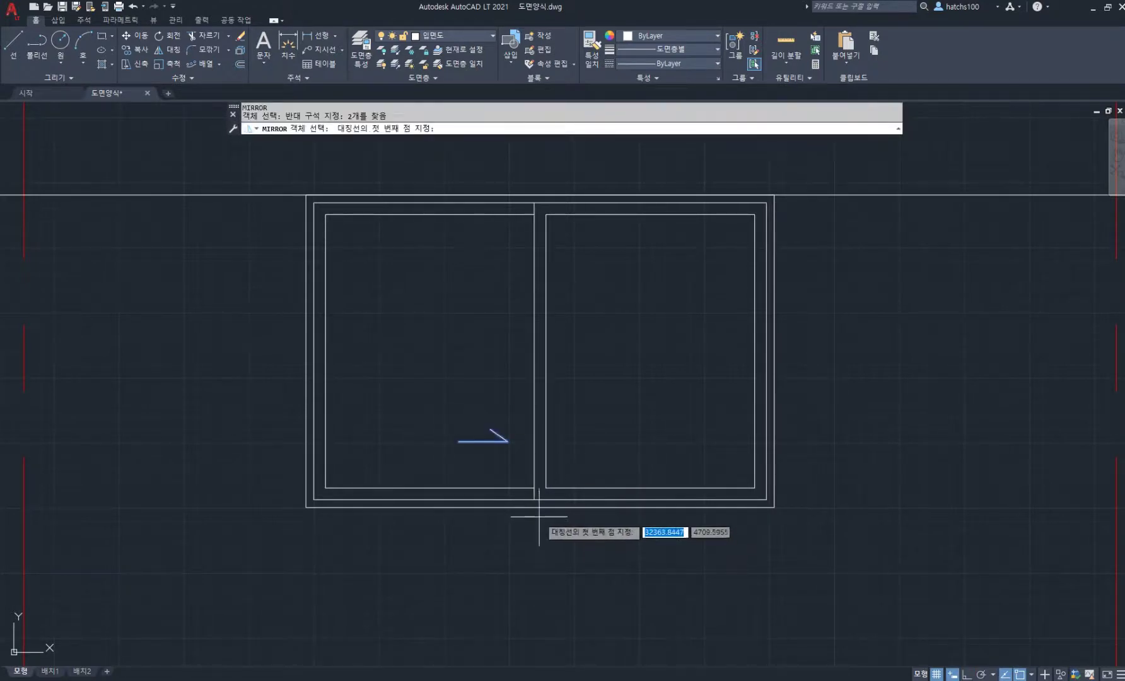
left_click(541, 508)
left_click(542, 584)
key("space")
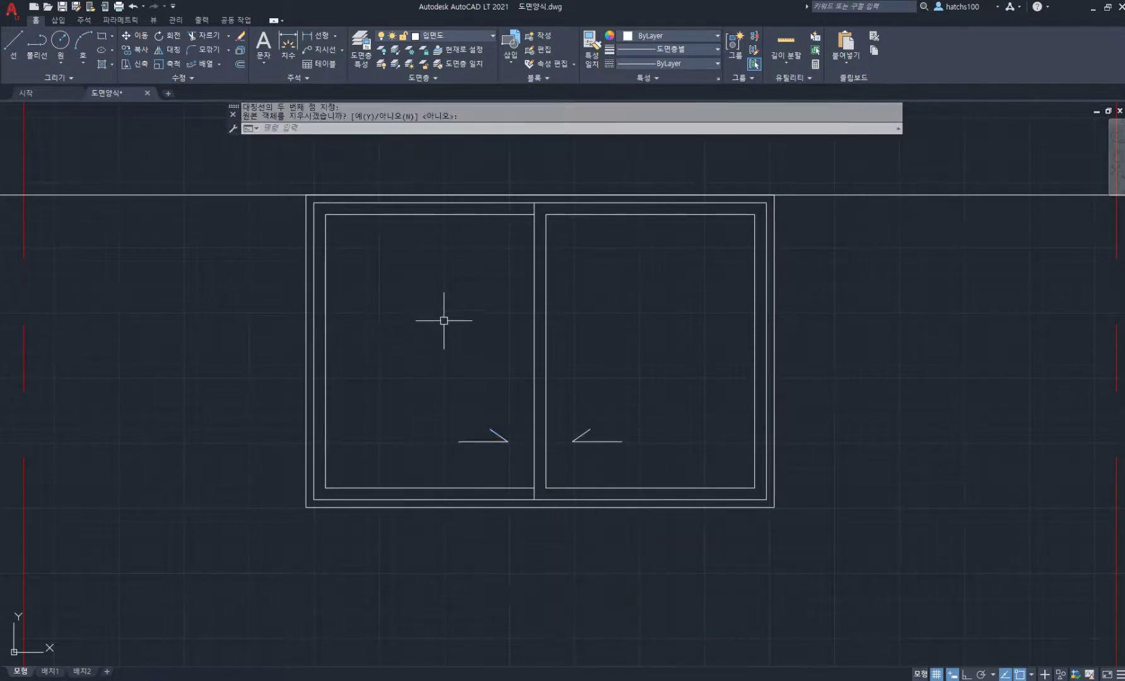
Draw a glass mark in the left pane: one long diagonal line with a short parallel line near each end, on opposite sides.
middle_click_drag(445, 316, 496, 343)
type("l")
key("space")
left_click(451, 371)
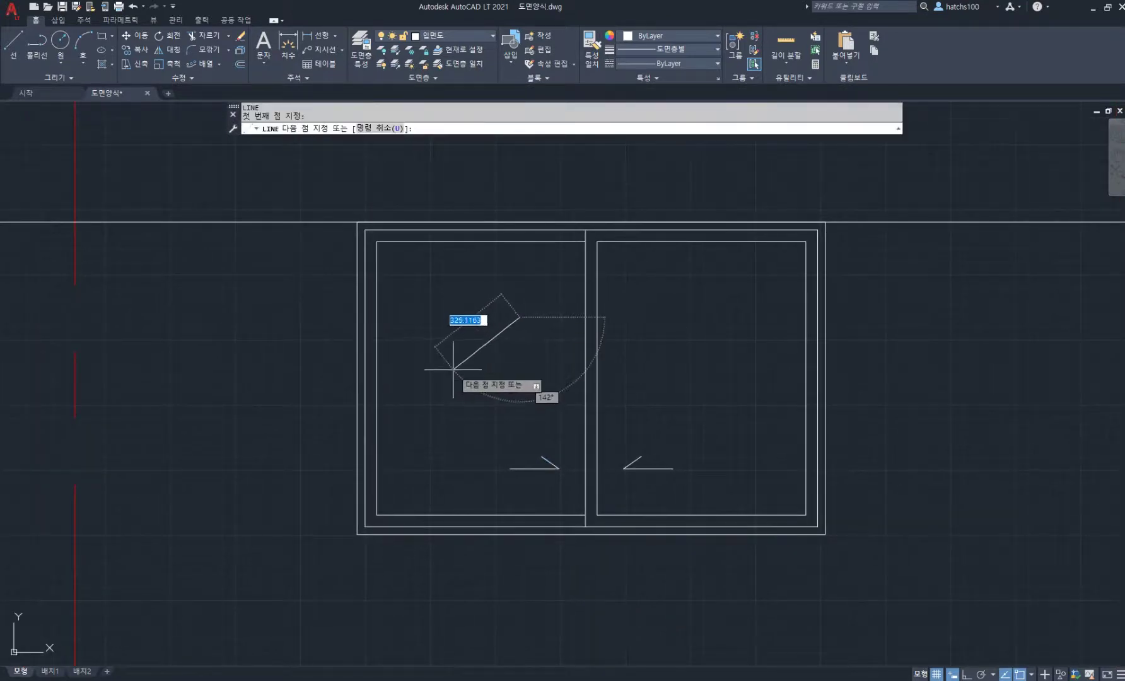
scroll(498, 297, "up", 4)
key("space")
key("space")
left_click(539, 344)
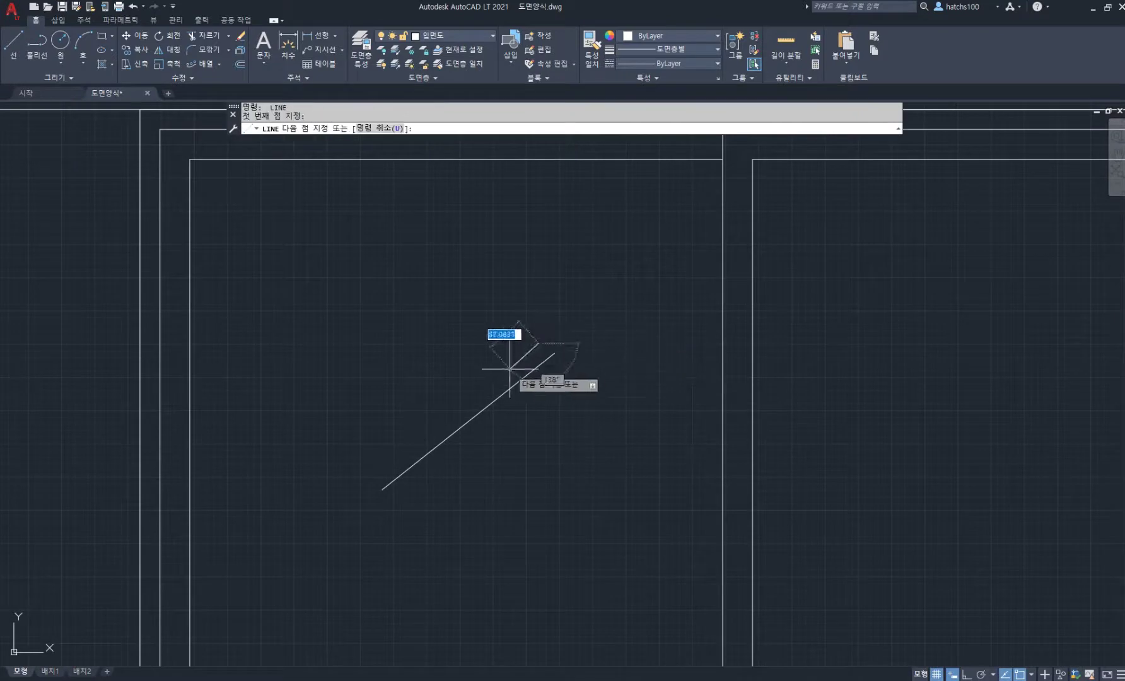
left_click(498, 376)
key("space")
key("space")
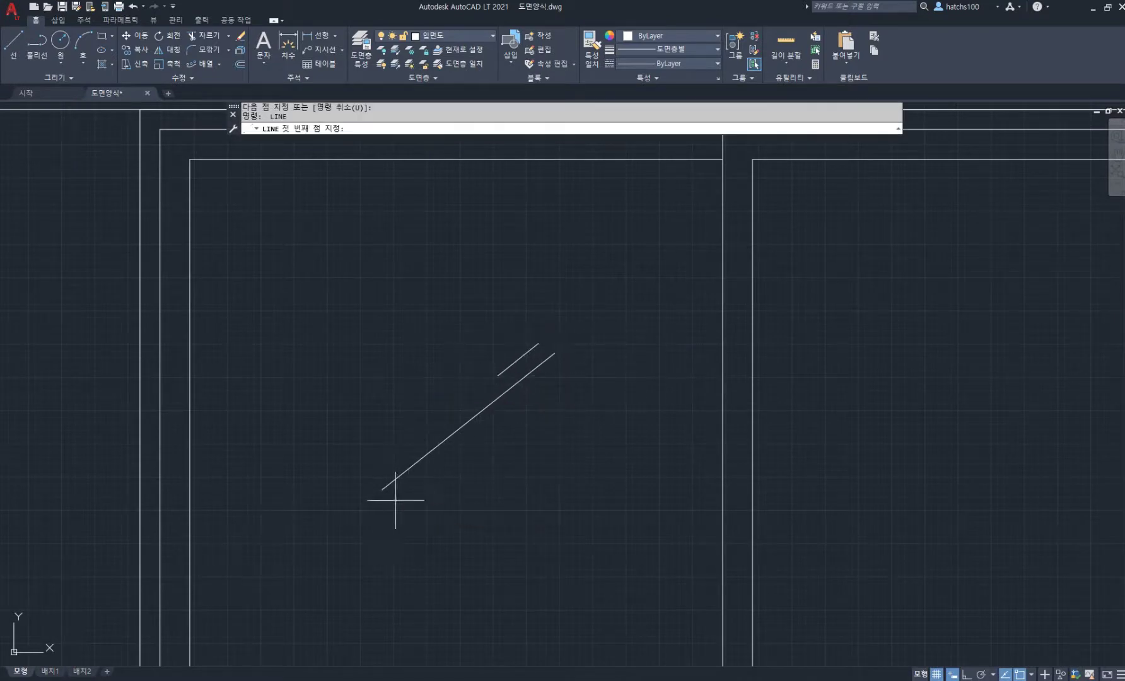
left_click(396, 501)
scroll(437, 468, "down", 4)
key("space")
Put the glass mark and both sliding arrows on the 해치 layer.
left_click(415, 415)
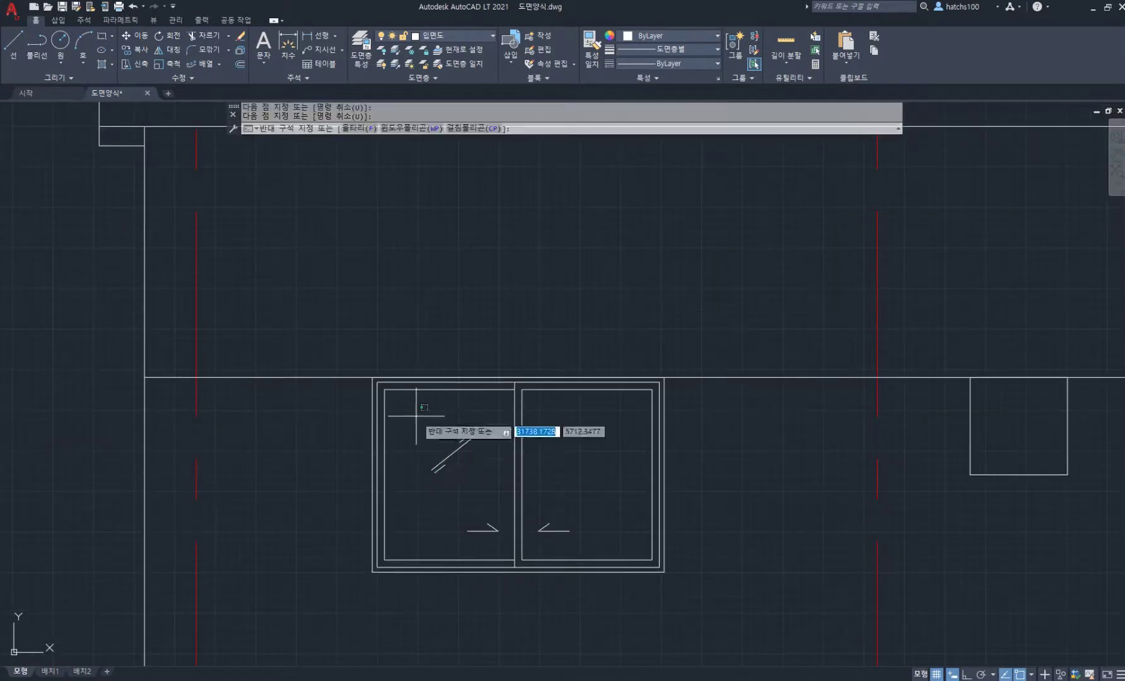
left_click(596, 541)
left_click(473, 34)
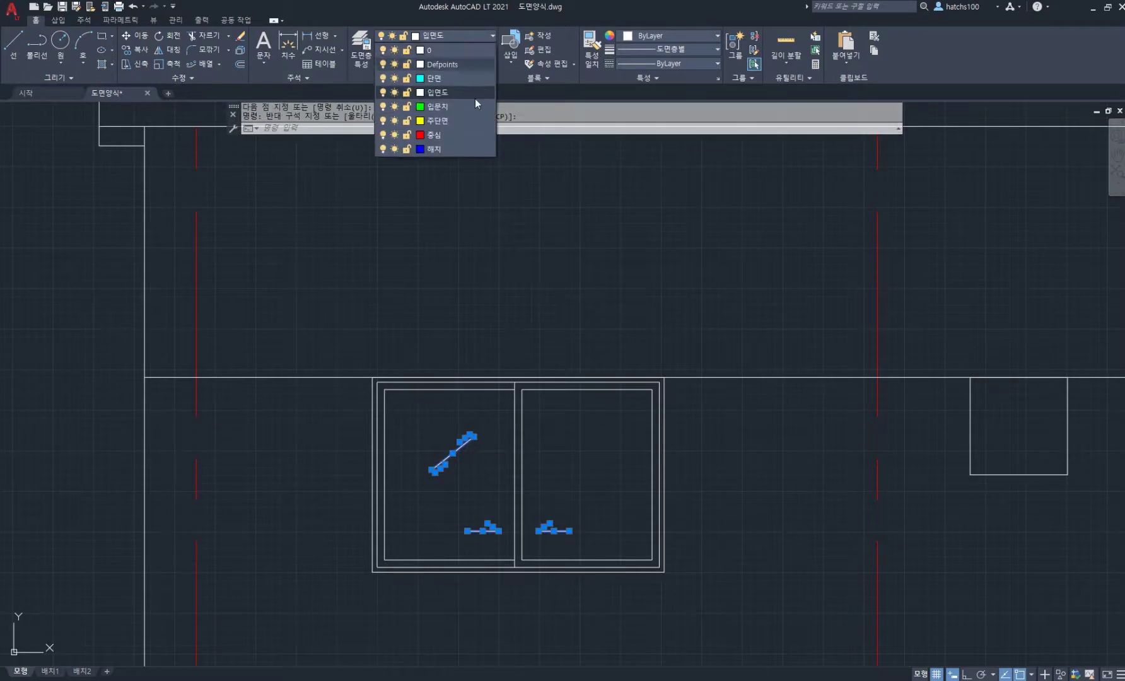
left_click(459, 150)
key("Escape")
key("Escape")
Copy the left pane's glass mark horizontally about 800 into the right pane.
scroll(500, 473, "up", 2)
type("c")
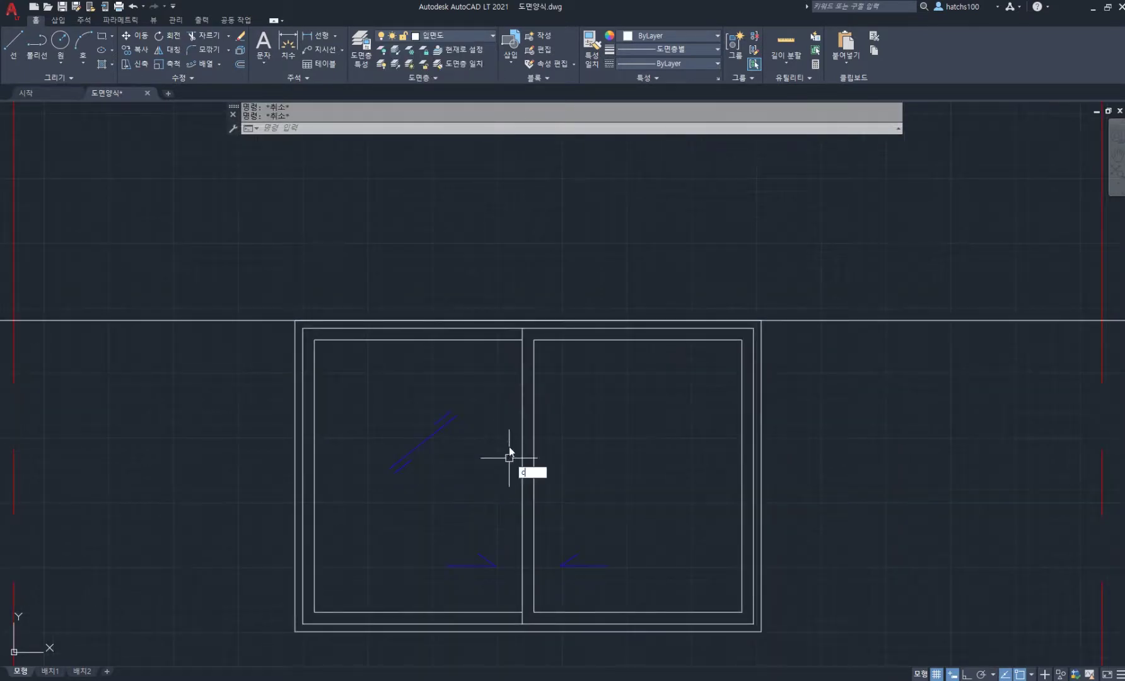
key("Return")
left_click(478, 495)
left_click(372, 395)
key("space")
left_click(422, 495)
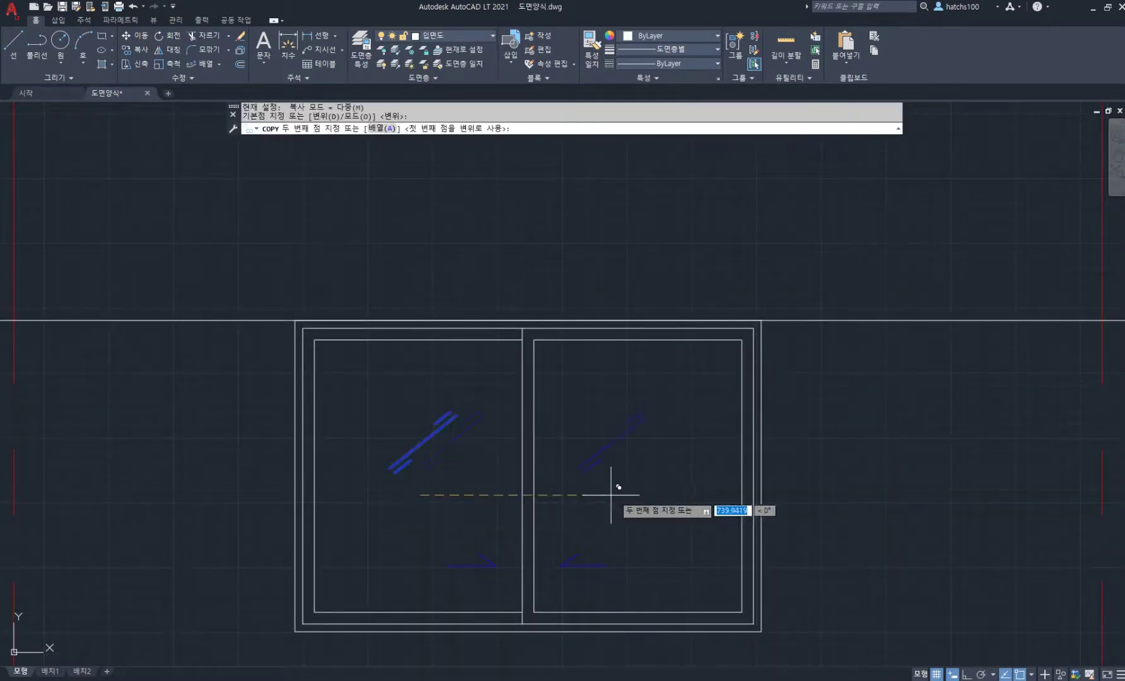
key("F8")
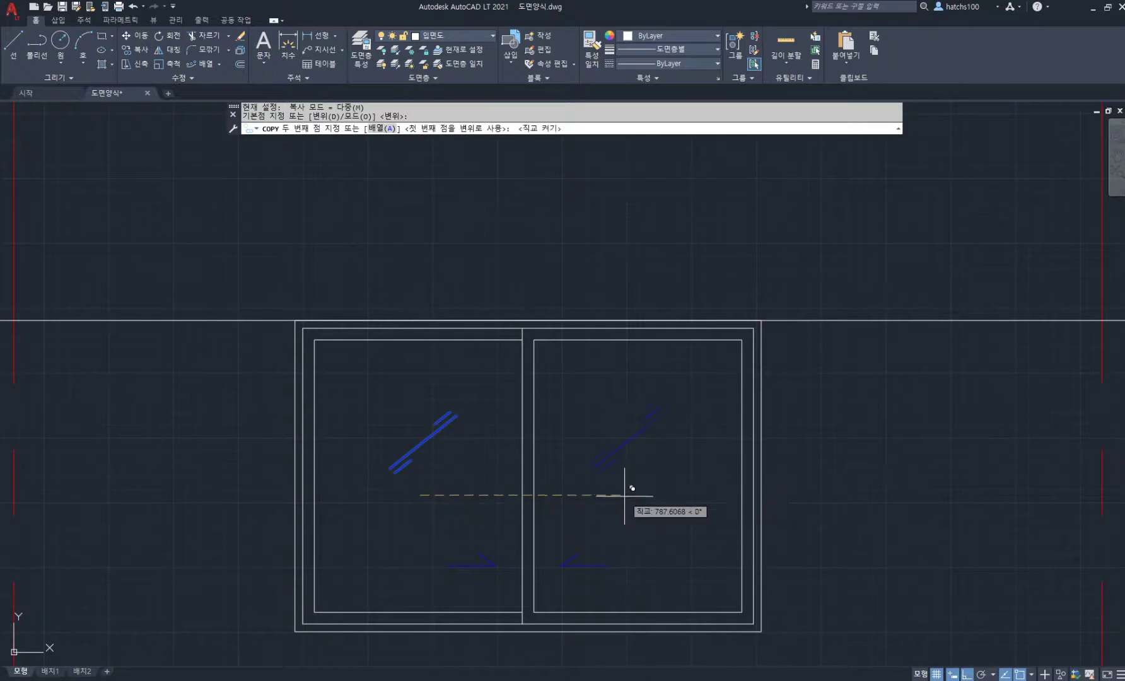
left_click(630, 497)
key("Return")
Draw an 1800 by 150 sill rectangle directly below the large window, starting from its lower-left corner.
scroll(631, 497, "down", 4)
scroll(611, 389, "up", 4)
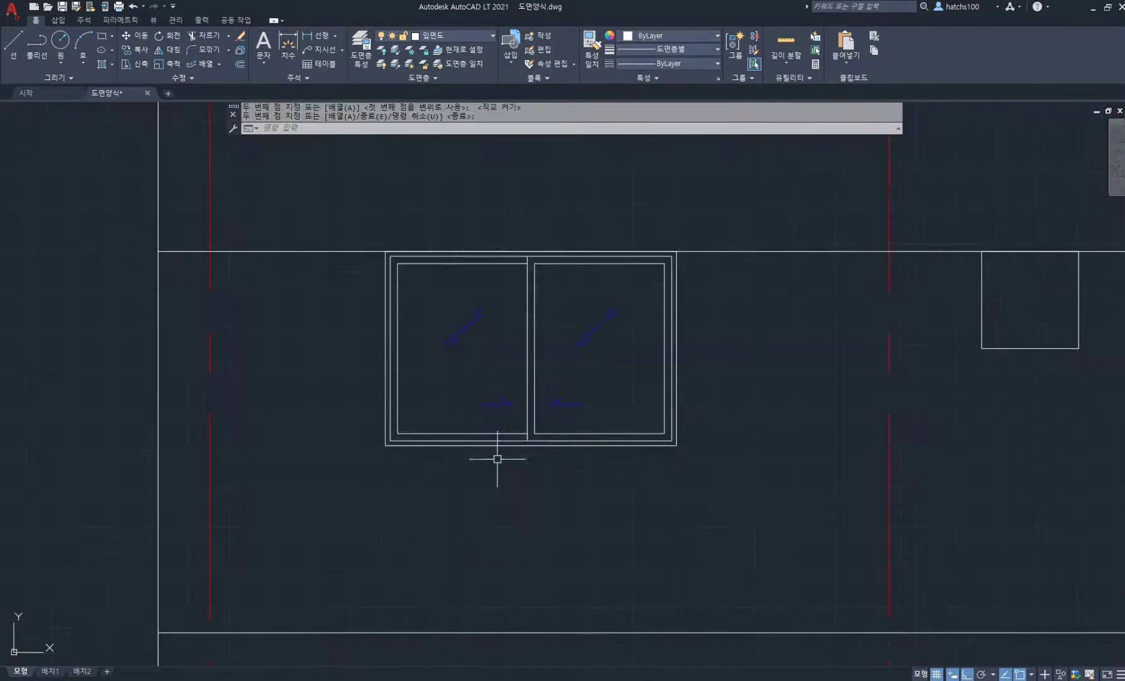
type("rec")
key("Return")
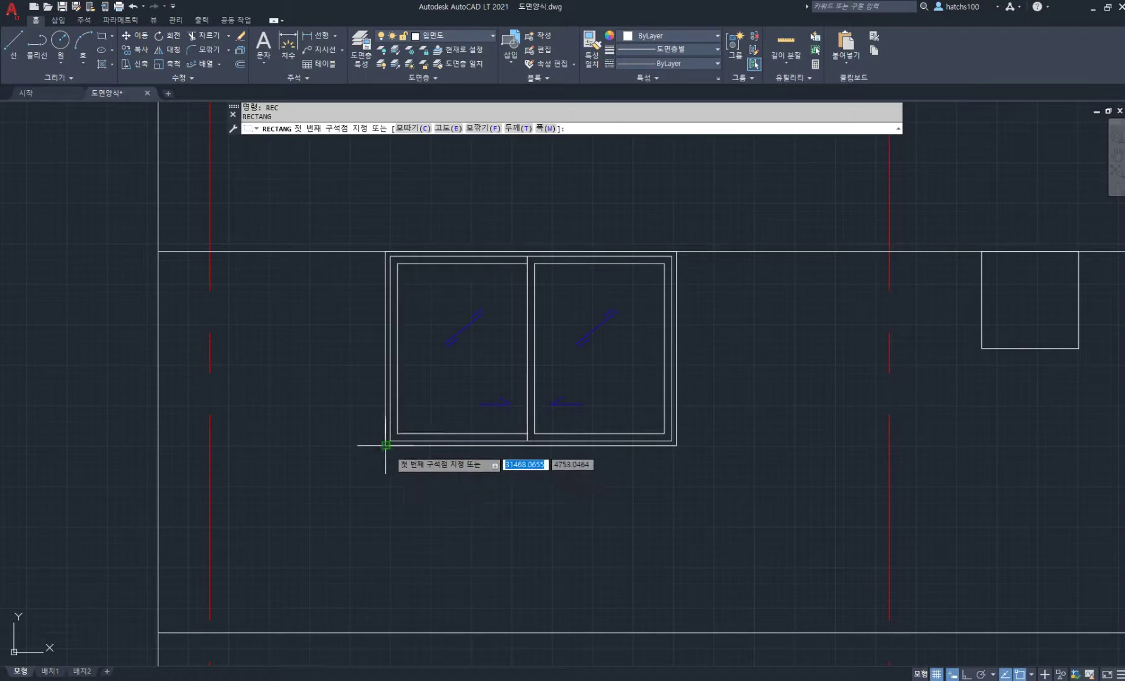
left_click(386, 445)
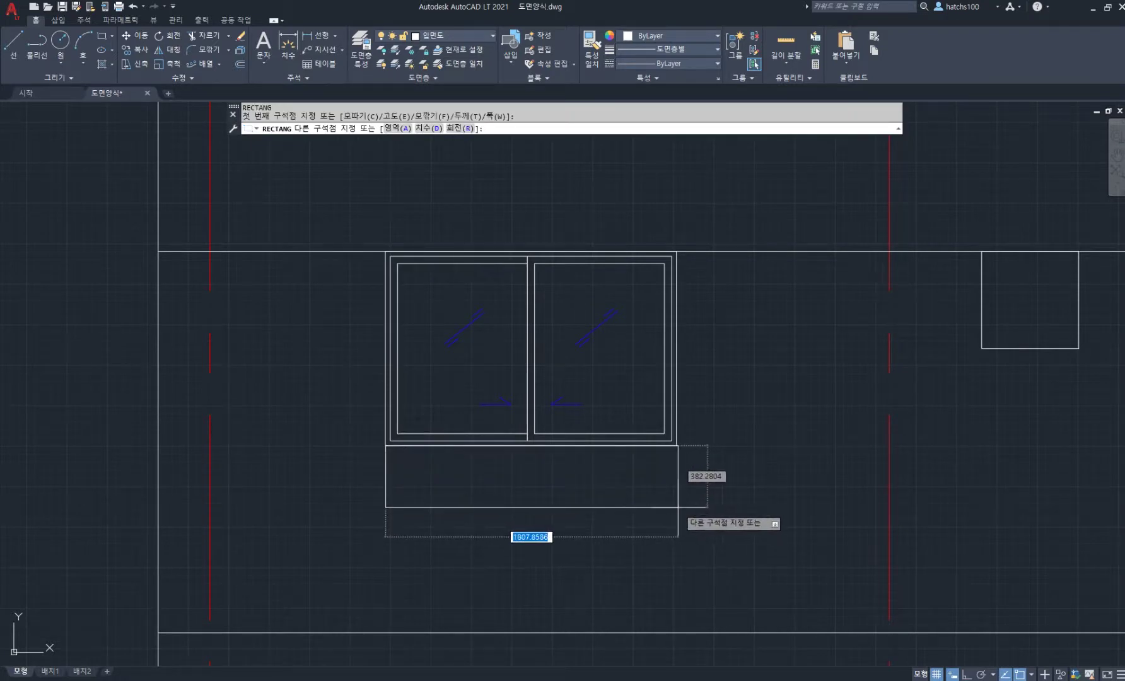
type("1800")
key("Tab")
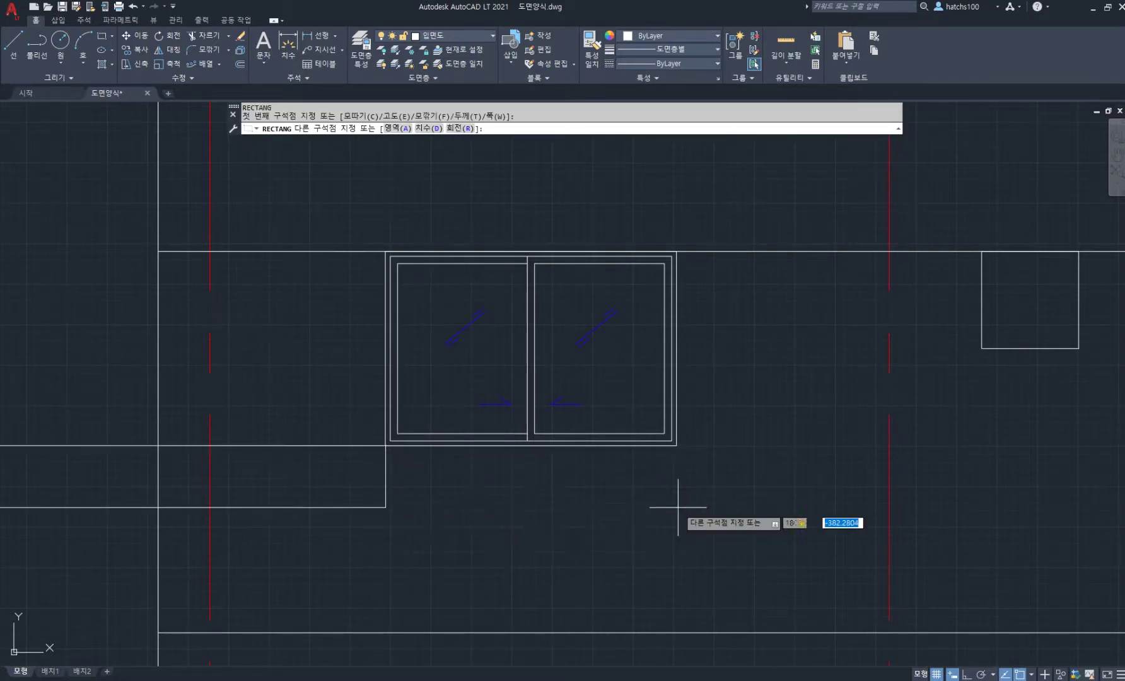
type("-150")
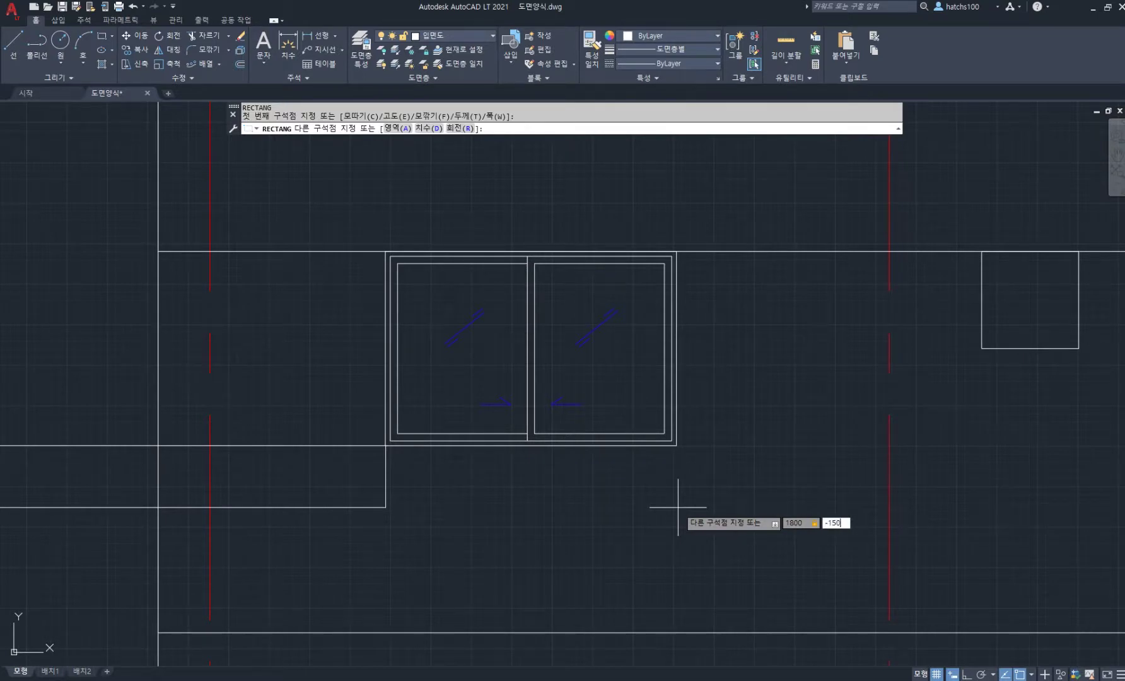
key("Return")
Draw a line 50 down from the sill rectangle's upper-left corner and on horizontally to its right edge.
scroll(387, 463, "up", 4)
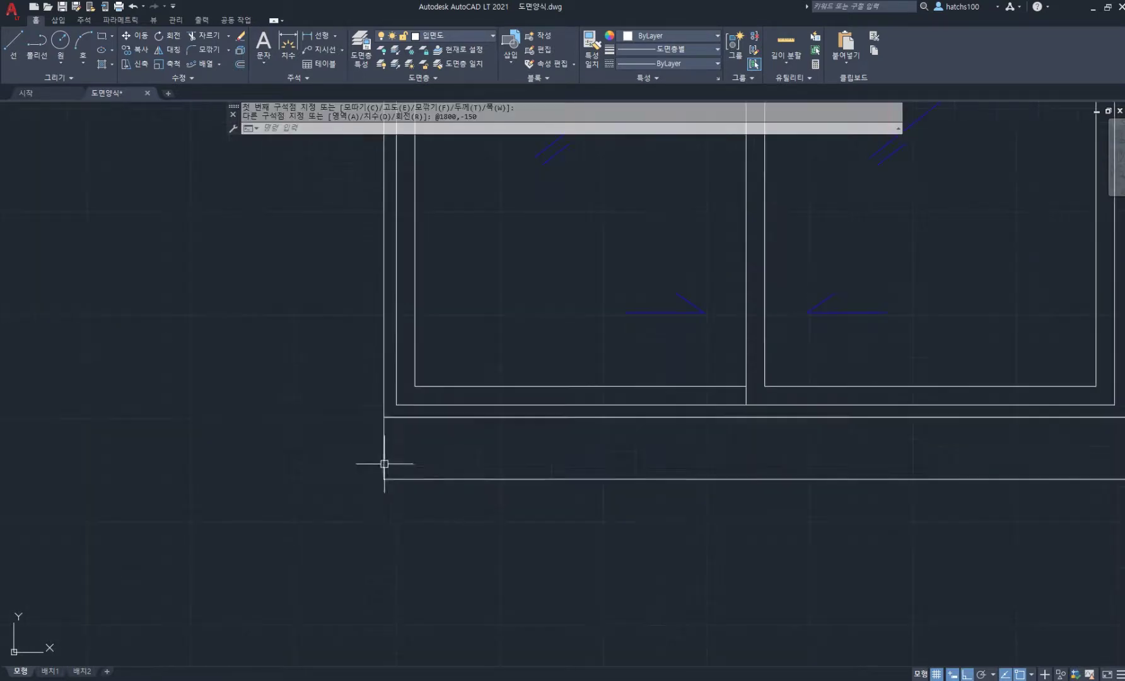
type("l")
key("Return")
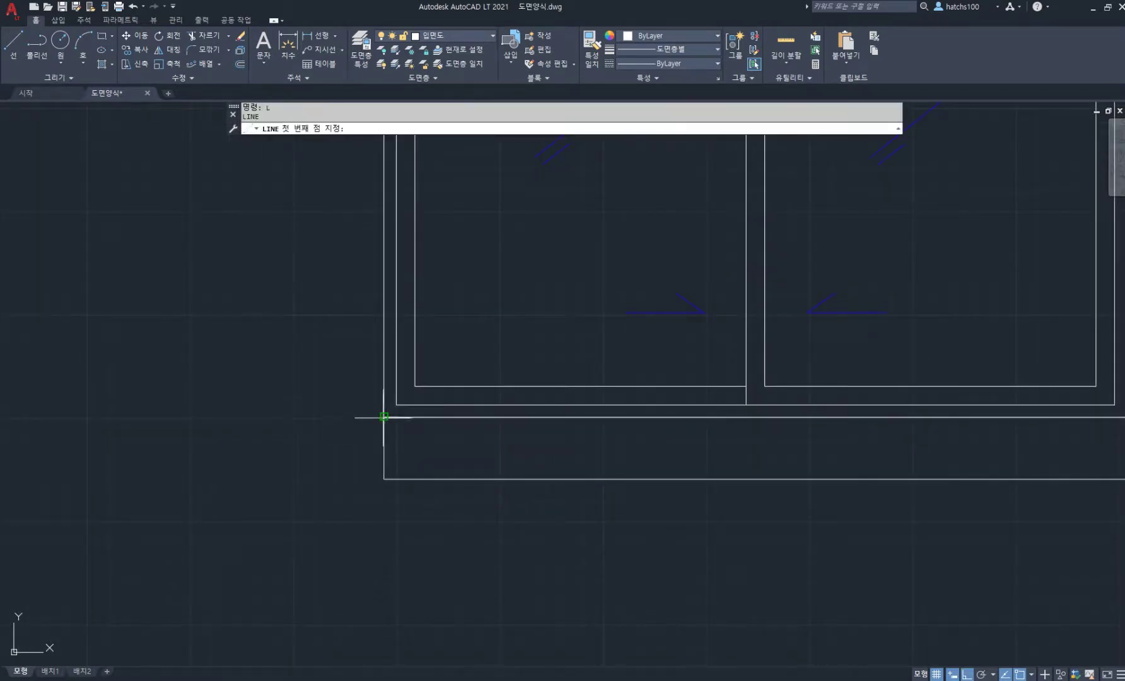
left_click(383, 417)
type("50")
key("Return")
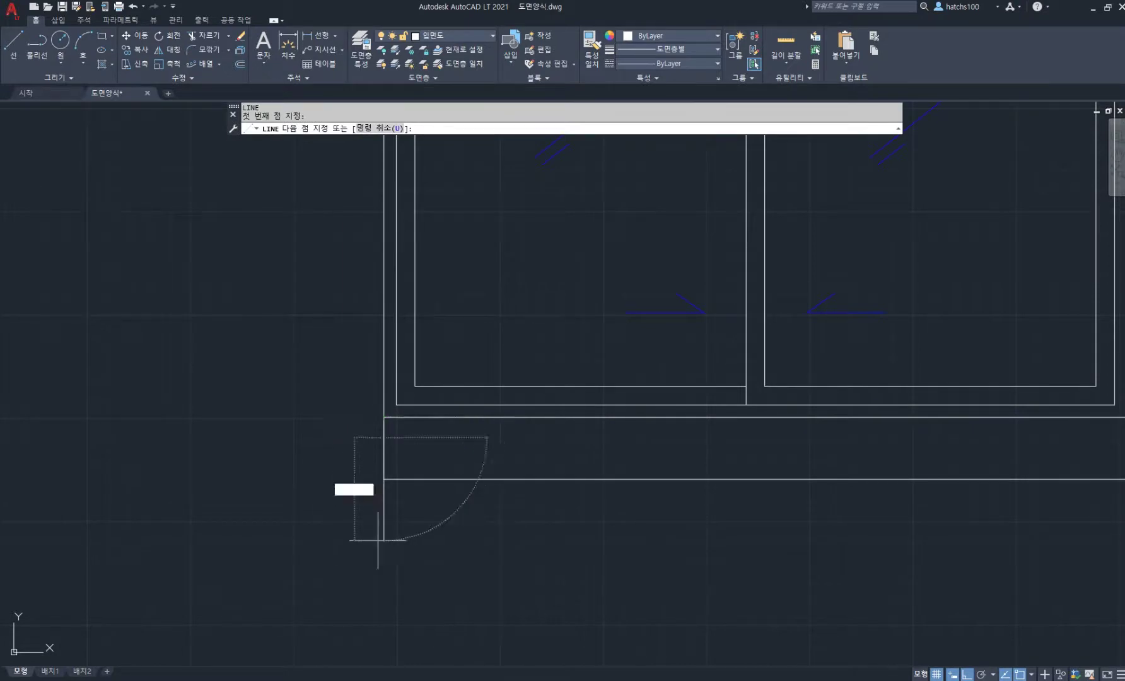
scroll(378, 541, "down", 4)
left_click(672, 497)
key("Return")
Offset the 600 by 600 bathroom window's outline inwards by 30, and offset that inner outline inwards by another 45.
mouse_move(716, 442)
middle_mouse_down()
mouse_move(684, 425)
mouse_move(625, 421)
middle_mouse_up()
middle_click_drag(917, 335, 809, 345)
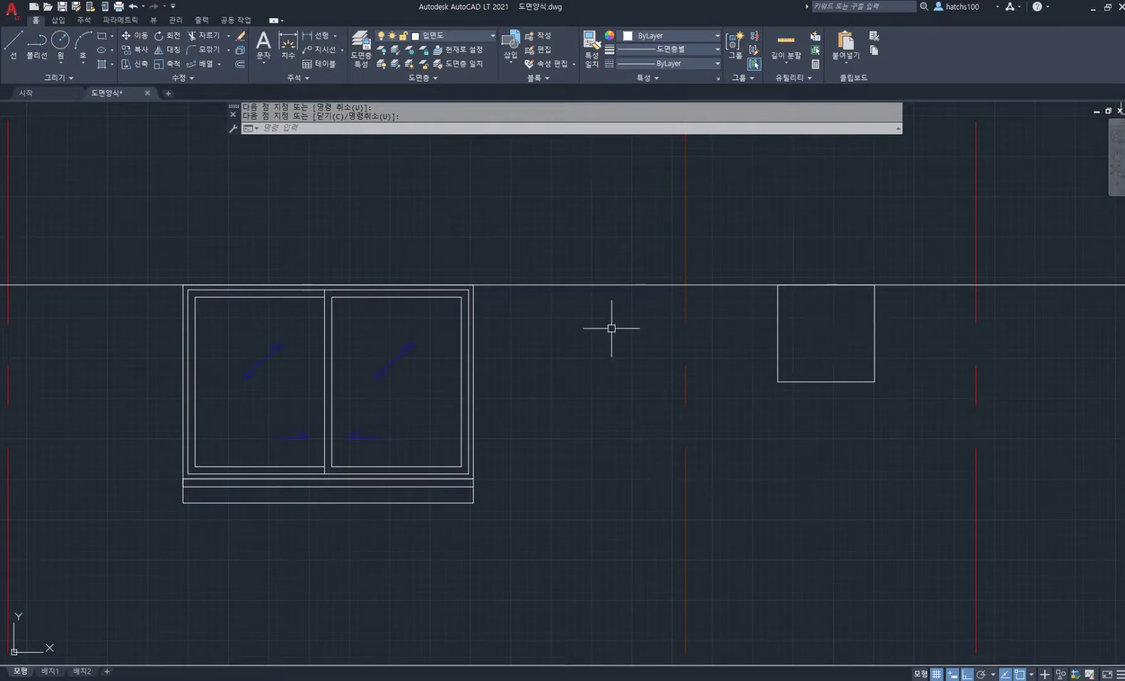
scroll(854, 317, "up", 2)
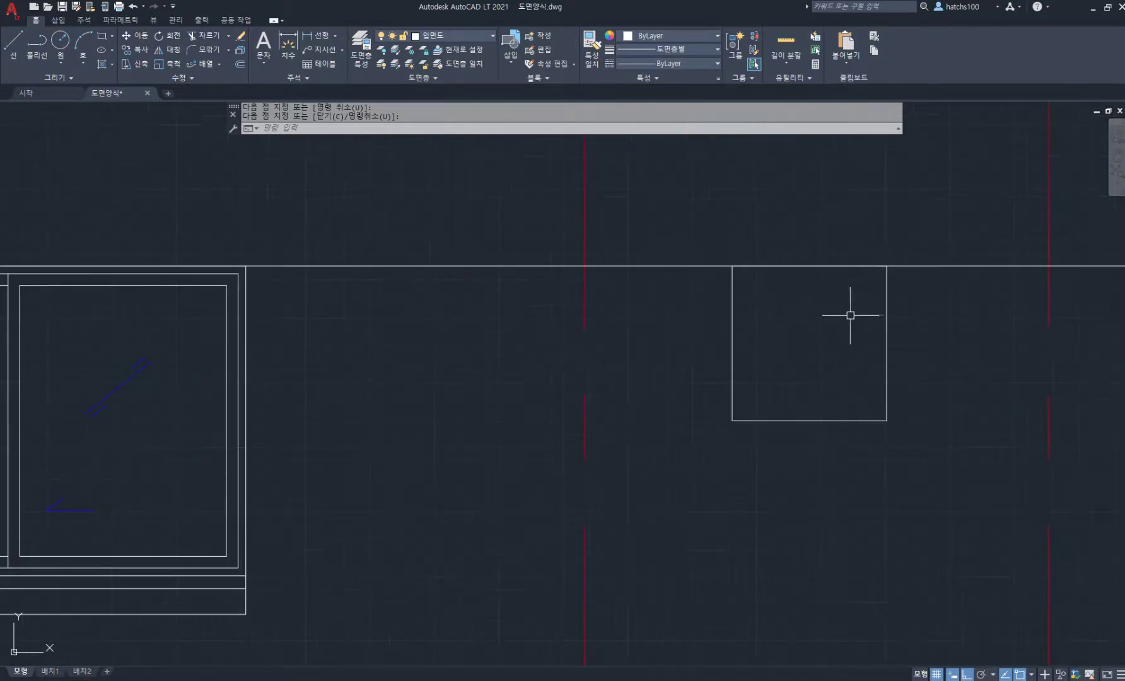
type("o")
key("Return")
key("Return")
left_click(732, 322)
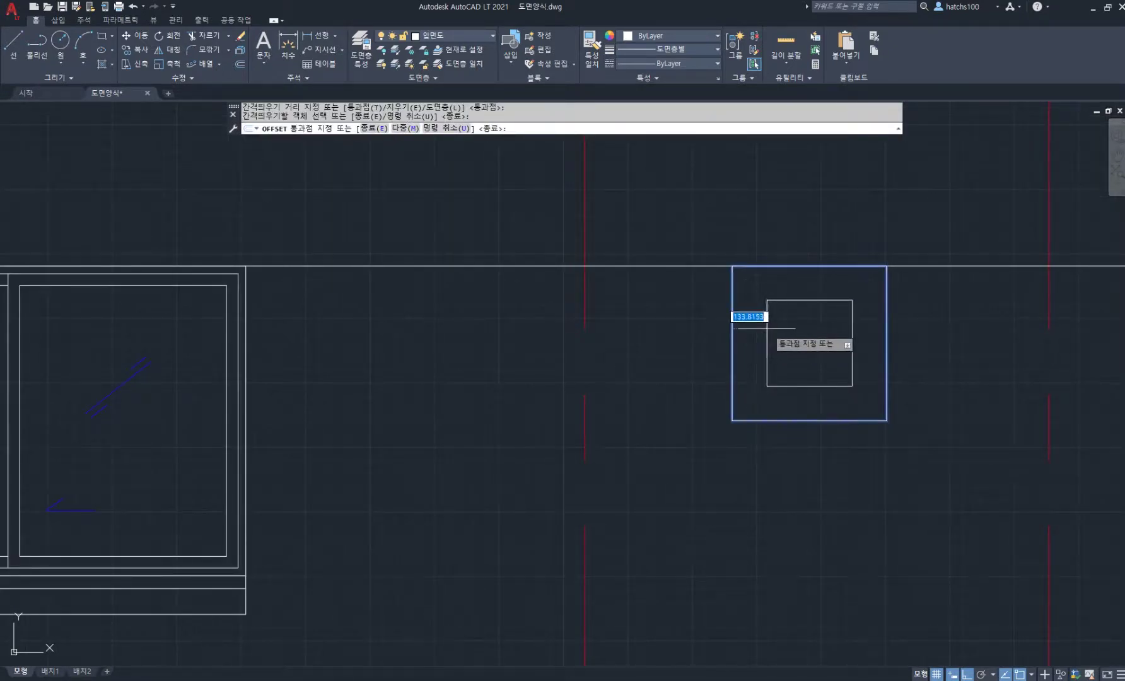
type("30")
key("Return")
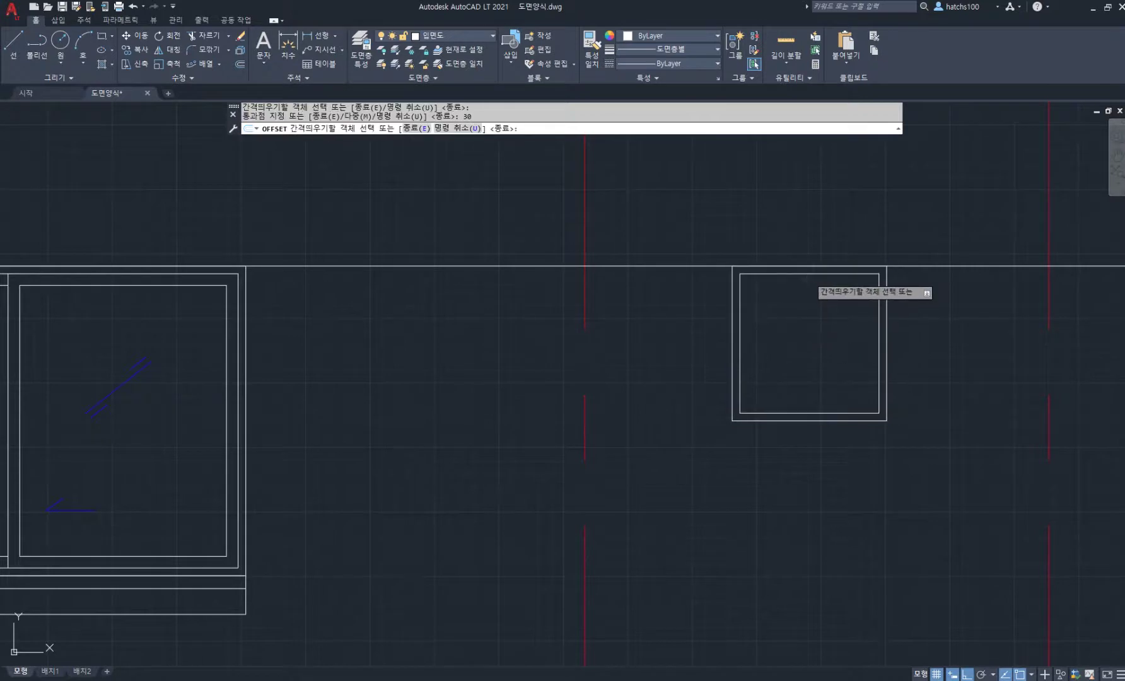
type("45")
key("Return")
scroll(819, 304, "up", 4)
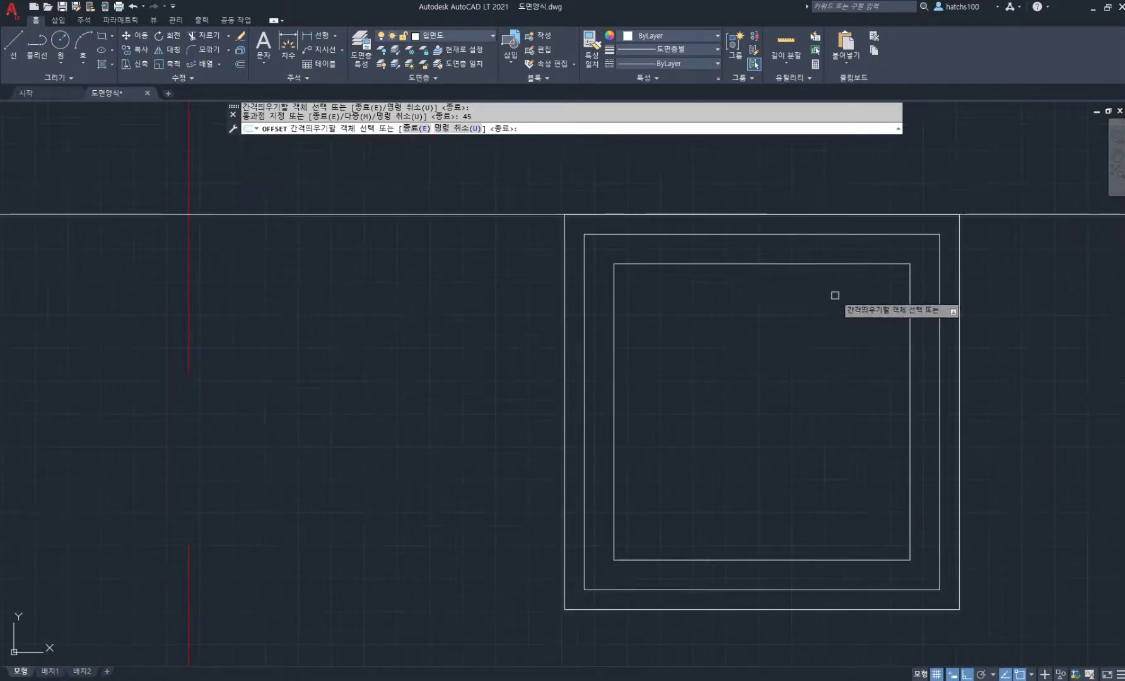
key("Return")
Draw a vertical centre line in the bathroom window between the top and bottom midpoints of the middle frame outline.
left_click(762, 234)
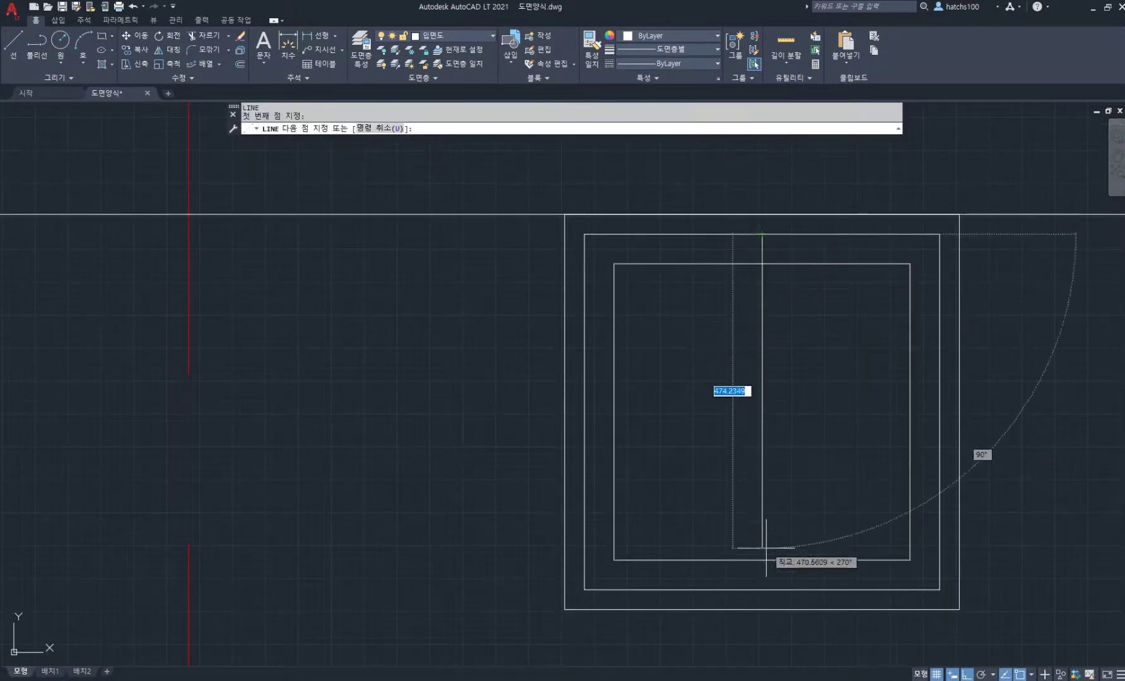
left_click(762, 590)
key("Return")
Offset the bathroom window's vertical centre line by 22.5 to each side and erase the original centre line.
type("o")
key("Return")
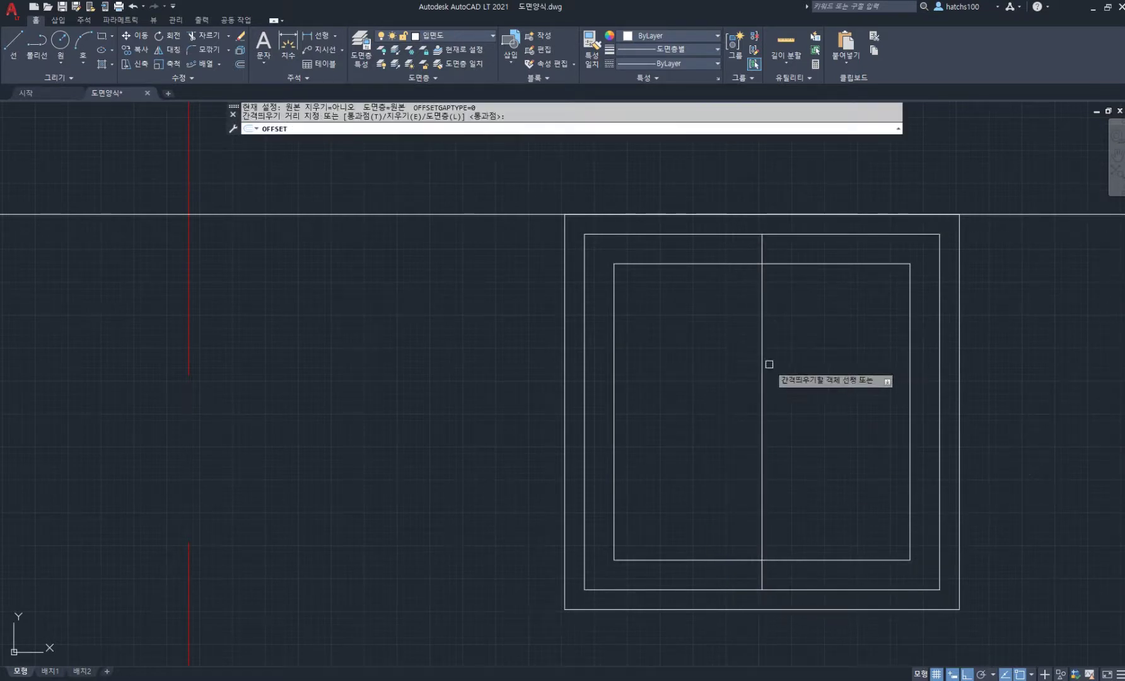
key("Return")
left_click(762, 371)
type("22.5")
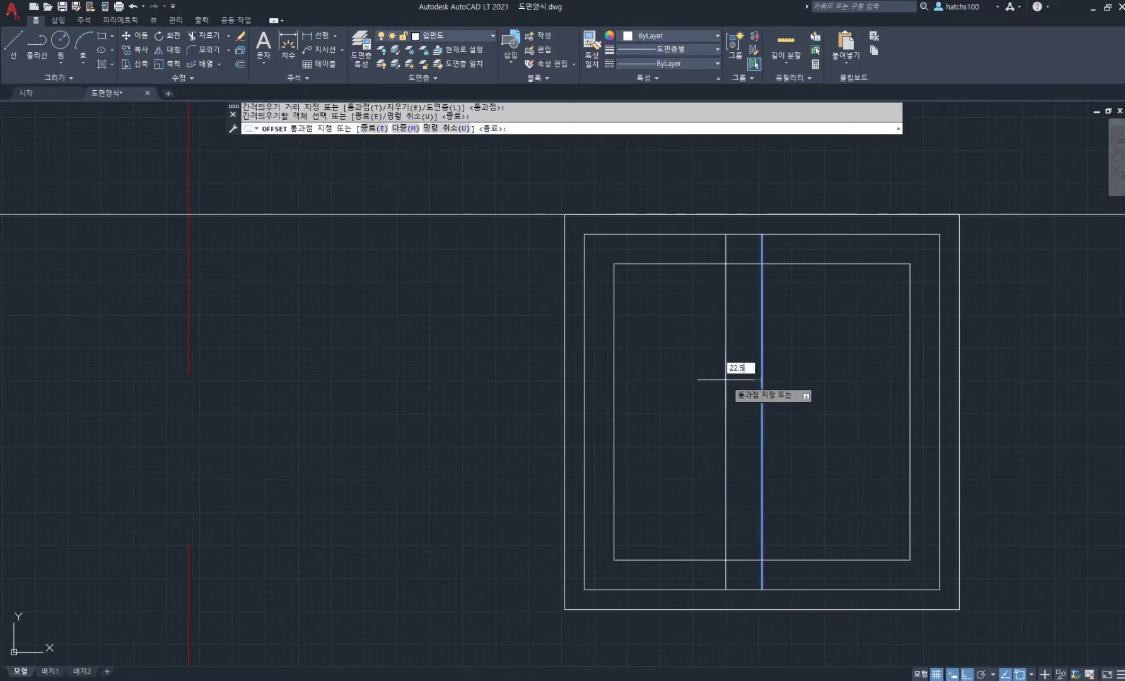
key("Return")
left_click(762, 376)
type("22")
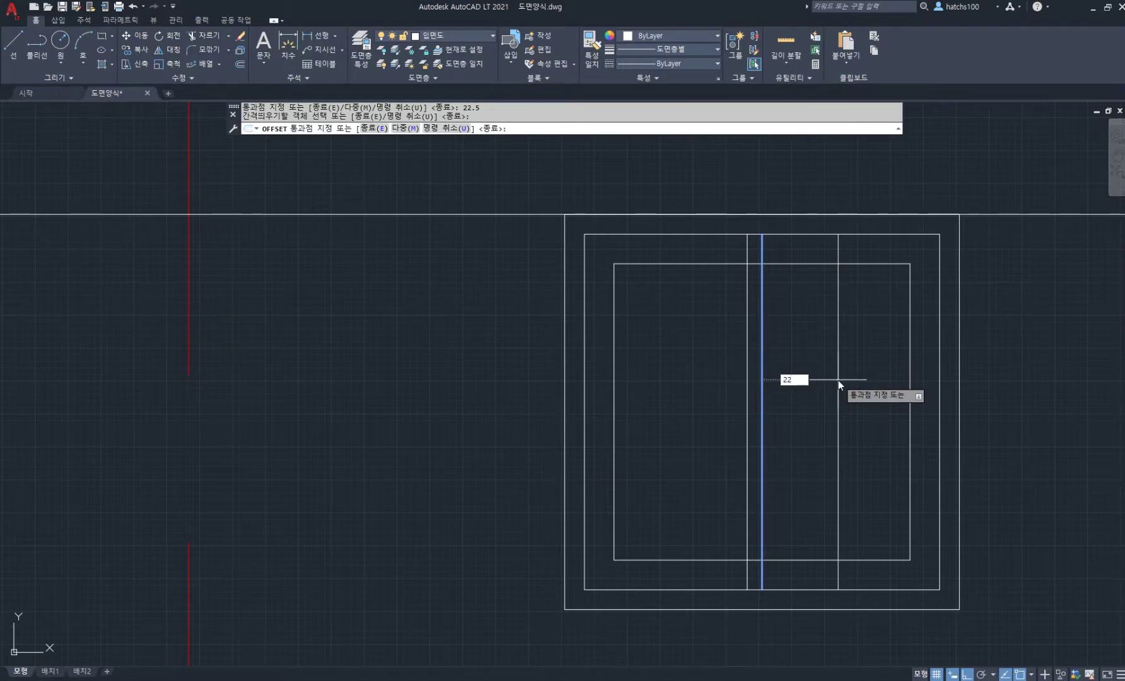
type(".5")
key("Return")
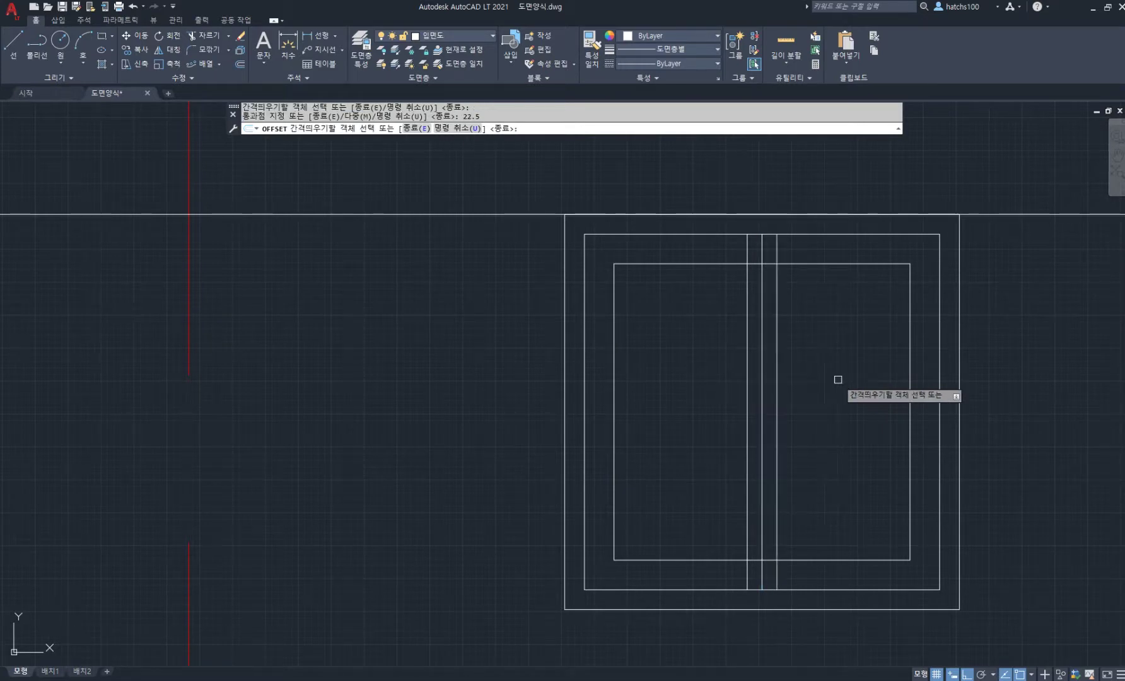
key("Return")
left_click(762, 384)
key("Delete")
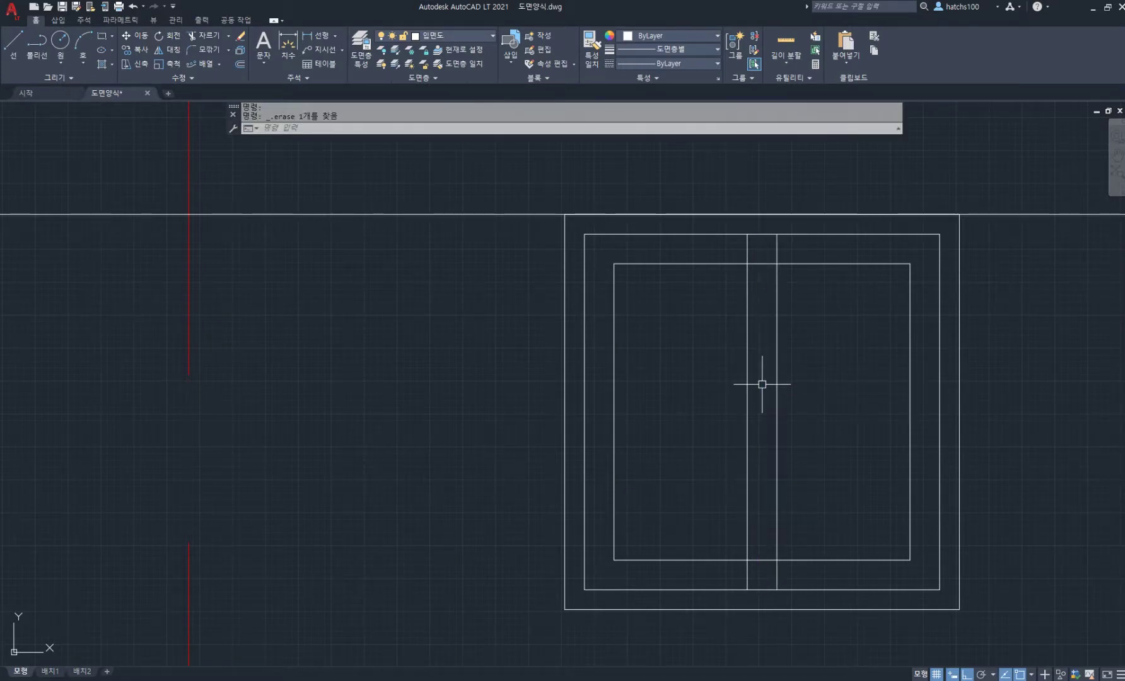
Trim the bathroom window's right mullion line to the inner frame outline and remove that outline's segments between the two mullion lines.
left_click(786, 245)
key("Escape")
key("Escape")
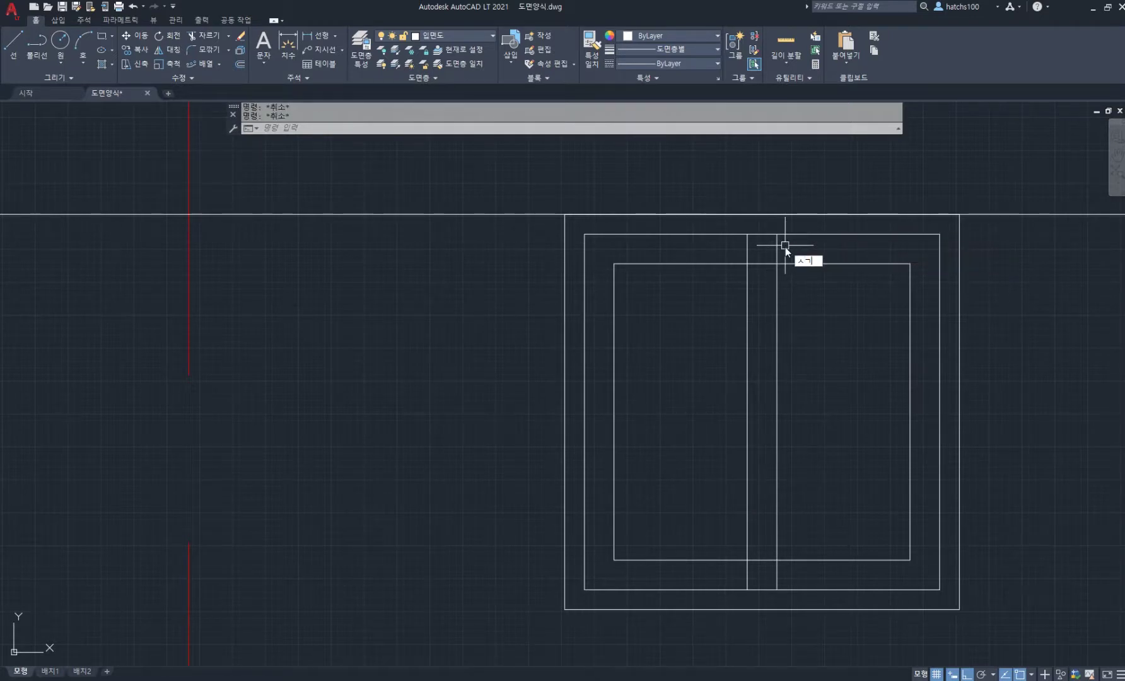
key("space")
left_click(777, 251)
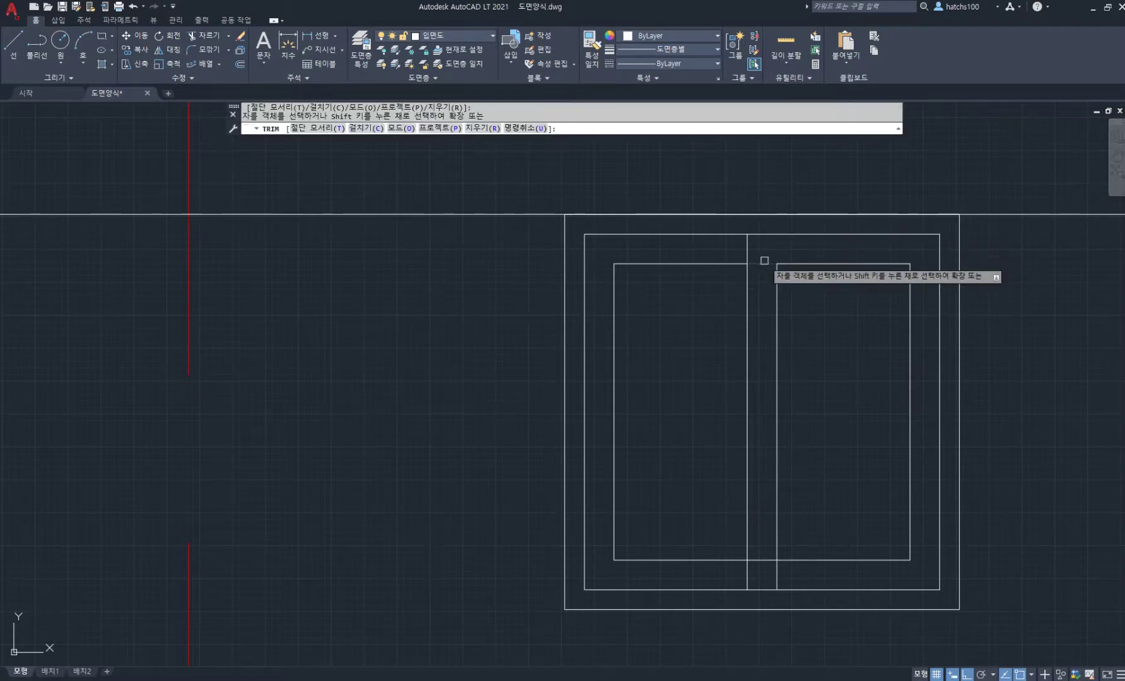
left_click(763, 261)
left_click(763, 560)
scroll(779, 555, "down", 5)
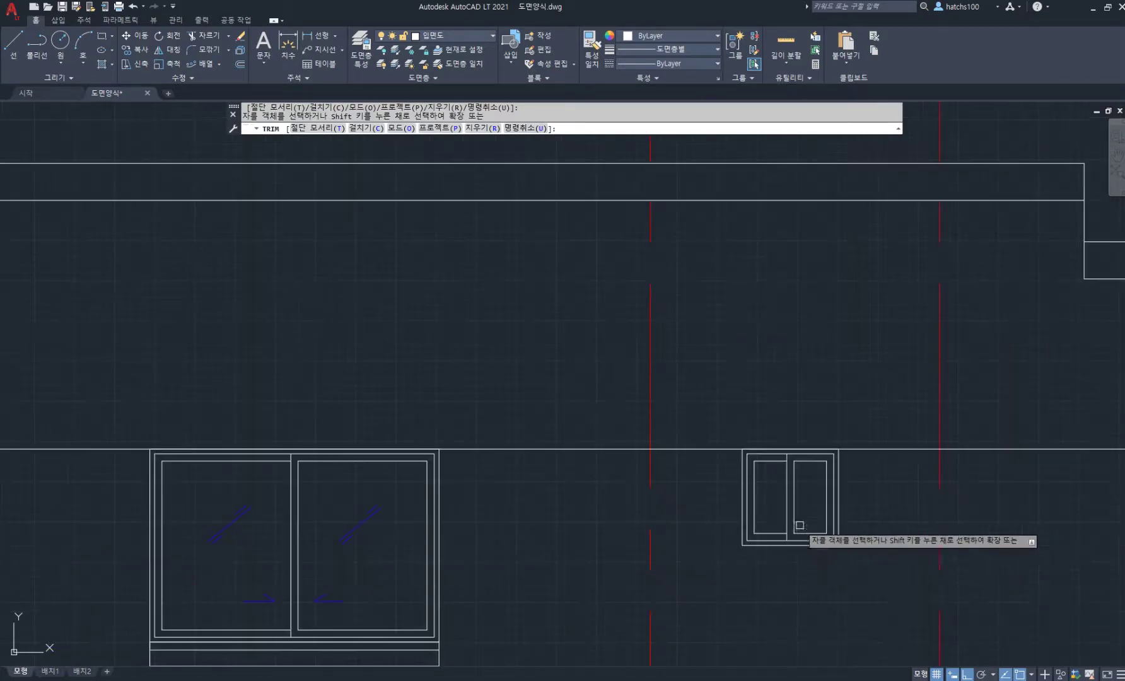
key("space")
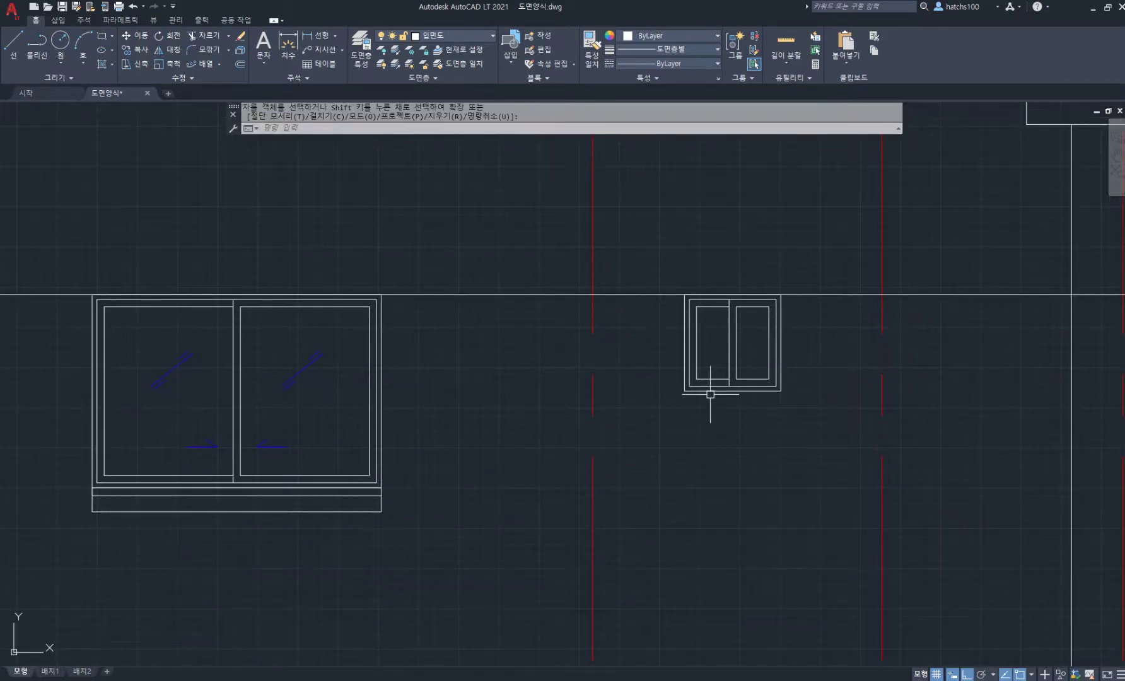
Draw a 600 by 150 sill rectangle directly below the bathroom window, starting from its lower-left corner.
type("rec")
key("space")
scroll(711, 395, "up", 4)
left_click(648, 382)
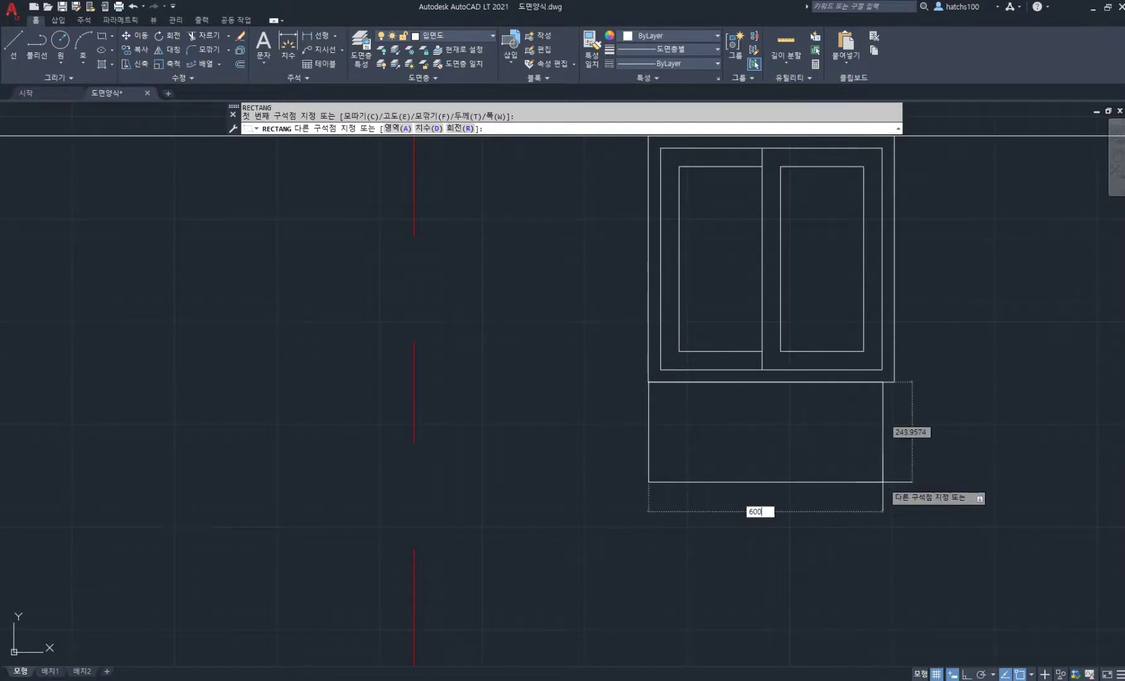
key("Tab")
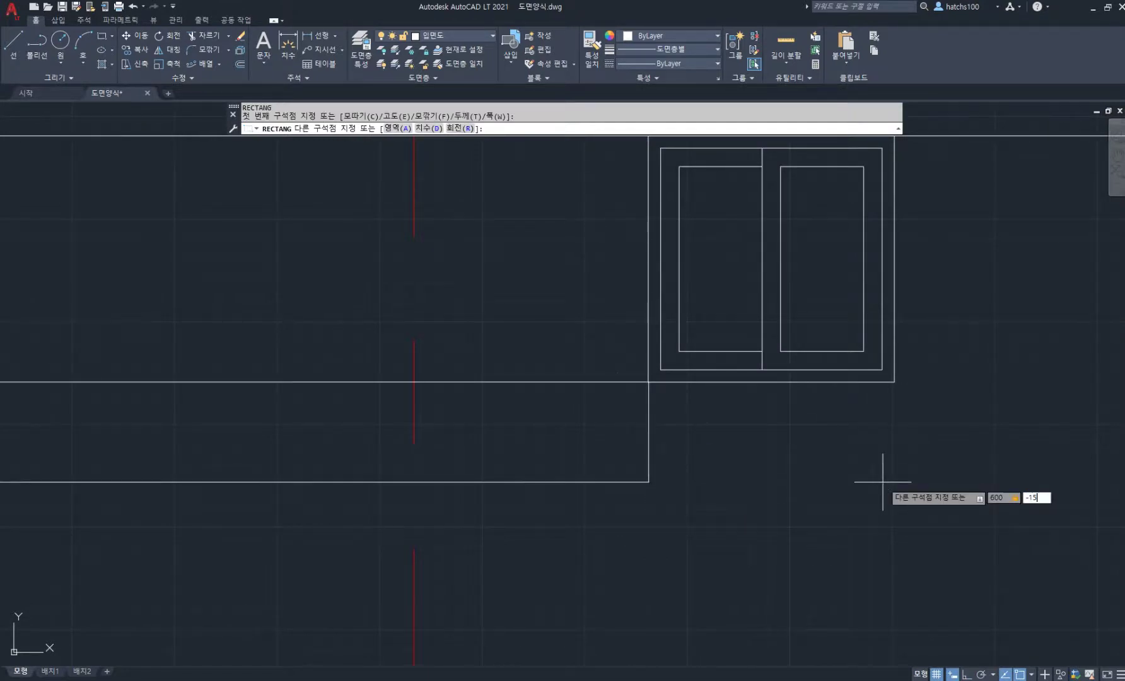
key("Return")
Draw a line 50 down from the bathroom sill's upper-left corner and on horizontally to its right edge.
scroll(675, 410, "up", 2)
type("l")
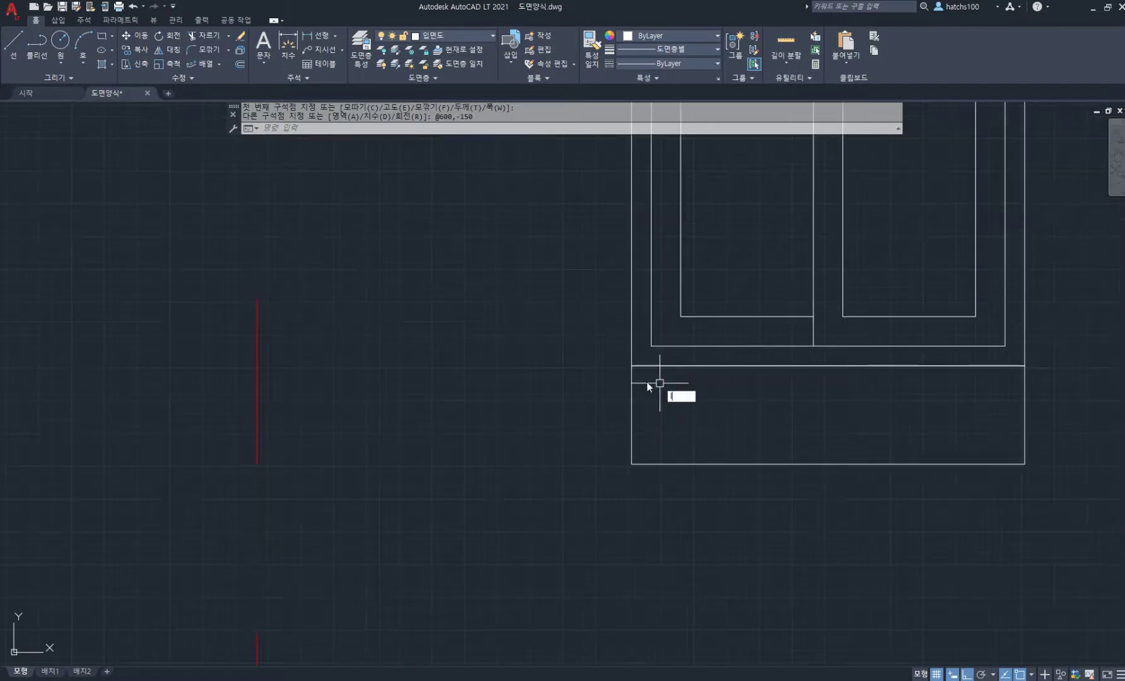
key("space")
left_click(631, 366)
type("50")
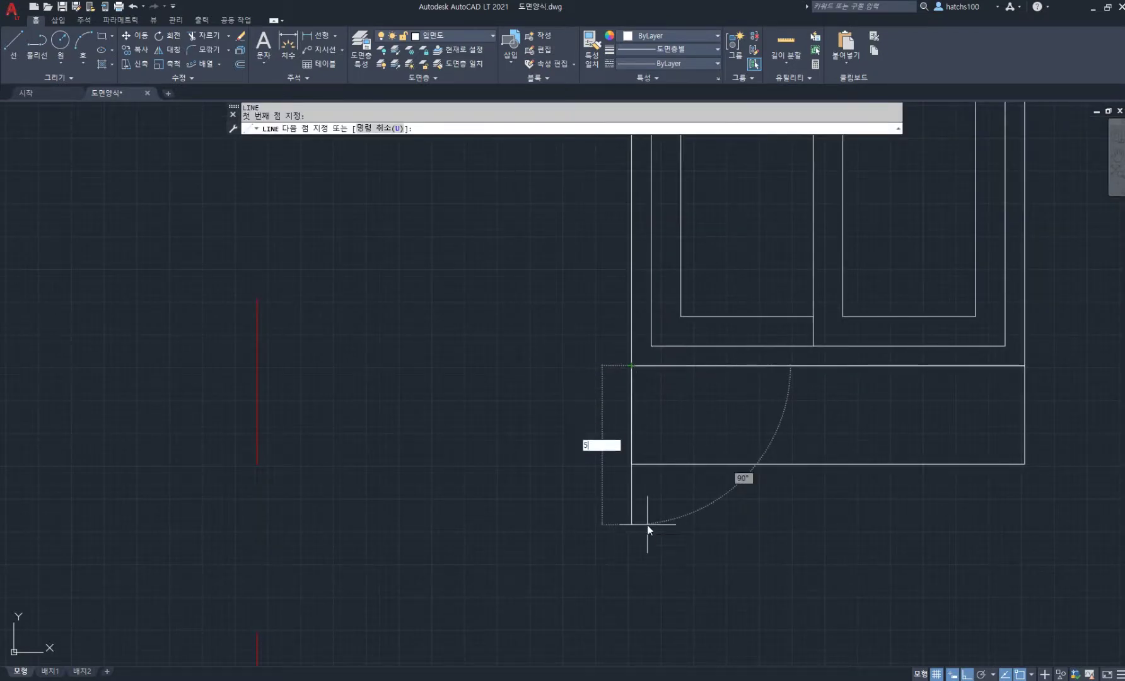
key("Return")
left_click(1024, 398)
key("Return")
scroll(815, 415, "down", 3)
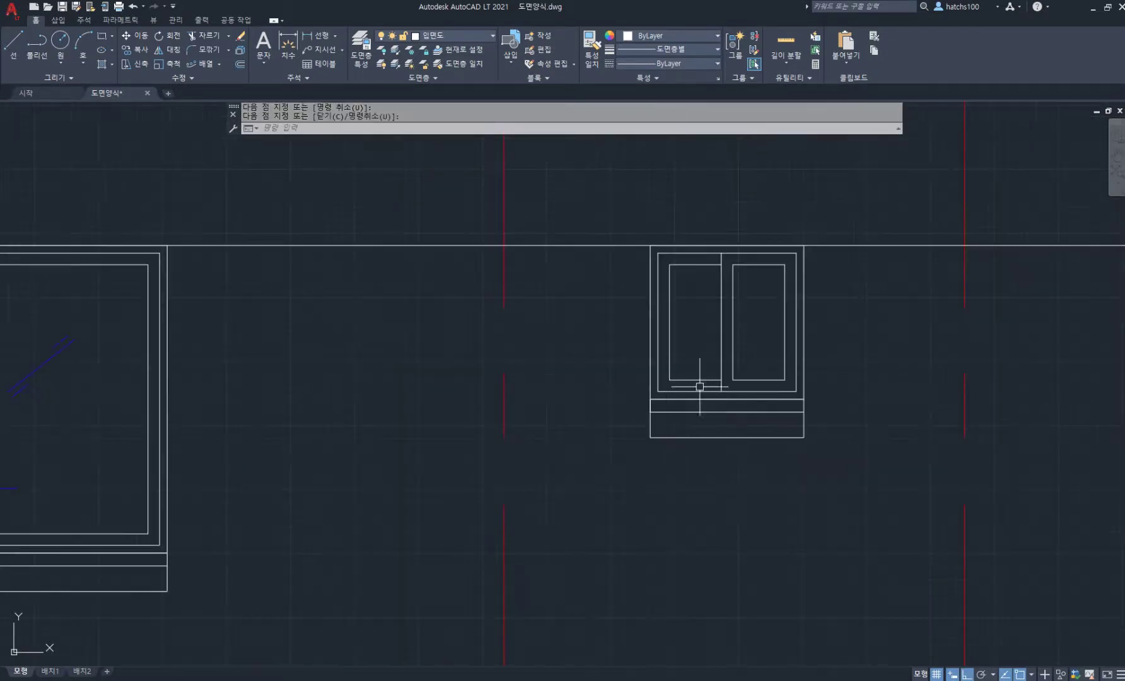
Copy the large window's glass marks and sliding arrows horizontally into the wall area between the two windows.
scroll(354, 373, "up", 2)
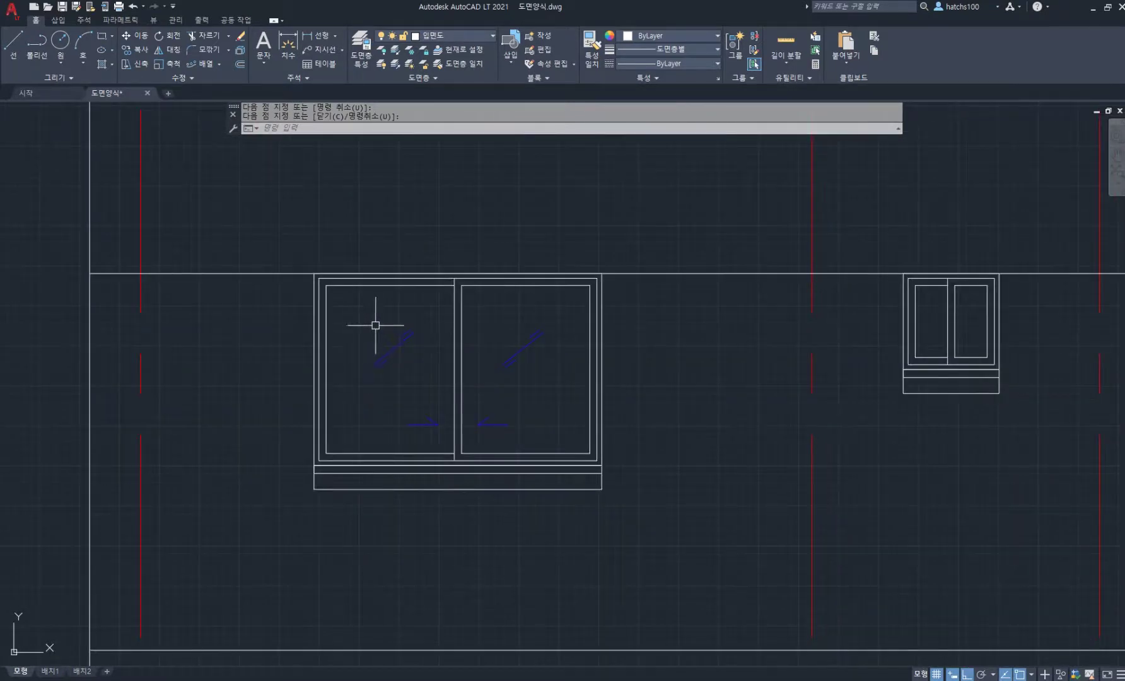
type("co")
key("Return")
left_click(356, 309)
left_click(573, 442)
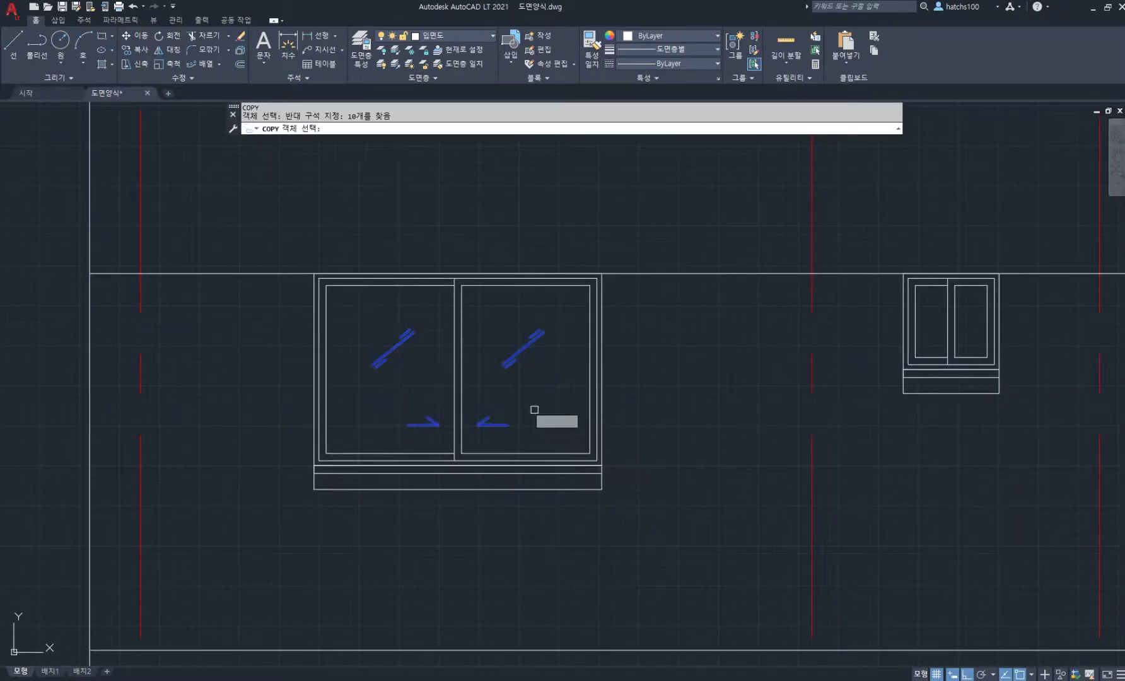
key("Return")
left_click(469, 379)
left_click(790, 378)
key("Return")
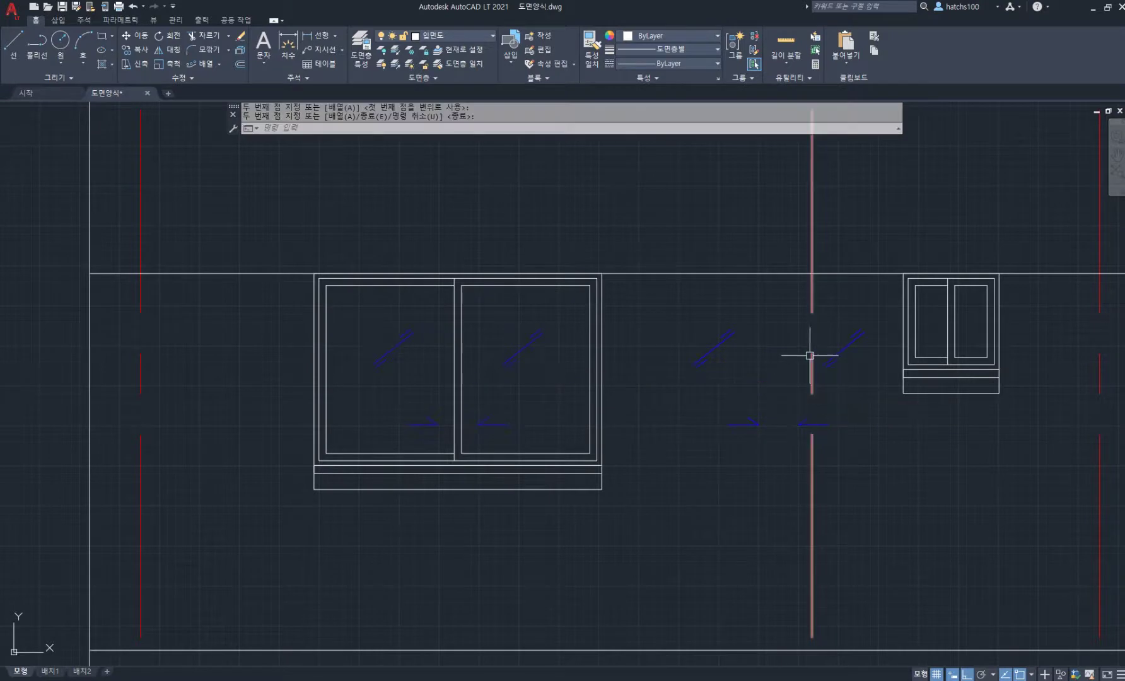
Scale the copied glass marks and sliding arrows down to about half size from a base point between them.
type("sc")
key("Return")
left_click(664, 305)
left_click(869, 445)
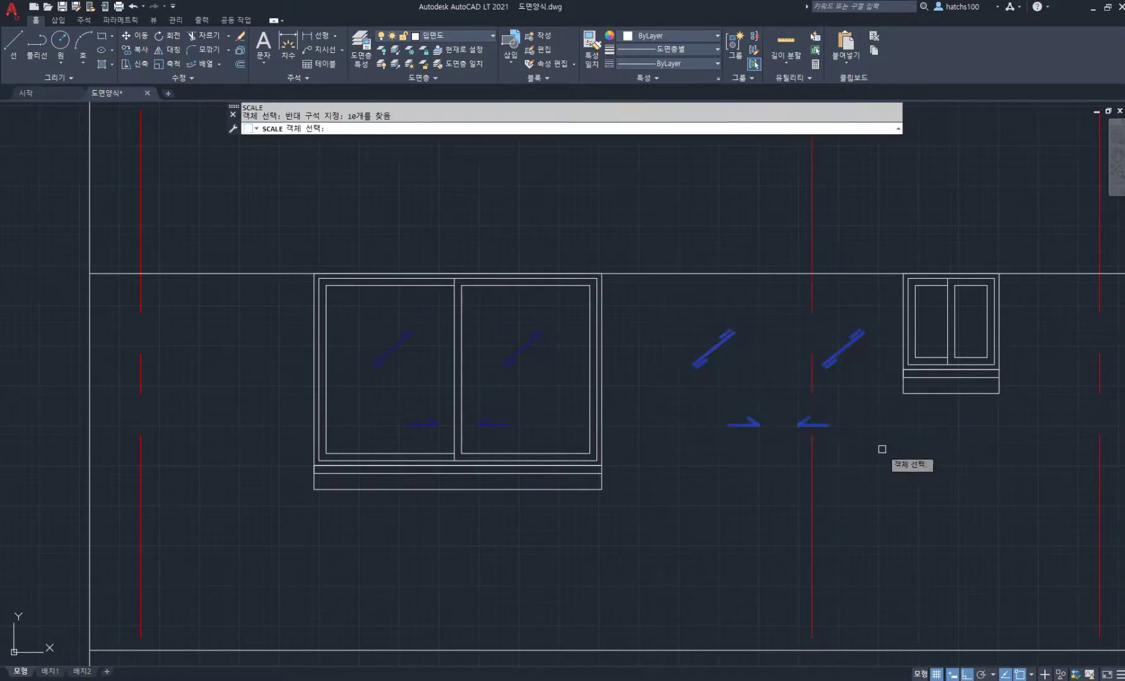
key("Return")
left_click(775, 361)
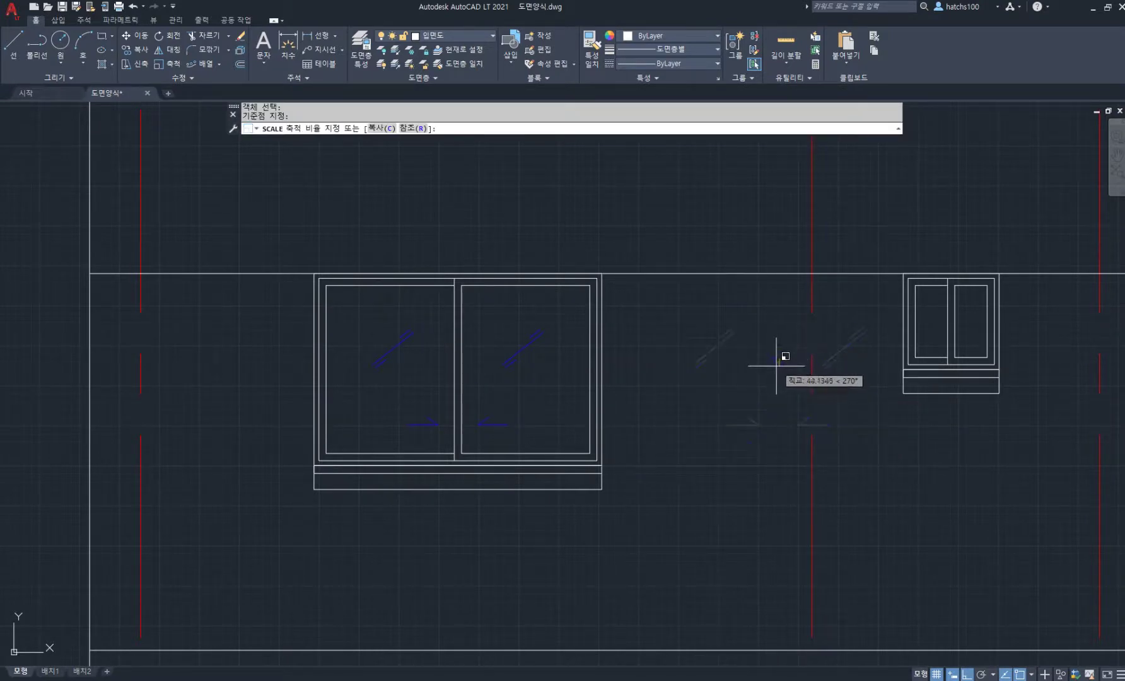
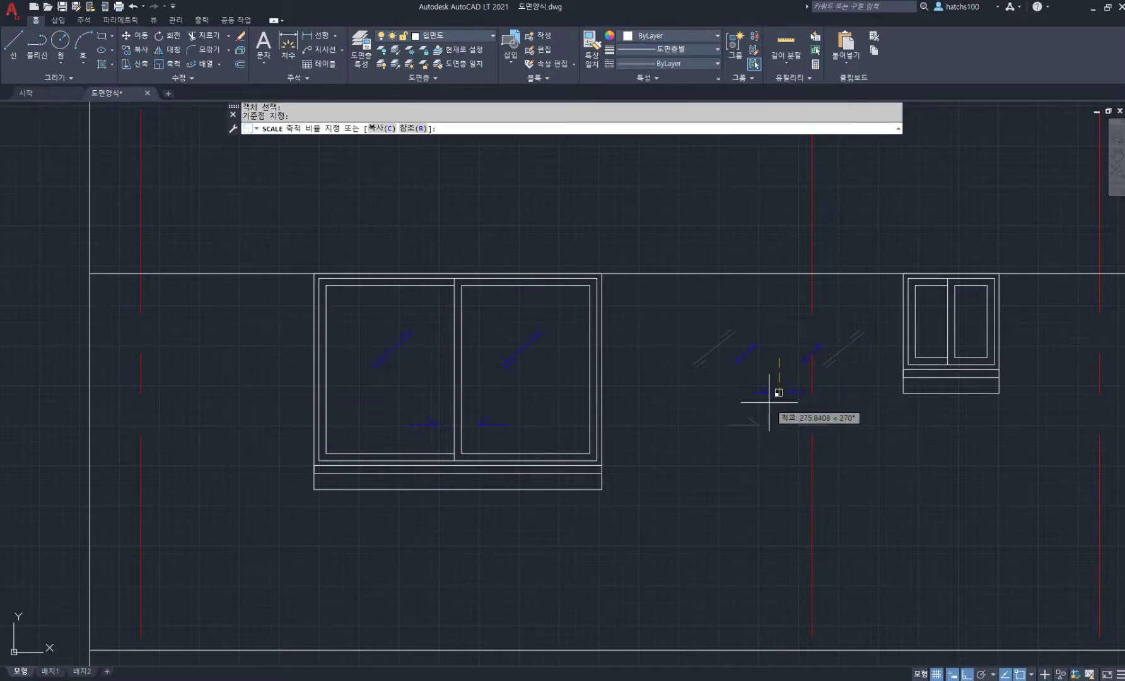
left_click(769, 403)
scroll(901, 361, "up", 3)
Move the scaled glass marks and arrows into the bathroom window, placing the arrows on either side of the mullion near the bottom.
middle_click_drag(905, 361, 781, 370)
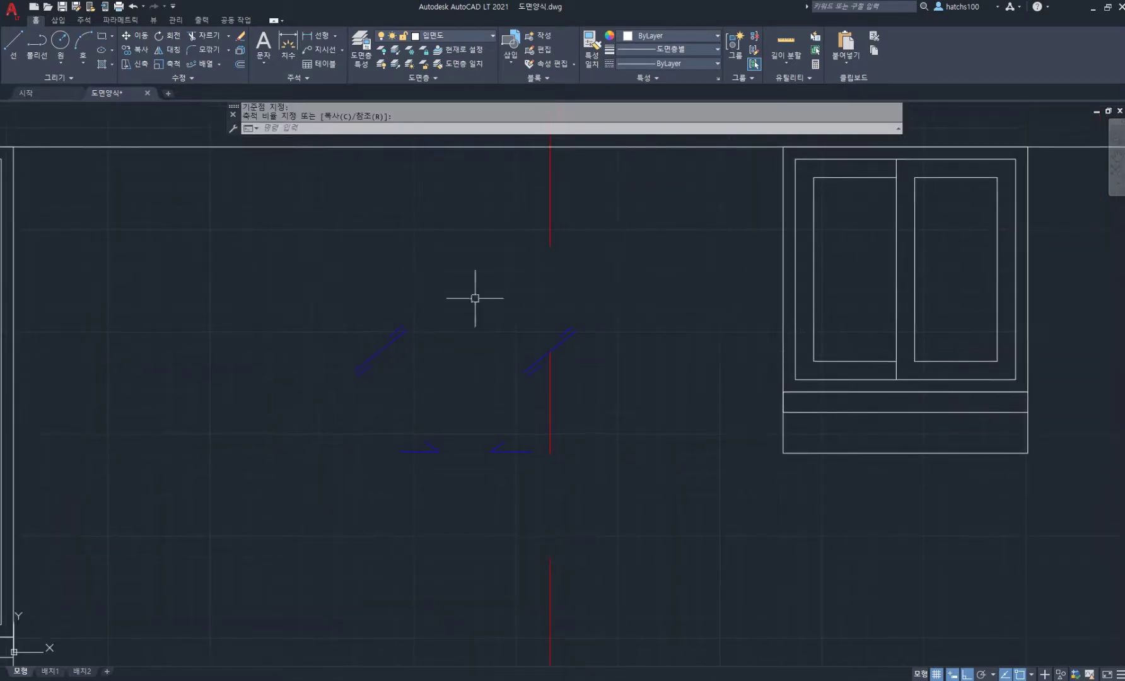
left_click(306, 279)
left_click(708, 496)
type("m")
key("space")
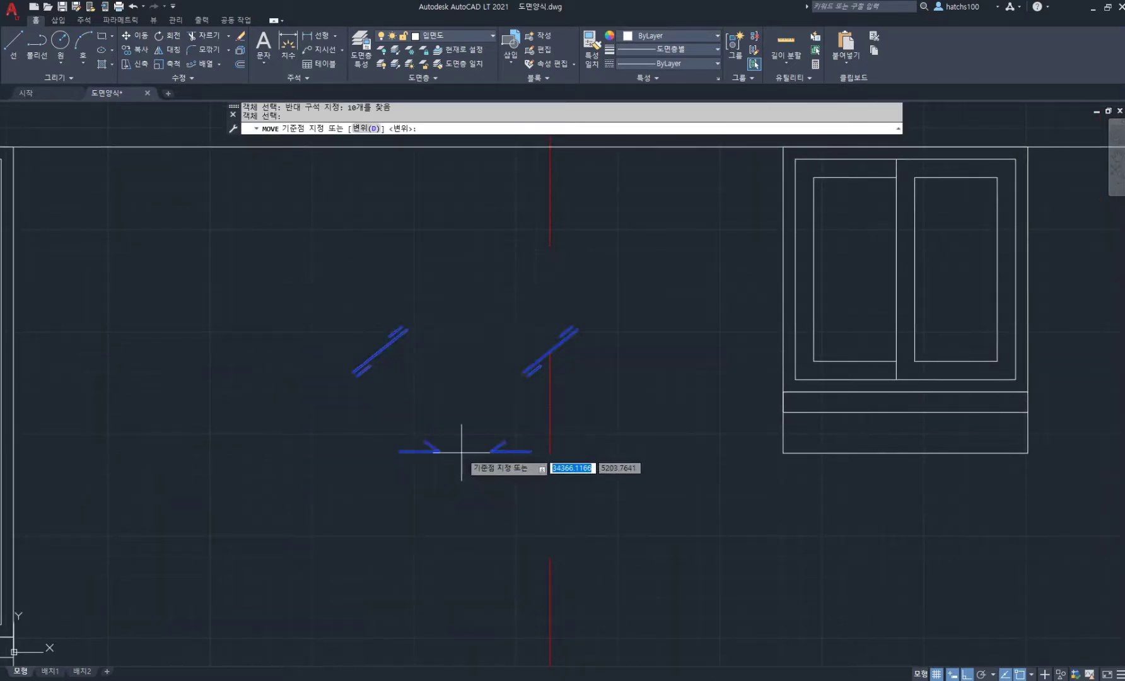
left_click(467, 453)
key("F8")
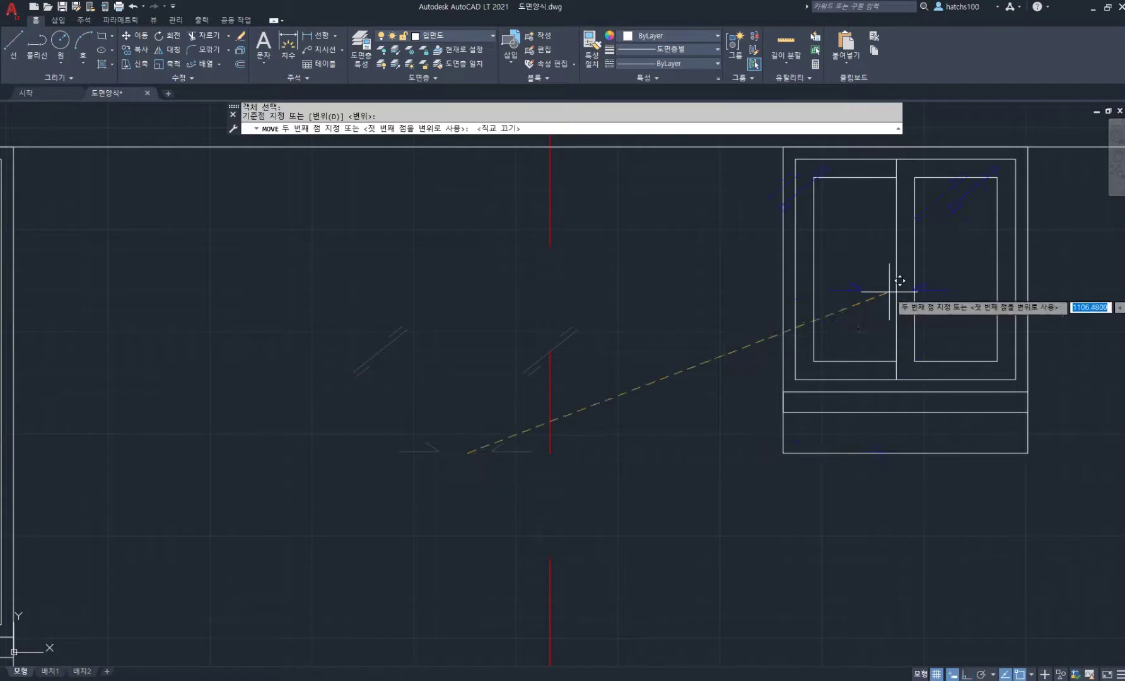
scroll(896, 320, "up", 5)
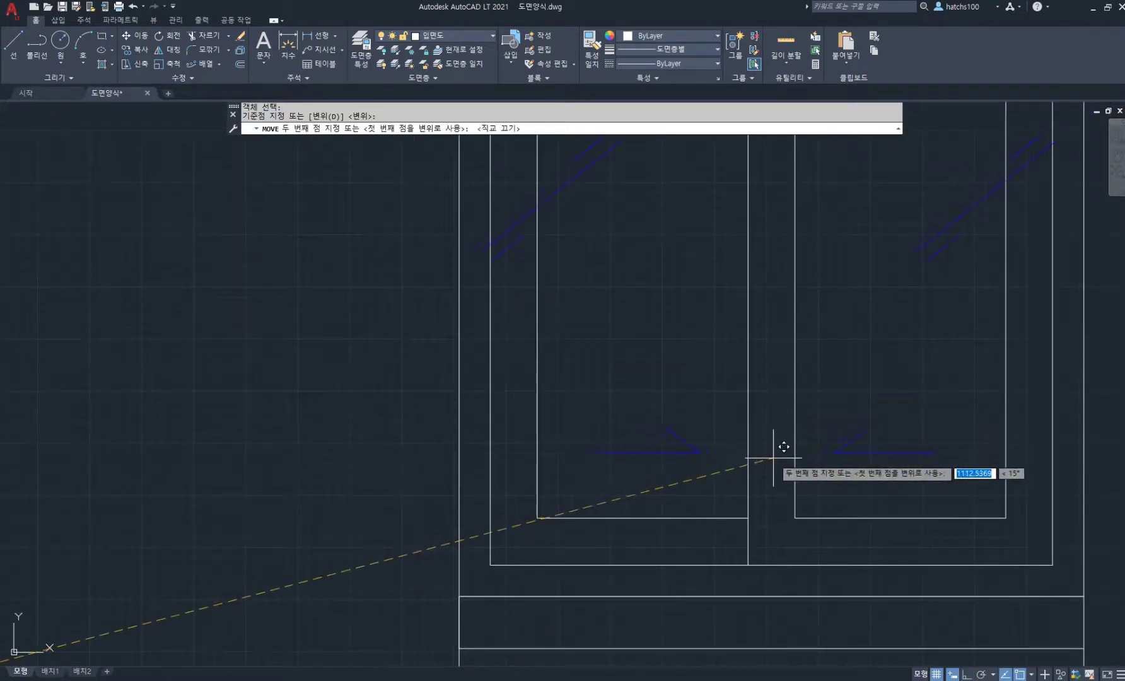
left_click(762, 454)
scroll(774, 457, "down", 3)
Move the bathroom window's left glass mark horizontally to the right, into the middle of the left pane.
key("space")
scroll(825, 423, "up", 3)
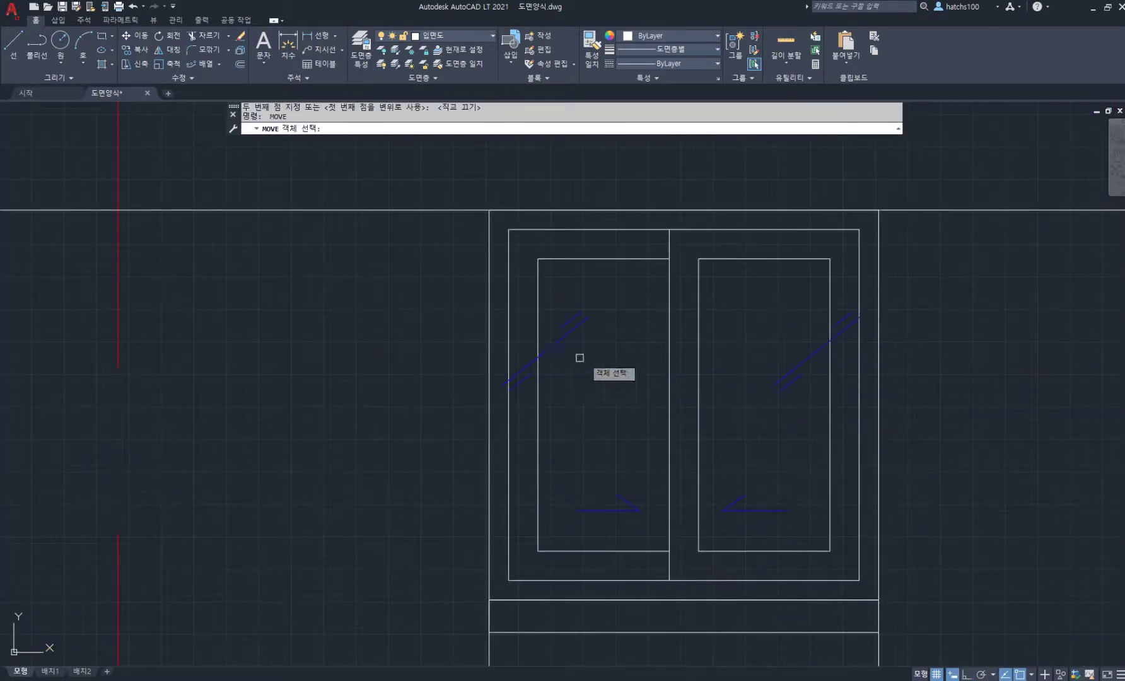
left_click(427, 297)
left_click(657, 424)
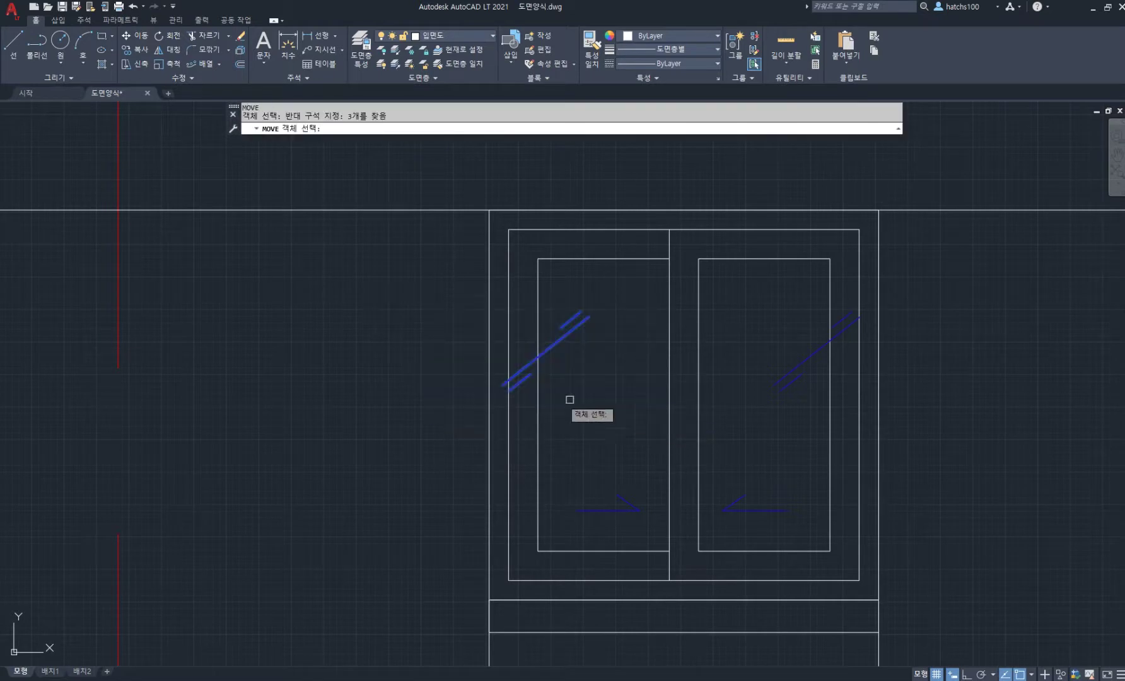
key("space")
left_click(344, 402)
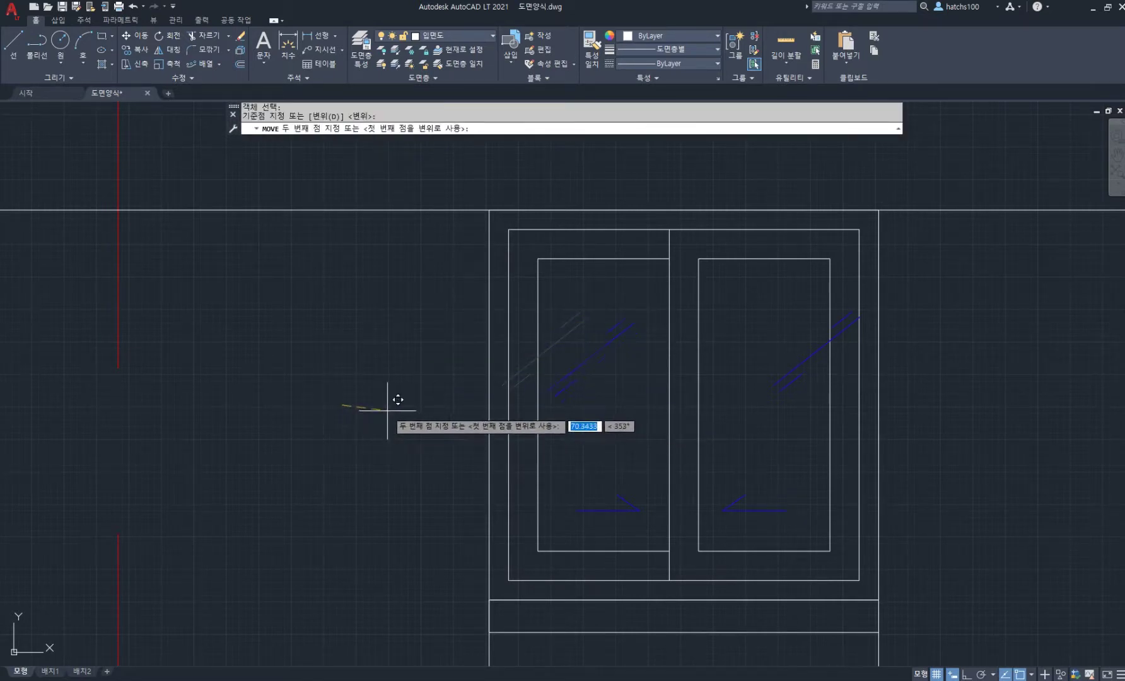
key("F8")
left_click(408, 413)
Move the bathroom window's right glass mark horizontally to the left, into the middle of the right pane.
key("space")
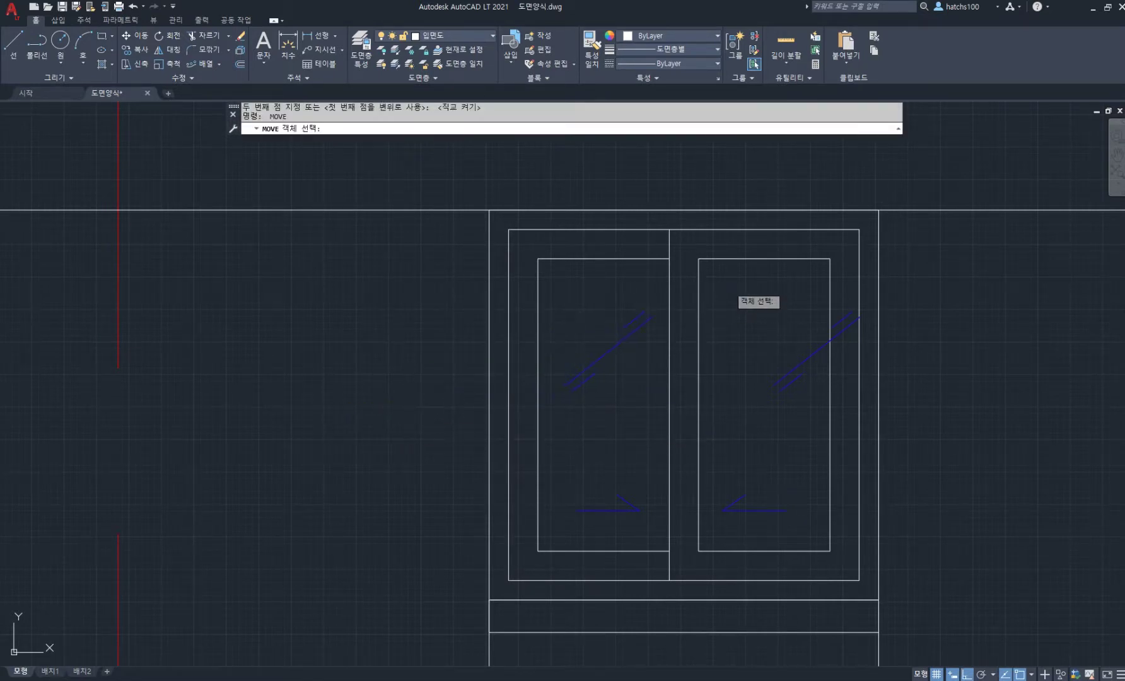
left_click(730, 286)
left_click(944, 420)
key("space")
left_click(1054, 402)
left_click(988, 399)
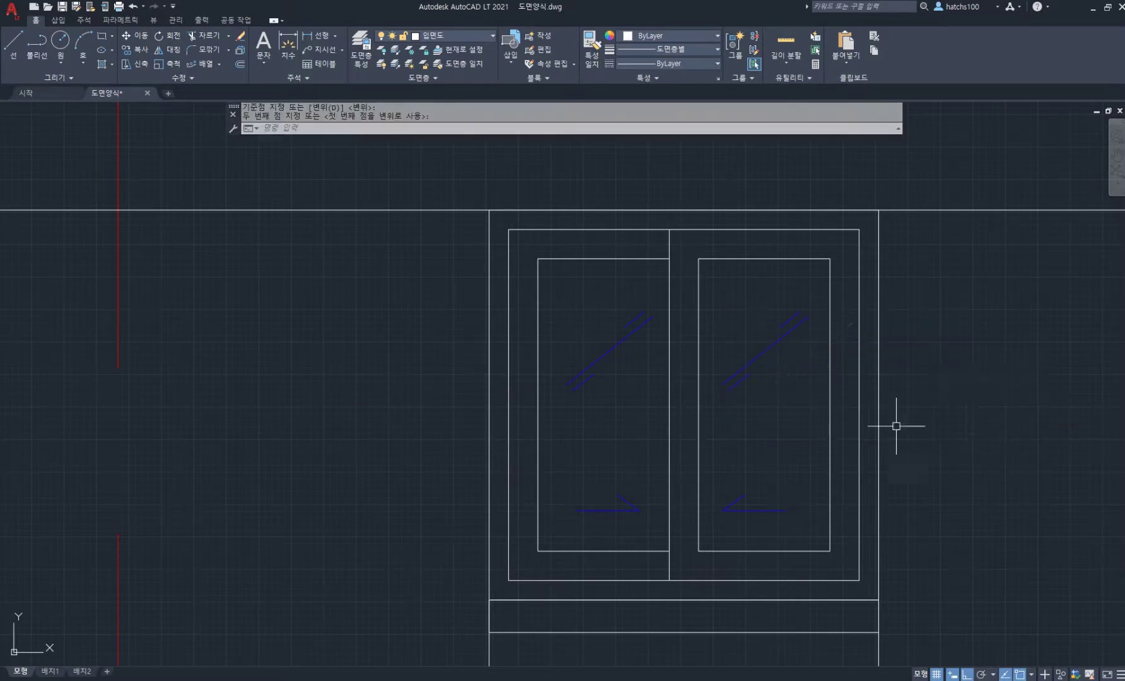
Offset the outline of the large opening right of the entrance inwards by 30, and offset that new outline inwards again.
scroll(897, 441, "down", 1)
middle_click_drag(897, 462, 711, 376)
scroll(711, 377, "down", 3)
middle_click_drag(964, 412, 636, 392)
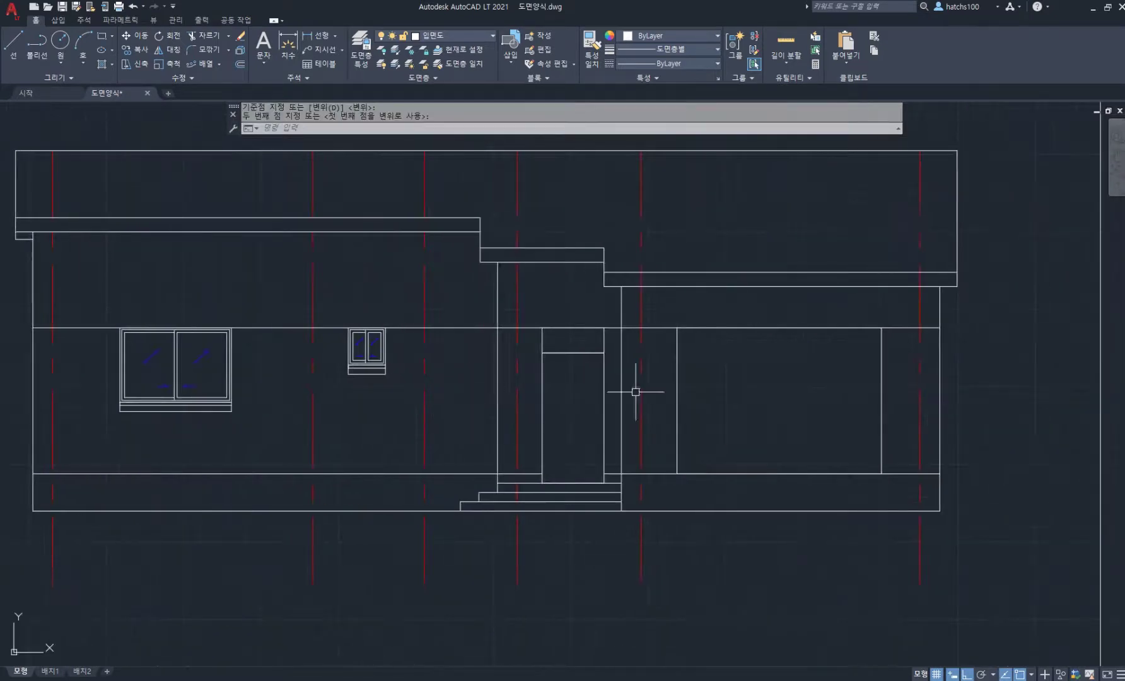
type("o")
key("space")
key("space")
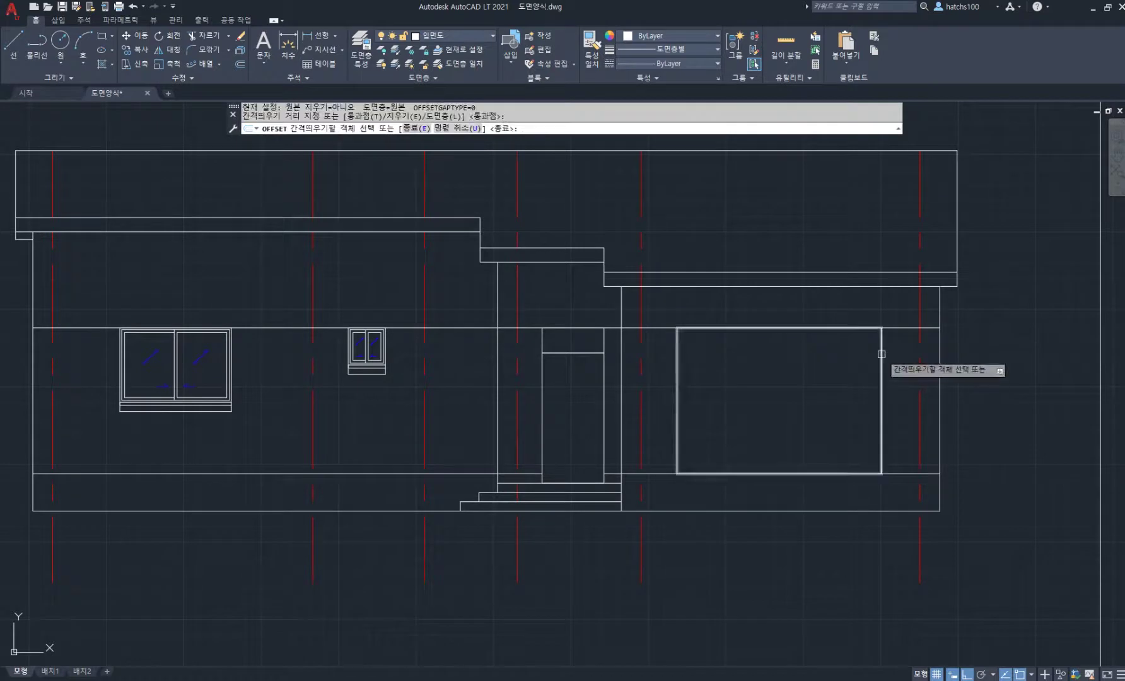
left_click(881, 361)
scroll(851, 357, "up", 2)
type("30")
key("space")
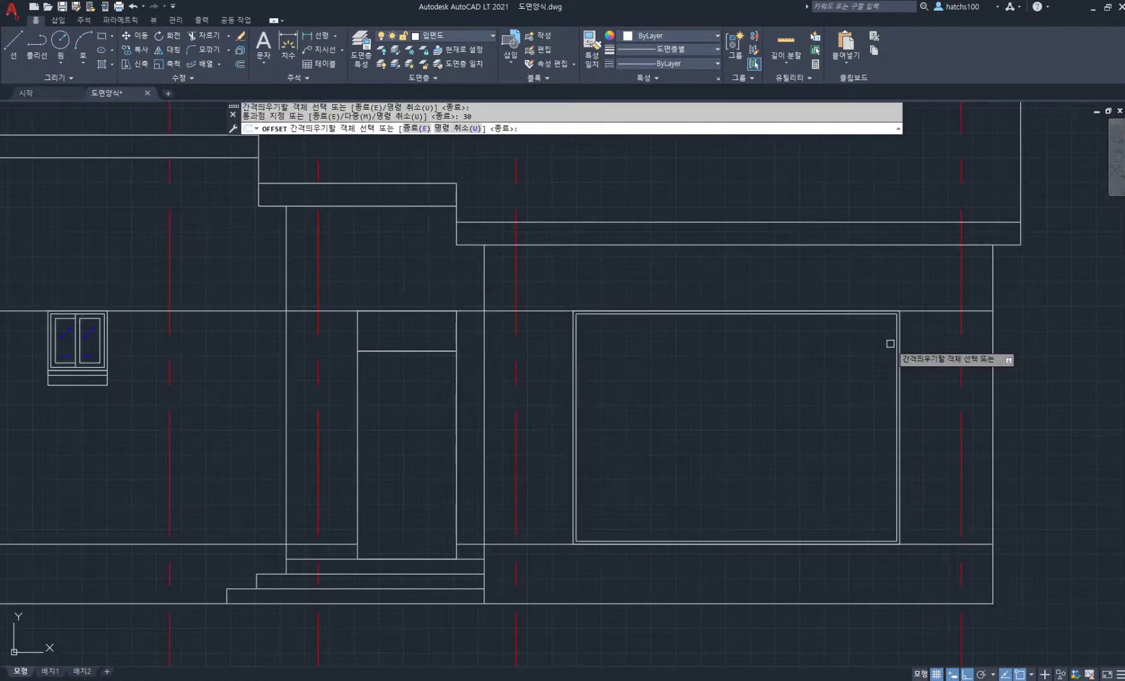
left_click(897, 318)
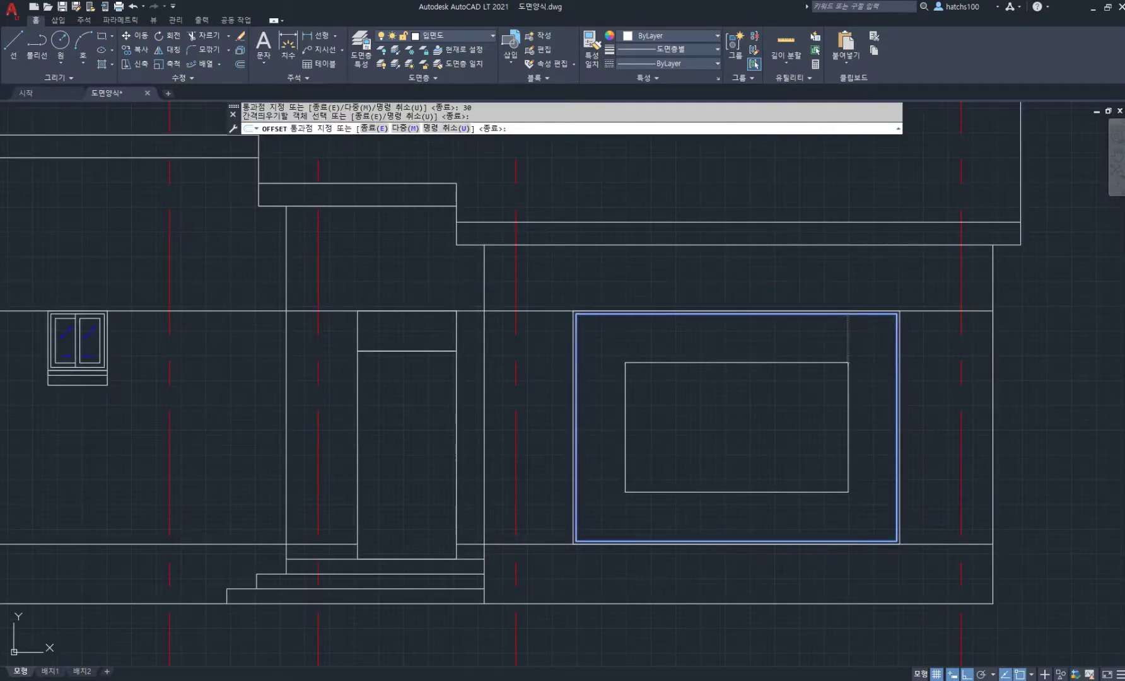
left_click(765, 319)
key("space")
Draw a vertical centre line in the opening right of the entrance between the top and bottom midpoints of the middle frame outline.
type("l")
key("space")
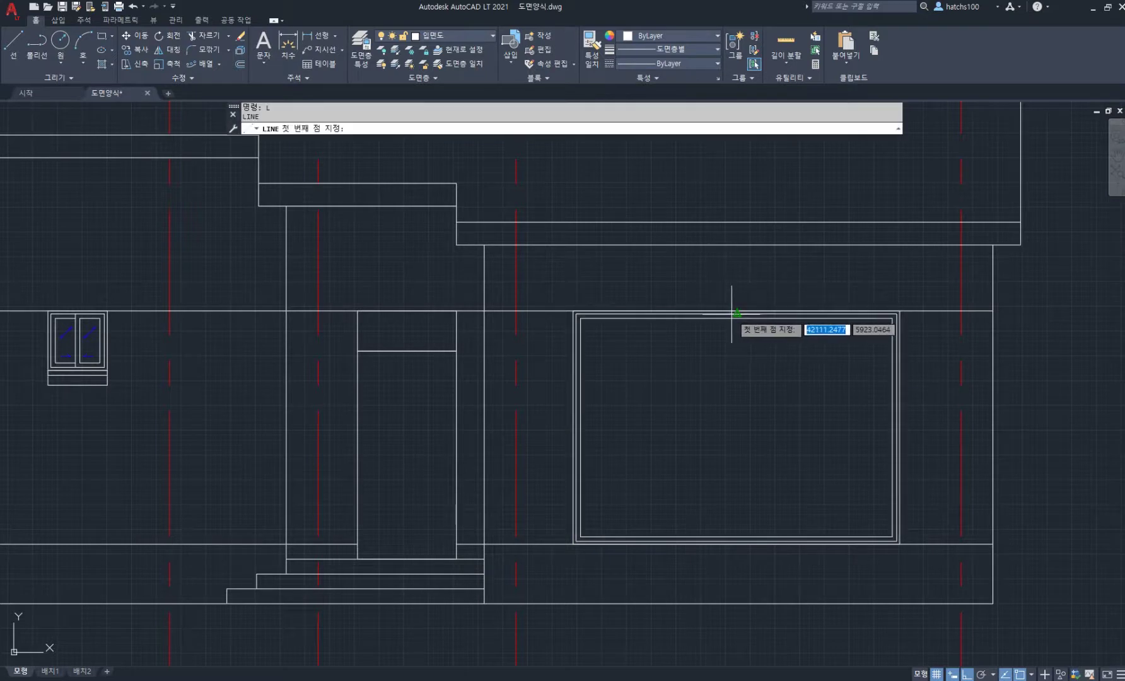
left_click(732, 313)
left_click(736, 537)
key("space")
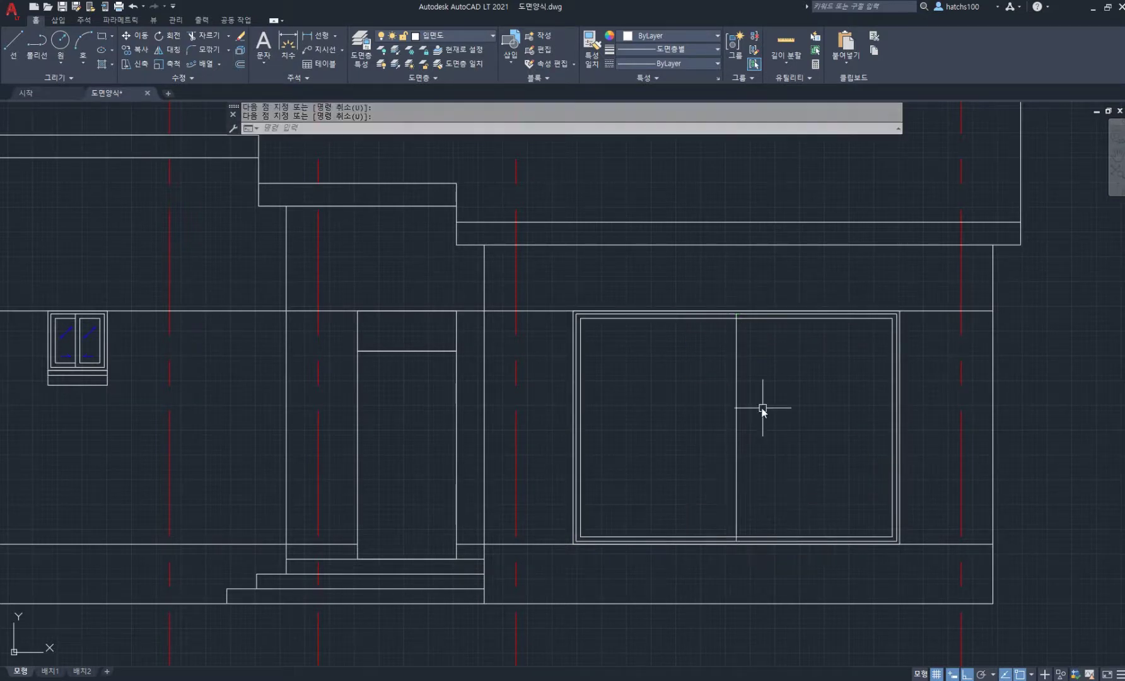
Trim away the left half of the two inner frame outlines in the large opening, up to the vertical centre line.
type("tr")
key("space")
left_click(681, 317)
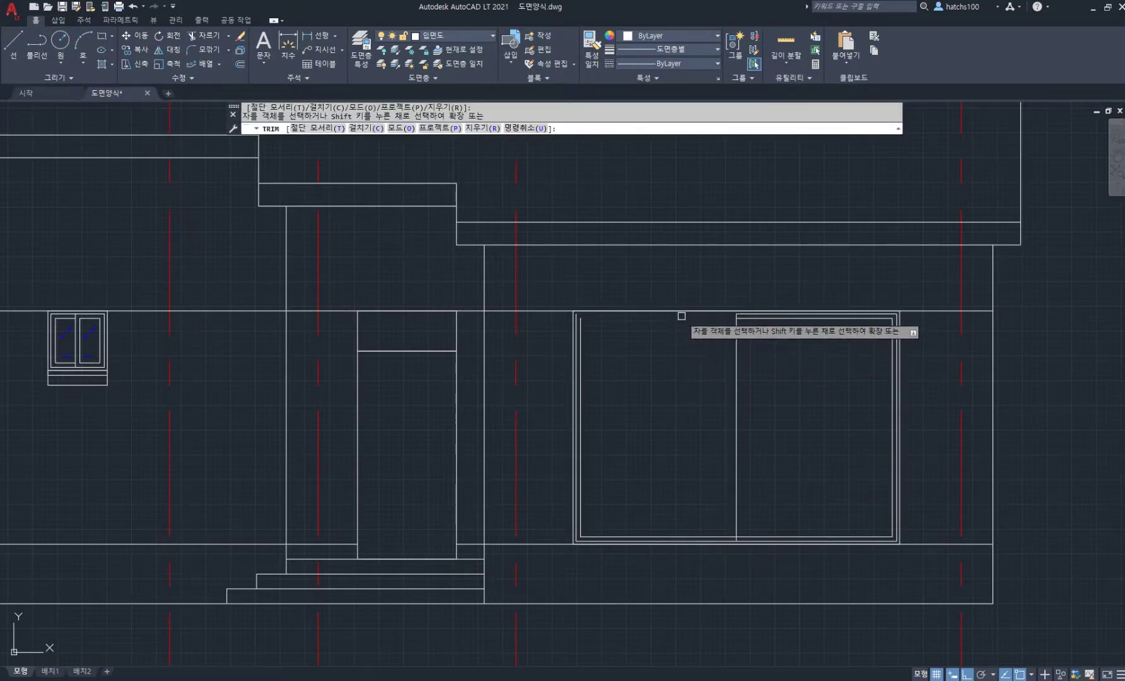
left_click(673, 538)
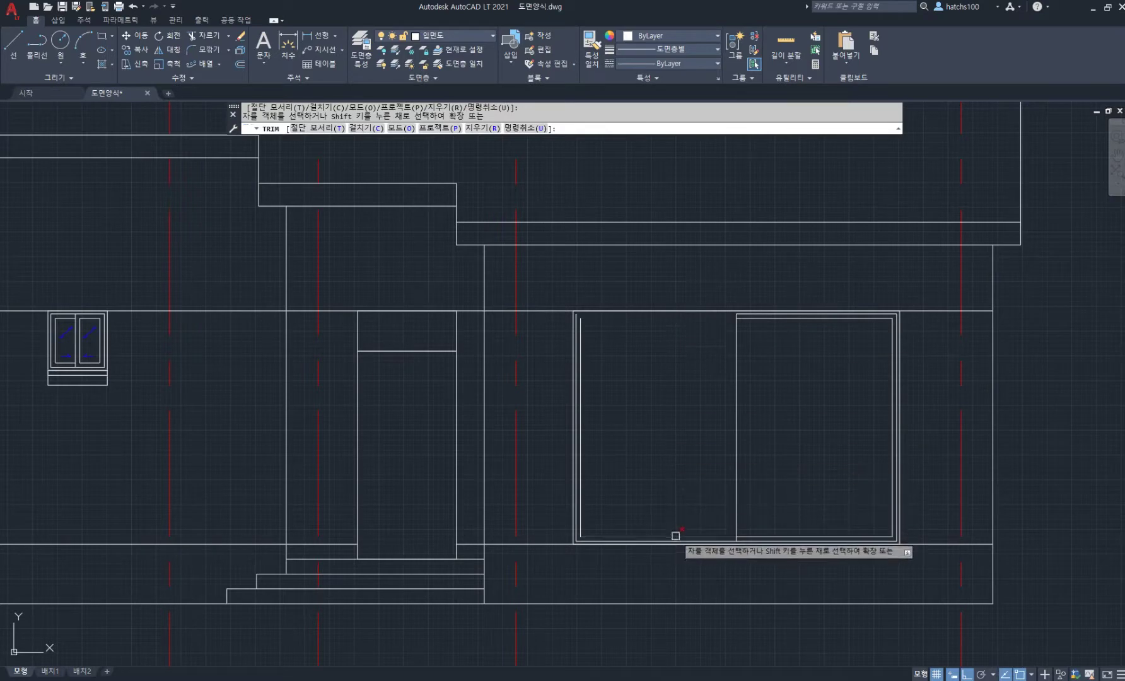
left_click(580, 485)
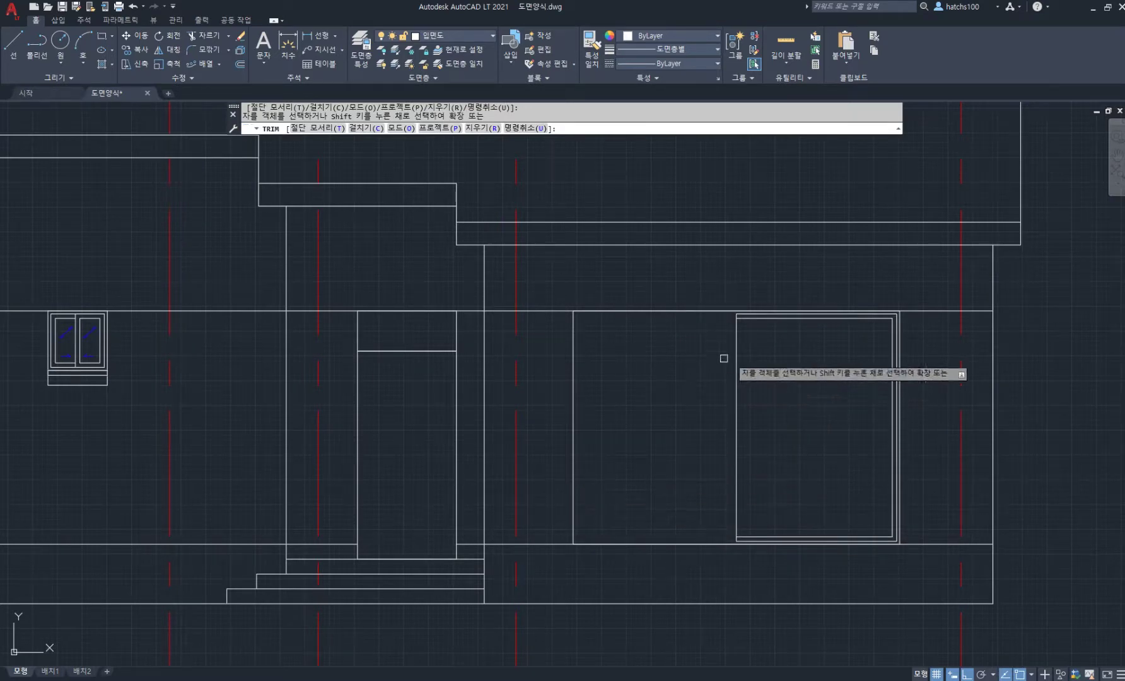
key("space")
Offset the opening's vertical centre line 45 to the right as the inner edge of the right-hand frame.
scroll(716, 382, "up", 2)
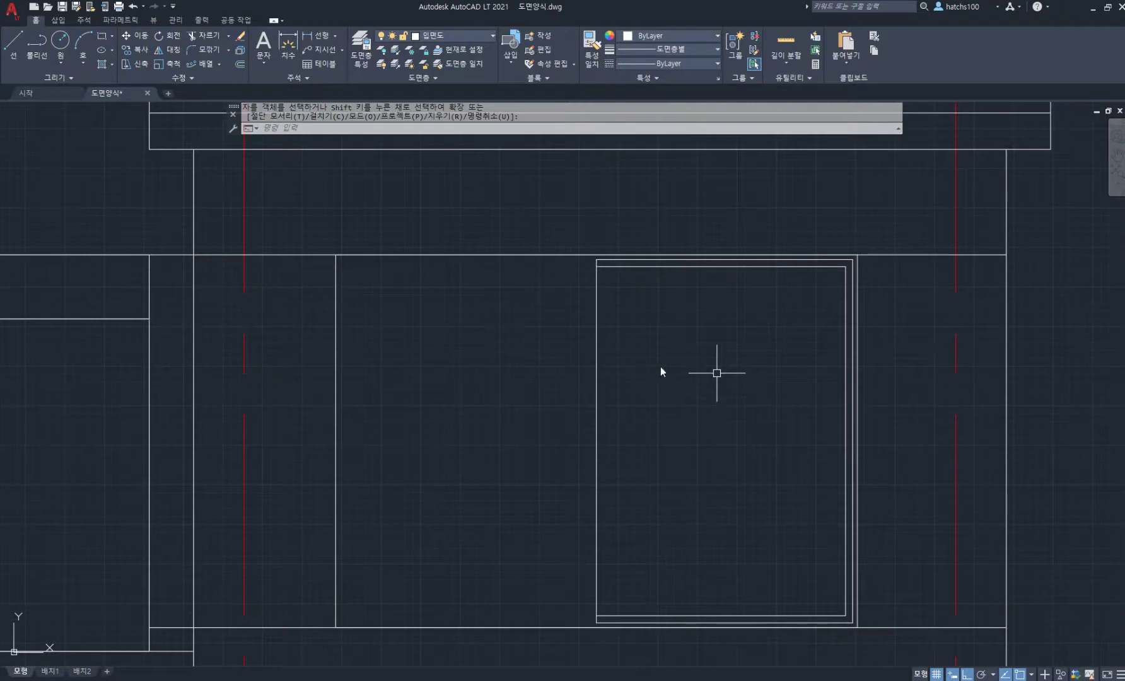
key("o")
key("space")
key("space")
left_click(596, 398)
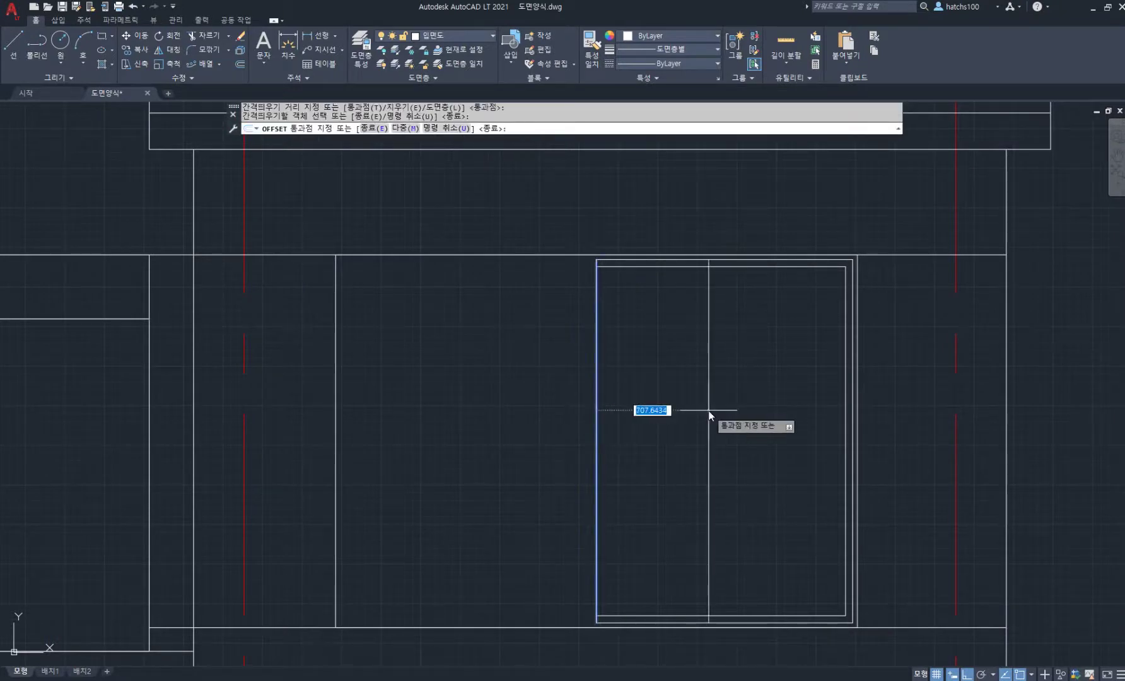
type("45")
key("space")
key("space")
Trim the overlapping line ends at the upper and lower left corners of the right-hand frame's inner outline.
scroll(598, 246, "up", 5)
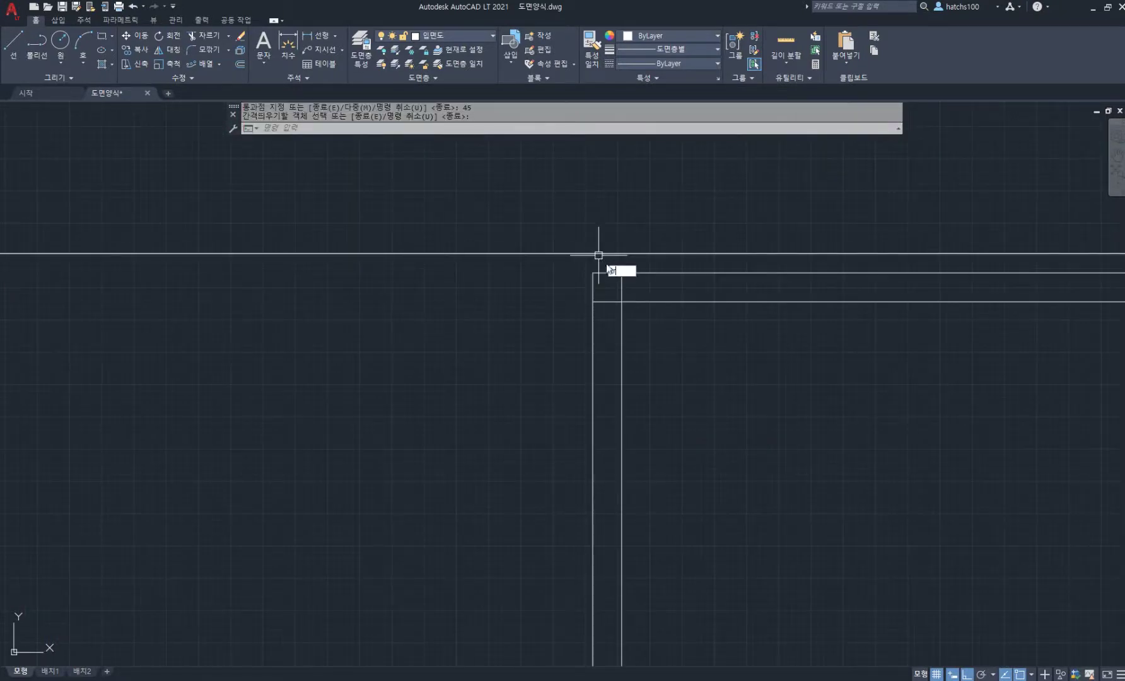
type("tr")
key("space")
scroll(656, 410, "down", 5)
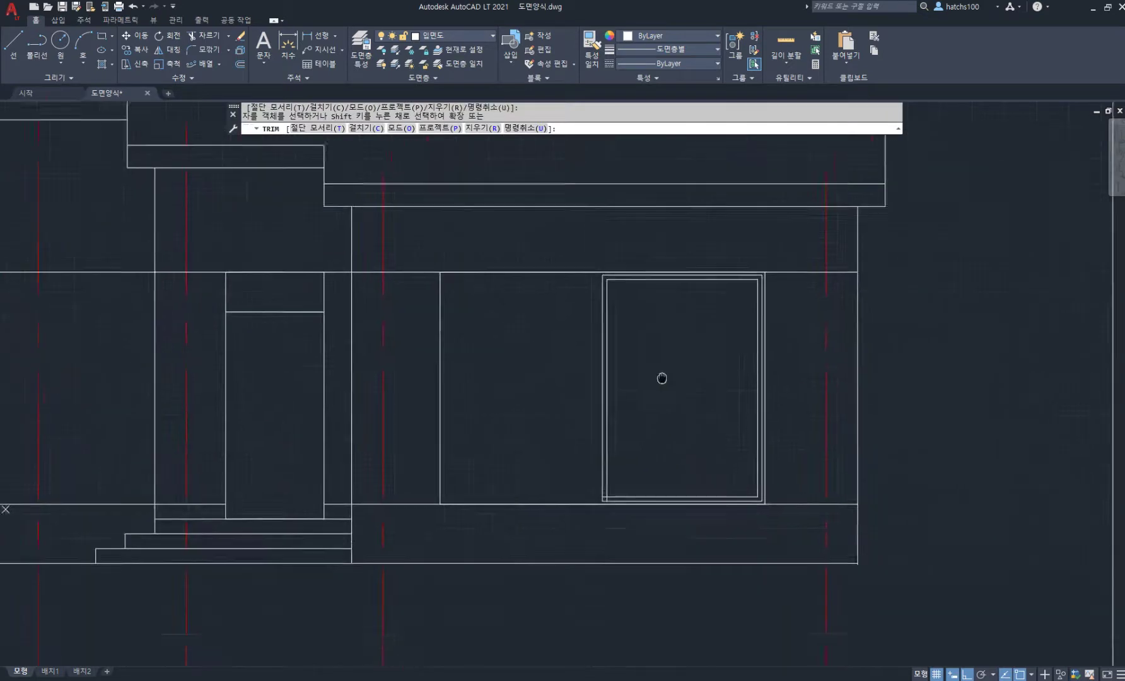
scroll(601, 481, "up", 6)
scroll(663, 351, "down", 4)
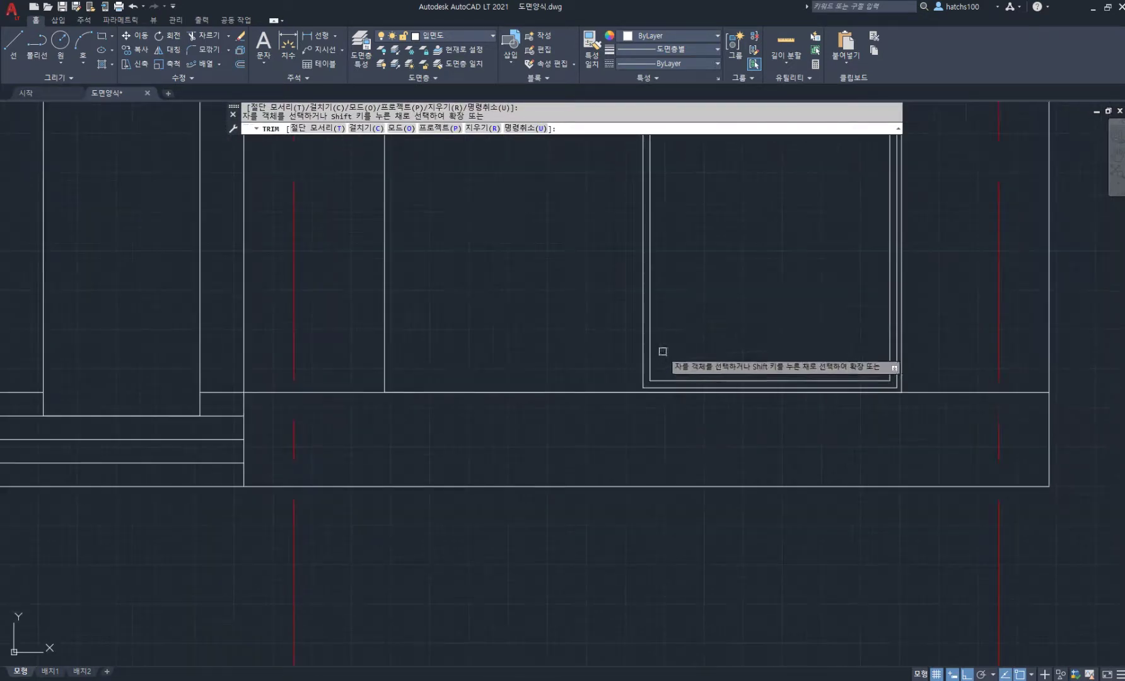
key("space")
Draw a vertical centre line through the right-hand frame, starting from the top midpoint of its outer outline.
middle_click_drag(703, 244, 620, 463)
type("l")
key("space")
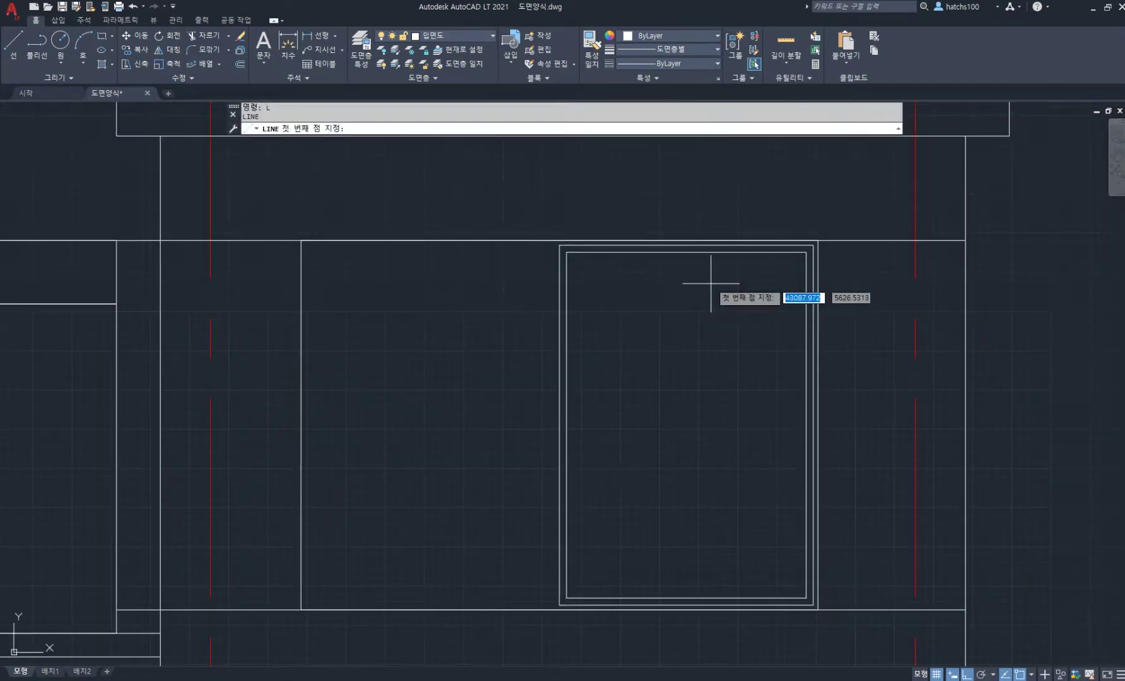
left_click(686, 245)
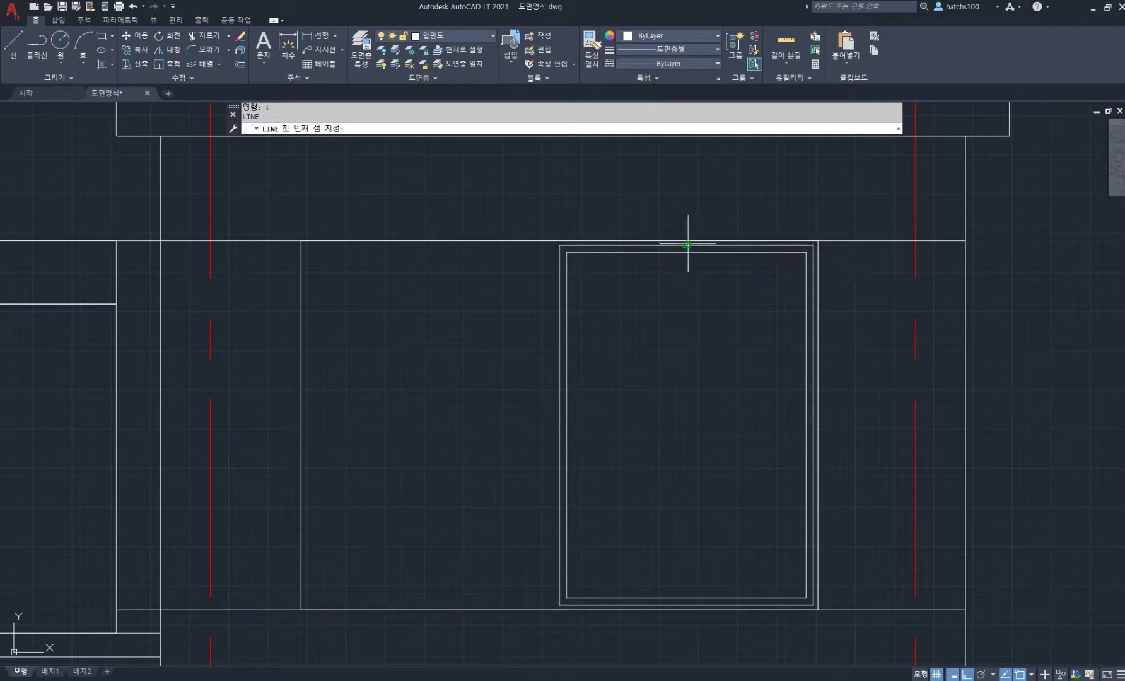
left_click(694, 600)
key("space")
Offset the right-hand frame's vertical centre line by 22.5 to each side to form the mullion.
type("o")
key("space")
key("space")
left_click(687, 369)
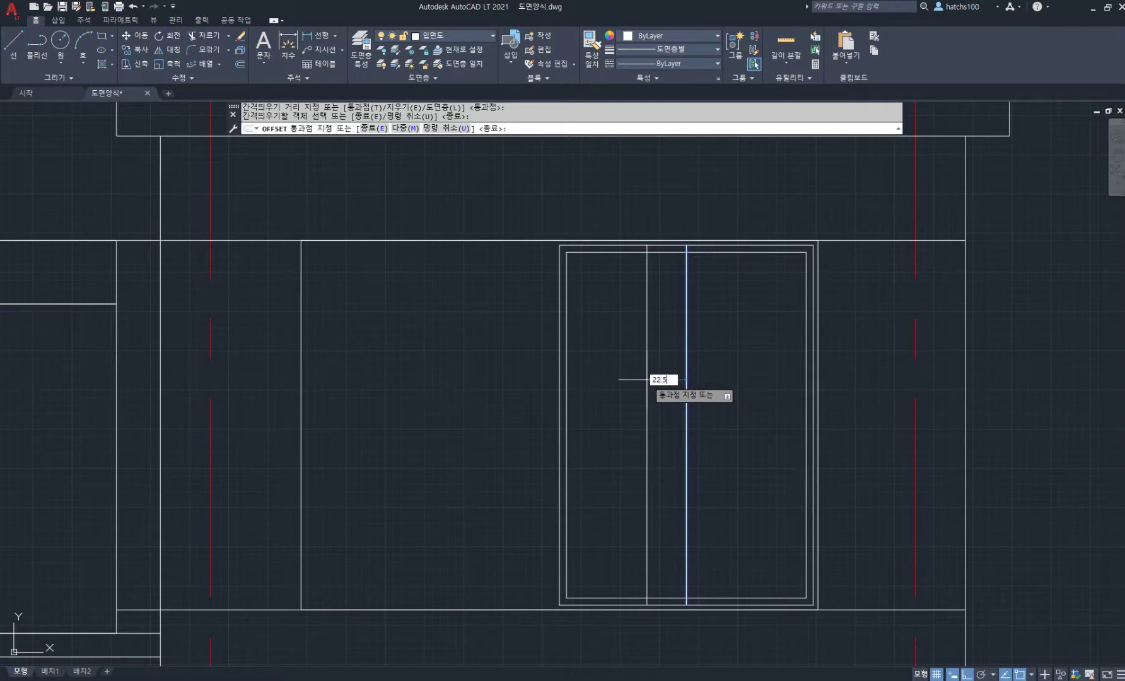
key("Return")
left_click(686, 379)
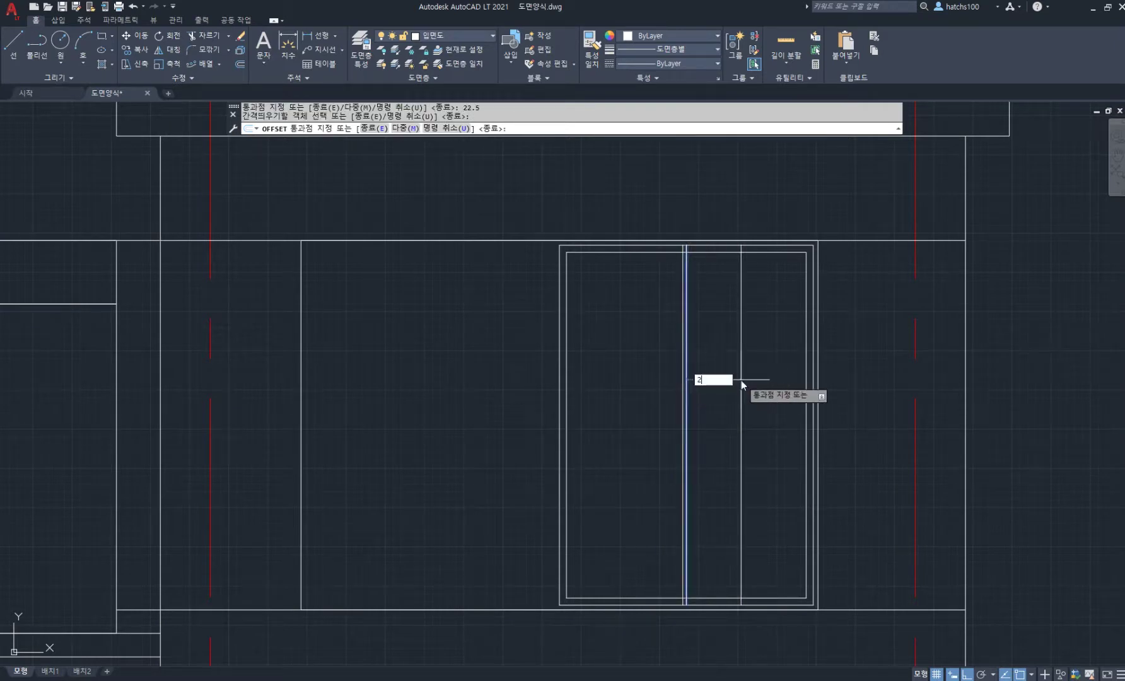
type("22.5")
key("Return")
key("space")
Erase the original centre line between the two mullion lines of the right-hand frame.
scroll(676, 259, "up", 2)
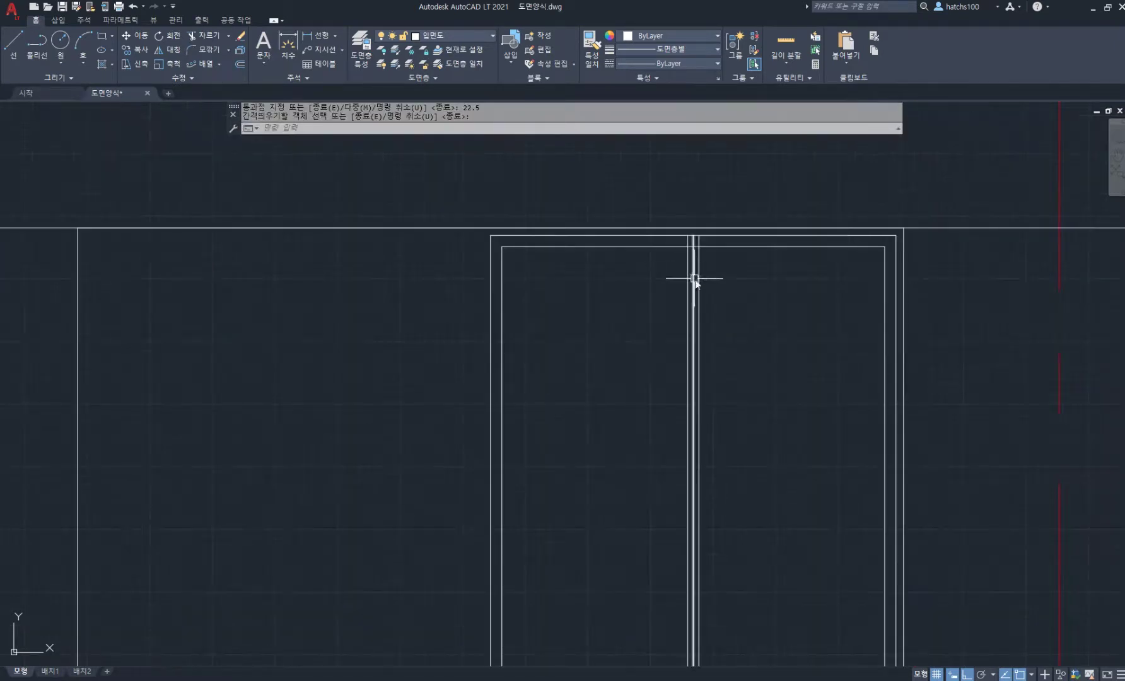
type("e")
key("space")
left_click(695, 279)
key("space")
Trim the right mullion line's ends beyond the inner outline and the inner outline pieces between both mullion lines, at top and bottom.
scroll(698, 231, "up", 6)
type("tr")
key("space")
left_click(699, 261)
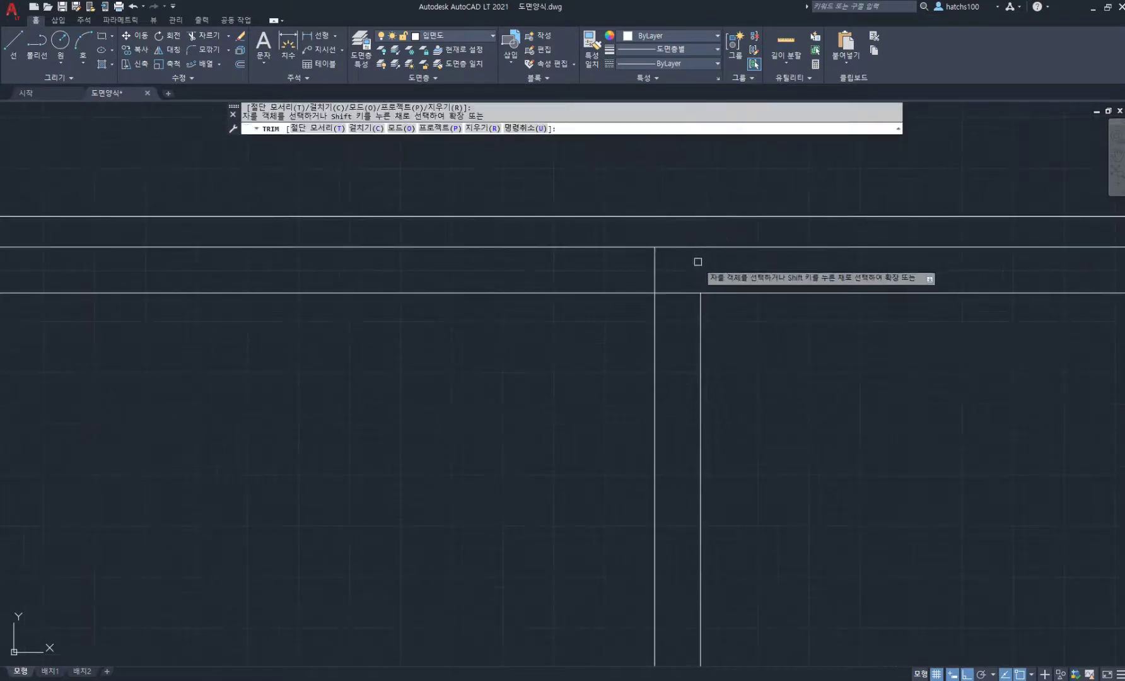
left_click(681, 293)
scroll(680, 292, "down", 4)
scroll(653, 453, "up", 3)
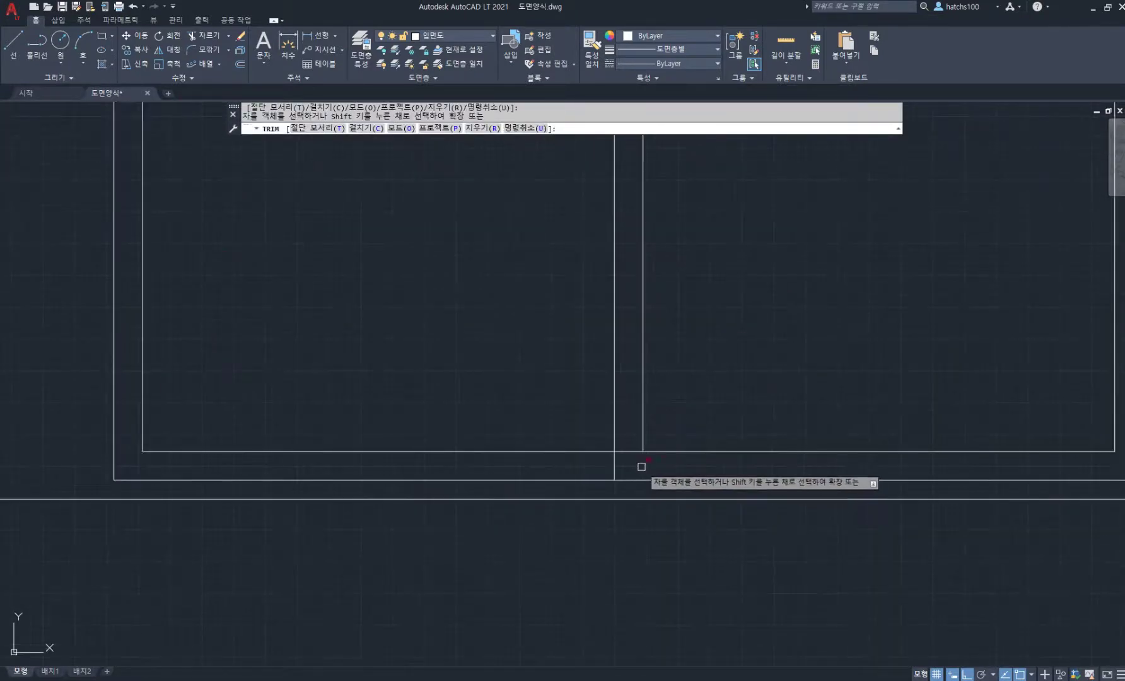
scroll(707, 378, "down", 3)
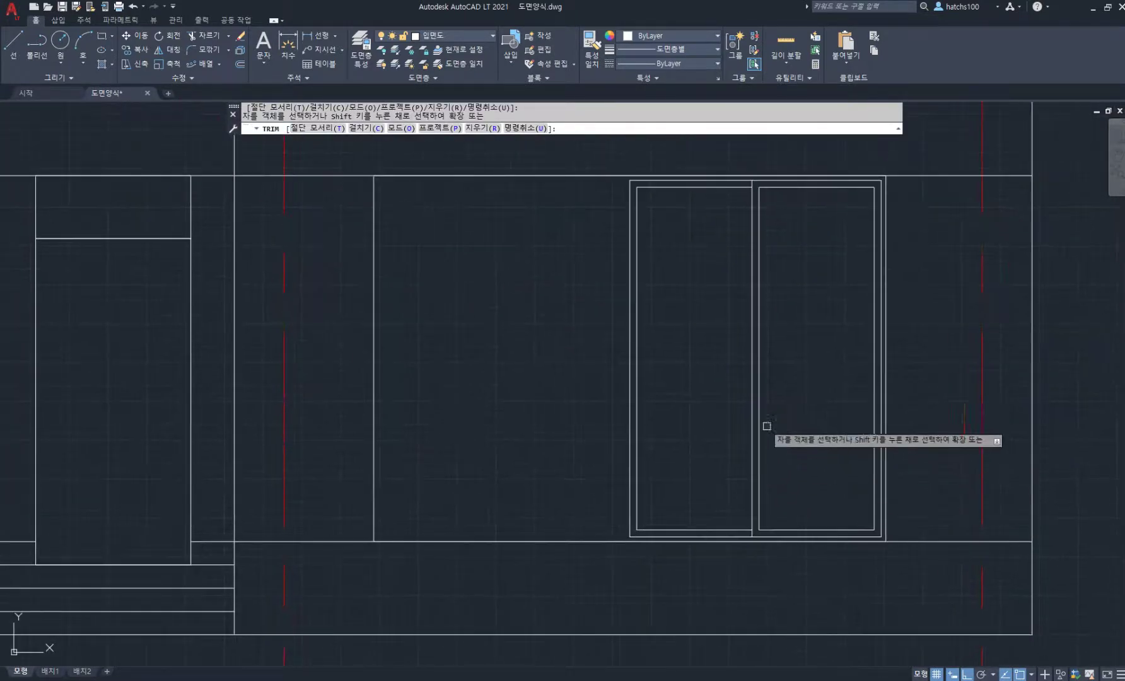
key("space")
scroll(757, 397, "down", 1)
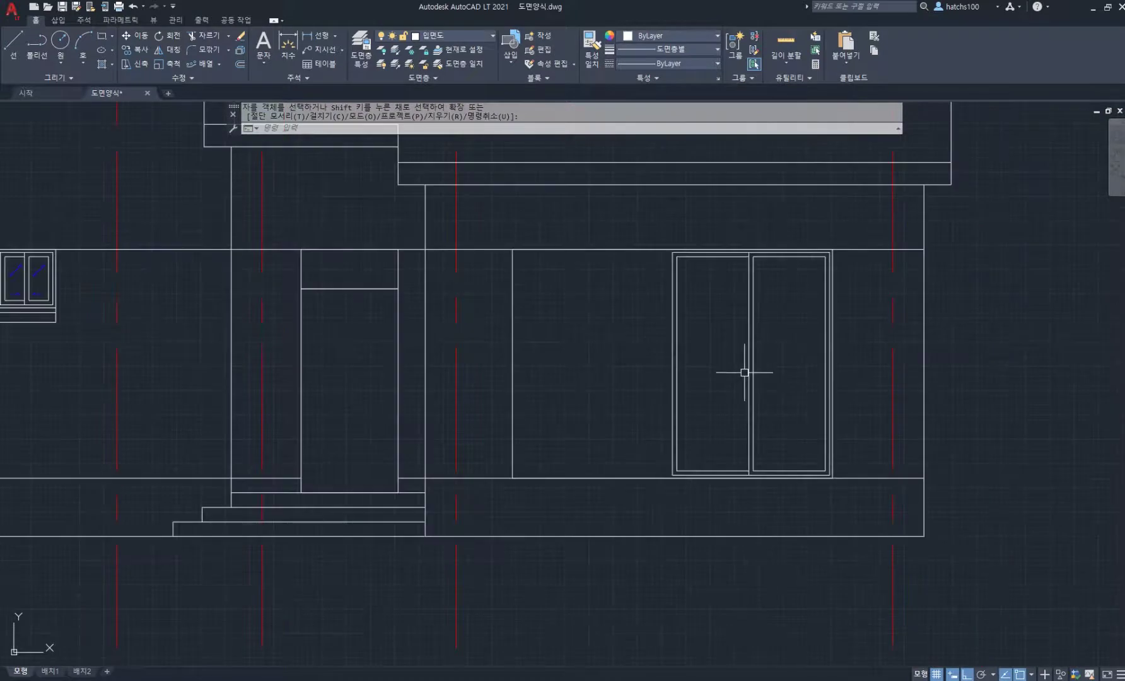
Mirror the two-panel sliding window about its left vertical edge to fill the opening, keeping the original.
type("mi")
key("space")
left_click(656, 229)
left_click(871, 505)
key("space")
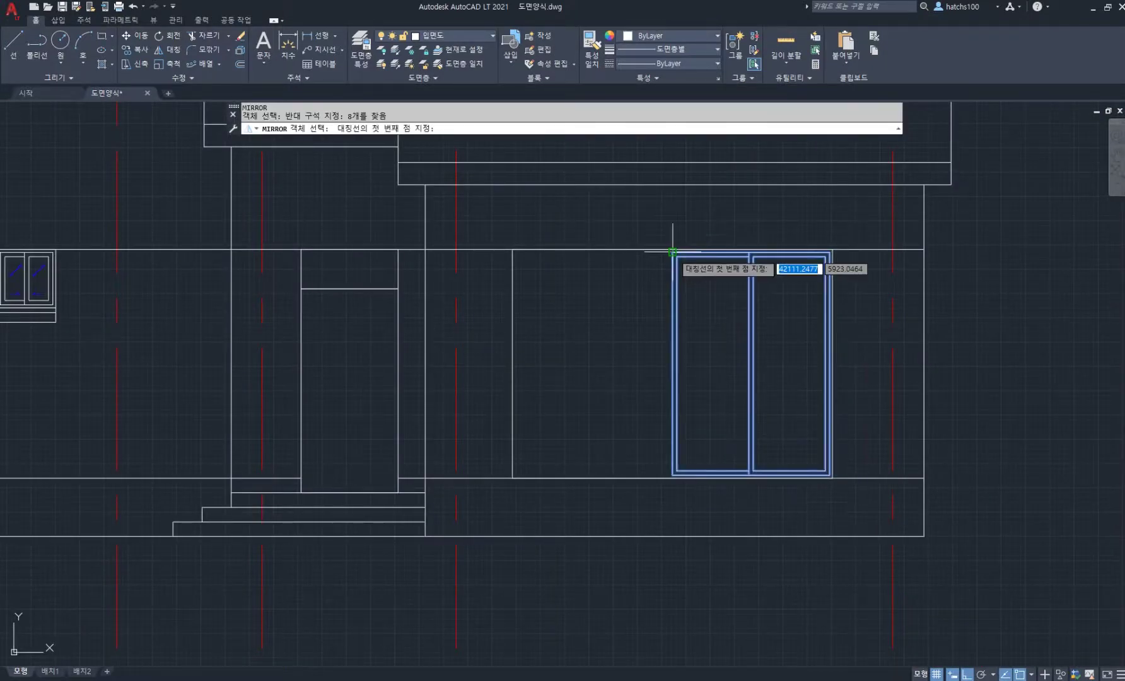
left_click(673, 251)
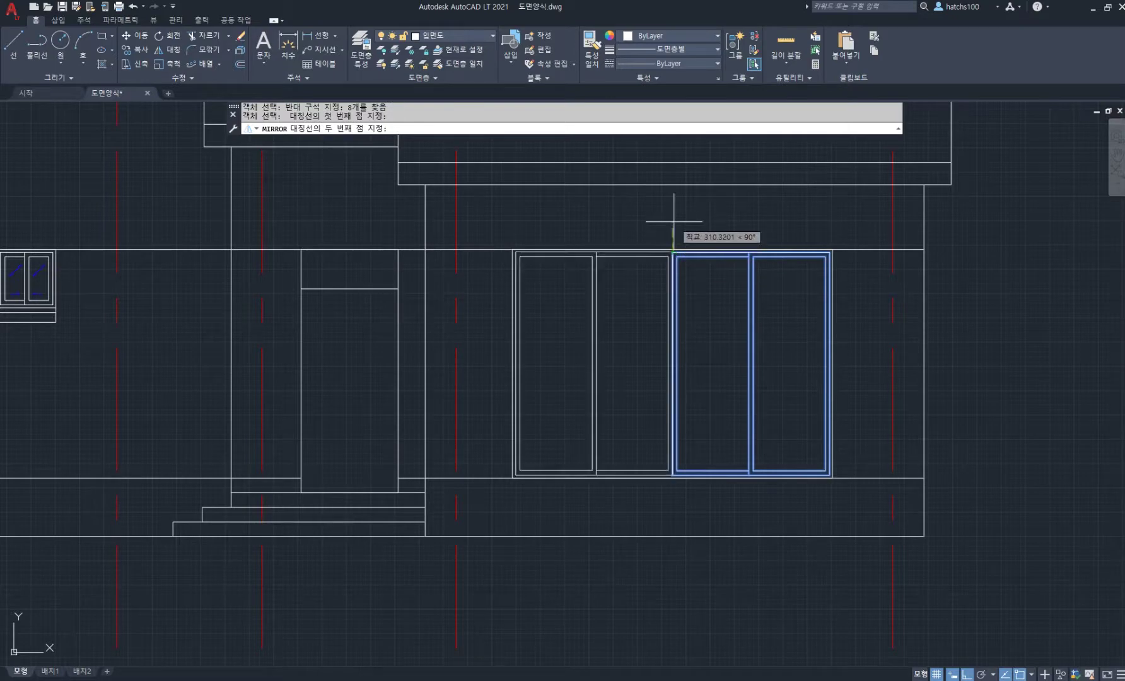
left_click(674, 222)
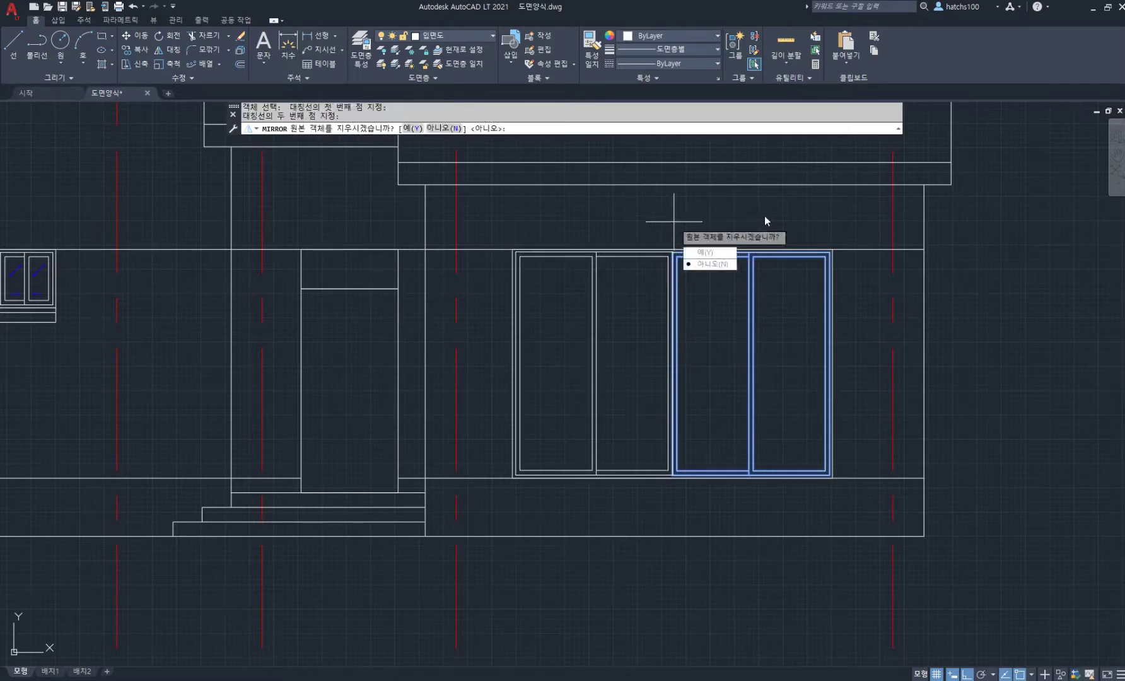
key("Return")
Copy the glass marks and opening arrows from the large bedroom window onto the left pair of panels in the four-panel window.
scroll(567, 321, "down", 4)
scroll(529, 352, "up", 3)
scroll(356, 339, "up", 3)
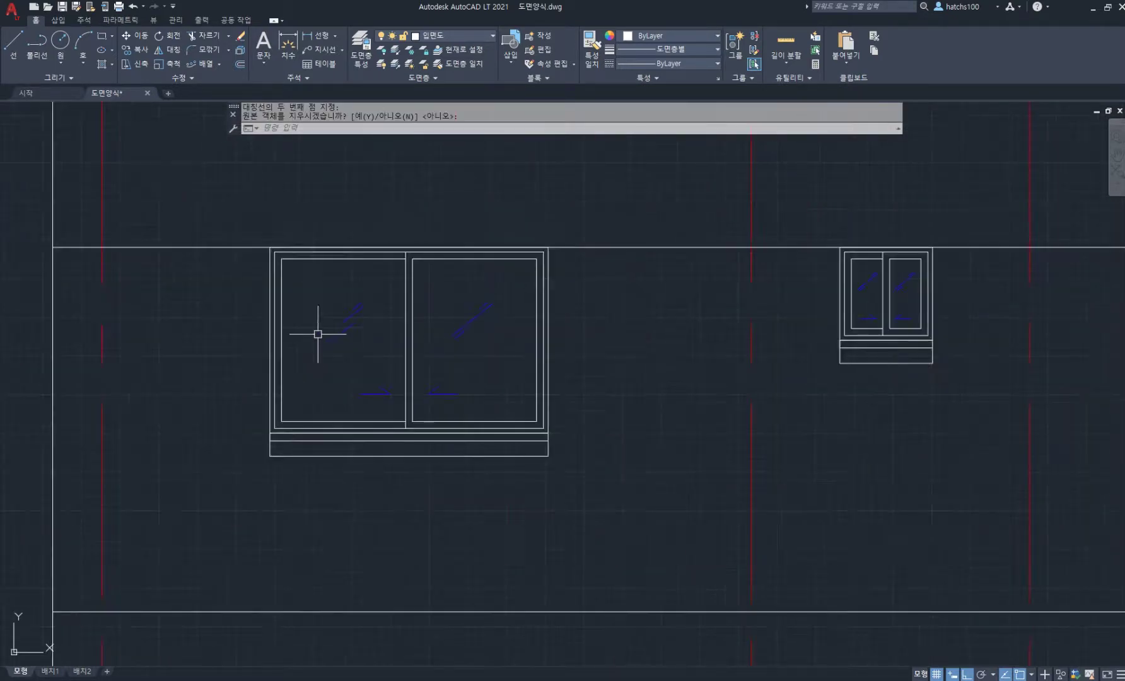
type("co")
key("Return")
left_click(309, 271)
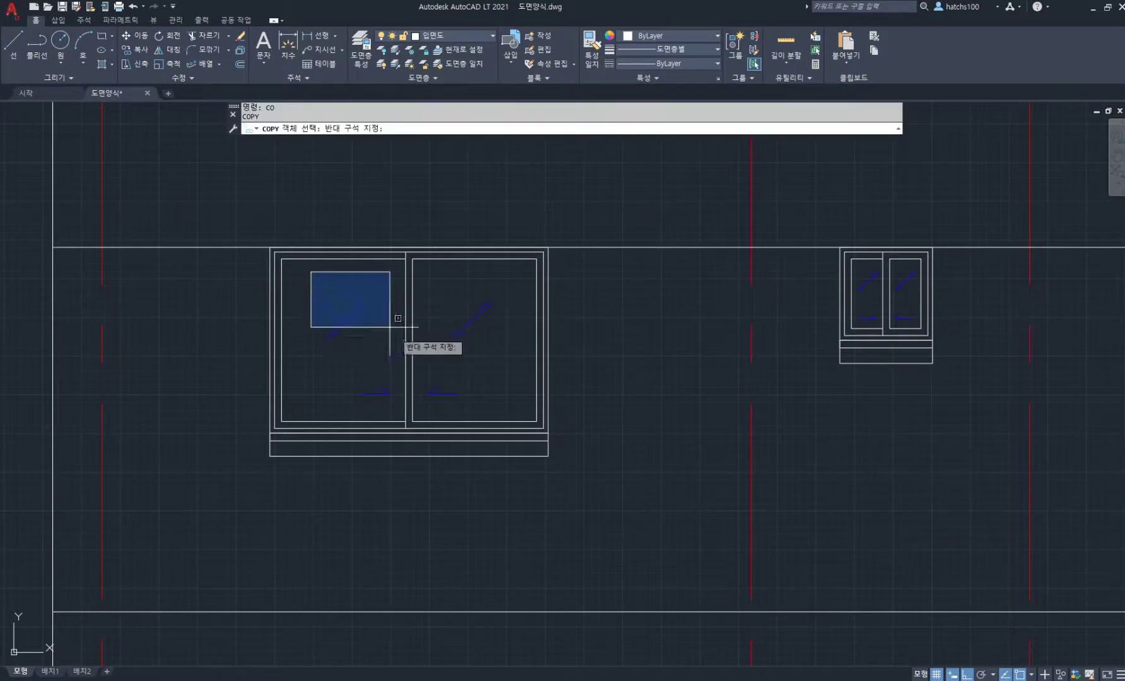
left_click(514, 409)
key("Return")
left_click(413, 395)
scroll(548, 394, "down", 5)
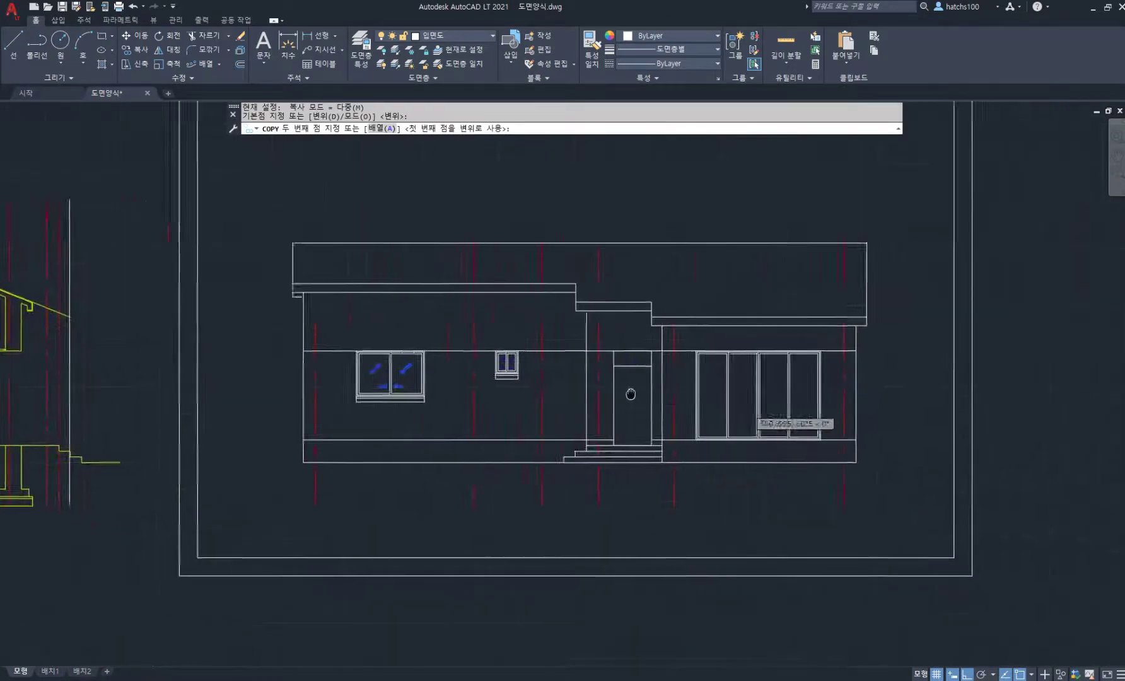
scroll(603, 402, "up", 6)
scroll(777, 391, "up", 4)
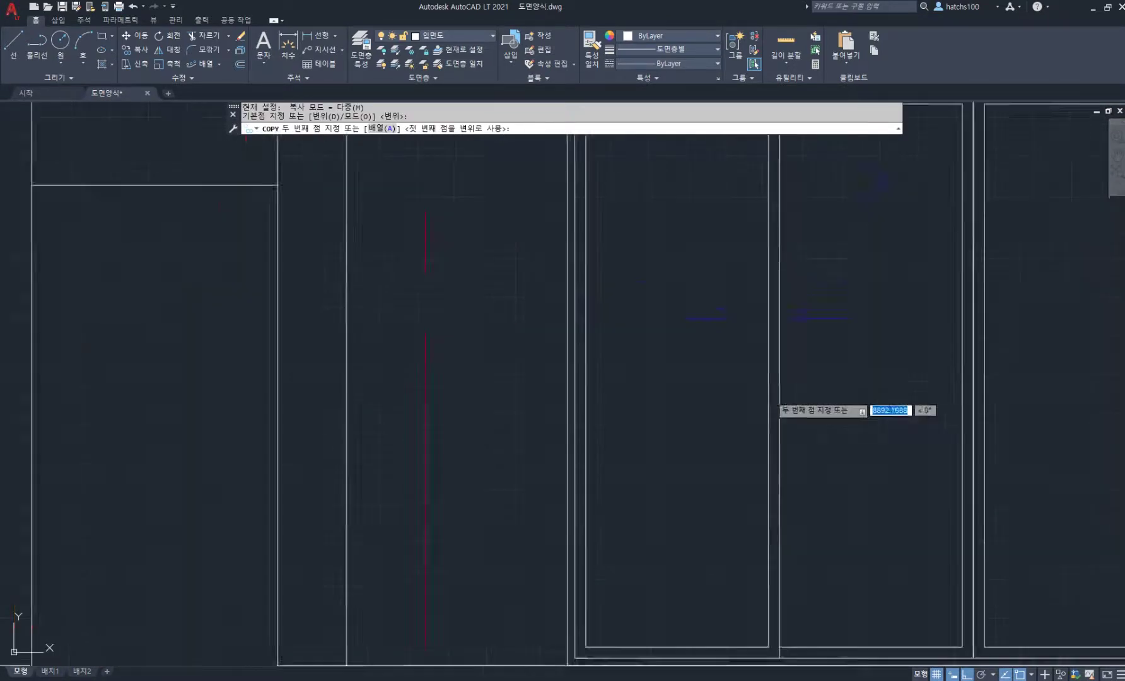
left_click(783, 366)
Place a second copy of the glass marks and arrows on the right pair of panels and finish copying.
scroll(767, 414, "down", 5)
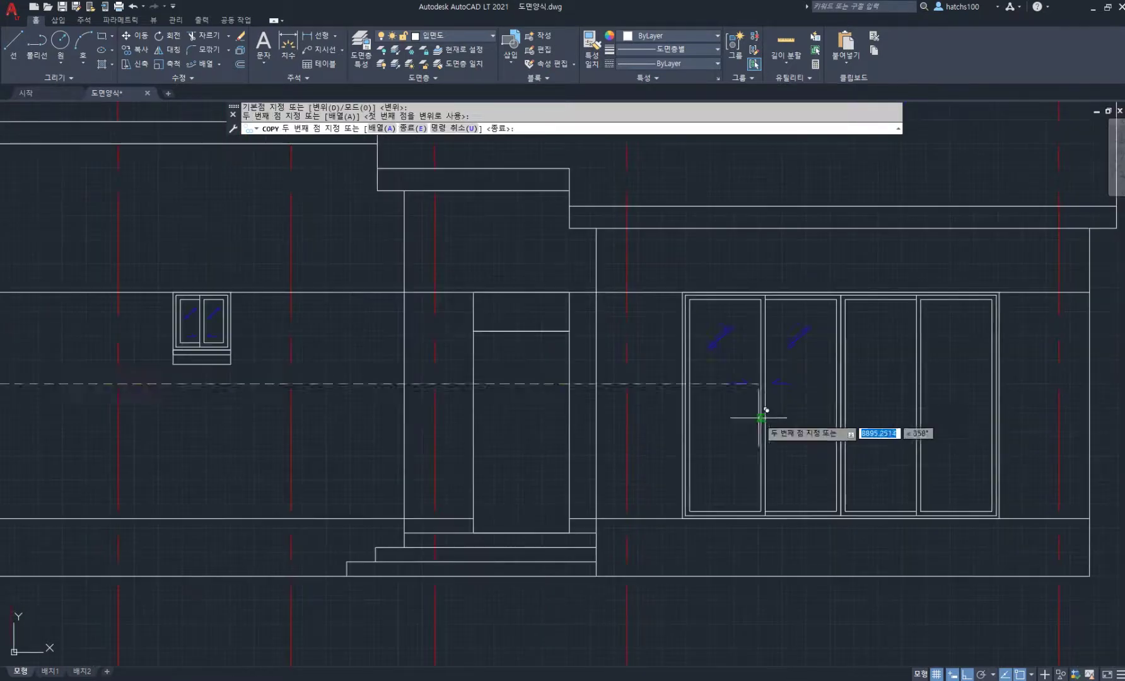
scroll(767, 414, "up", 3)
scroll(719, 398, "up", 3)
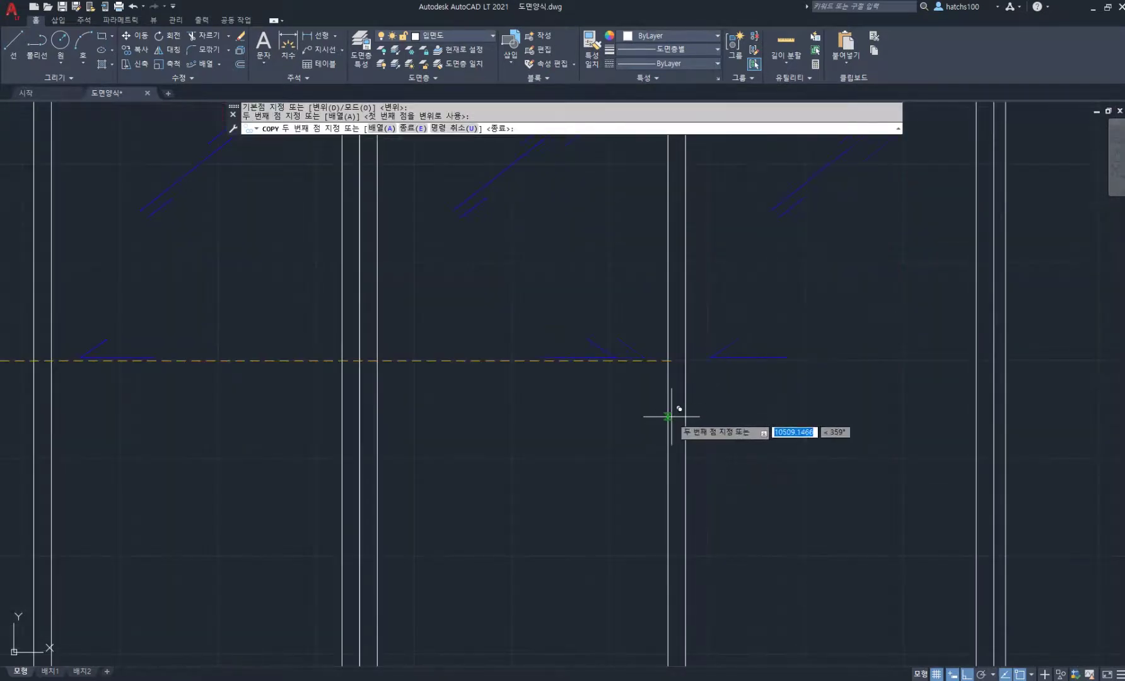
left_click(676, 416)
key("Return")
Move all glass marks and opening arrows in the four-panel window straight down toward the middle of the panels.
scroll(741, 422, "up", 4)
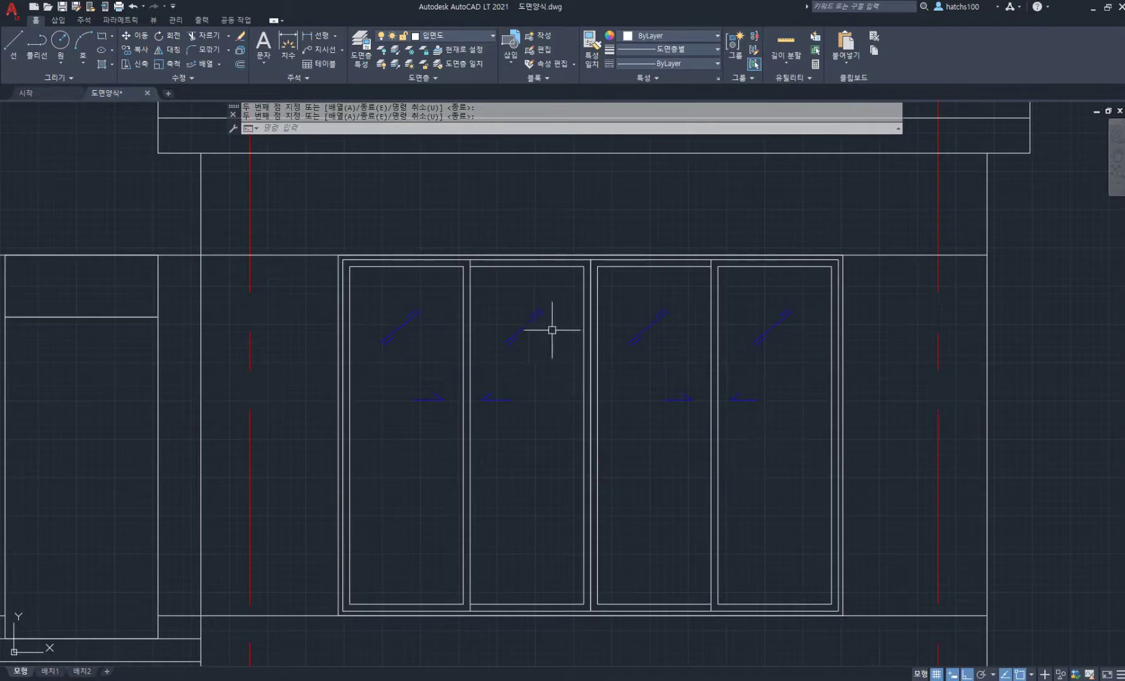
type("m")
key("Return")
left_click(297, 279)
left_click(894, 470)
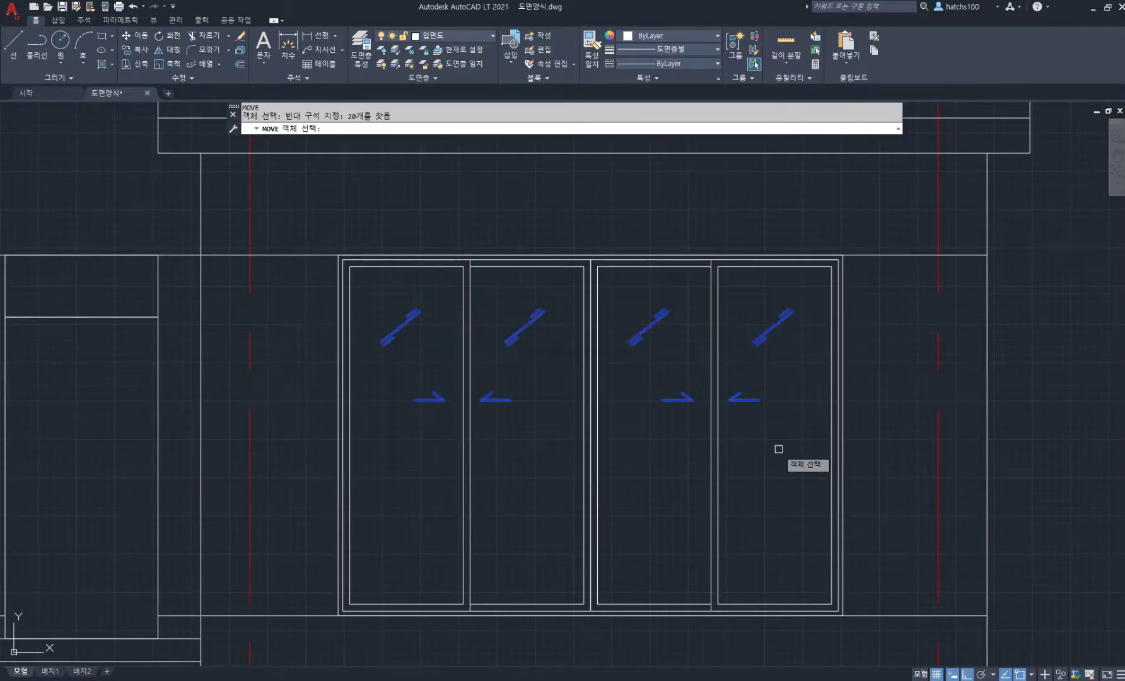
key("Return")
left_click(777, 426)
left_click(778, 464)
Move only the row of opening arrows in the four-panel window about 273 further straight down.
key("Return")
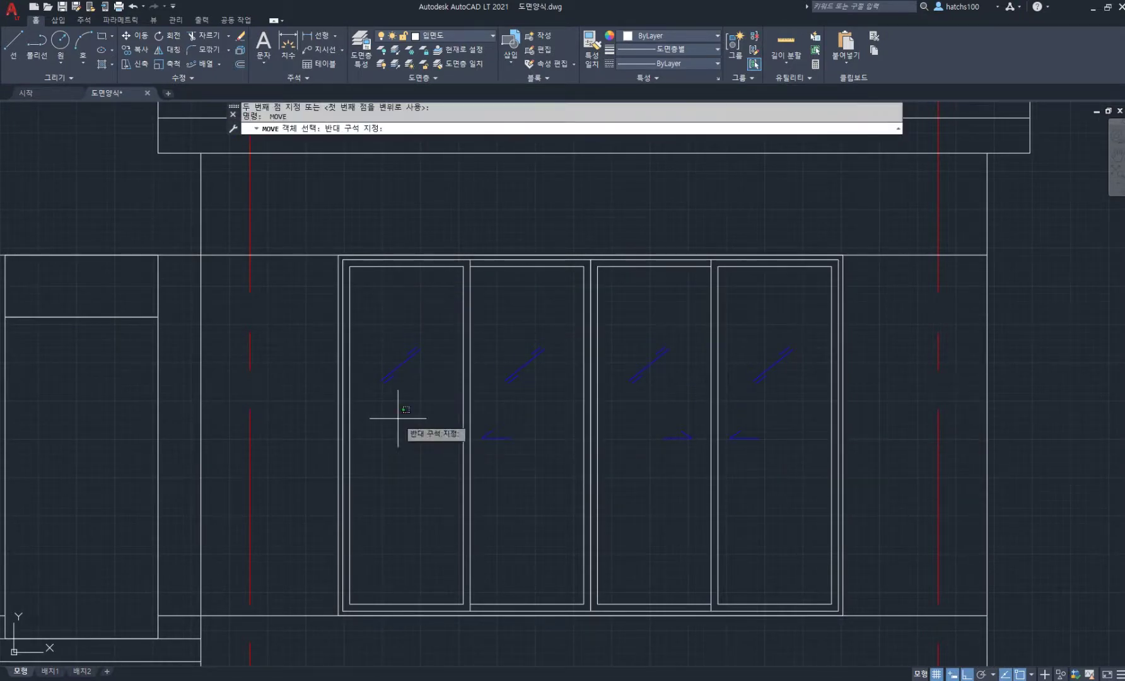
left_click(397, 414)
left_click(773, 472)
key("Return")
left_click(783, 454)
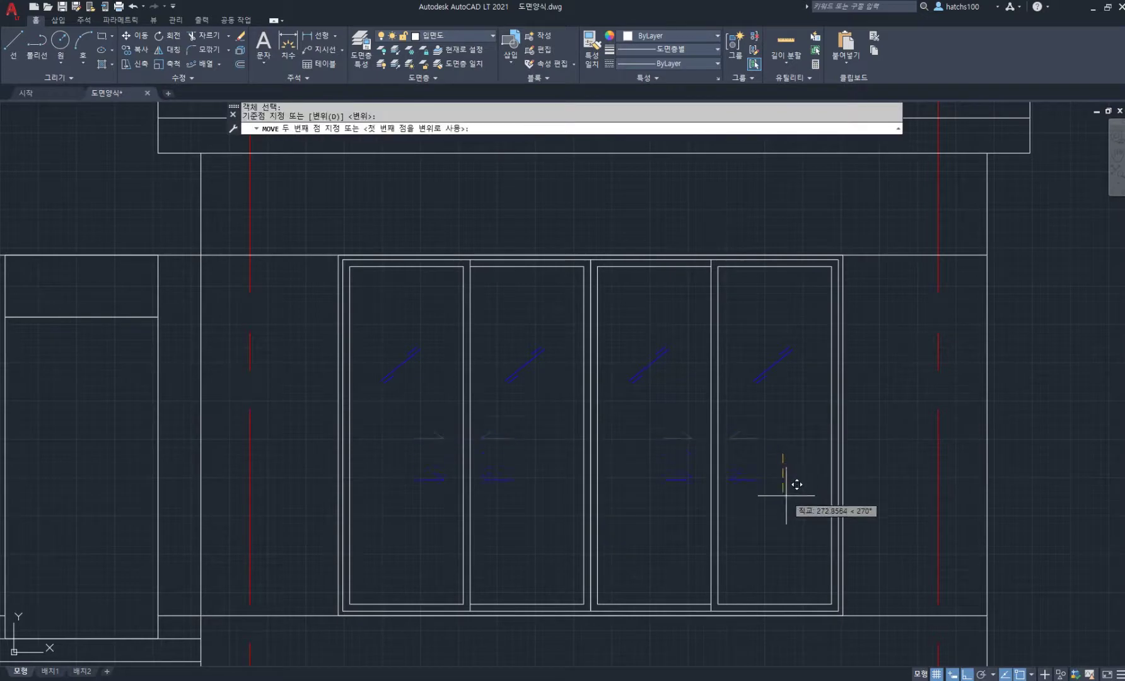
left_click(786, 495)
Review the whole elevation and check the front side of the floor plan in the exam PDF in Acrobat Reader.
scroll(797, 496, "down", 5)
middle_click_drag(808, 495, 868, 411)
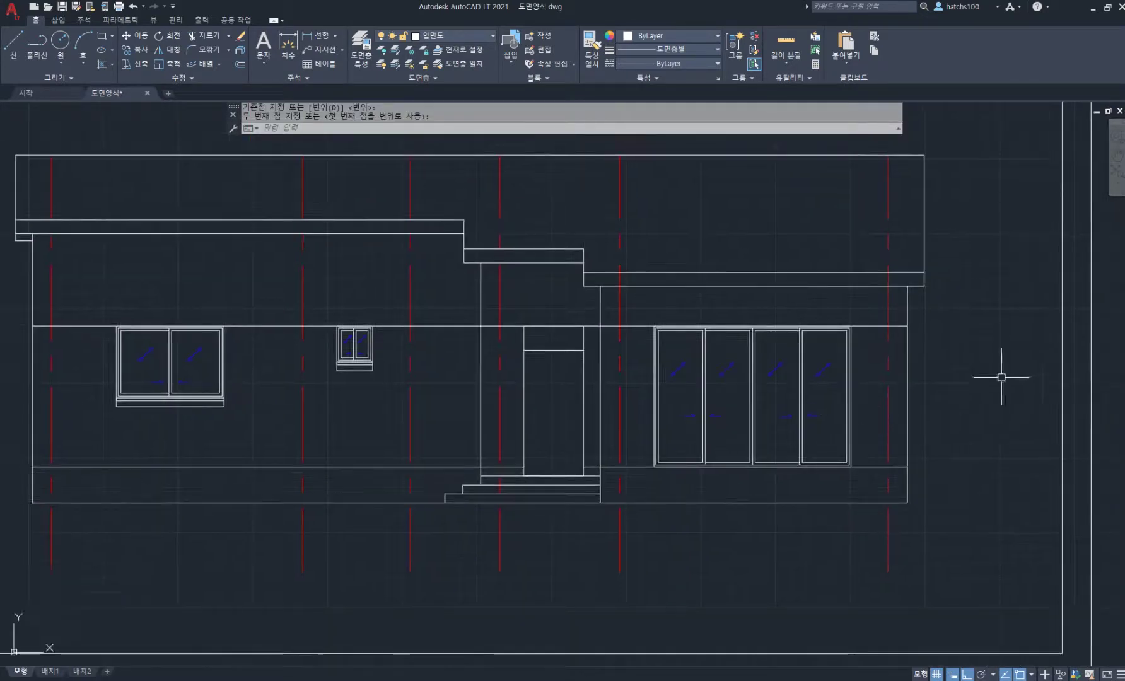
scroll(884, 351, "down", 4)
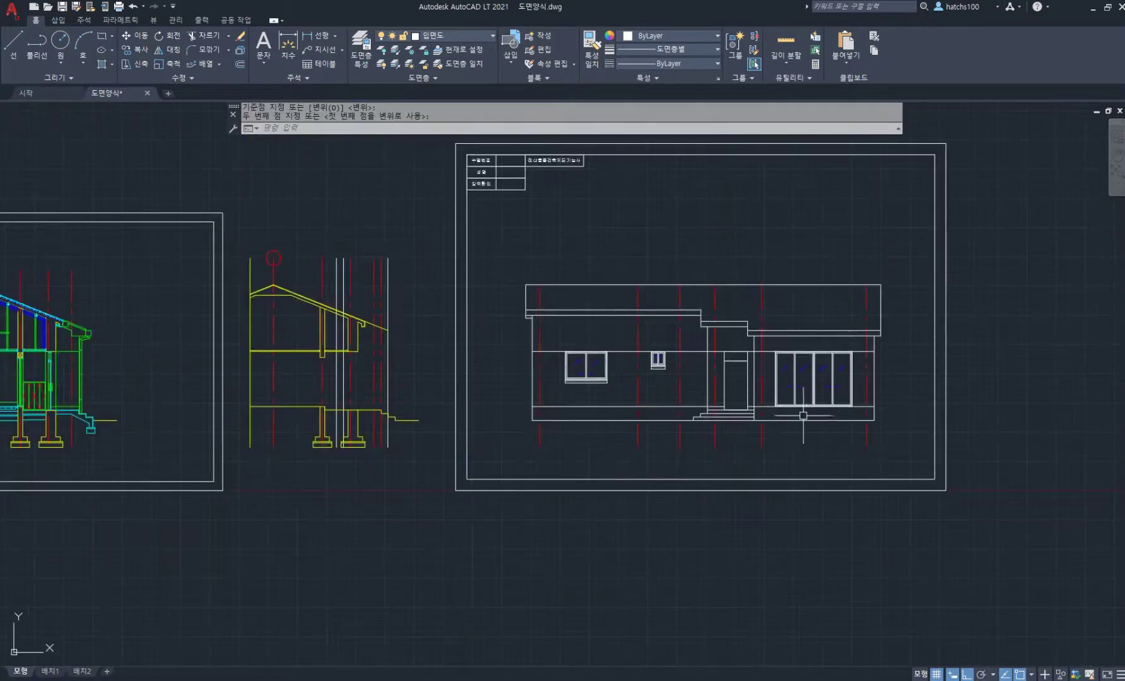
scroll(927, 385, "up", 2)
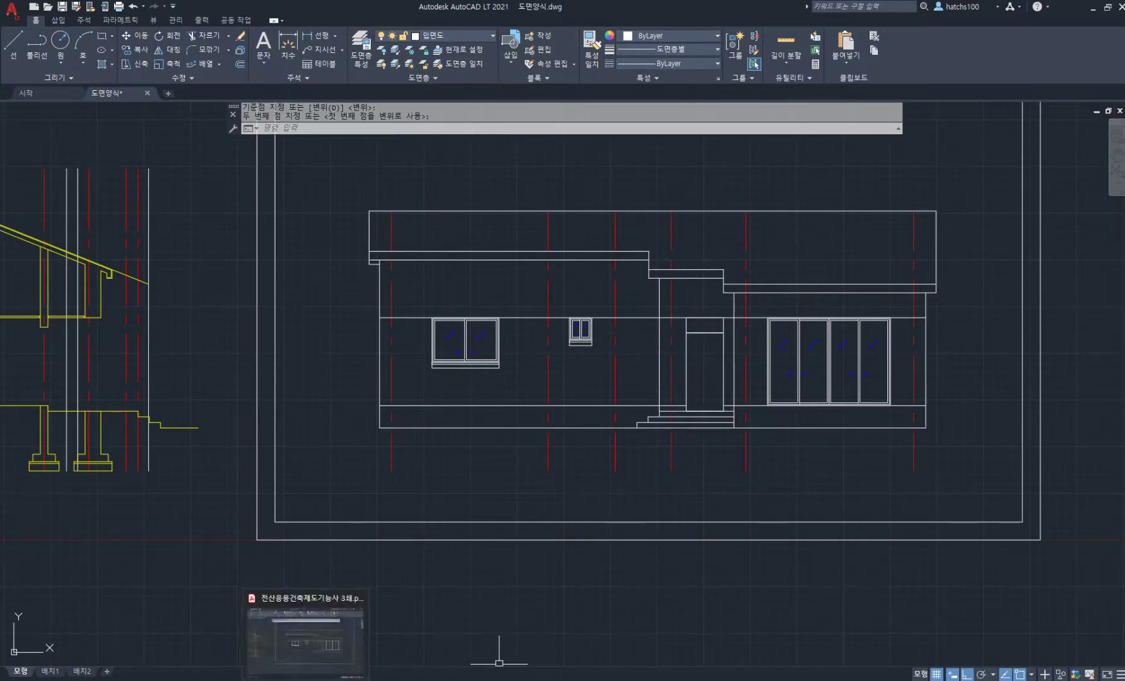
left_click(328, 630)
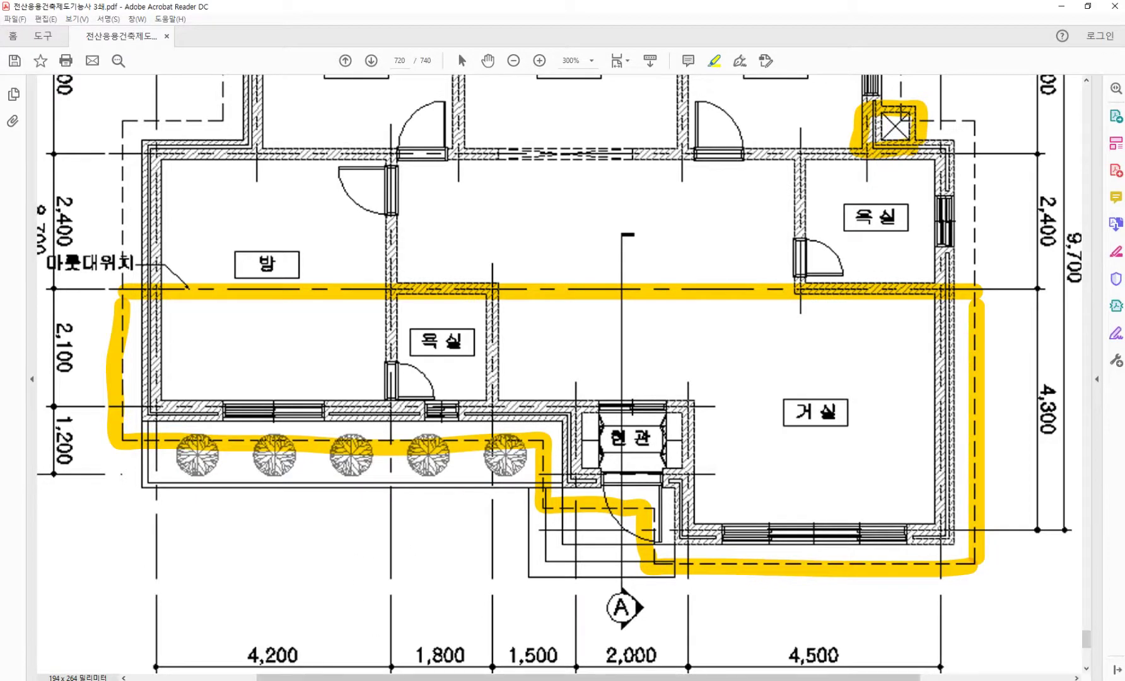
key("alt+Tab")
Offset the horizontal base line below the two left windows 100 downward.
scroll(404, 404, "up", 3)
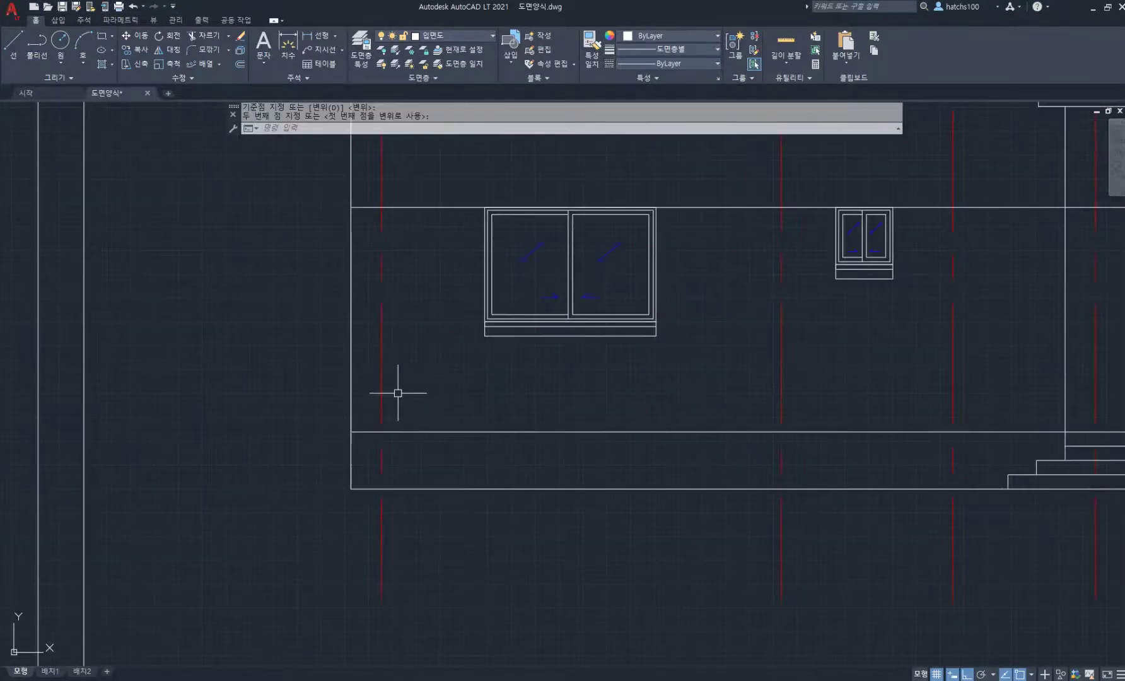
middle_click_drag(476, 463, 392, 450)
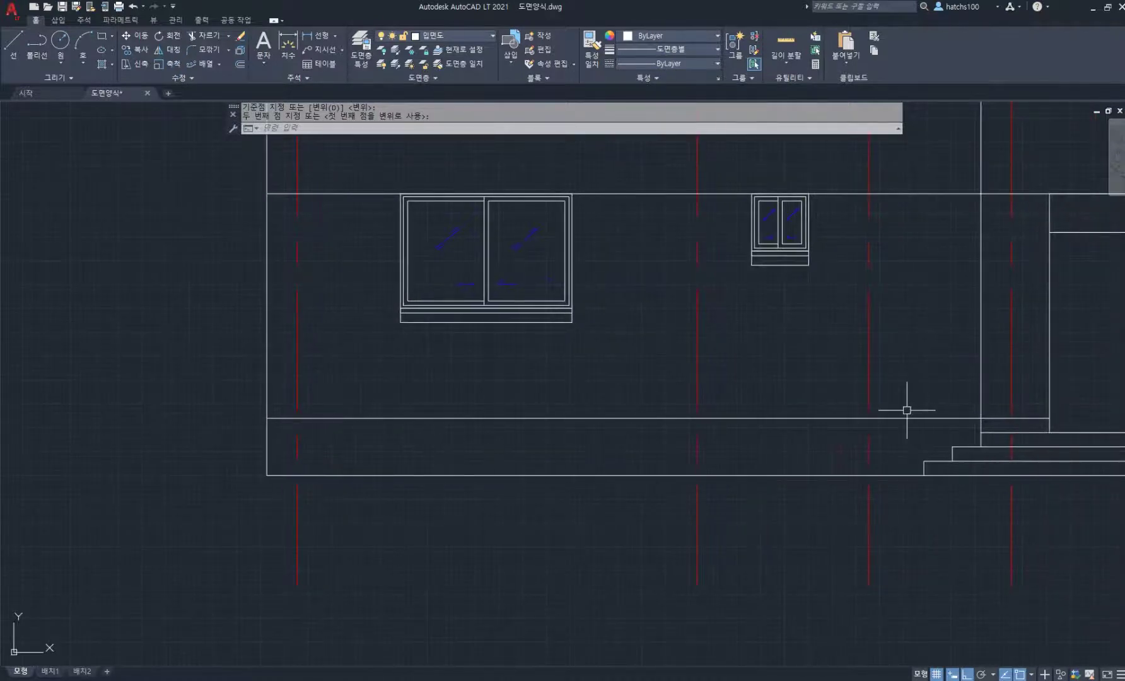
left_click(803, 418)
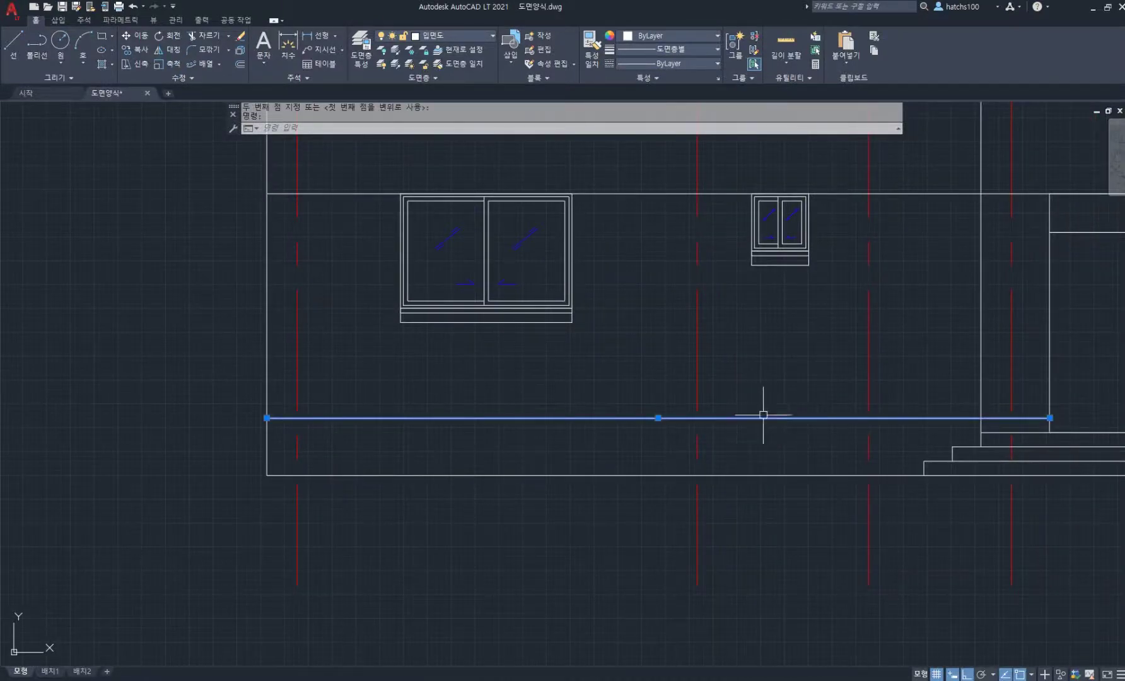
key("Escape")
key("Escape")
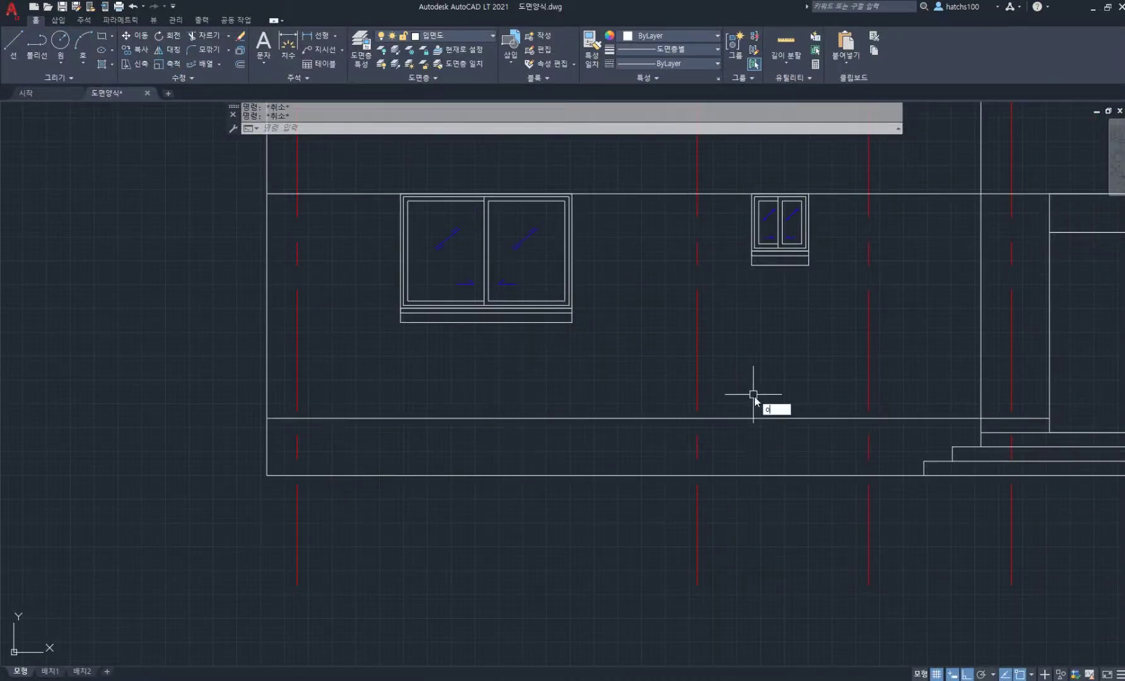
type("o")
key("Return")
key("Return")
left_click(755, 418)
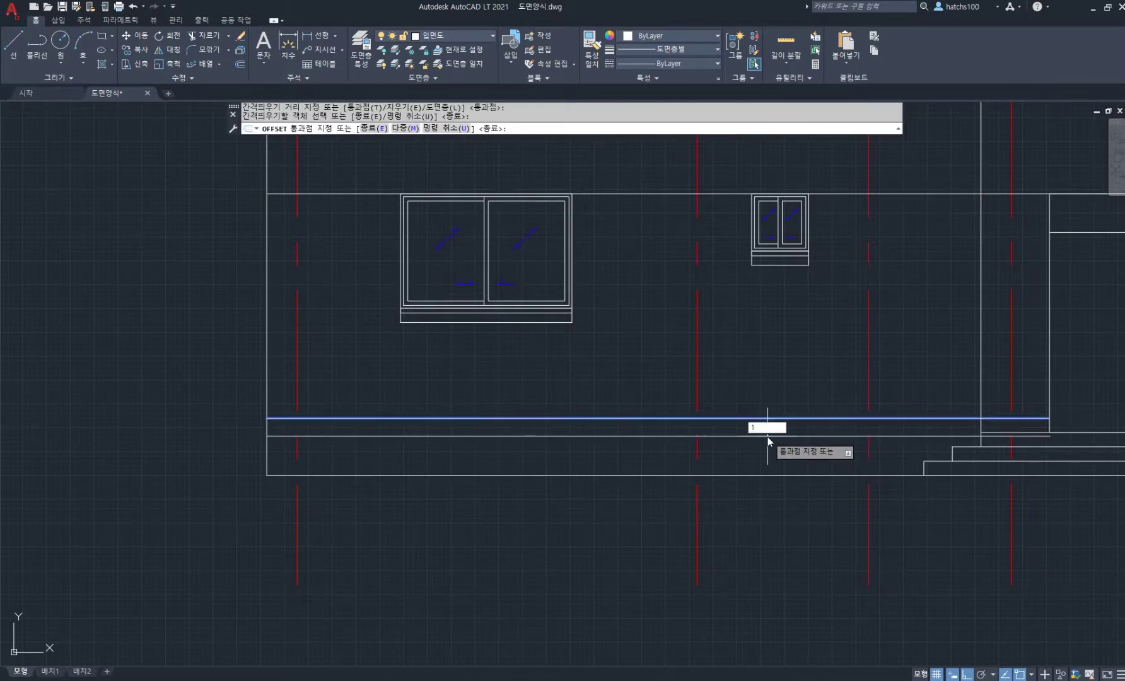
left_click(767, 429)
scroll(995, 415, "up", 2)
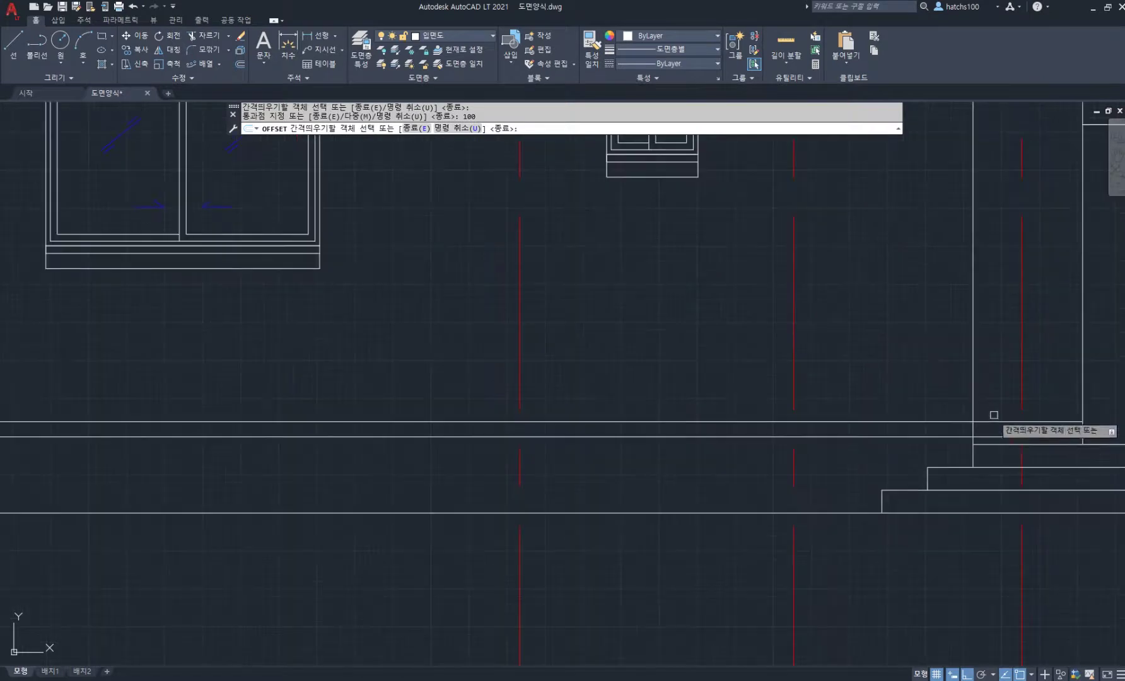
key("Return")
Shorten the offset line's right end to the porch's left wall line and assign it to the blue layer.
left_click(1071, 436)
left_click(1084, 437)
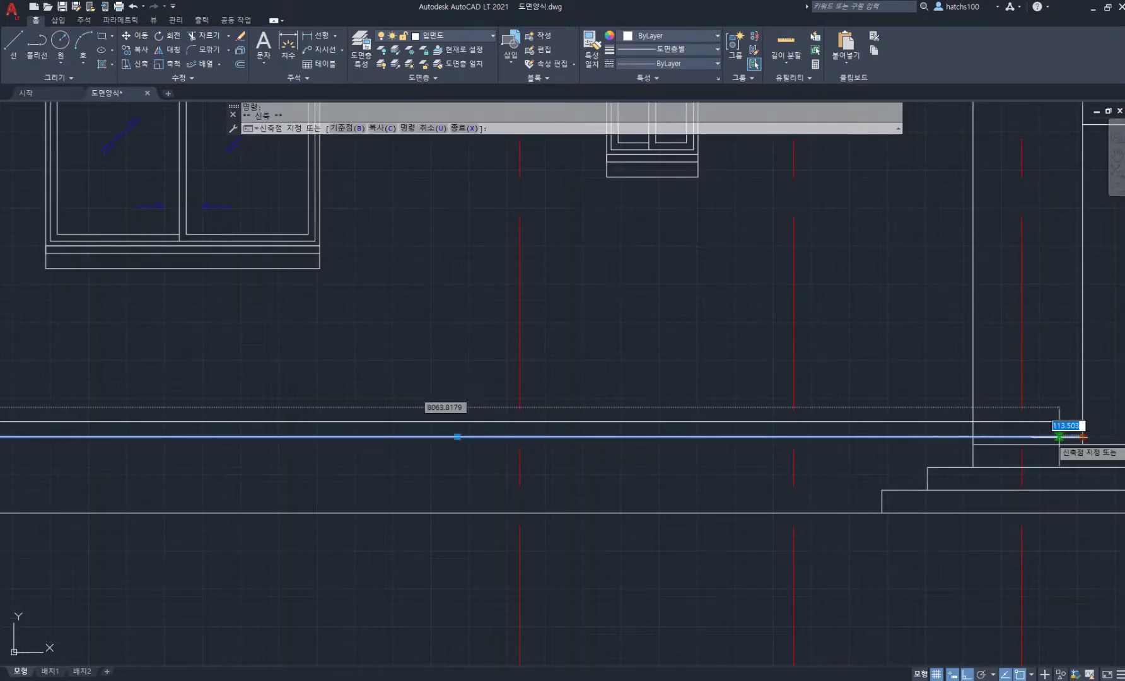
left_click(974, 437)
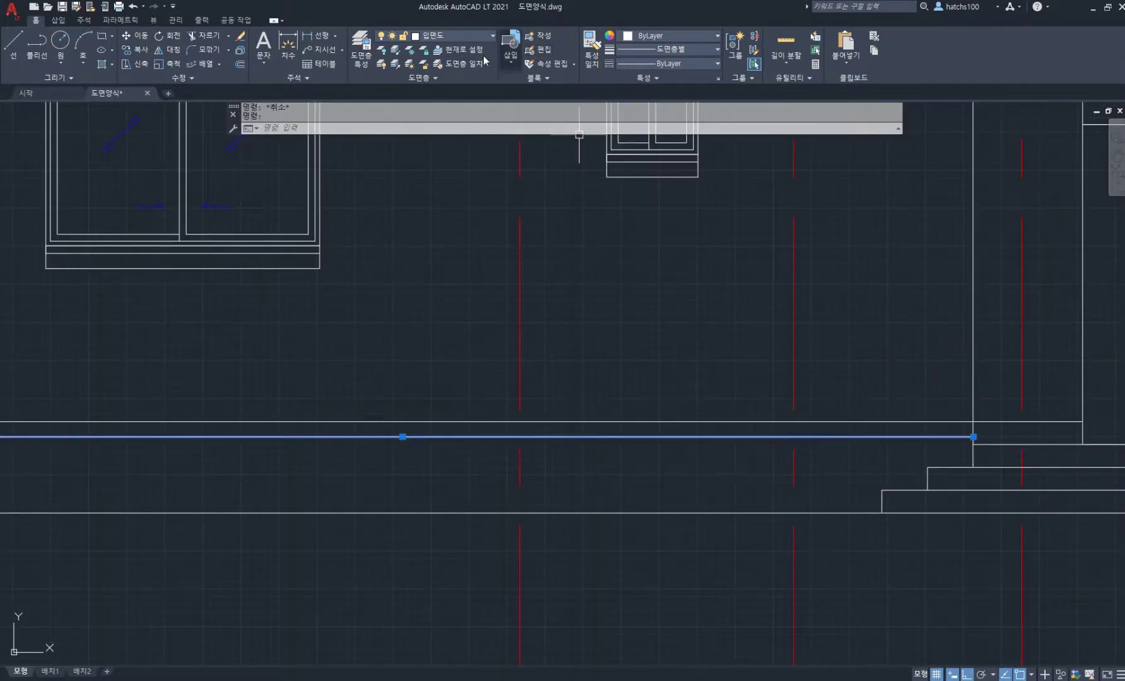
left_click(473, 39)
left_click(460, 133)
key("Escape")
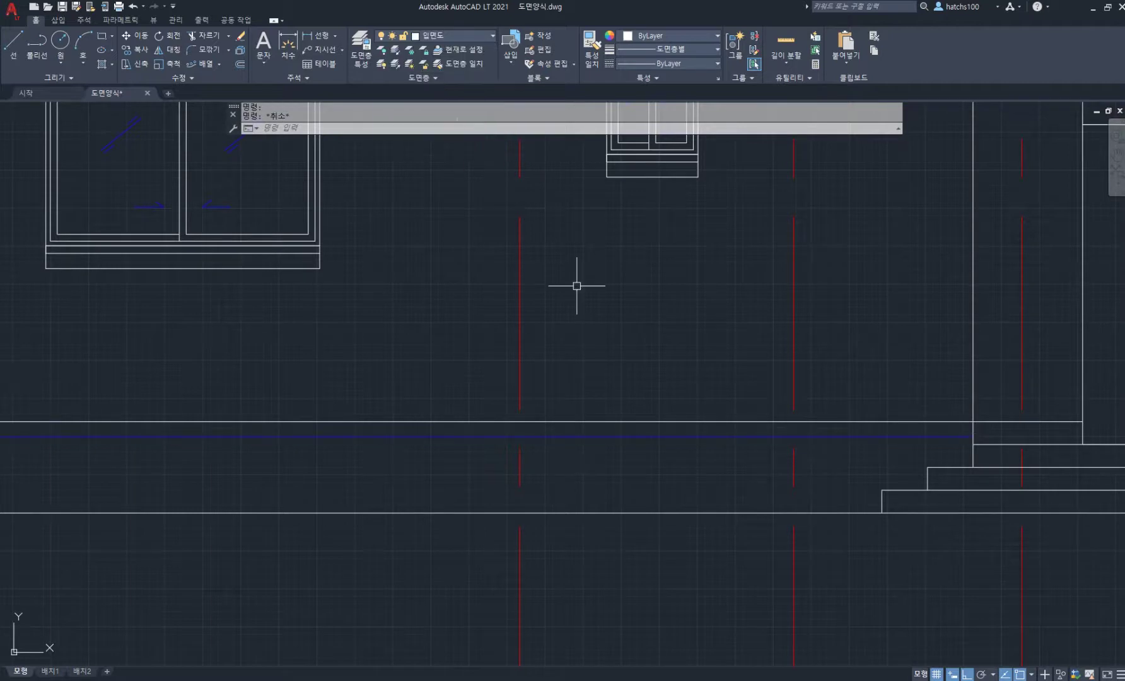
Offset the transom rectangle above the entrance door and the door rectangle below it 45 inward each.
scroll(577, 287, "down", 2)
scroll(661, 346, "down", 3)
scroll(641, 409, "up", 4)
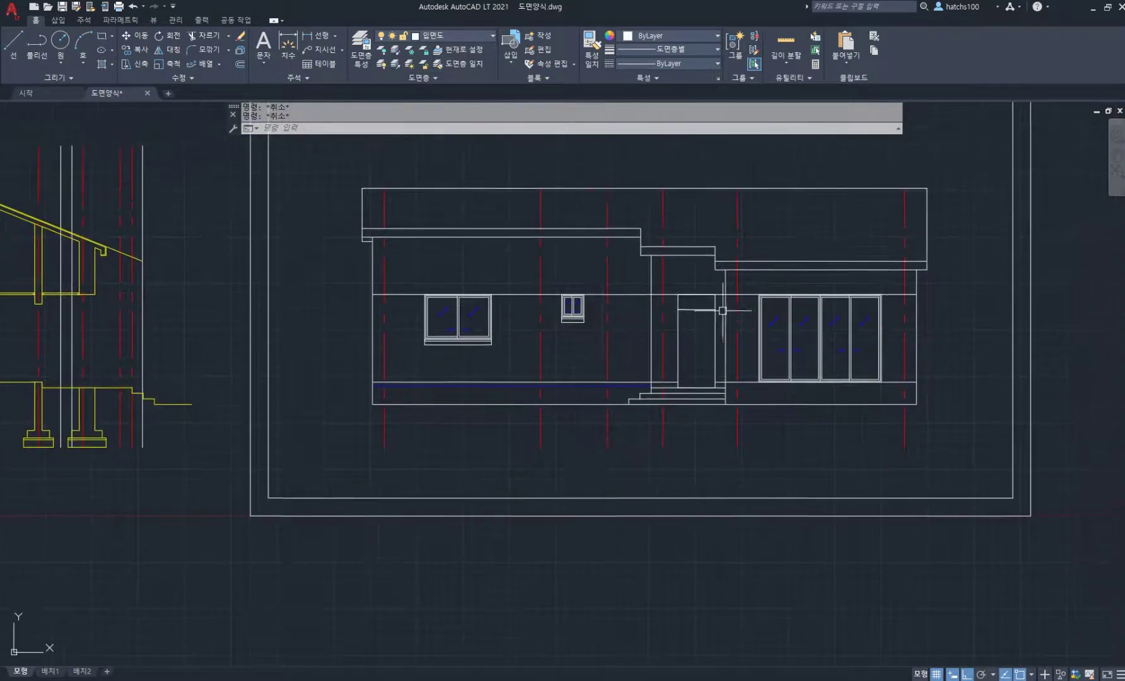
type("o")
key("Return")
key("Return")
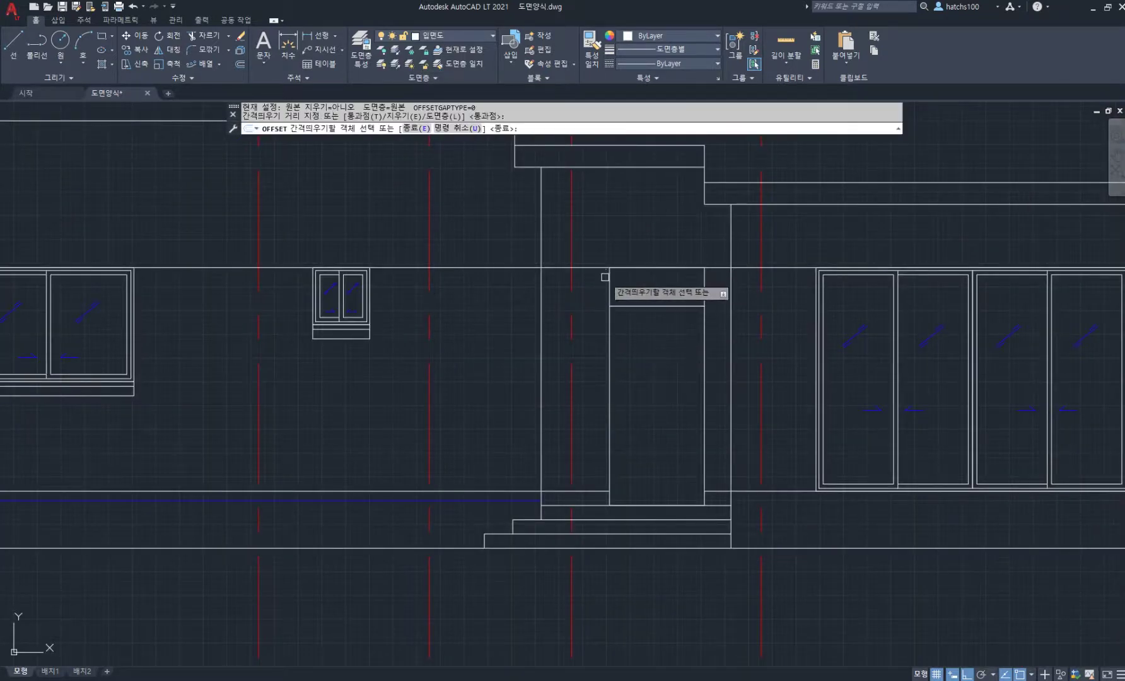
left_click(610, 278)
type("4")
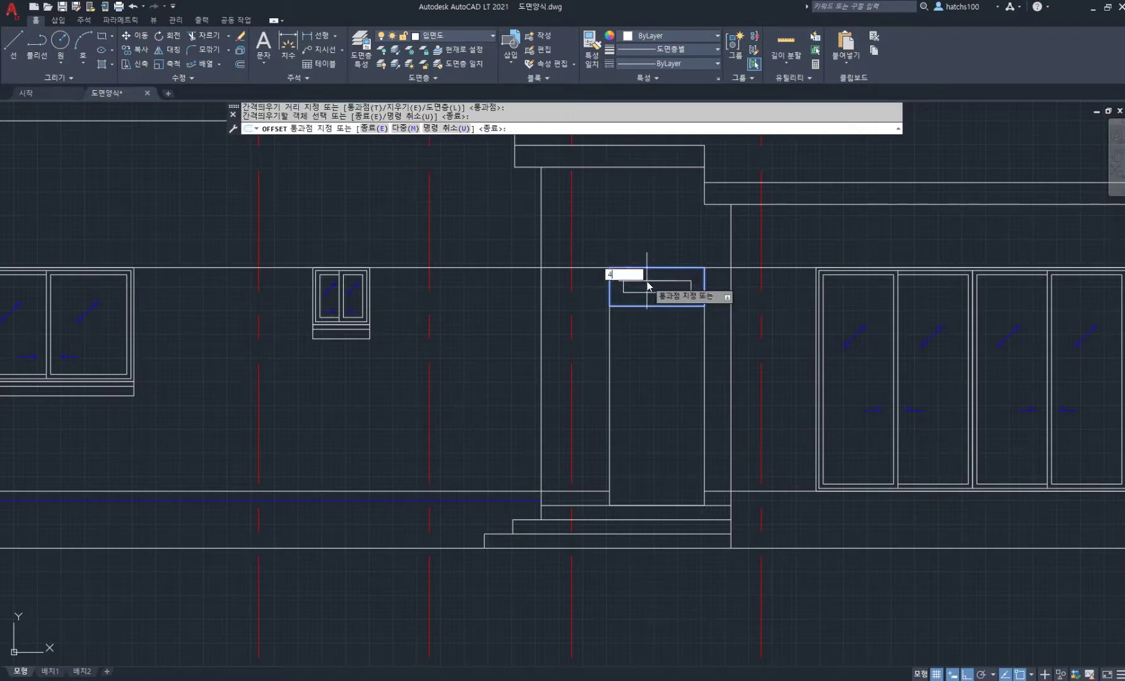
type("5")
key("Return")
left_click(610, 334)
type("4")
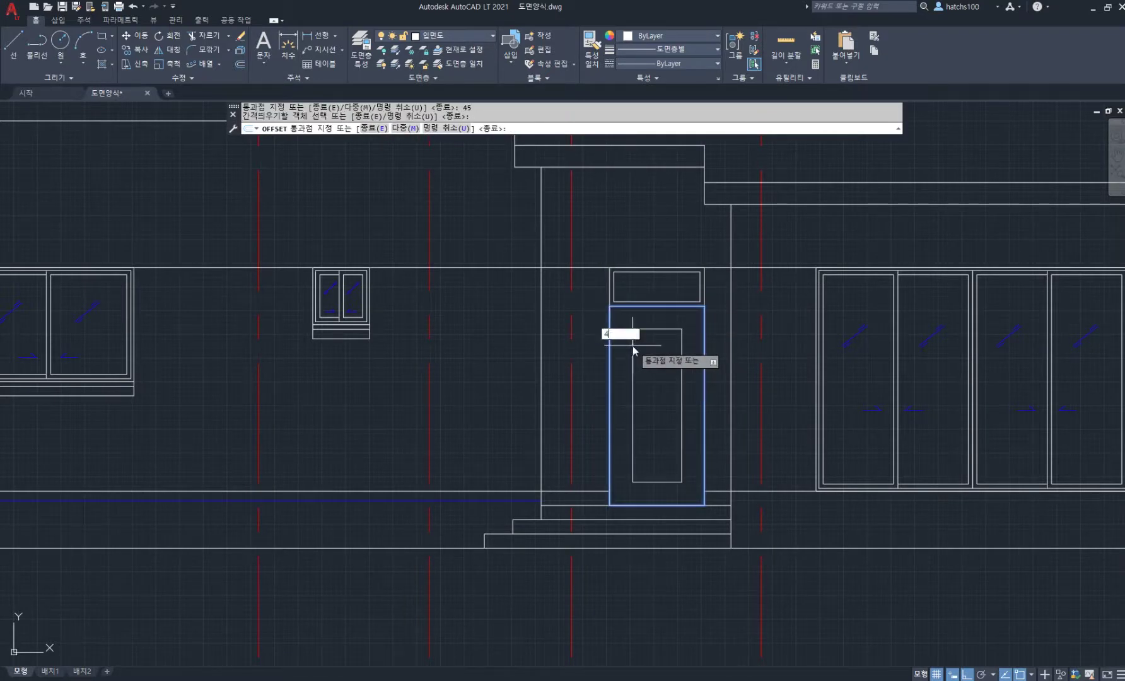
type("5")
key("Return")
Offset the door's inner outline inward again to form the inset panel.
left_click(615, 357)
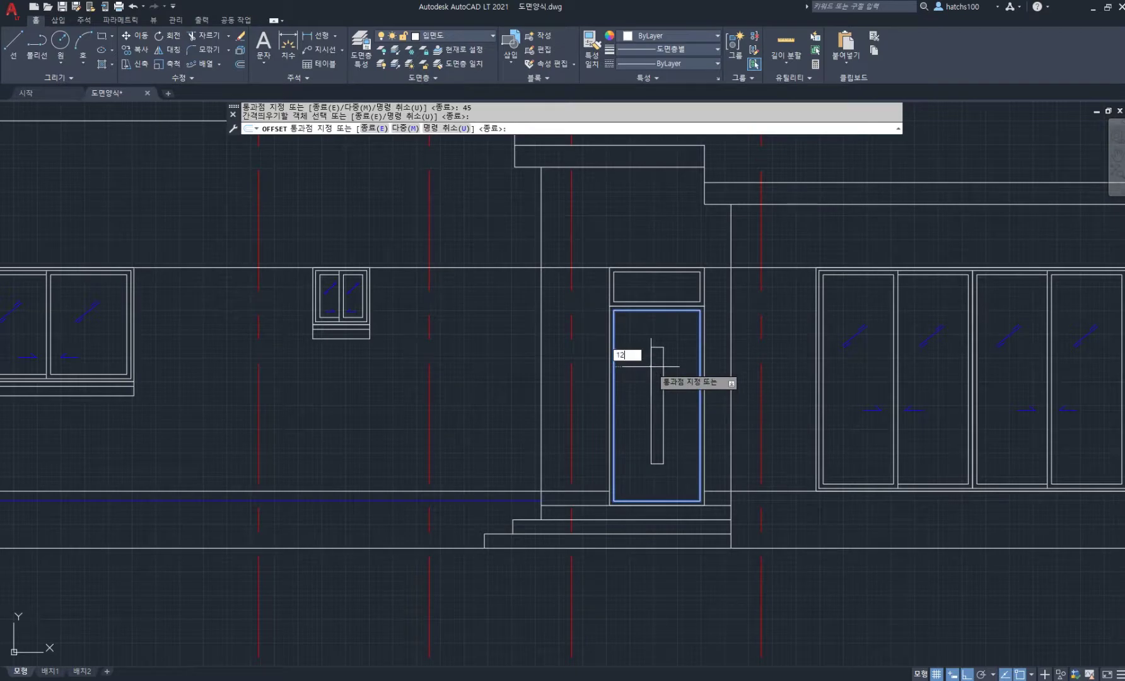
type("12")
key("Return")
scroll(681, 516, "up", 6)
key("Return")
Stretch the bottom edge of the door leaf outline down to the bottom of the outer door frame.
left_click(599, 457)
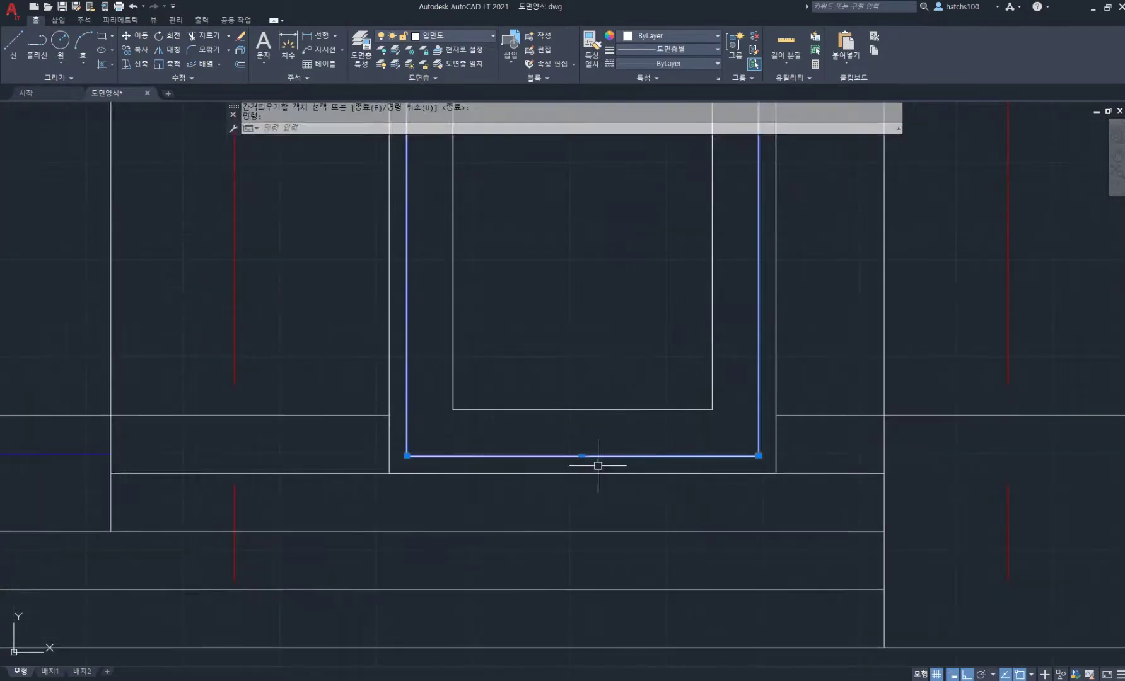
left_click(583, 455)
left_click(583, 473)
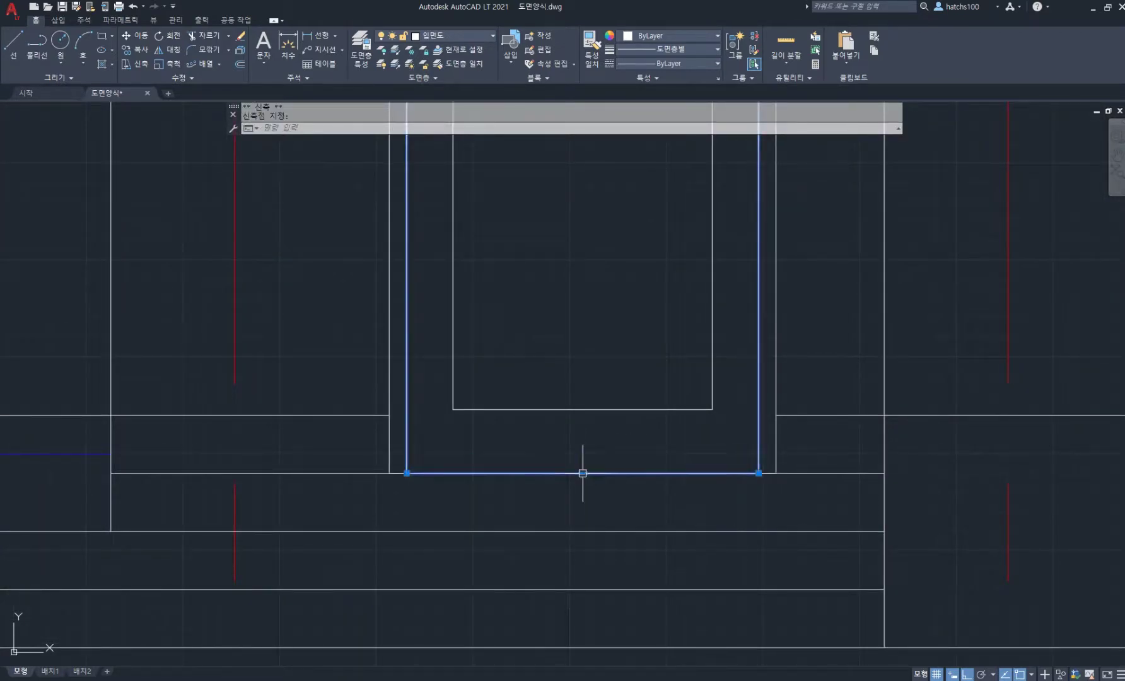
scroll(586, 307, "down", 3)
key("Escape")
Draw a narrow upright rectangle for the handle on the entrance door's left stile.
scroll(586, 347, "up", 5)
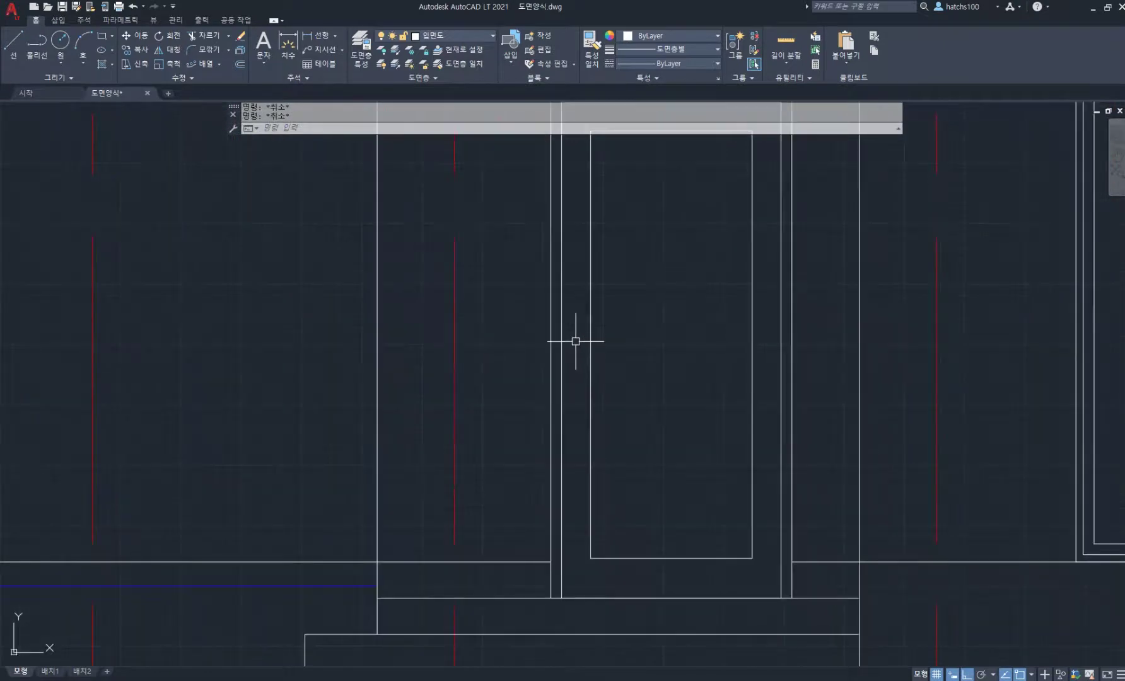
key("Return")
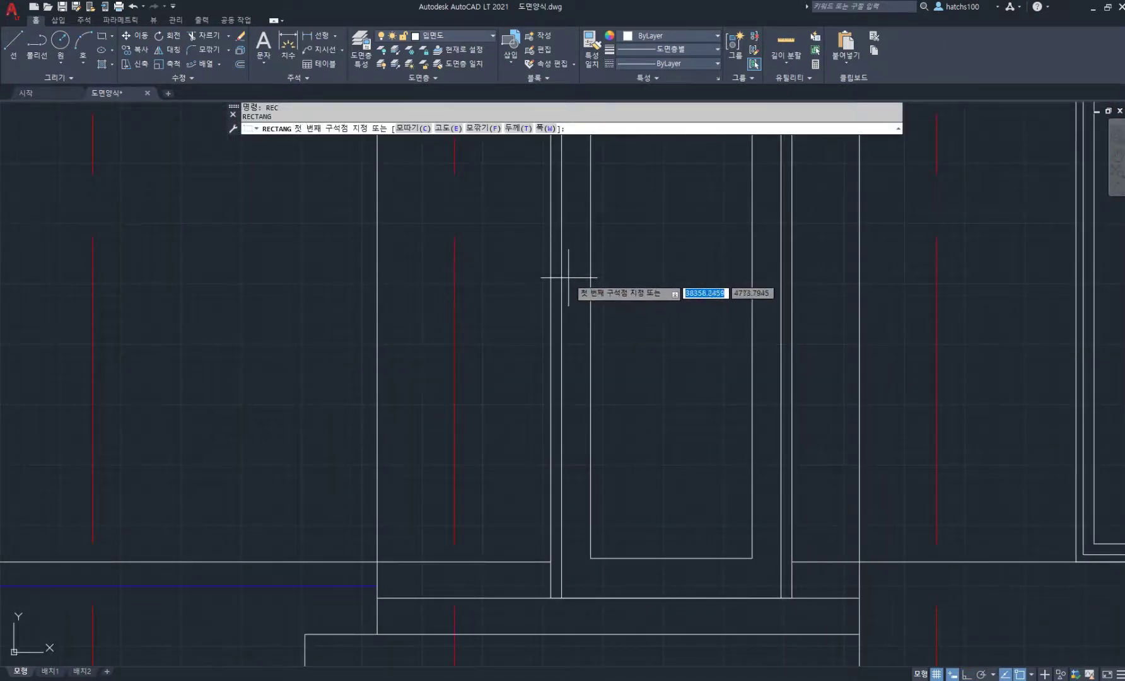
left_click(582, 277)
left_click(581, 369)
scroll(631, 384, "down", 5)
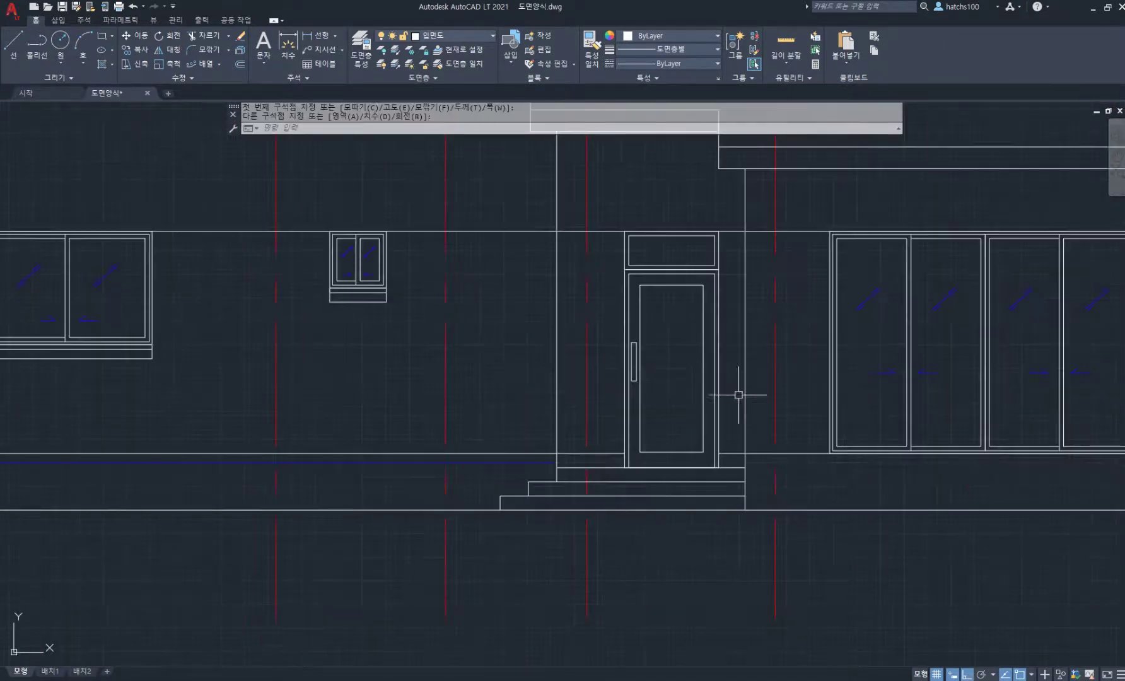
middle_click_drag(740, 394, 692, 385)
scroll(692, 384, "up", 3)
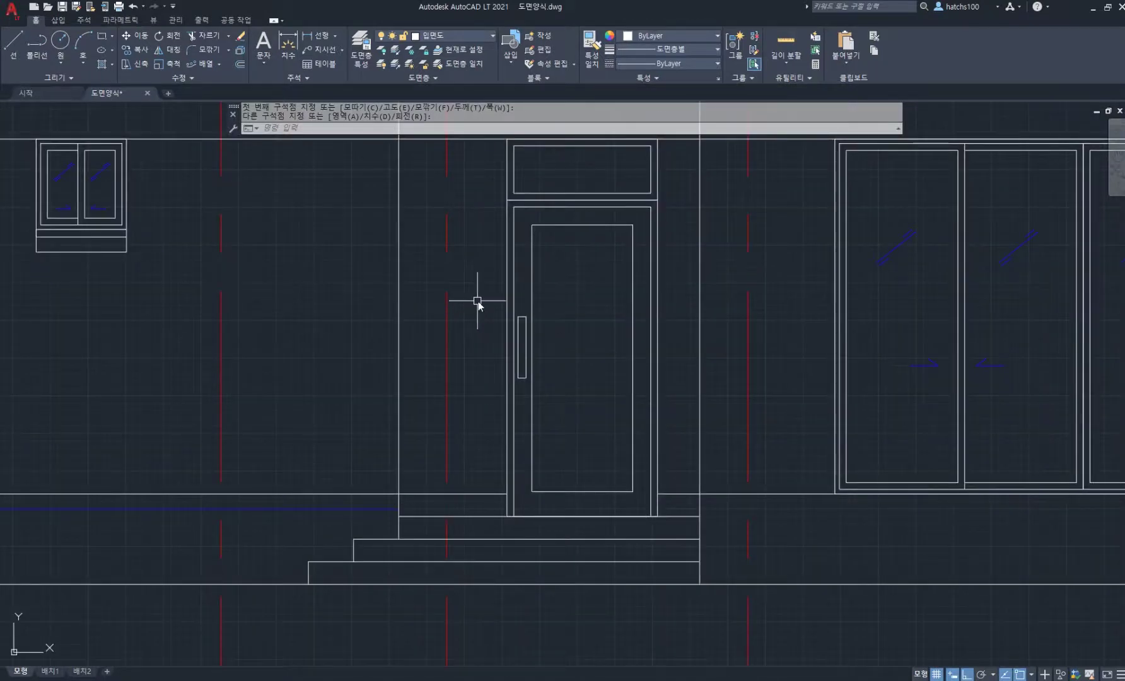
Move the door handle rectangle straight down by about 98.
left_click(478, 301)
left_click(536, 384)
type("m")
key("Return")
left_click(587, 359)
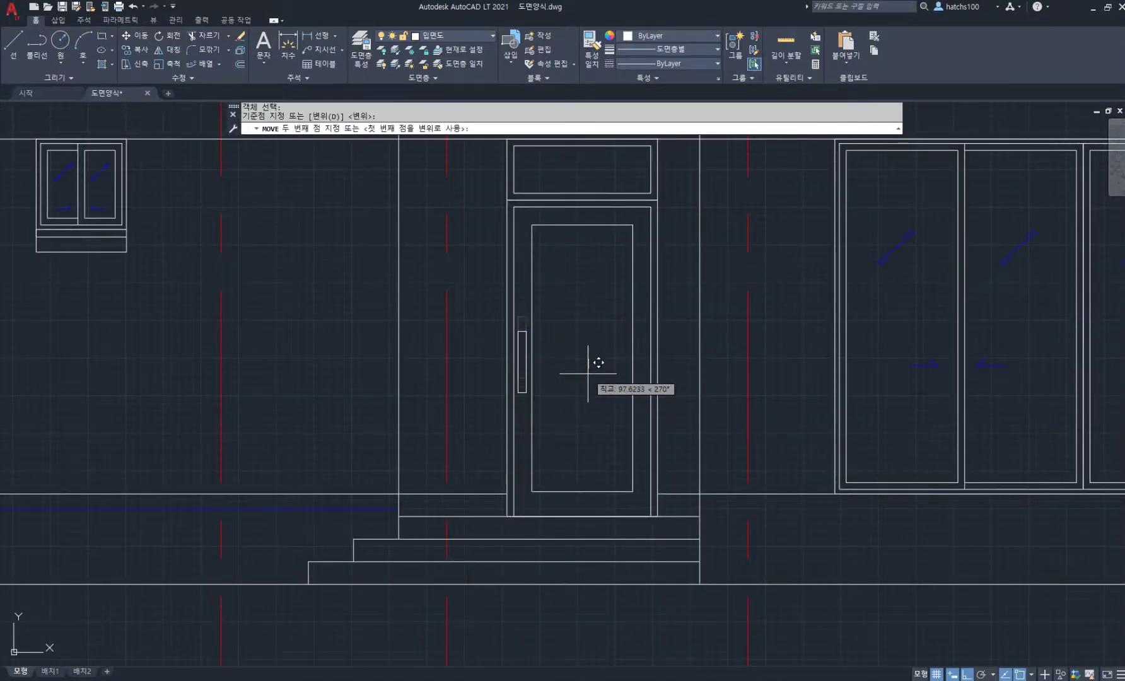
left_click(588, 373)
Draw the door swing lines from the leaf's upper-left corner to the right edge's midpoint and back to the lower-left corner.
type("l")
key("Return")
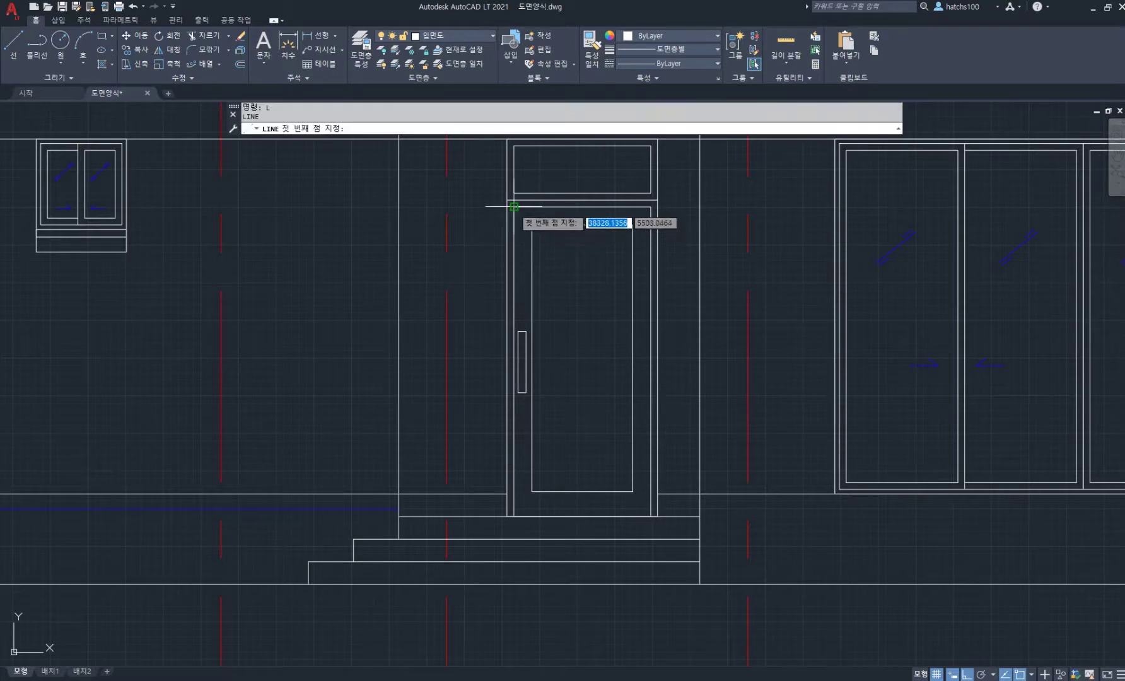
left_click(514, 206)
left_click(651, 362)
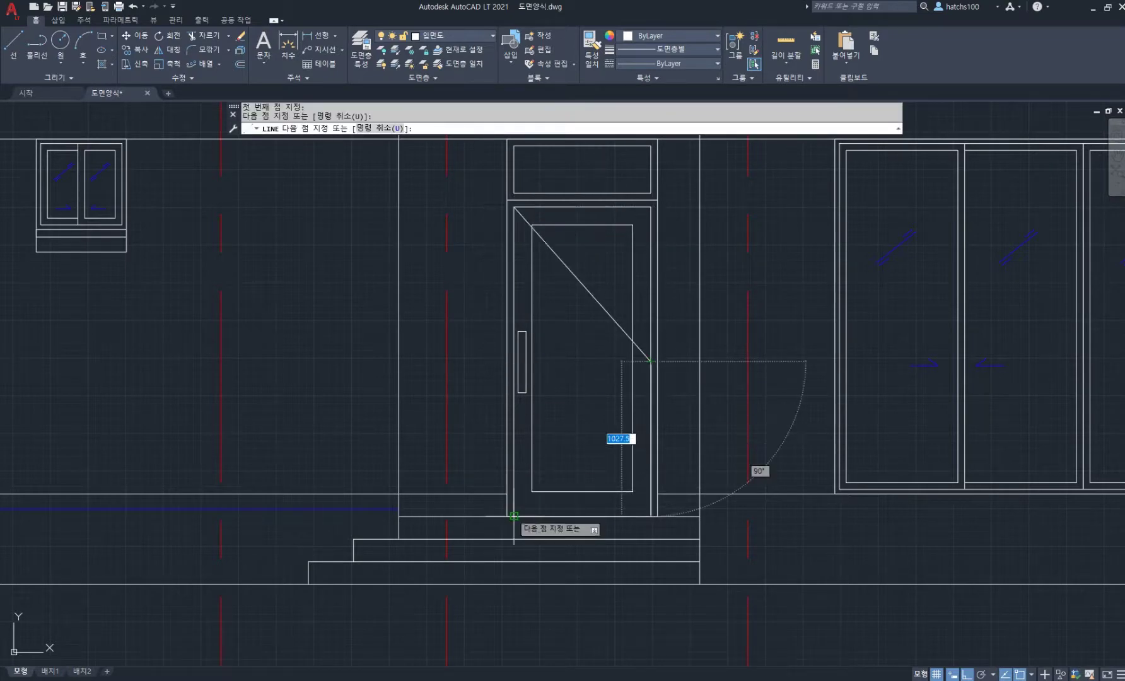
left_click(514, 516)
key("Return")
Match both door swing lines to the properties of the red dashed swing line on the section drawing's door.
scroll(654, 401, "down", 4)
type("ma")
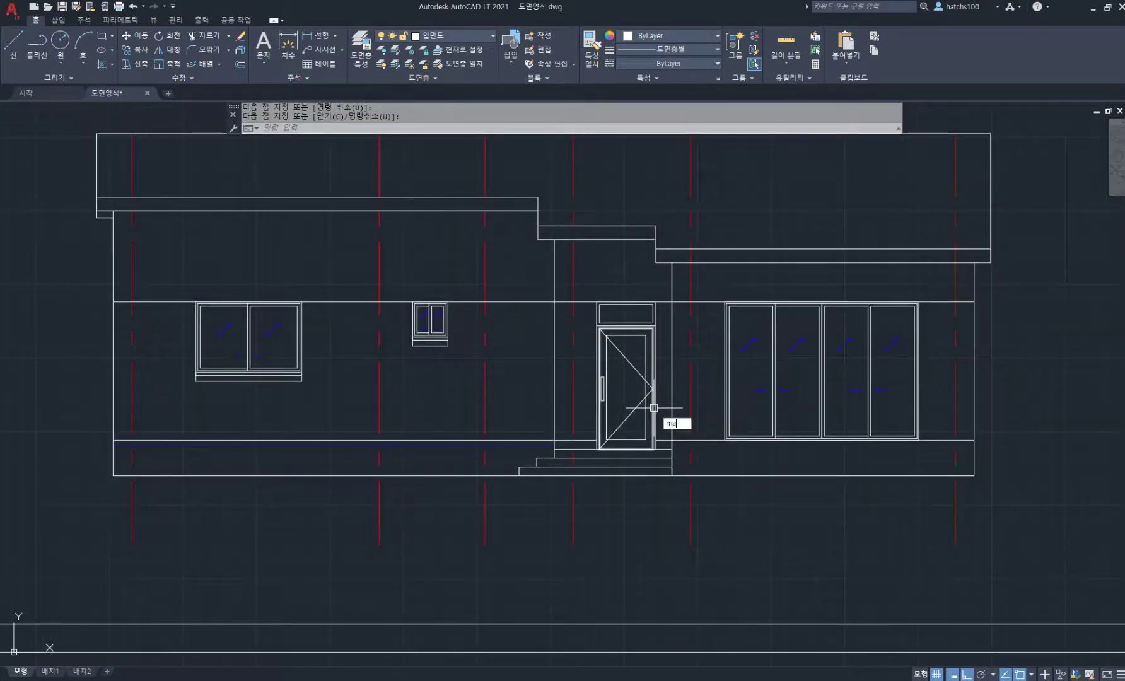
key("Return")
scroll(654, 408, "down", 6)
scroll(351, 378, "up", 5)
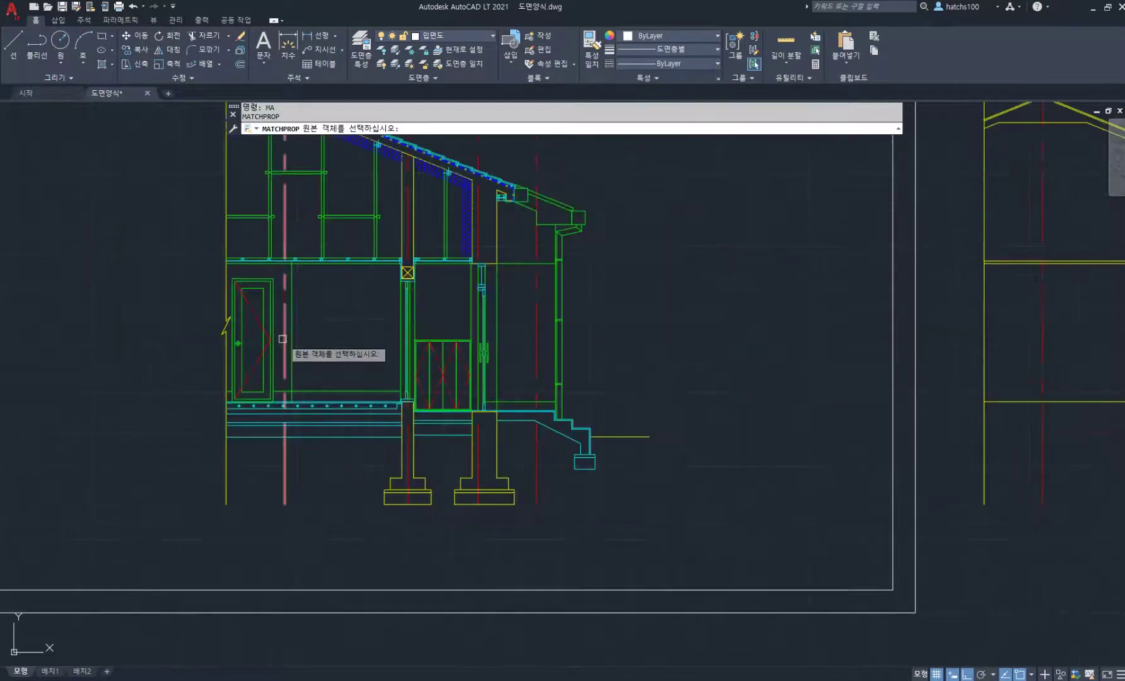
left_click(241, 319)
scroll(253, 328, "down", 4)
scroll(515, 359, "up", 5)
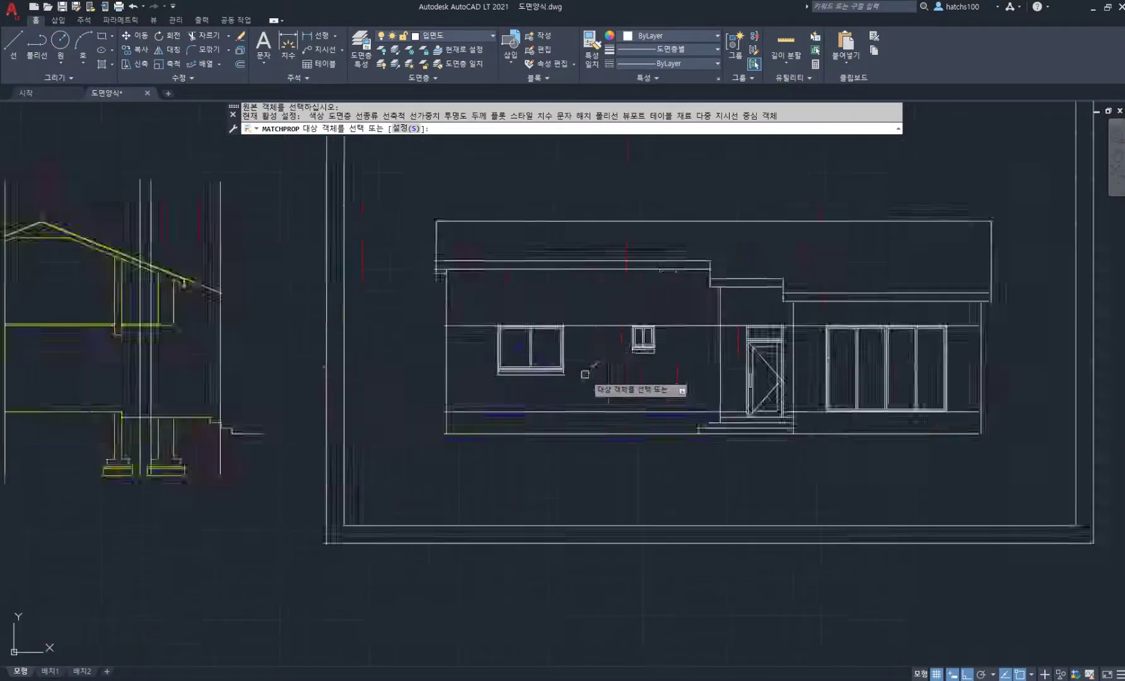
scroll(585, 375, "up", 2)
left_click(884, 363)
left_click(880, 404)
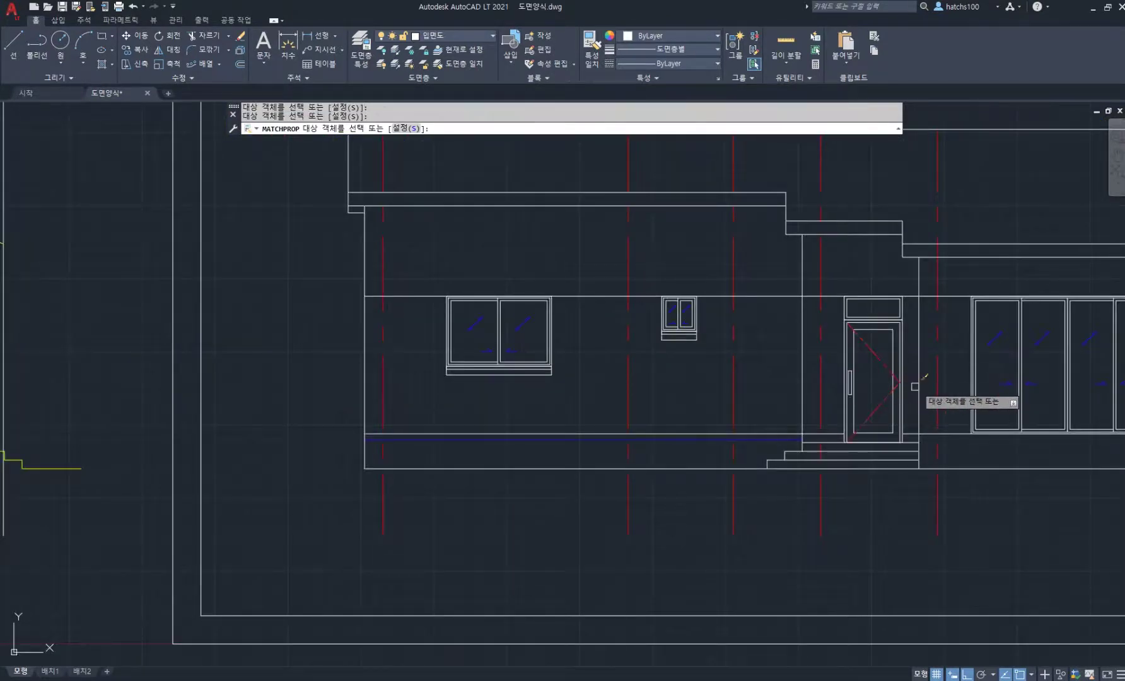
key("Return")
Set the linetype scale of both door swing lines to 0.4.
scroll(766, 390, "up", 4)
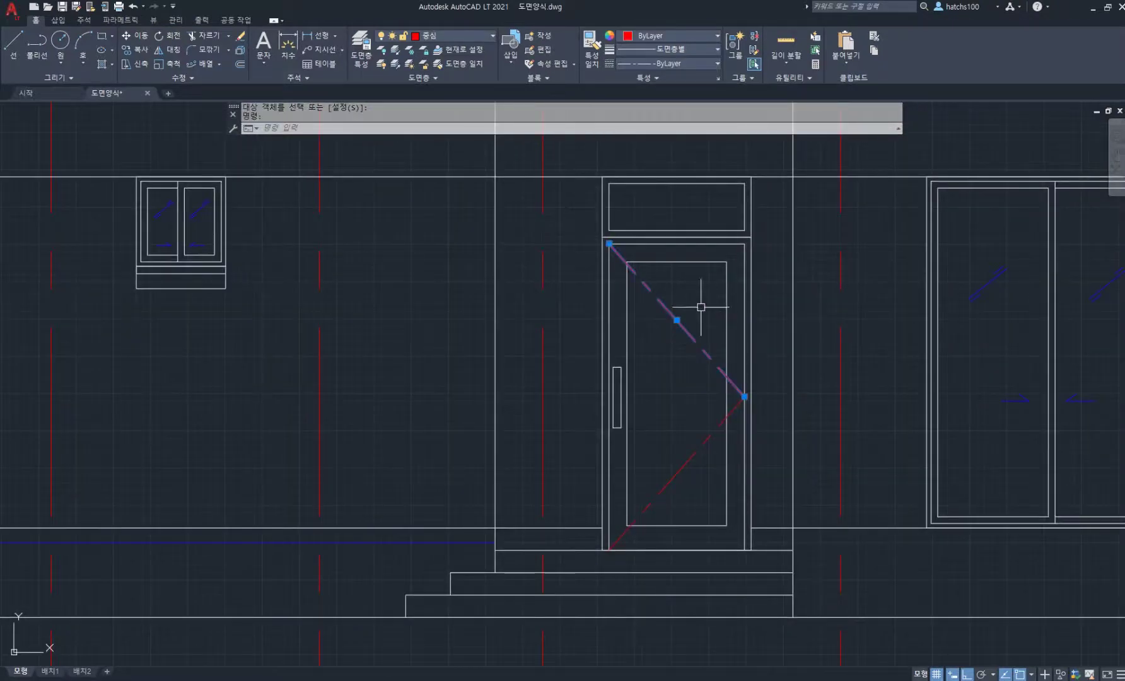
left_click(717, 79)
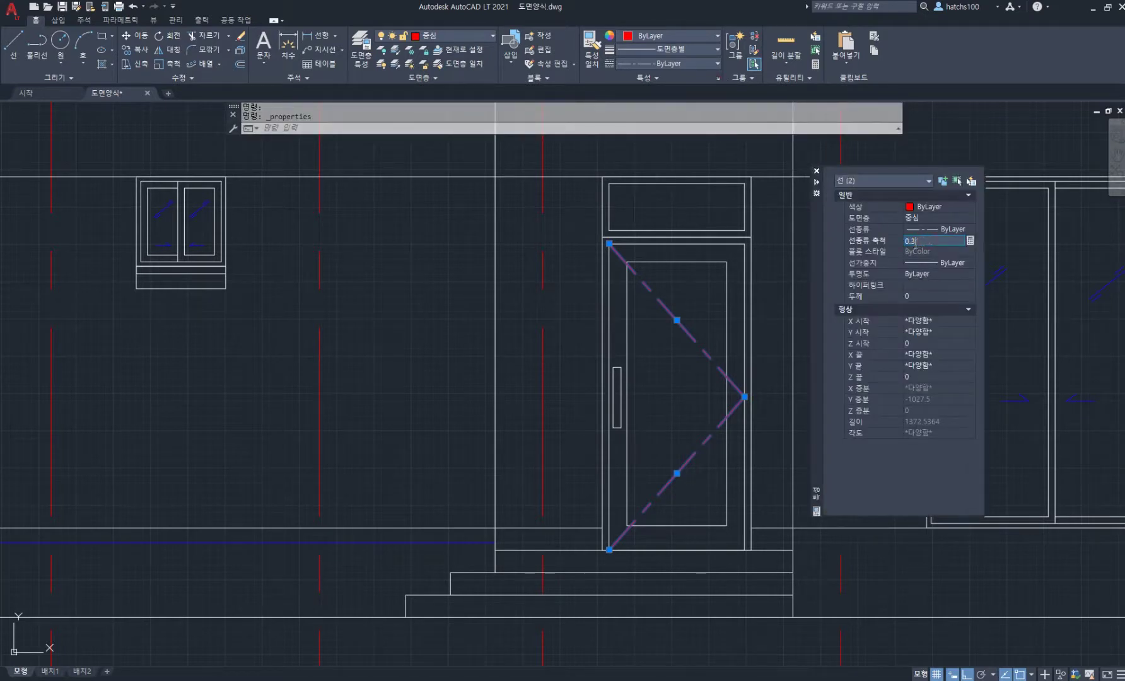
type("0.4")
key("Return")
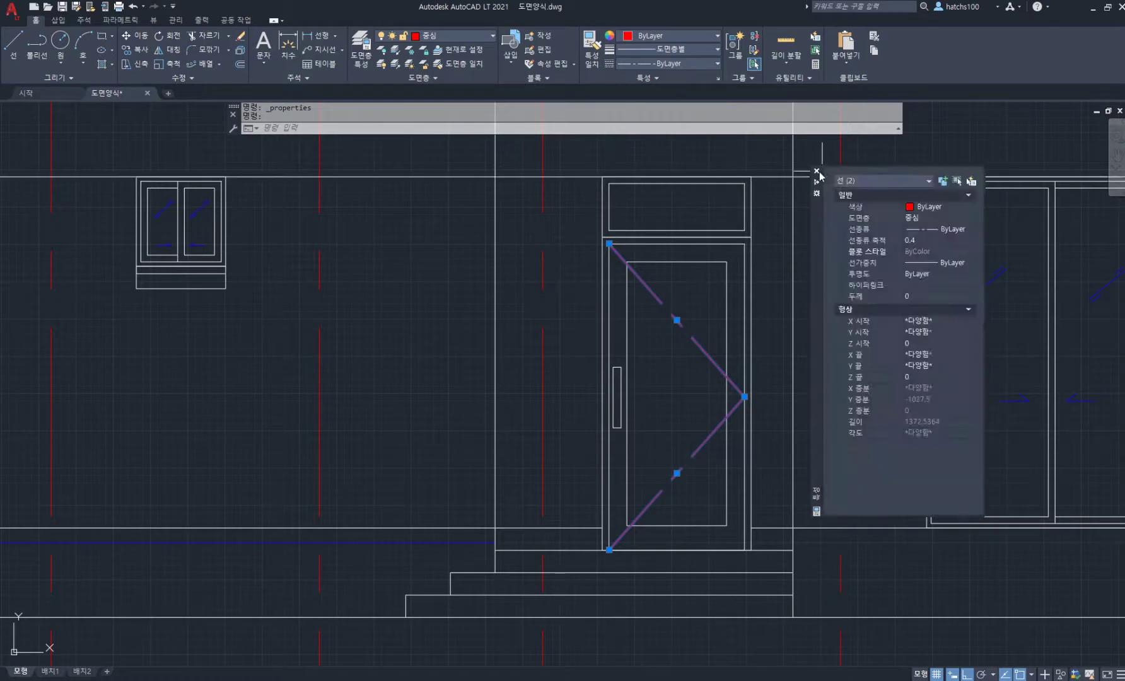
key("Escape")
key("Escape")
scroll(745, 290, "down", 4)
Examine the section drawings alongside the elevation to compare the roof and wall details.
scroll(751, 278, "down", 3)
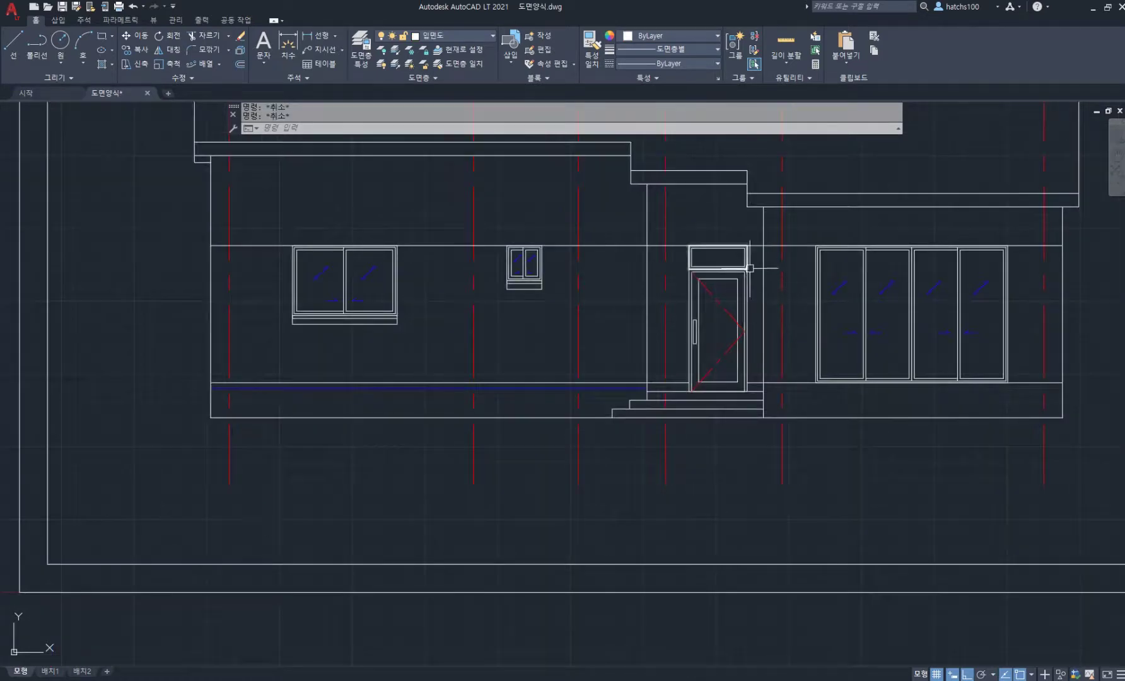
scroll(572, 361, "up", 5)
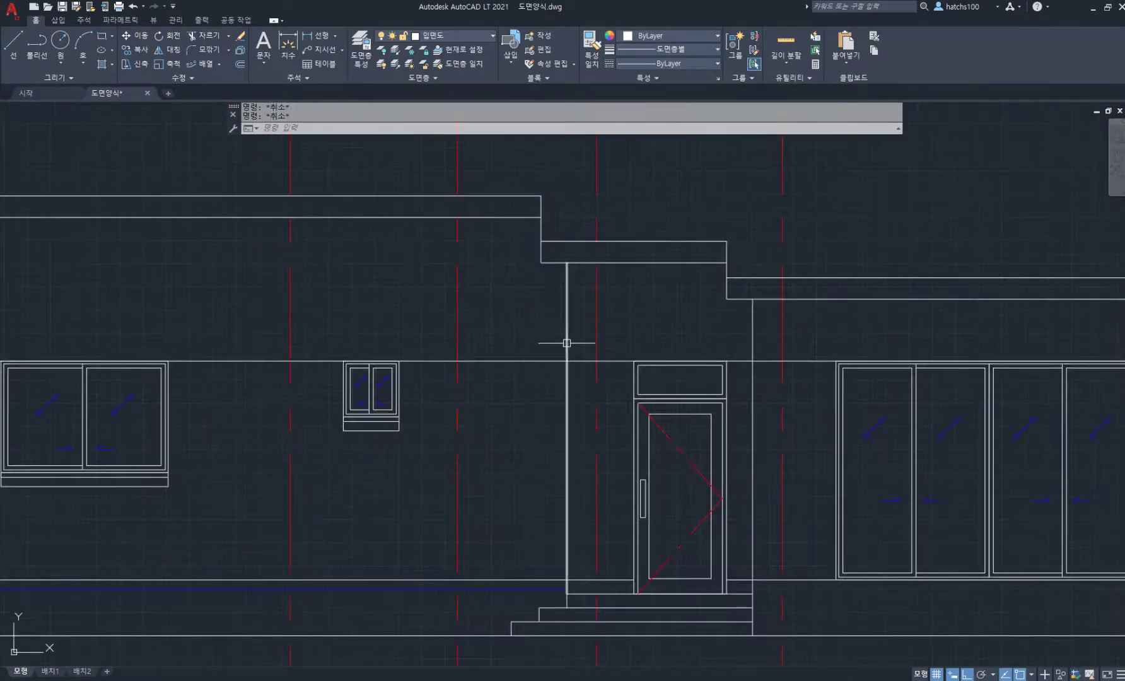
scroll(581, 339, "down", 5)
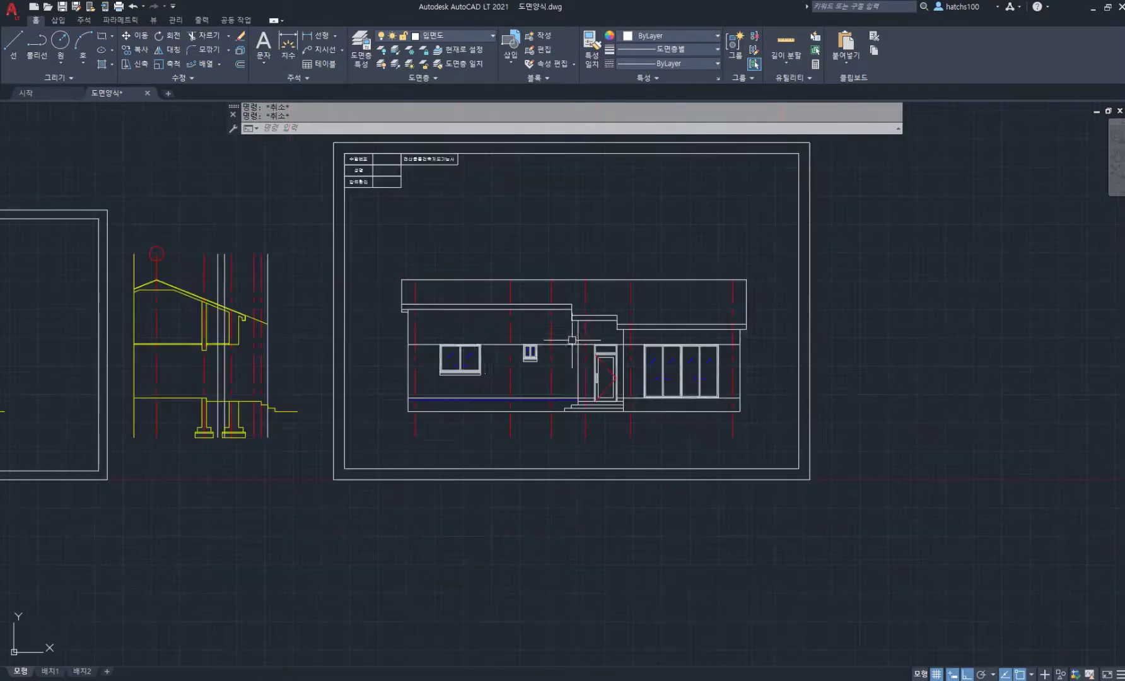
middle_click_drag(580, 338, 846, 351)
scroll(166, 346, "up", 3)
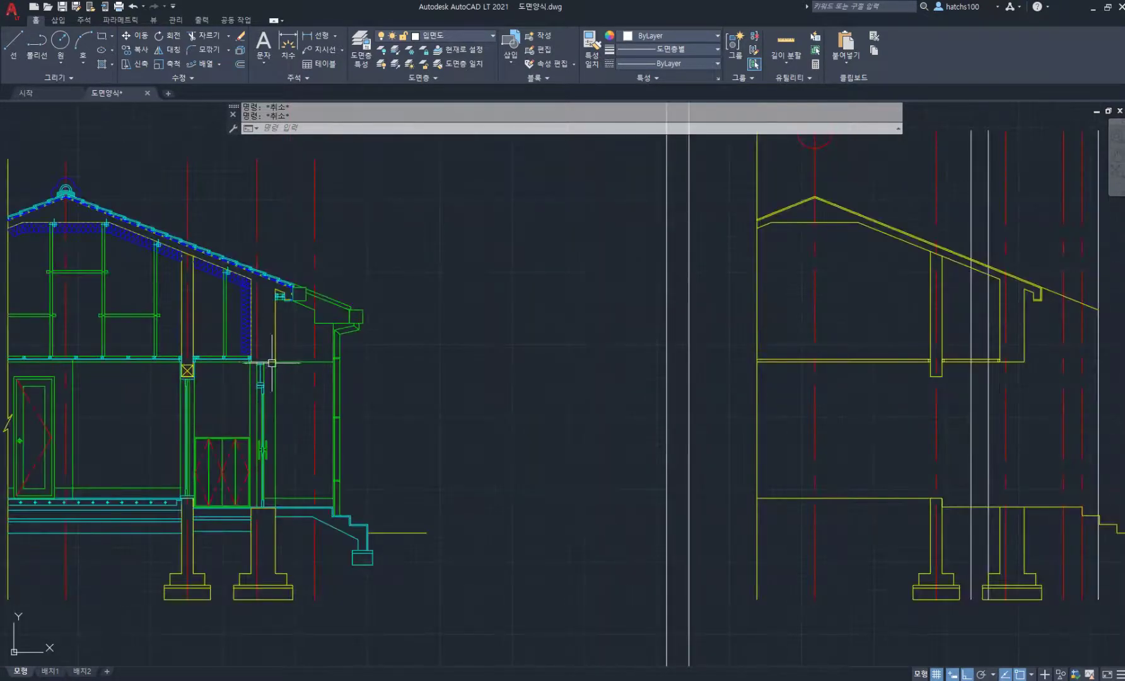
scroll(312, 354, "down", 5)
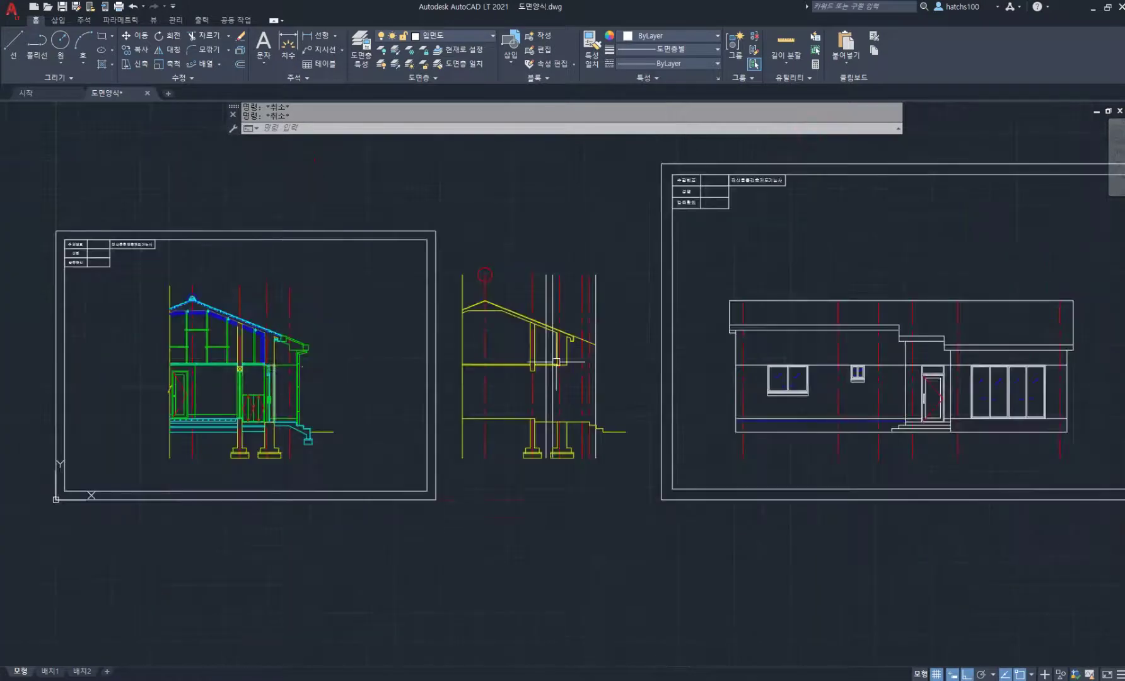
middle_click_drag(856, 438, 504, 413)
scroll(505, 413, "up", 5)
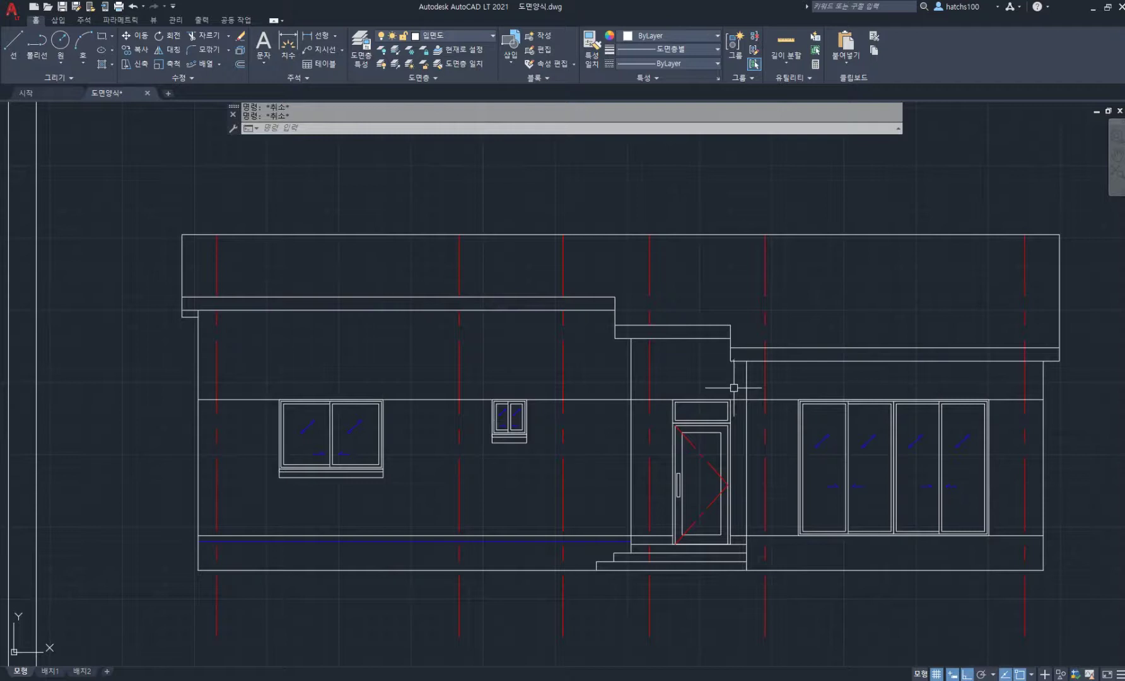
Draw a vertical line upward from the midpoint of the roof's top edge.
middle_click_drag(719, 287, 672, 355)
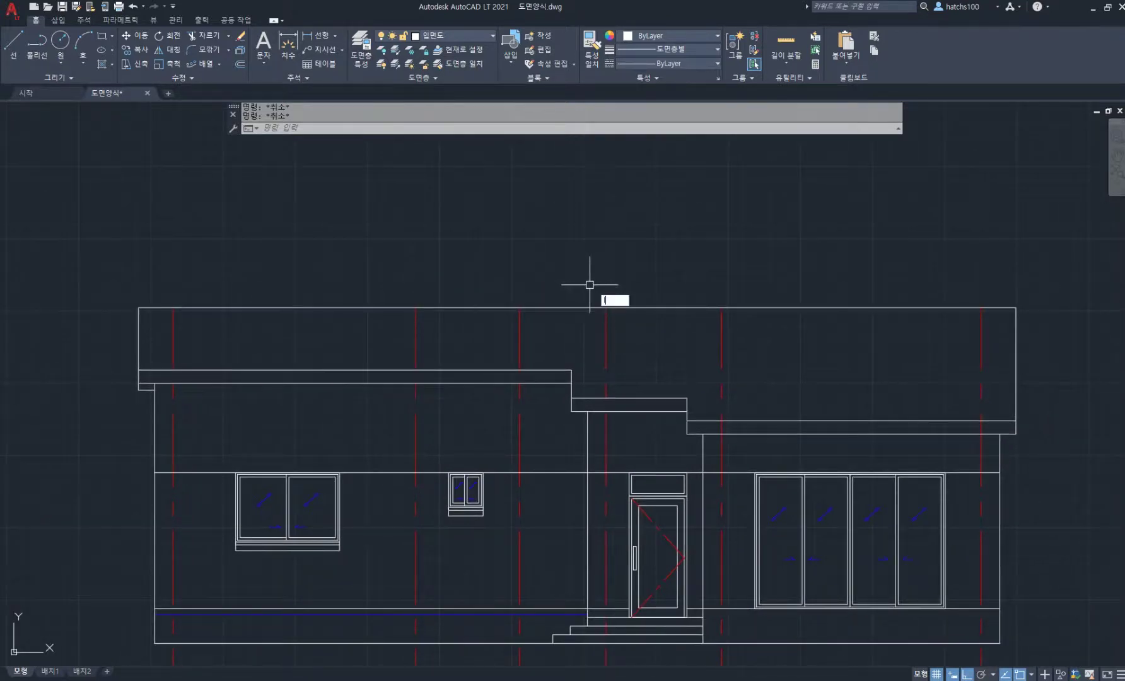
type("l")
key("space")
left_click(577, 307)
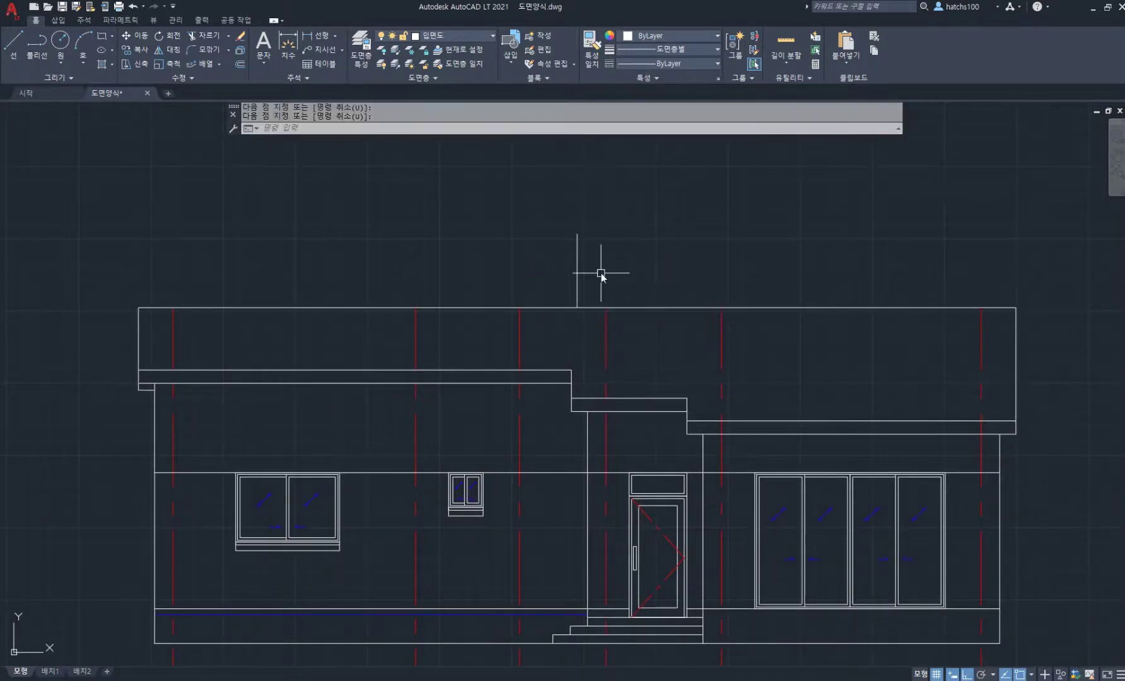
type("tr")
key("space")
key("Escape")
key("Escape")
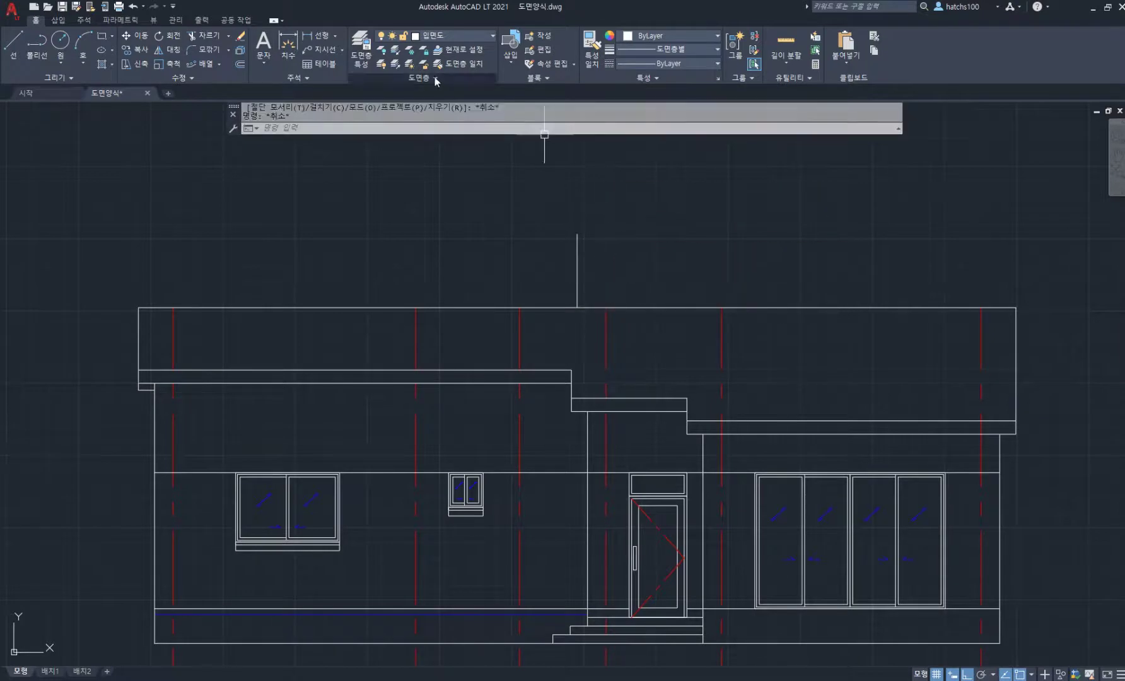
Turn off the 중심 layer that holds the red centre lines.
left_click(382, 52)
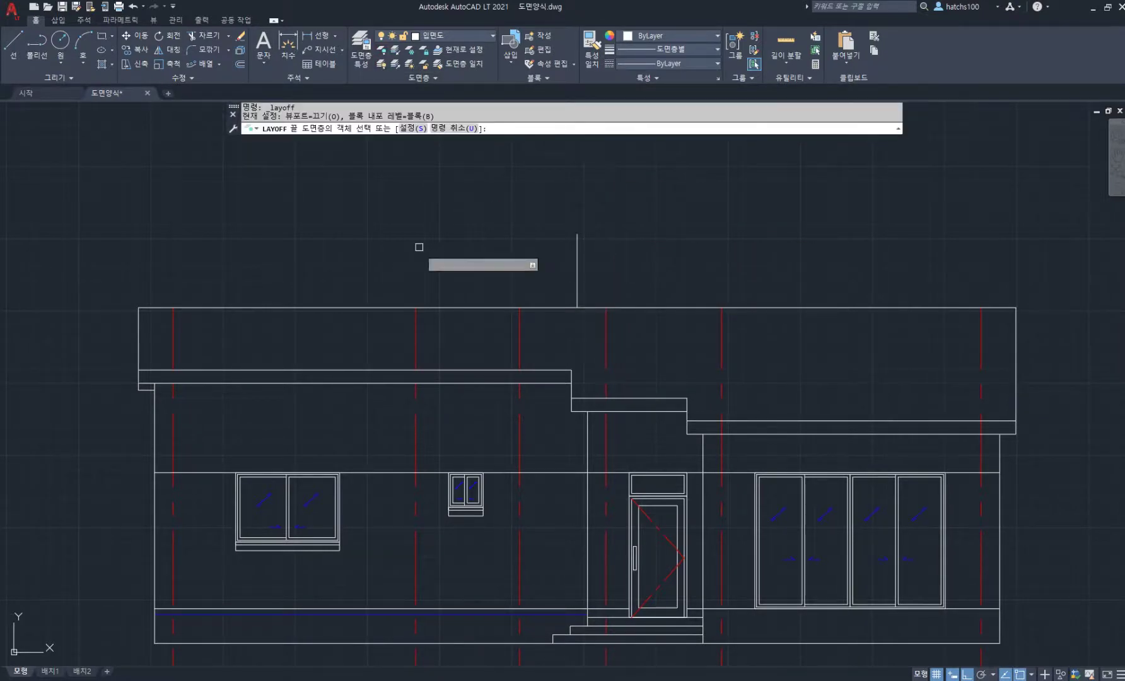
left_click(415, 341)
key("Return")
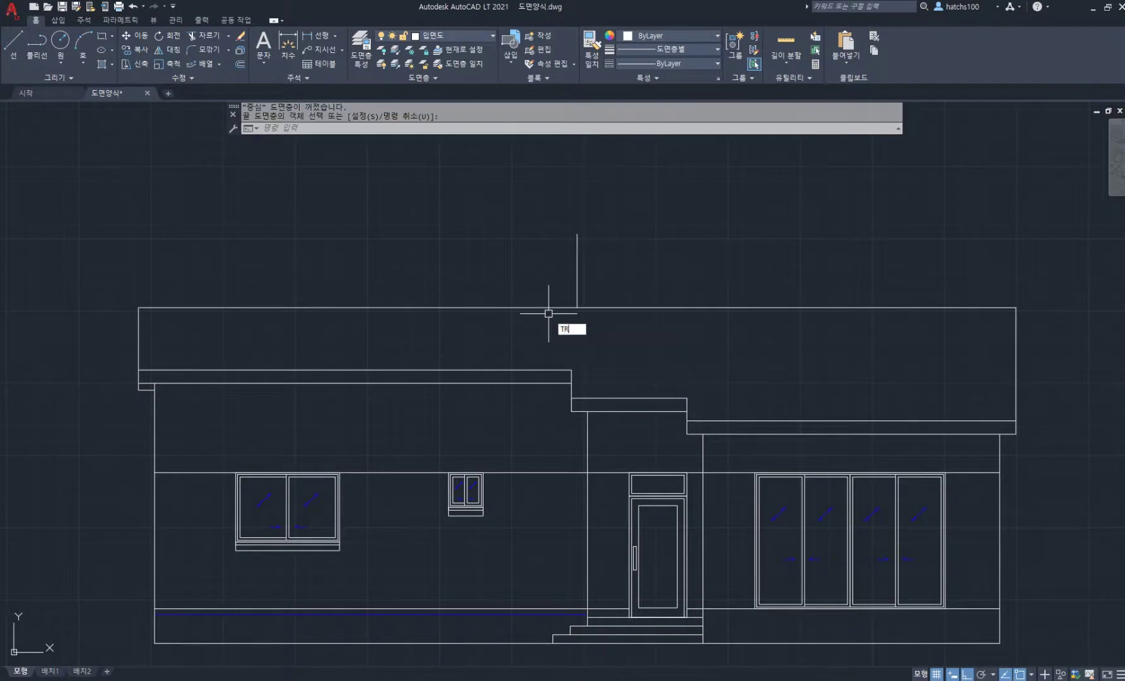
Trim the left half of the roof's top line back to the vertical line at its midpoint.
key("space")
left_click(548, 322)
left_click(449, 244)
left_click(448, 241)
key("space")
Join the remaining right half of the roof's top line with the roof's right edge line.
middle_click_drag(931, 302, 541, 317)
scroll(628, 327, "up", 2)
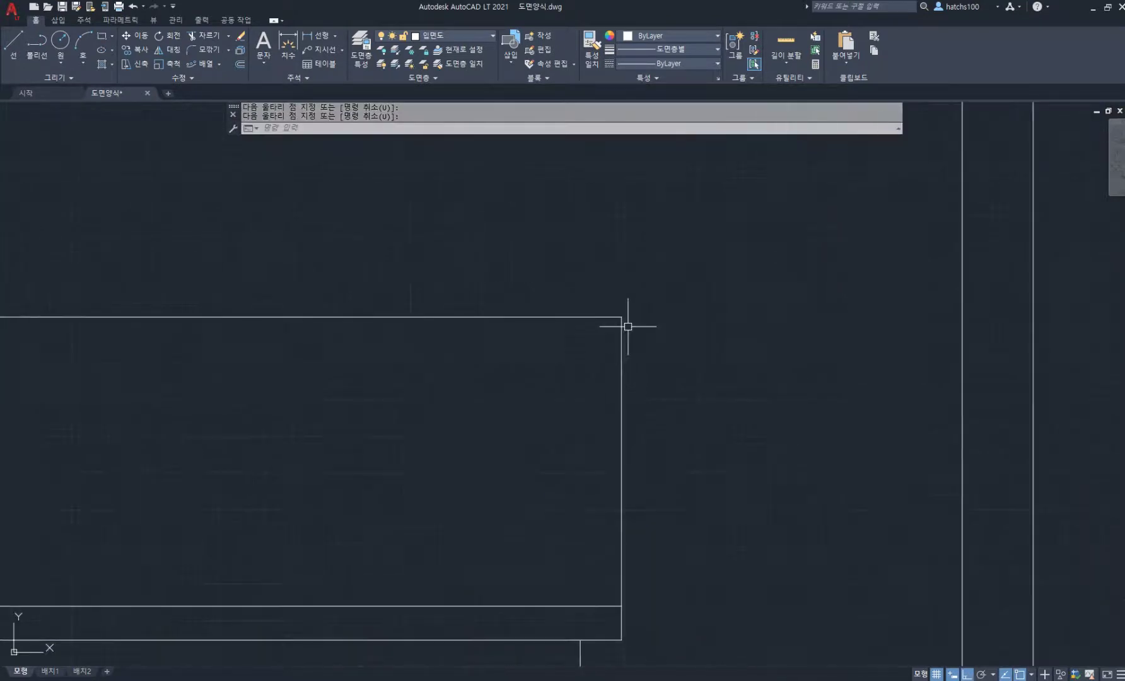
type("j")
key("space")
left_click(676, 355)
left_click(522, 275)
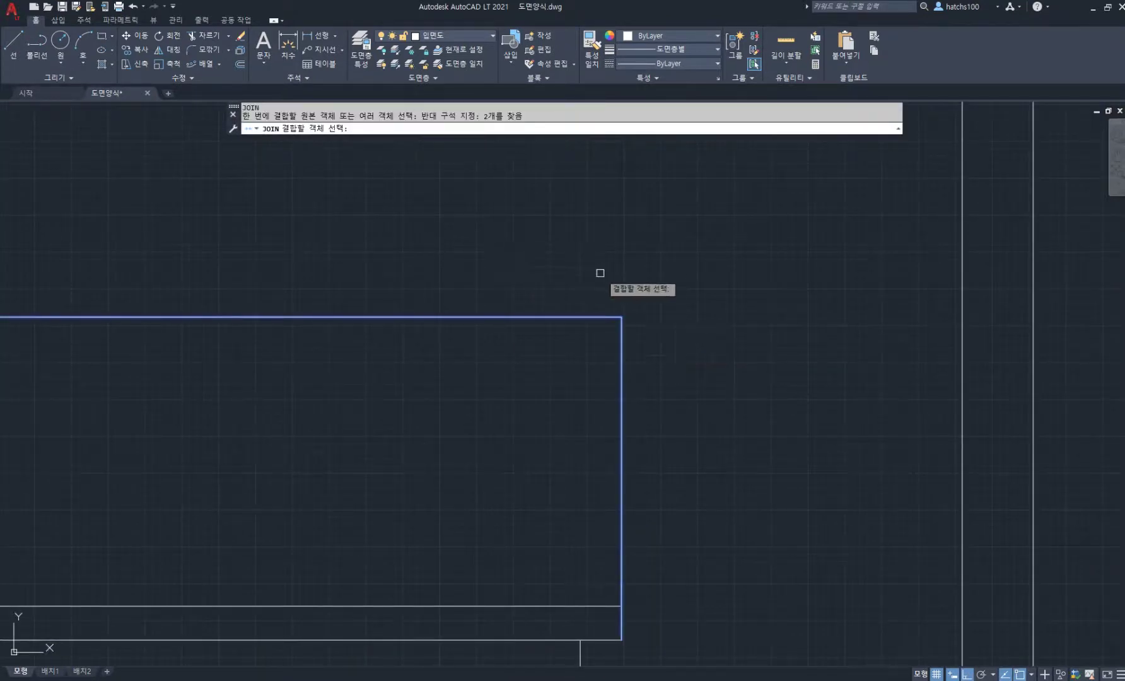
key("space")
Offset the joined roof outline 60 outward.
scroll(620, 317, "up", 2)
type("o")
key("space")
key("space")
left_click(624, 332)
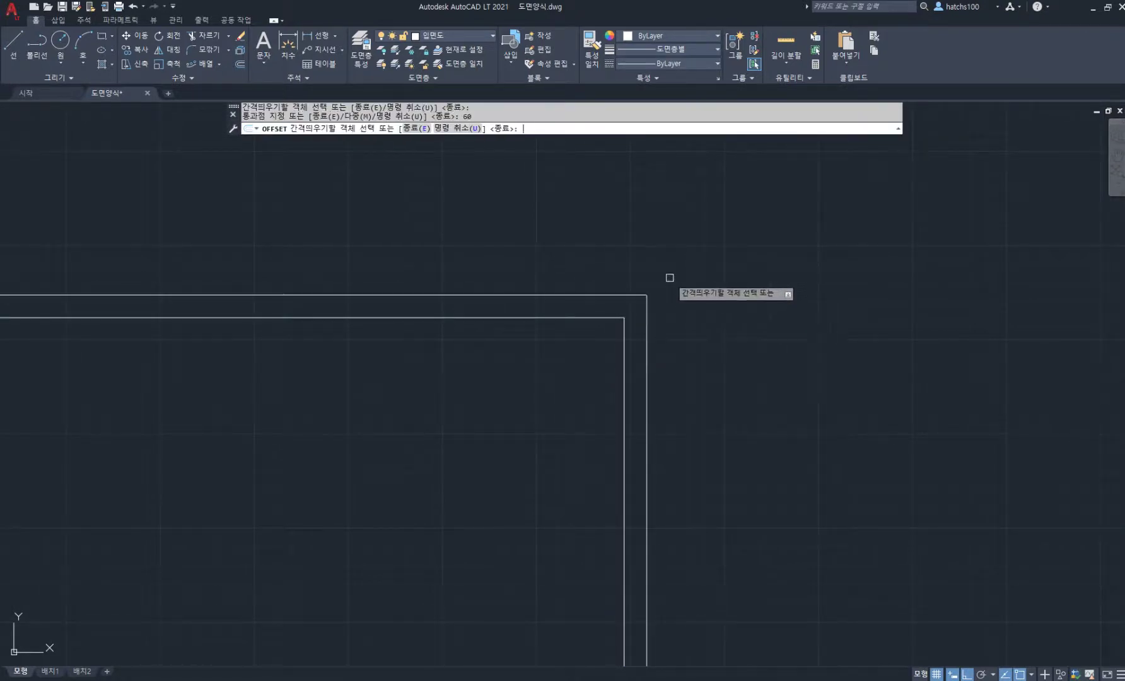
key("Escape")
Draw a 160 long line down from the outer corner and across to the roof edge, and trim the outer line below it.
type("l")
key("Return")
left_click(647, 294)
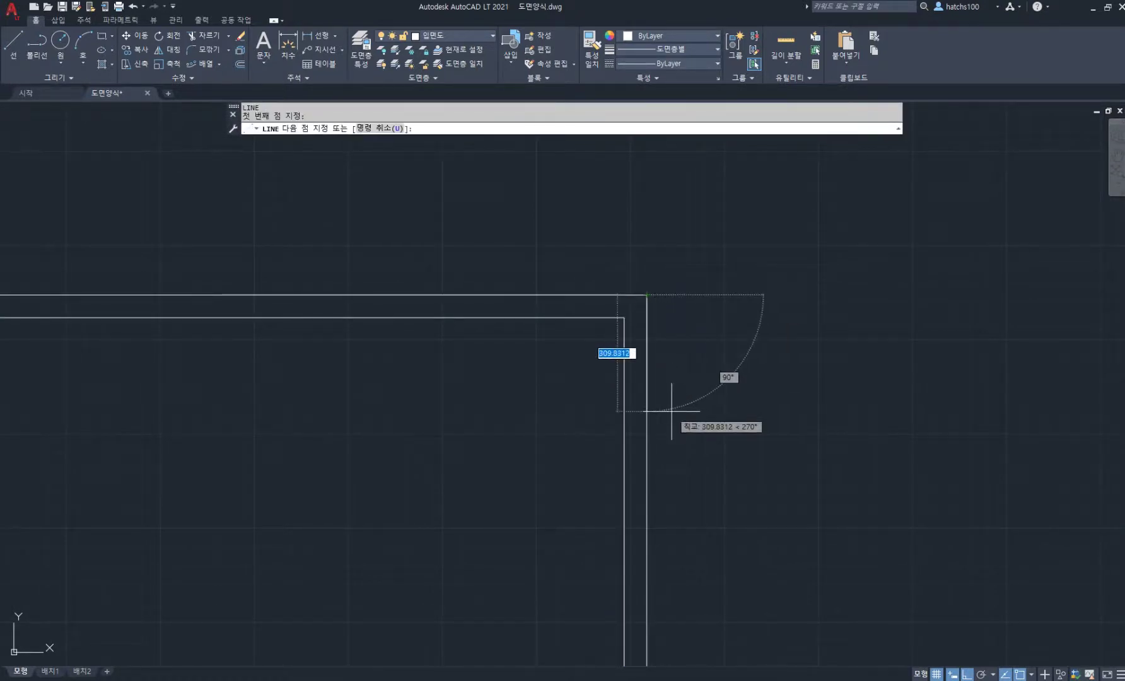
type("160")
key("Return")
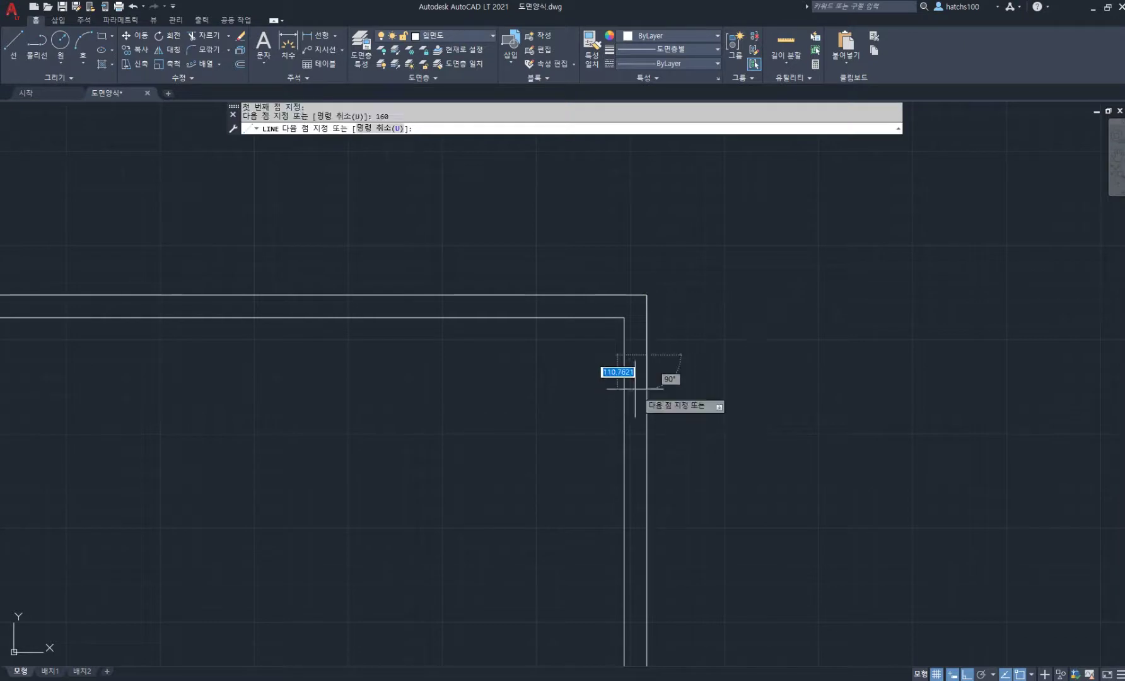
left_click(625, 355)
key("Return")
type("tr")
key("Return")
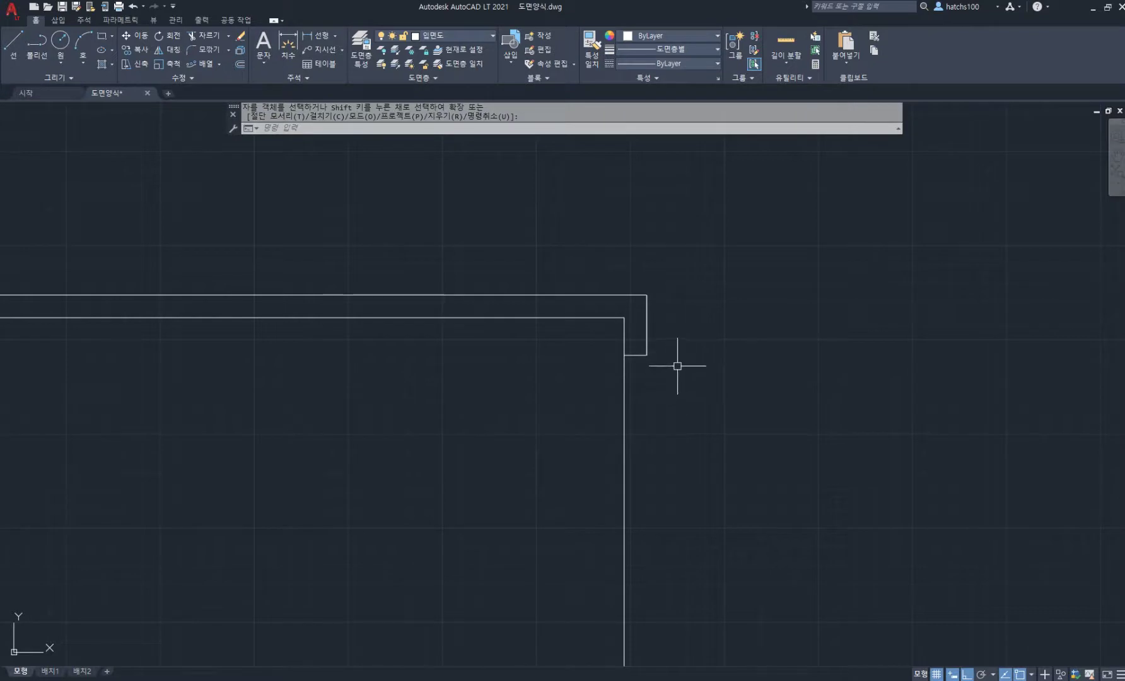
Explode the joined inner roof outline and offset its right edge 270 inward.
left_click(690, 392)
left_click(473, 411)
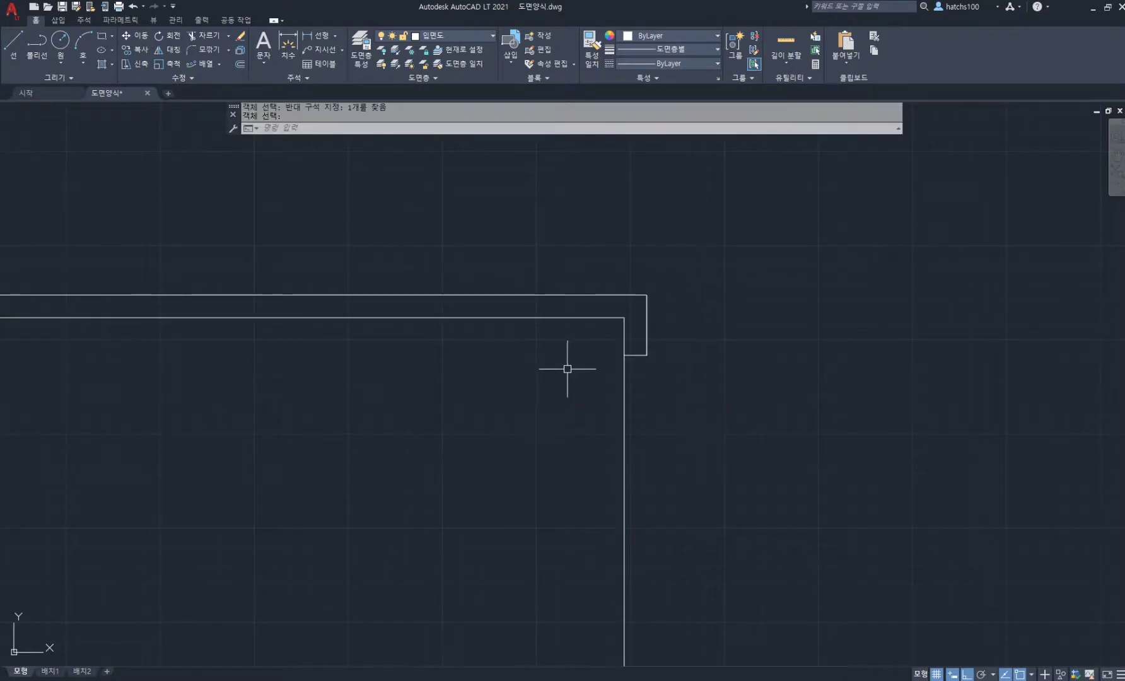
type("o")
key("Return")
key("Return")
left_click(624, 389)
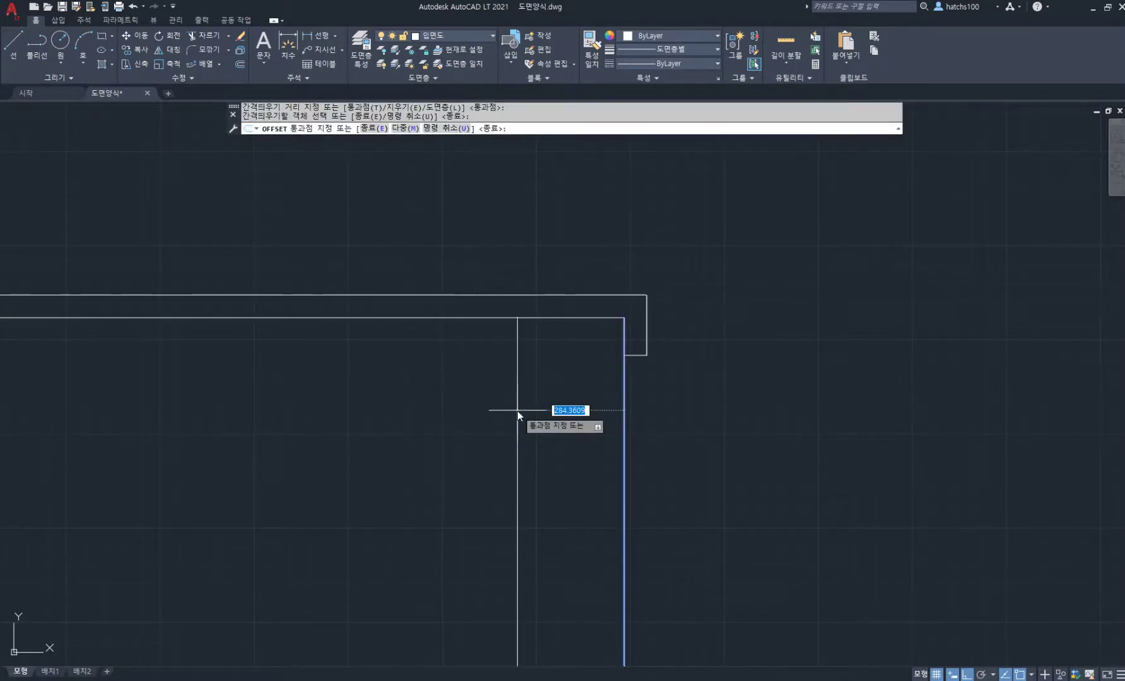
type("270")
key("Return")
Offset the roof's inner vertical line inward by 30, then 270, then 30 to form two narrow ribs.
left_click(521, 395)
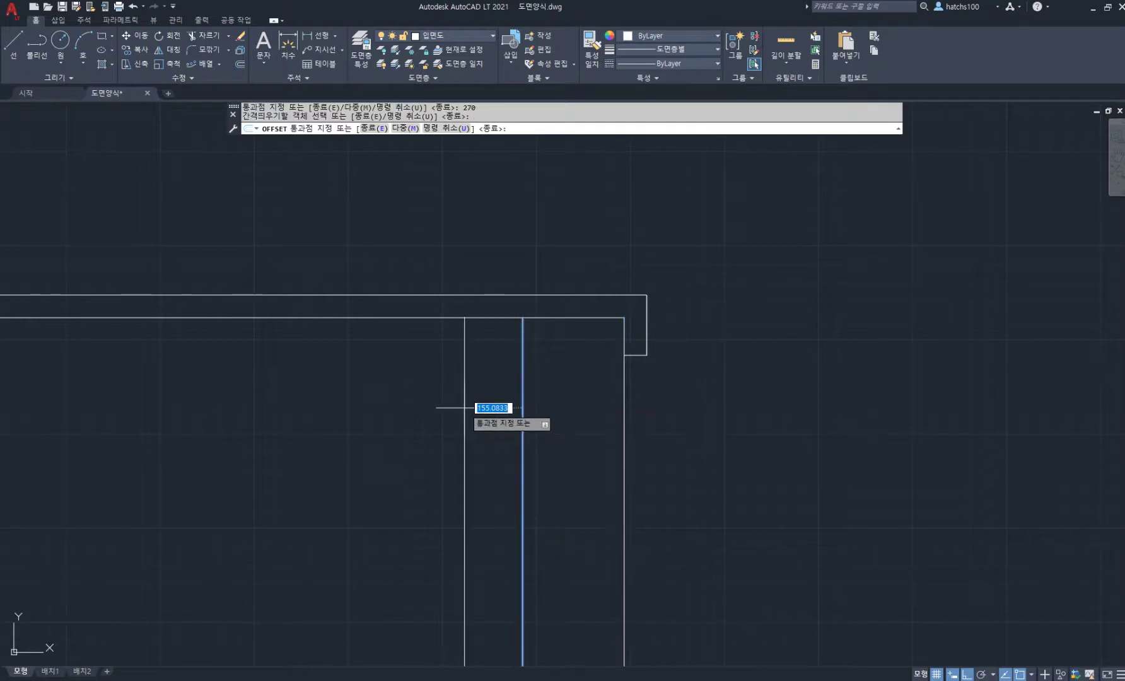
type("30")
key("Return")
left_click(509, 407)
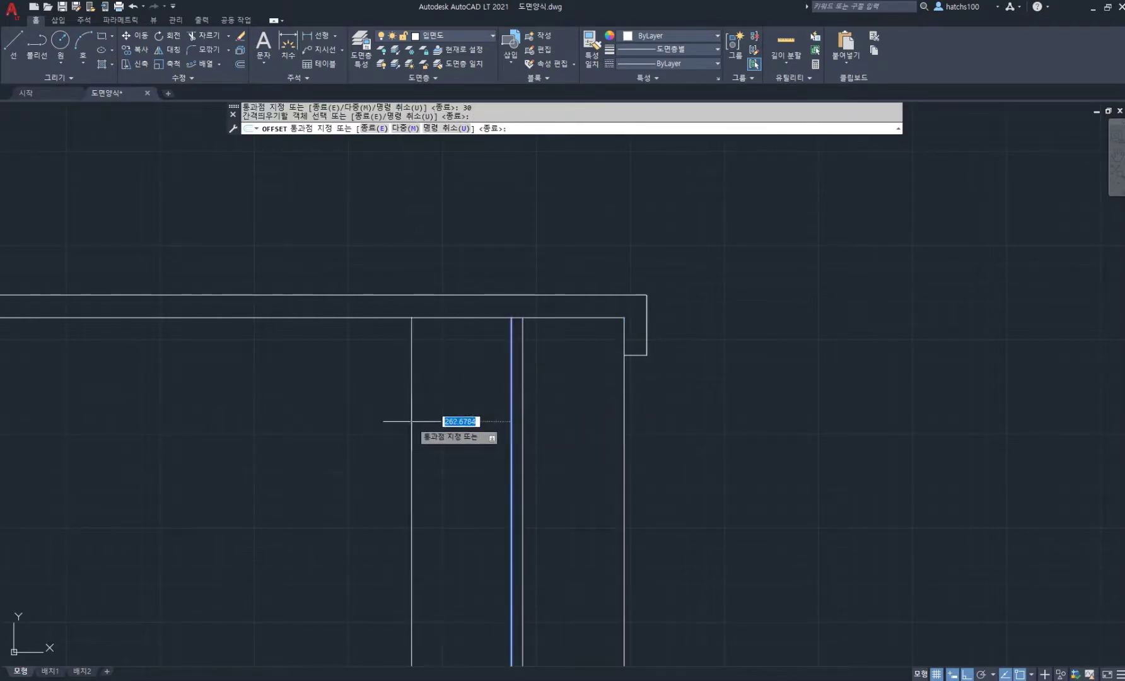
type("270")
key("Return")
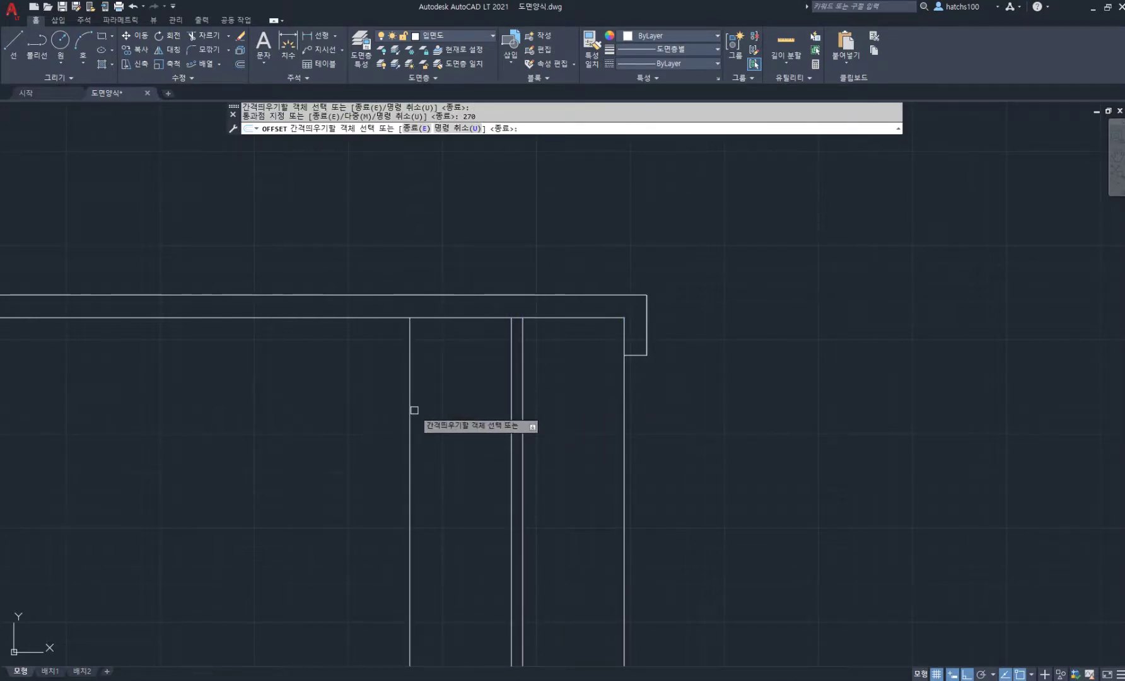
left_click(410, 407)
key("Return")
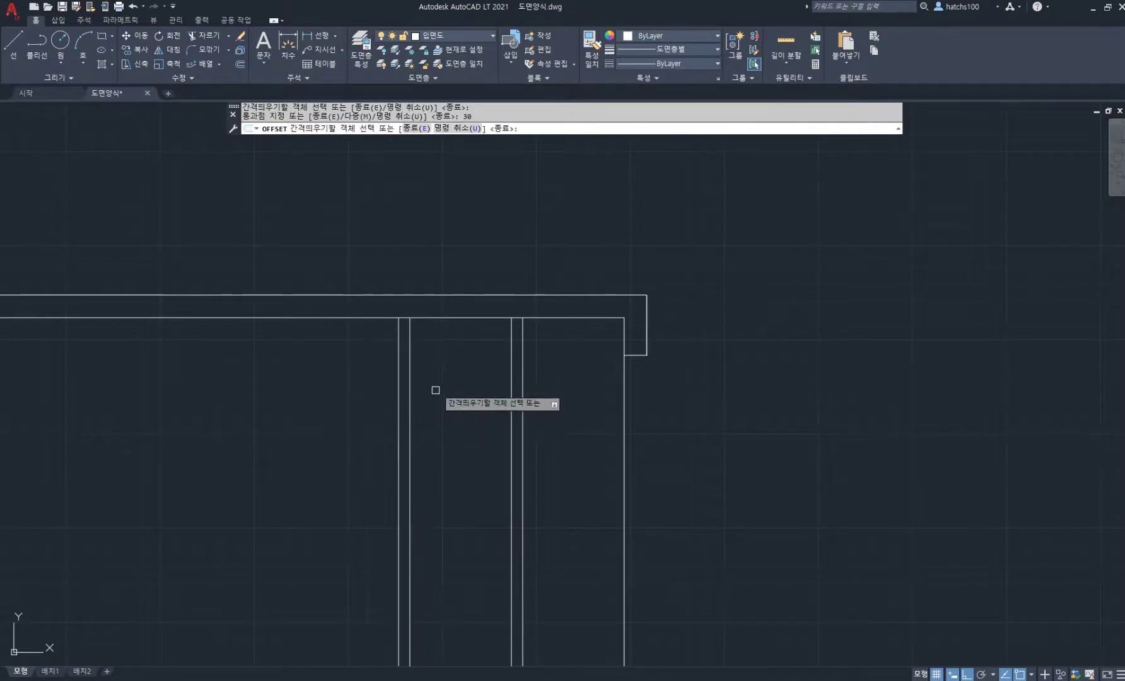
key("Return")
Draw a cap above the outer rib: 300 up from its outer line, 30 across, and back down to the roof line.
scroll(505, 407, "up", 2)
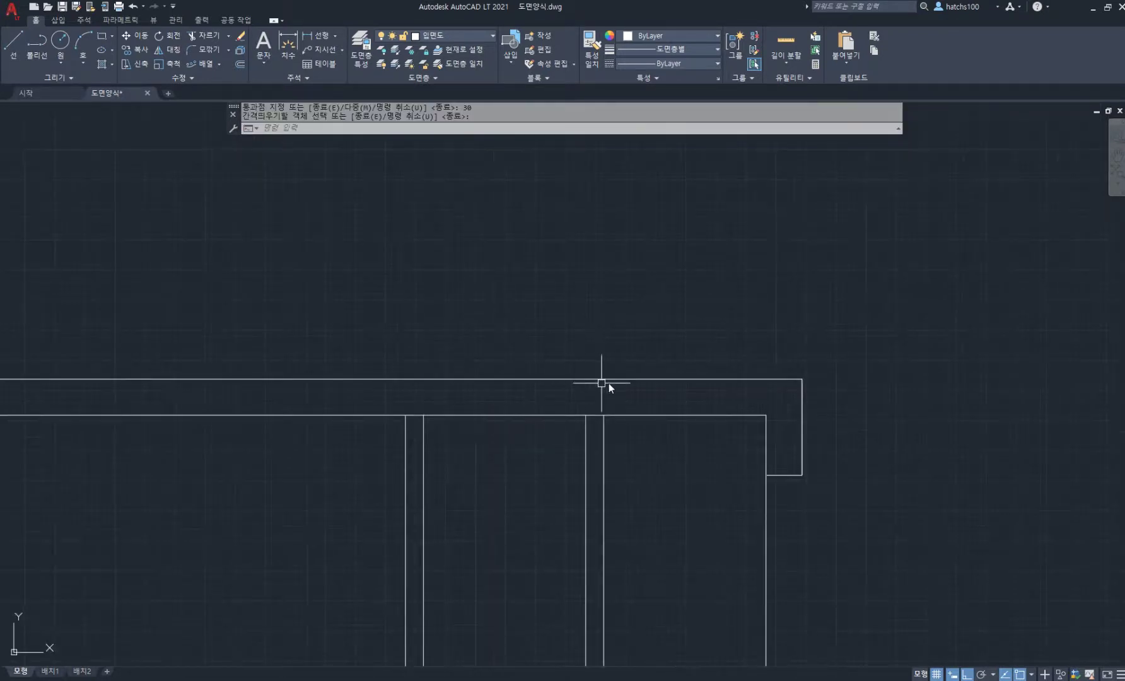
type("l")
key("Return")
left_click(604, 415)
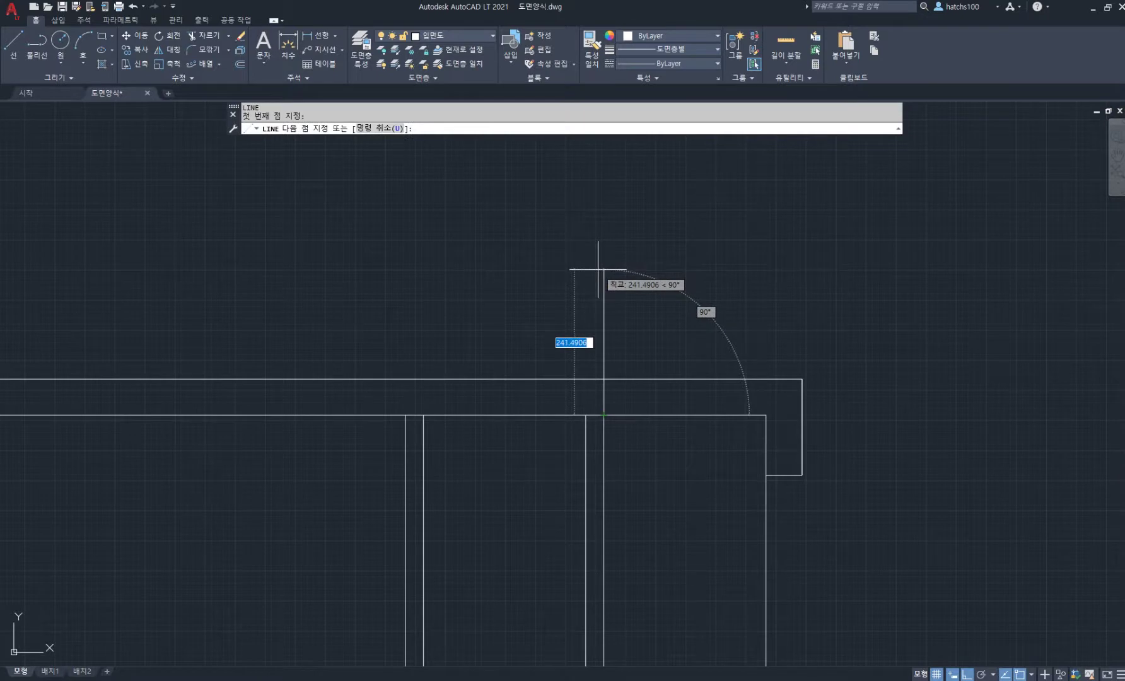
key("Return")
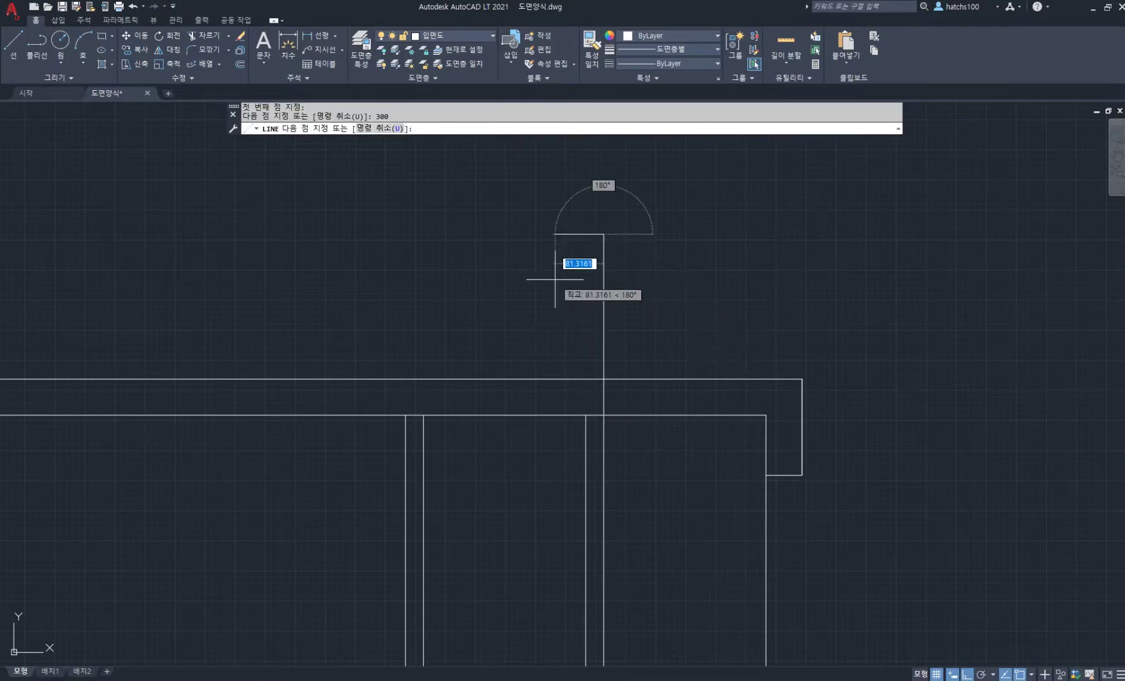
type("30")
key("Return")
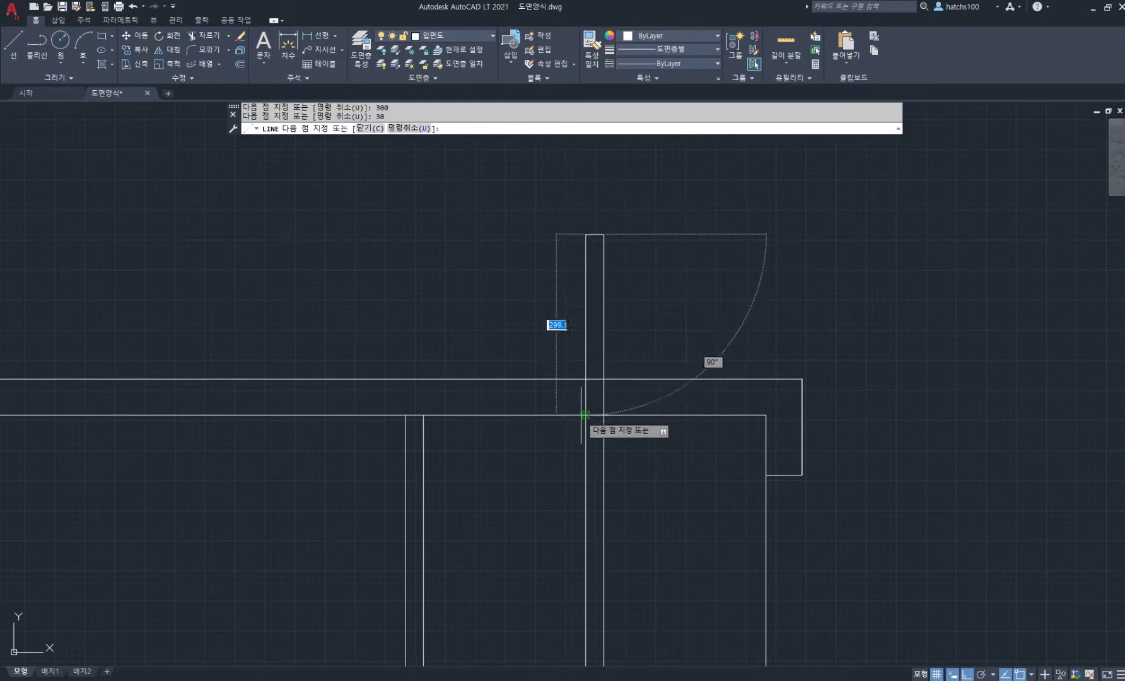
left_click(592, 396)
key("Return")
Trim the roof's outer top line where it passes through the tall cap.
type("tr")
key("Return")
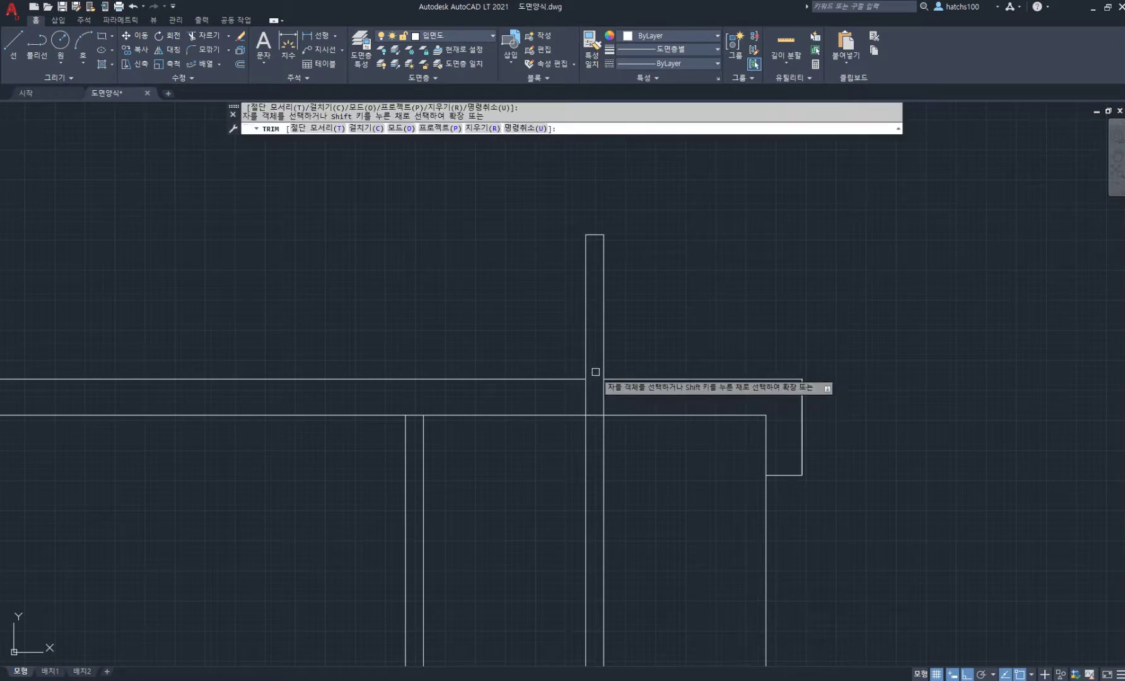
scroll(658, 342, "down", 1)
scroll(556, 357, "up", 2)
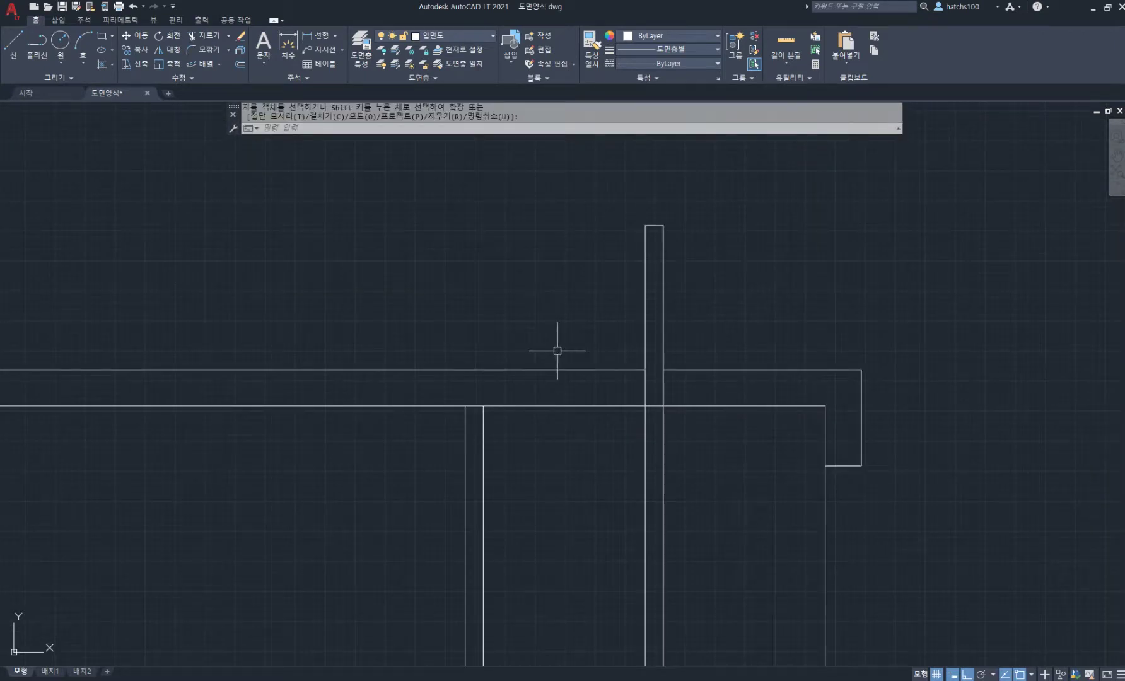
key("Escape")
Offset the ridge's top line downward twice by 20, up to the tall cap.
type("o")
key("Return")
key("Return")
left_click(563, 371)
type("2")
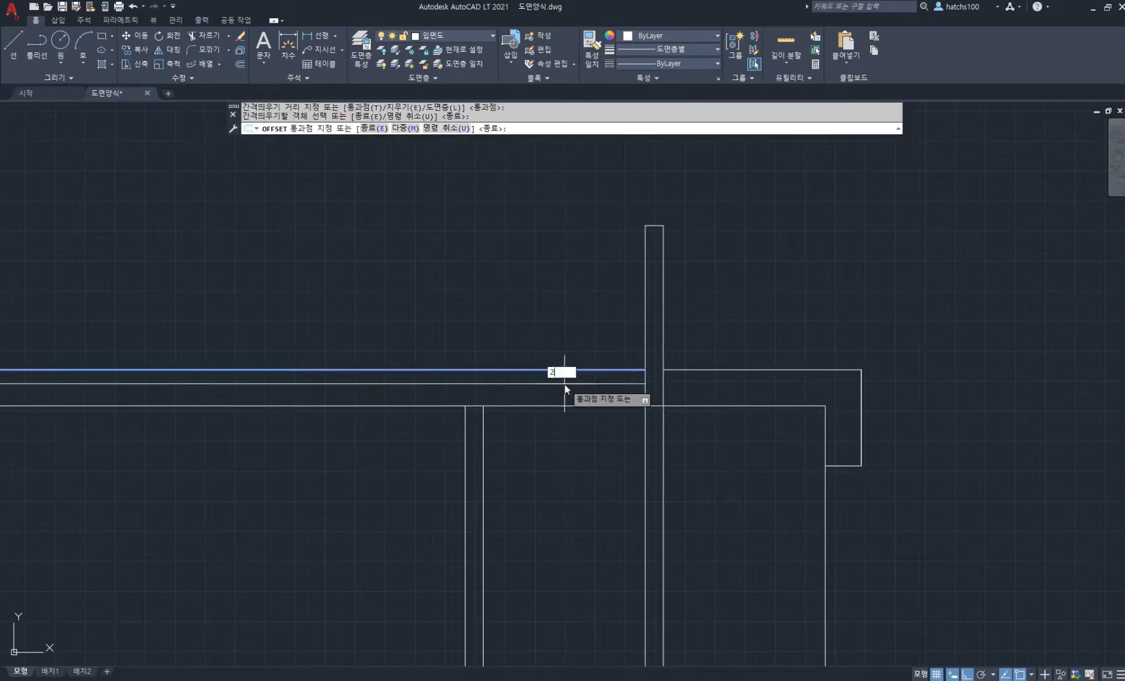
type("0")
key("Return")
left_click(568, 381)
type("20")
key("Return")
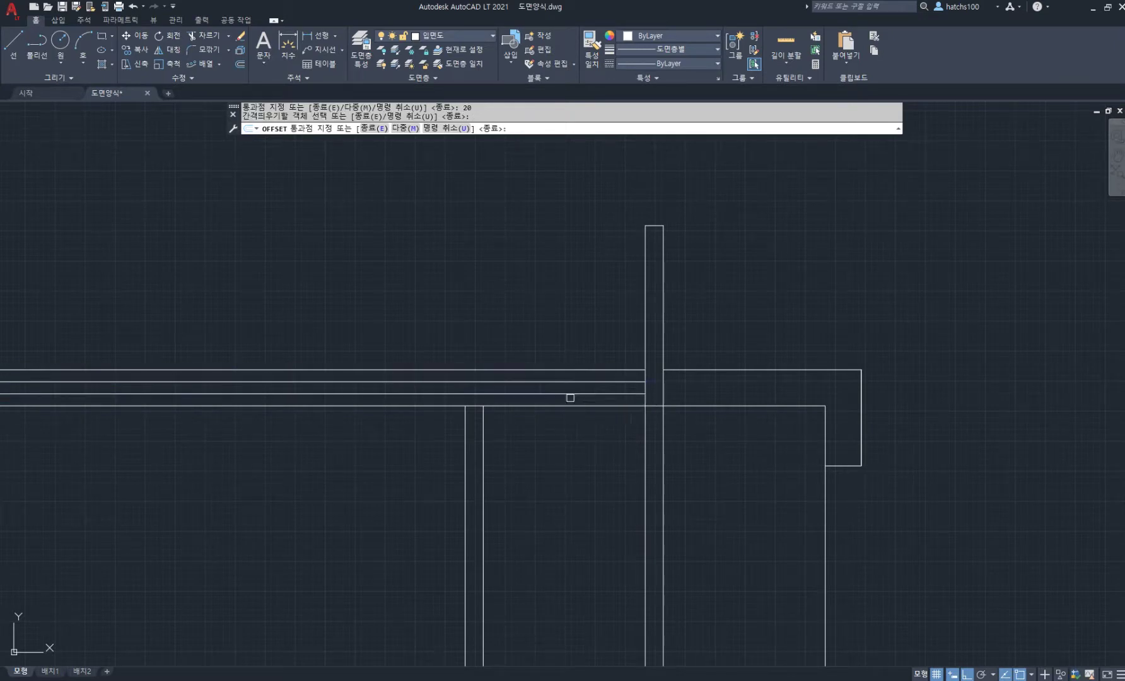
key("Return")
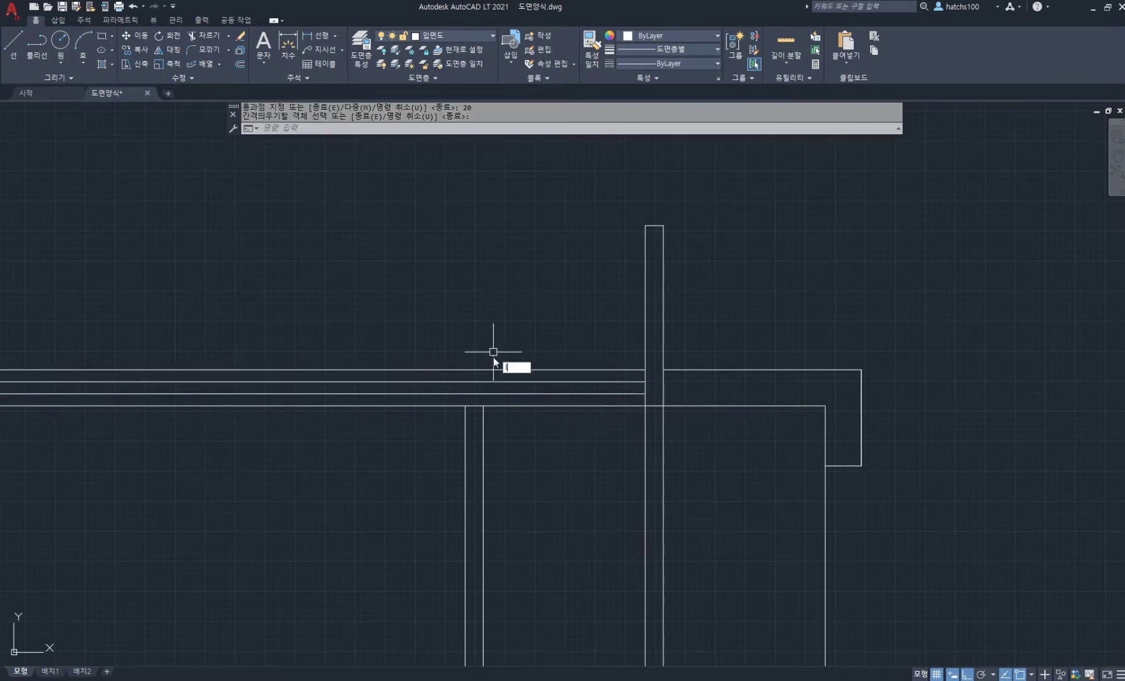
Draw a cap above the inner rib: from the ridge top go up 70 and 30, across 30, and back down to the ridge.
type("l")
key("Return")
middle_click_drag(483, 405, 573, 398)
left_click(573, 399)
left_click(573, 363)
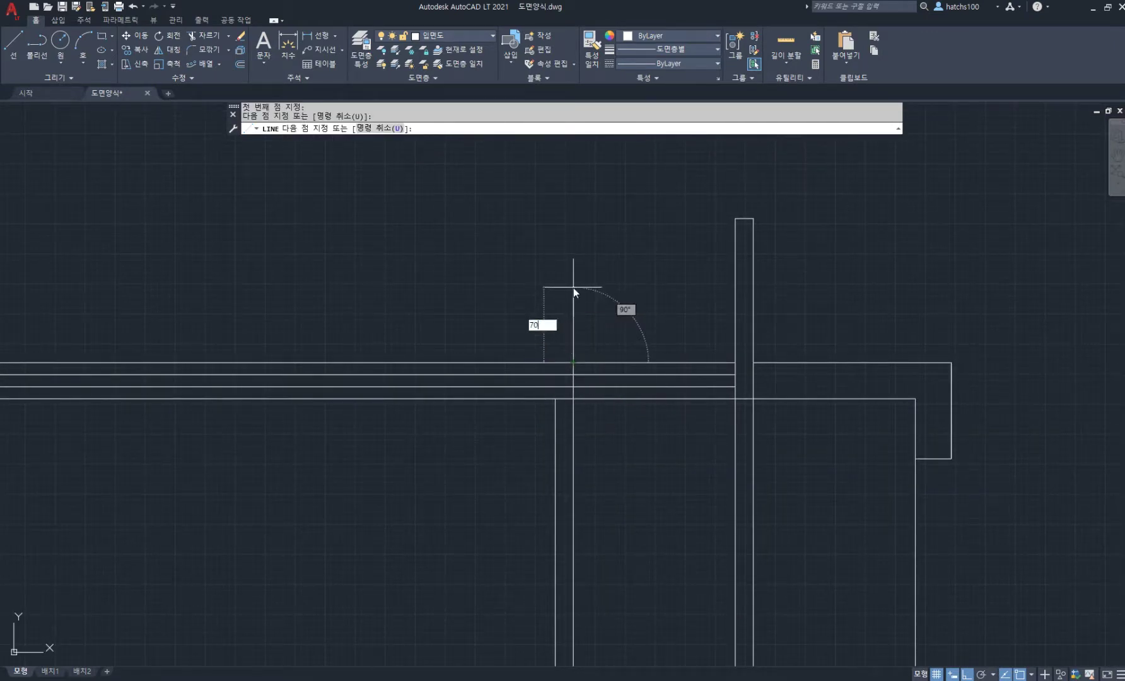
type("70")
key("Return")
type("3")
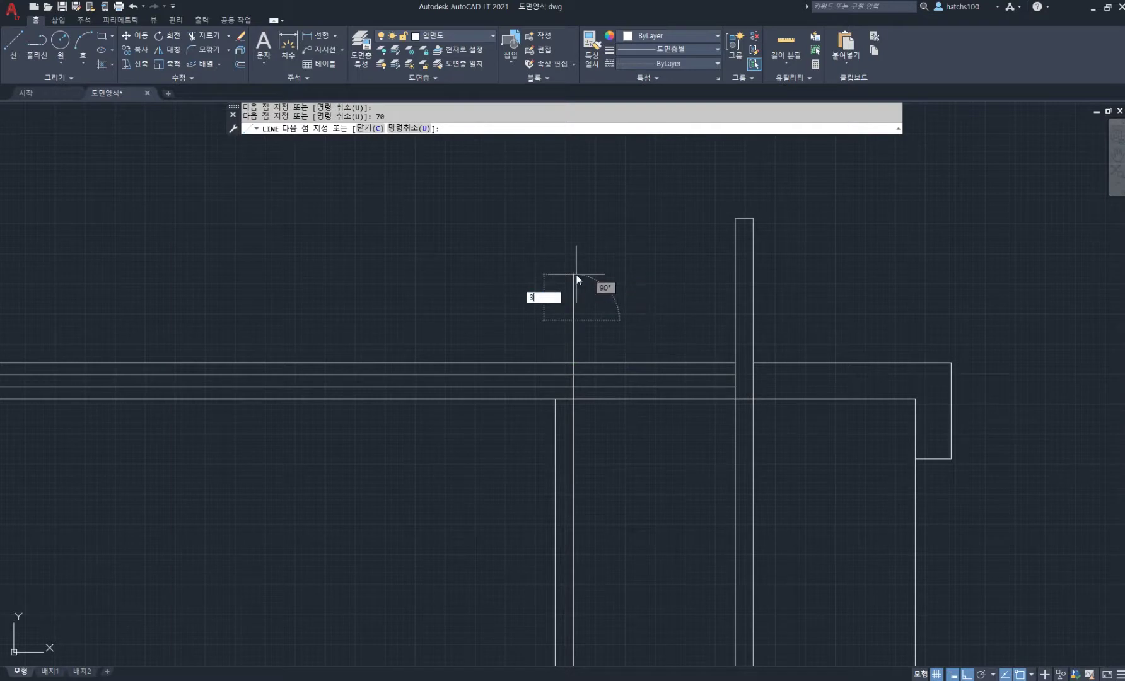
type("0")
key("Return")
type("3")
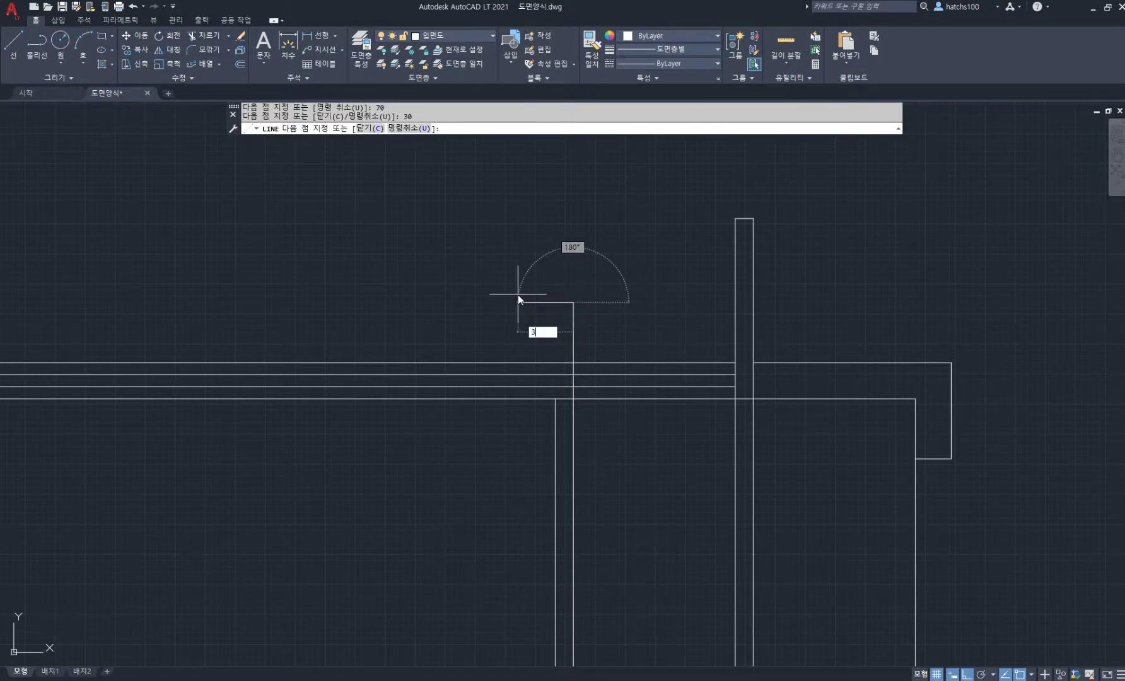
type("0")
key("Return")
left_click(555, 363)
key("Return")
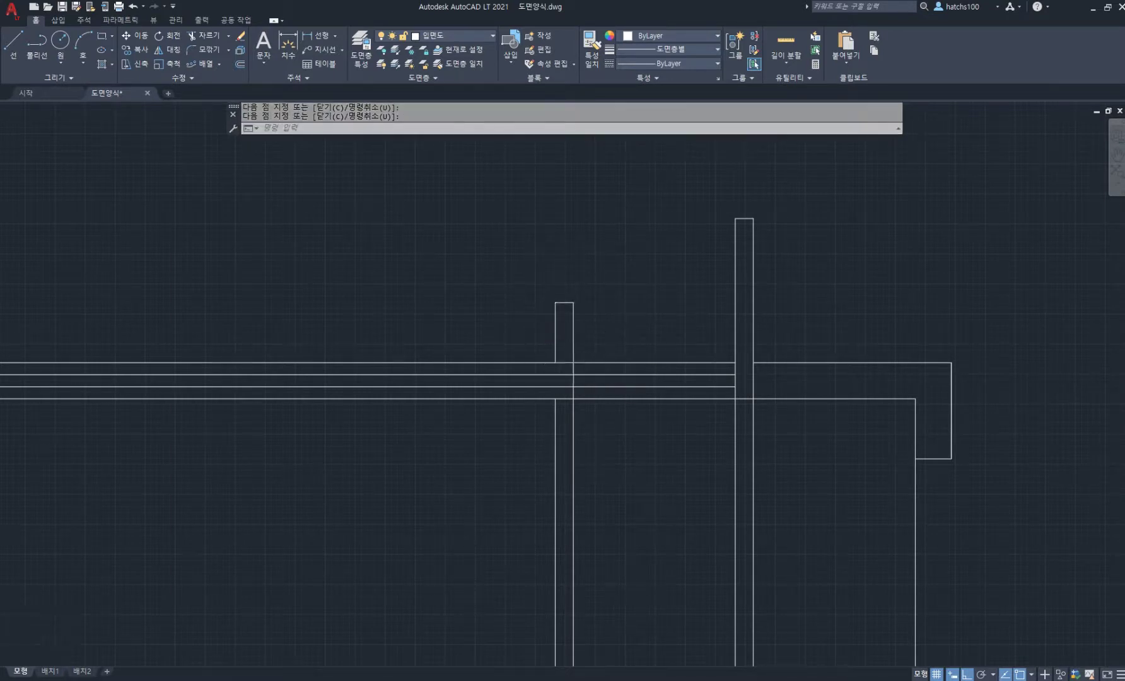
Erase the small cap's segment crossing the ridge, and draw a horizontal line from its 70-high point to the tall cap.
scroll(575, 367, "up", 4)
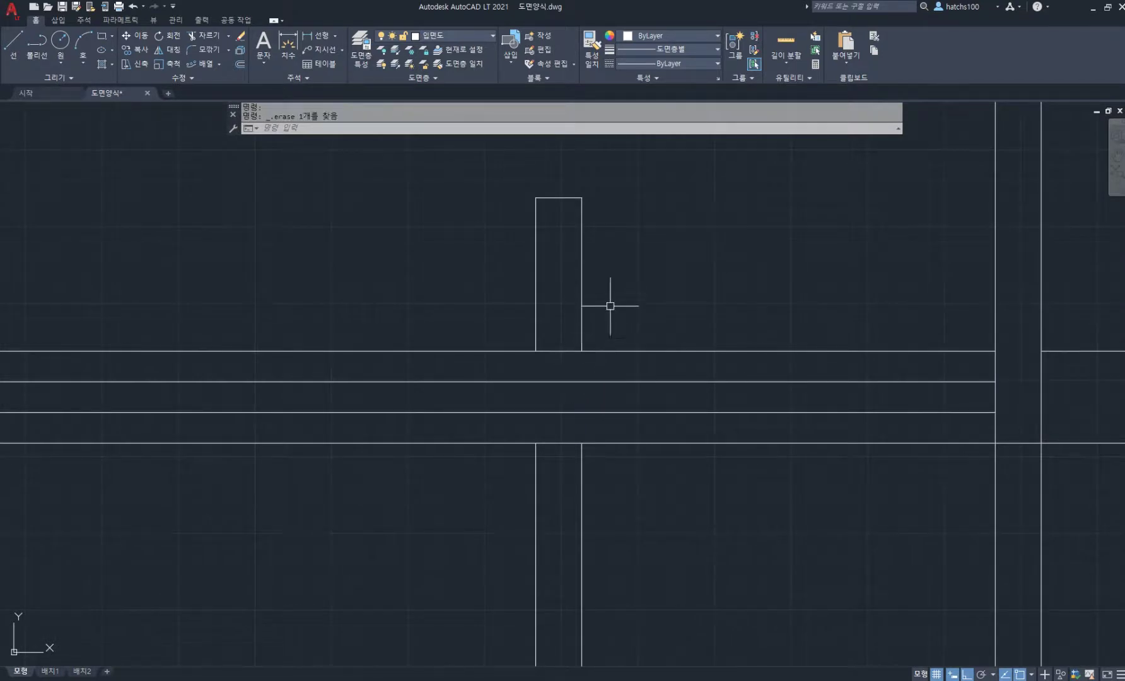
type("l")
key("Return")
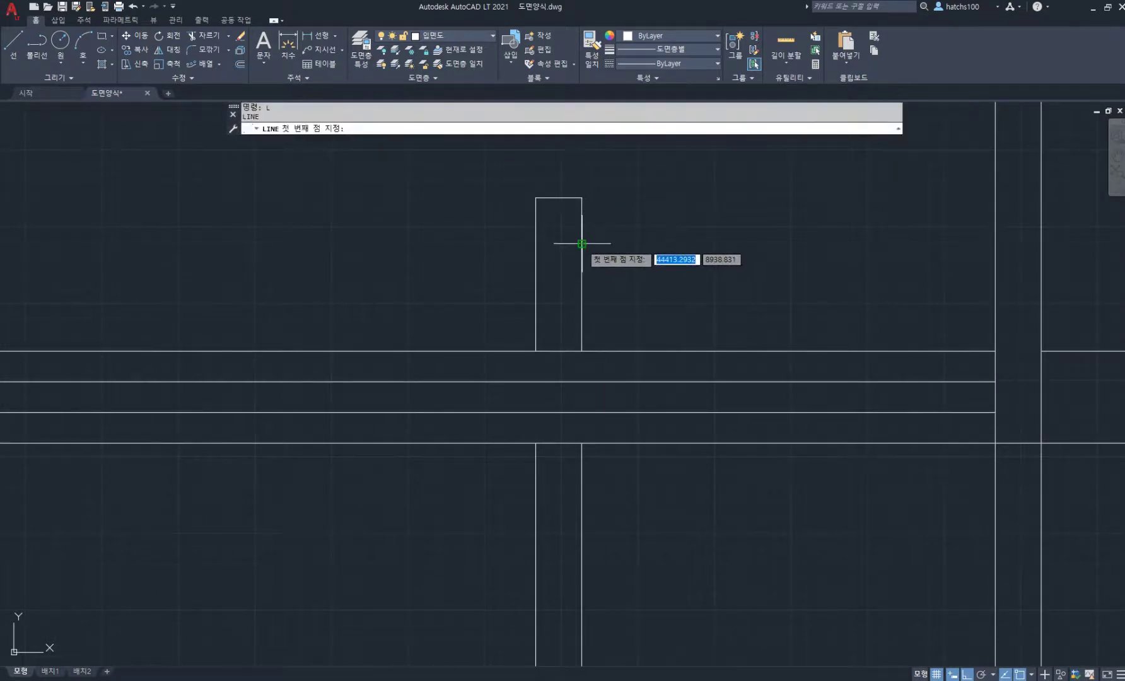
left_click(582, 244)
left_click(996, 235)
key("Return")
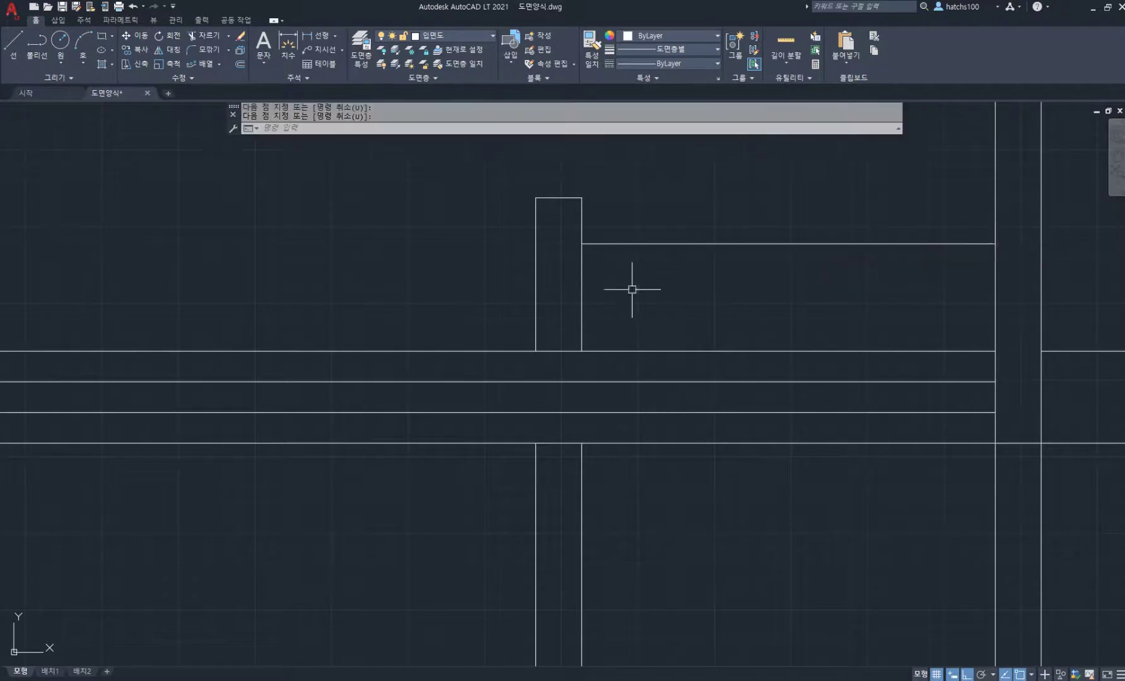
Trim the ends of both ribs inside the eaves band at the roof's lower edge.
scroll(646, 304, "down", 8)
middle_click_drag(678, 357, 679, 236)
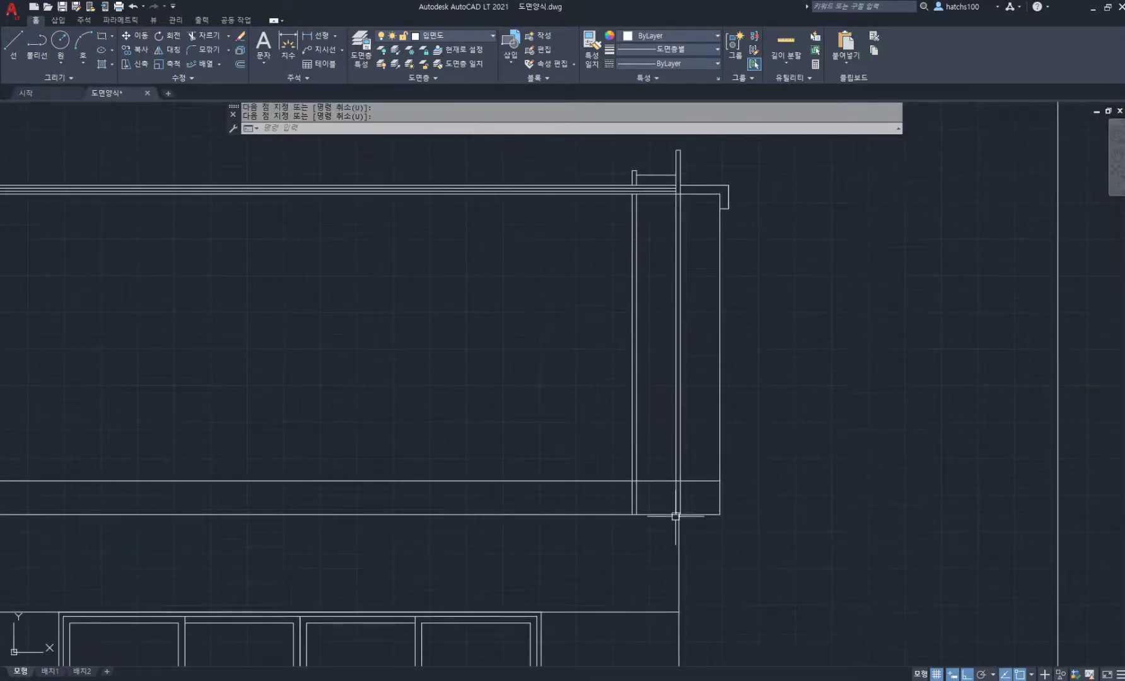
scroll(676, 516, "up", 2)
type("tr")
key("Return")
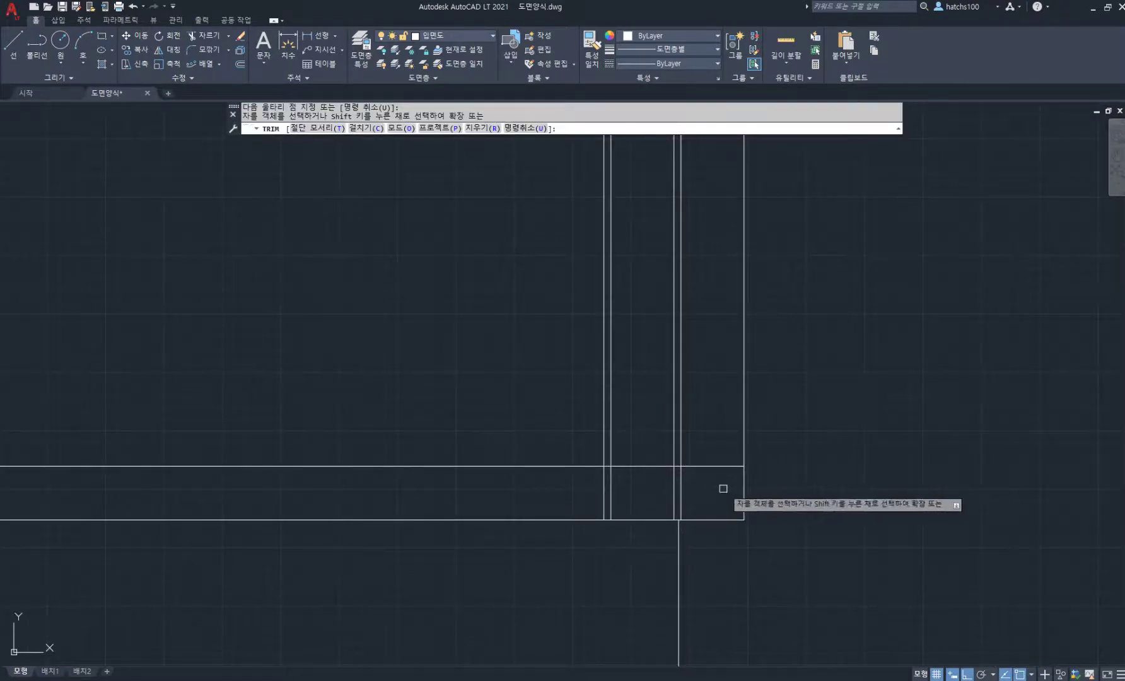
left_click(726, 488)
left_click(571, 490)
key("Return")
Create a path array of the inner rib, its cap and the connecting line along the ridge's top line.
scroll(638, 363, "down", 3)
middle_click_drag(588, 290, 633, 361)
scroll(633, 361, "up", 1)
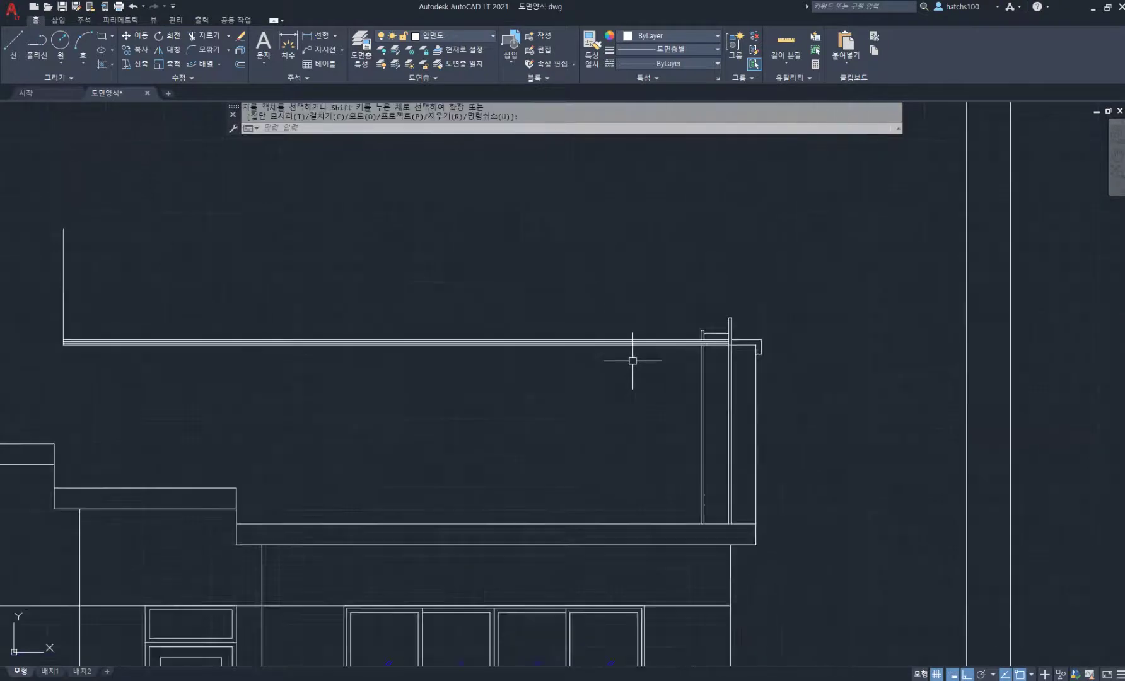
left_click(204, 65)
scroll(698, 329, "up", 3)
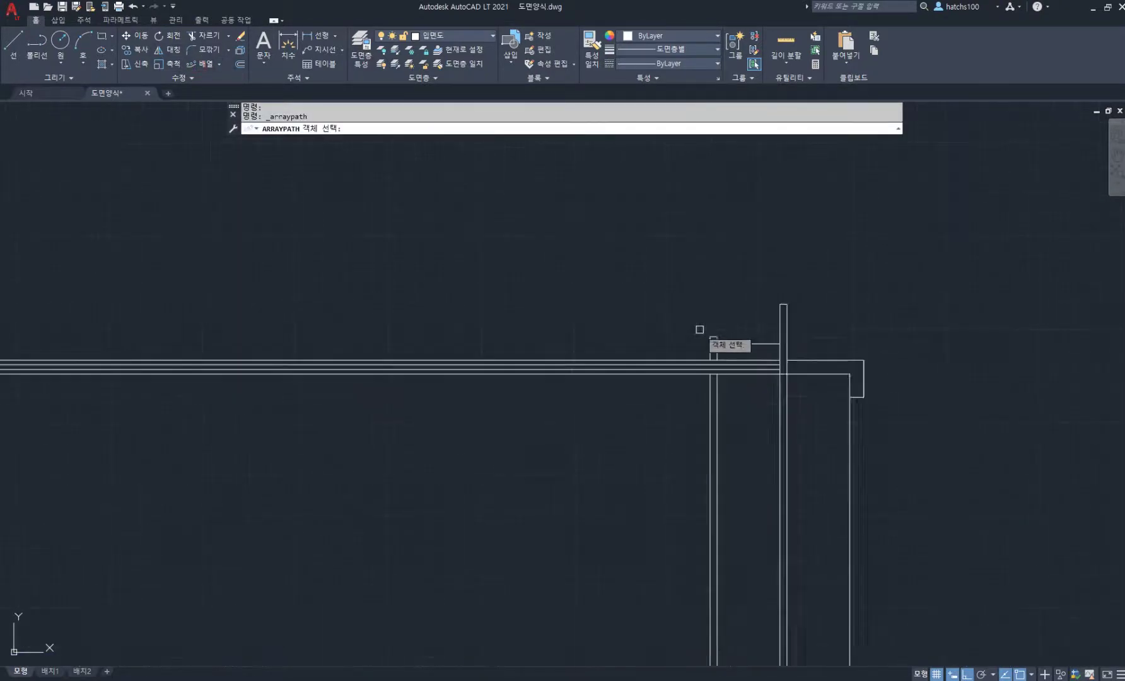
left_click(755, 358)
left_click(647, 293)
left_click(640, 455)
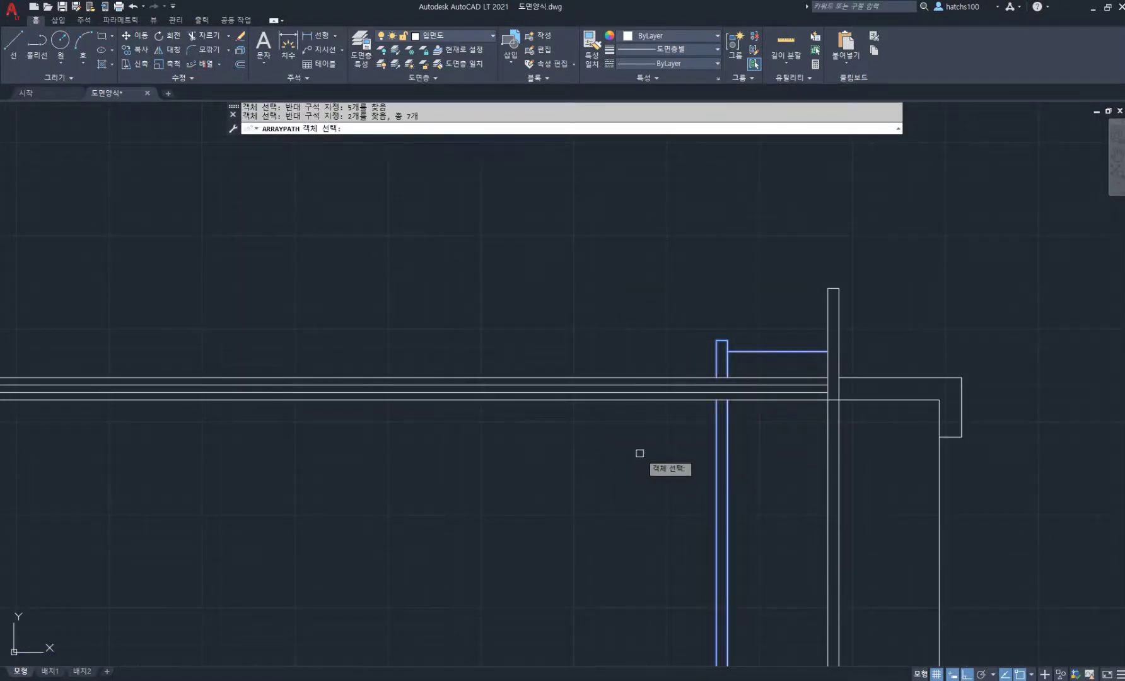
scroll(647, 446, "down", 3)
key("Return")
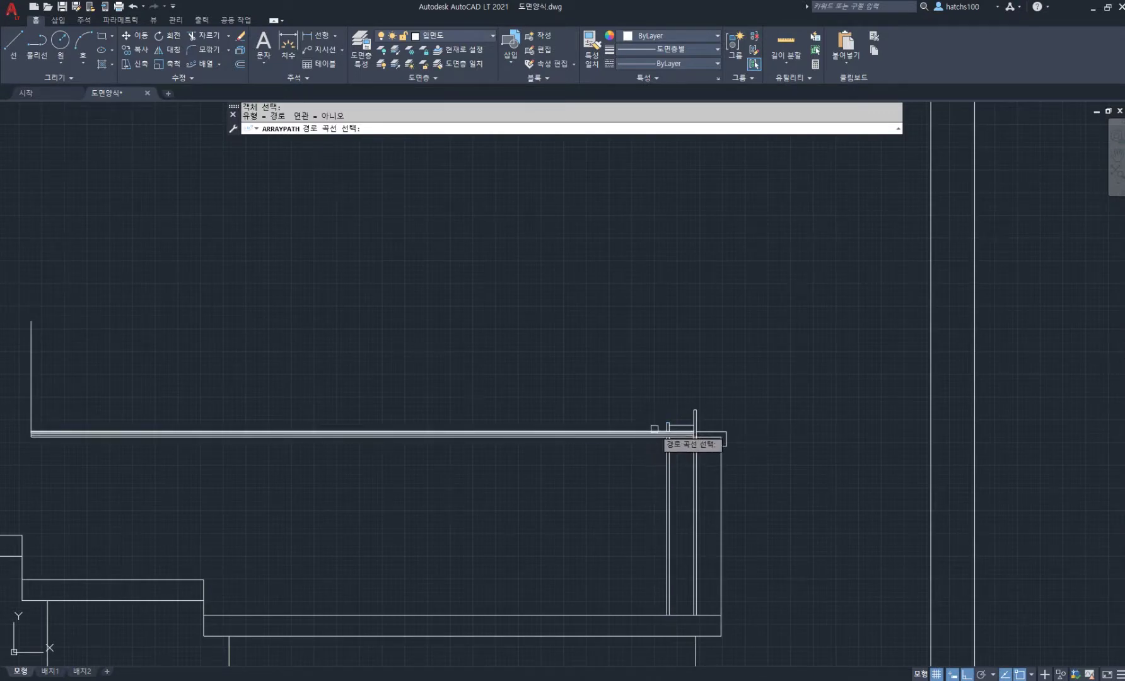
left_click(652, 432)
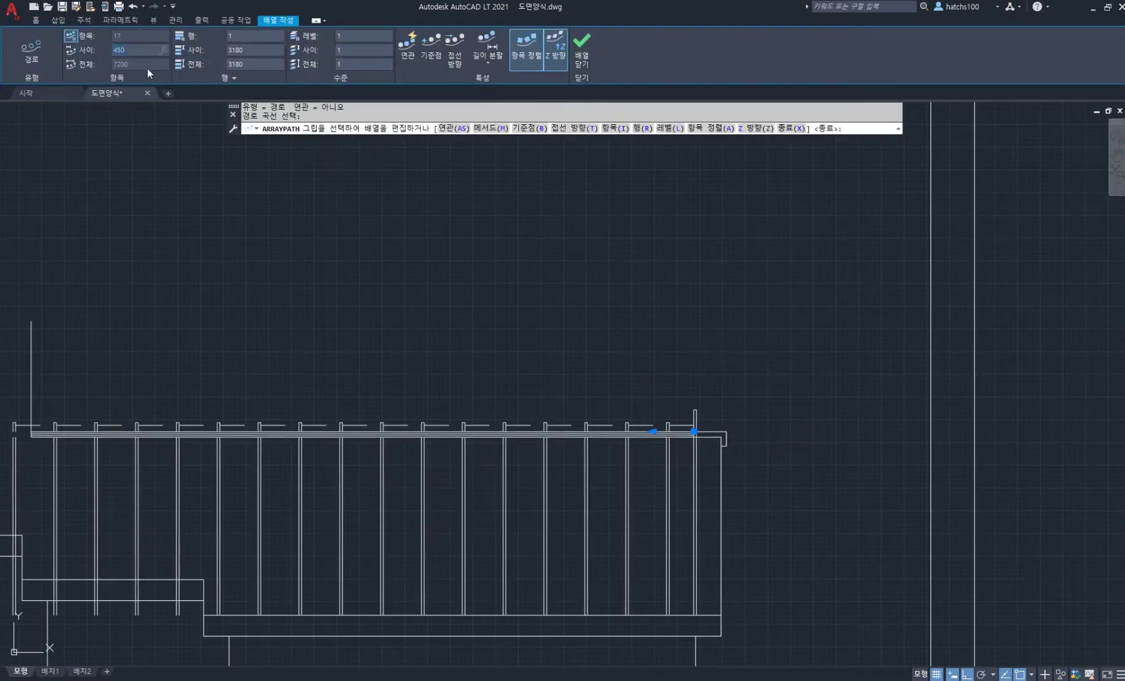
Set the spacing between the arrayed ribs to 300 and finish the array.
type("300")
key("Return")
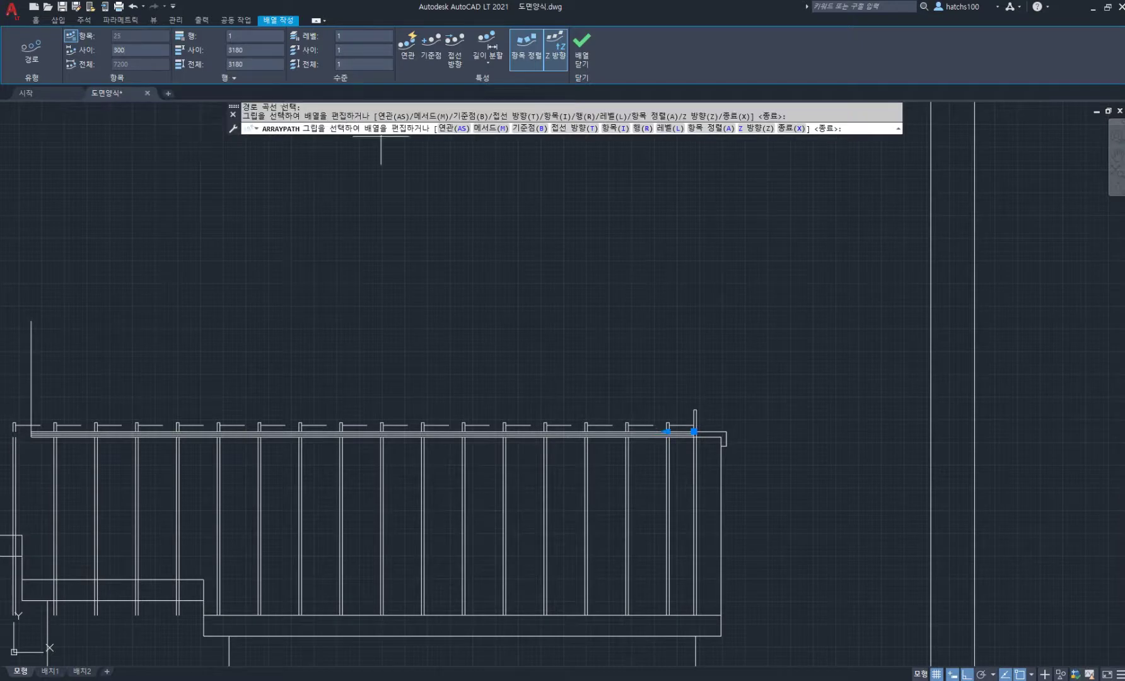
middle_click_drag(453, 245, 685, 172)
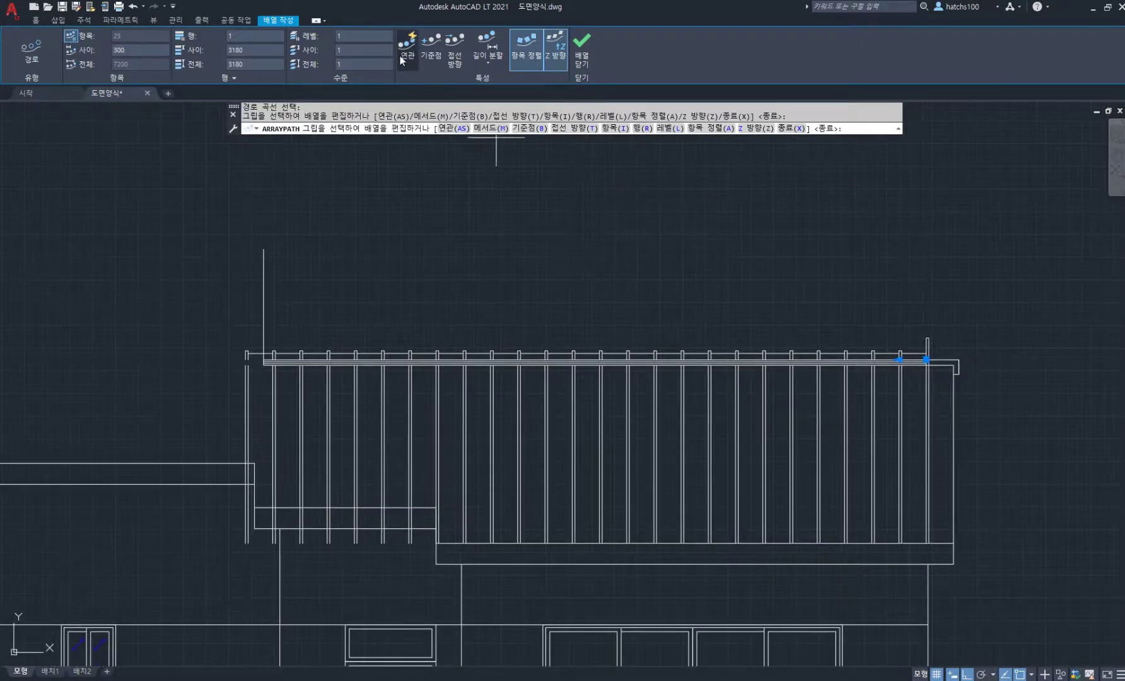
left_click(586, 49)
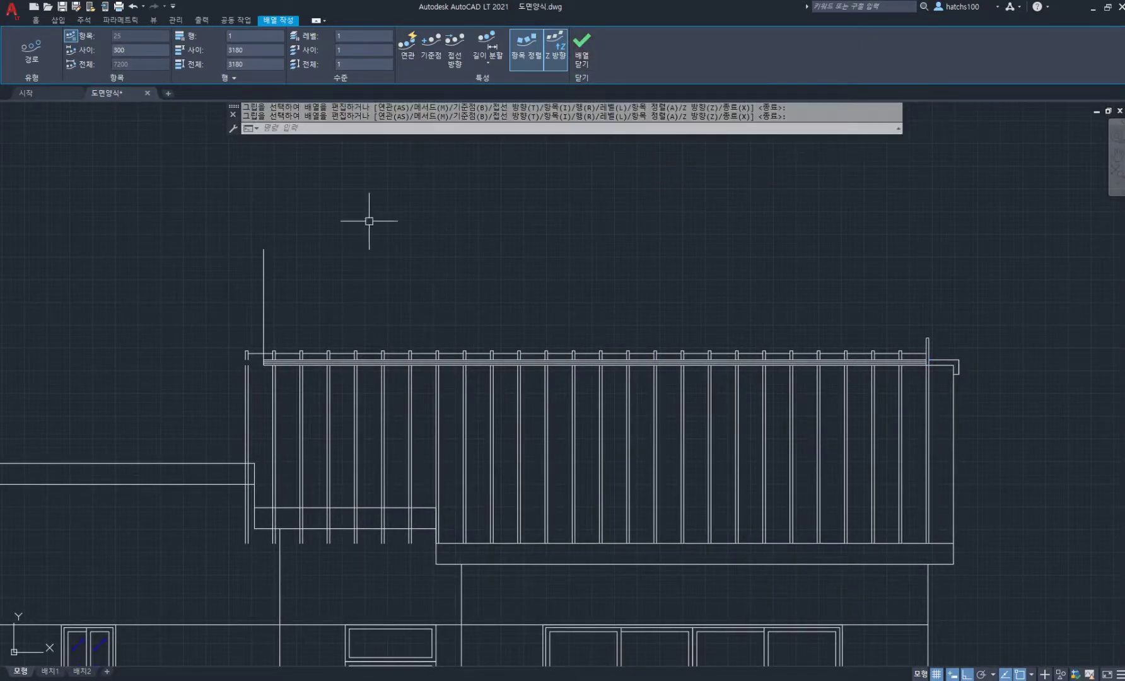
Delete the leftmost arrayed rib and cap lying beyond the roof's centre line.
scroll(243, 382, "up", 4)
left_click(220, 264)
left_click(268, 310)
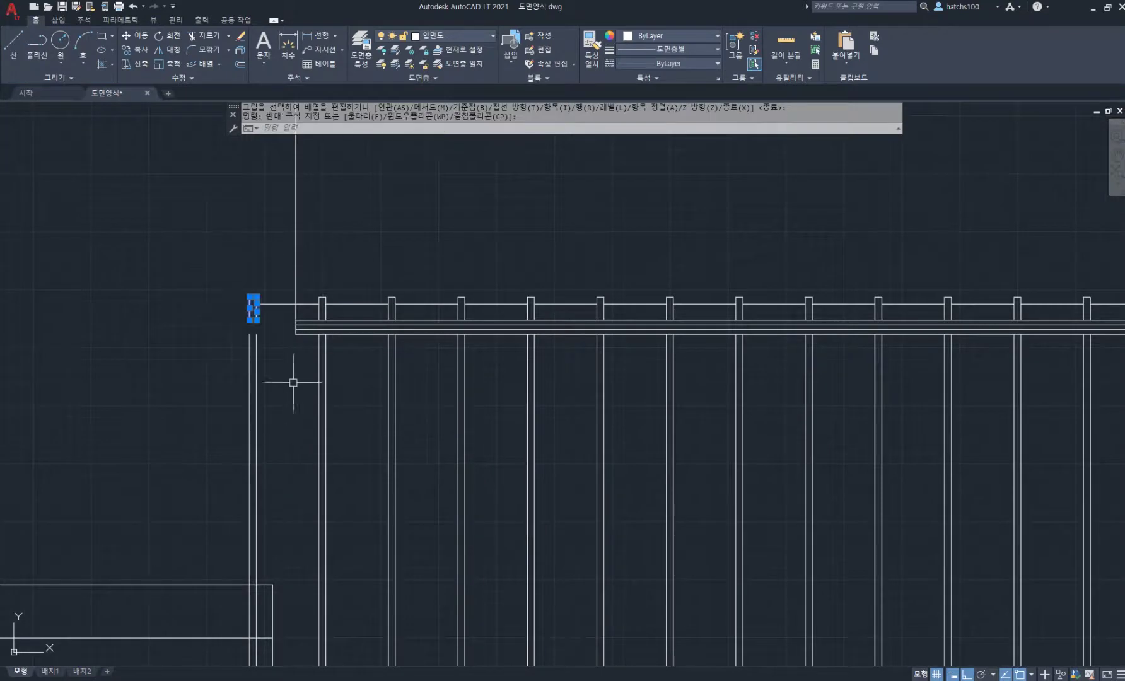
key("Delete")
Mirror the right half's ridge, edge and tile ribs about the roof's vertical centre line, keeping the originals.
scroll(343, 378, "down", 5)
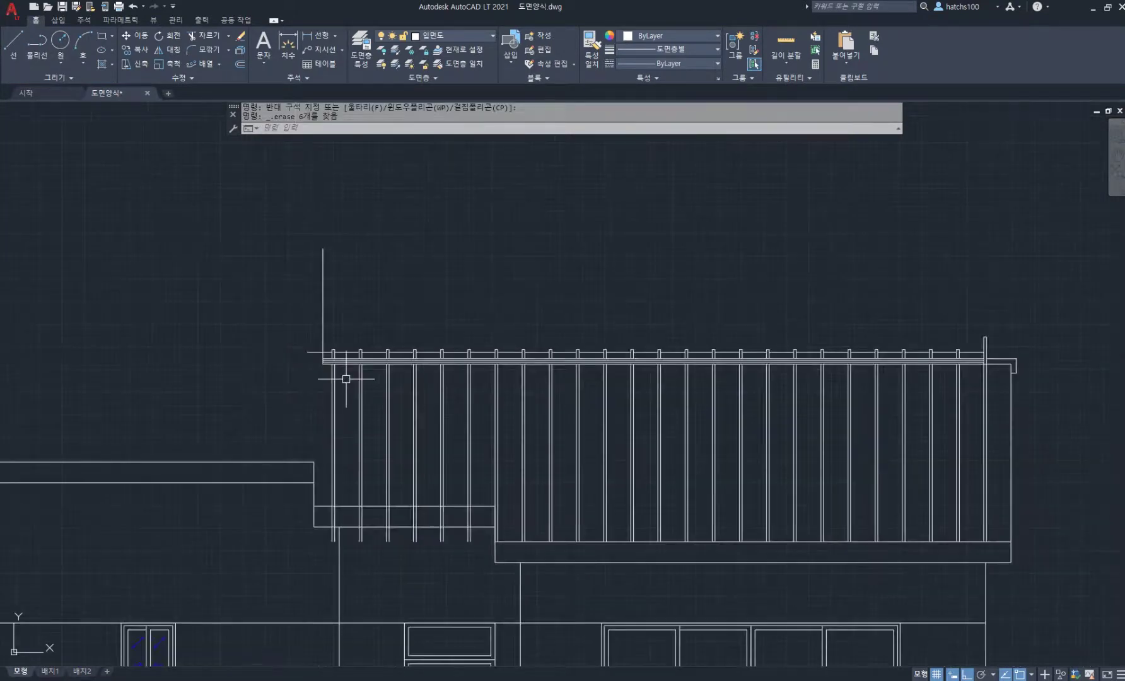
middle_click_drag(338, 377, 422, 378)
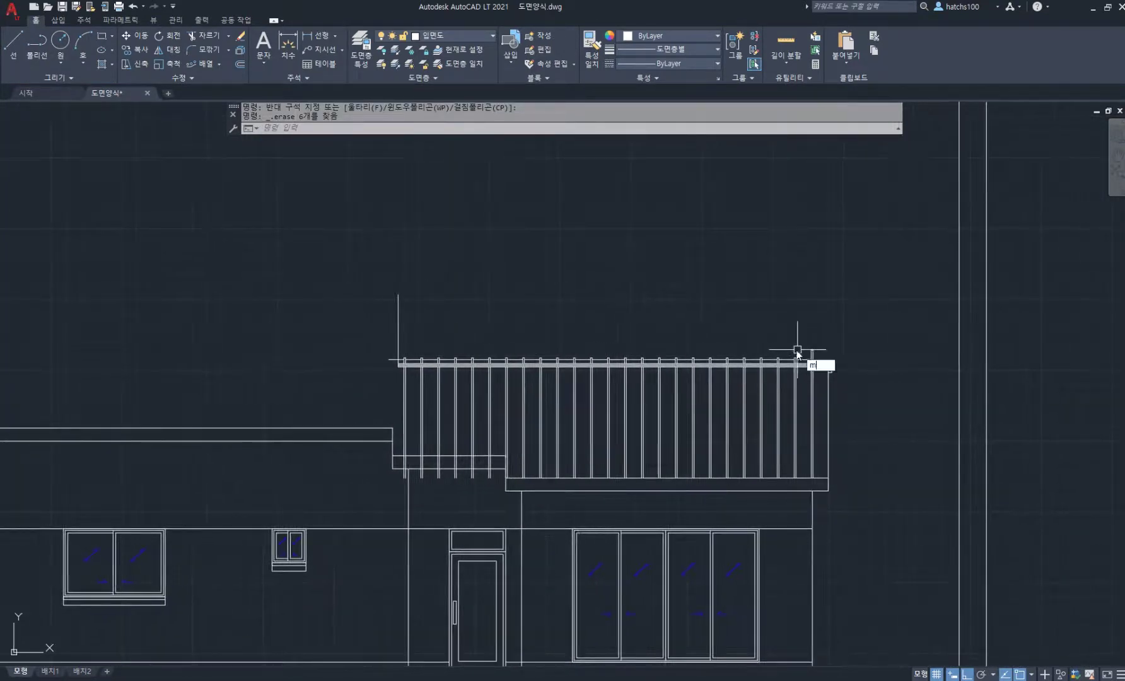
type("mi")
key("Return")
left_click(869, 399)
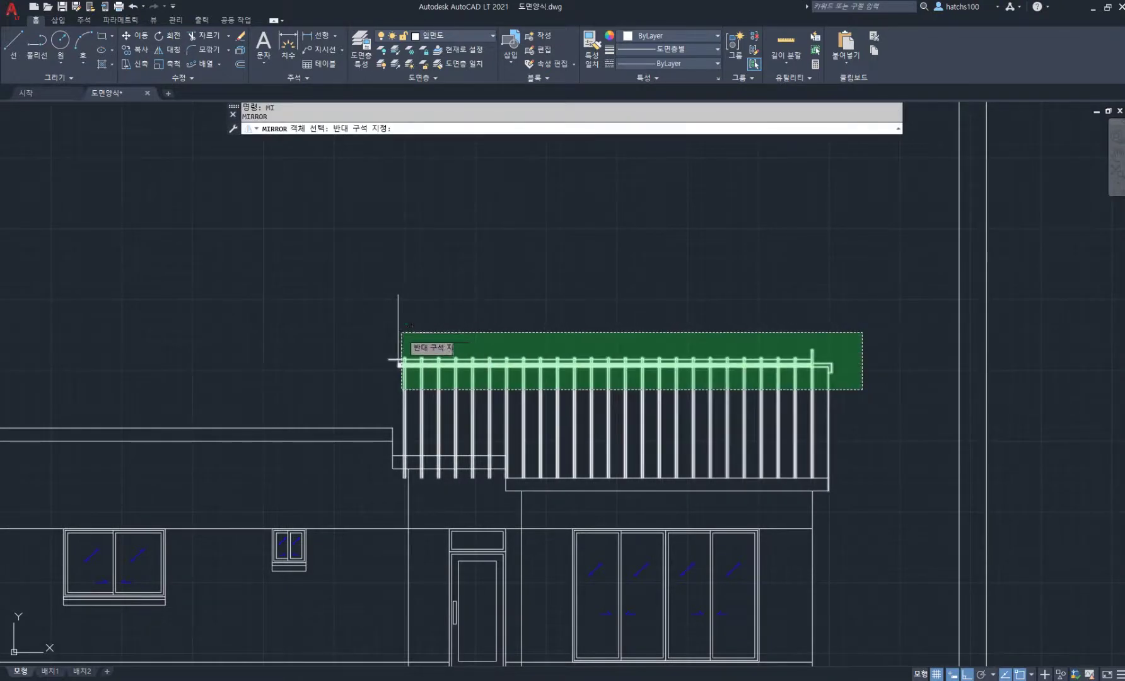
left_click(404, 334)
key("Return")
left_click(398, 294)
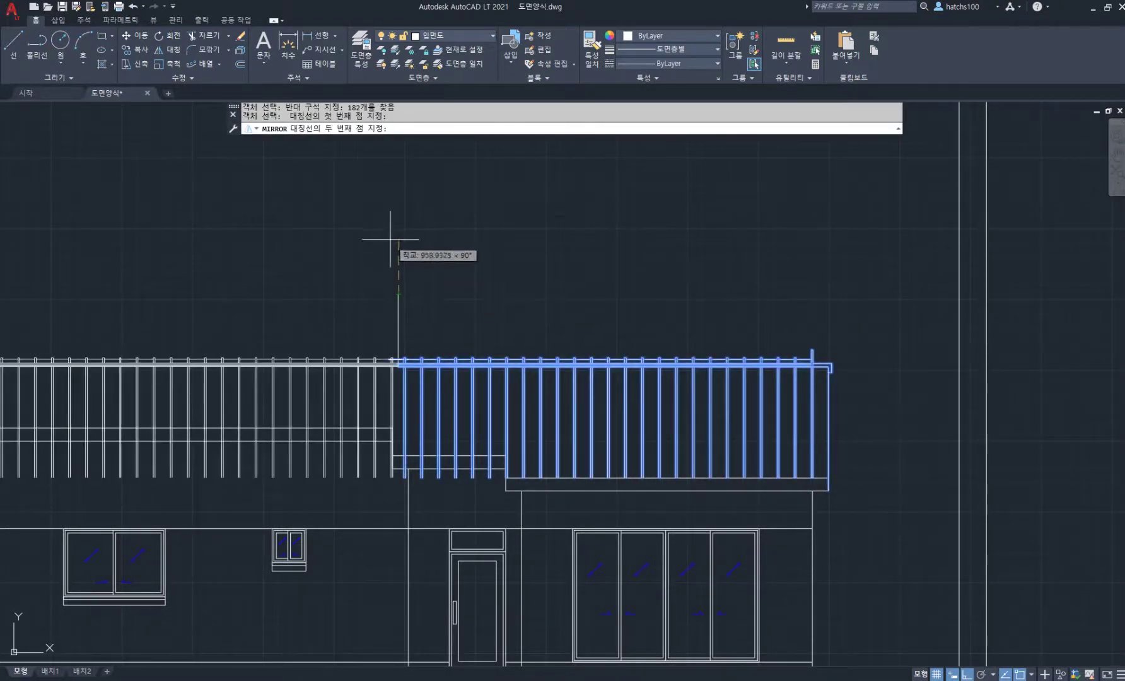
left_click(390, 239)
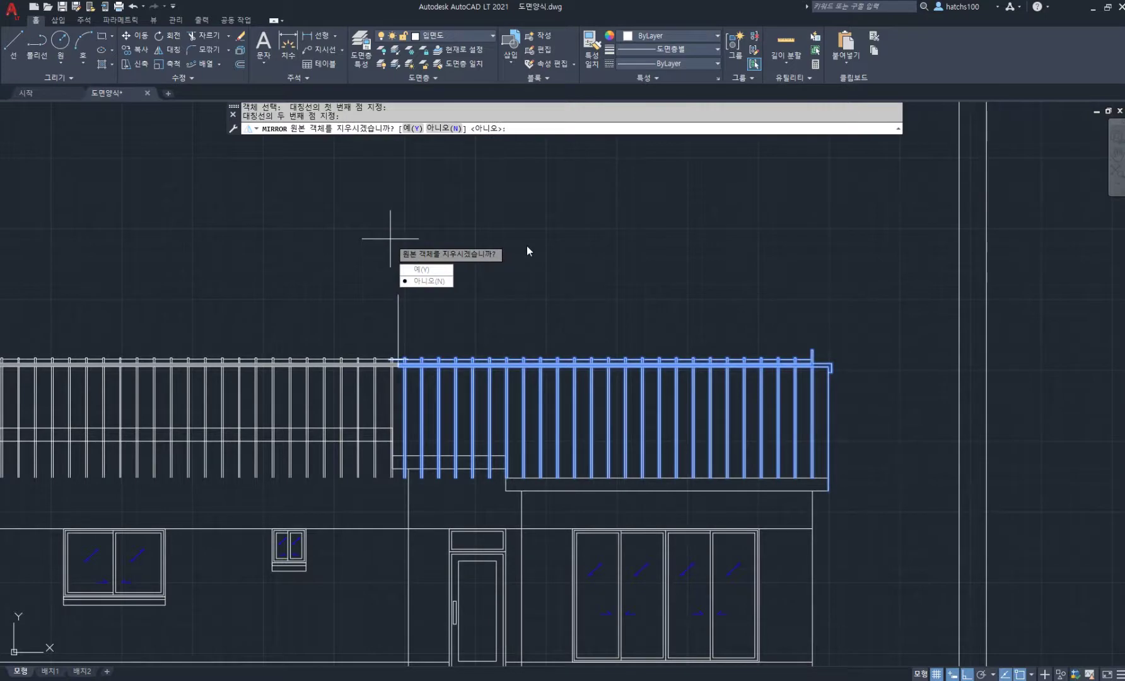
key("Return")
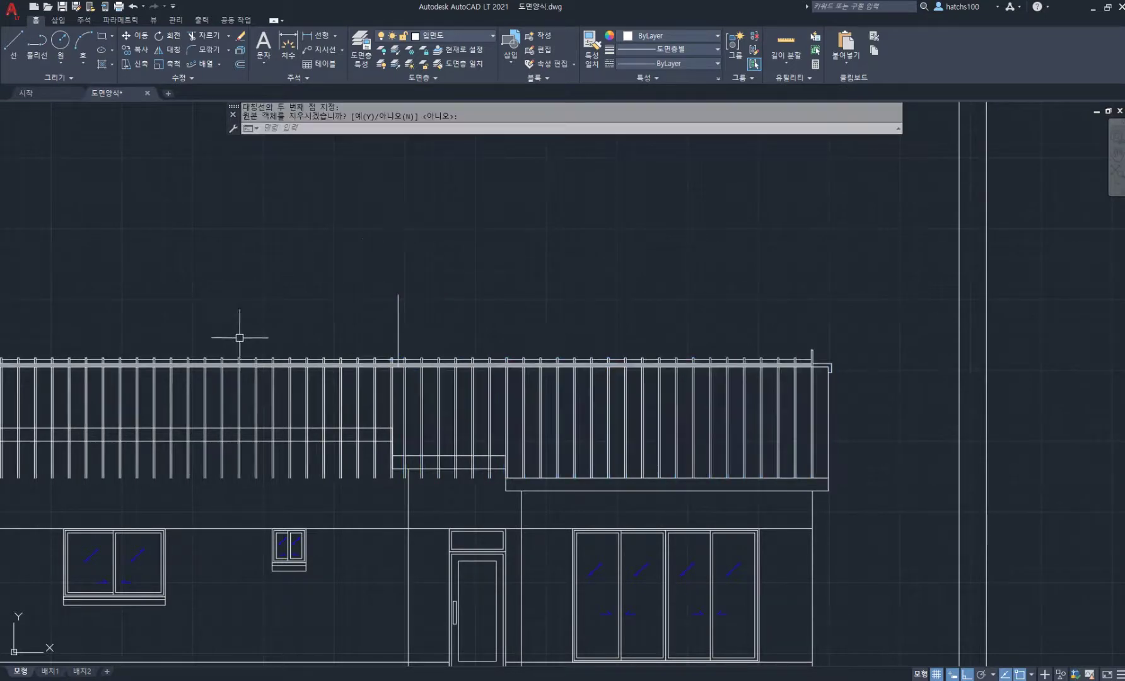
Delete the vertical centre line standing above the roof ridge.
middle_click_drag(360, 324, 573, 296)
left_click(670, 300)
left_click(521, 259)
key("Delete")
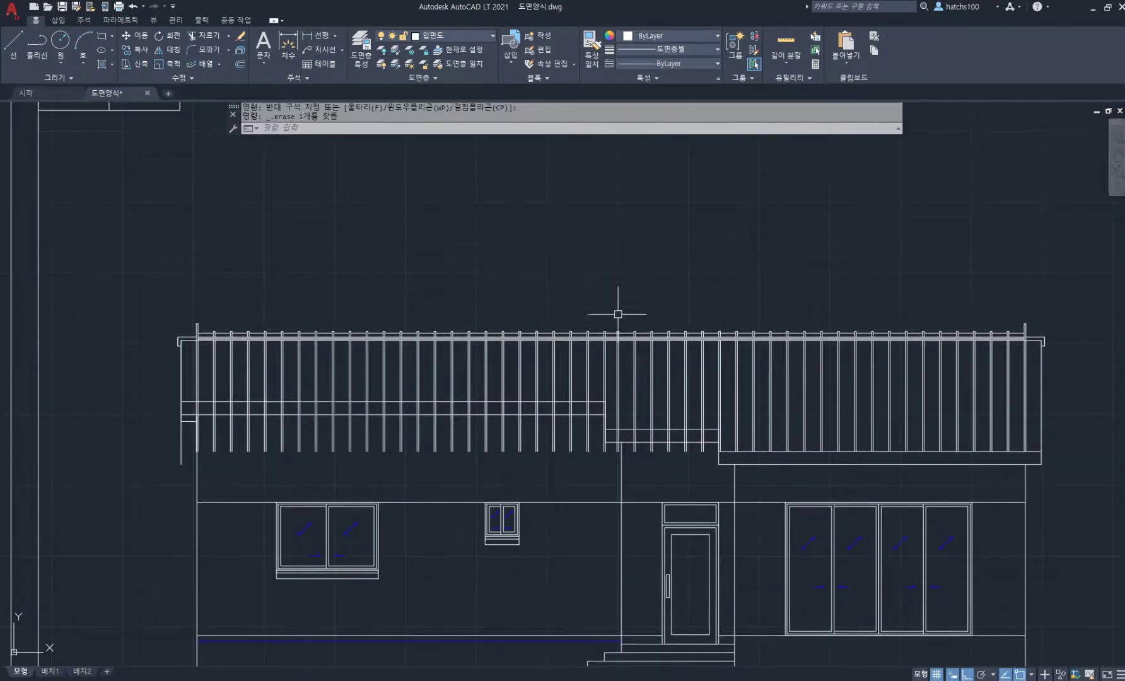
Trim the ribs inside the left eaves band and the left roof edge line projecting below the eaves.
type("tr")
key("Return")
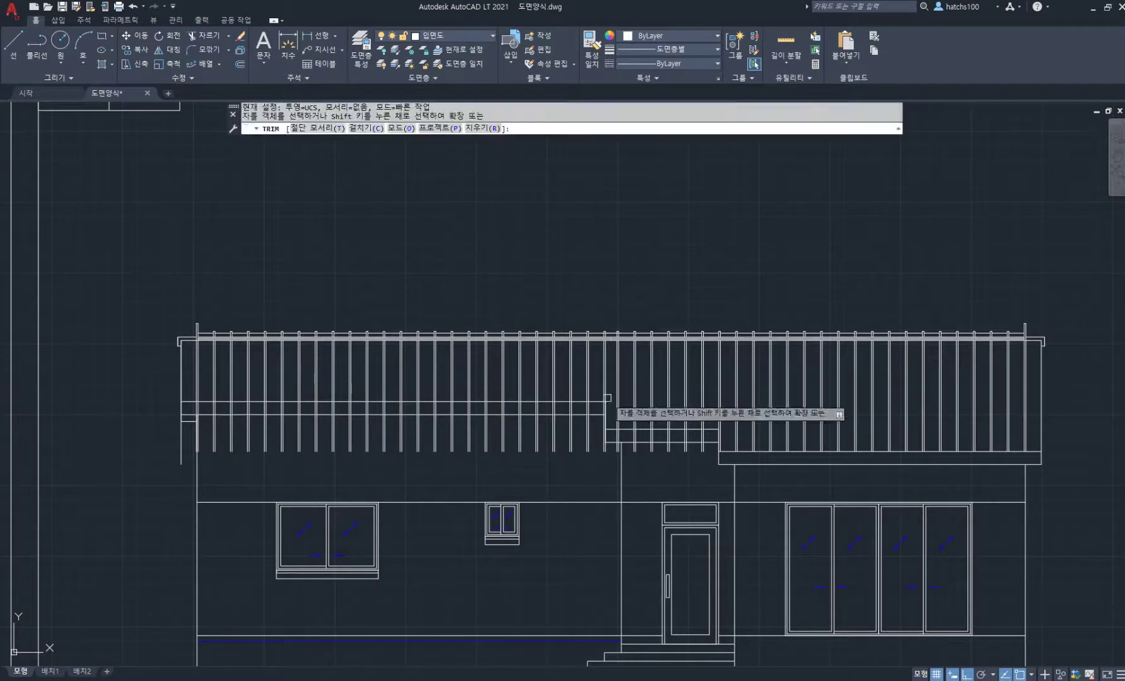
scroll(583, 409, "up", 5)
left_click(671, 393)
scroll(621, 396, "down", 2)
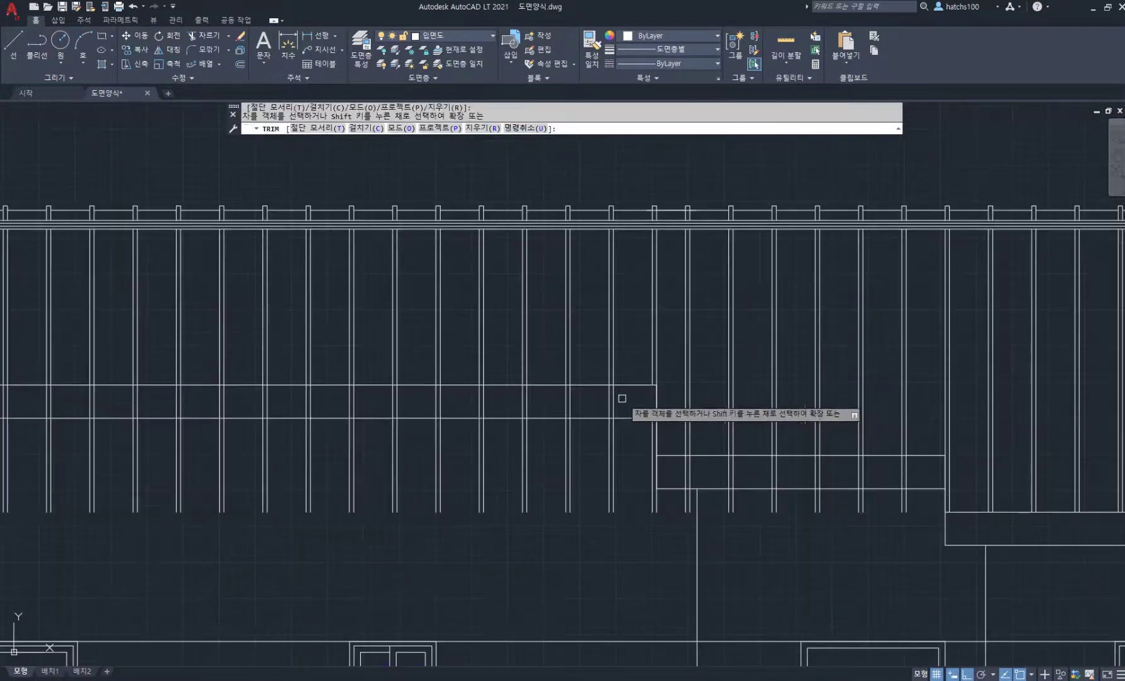
left_click(635, 397)
middle_click_drag(339, 406, 763, 388)
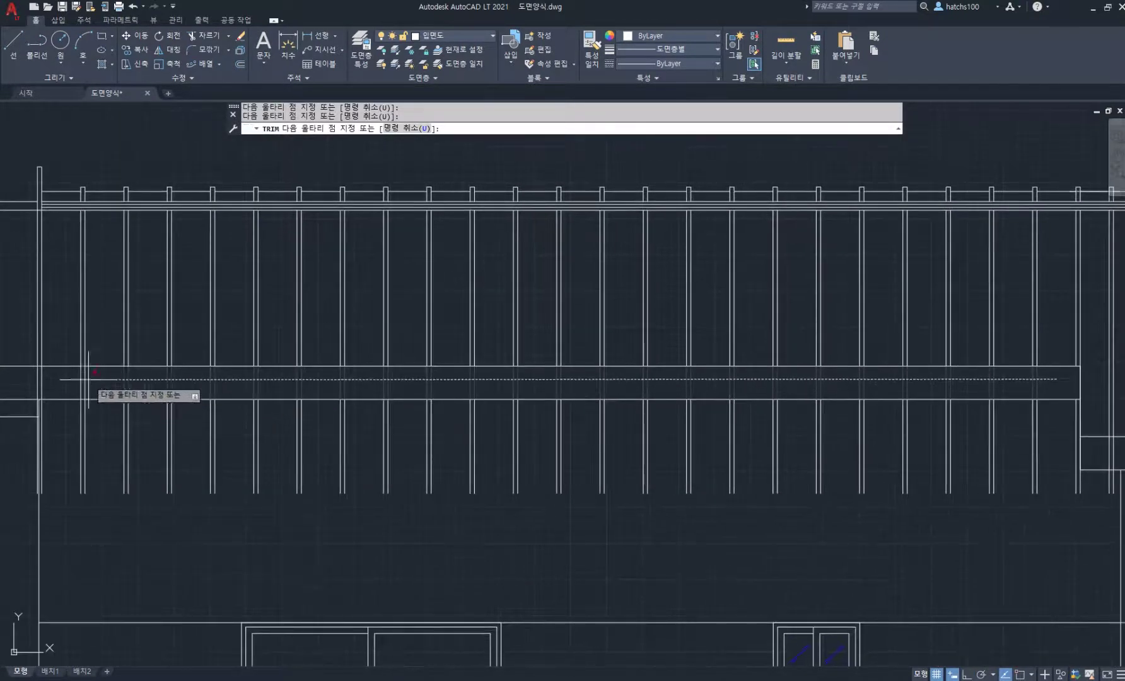
middle_click_drag(88, 379, 390, 383)
left_click(329, 380)
left_click(301, 451)
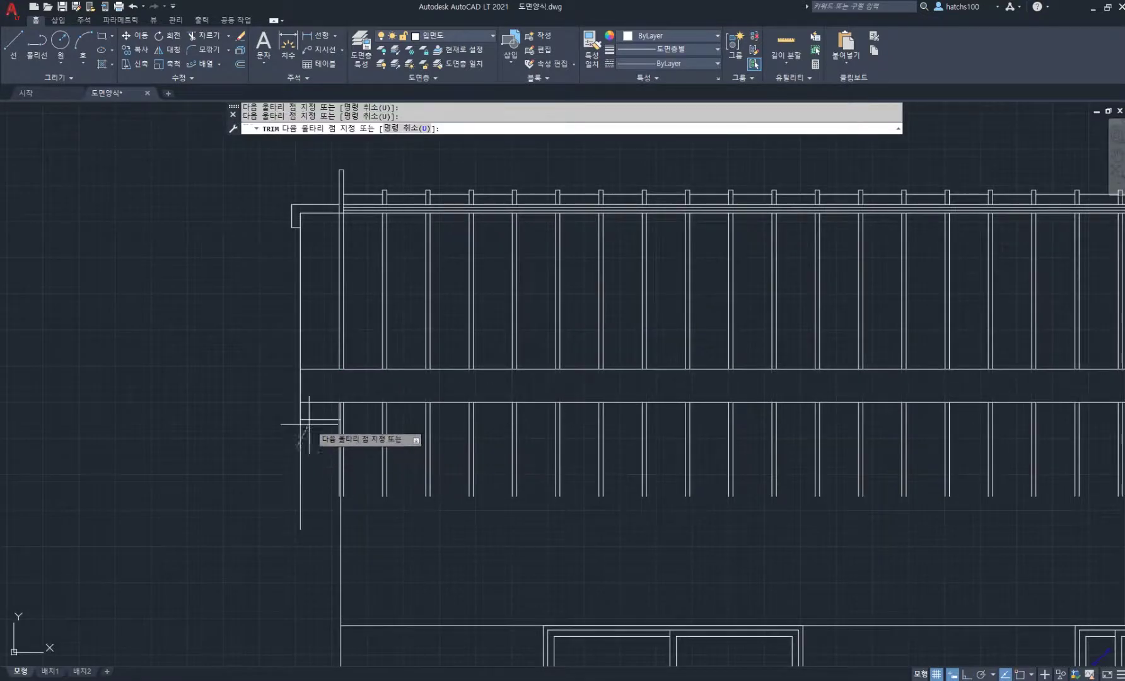
Trim the ribs inside the eaves band above the entrance.
scroll(193, 416, "down", 4)
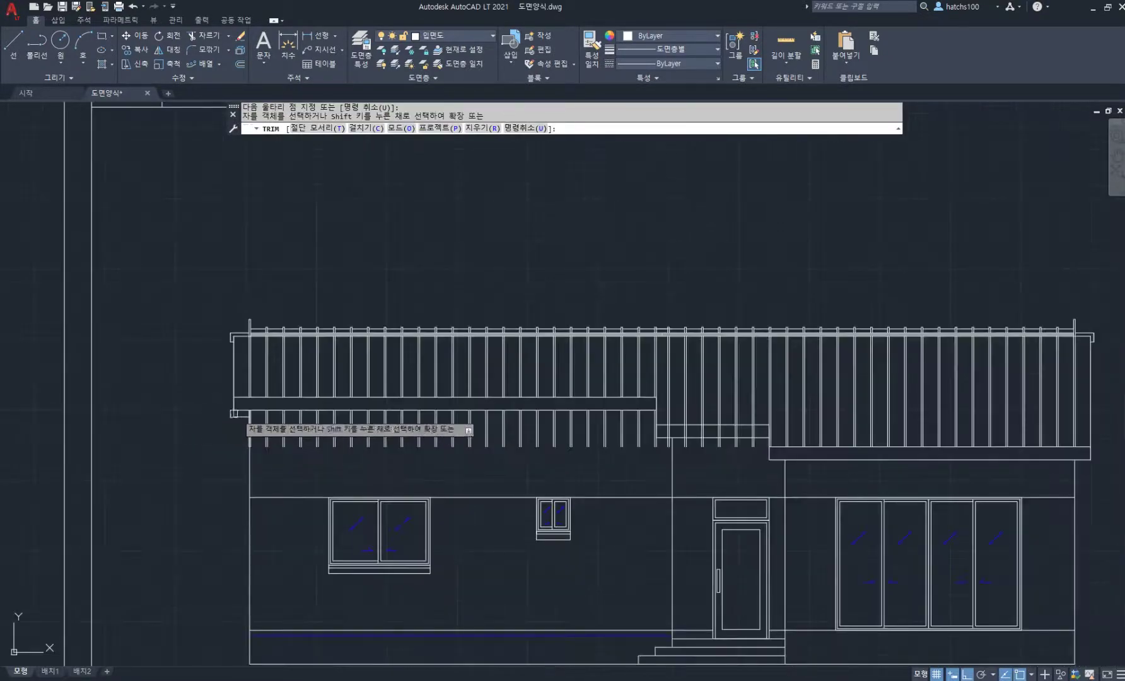
scroll(618, 407, "up", 6)
mouse_move(578, 396)
left_mouse_down()
mouse_move(166, 402)
mouse_move(188, 398)
left_mouse_up()
scroll(310, 414, "down", 2)
middle_click_drag(310, 414, 537, 394)
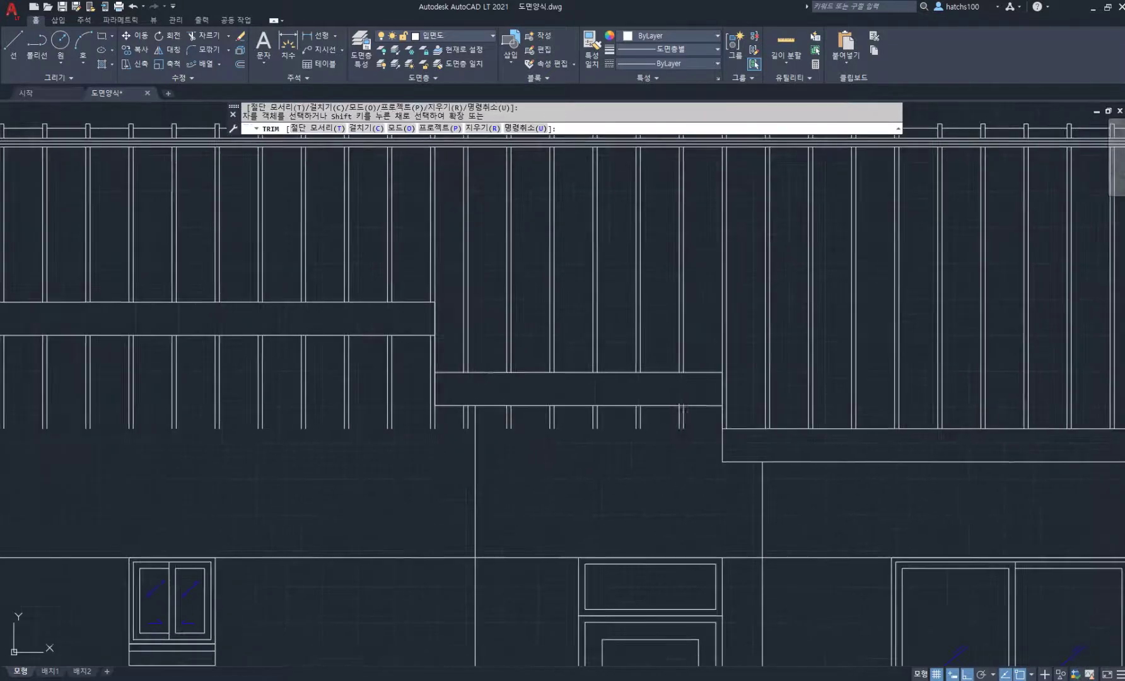
Erase the leftover rib pieces below the left and entrance eaves bands with Trim's erase option.
left_click(485, 129)
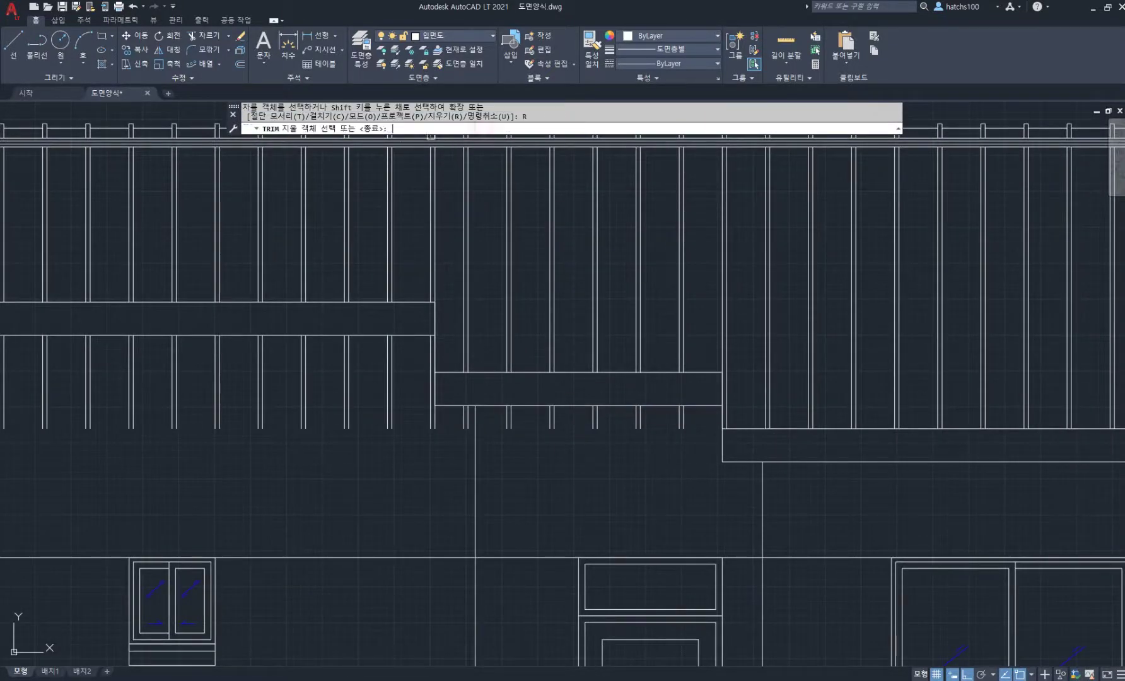
left_click(683, 439)
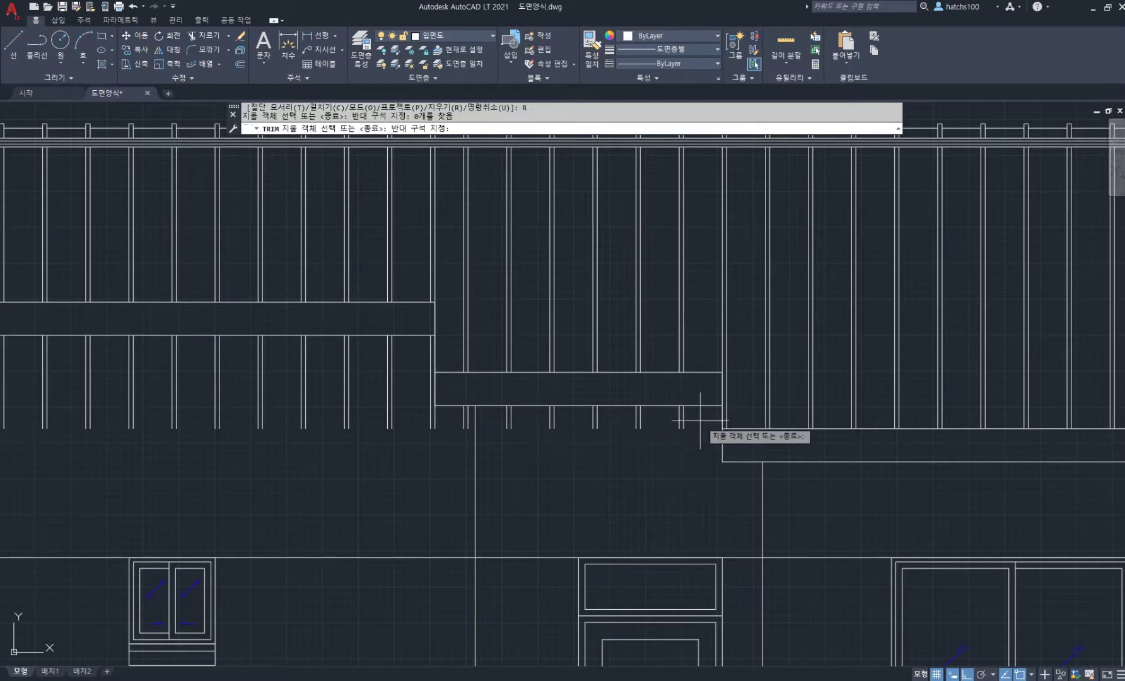
left_click(470, 437)
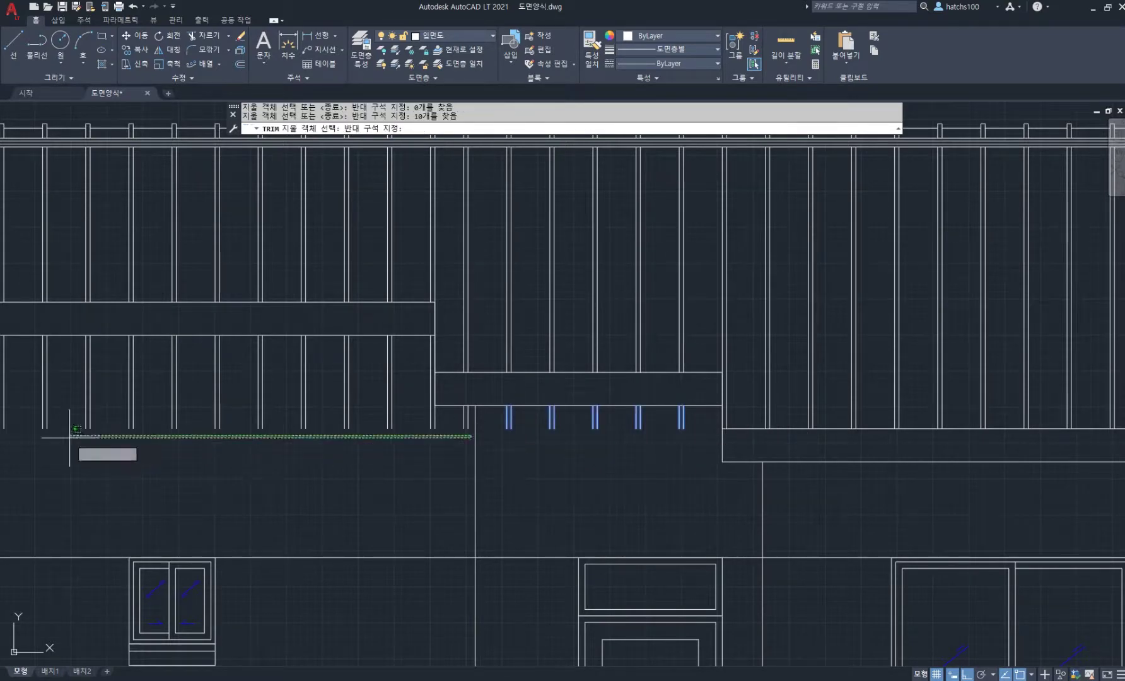
left_click(35, 417)
scroll(35, 417, "down", 4)
scroll(553, 398, "up", 2)
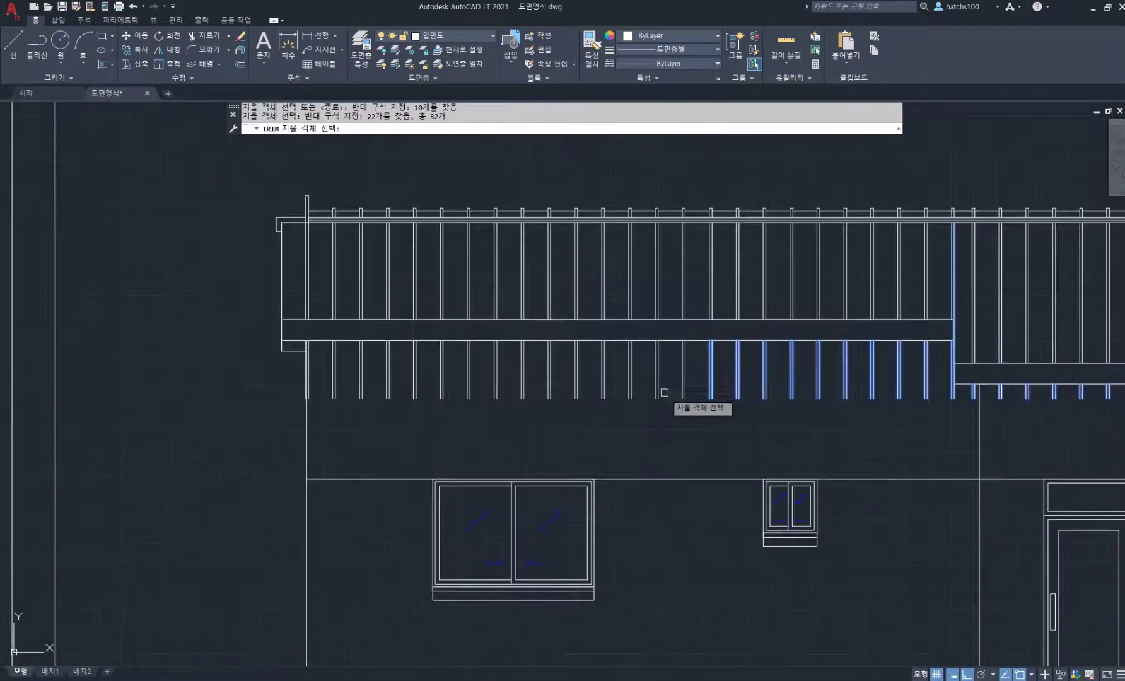
left_click(716, 412)
left_click(319, 372)
scroll(301, 360, "up", 6)
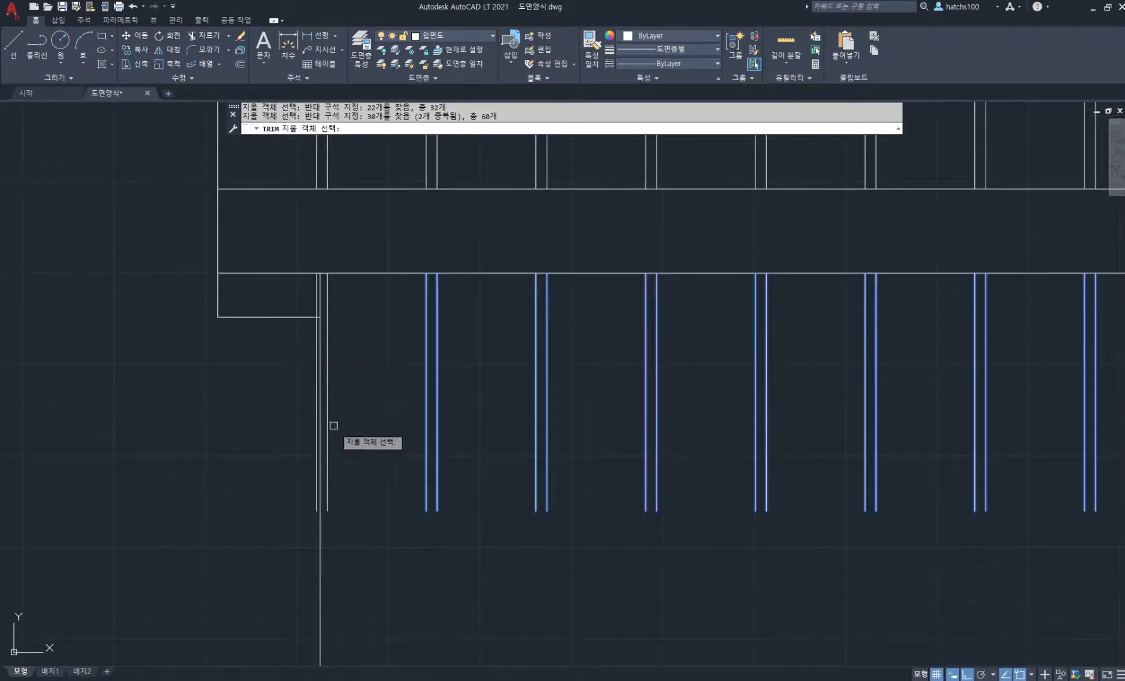
left_click(327, 450)
scroll(298, 455, "down", 4)
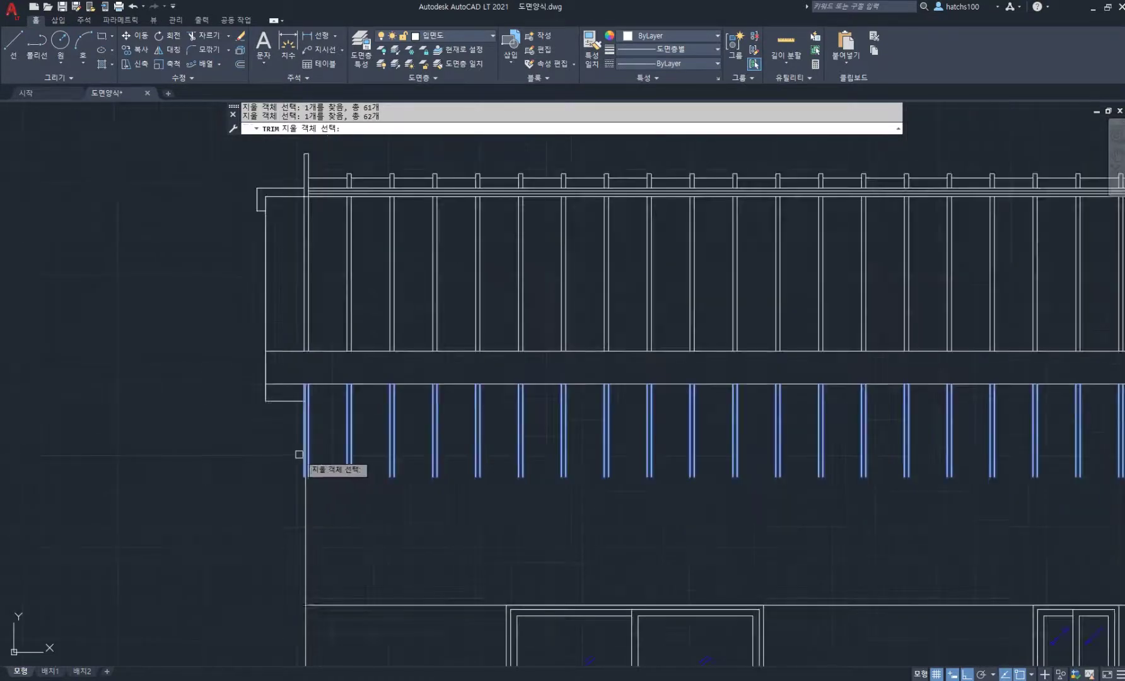
scroll(460, 442, "down", 2)
middle_click_drag(856, 427, 500, 422)
scroll(662, 365, "up", 4)
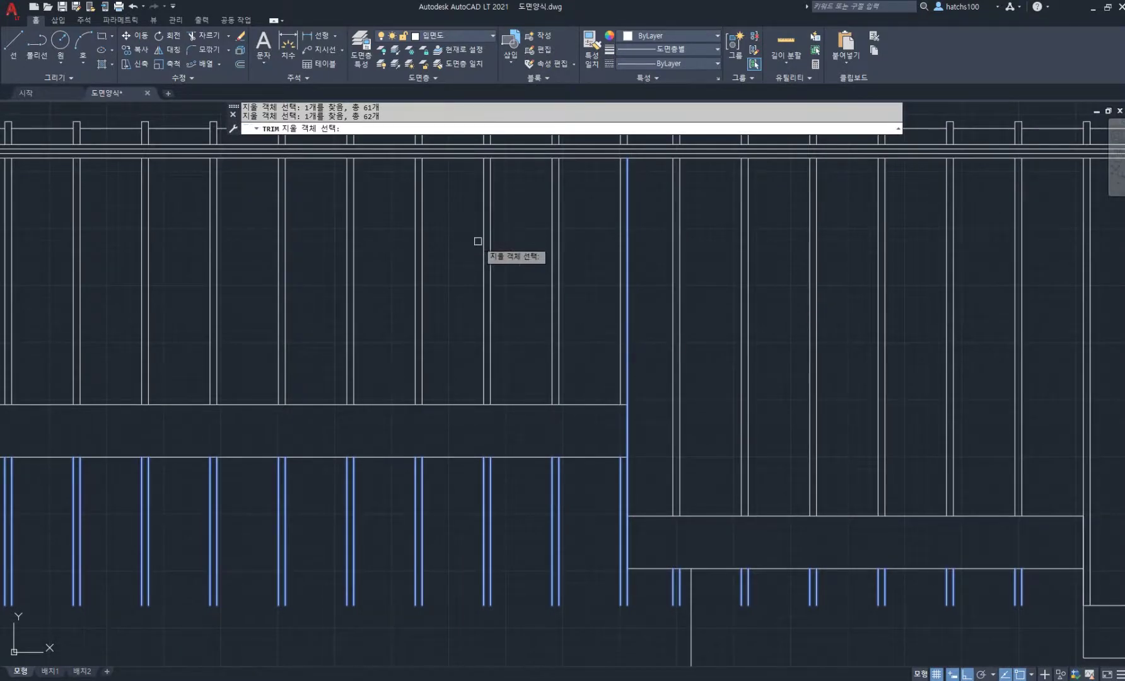
key("Return")
scroll(645, 351, "down", 3)
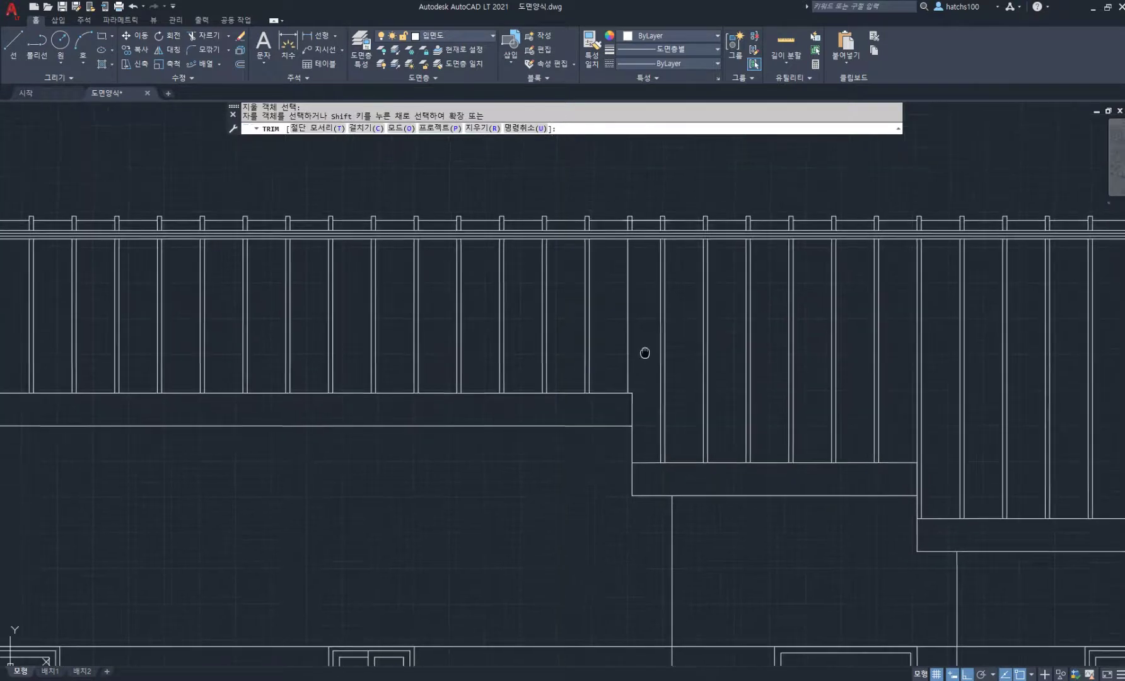
key("Return")
Copy the remaining line of the left roof's last rib across to the corner where the eaves band steps down.
scroll(629, 381, "up", 4)
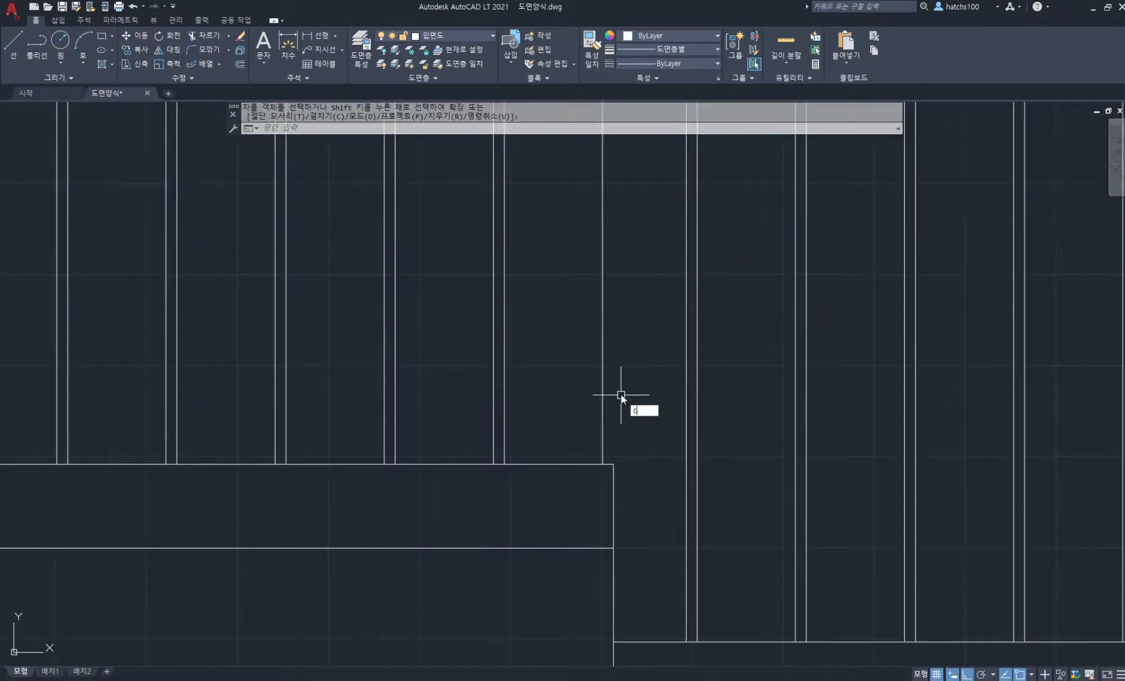
type("co")
key("Return")
left_click(621, 395)
left_click(574, 402)
key("Return")
left_click(603, 463)
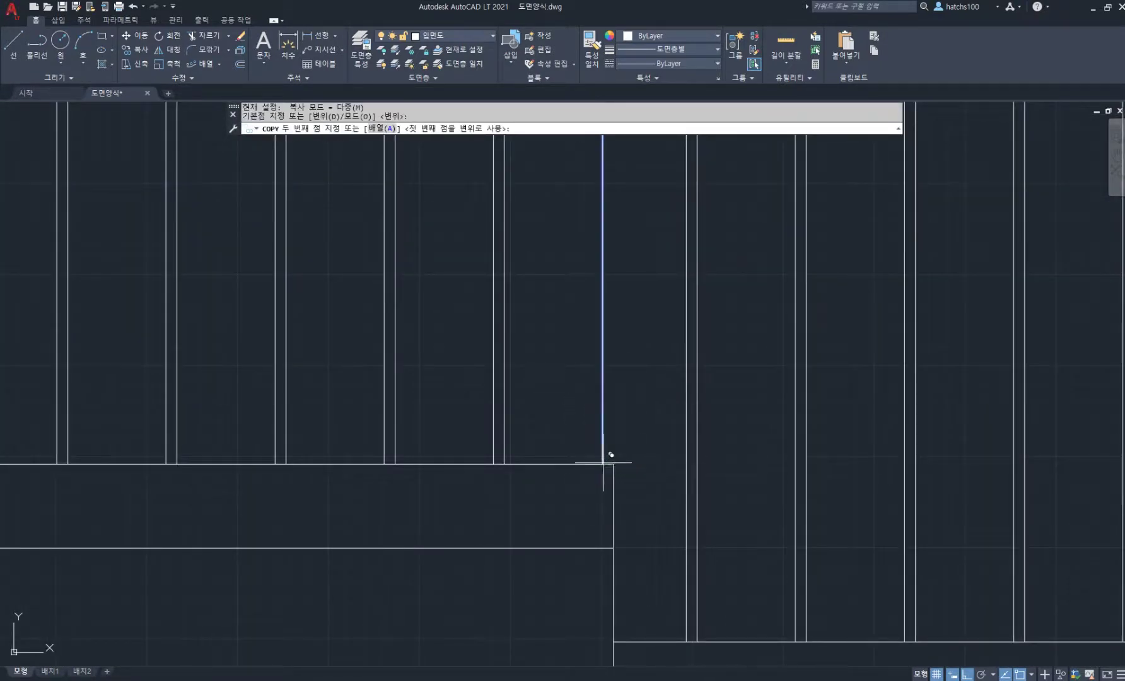
left_click(615, 463)
key("Return")
scroll(638, 416, "down", 5)
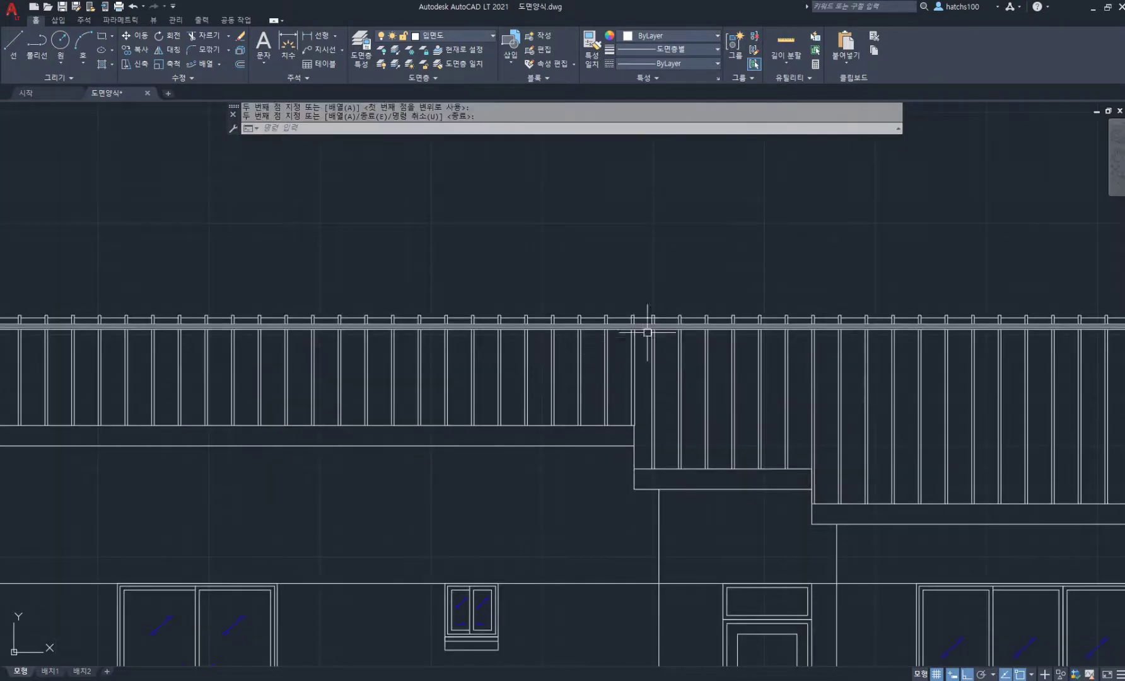
Trim the overlapping connecting line inside the ridge cap near the roof's centre.
scroll(647, 332, "up", 6)
type("tr")
key("Return")
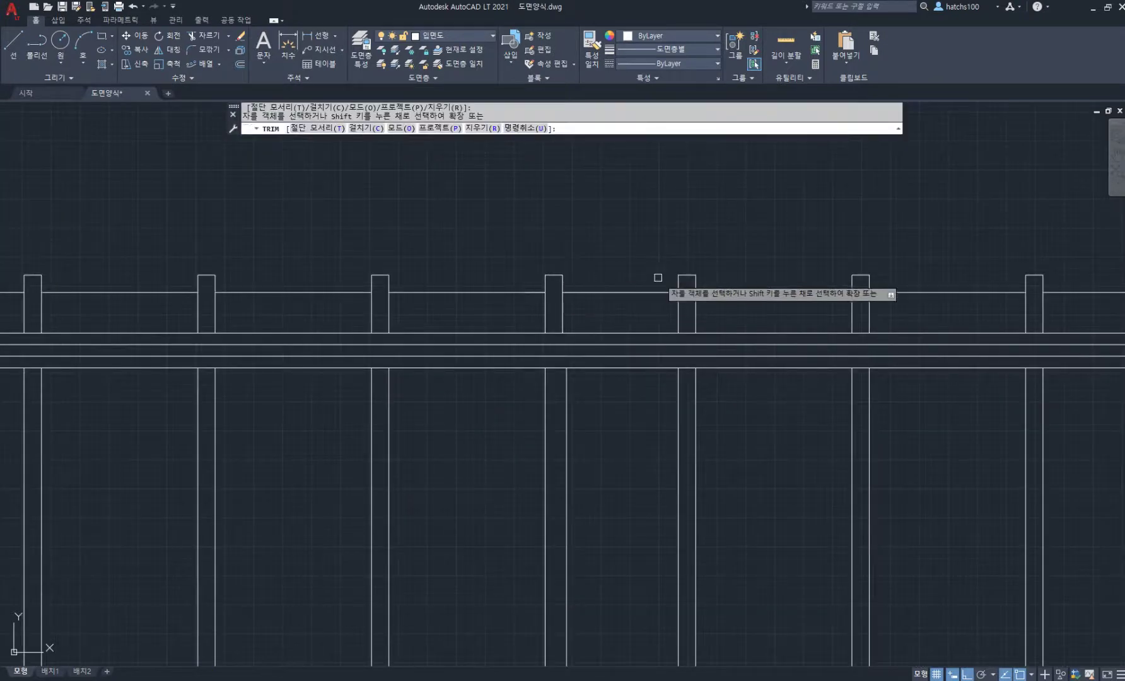
key("Escape")
Move the copied rib line so its lower end meets the left eaves band's upper corner exactly.
scroll(748, 444, "down", 8)
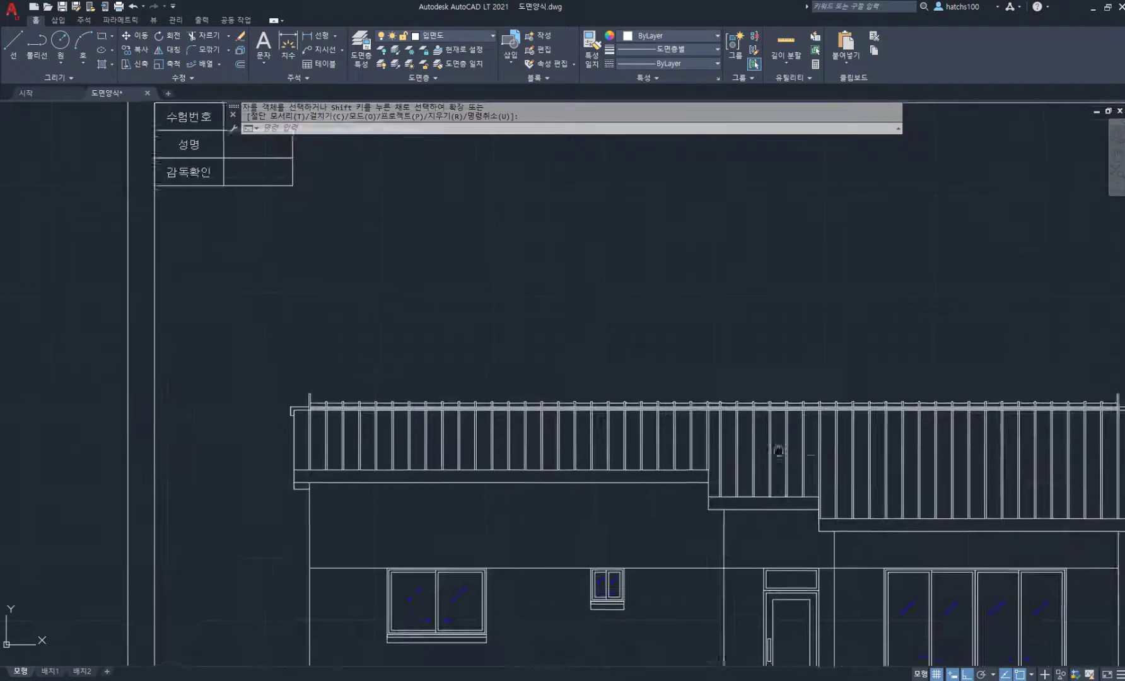
middle_click_drag(779, 451, 609, 374)
scroll(548, 342, "up", 2)
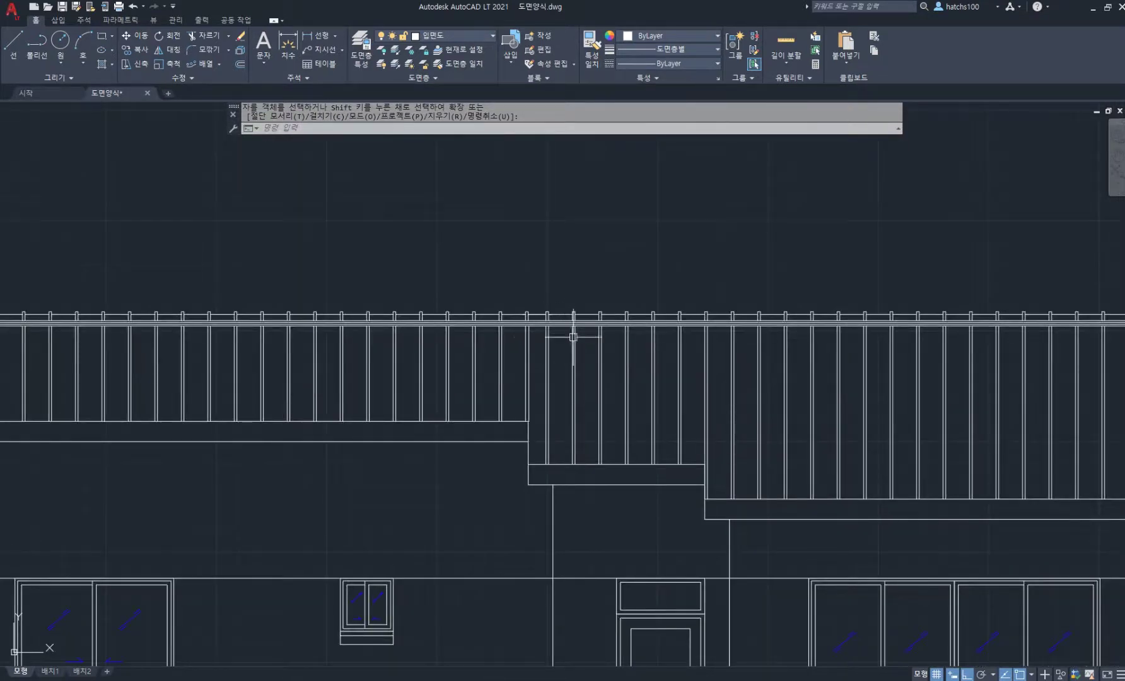
scroll(543, 385, "up", 4)
scroll(515, 320, "up", 2)
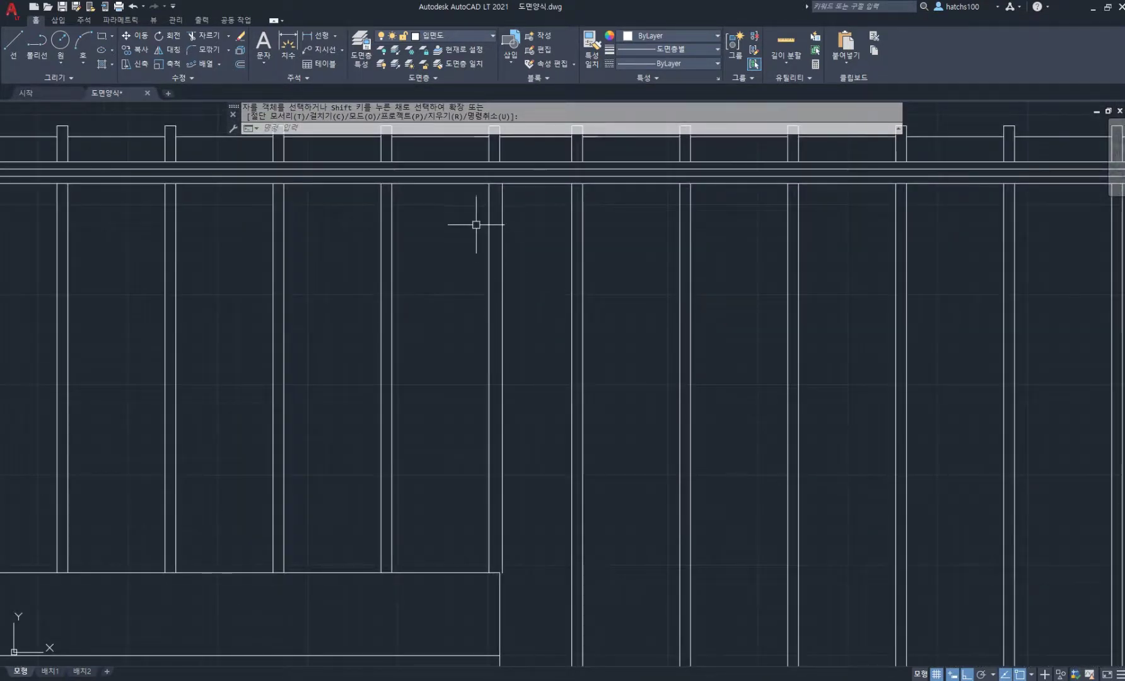
middle_click_drag(476, 224, 530, 253)
middle_click_drag(523, 545, 527, 442)
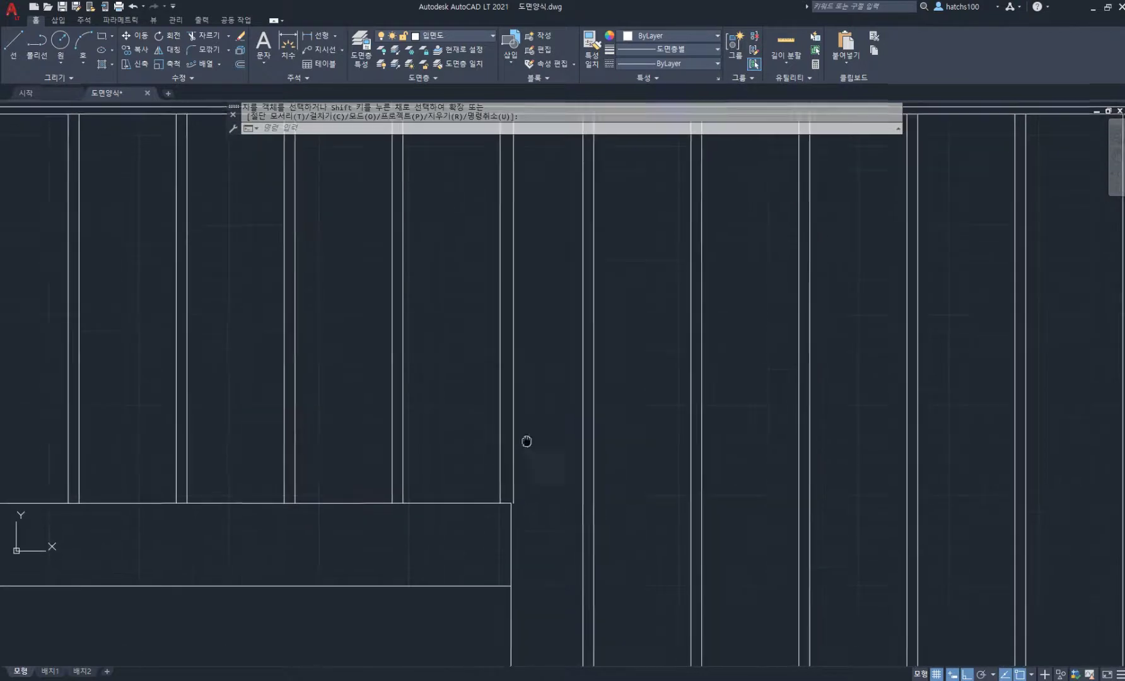
scroll(523, 479, "up", 4)
key("Return")
left_click(497, 444)
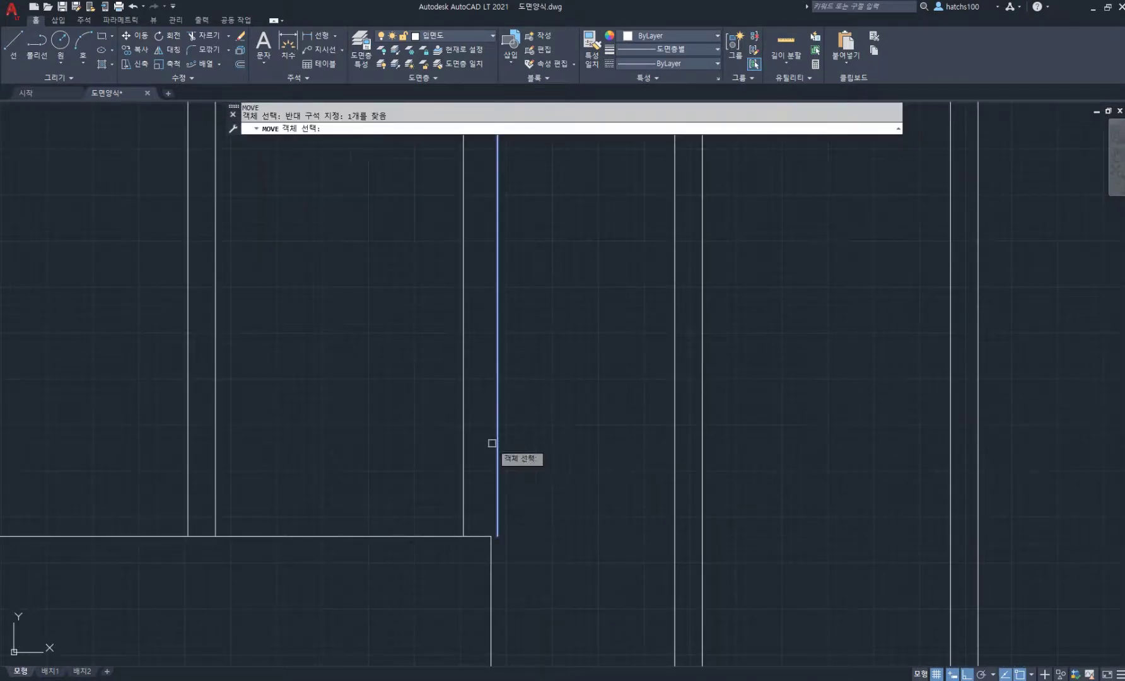
key("Return")
left_click(498, 536)
left_click(493, 533)
scroll(540, 492, "down", 4)
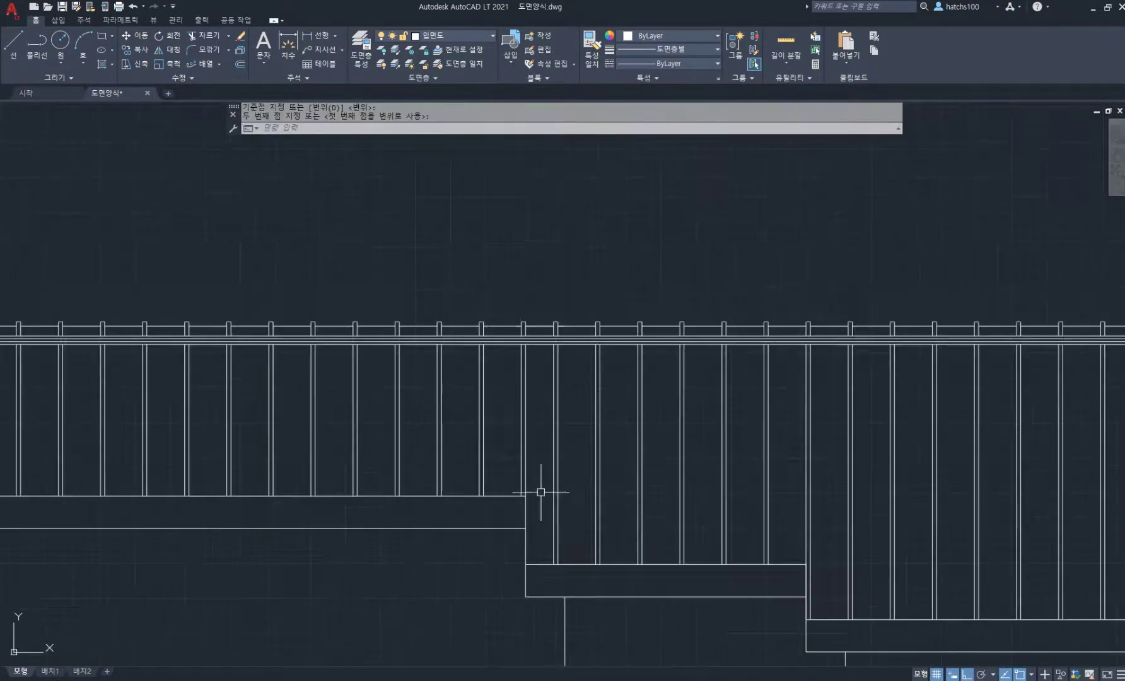
Look over the whole front elevation on its sheet and the wall around the large window.
scroll(590, 481, "down", 3)
middle_click_drag(641, 533, 546, 470)
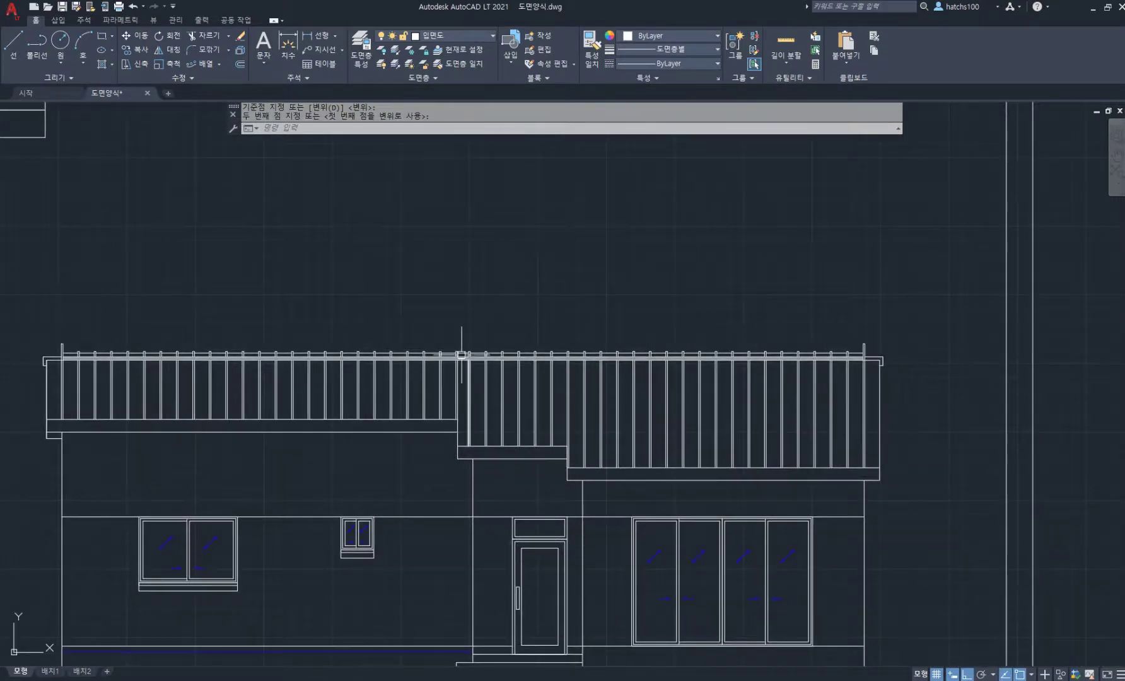
scroll(543, 377, "down", 2)
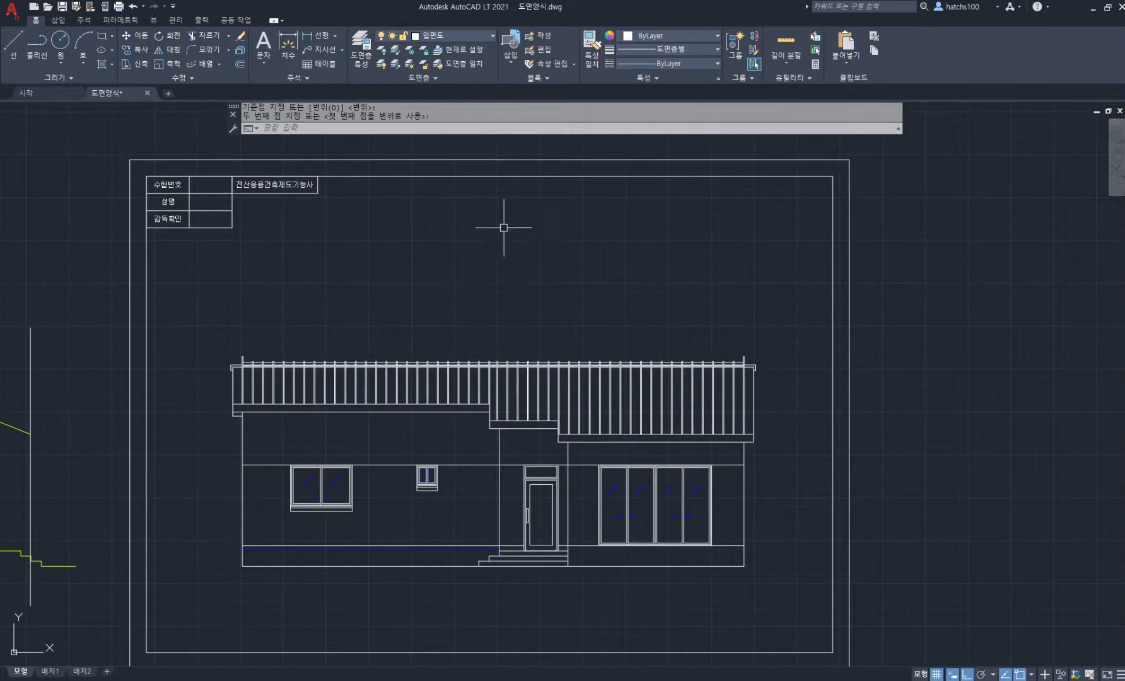
scroll(758, 508, "up", 2)
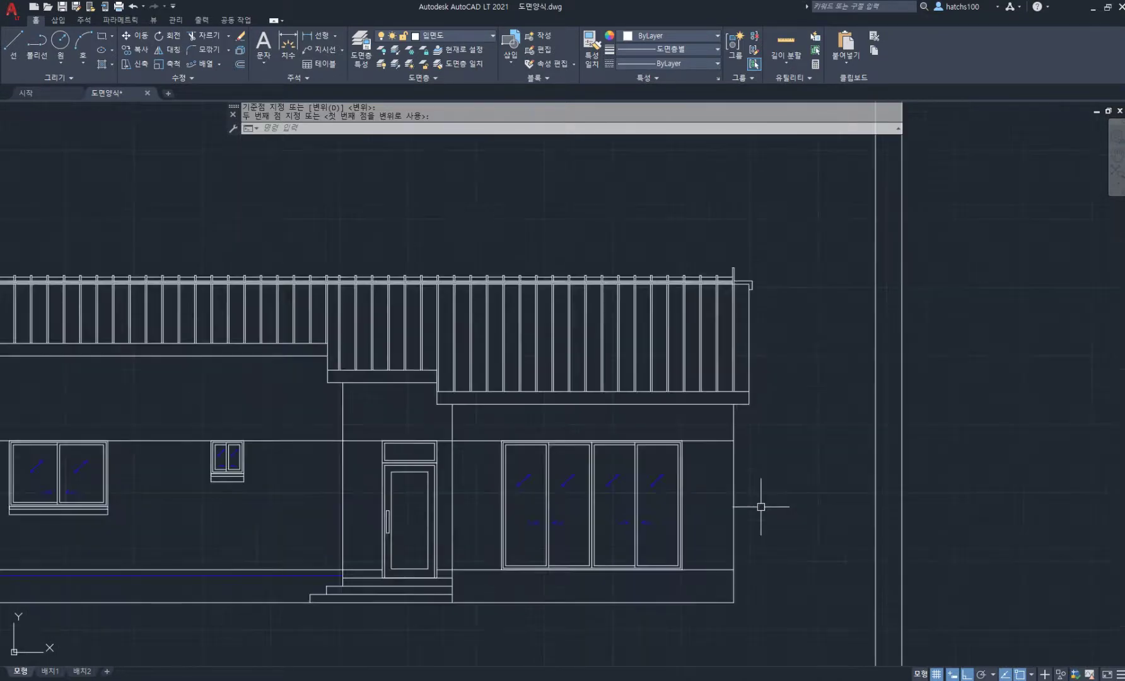
middle_click_drag(759, 508, 766, 467)
scroll(816, 367, "down", 2)
scroll(816, 367, "up", 3)
mouse_move(816, 367)
middle_mouse_down()
mouse_move(840, 372)
mouse_move(766, 371)
middle_mouse_up()
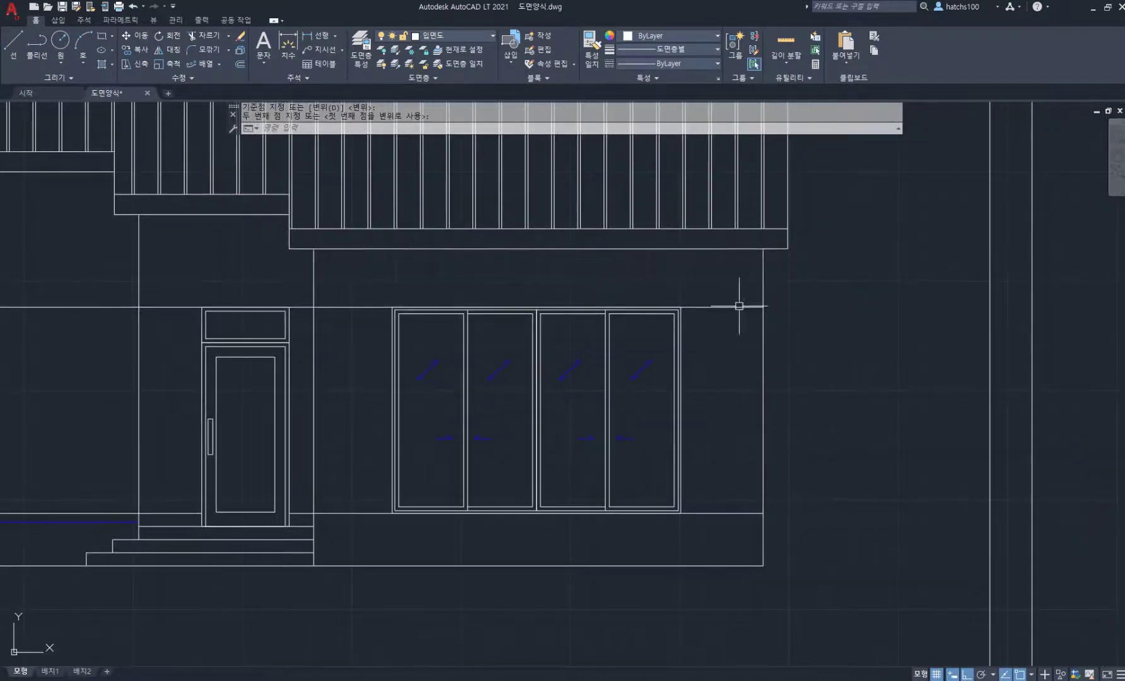
Draw the downspout outline beside the front elevation's right wall edge, from the eaves band down to partway through the base wall.
scroll(750, 252, "down", 3)
type("L")
key("Return")
scroll(629, 352, "up", 3)
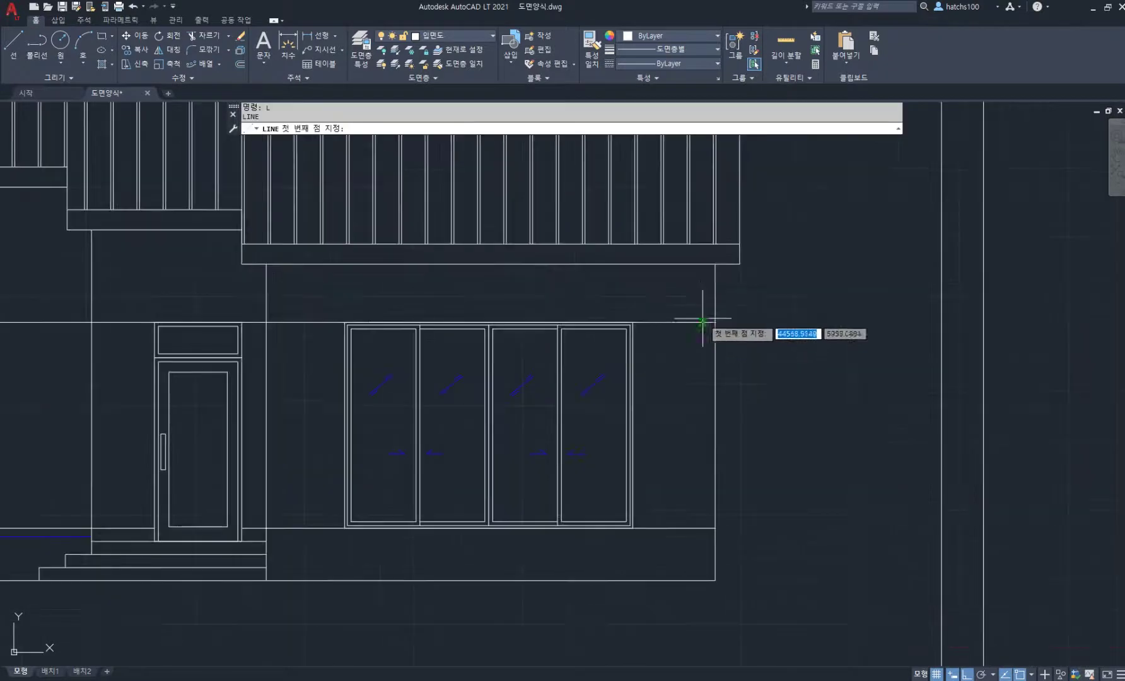
left_click(701, 263)
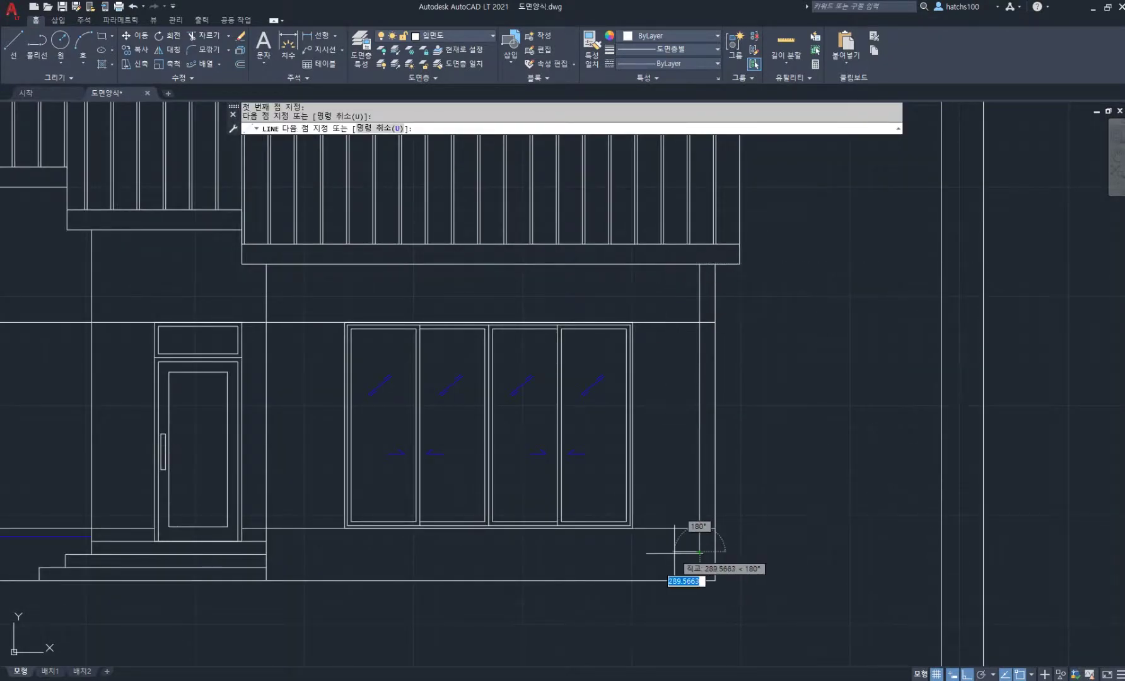
left_click(691, 551)
left_click(691, 263)
key("Return")
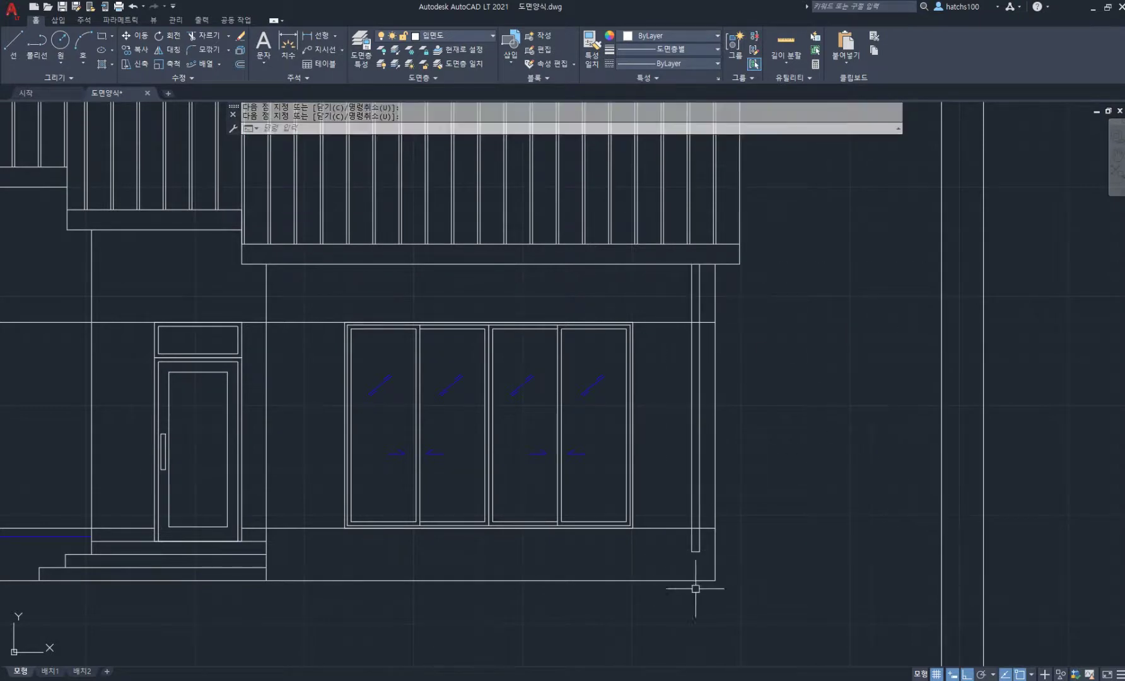
Draw a 200 by 200 rectangle on the ground line below the downspout's lower end.
scroll(694, 584, "up", 6)
type("rec")
key("Return")
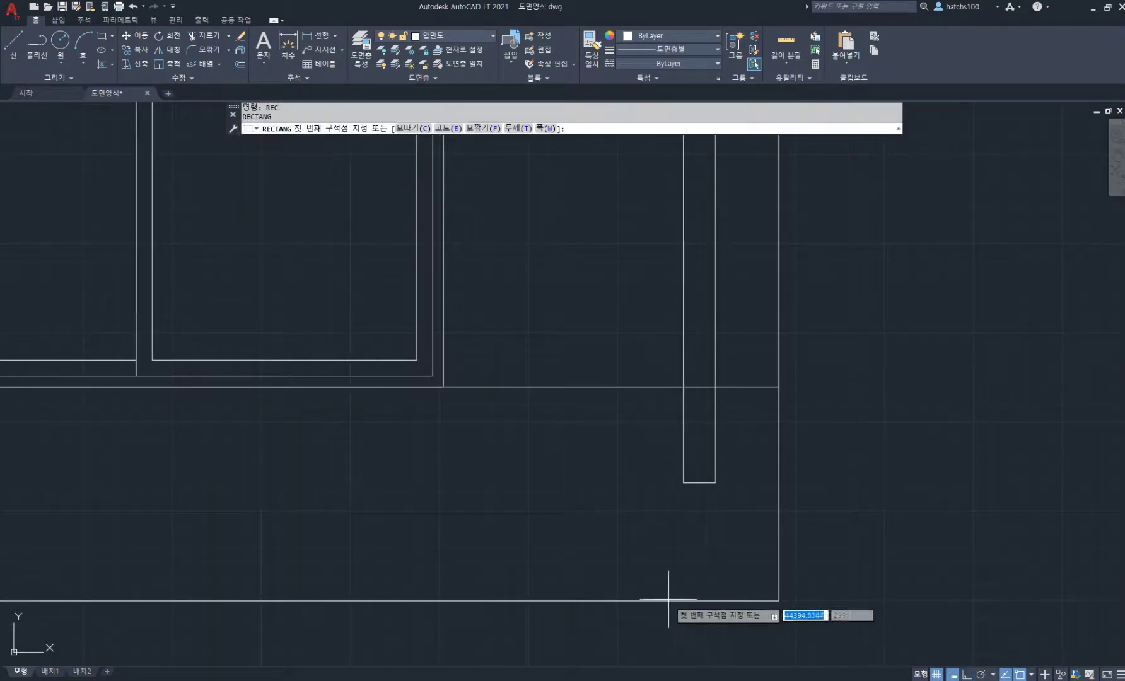
left_click(656, 600)
type("200")
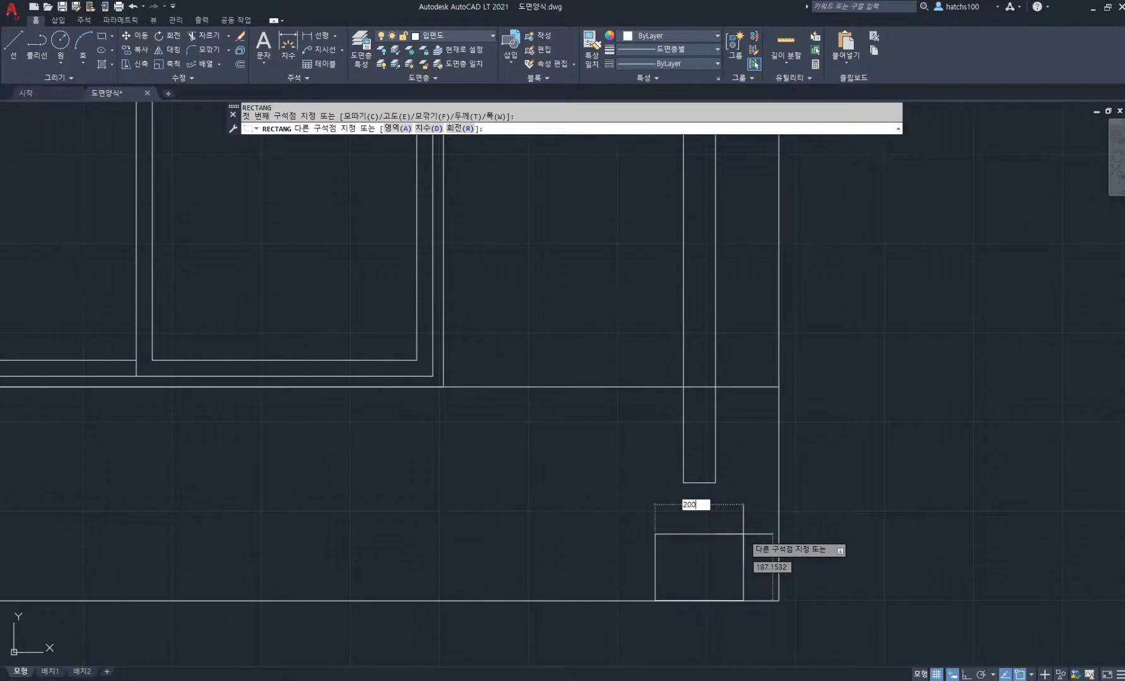
key("Tab")
type("2")
key("Return")
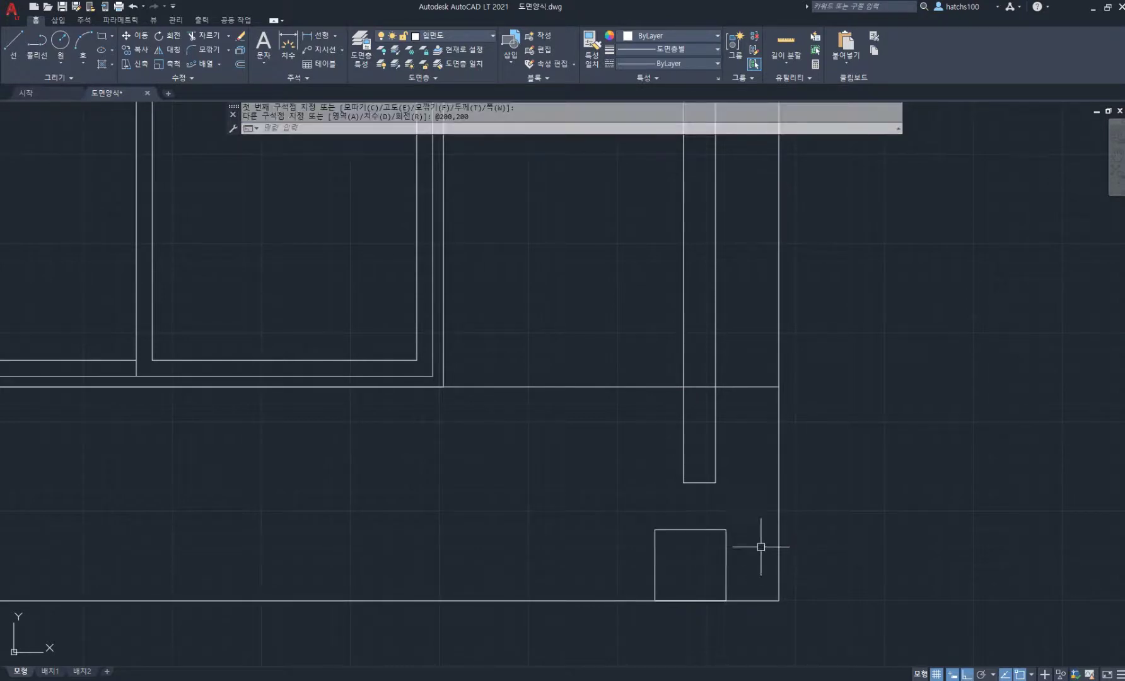
Draw a horizontal line between the side midpoints of the square below the downspout.
type("l")
key("Return")
left_click(656, 565)
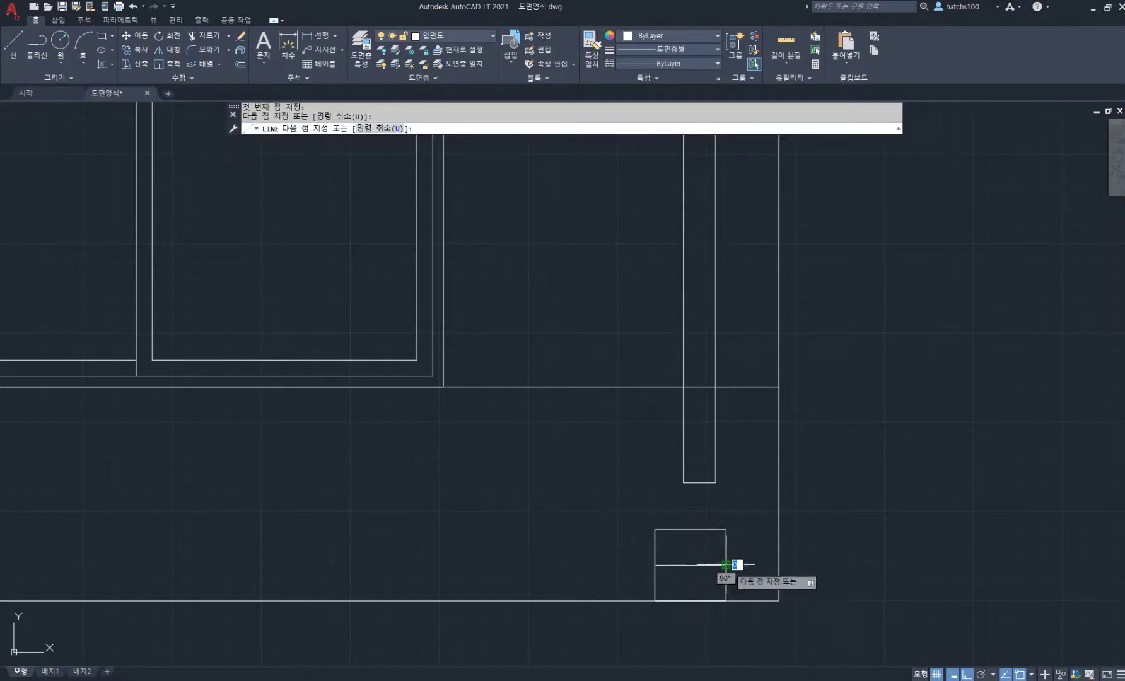
left_click(726, 564)
key("Return")
Move the square and its middle line slightly sideways so they sit centred beneath the downspout.
type("m")
key("Return")
left_click(608, 513)
left_click(748, 610)
key("Return")
left_click(869, 583)
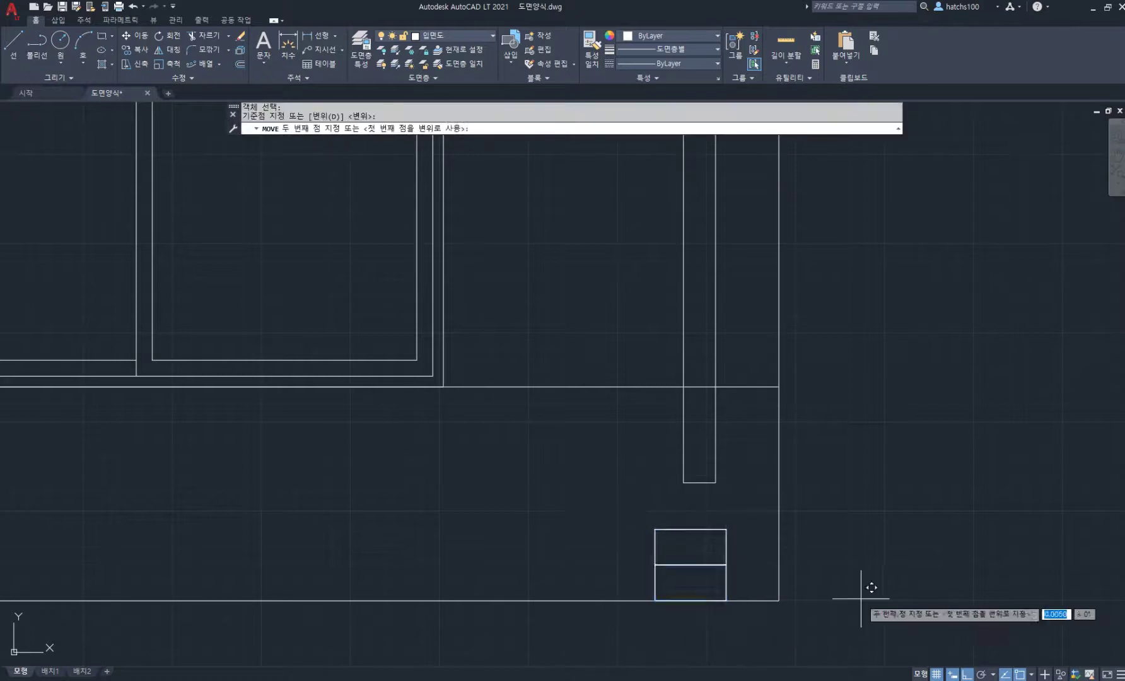
Draw a horizontal bracket line across the downspout just below the window-head line.
scroll(659, 314, "down", 4)
middle_click_drag(693, 258, 738, 504)
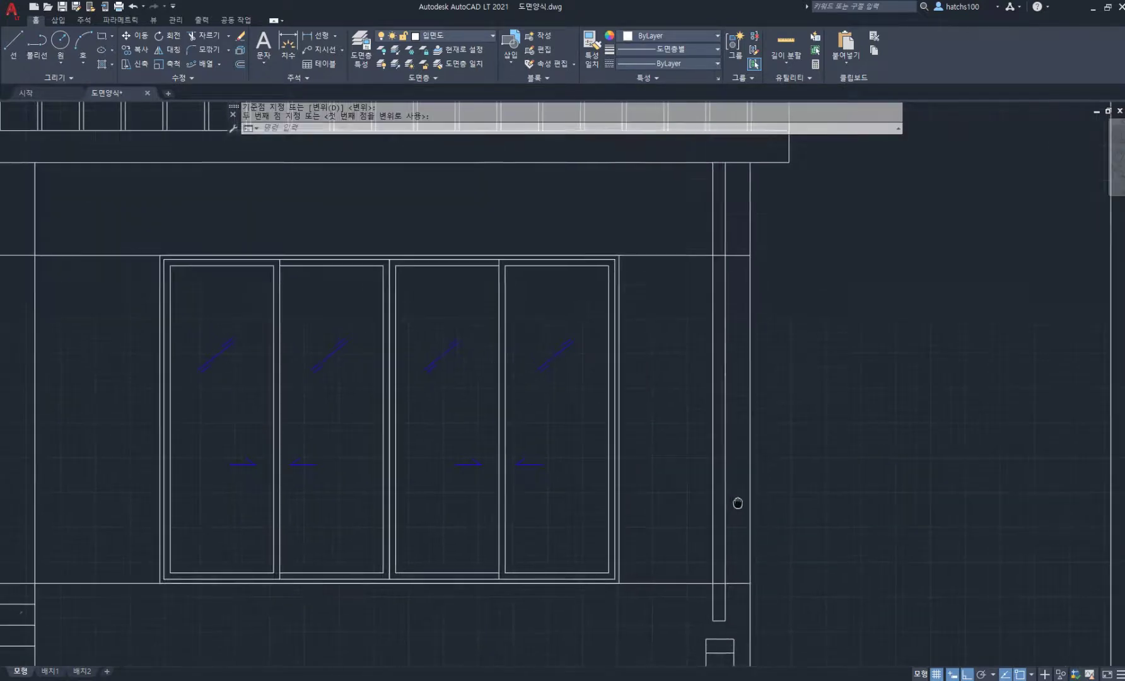
type("l")
key("Return")
left_click(713, 267)
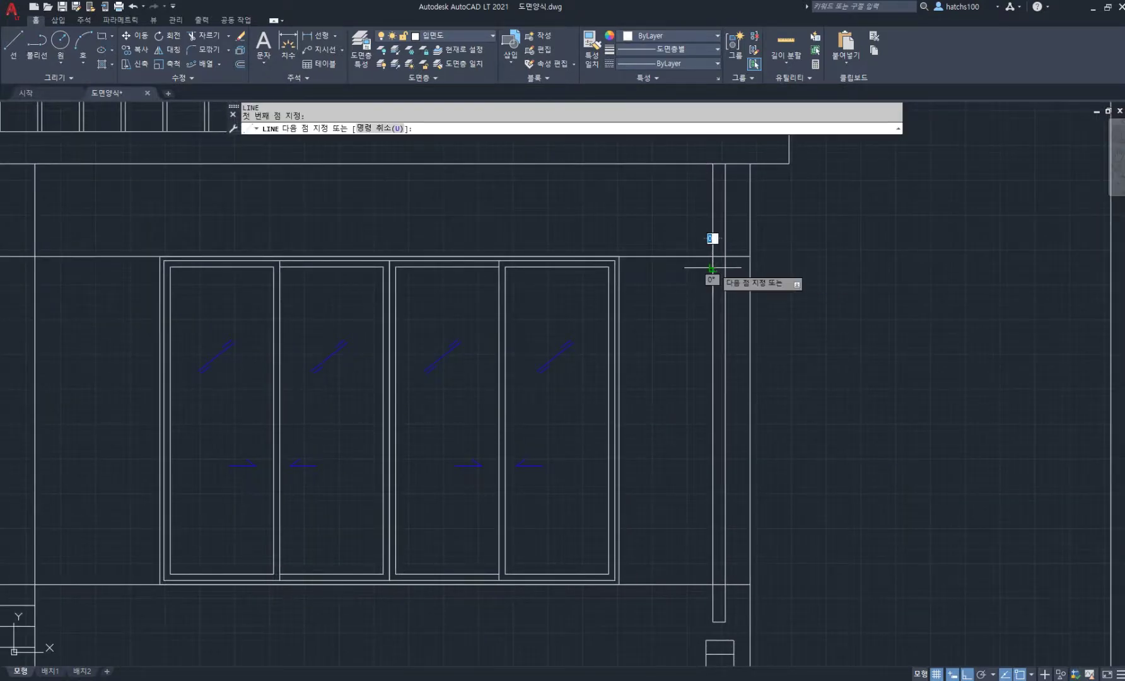
scroll(726, 268, "up", 4)
key("Return")
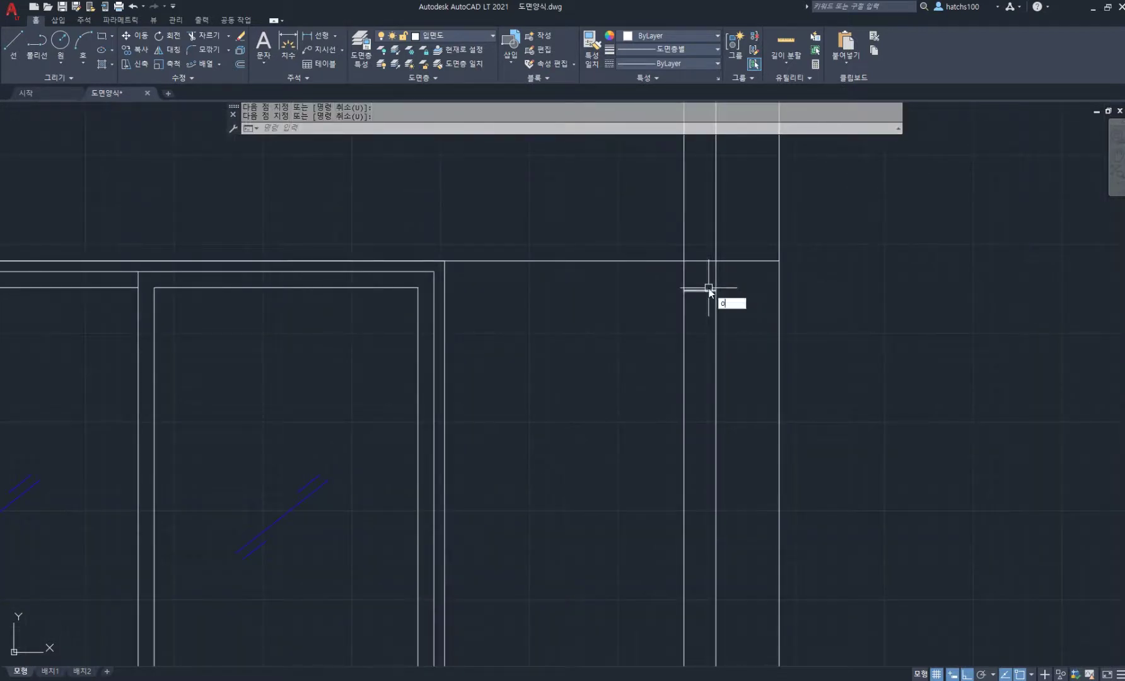
Offset the bracket line 20 downward to complete the downspout bracket.
type("o")
key("Return")
key("Return")
left_click(699, 290)
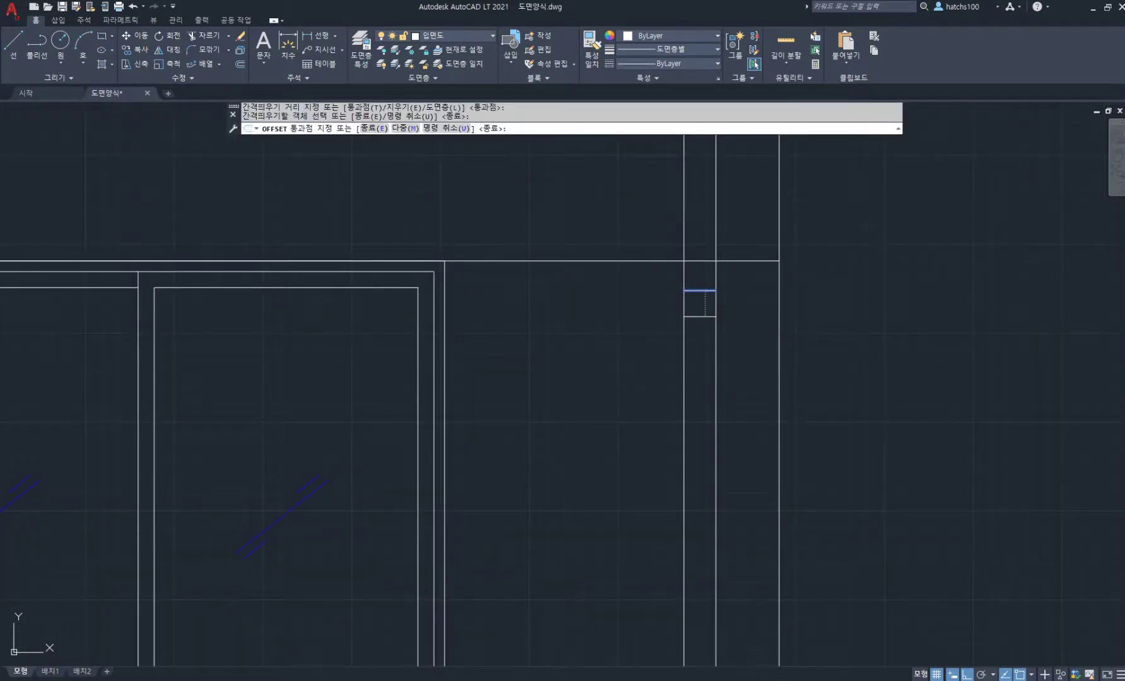
type("20")
key("Return")
key("Return")
Copy the pair of bracket lines straight down to the downspout's middle and to just above the base wall line.
type("c")
key("Return")
left_click(667, 276)
left_click(743, 341)
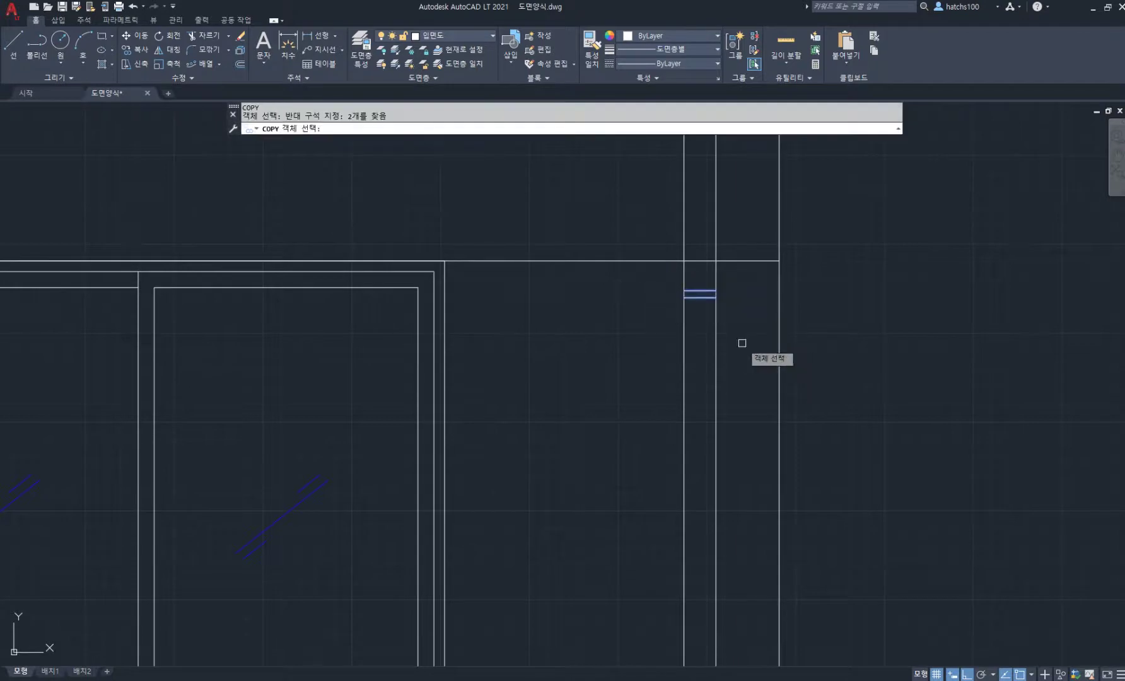
scroll(789, 326, "down", 2)
key("Return")
left_click(859, 301)
middle_click_drag(859, 427, 786, 309)
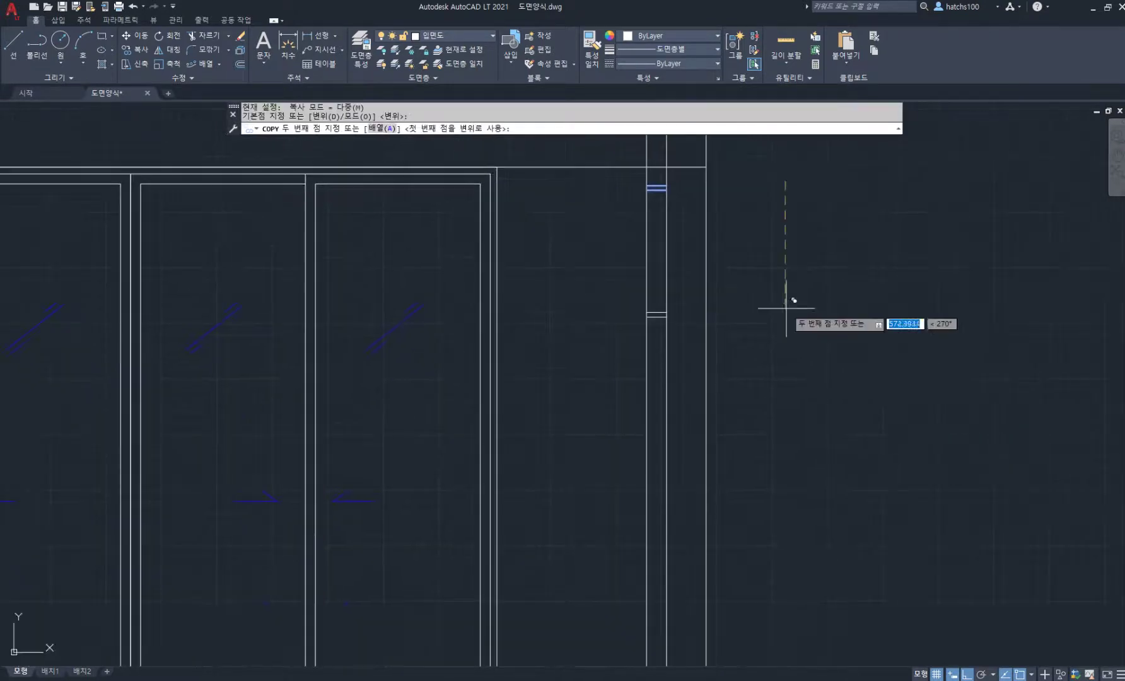
left_click(794, 412)
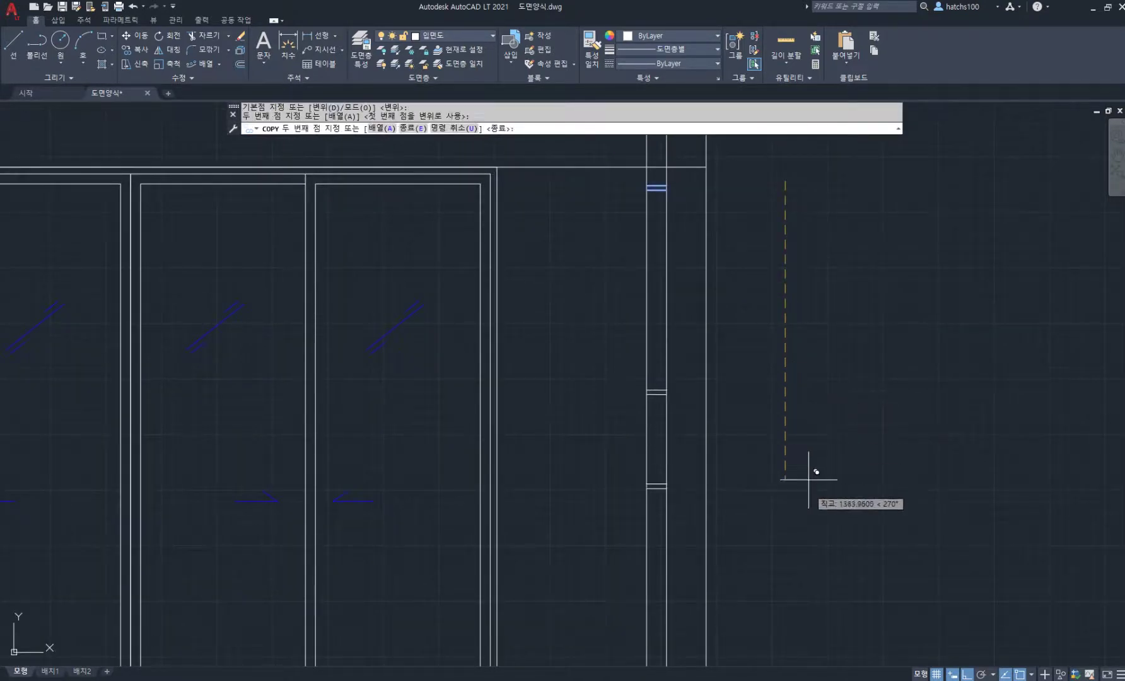
middle_click_drag(813, 504, 762, 381)
left_click(767, 479)
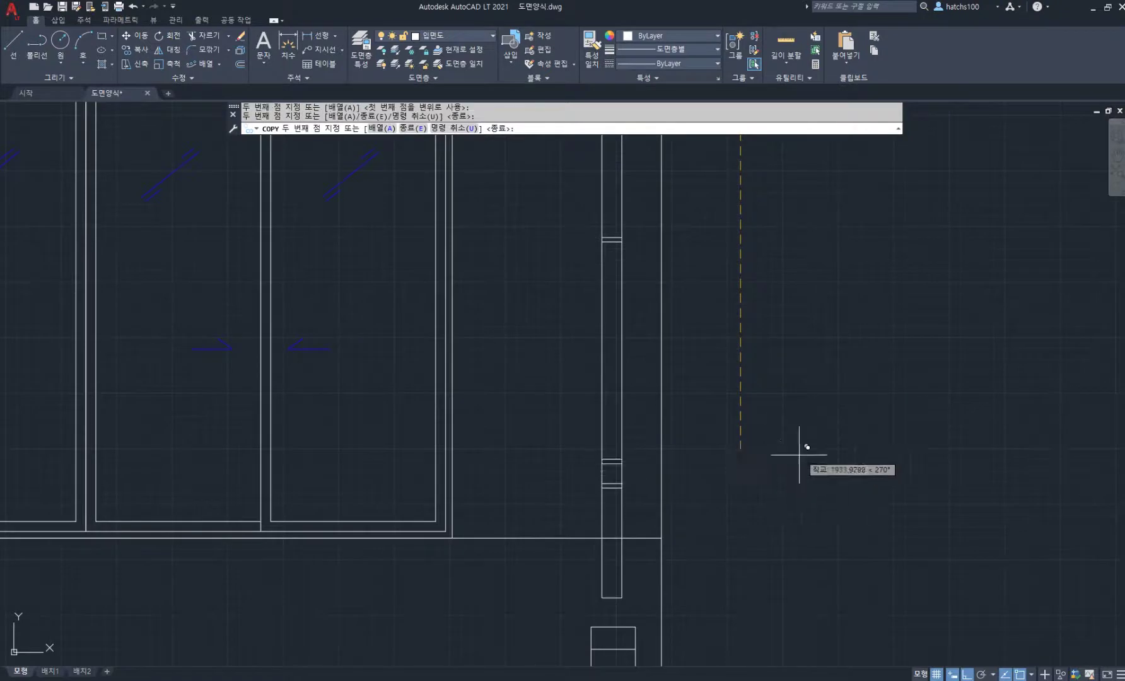
key("Return")
Trim the horizontal wall lines that cross the inside of the right downspout.
scroll(807, 440, "down", 6)
scroll(774, 439, "up", 6)
type("tr")
key("Return")
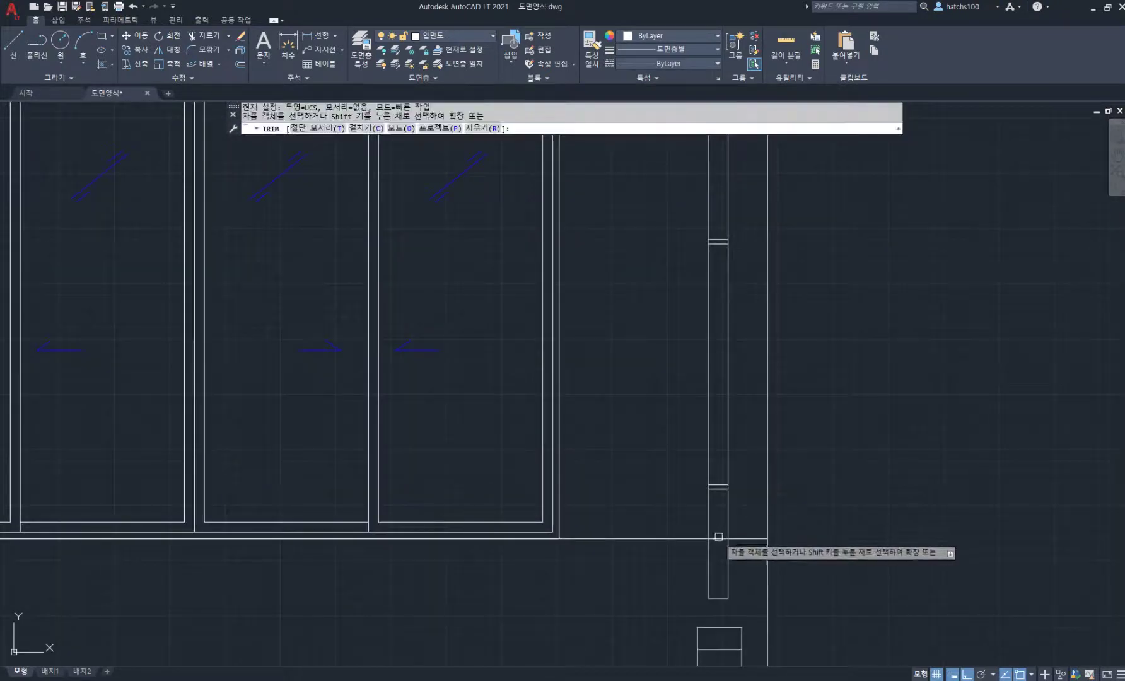
middle_click_drag(726, 283, 743, 533)
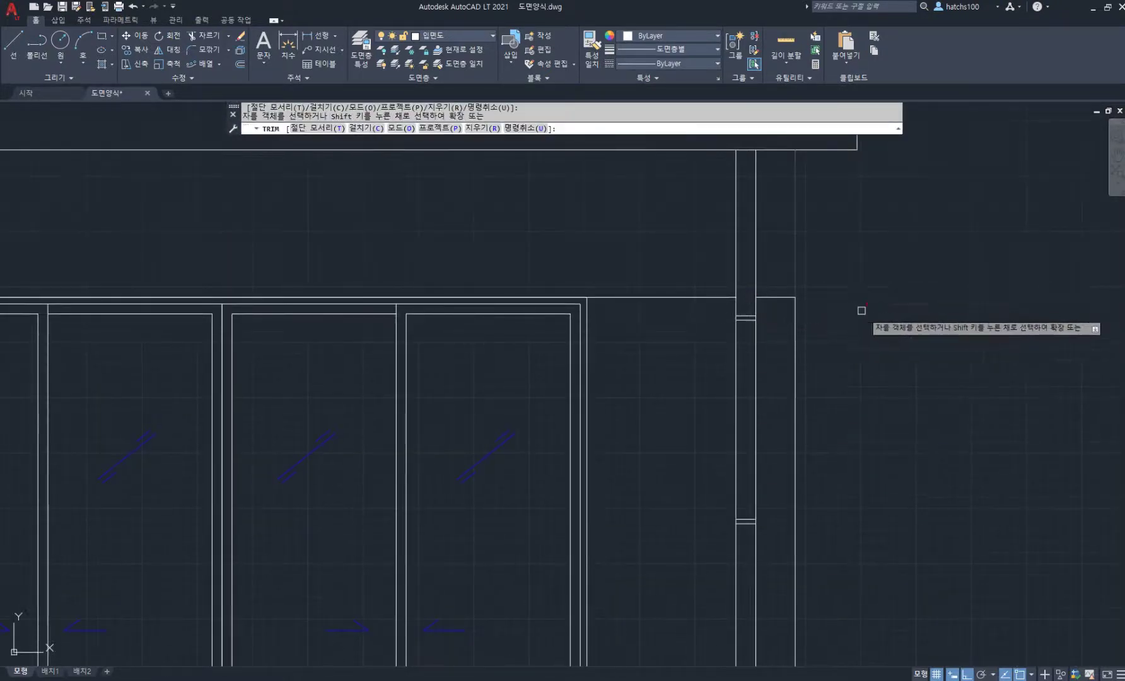
key("Return")
Compare the finished downspout on the front elevation with the gutter and downspout in the section drawing.
scroll(864, 354, "down", 6)
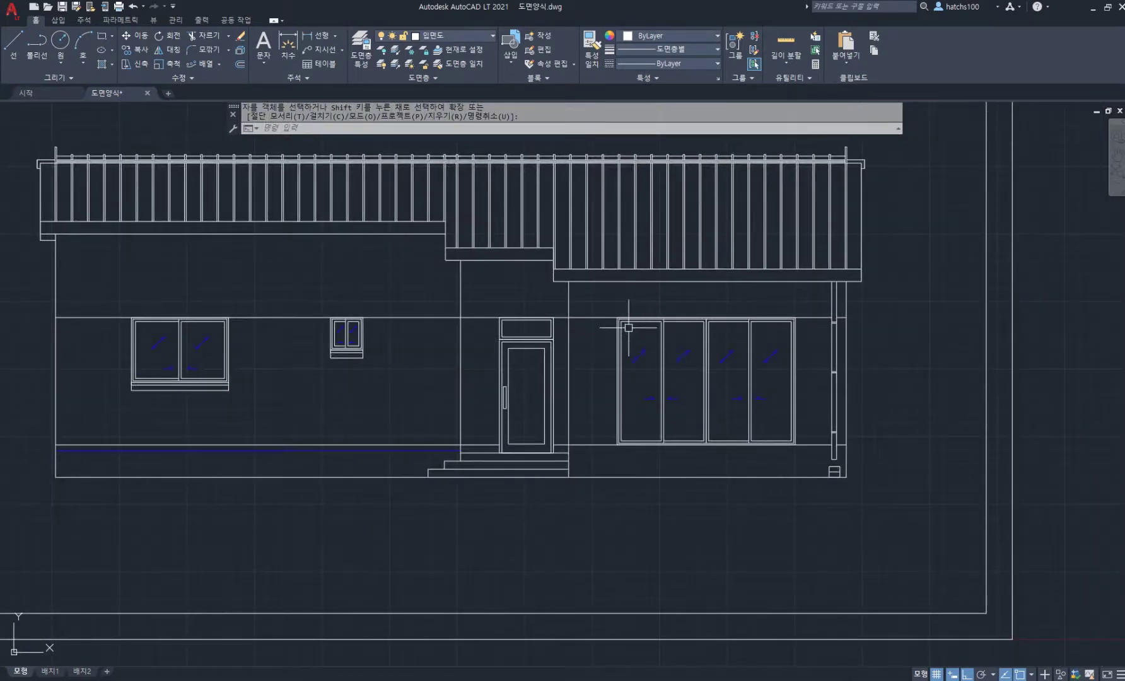
scroll(525, 365, "down", 5)
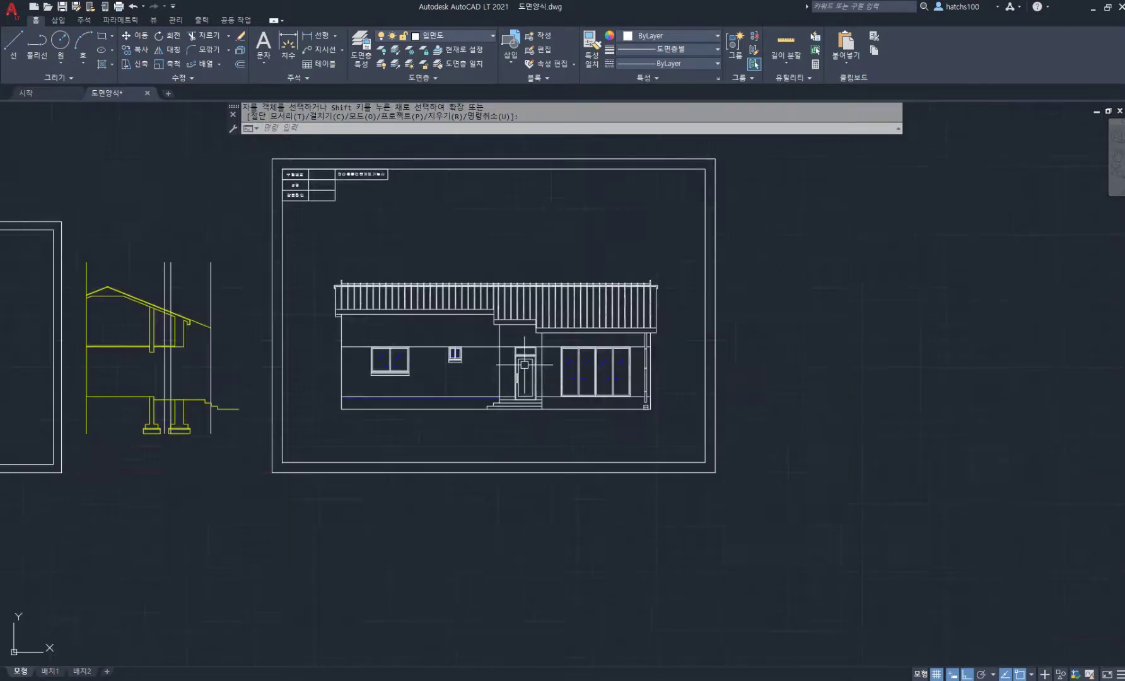
middle_click_drag(229, 353, 646, 357)
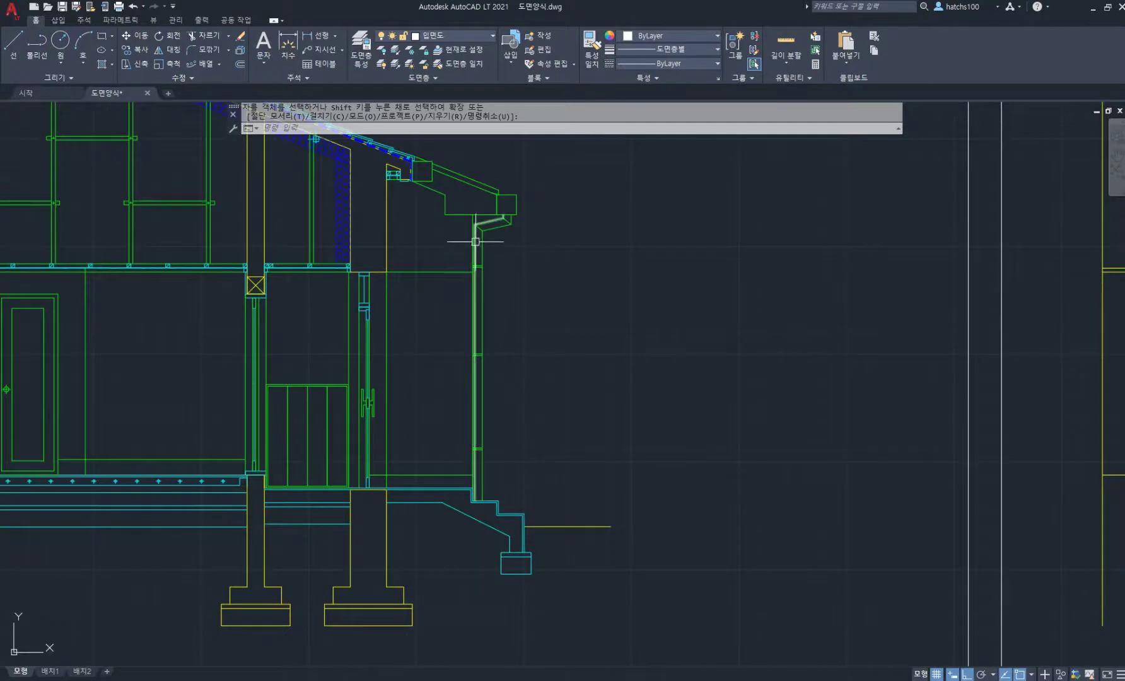
scroll(381, 240, "down", 8)
middle_click_drag(740, 263, 632, 344)
scroll(663, 325, "up", 4)
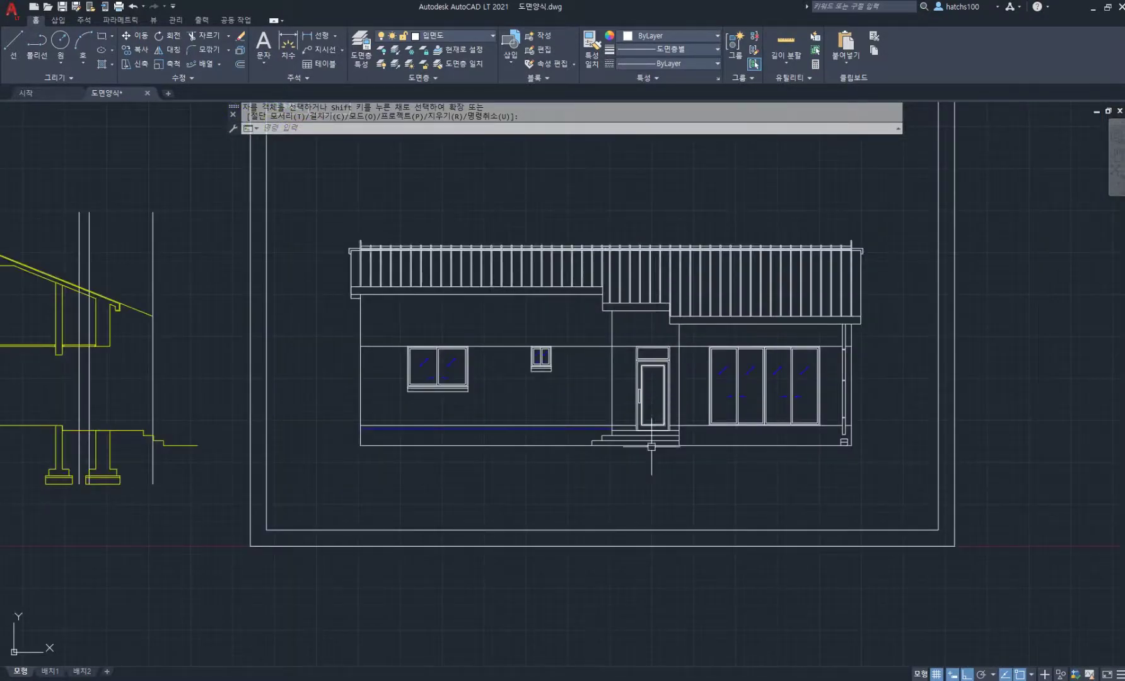
Copy the downspout with its brackets to the wall beside the entrance door and to the house's left wall edge.
type("o")
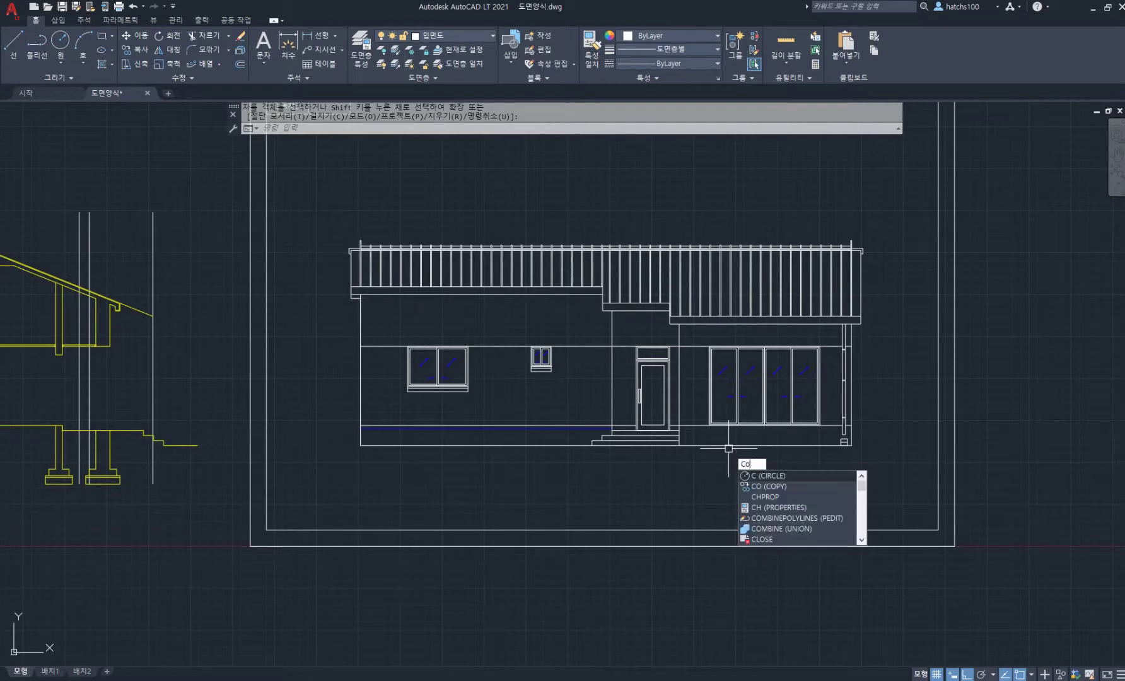
key("Return")
scroll(861, 398, "up", 7)
left_click(866, 222)
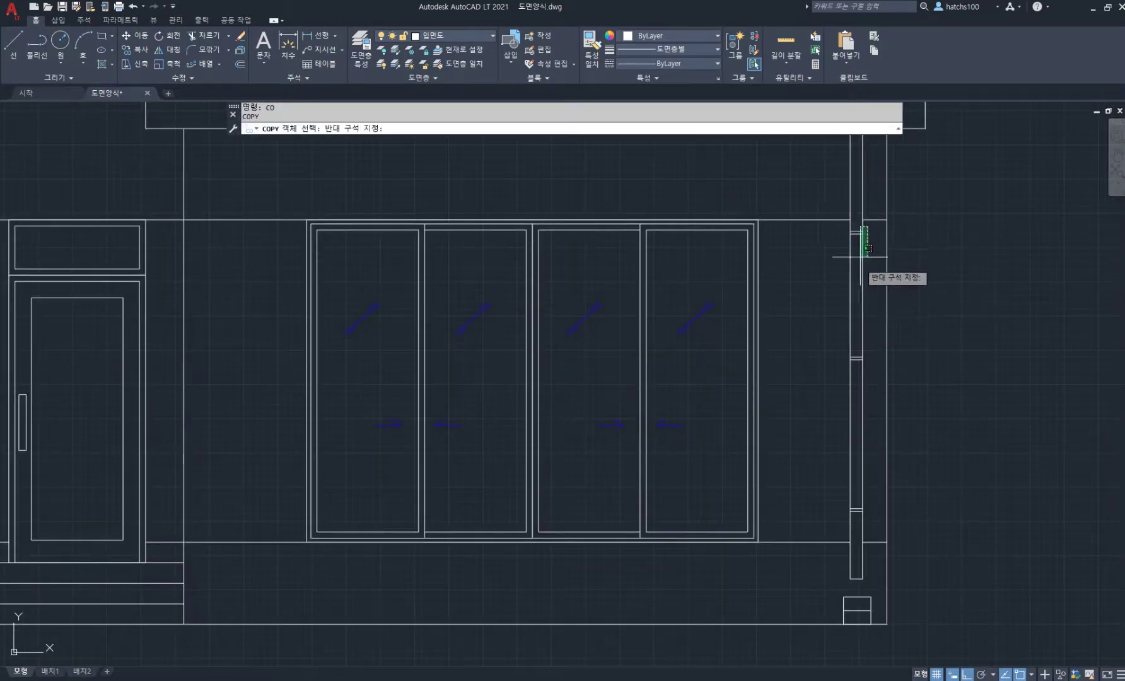
left_click(831, 536)
left_click(836, 555)
left_click(876, 583)
scroll(877, 583, "down", 5)
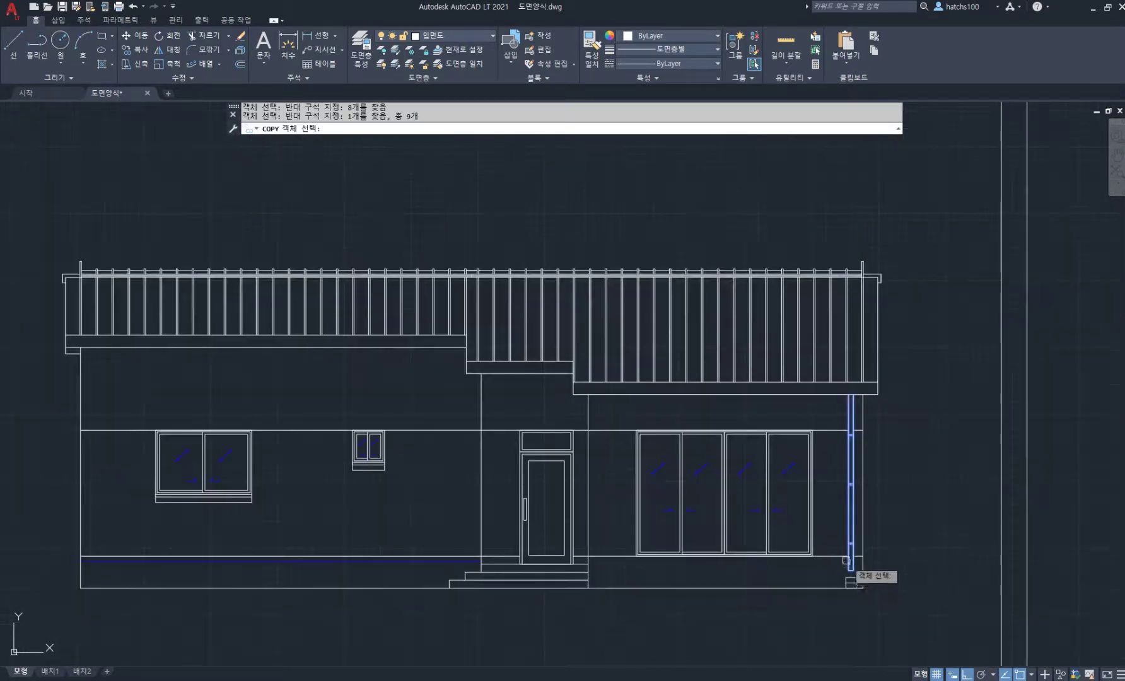
key("Return")
left_click(859, 565)
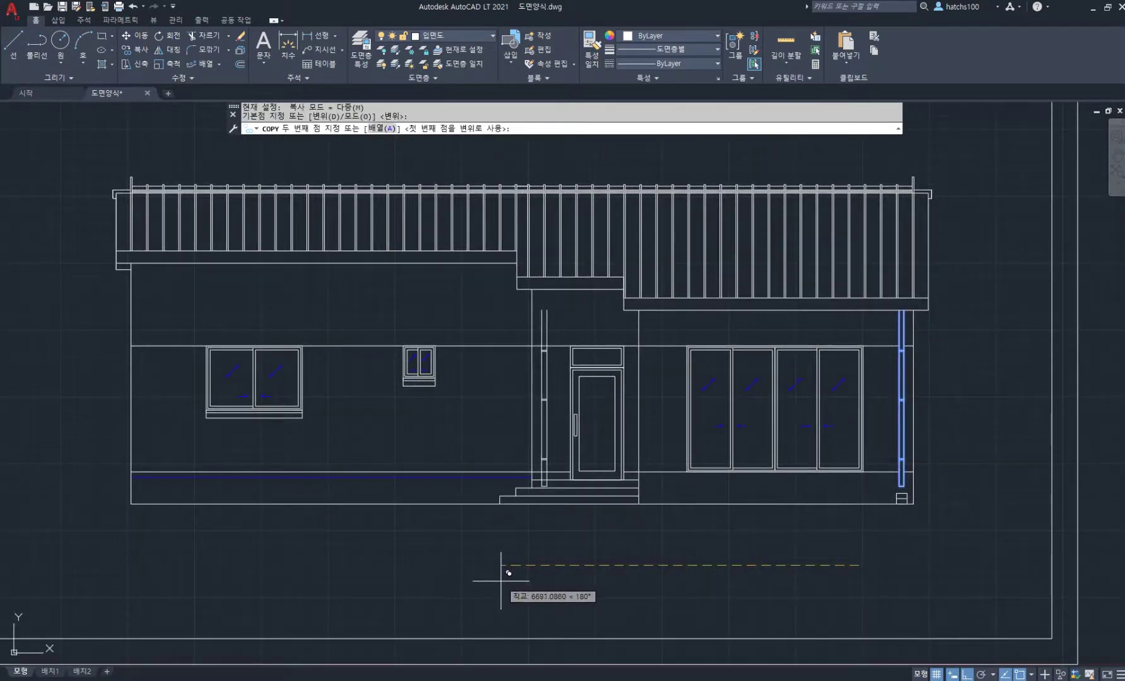
left_click(507, 571)
middle_click_drag(384, 559, 593, 571)
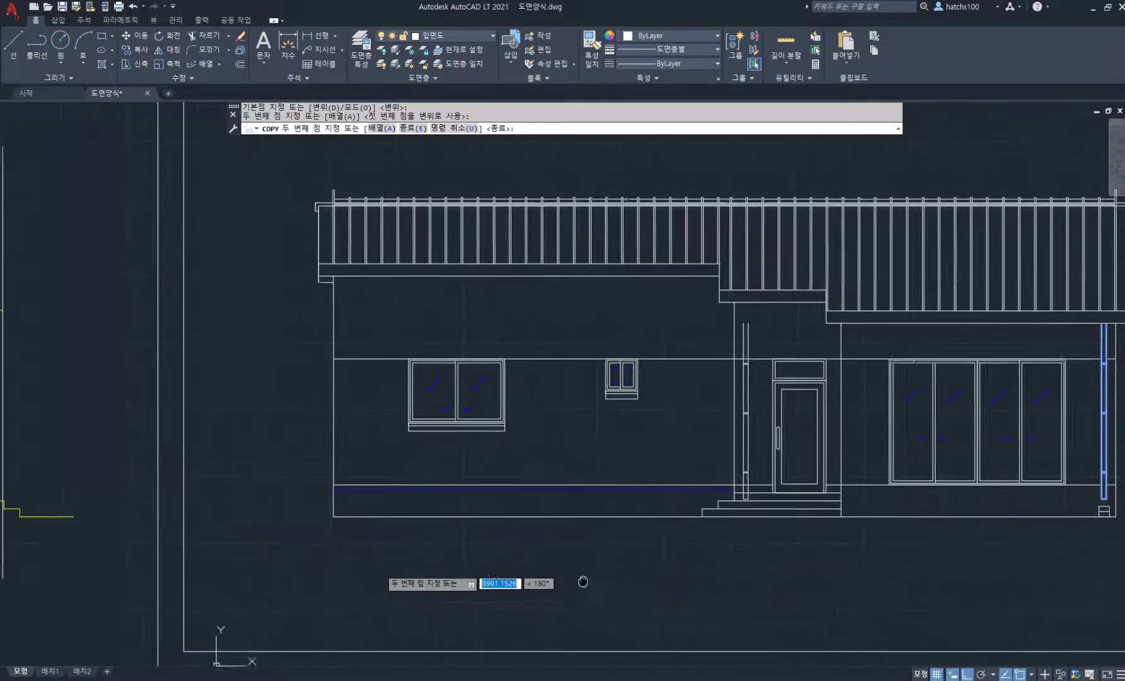
left_click(325, 576)
key("Return")
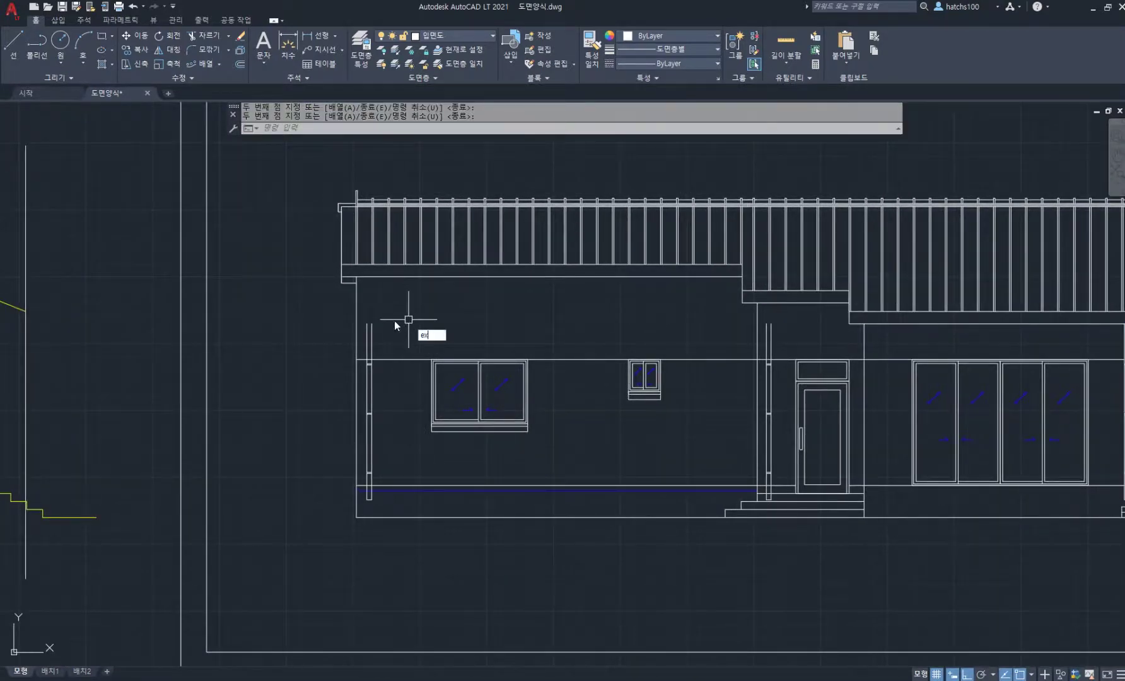
Extend both vertical lines of the left downspout up to the eaves band.
key("Return")
left_click(392, 331)
left_click(364, 323)
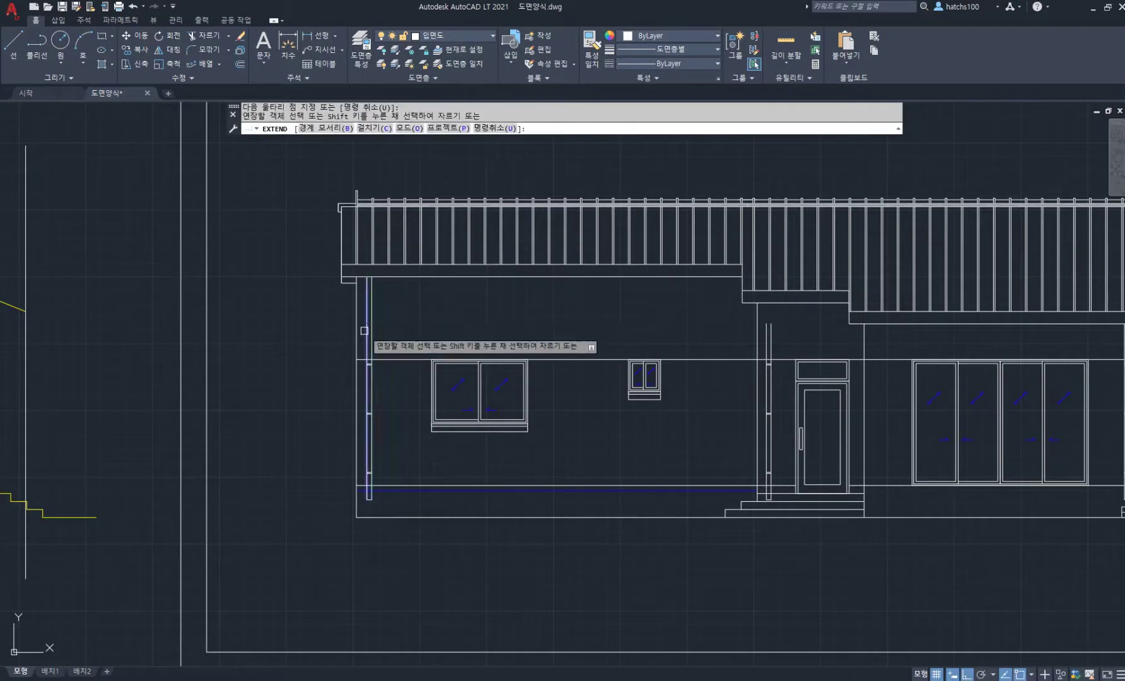
key("Return")
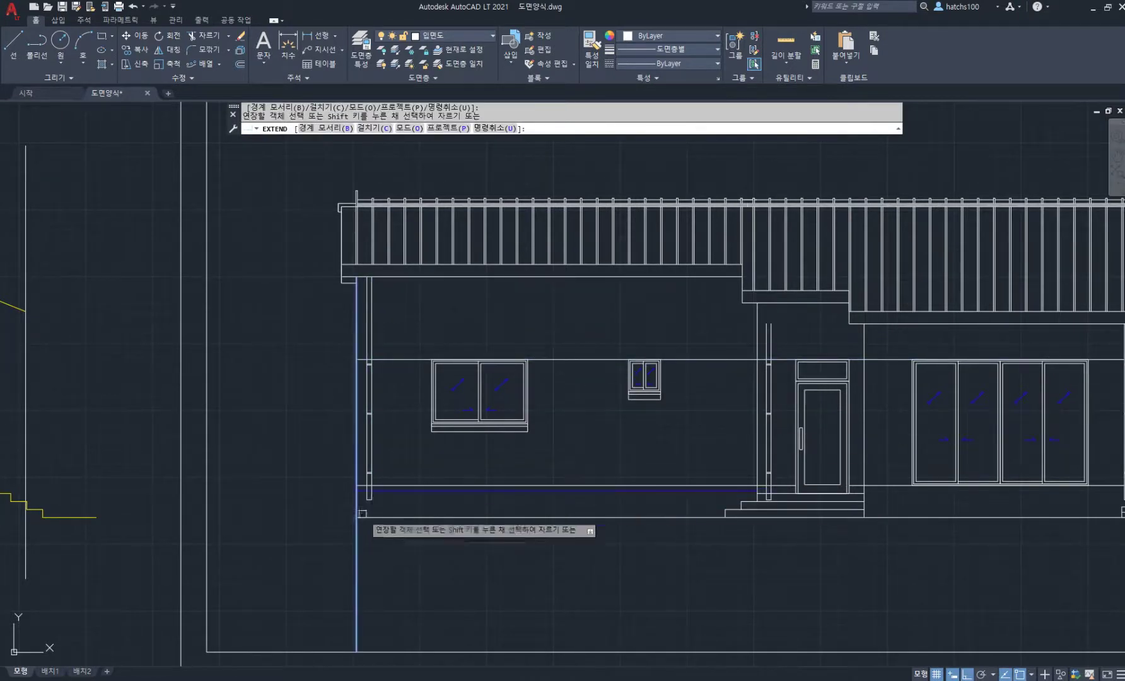
Trim the base wall lines and the window-head line where they cross the left downspout.
scroll(362, 514, "up", 3)
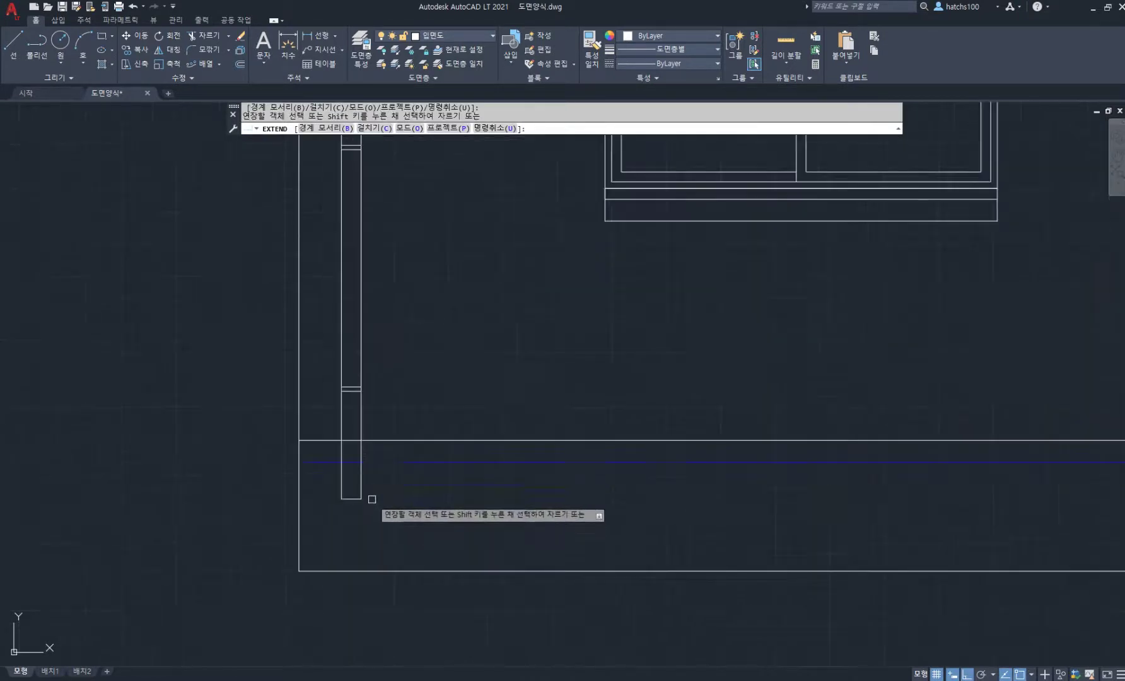
left_click(380, 452)
left_click(326, 452)
key("Return")
scroll(422, 467, "down", 3)
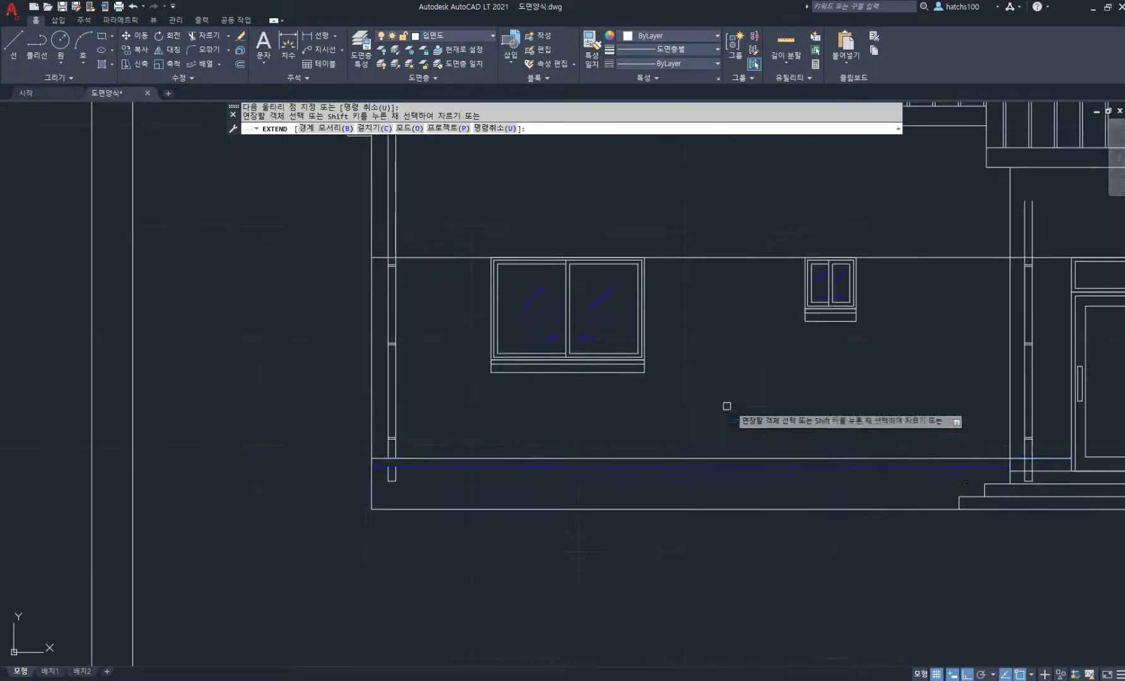
mouse_move(727, 406)
middle_mouse_down()
mouse_move(439, 437)
mouse_move(213, 344)
mouse_move(477, 336)
middle_mouse_up()
scroll(532, 296, "up", 3)
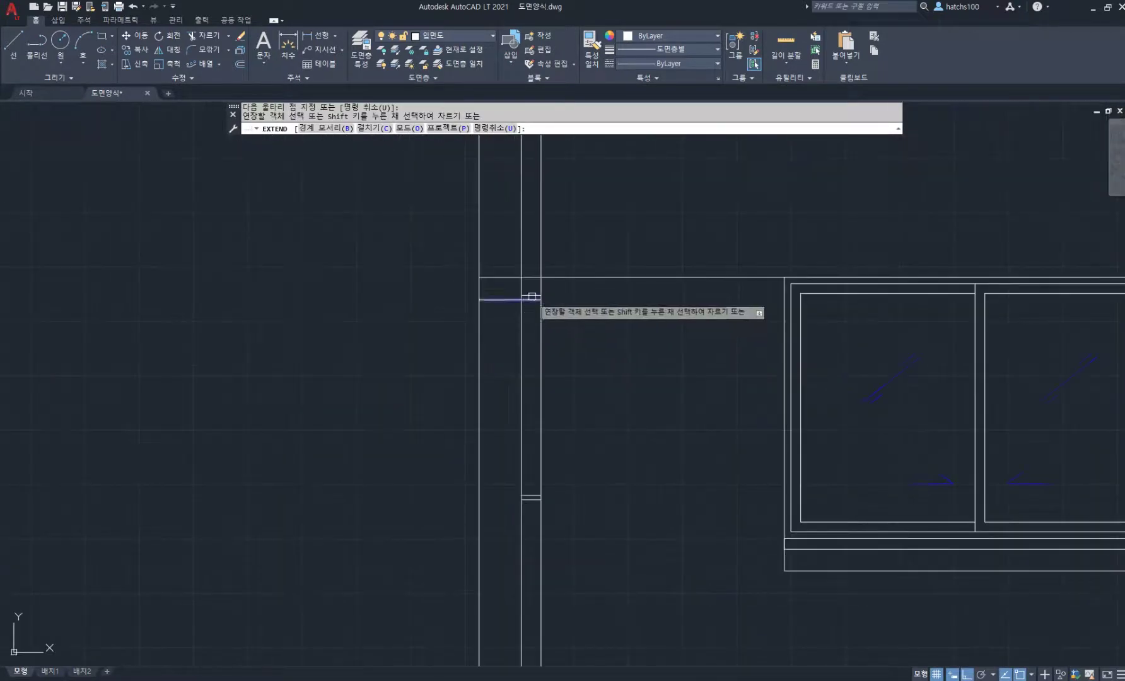
left_click(530, 276)
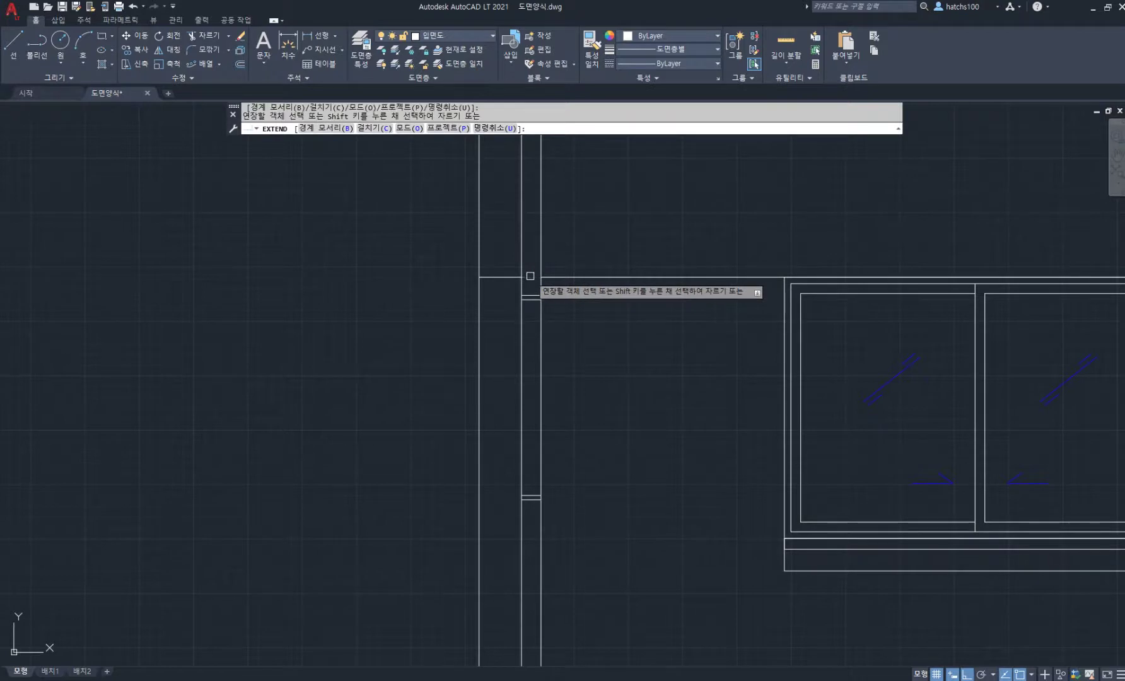
Extend both vertical lines of the entrance-side downspout up to the eaves band and trim the window-head line crossing it.
scroll(531, 276, "down", 3)
scroll(678, 397, "up", 1)
scroll(810, 337, "up", 2)
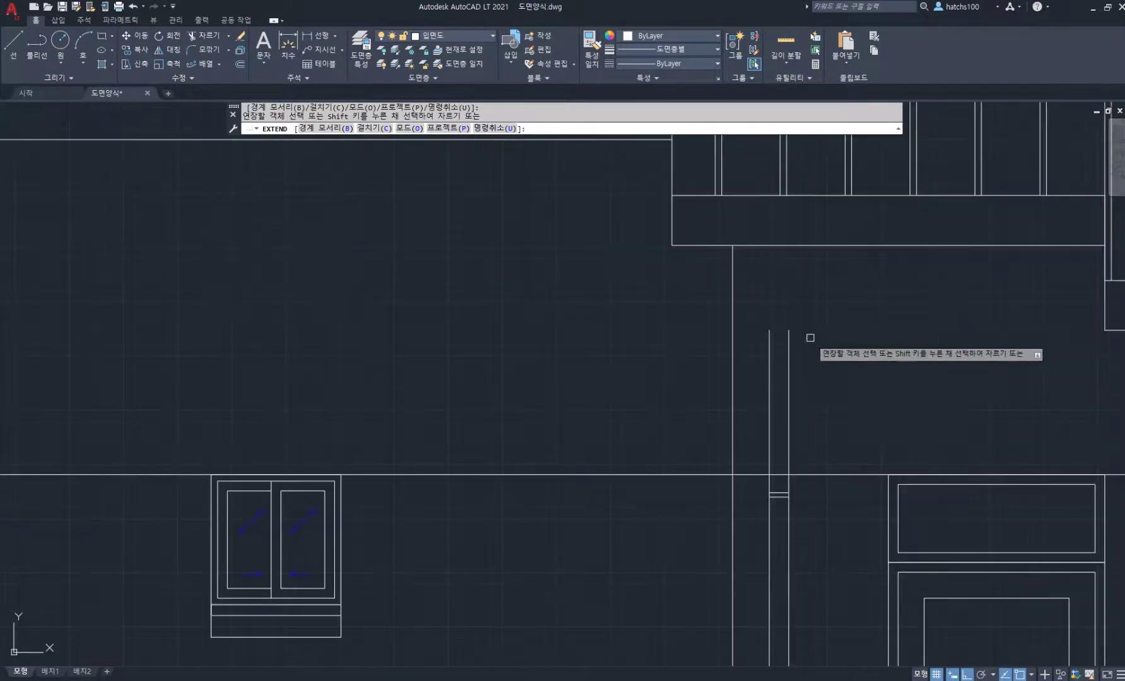
left_click(802, 340)
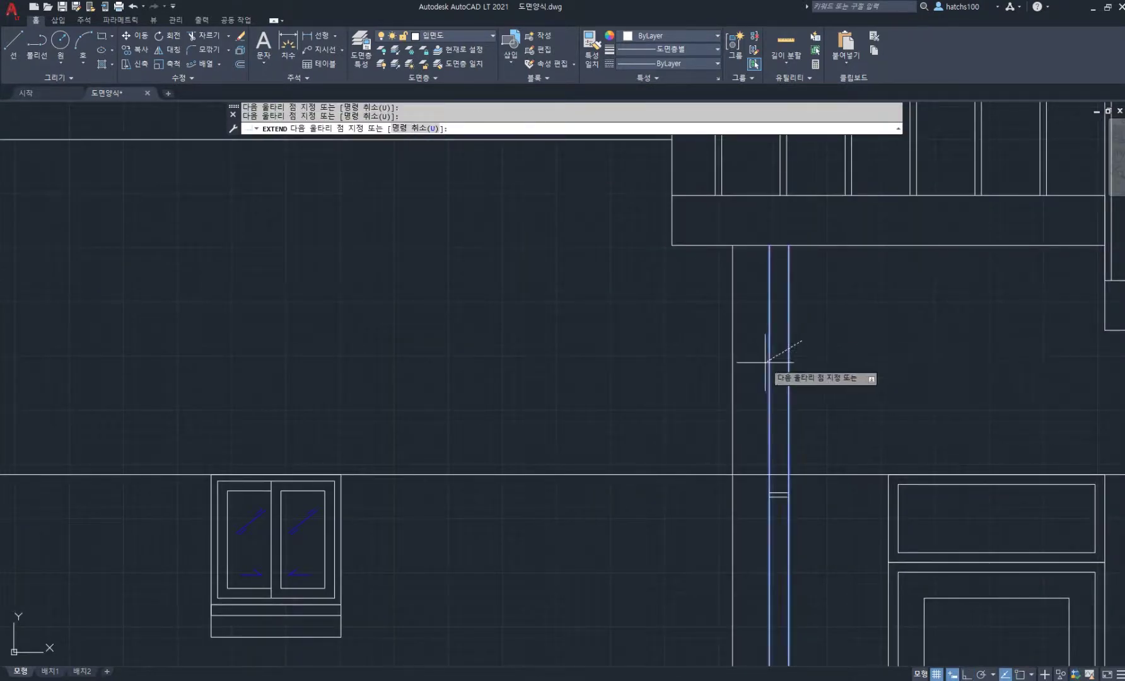
left_click(765, 362)
left_click(777, 474, "shift")
Trim the entrance-side downspout's lines below the porch floor line and delete its leftover bottom line.
scroll(821, 492, "down", 4)
mouse_move(823, 539)
middle_mouse_down()
mouse_move(783, 466)
mouse_move(718, 437)
middle_mouse_up()
scroll(684, 342, "up", 6)
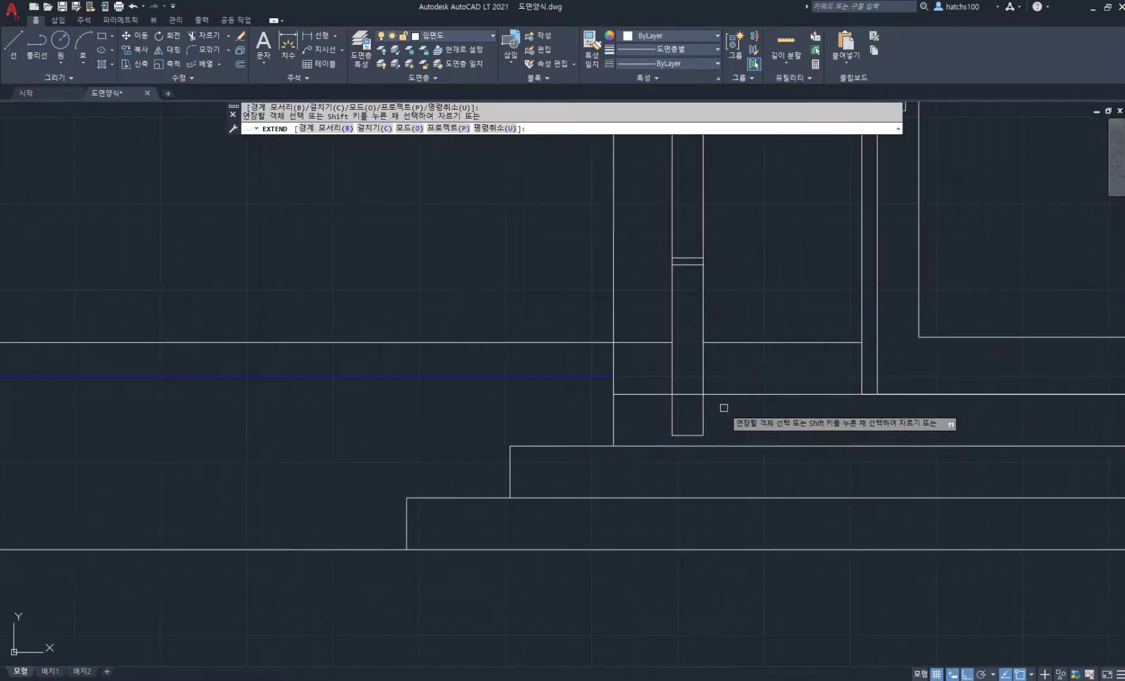
left_click(648, 409, "shift")
left_click(748, 411, "shift")
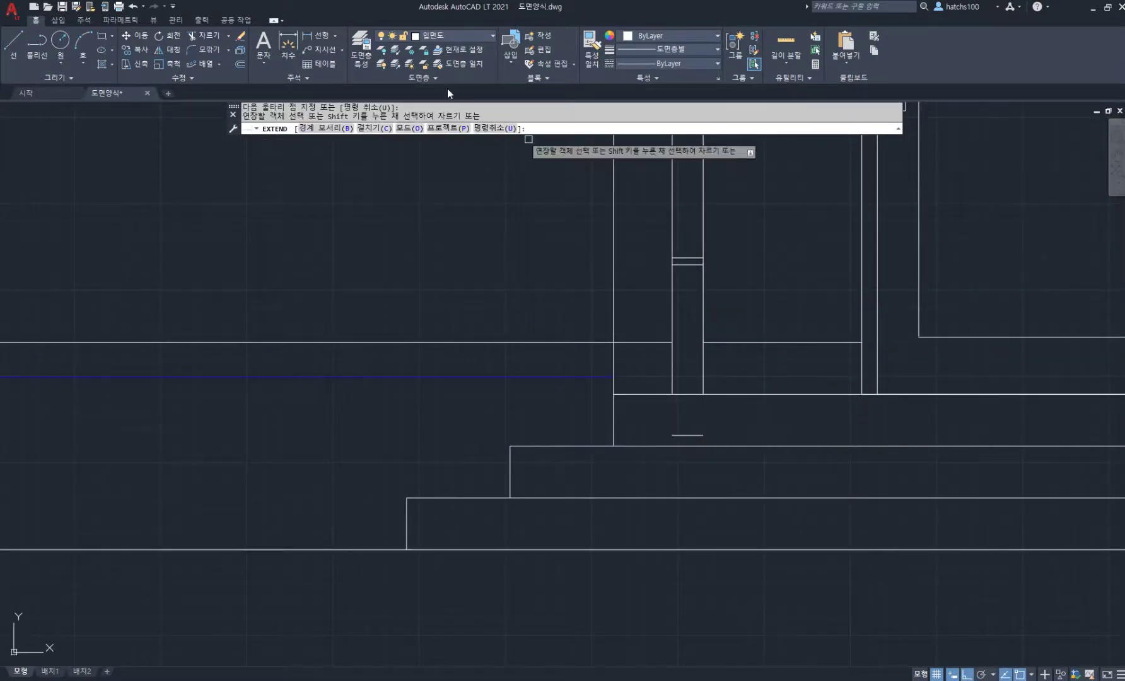
key("Return")
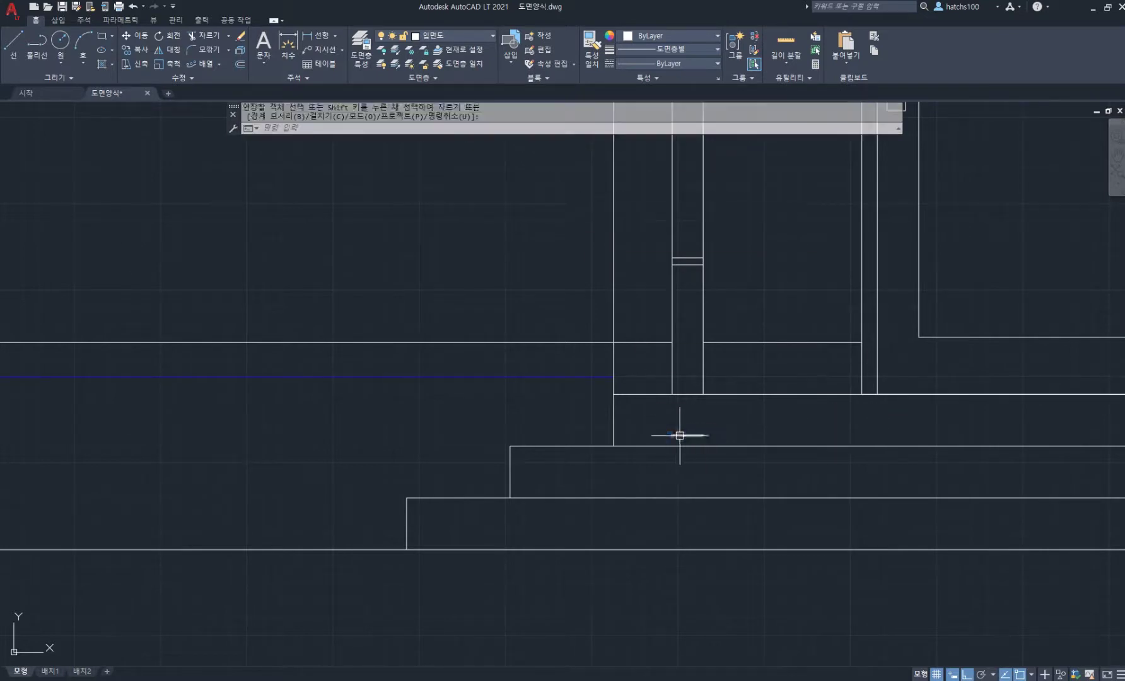
left_click(680, 435)
key("Delete")
Delete the leftover downspout piece below the base line at the house's left corner.
scroll(711, 421, "down", 6)
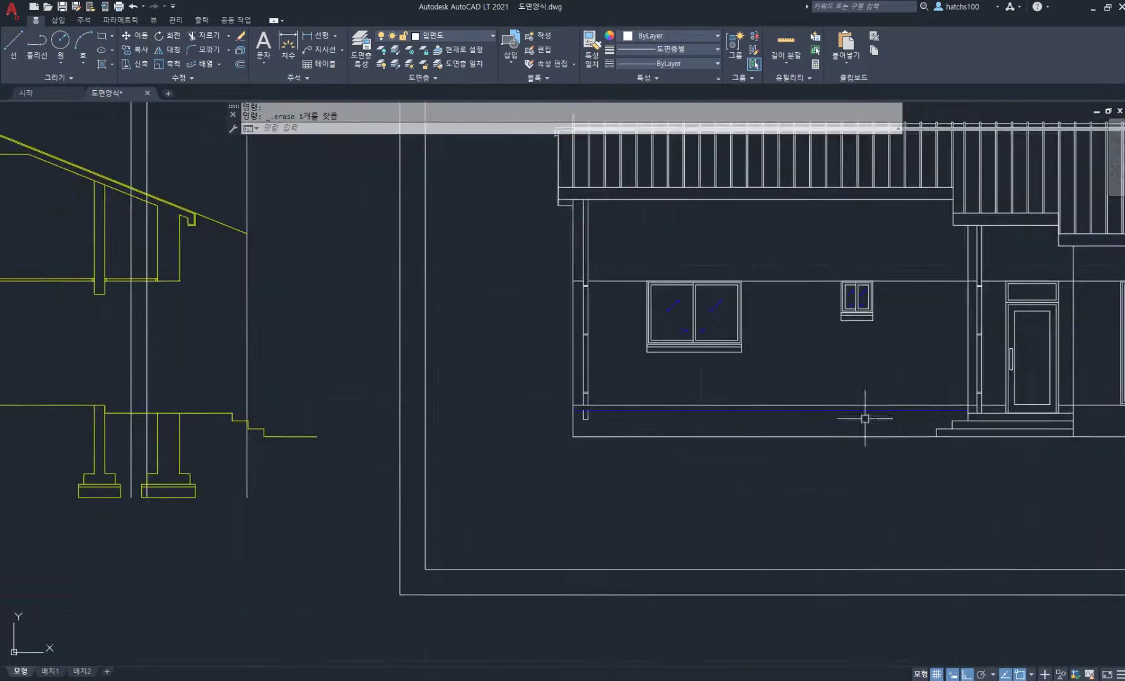
scroll(577, 427, "up", 8)
left_click(848, 383)
left_click(714, 322)
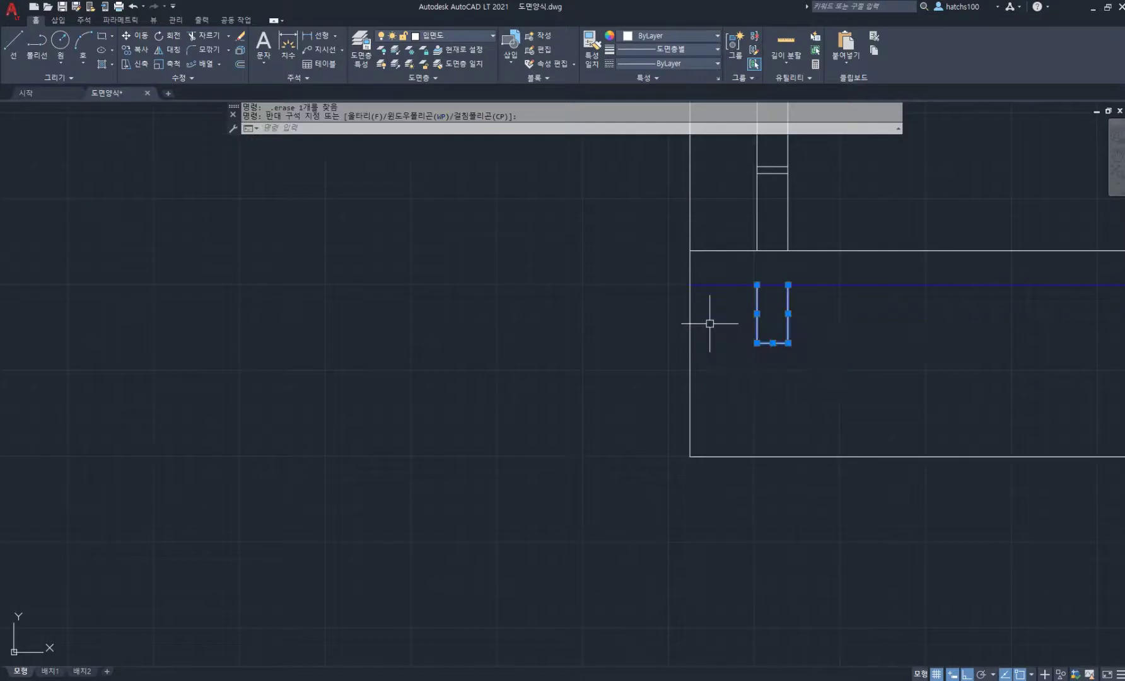
key("Delete")
Copy the left downspout's uppermost bracket about 1055 mm straight up, between the window-head line and the eaves.
scroll(673, 329, "down", 5)
scroll(764, 313, "up", 3)
middle_click_drag(814, 301, 570, 375)
scroll(444, 318, "up", 4)
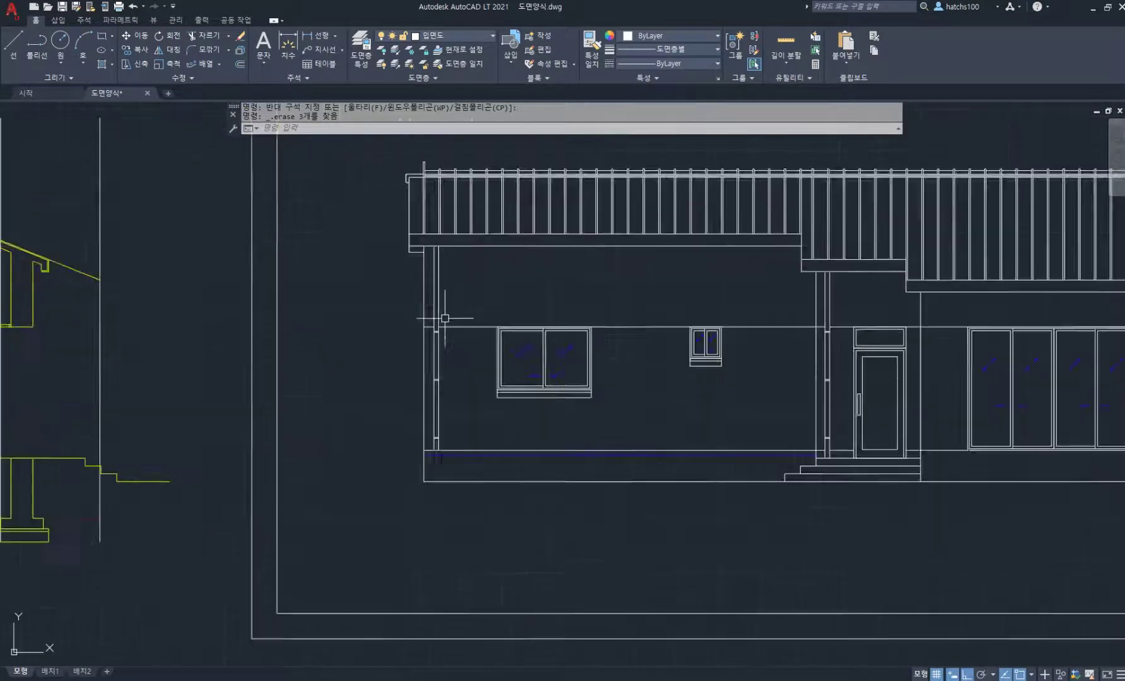
type("c")
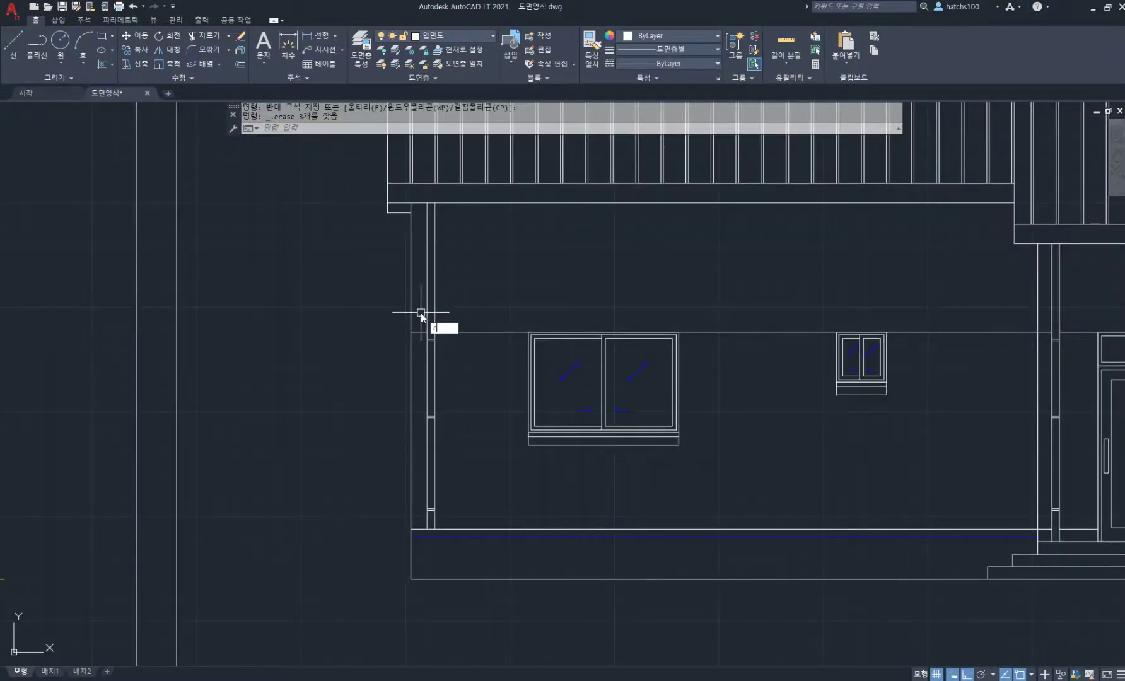
type("o")
key("space")
left_click(422, 313)
left_click(481, 374)
key("space")
left_click(314, 369)
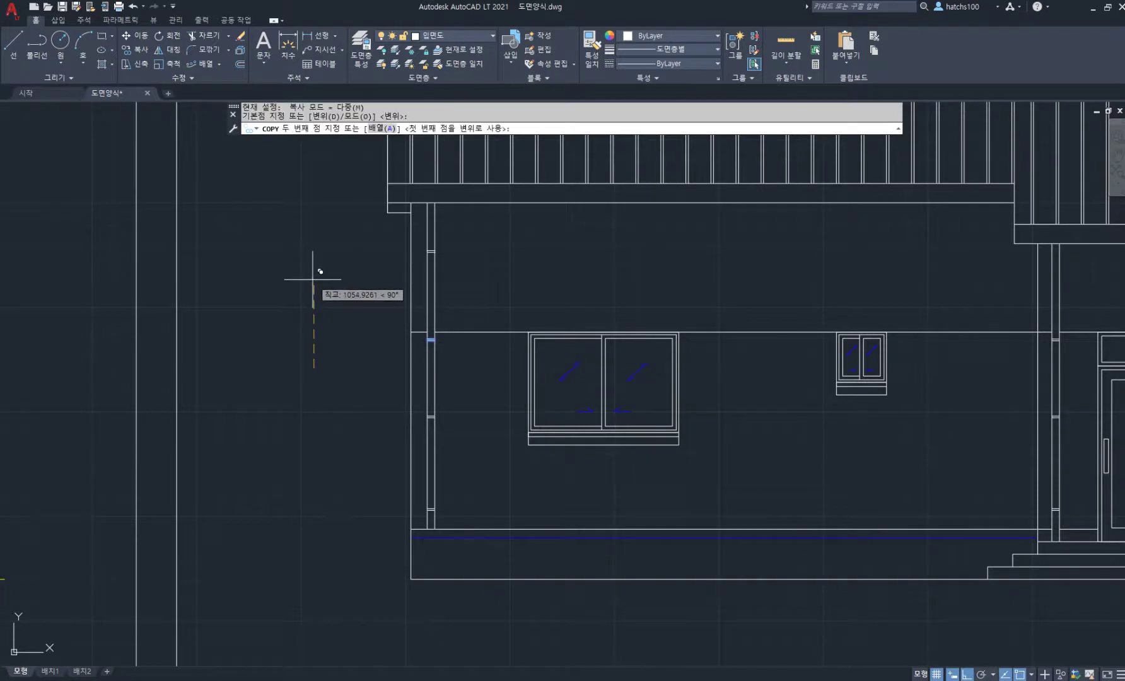
left_click(313, 279)
key("space")
Switch to the floor plan PDF in Acrobat Reader, examine the highlighted chimney shaft position, and return to the AutoCAD elevation.
scroll(545, 328, "down", 4)
middle_click_drag(802, 359, 756, 356)
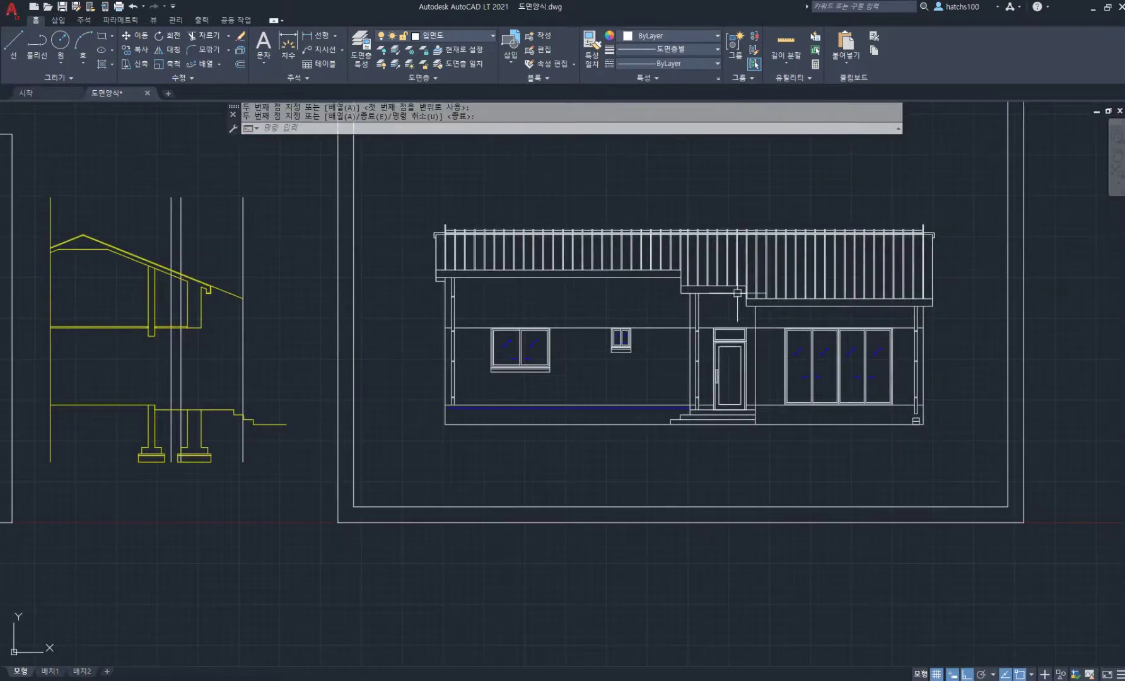
middle_click_drag(771, 259, 654, 318)
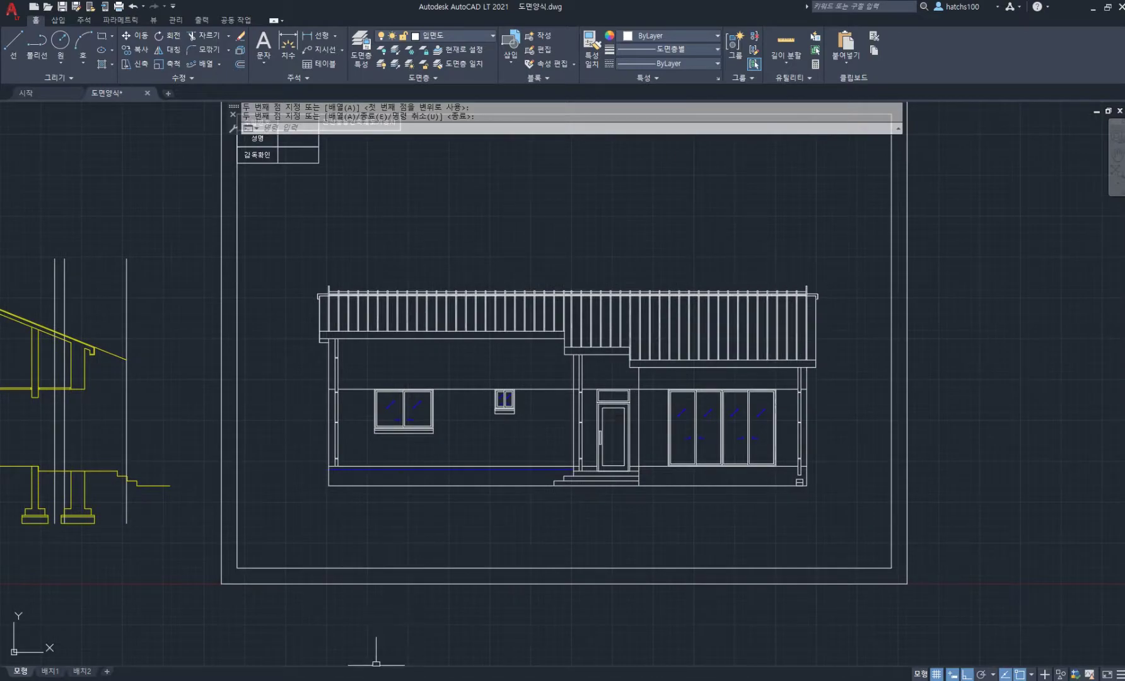
key("alt+Tab")
scroll(559, 373, "up", 5)
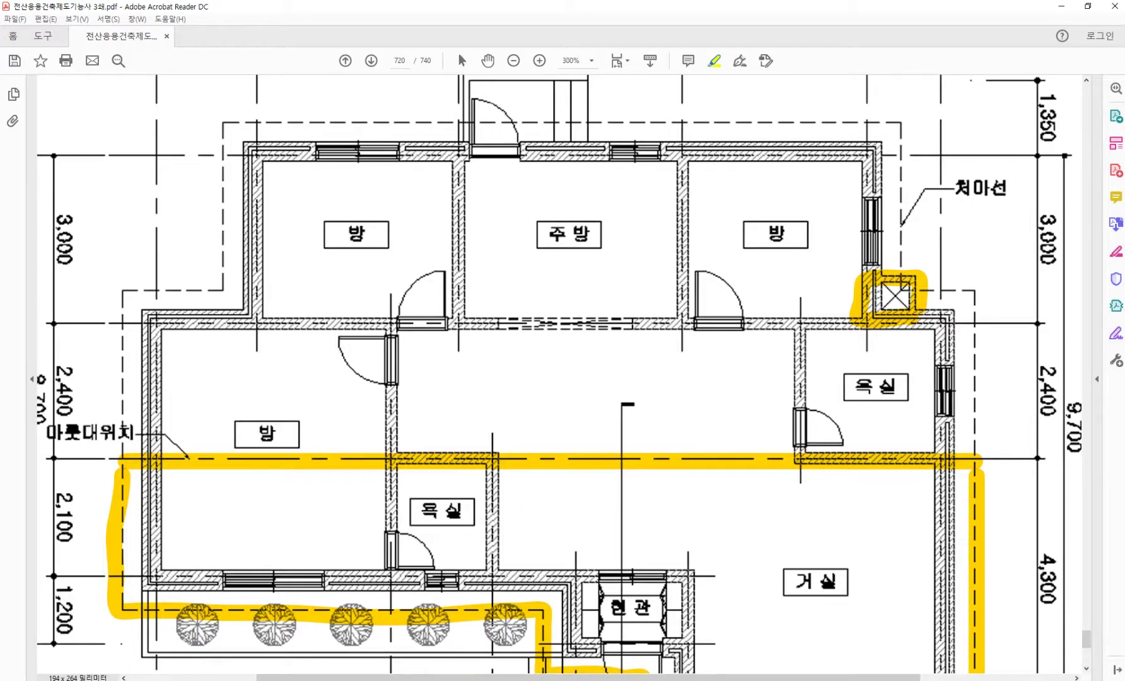
key("alt+Tab")
scroll(781, 268, "up", 5)
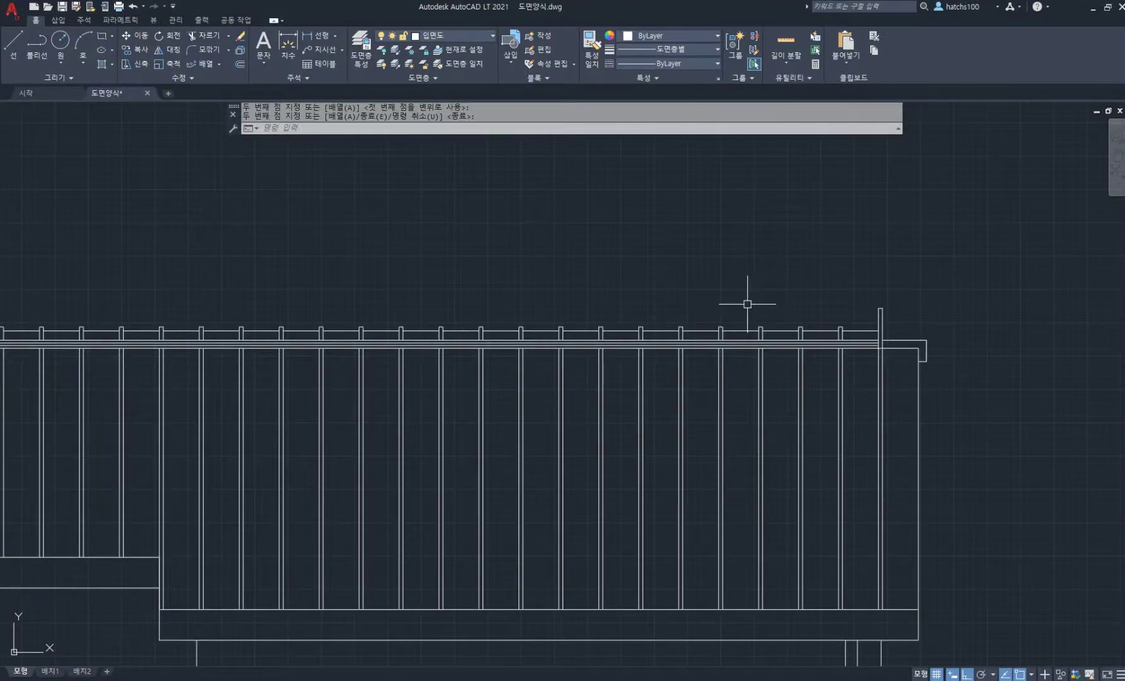
Draw a 600 mm wide three-sided chimney outline rising above the ridge near the roof's right end.
type("l")
key("Return")
left_click(720, 328)
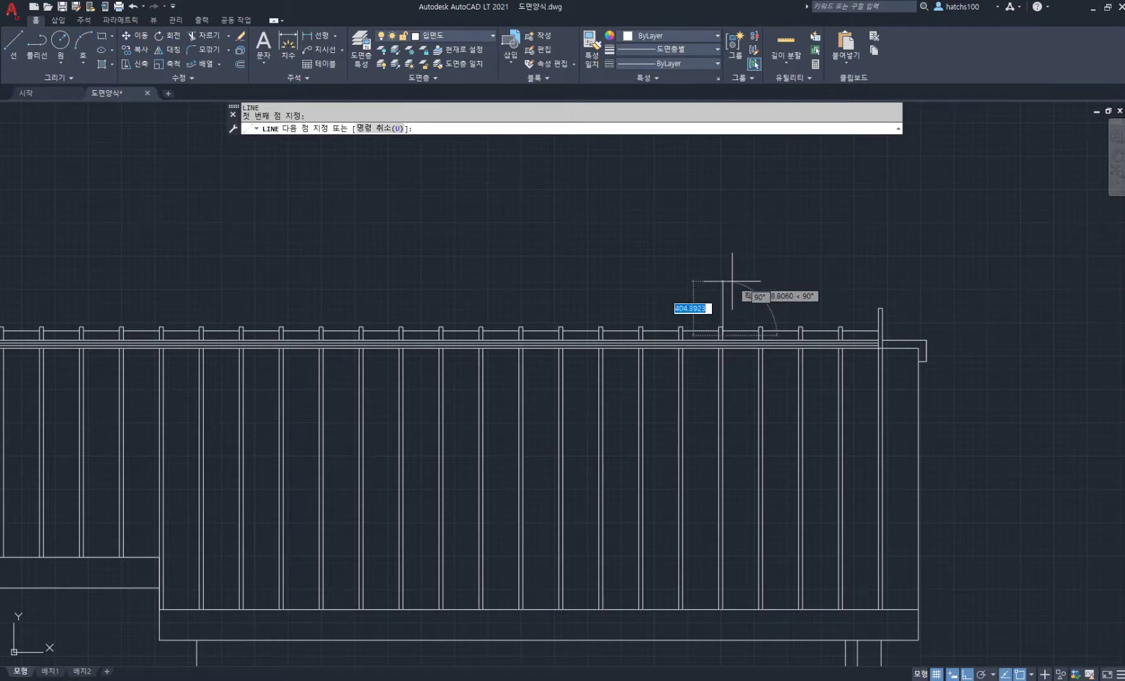
left_click(726, 298)
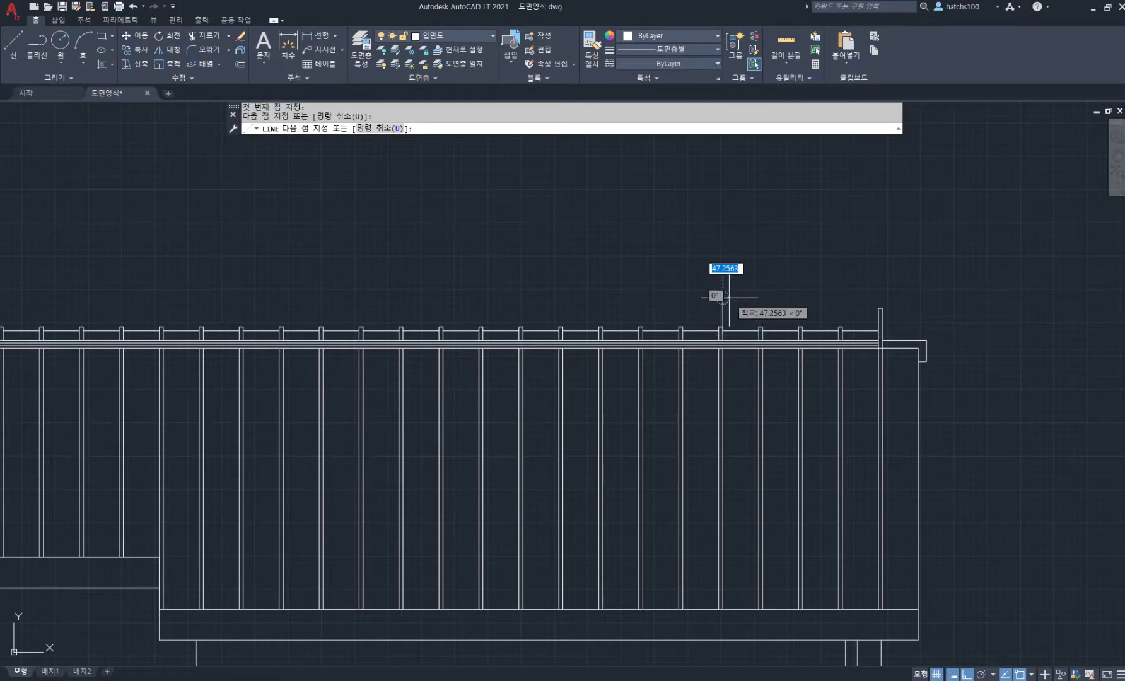
type("600")
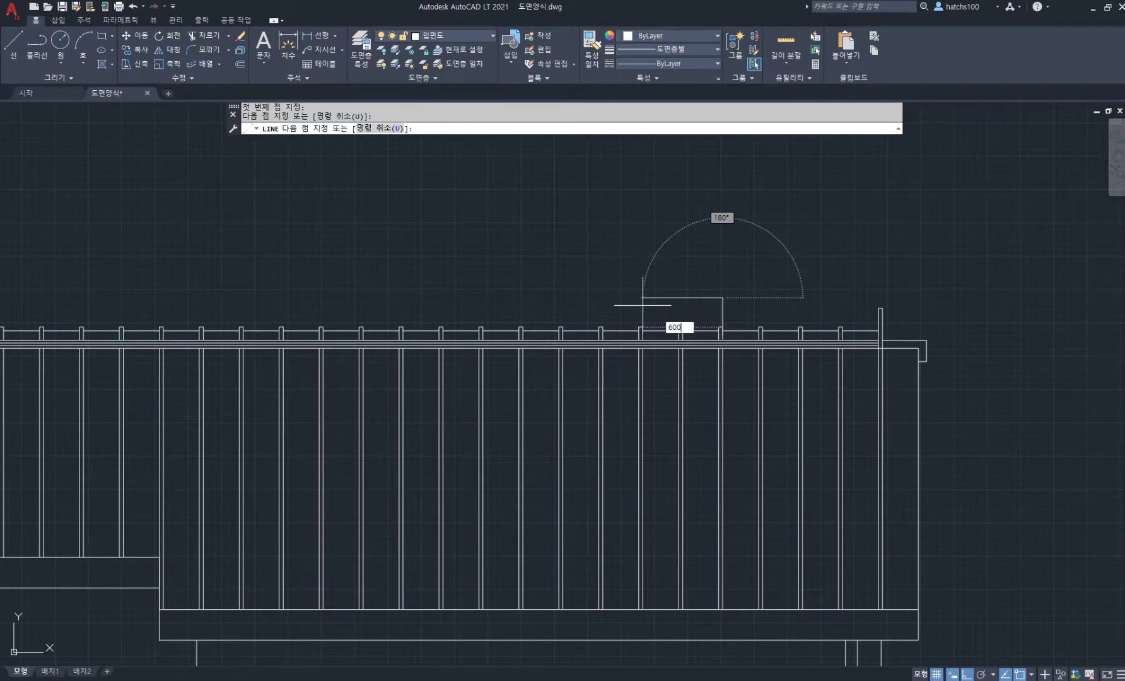
key("Return")
scroll(642, 331, "up", 5)
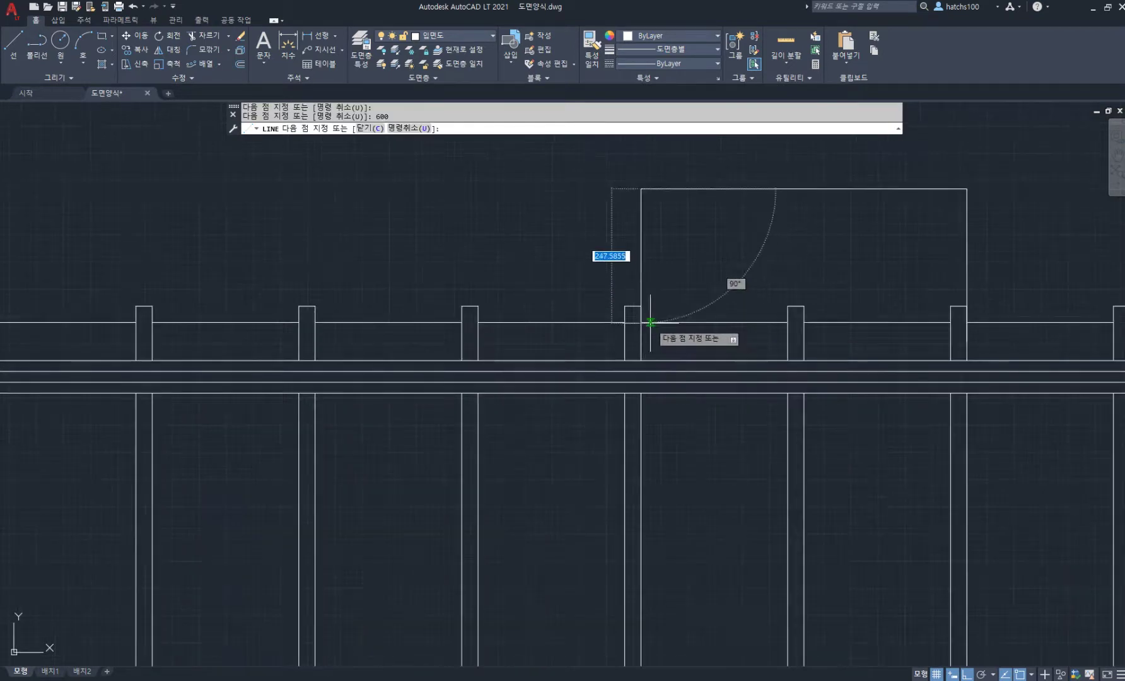
left_click(643, 326)
key("Return")
scroll(825, 233, "down", 4)
middle_click_drag(825, 233, 755, 308)
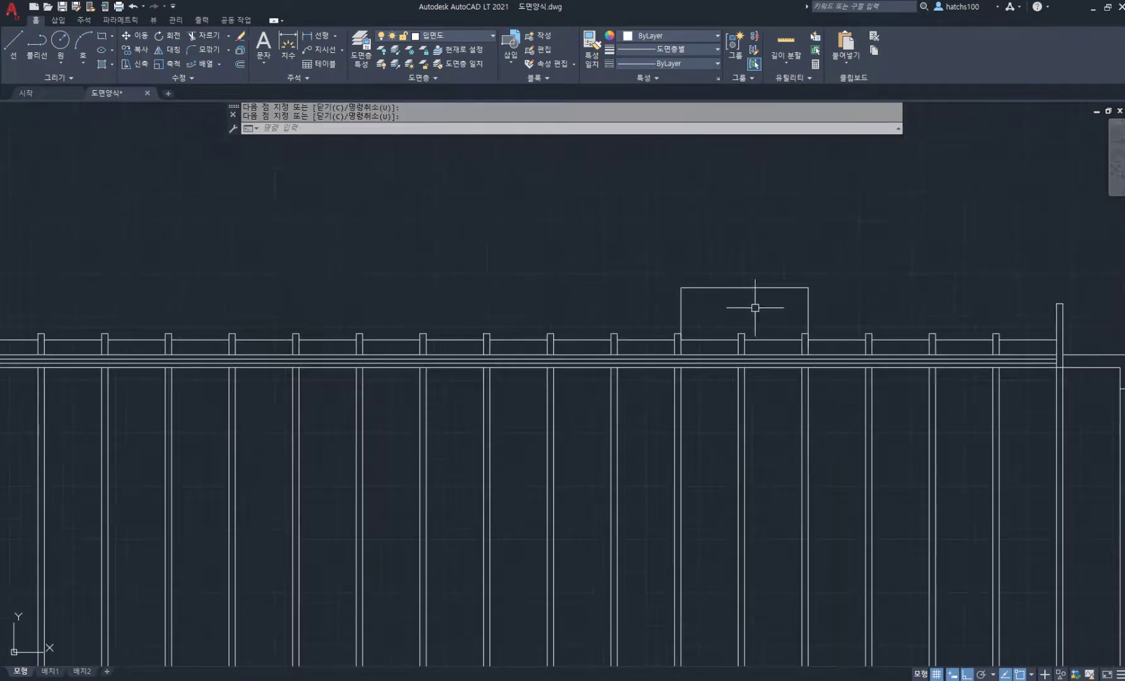
Draw a thin cap rectangle on top of the chimney, wider than its body, and a smaller opening rectangle beneath it.
type("rec")
key("Return")
left_click(681, 287)
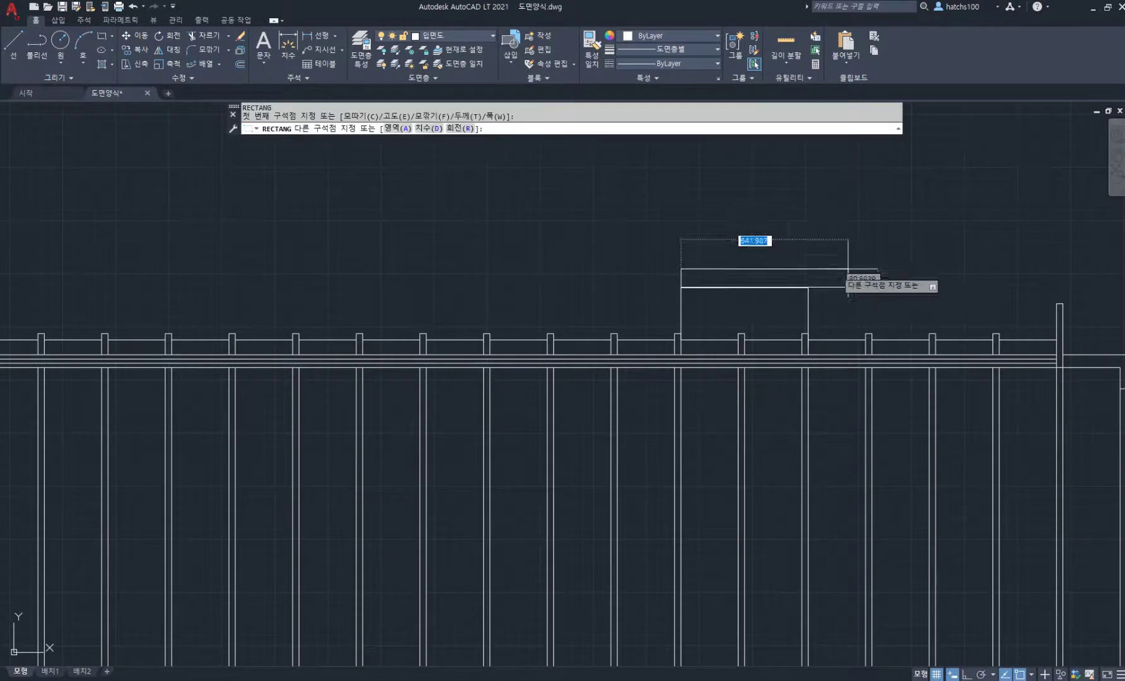
left_click(828, 277)
scroll(739, 292, "up", 2)
key("space")
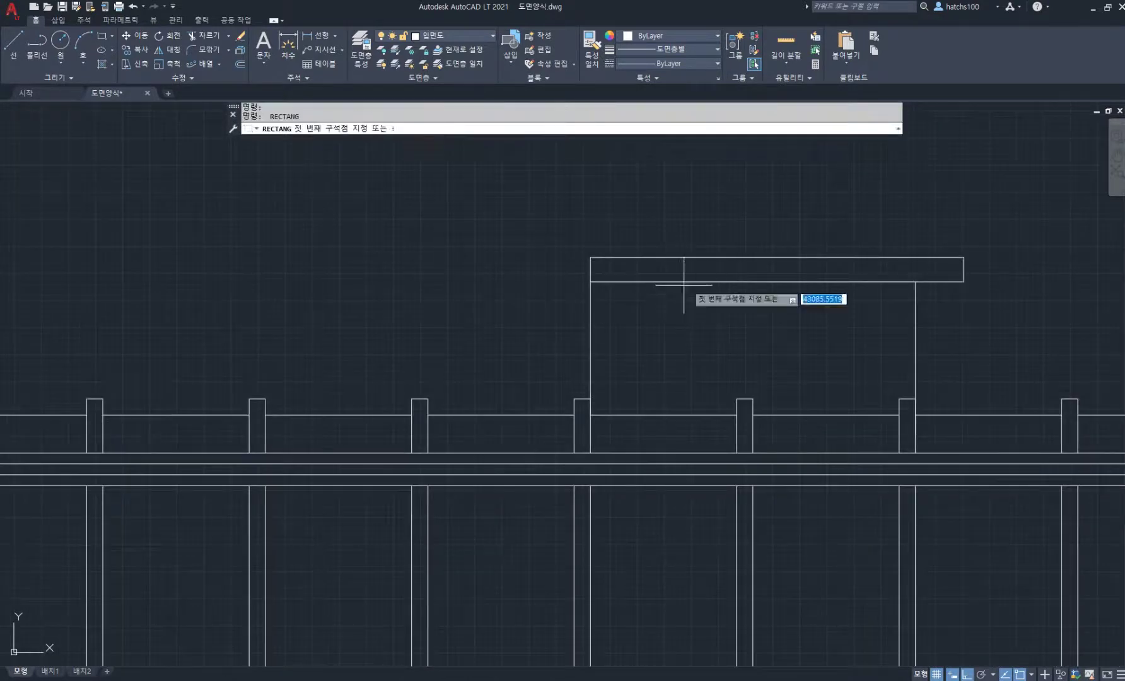
left_click(688, 282)
left_click(820, 339)
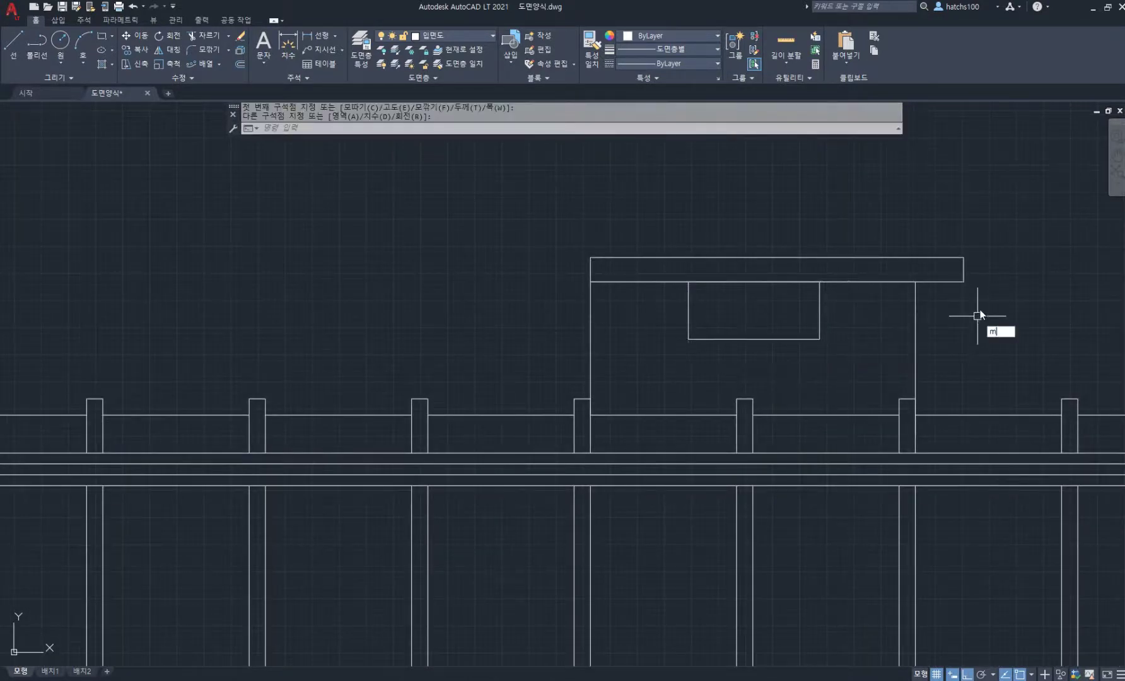
Move the chimney cap horizontally to the left so that it overhangs both sides of the chimney equally.
type("m")
key("Return")
left_click(964, 273)
key("Return")
left_click(933, 212)
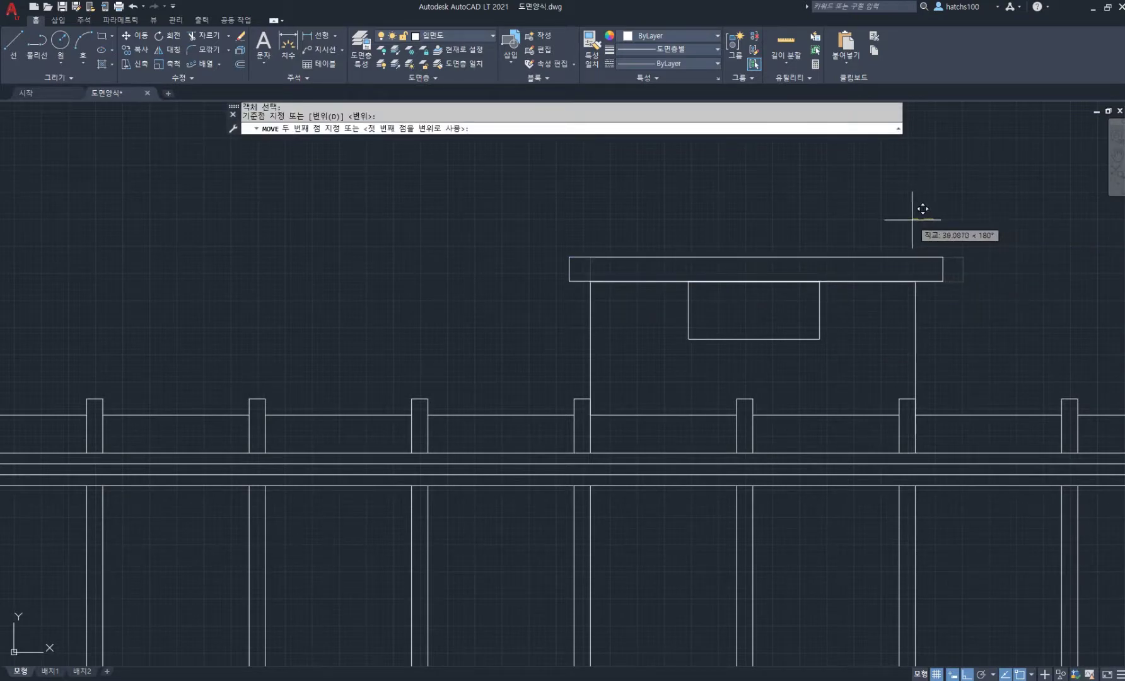
left_click(910, 221)
scroll(804, 322, "down", 3)
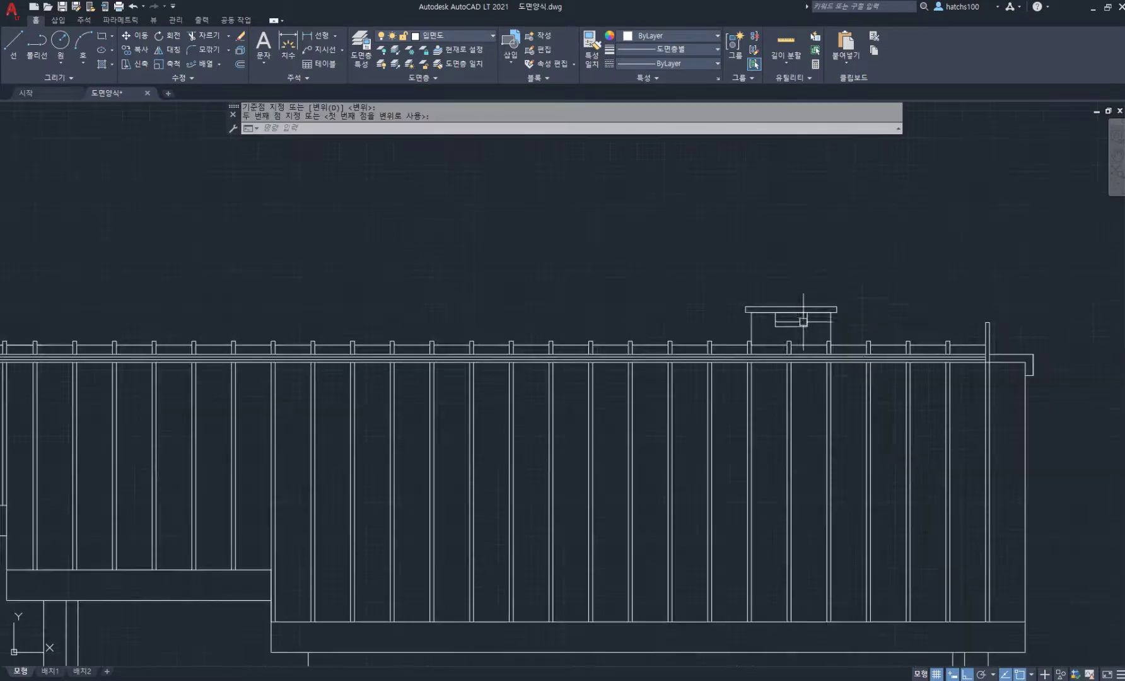
scroll(873, 381, "down", 2)
middle_click_drag(903, 439, 874, 316)
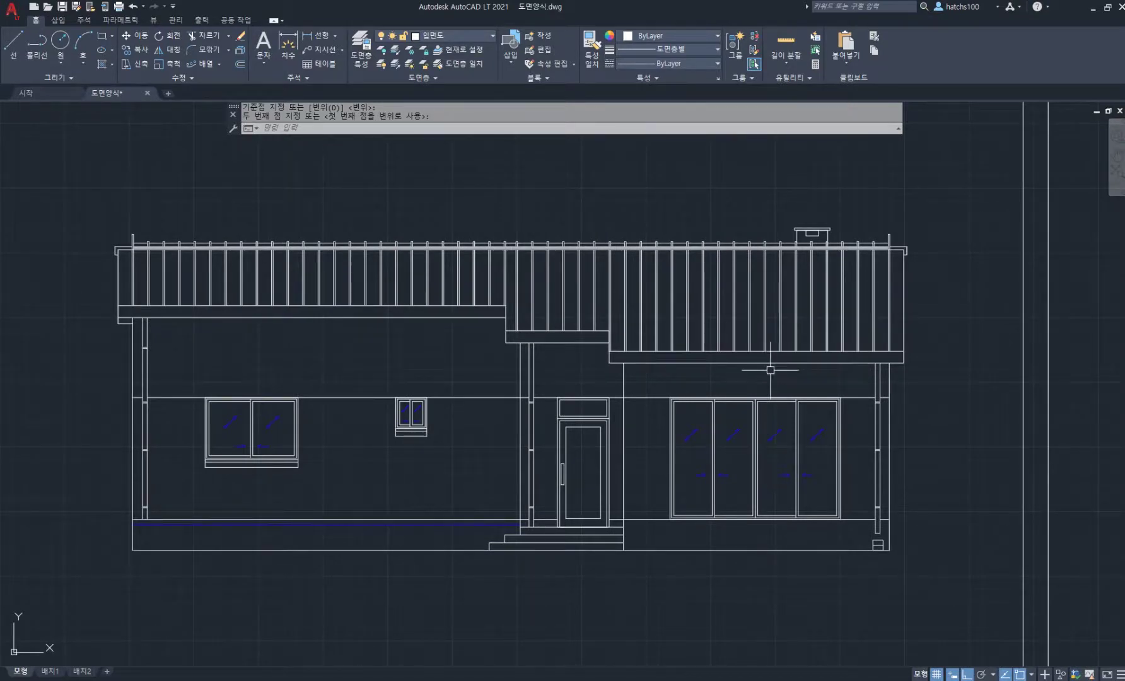
Turn on all layers and delete the red vertical centre lines running through the front elevation.
scroll(781, 379, "down", 4)
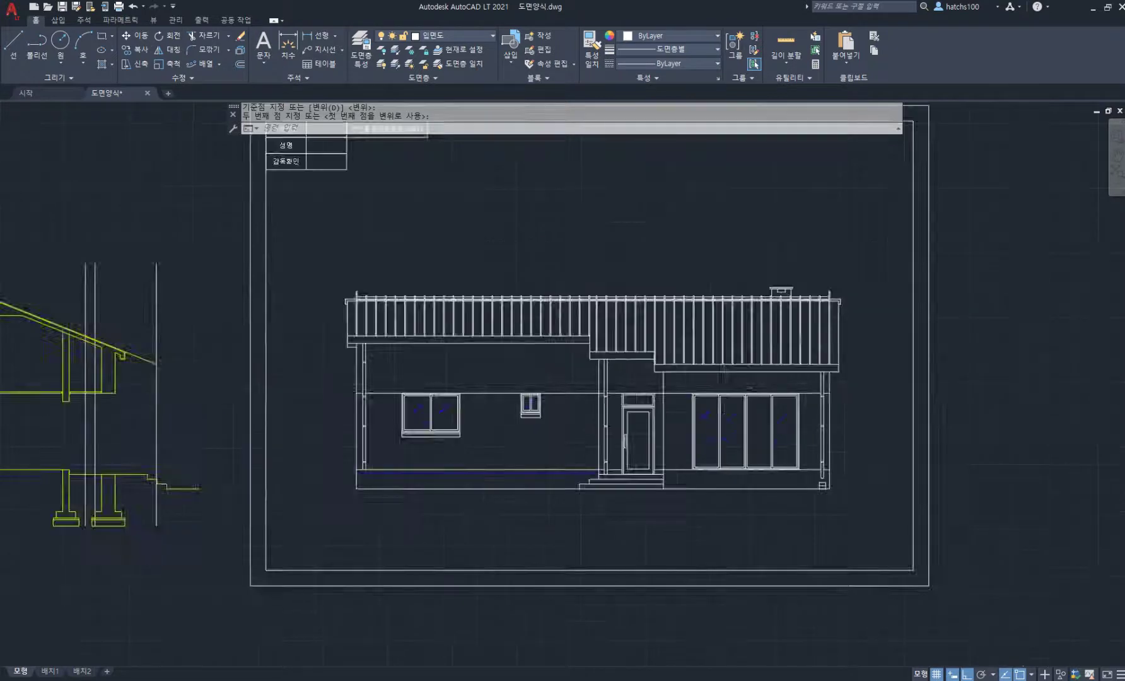
scroll(619, 389, "up", 2)
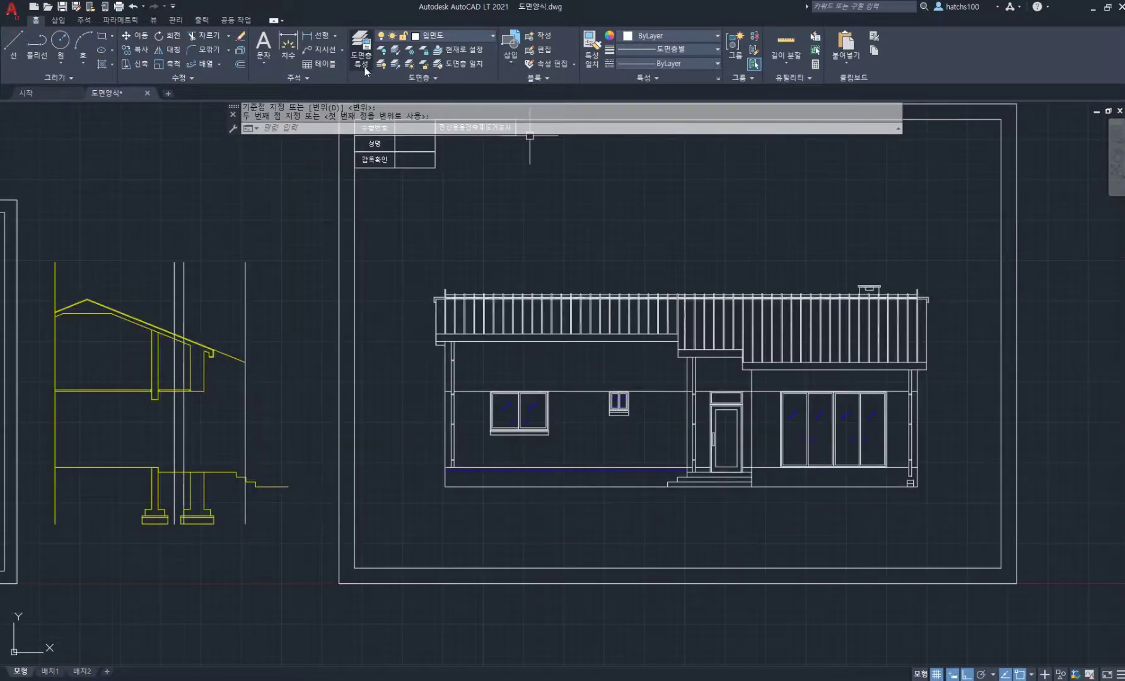
left_click(381, 64)
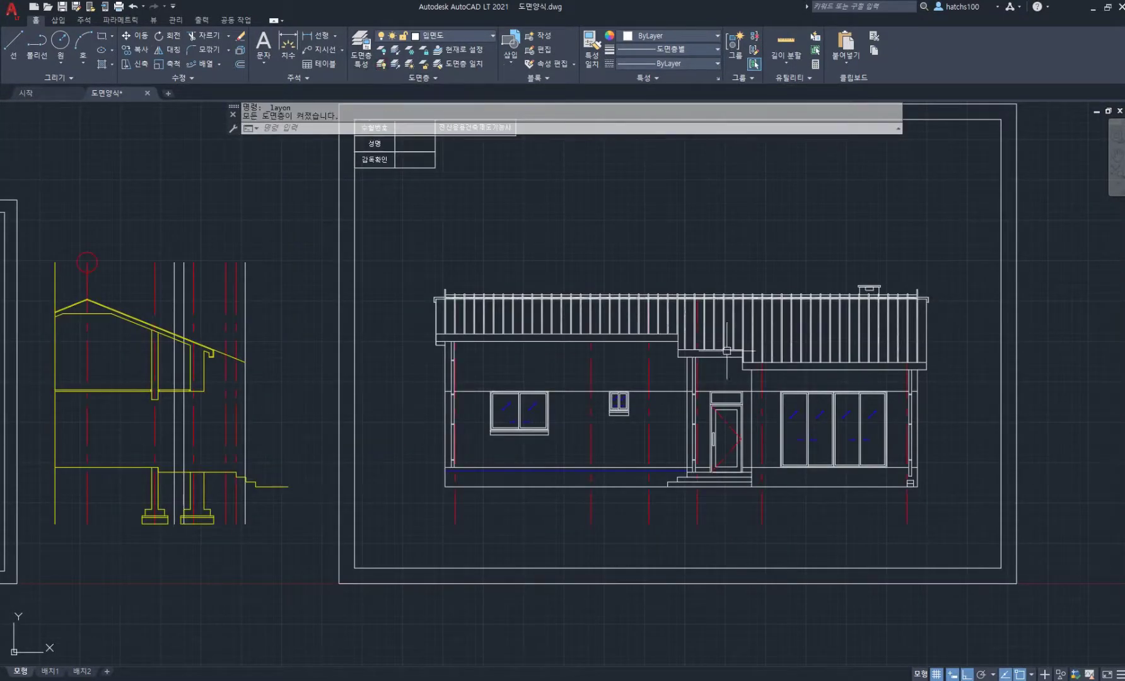
left_click(932, 509)
left_click(444, 516)
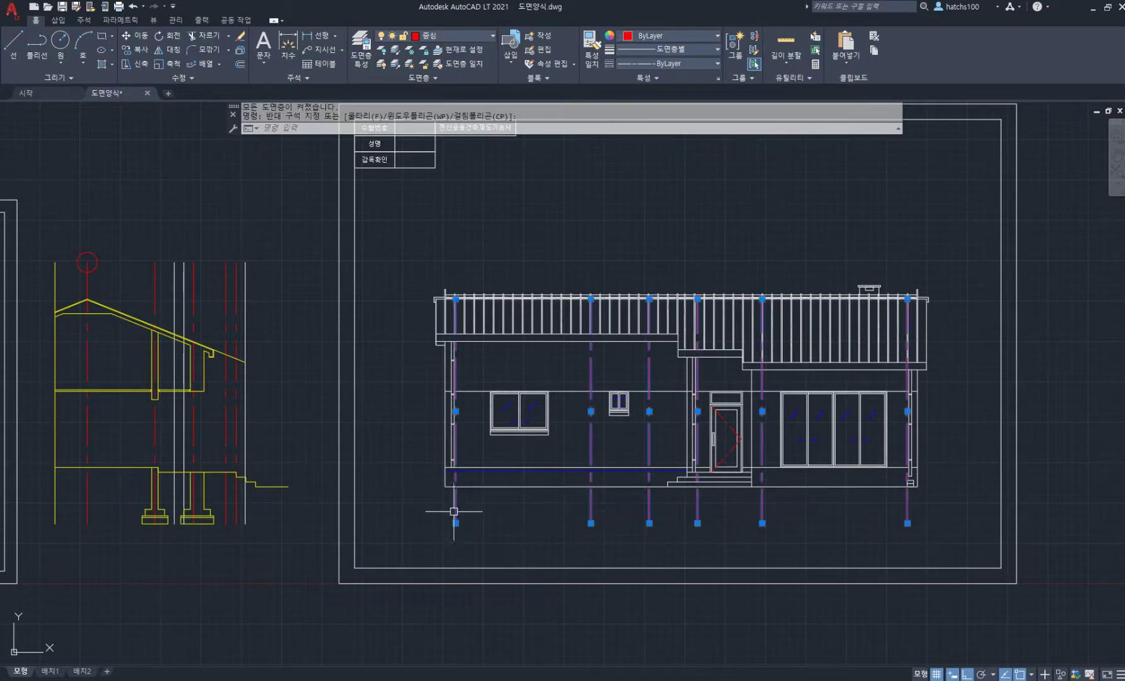
key("Delete")
Stretch the ground line outward beyond both ends of the house, close to the inner drawing border.
left_click(464, 487)
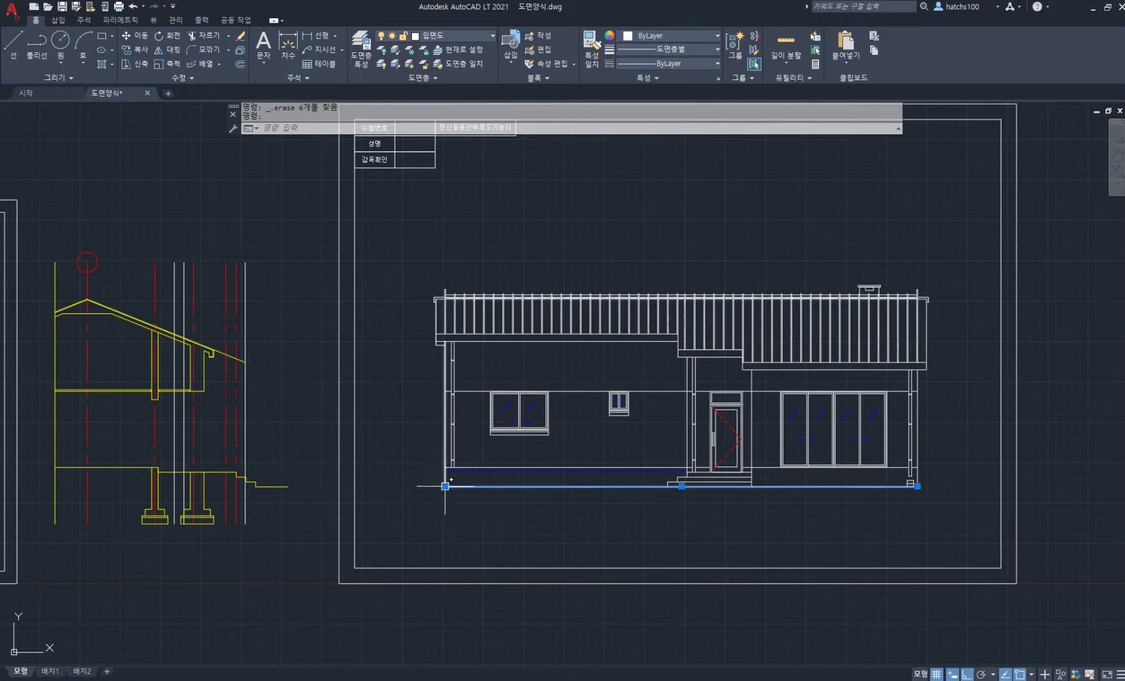
left_click(445, 486)
left_click(365, 486)
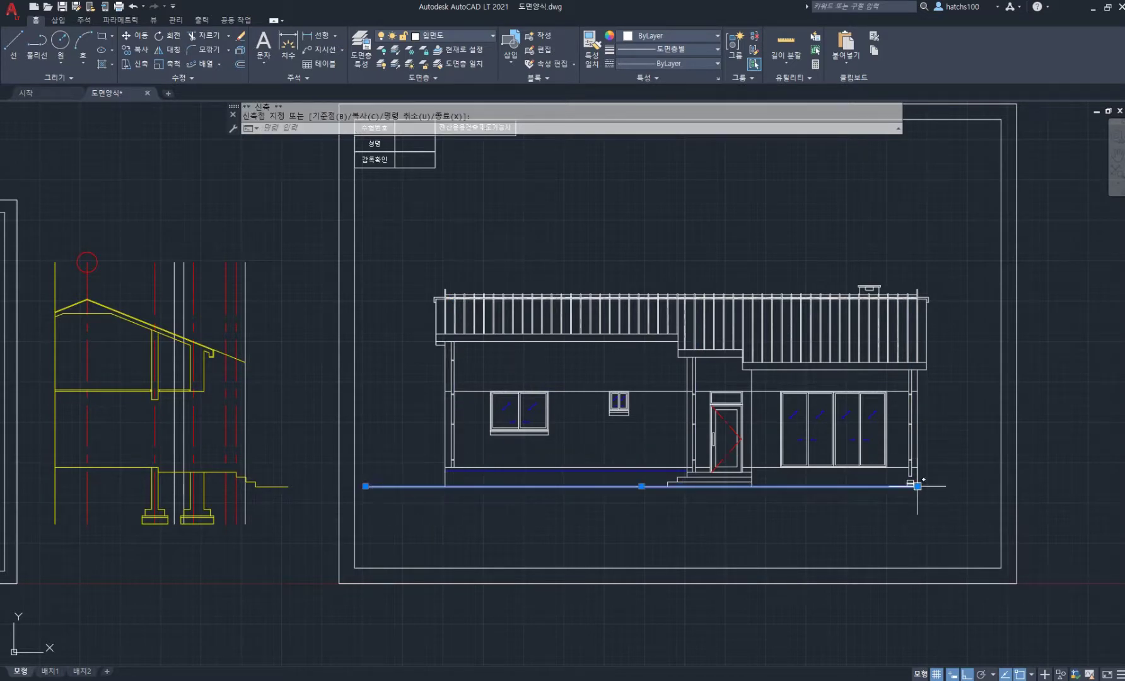
left_click(990, 486)
key("Escape")
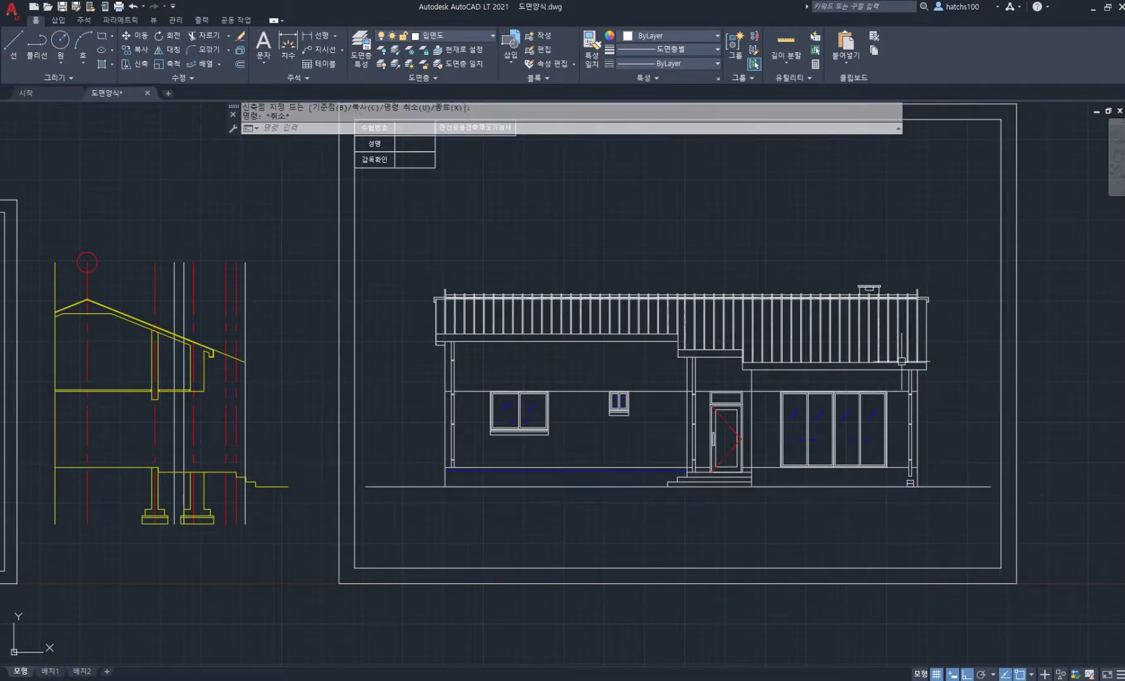
key("Escape")
Copy the "수험번호" text from the title block to a spot above the left end of the roof, with ortho mode off.
middle_click_drag(633, 363, 615, 386)
middle_click_drag(357, 212, 374, 274)
key("space")
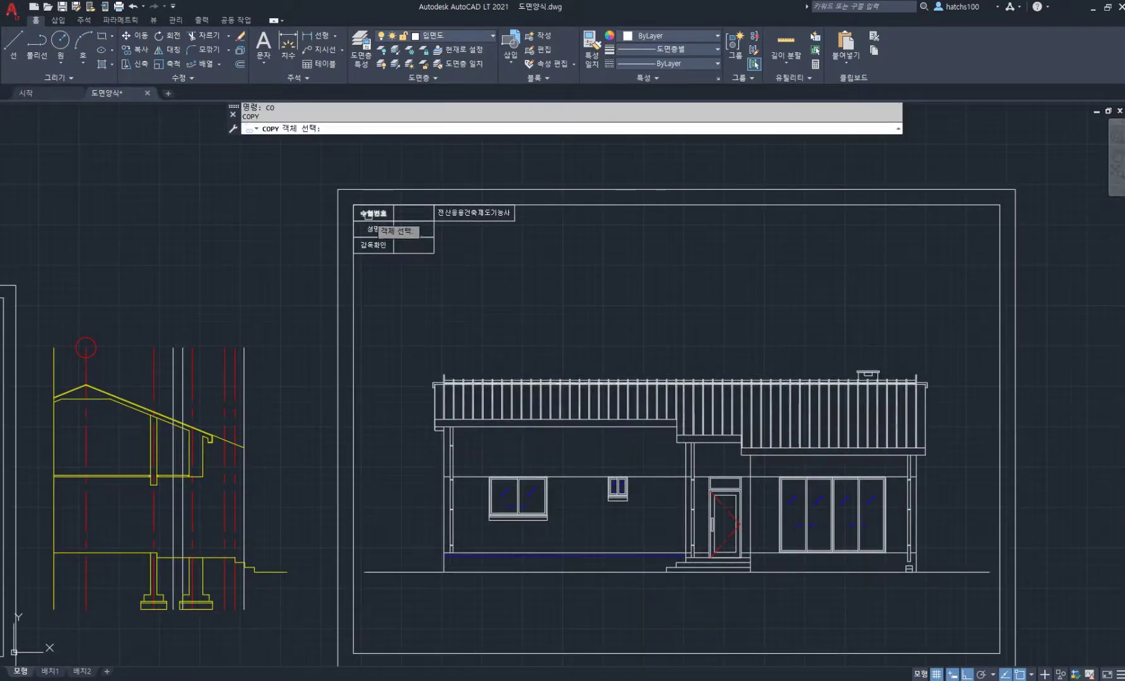
left_click(372, 215)
key("space")
left_click(373, 212)
key("F8")
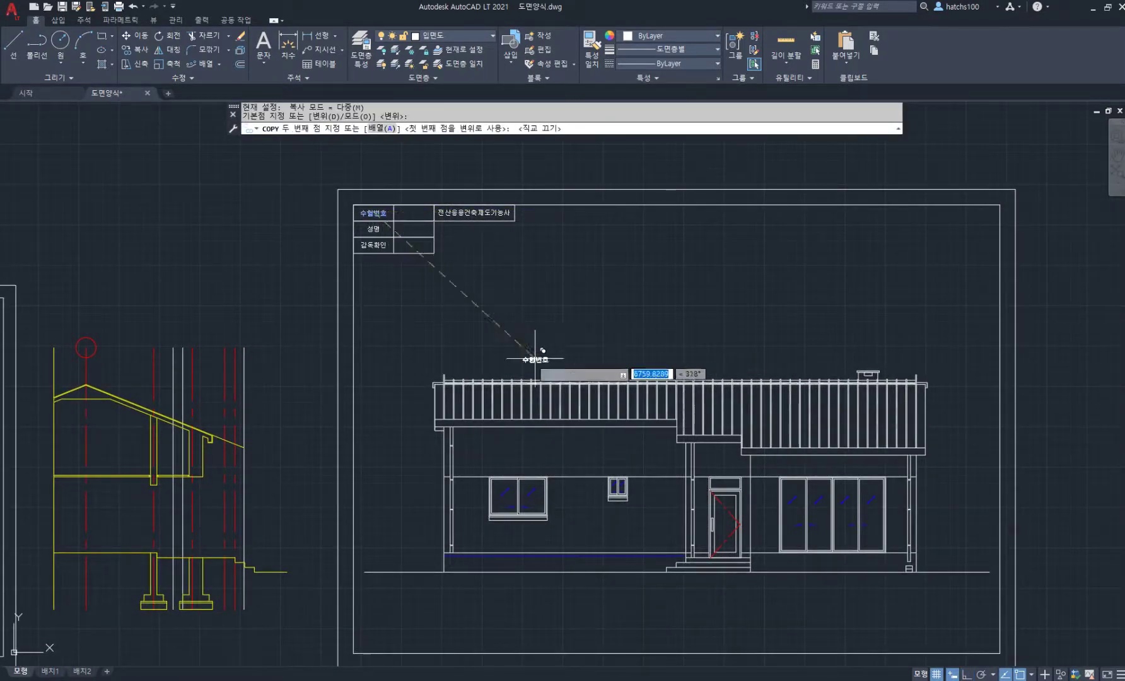
scroll(459, 359, "up", 2)
left_click(460, 361)
Place two more copies of the text on the left wall, one above the windows and one below the small window.
middle_click_drag(621, 407, 606, 281)
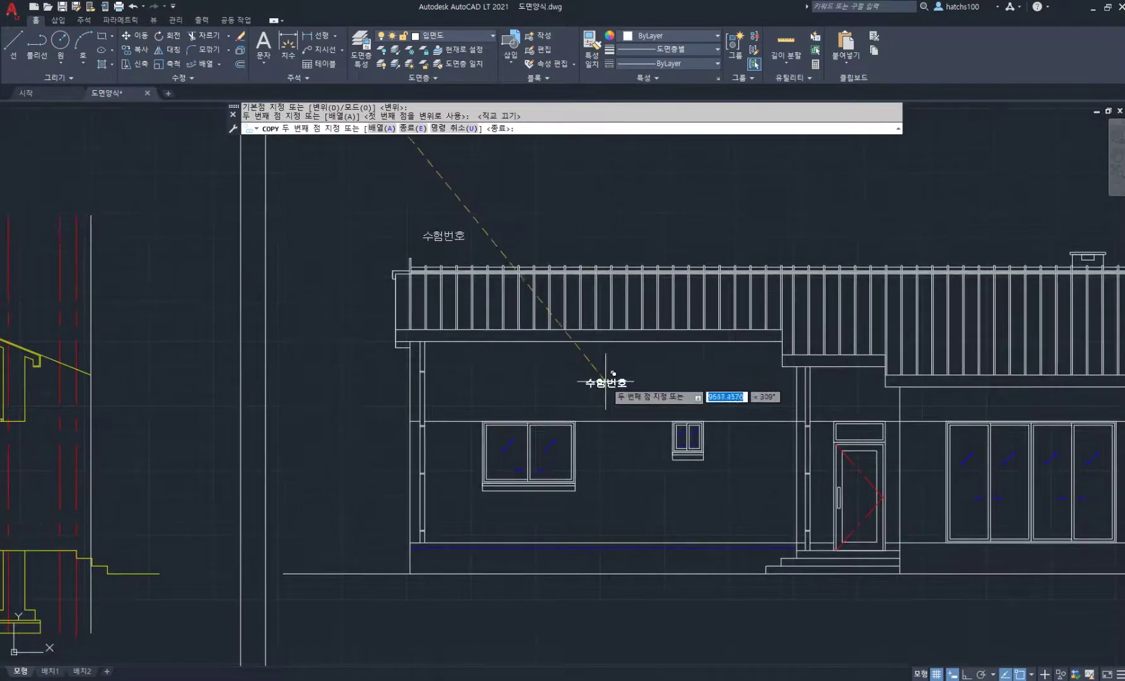
left_click(606, 381)
middle_click_drag(785, 529, 713, 507)
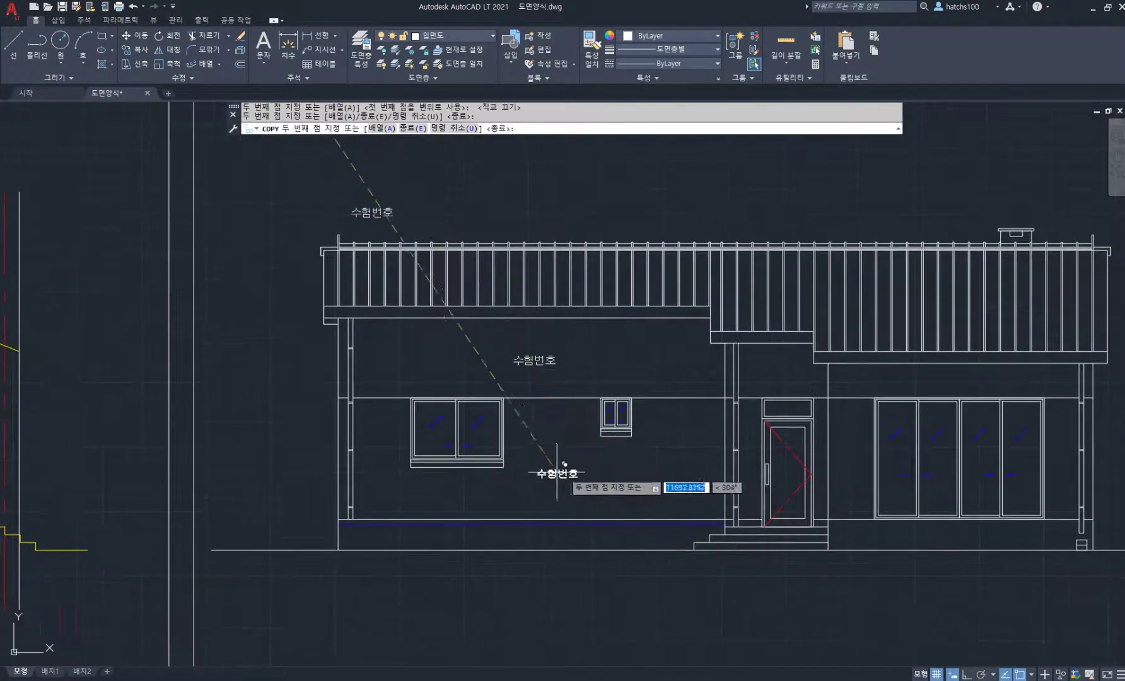
left_click(563, 470)
middle_click_drag(946, 522, 856, 491)
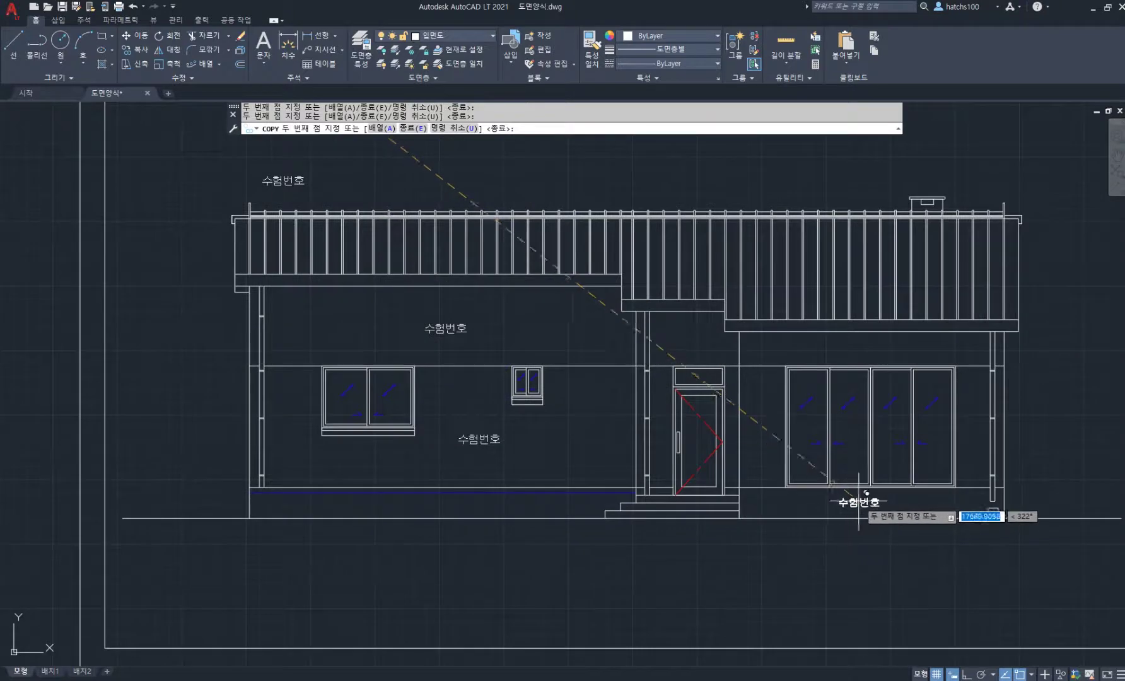
key("Return")
Replace the text of the upper wall label with "모르타르위 W.P마감".
scroll(454, 330, "up", 3)
left_click(435, 329)
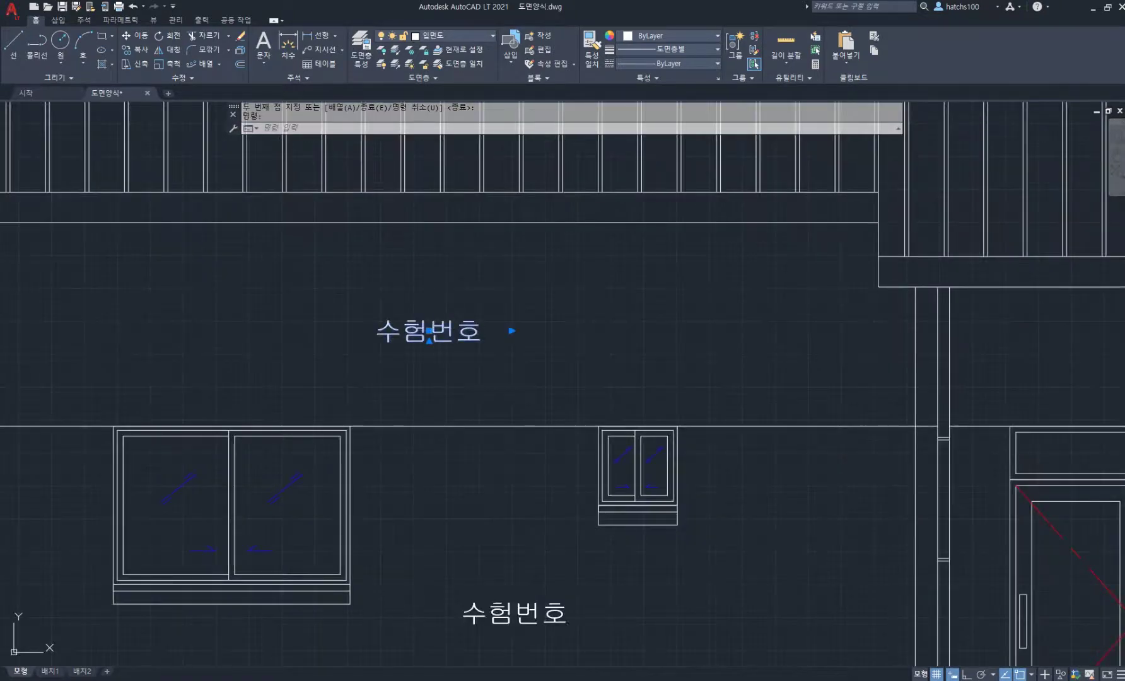
double_click(472, 339)
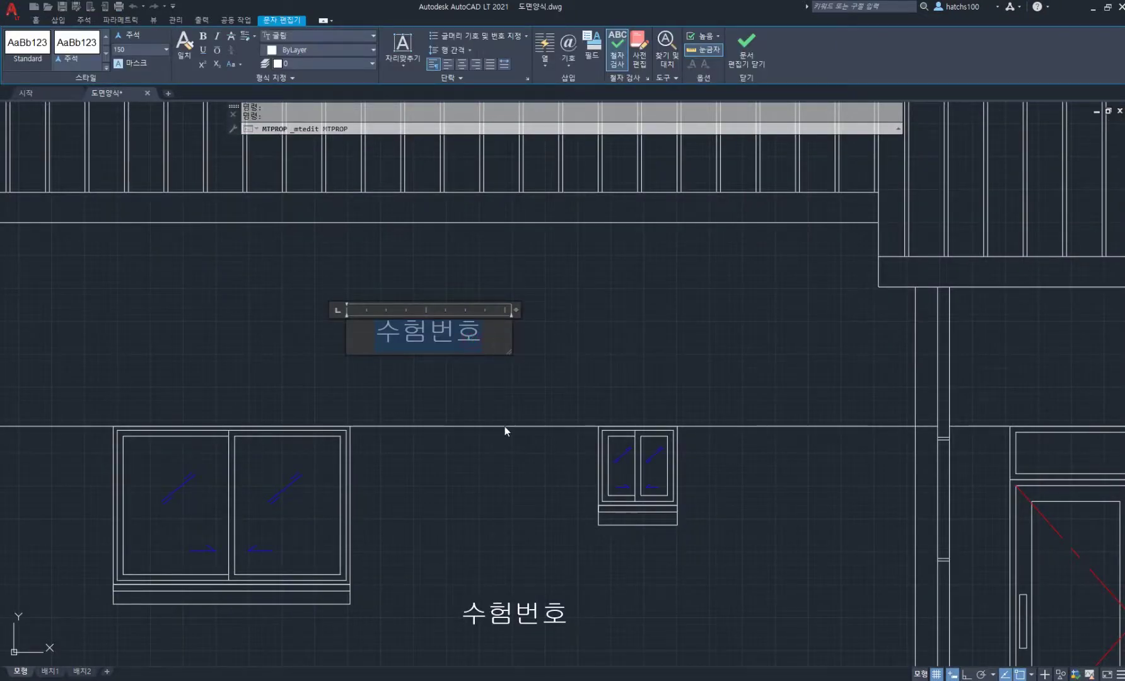
type("모")
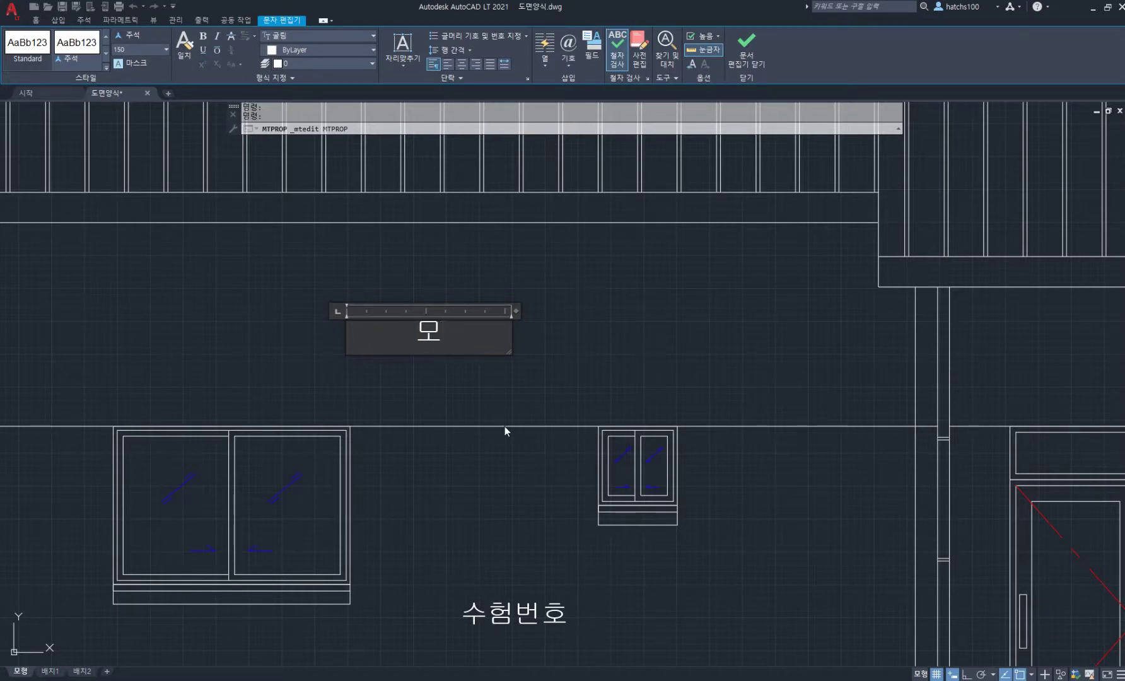
type("르탈르우")
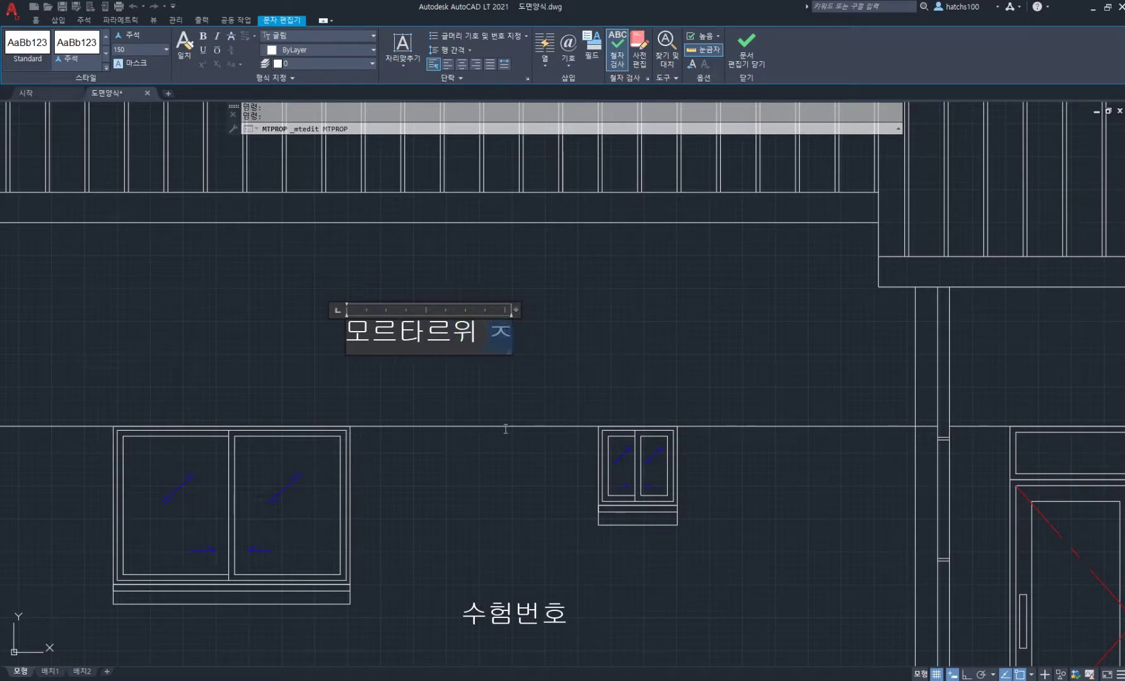
key("Return")
type("ㅈ")
key("BackSpace")
key("BackSpace")
type("w")
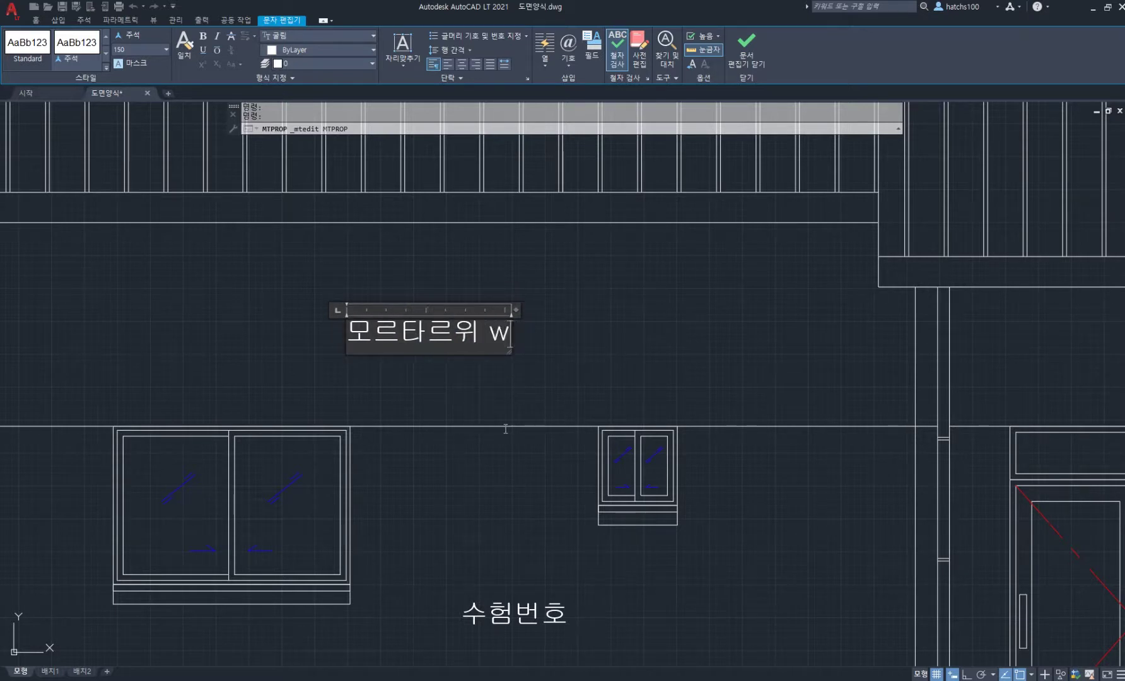
key("BackSpace")
key("BackSpace")
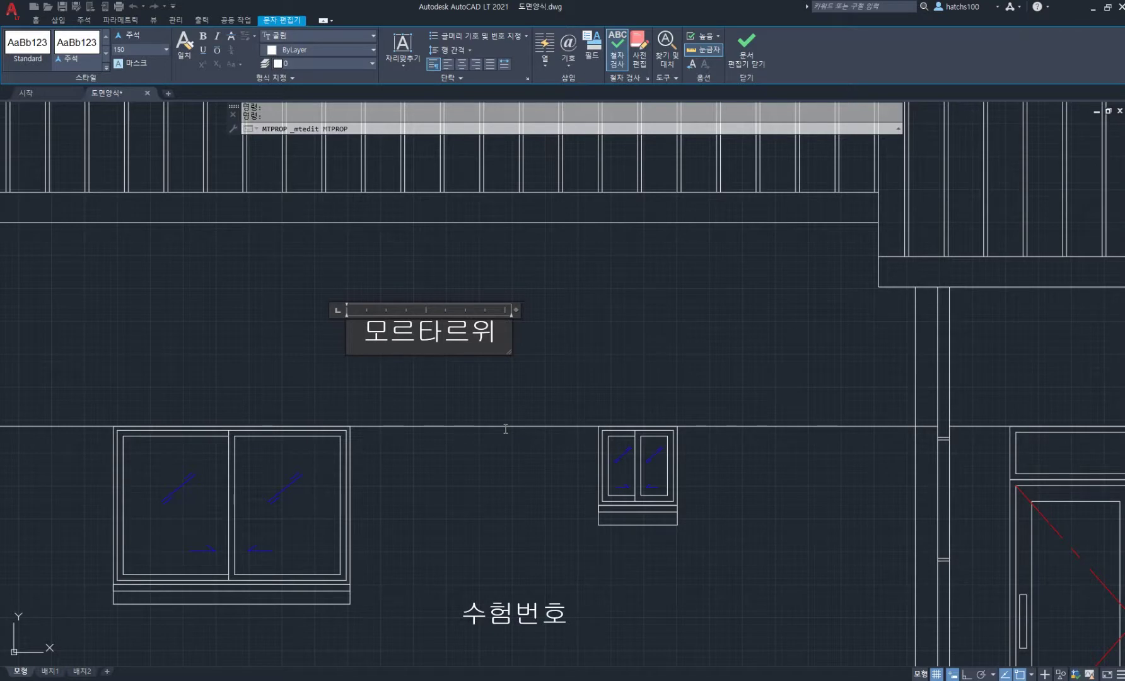
key("Return")
type("W.P")
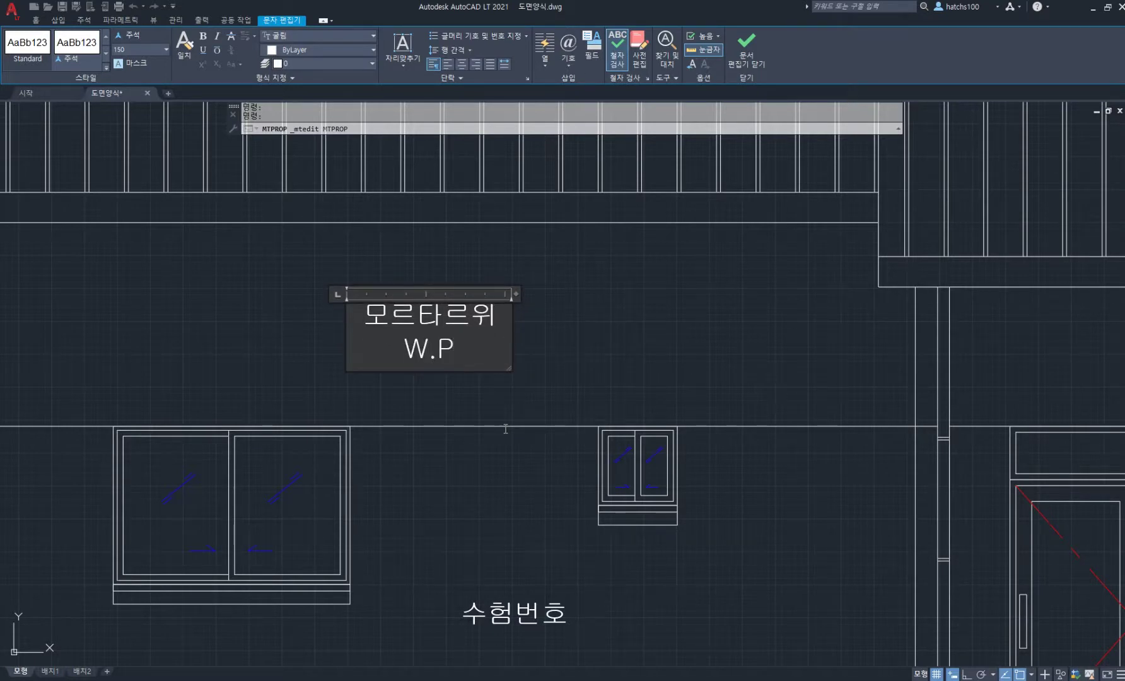
type("마감")
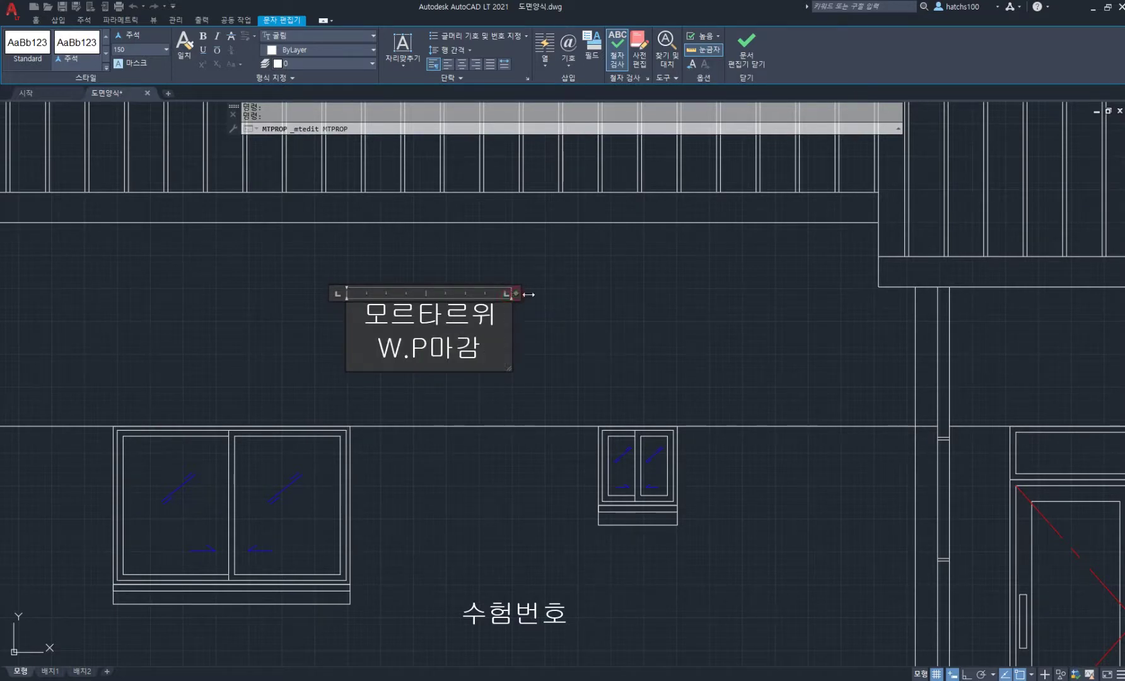
Widen the upper wall label's text box so that its text fits on one line, and finish editing it.
left_click_drag(529, 294, 624, 303)
left_click(693, 284)
scroll(631, 335, "down", 4)
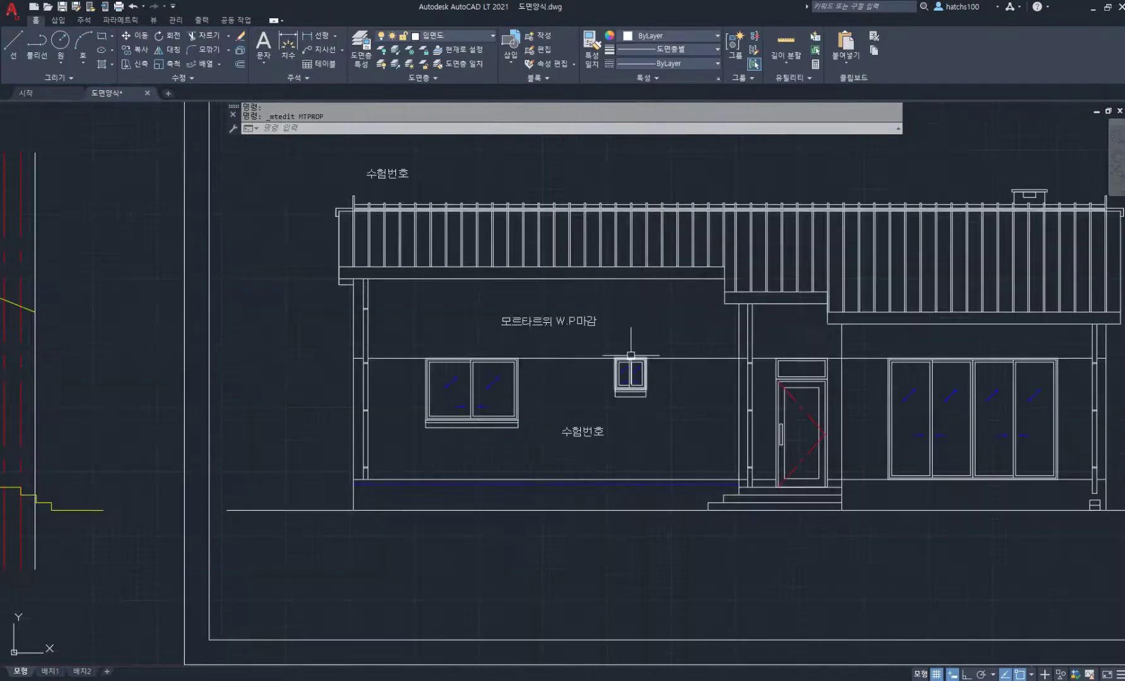
Copy the "모르타르위 W.P마감" label onto the wall strip beneath the large four-panel window.
middle_click_drag(576, 384, 579, 354)
type("co")
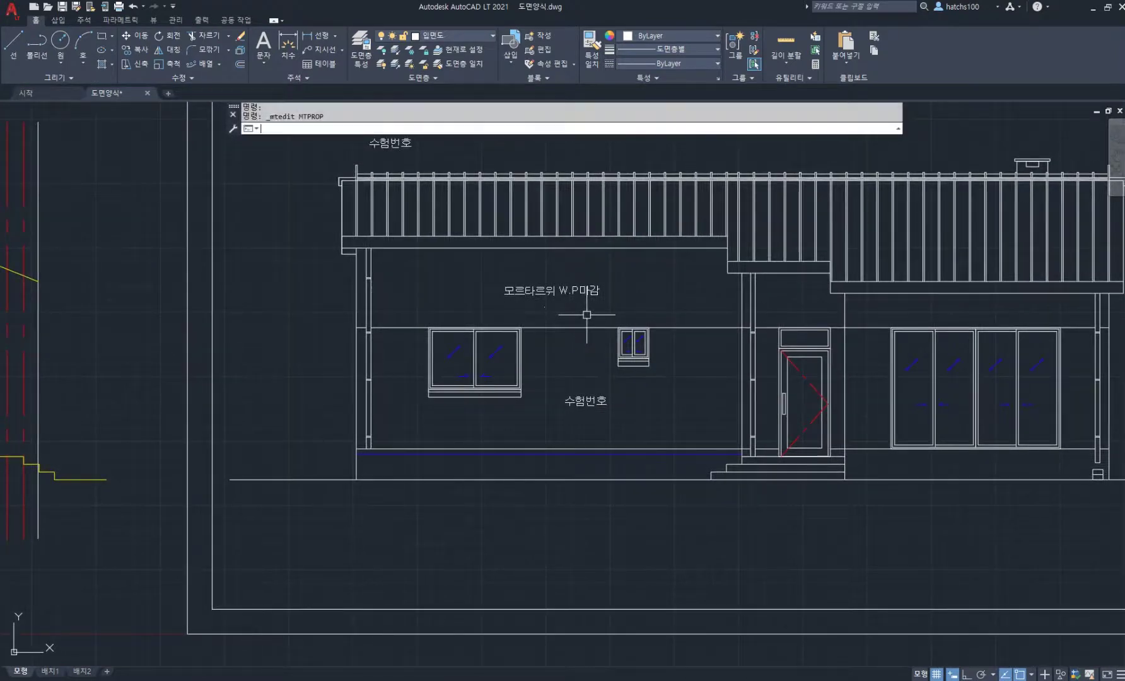
key("Return")
left_click(602, 289)
key("Return")
left_click(586, 295)
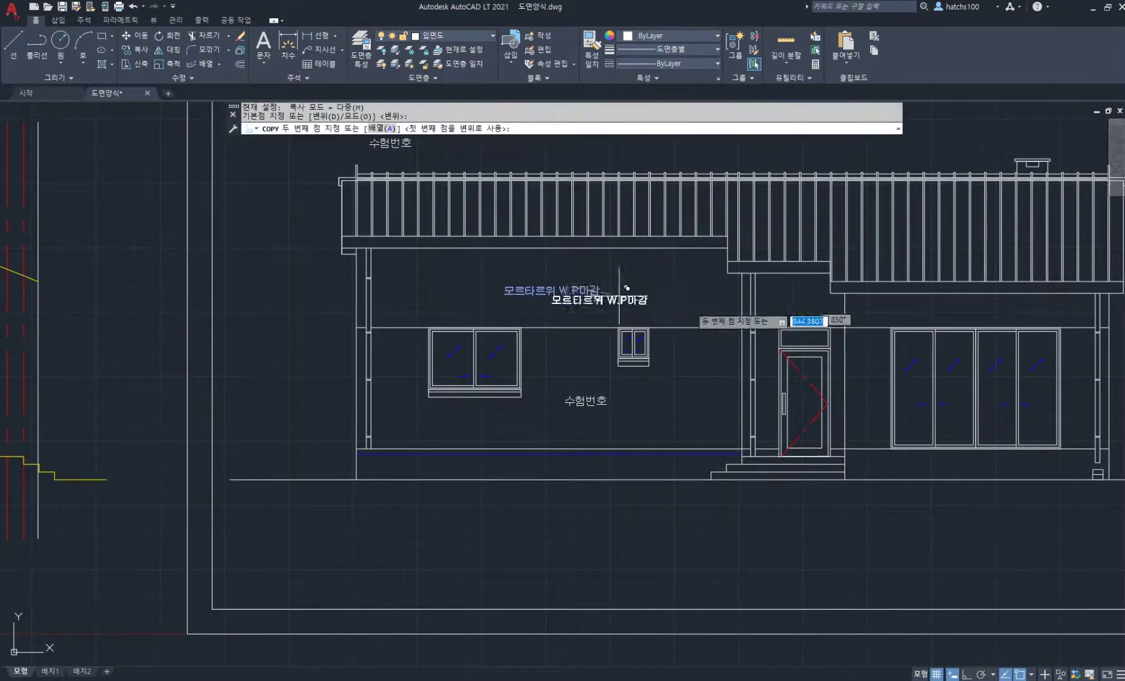
scroll(715, 369, "down", 1)
scroll(855, 421, "up", 3)
left_click(853, 432)
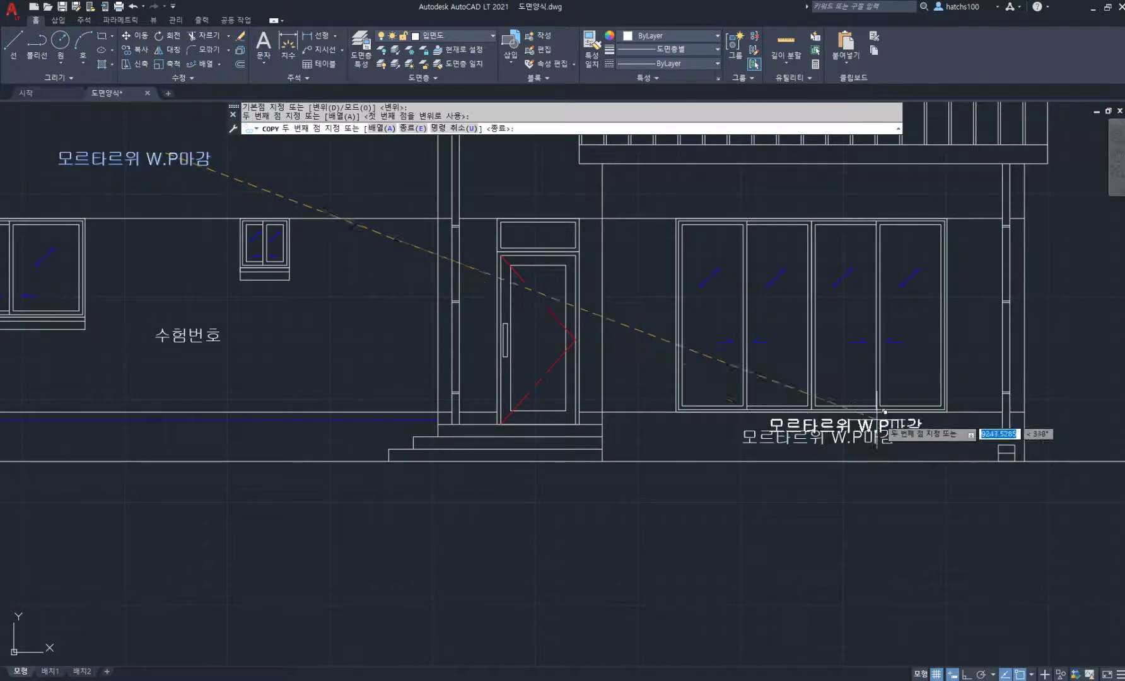
scroll(853, 432, "down", 4)
scroll(602, 364, "up", 4)
key("Return")
Replace the lower wall label's text with "적벽돌 치장쌓기" and widen its text box to fit on one line.
left_click(636, 402)
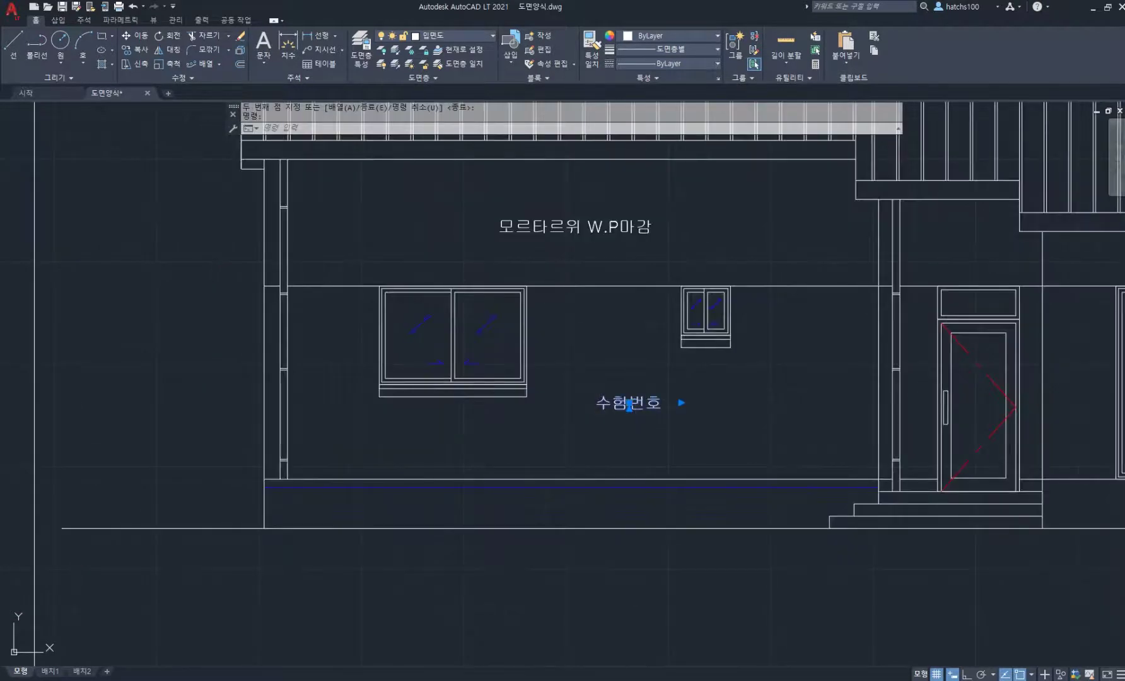
double_click(628, 404)
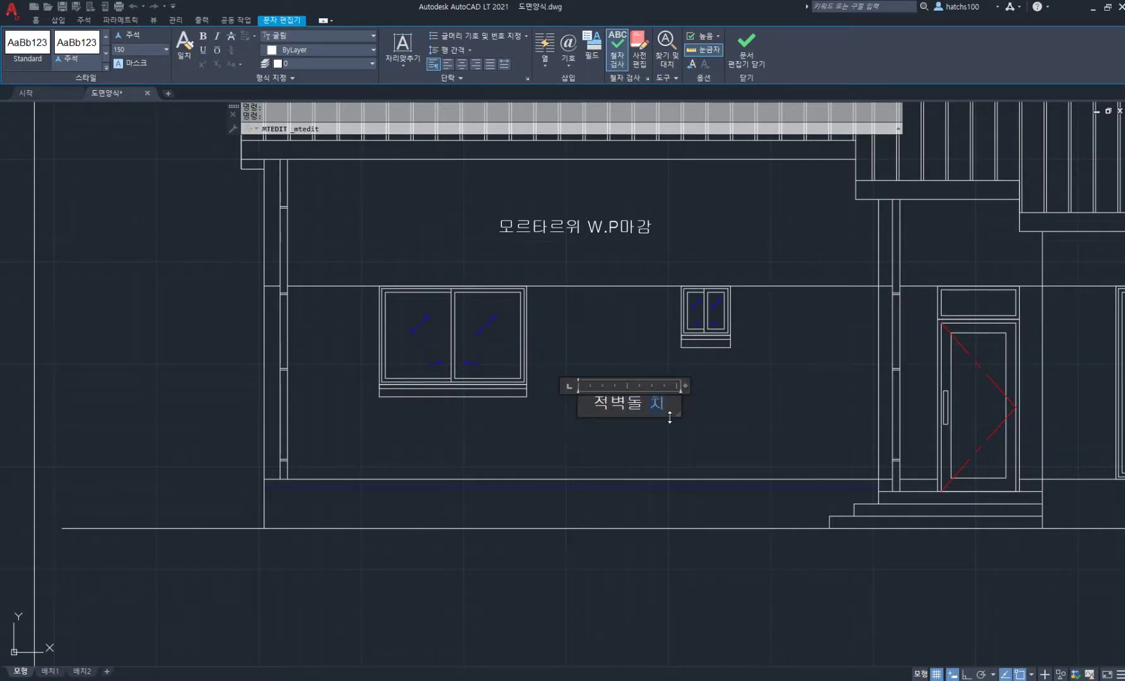
type("적벽돌 치장")
key("Return")
type("싸")
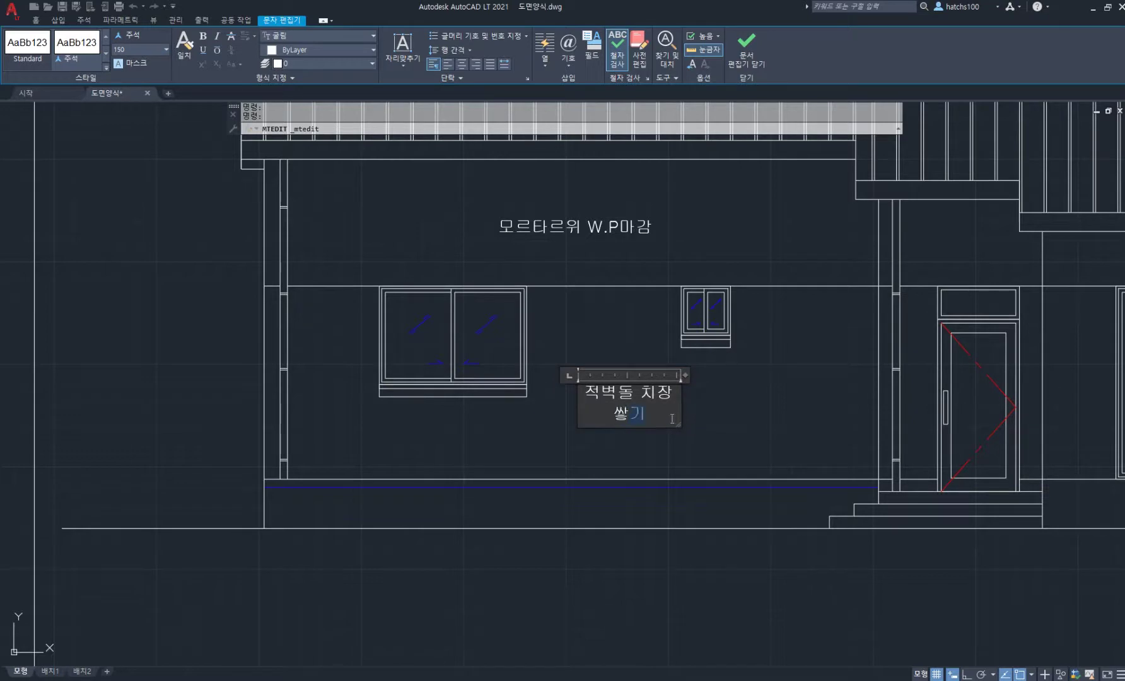
left_click_drag(684, 375, 748, 372)
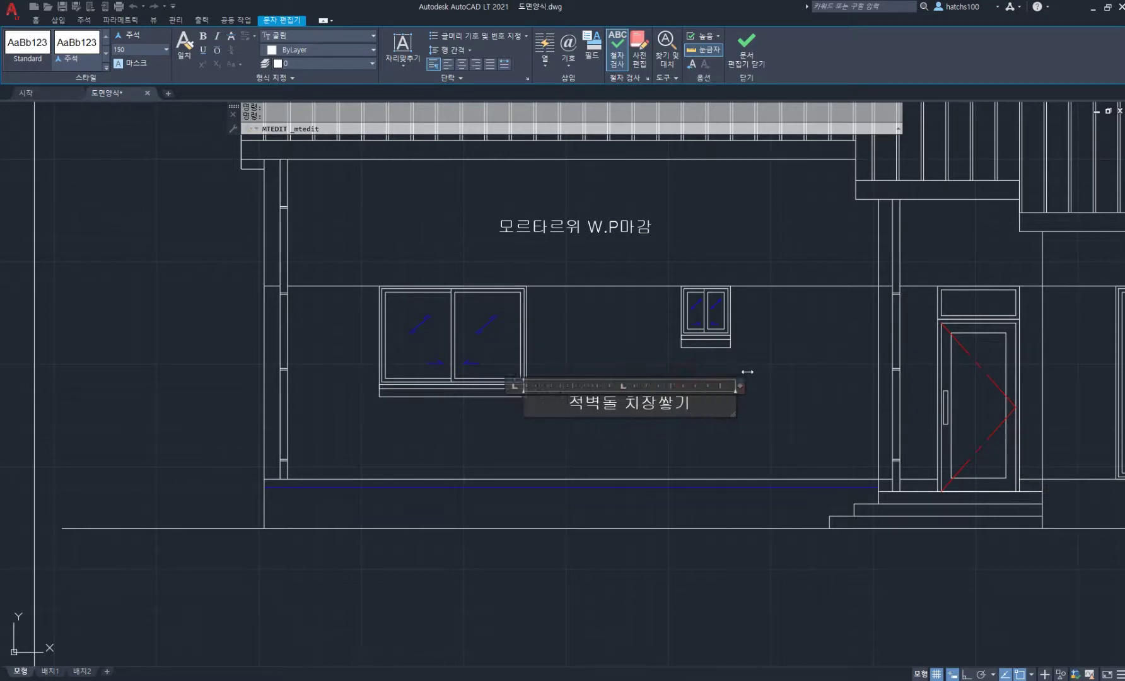
left_click(802, 395)
scroll(625, 420, "down", 5)
middle_click_drag(685, 419, 639, 412)
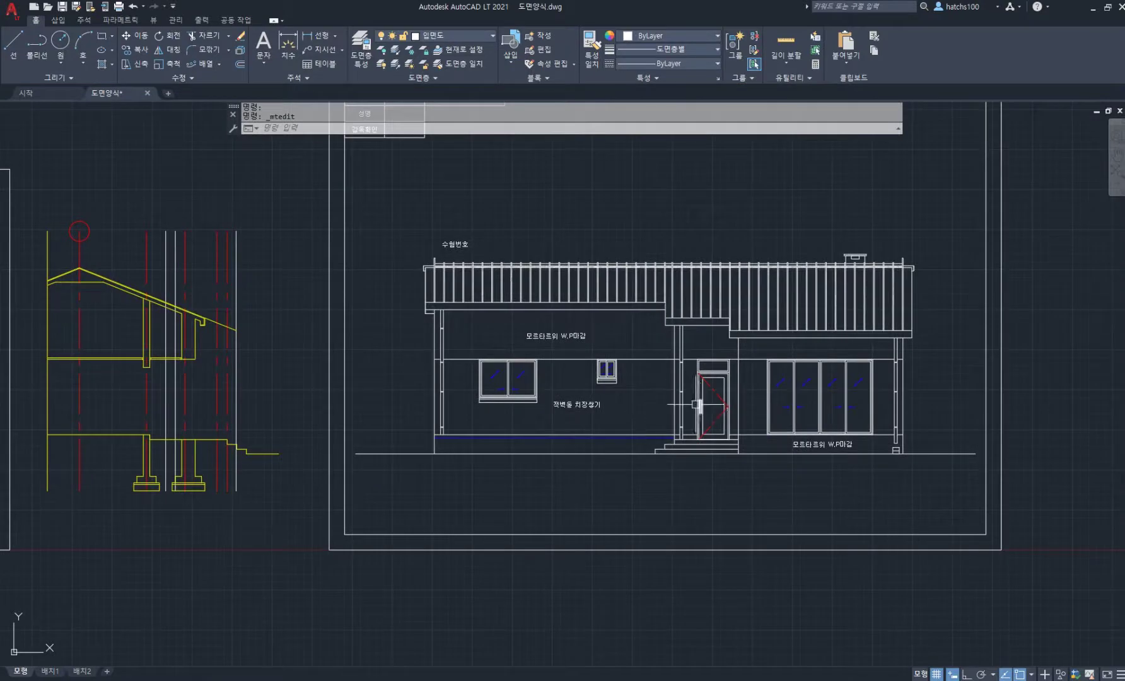
Examine the planter at the base of the left wall and compare it with the plants in the PDF floor plan.
scroll(628, 302, "up", 2)
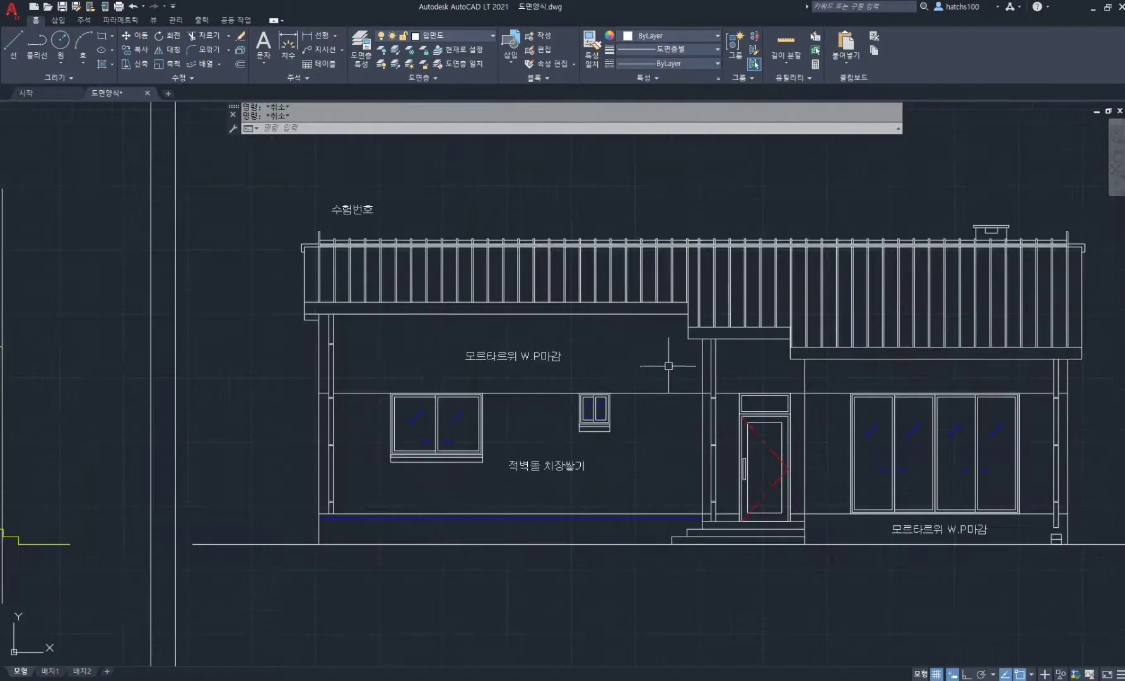
middle_click_drag(719, 386, 696, 349)
scroll(333, 483, "up", 2)
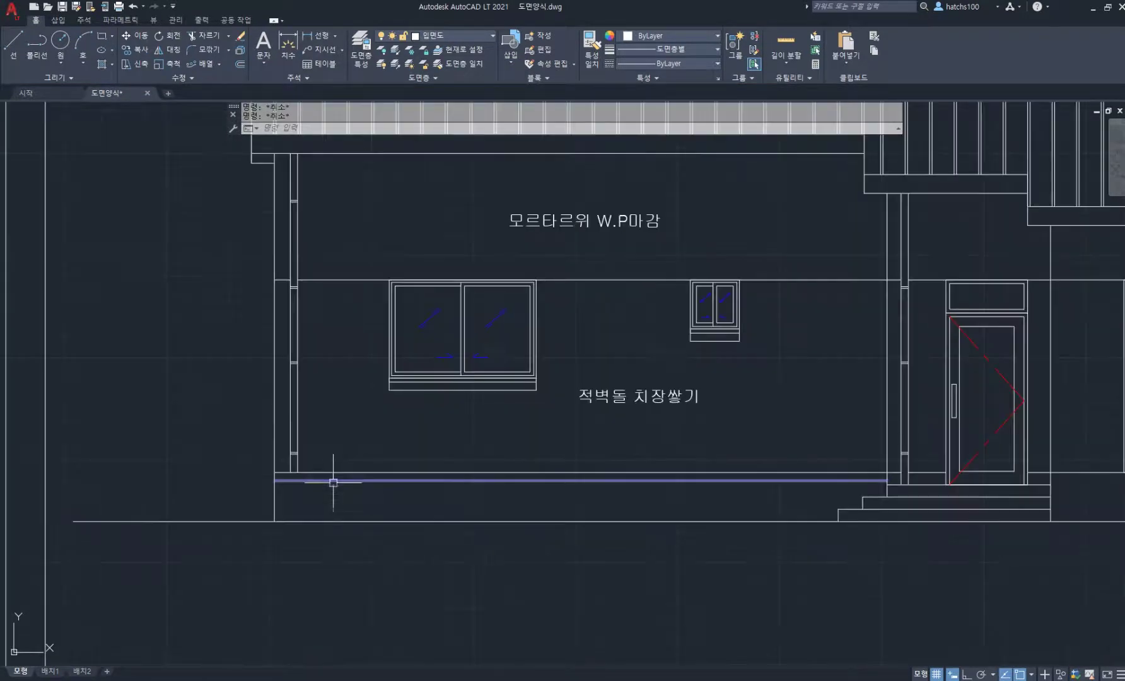
scroll(331, 477, "up", 3)
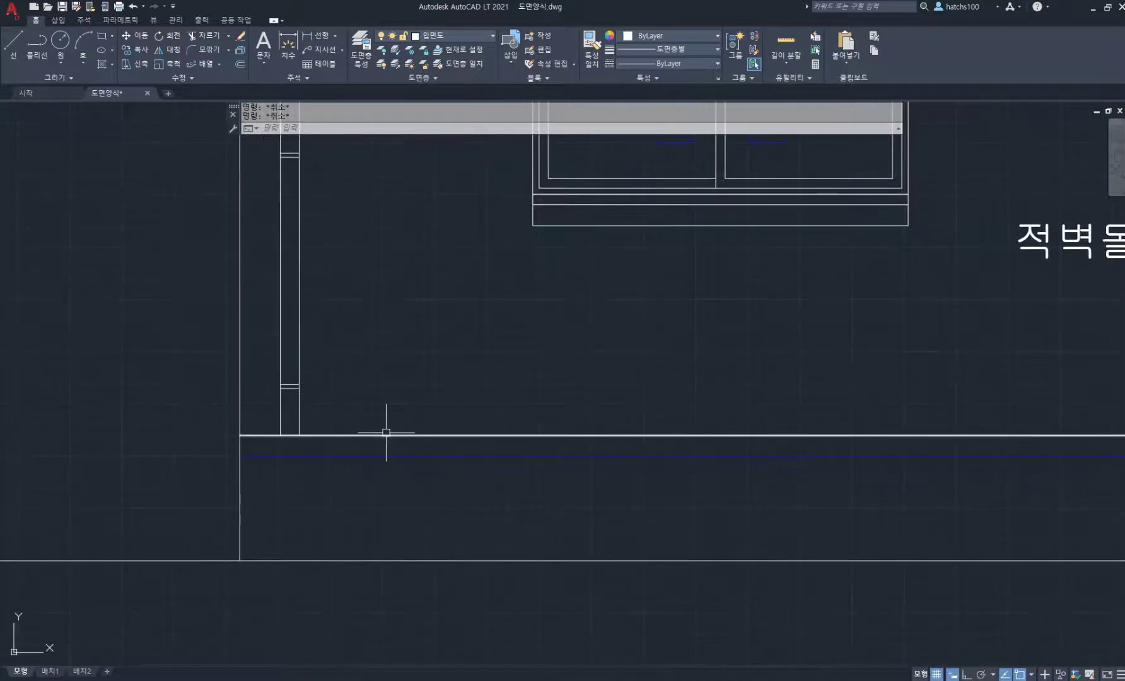
left_click(426, 680)
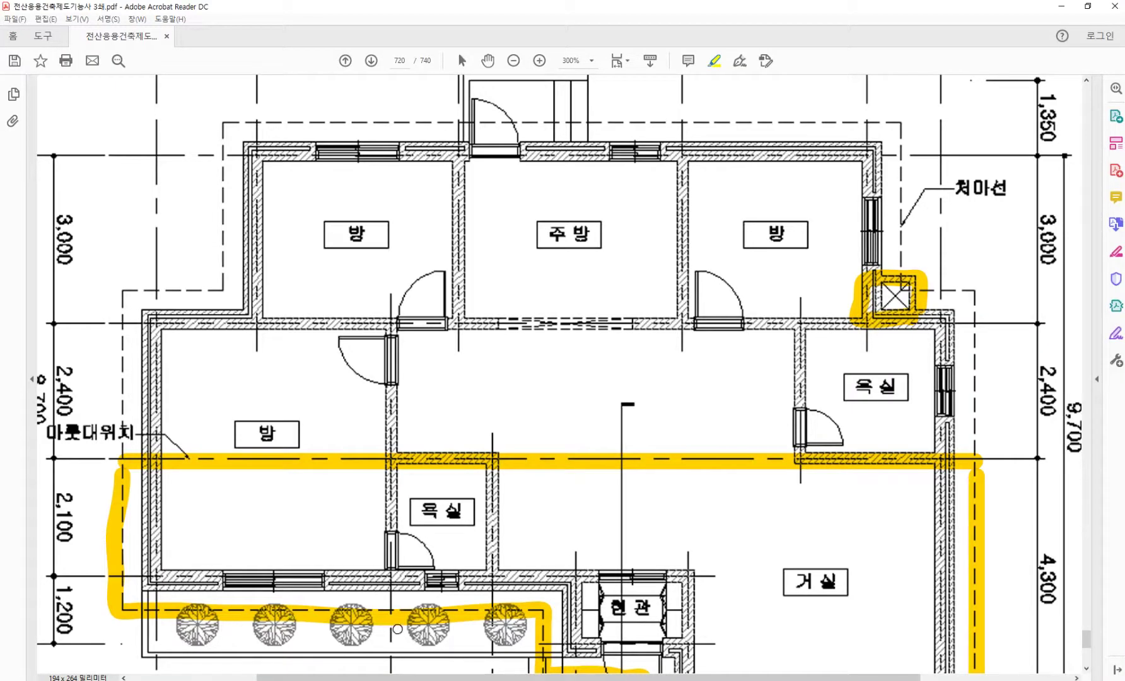
key("alt+Tab")
scroll(359, 402, "down", 4)
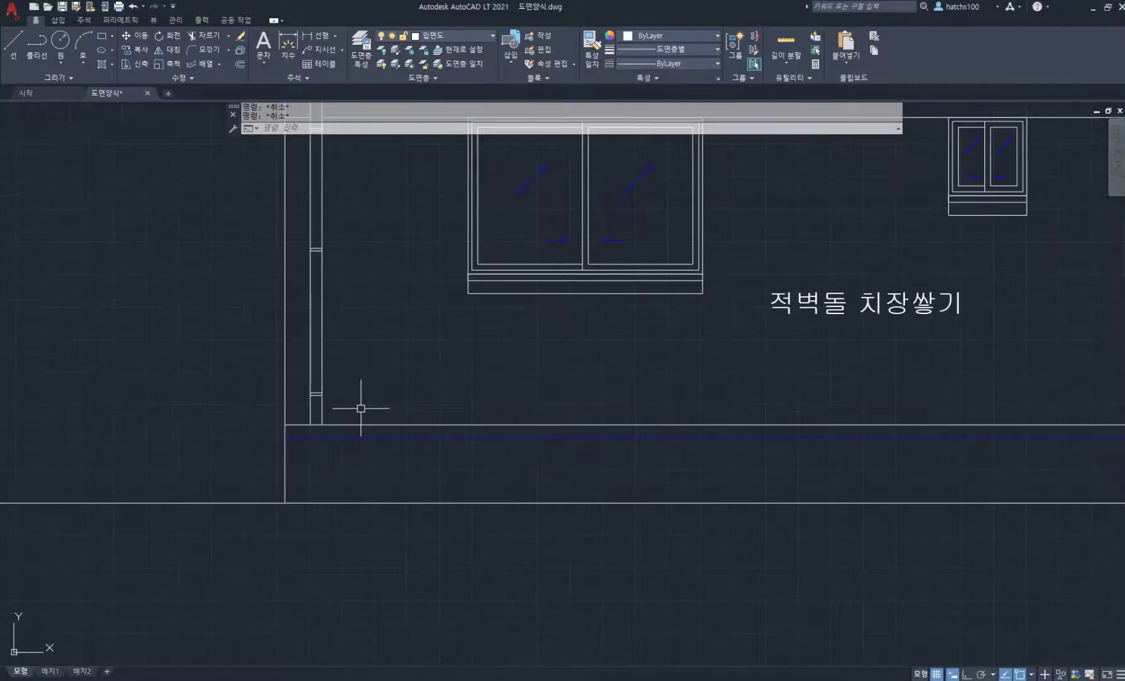
Make the green layer current and draw a small leaf outline from two three-point arcs above the planter near the left downspout.
left_click(483, 38)
left_click(461, 106)
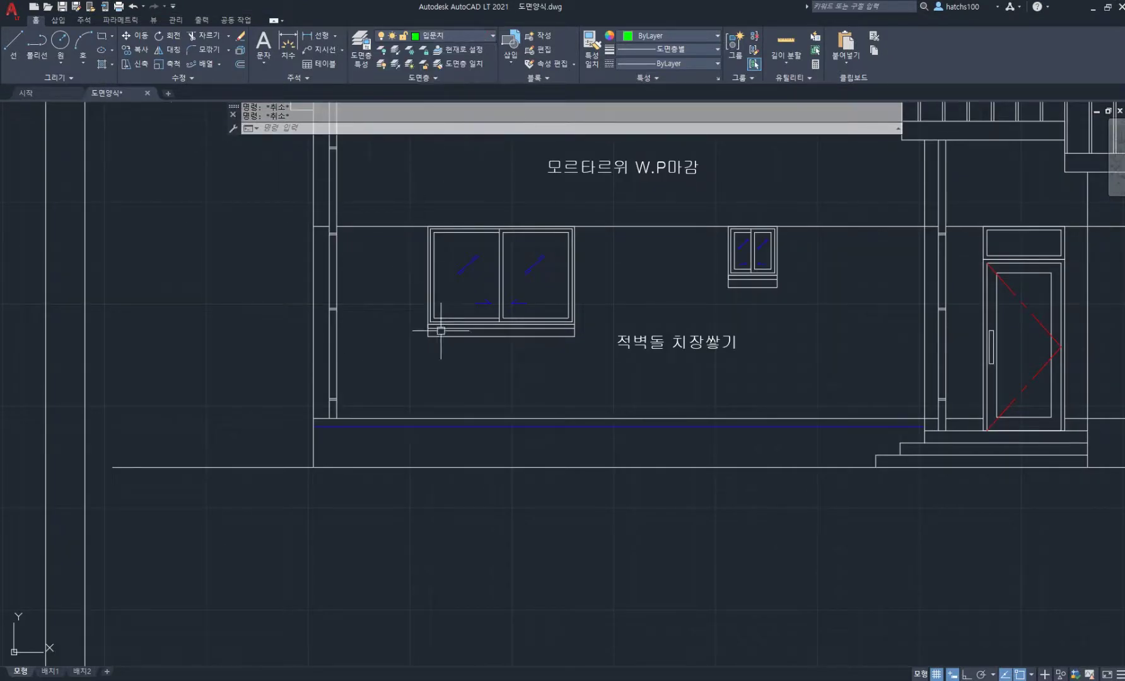
scroll(450, 330, "up", 2)
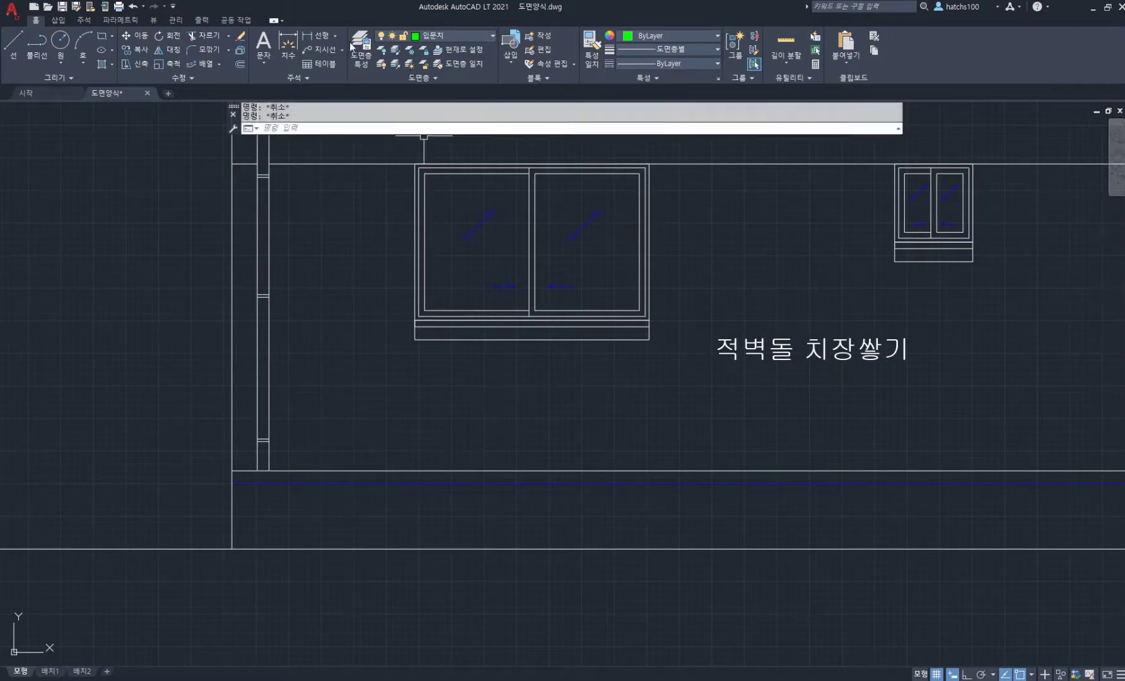
scroll(348, 449, "up", 2)
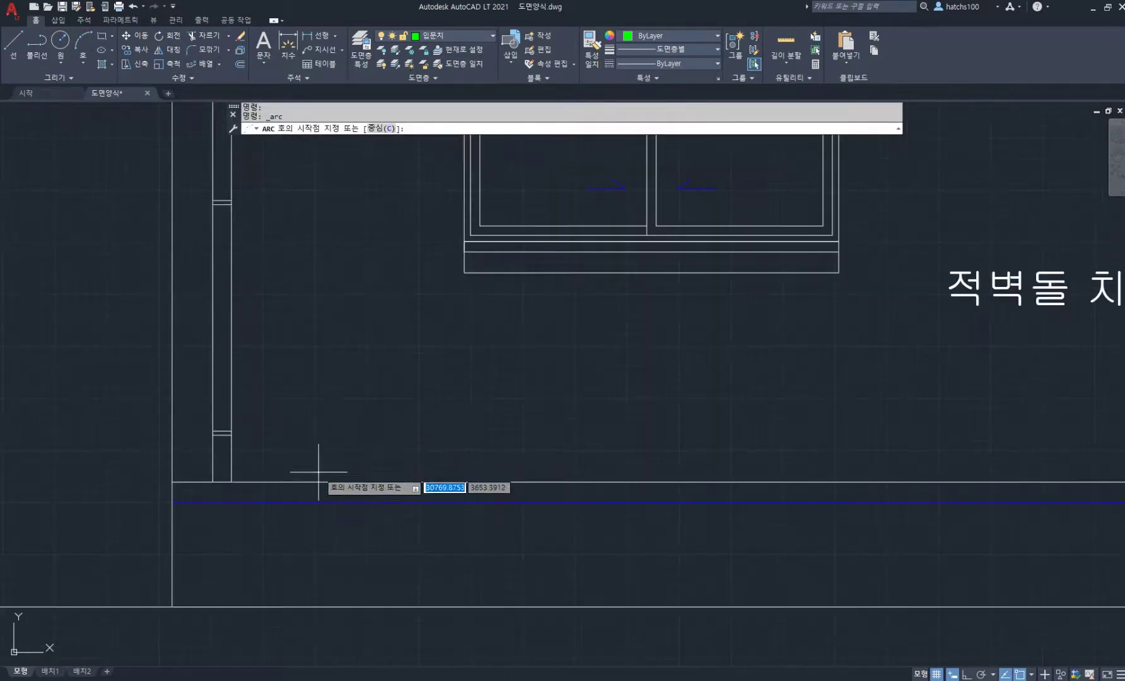
left_click(293, 437)
left_click(309, 454)
left_click(349, 458)
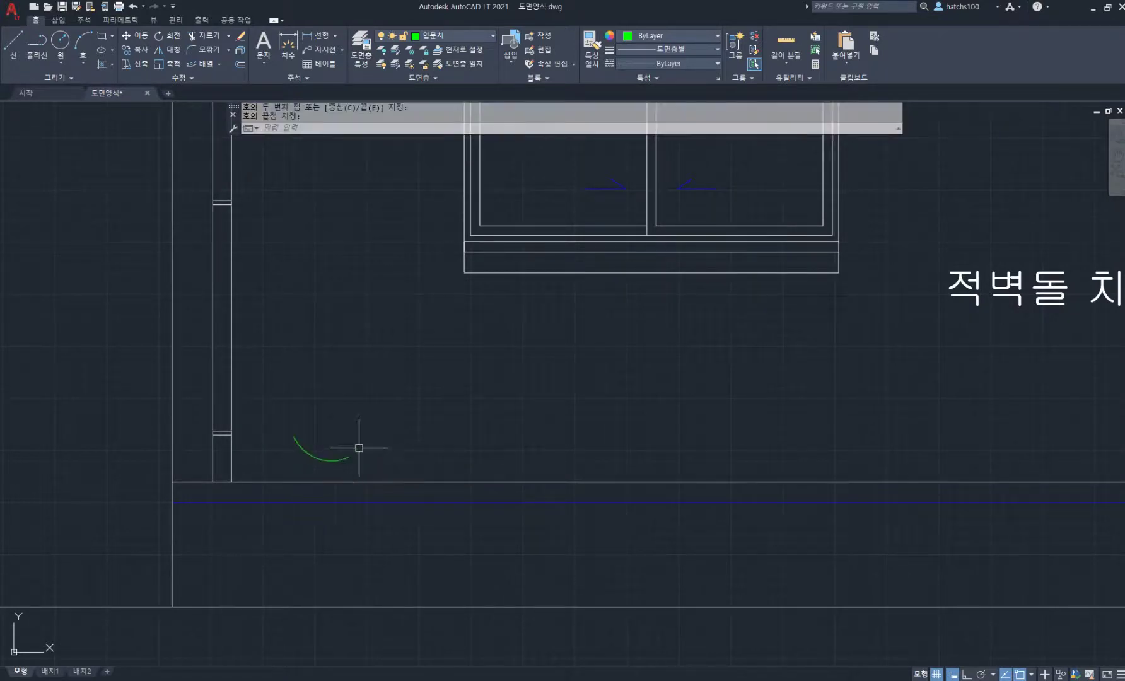
key("space")
left_click(349, 458)
left_click(331, 434)
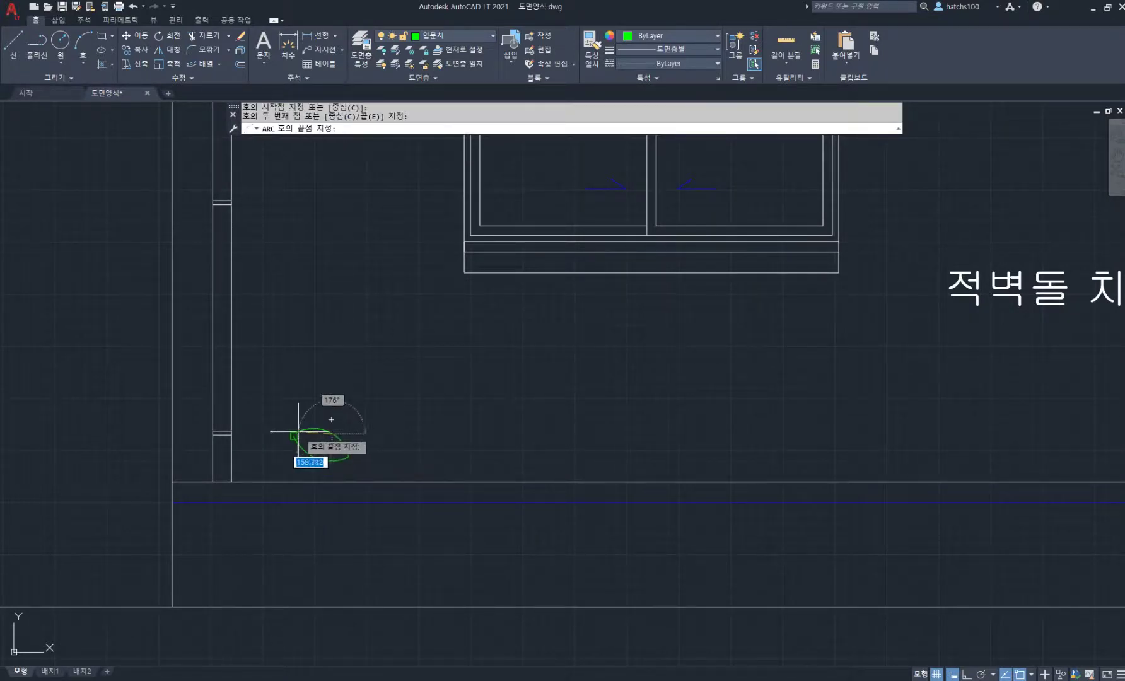
left_click(295, 435)
Draw a third arc between the leaf's two tips as its central vein.
scroll(294, 436, "up", 6)
key("space")
left_click(254, 426)
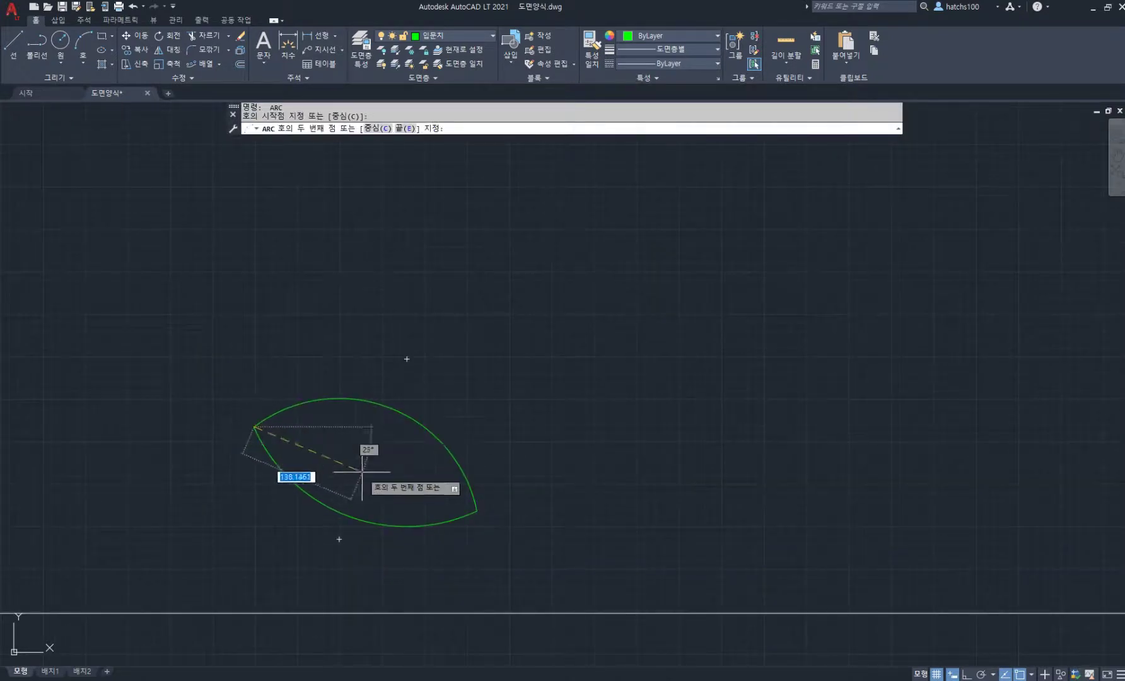
left_click(372, 483)
left_click(477, 510)
scroll(477, 510, "down", 6)
scroll(487, 467, "down", 3)
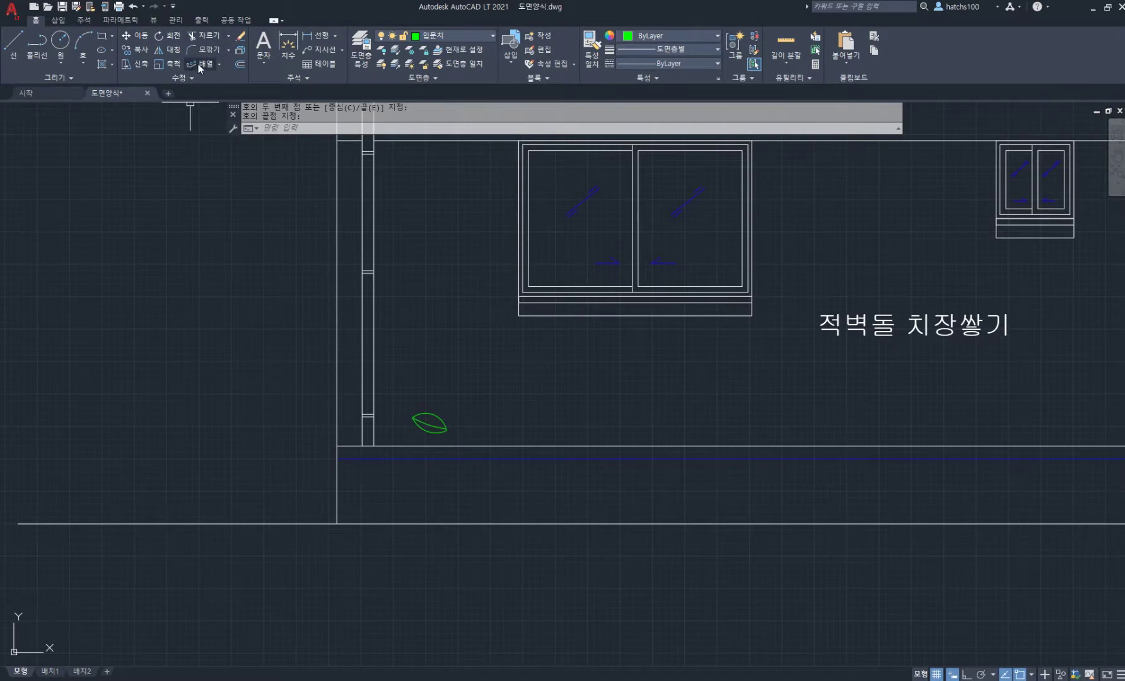
Try a polar array of the leaf around a point to its right, using a 90° fill angle.
left_click(219, 63)
left_click(215, 130)
left_click(480, 446)
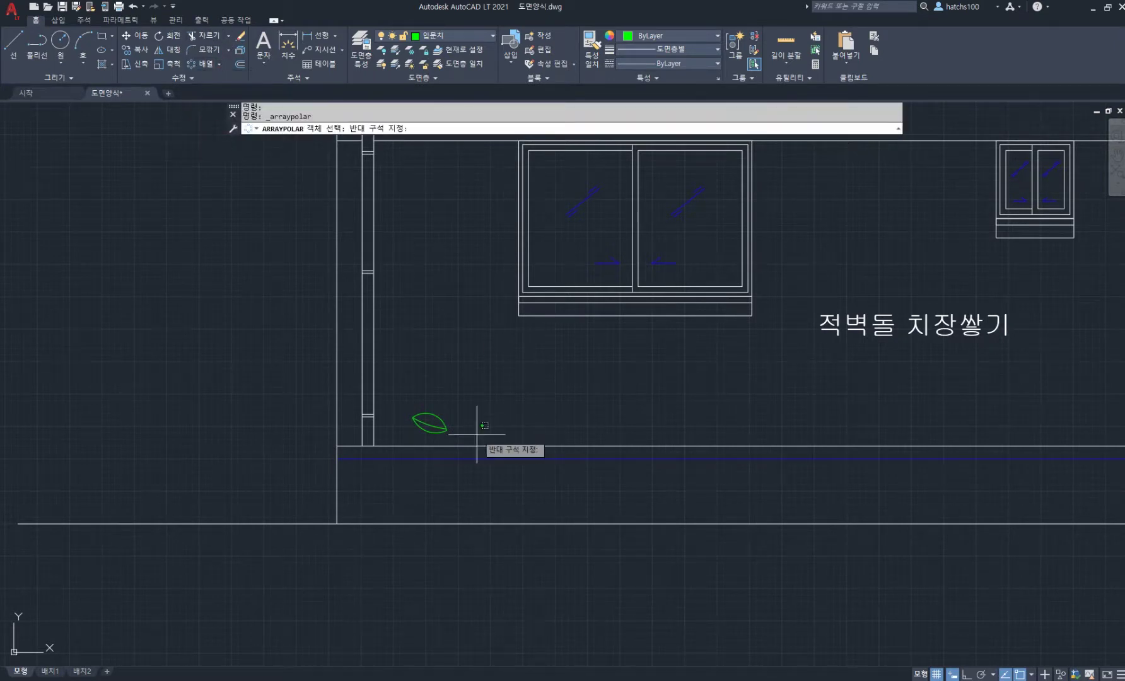
left_click(383, 389)
key("Return")
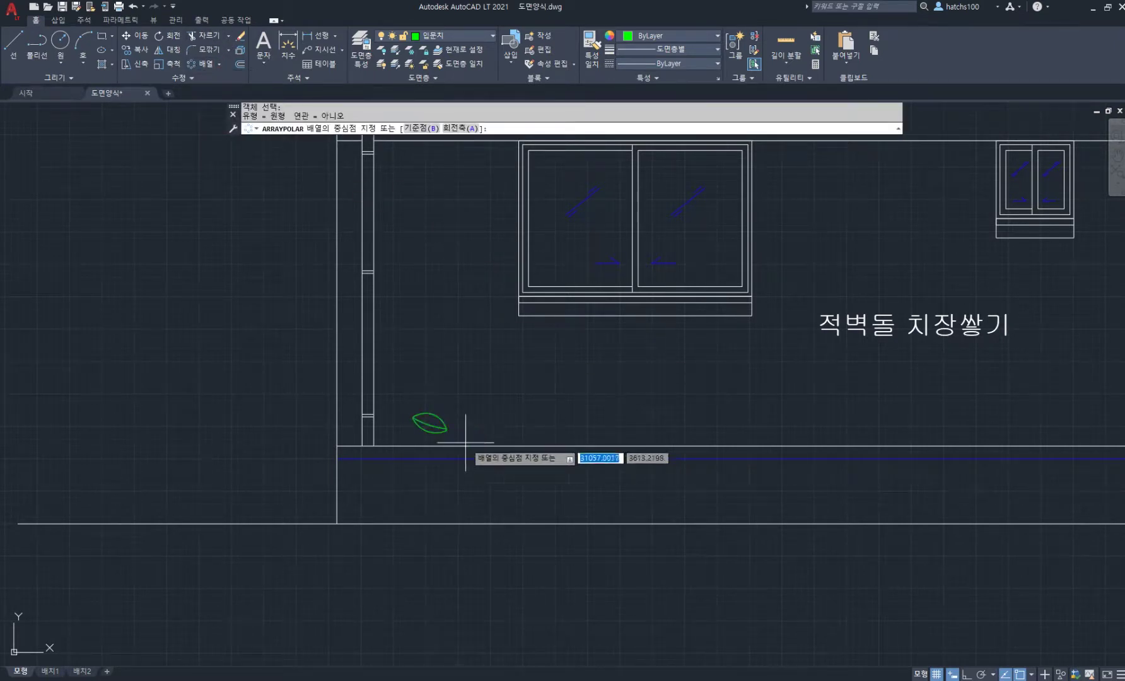
left_click(470, 434)
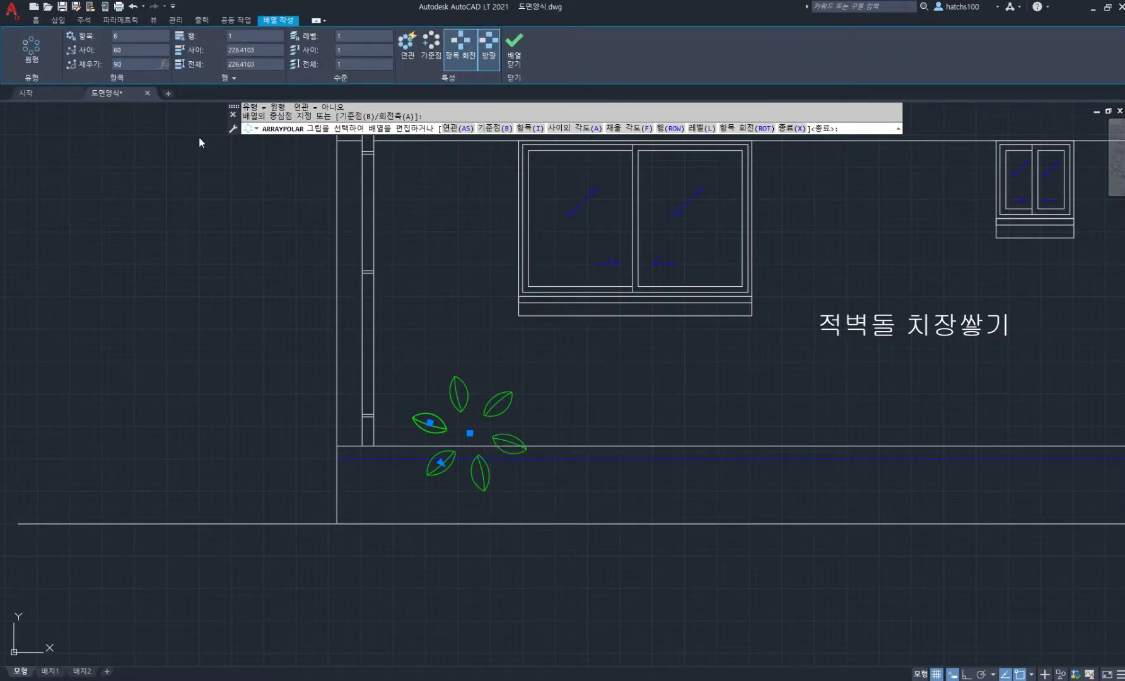
type("90")
key("Return")
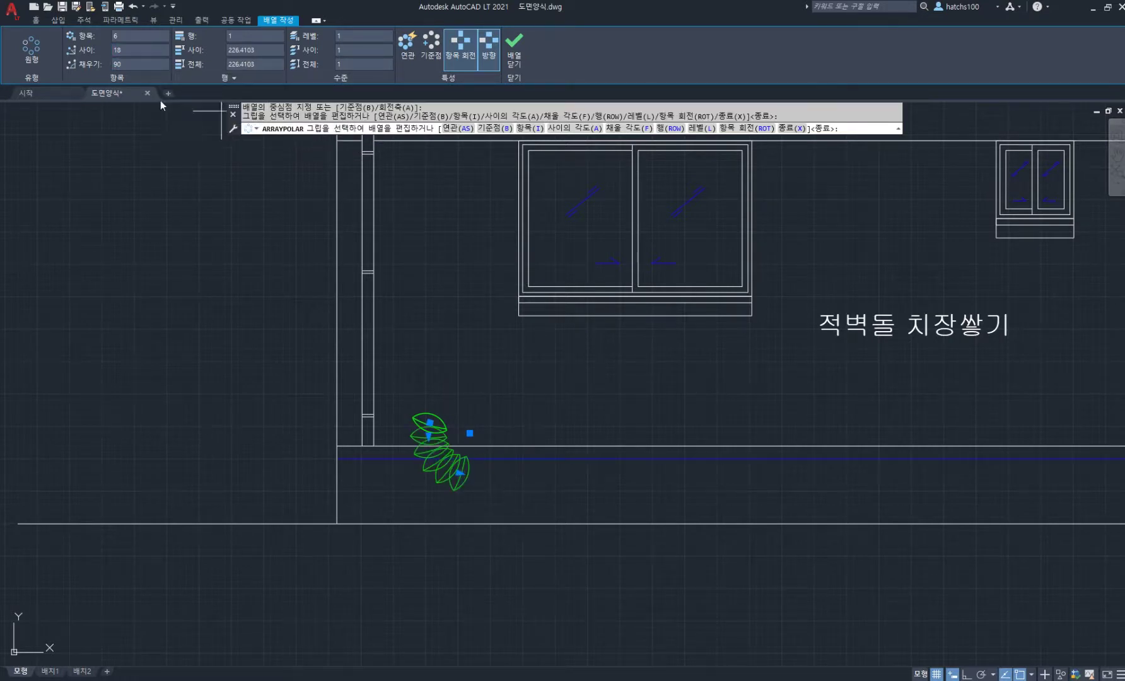
Try the leaf array with unrotated items, a new base point and a 180° fill angle, and undo the whole array.
left_click(459, 57)
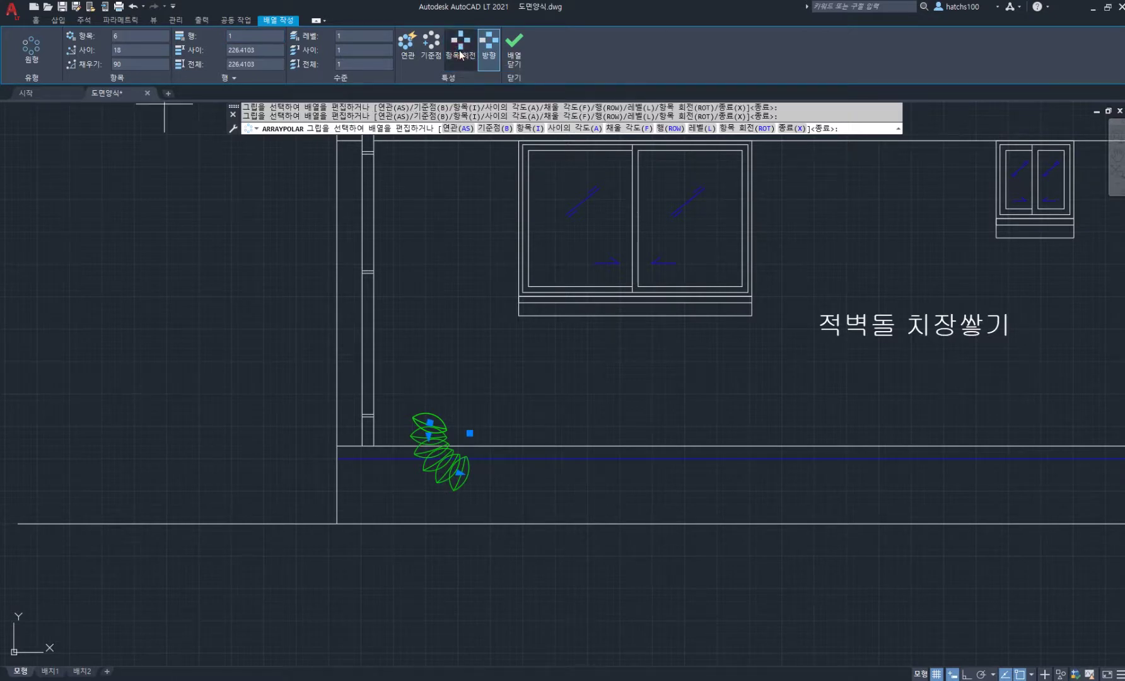
left_click(489, 44)
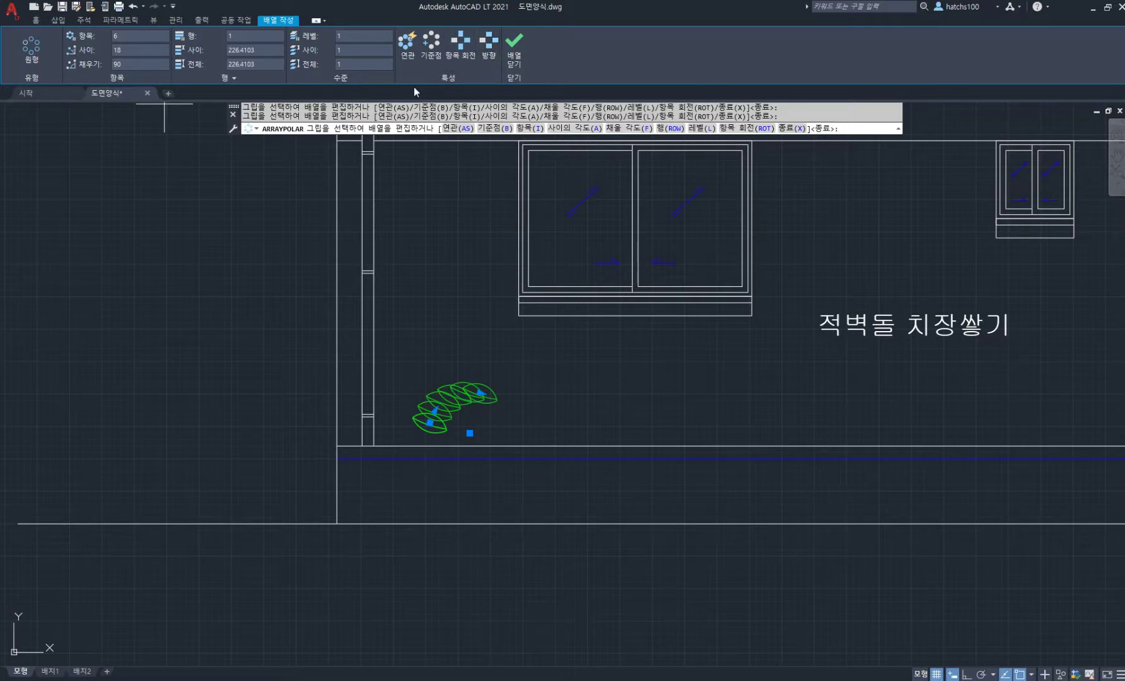
left_click(496, 49)
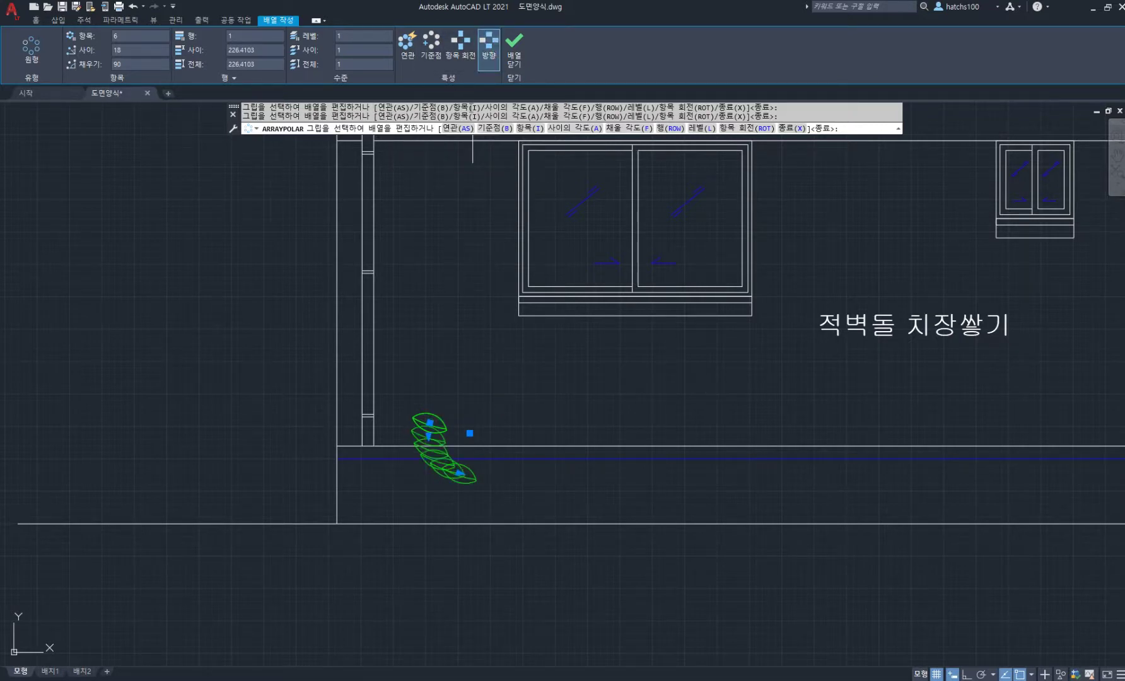
left_click(432, 44)
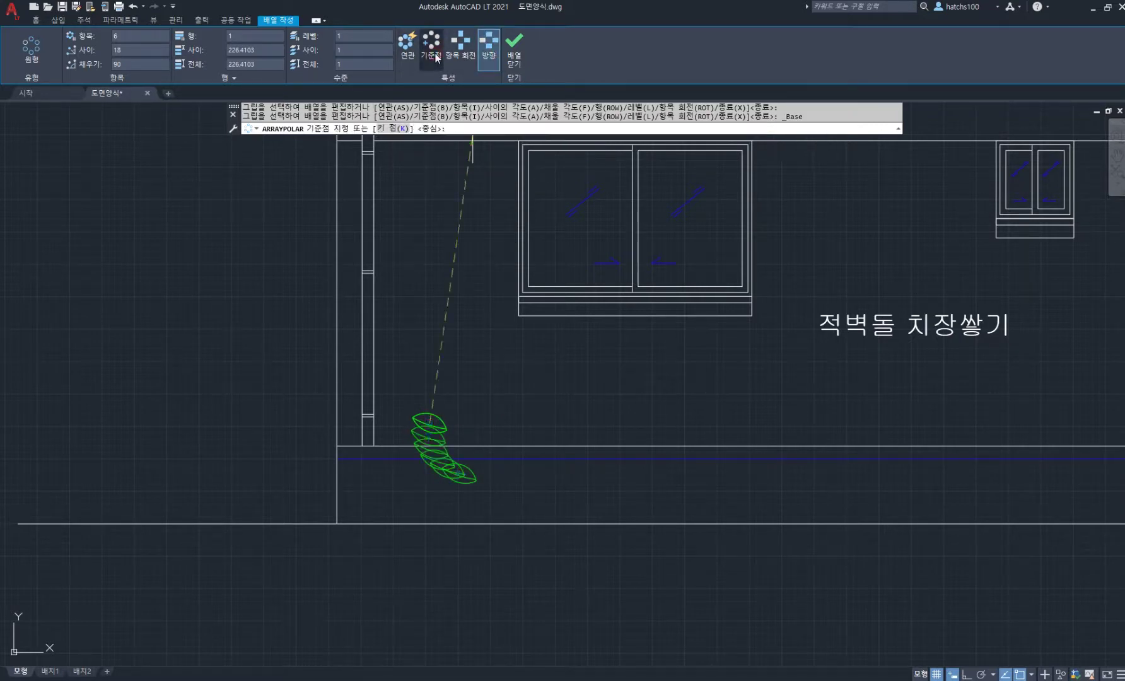
left_click(471, 429)
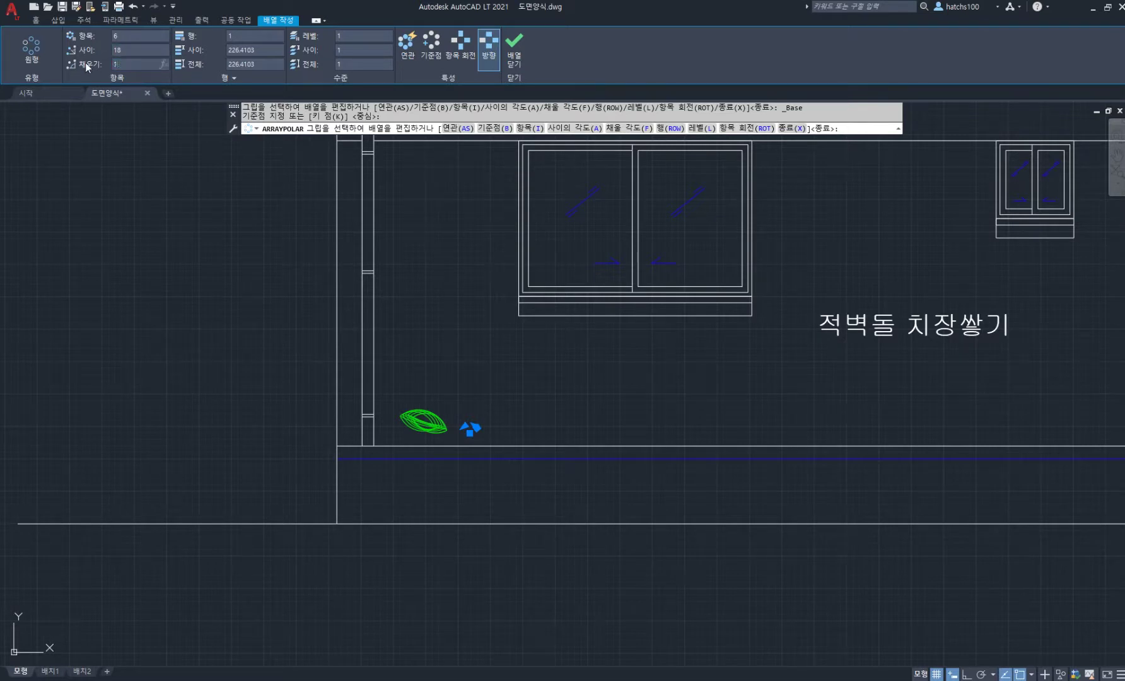
key("Return")
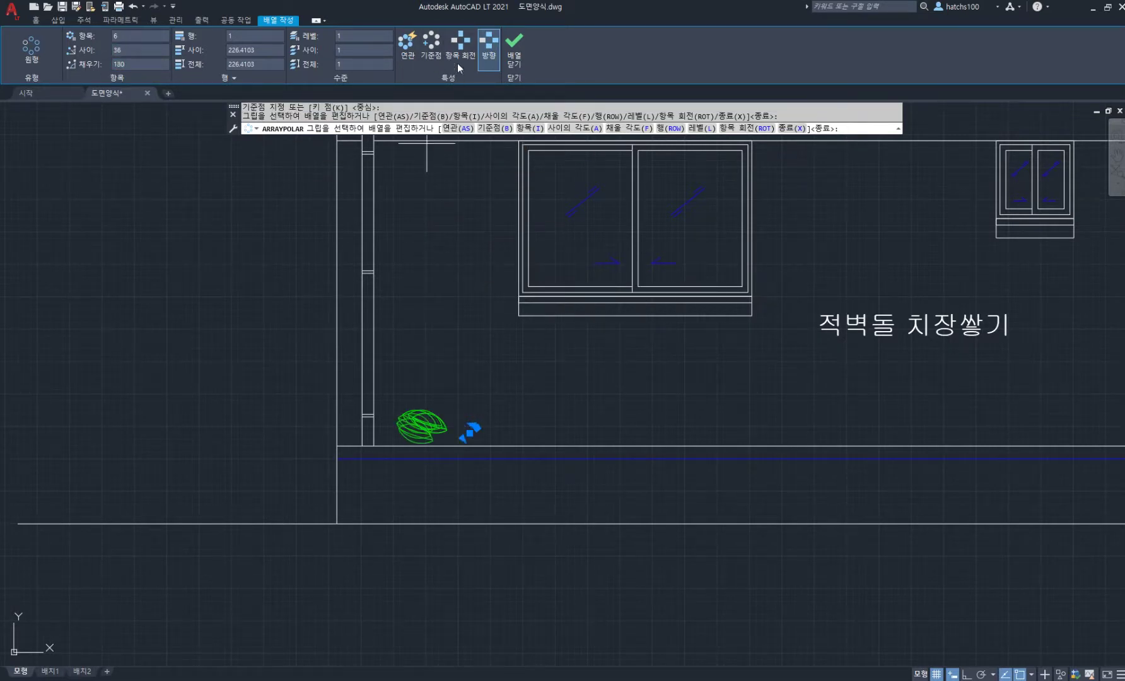
left_click(514, 47)
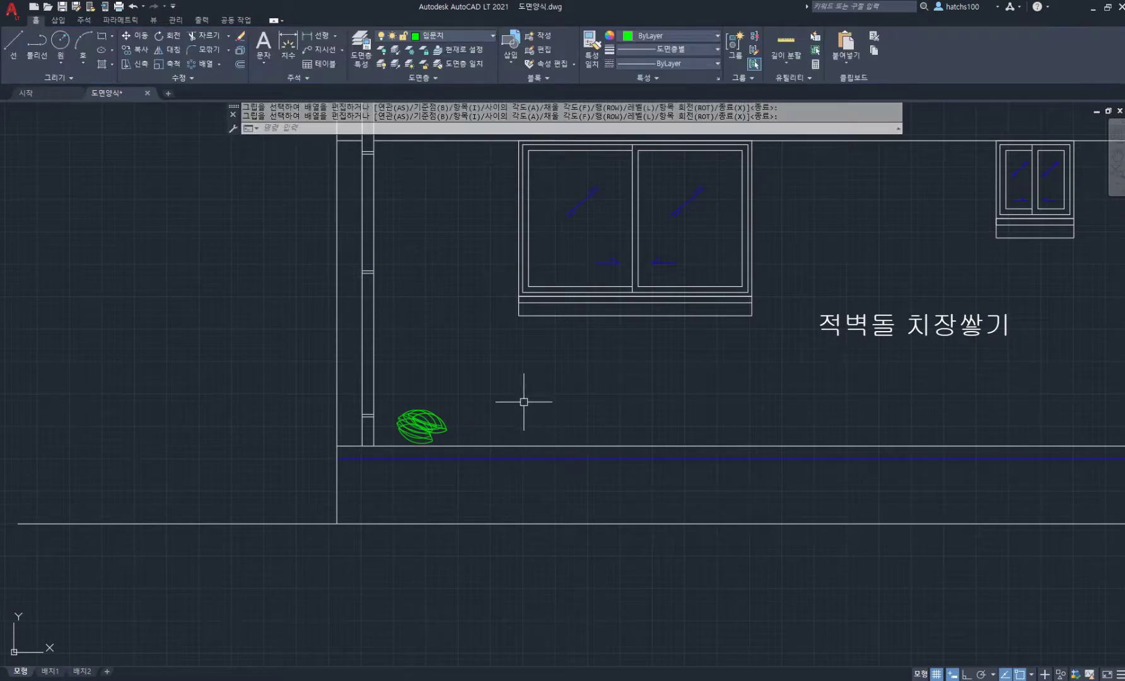
key("ctrl+z")
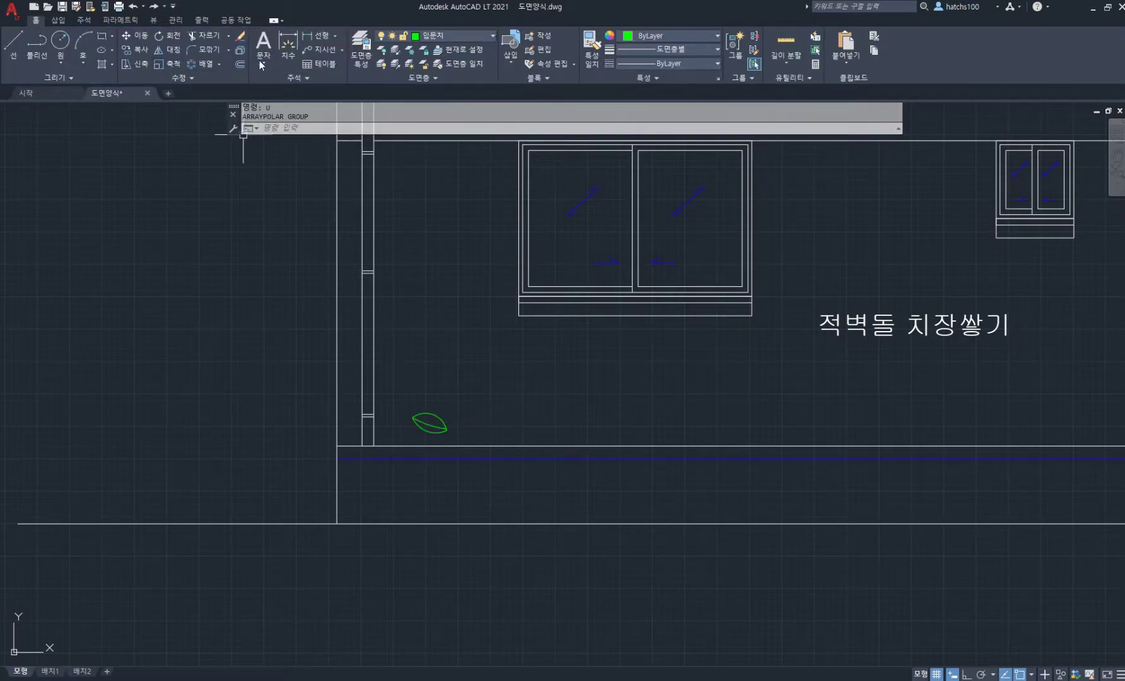
Polar-array the leaf around a point to its right as six rotated items over 180°, reversing the direction so the leaves fan upward.
left_click(202, 64)
left_click(429, 423)
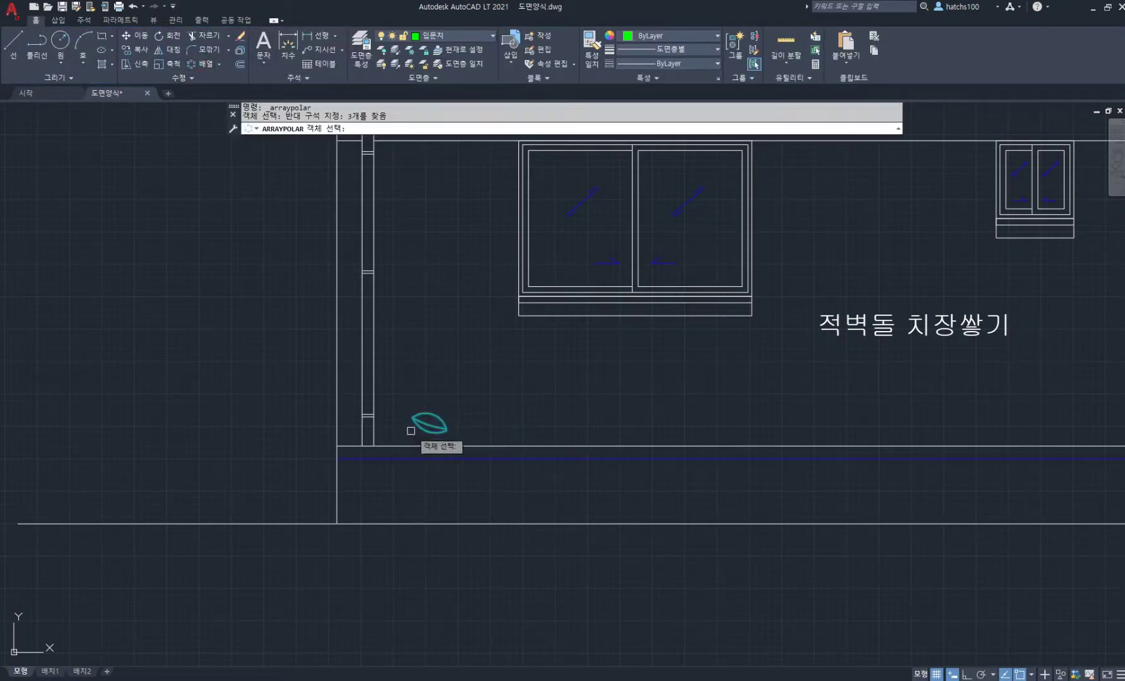
key("Return")
left_click(468, 428)
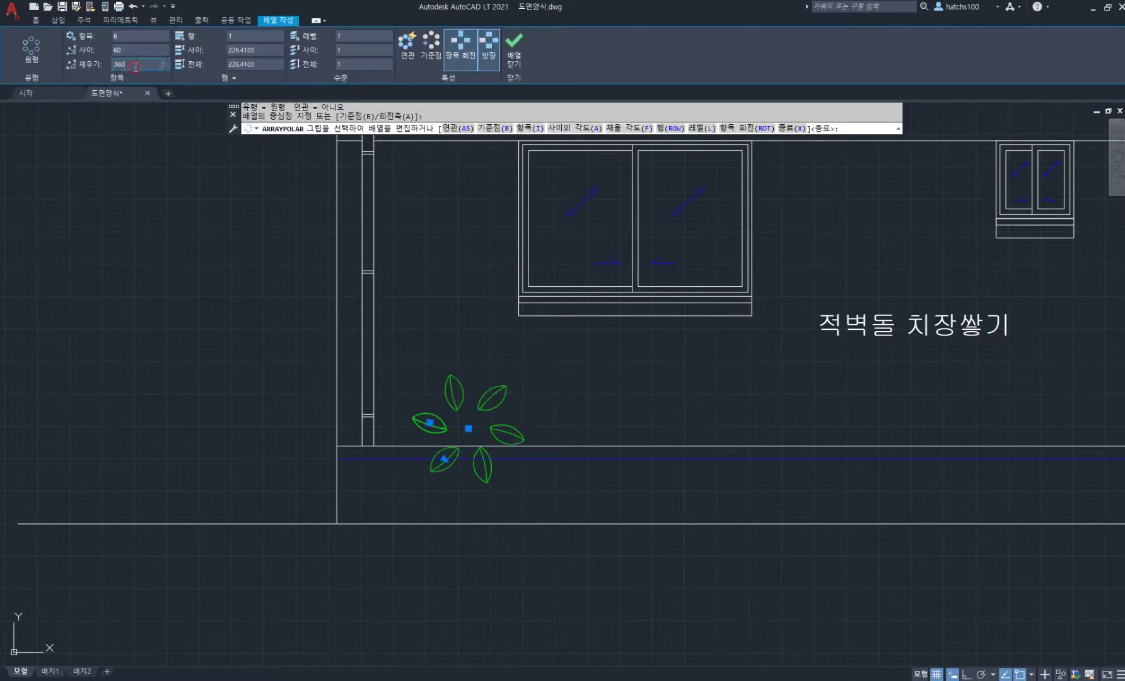
left_click(111, 63)
type("180")
key("Return")
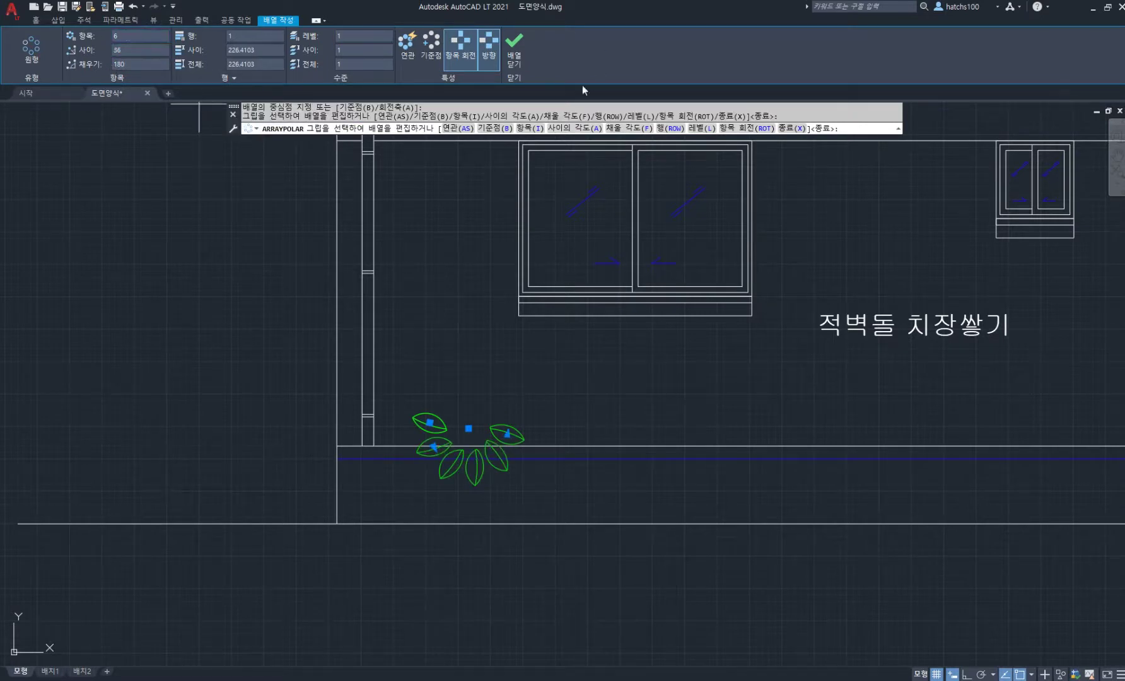
left_click(463, 55)
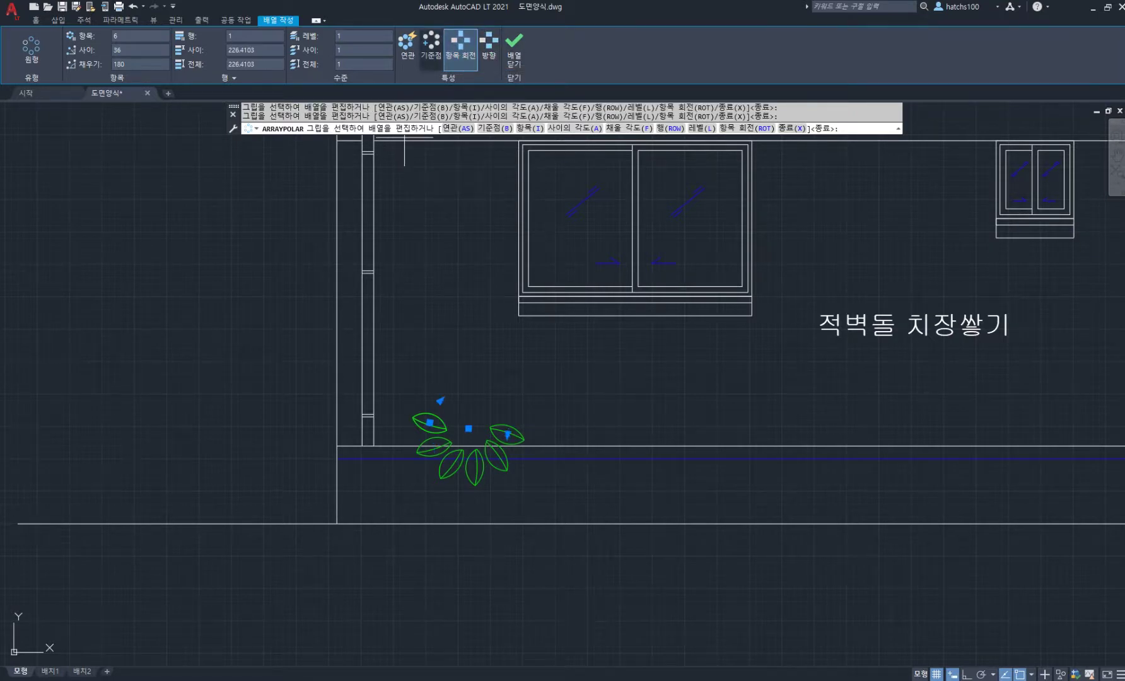
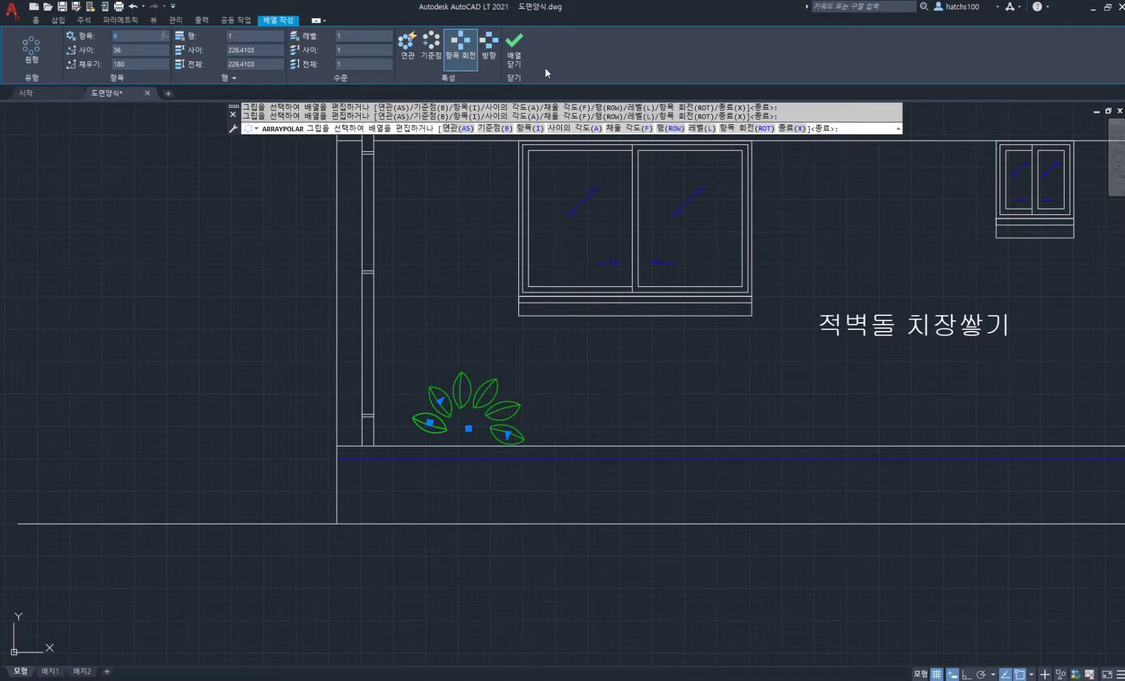
left_click(513, 50)
Copy the leftmost leaf a short distance right to fill the lower middle of the plant.
scroll(518, 403, "up", 2)
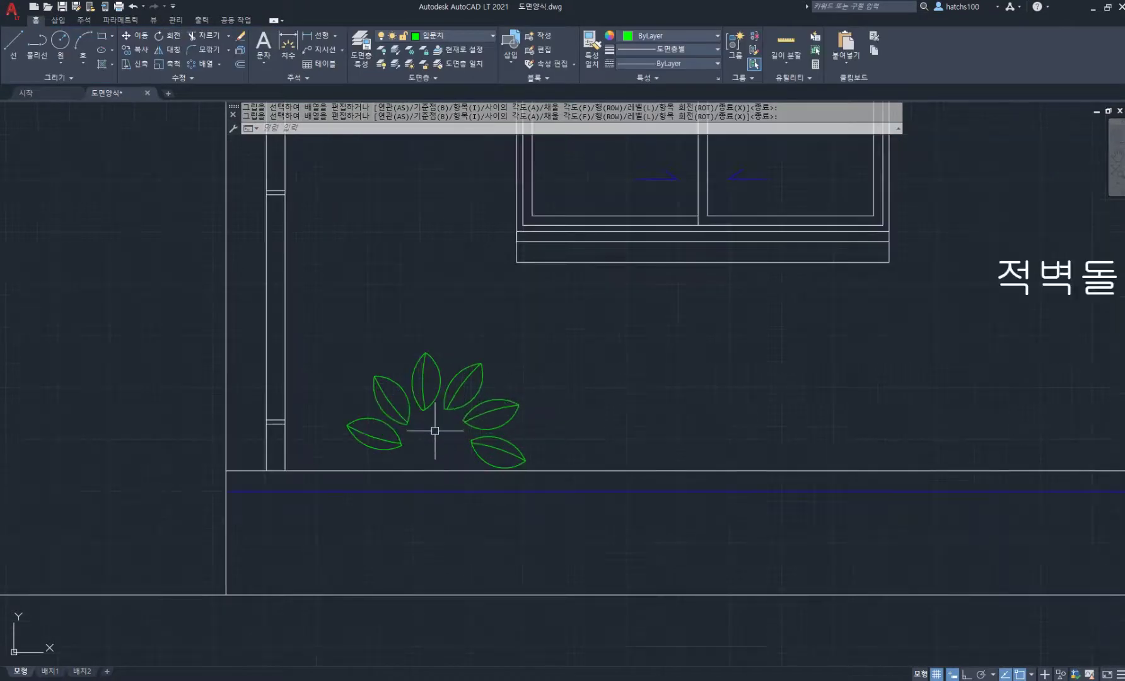
key("Return")
left_click(372, 435)
key("Return")
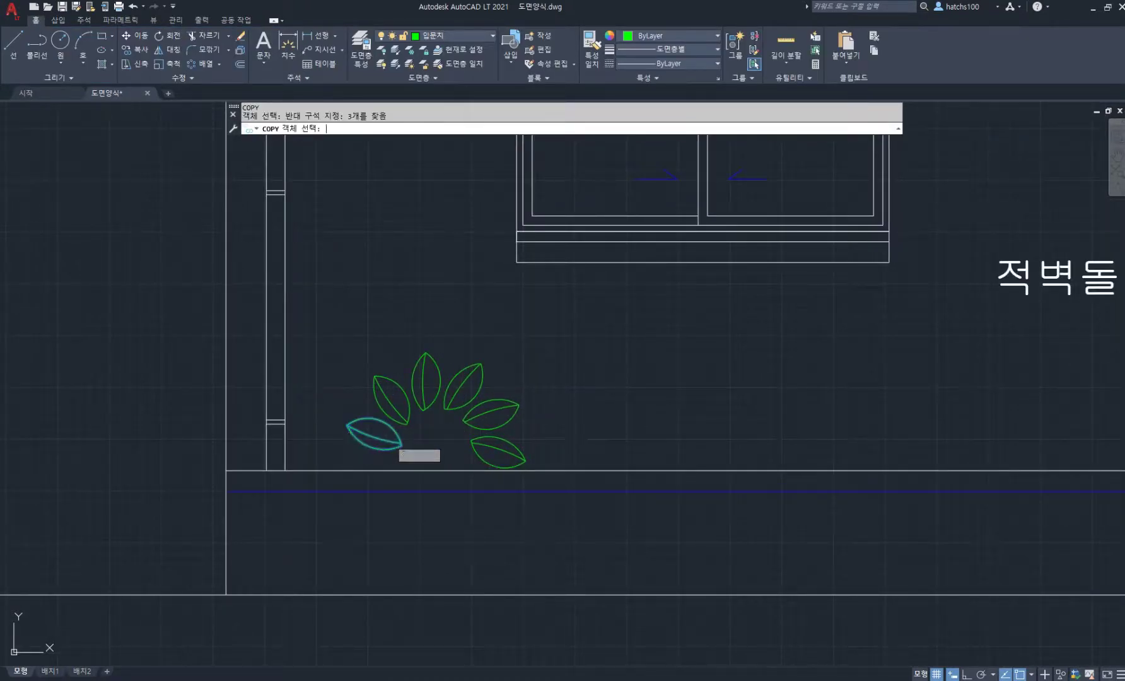
left_click(400, 446)
left_click(434, 436)
key("Return")
Copy the upward-slanting leaf on the plant's right side down and left into the gap at its centre.
key("Return")
left_click(514, 424)
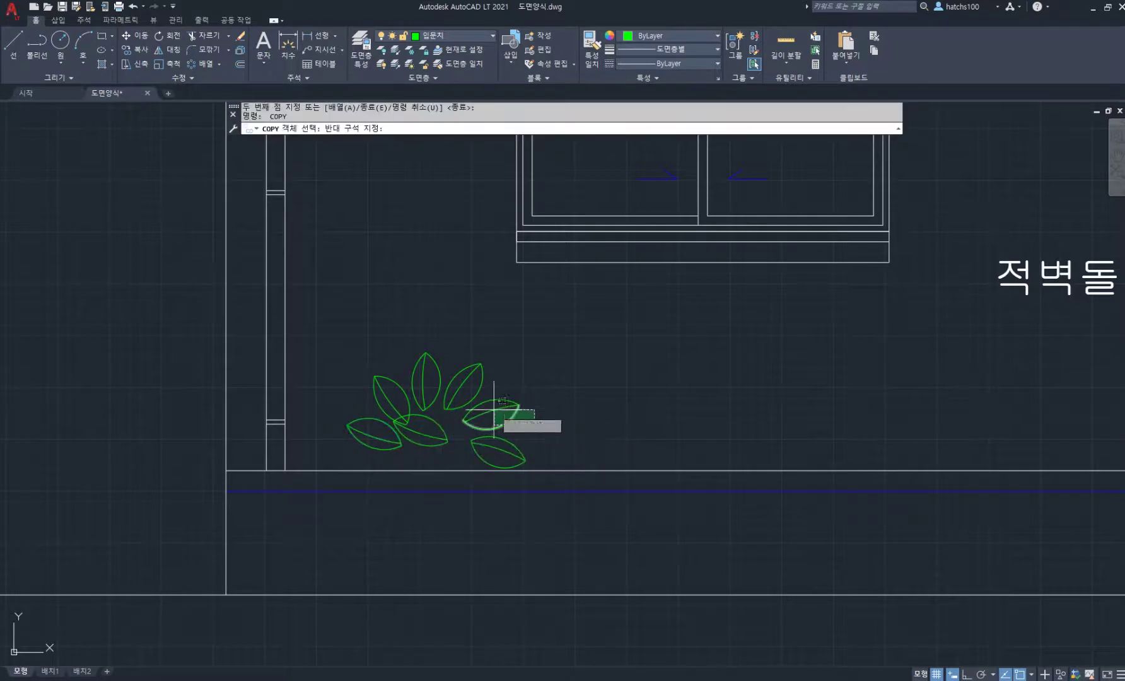
left_click(495, 408)
key("Return")
left_click(601, 387)
left_click(574, 401)
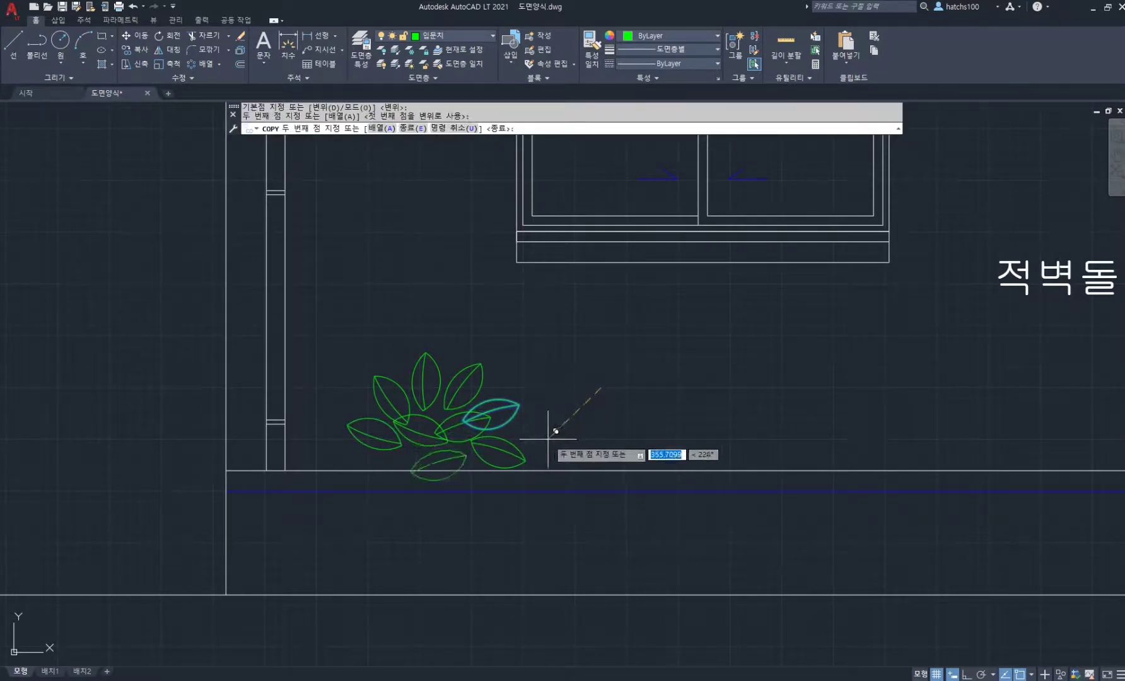
scroll(544, 446, "down", 2)
key("Return")
Delete the lowest leaf at the right end of the plant.
scroll(534, 447, "up", 2)
left_click(535, 445)
left_click(485, 458)
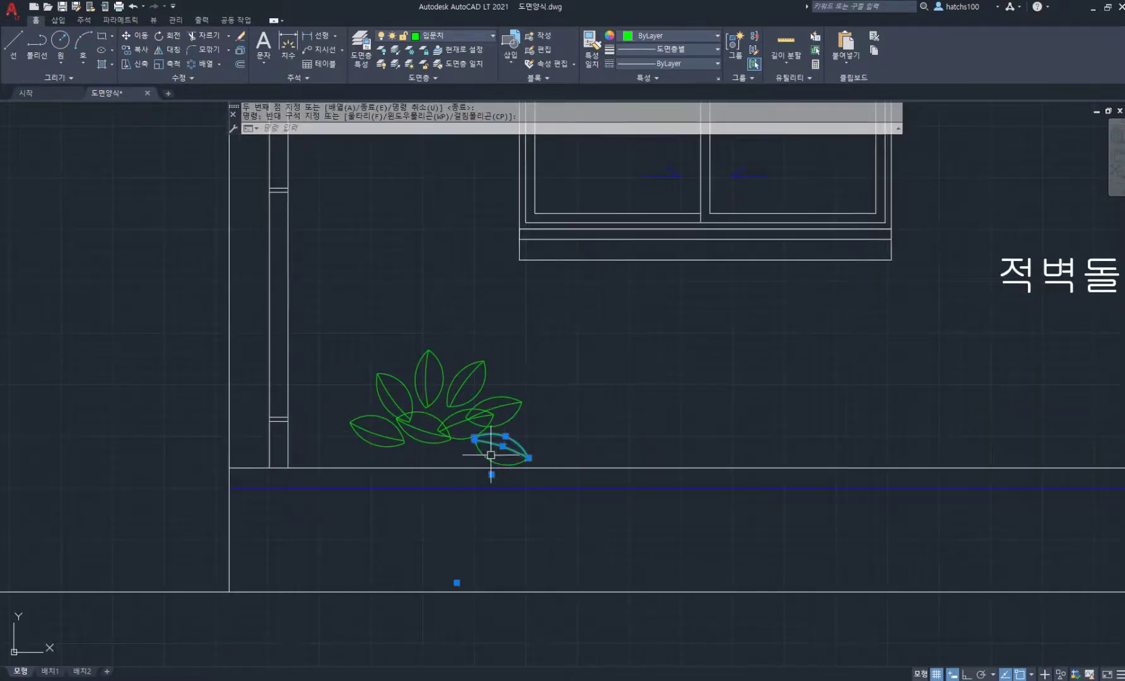
key("Delete")
Rotate all the plant's leaves slightly clockwise about a point at the plant's lower centre.
scroll(486, 426, "up", 2)
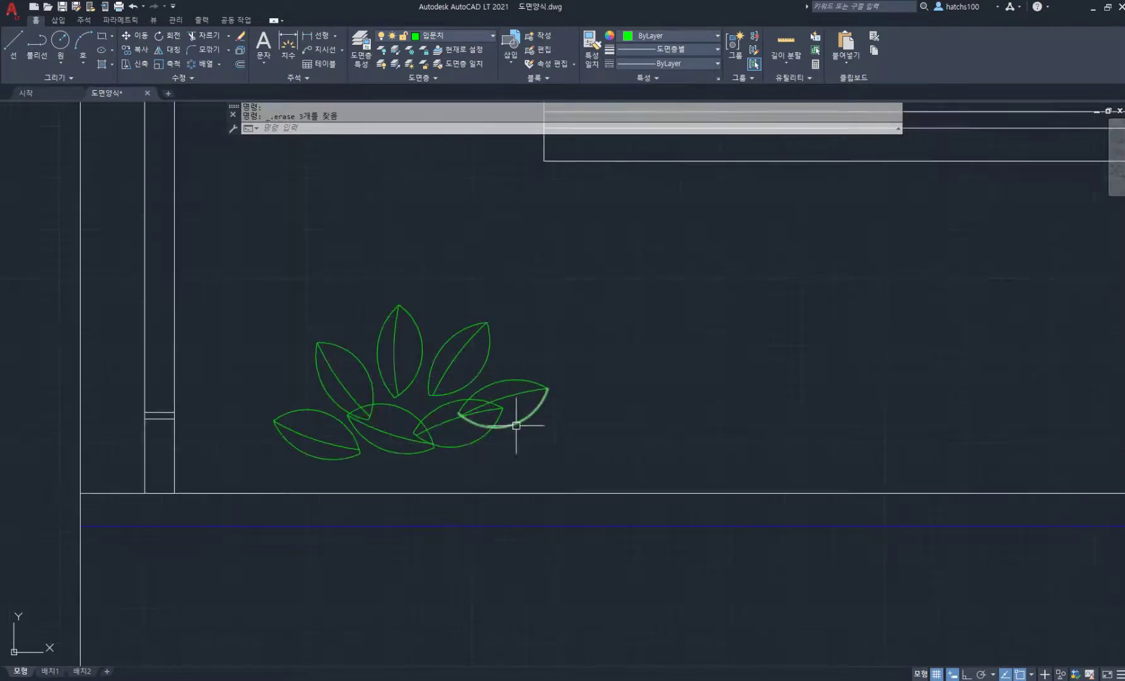
key("Return")
left_click(583, 460)
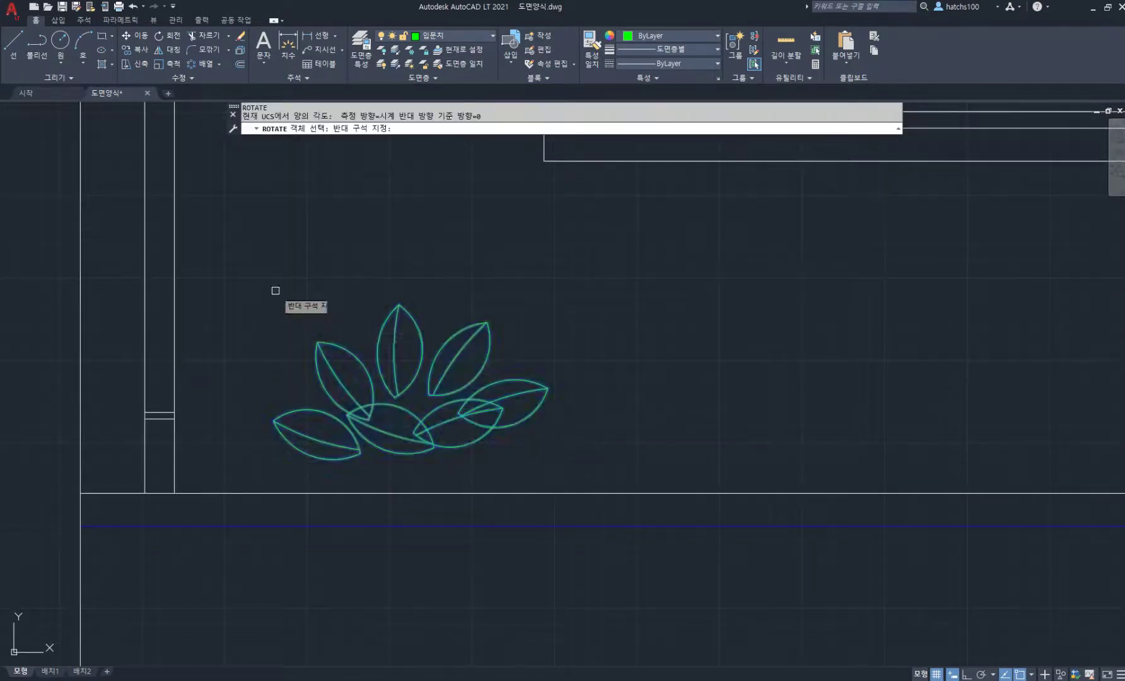
left_click(273, 291)
key("Return")
left_click(438, 435)
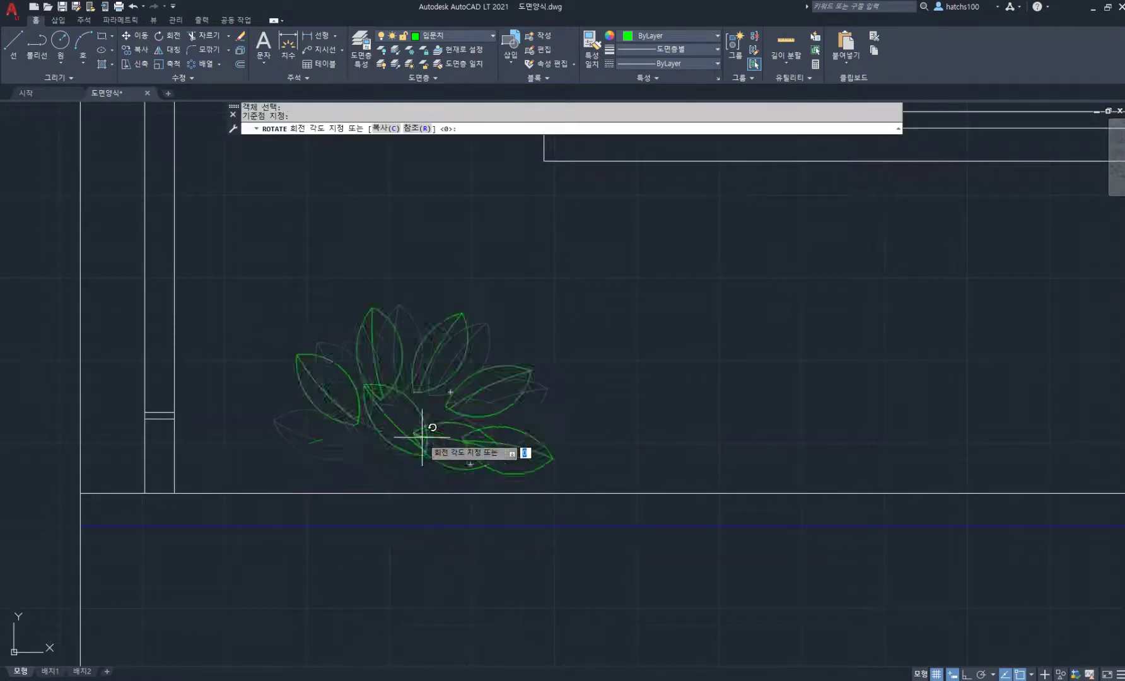
left_click(558, 459)
Move the whole plant about 150 mm straight down so its lower leaves sit on the planter's upper line.
scroll(541, 400, "down", 5)
scroll(541, 400, "up", 2)
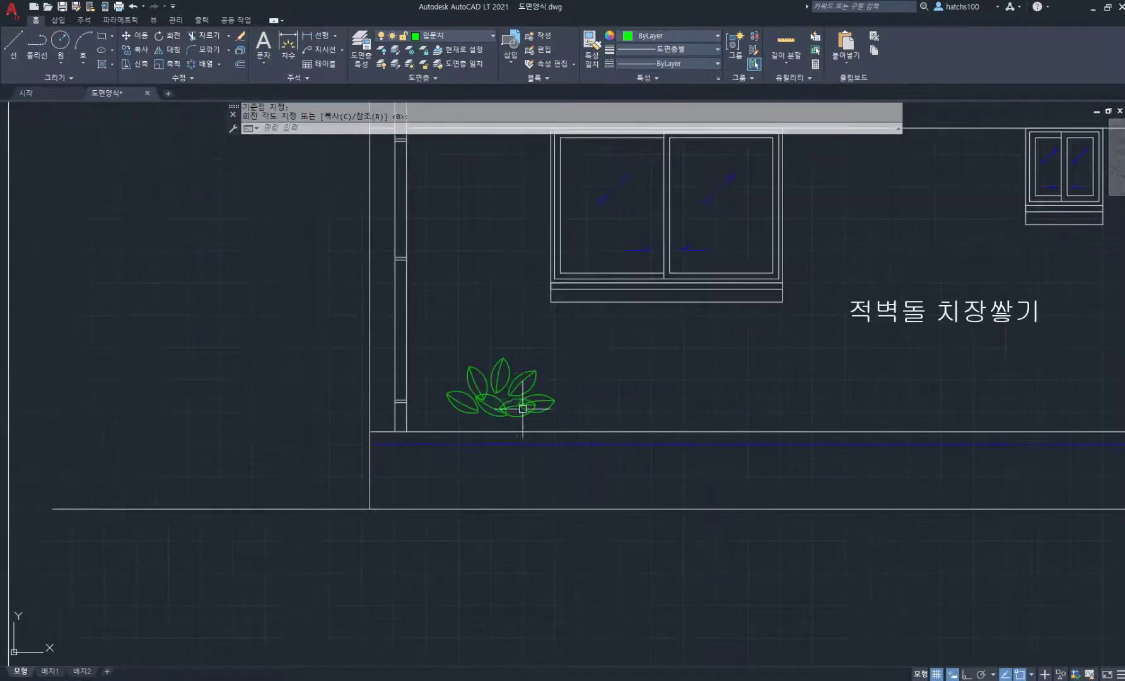
type("m")
key("Return")
left_click(436, 339)
left_click(598, 463)
key("Return")
left_click(603, 368)
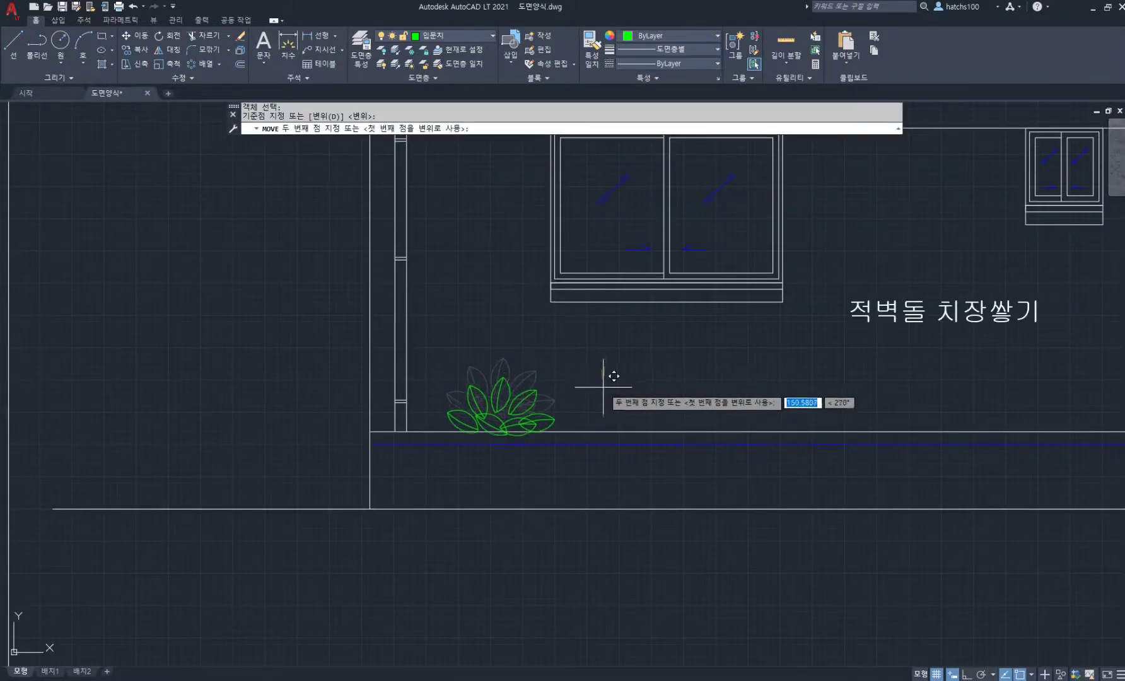
left_click(603, 386)
Convert all the plant's leaves into a block named "1".
scroll(540, 389, "down", 2)
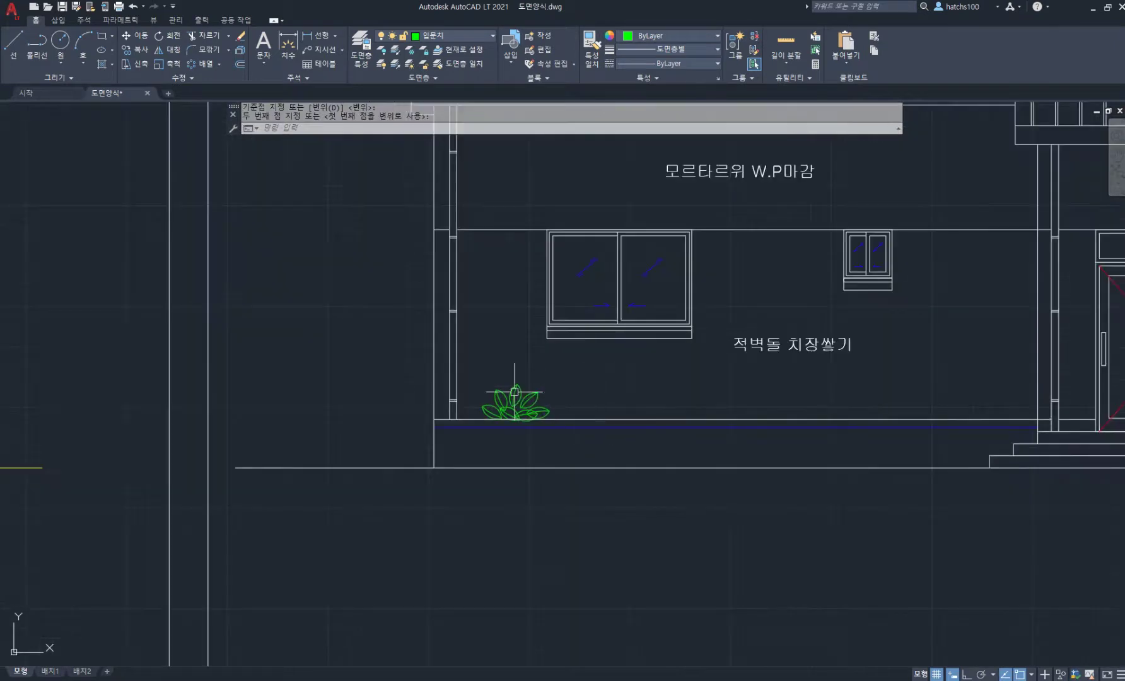
scroll(489, 392, "up", 2)
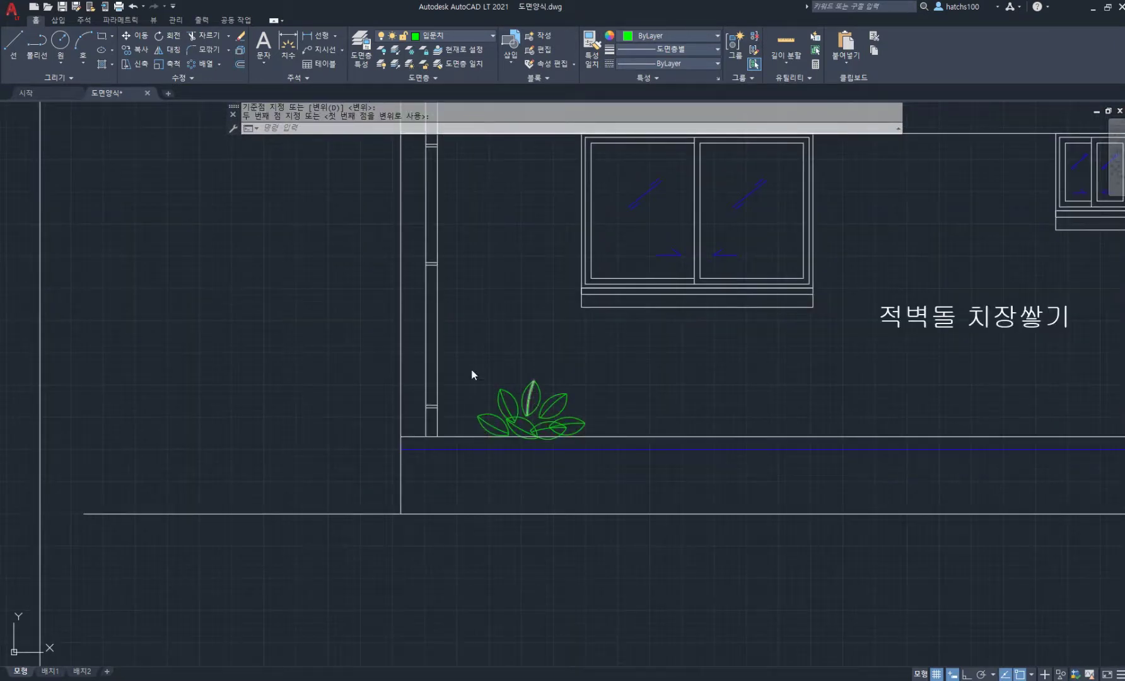
type("b")
key("Return")
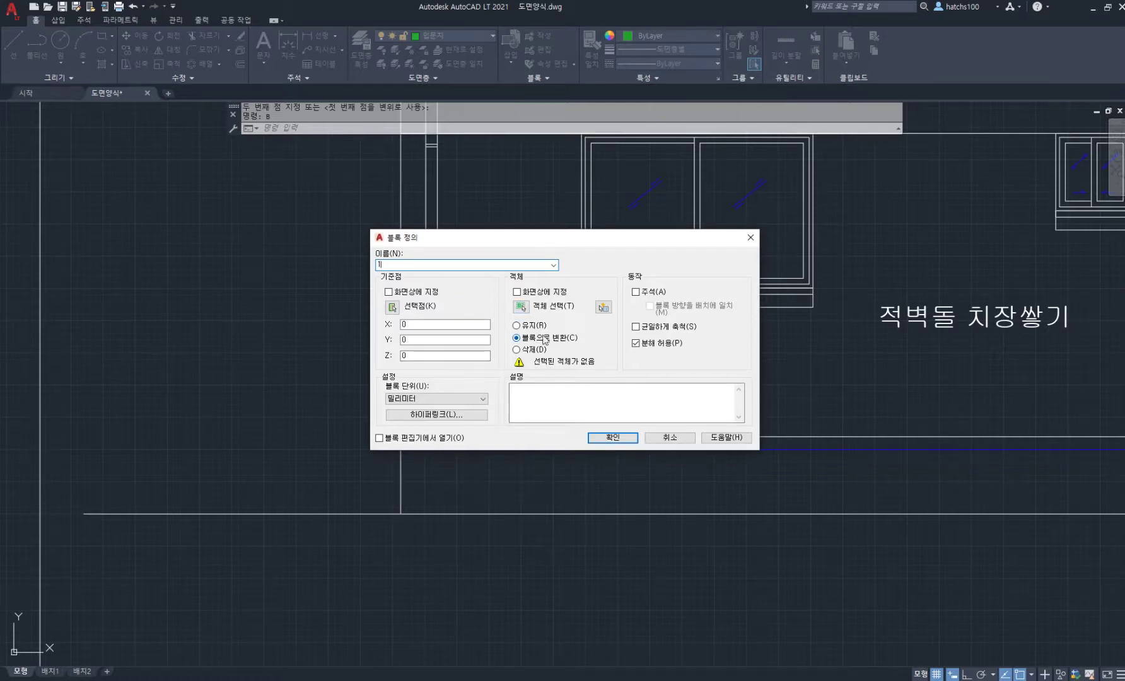
left_click(596, 437)
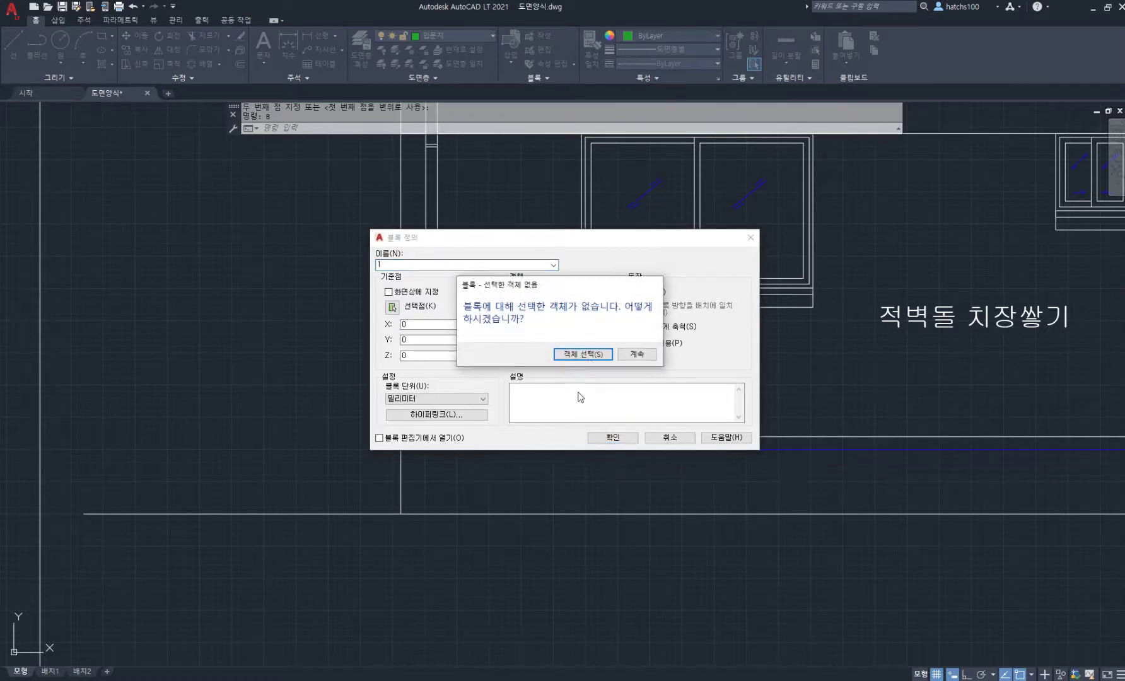
left_click(589, 355)
left_click(467, 341)
left_click(651, 460)
key("Return")
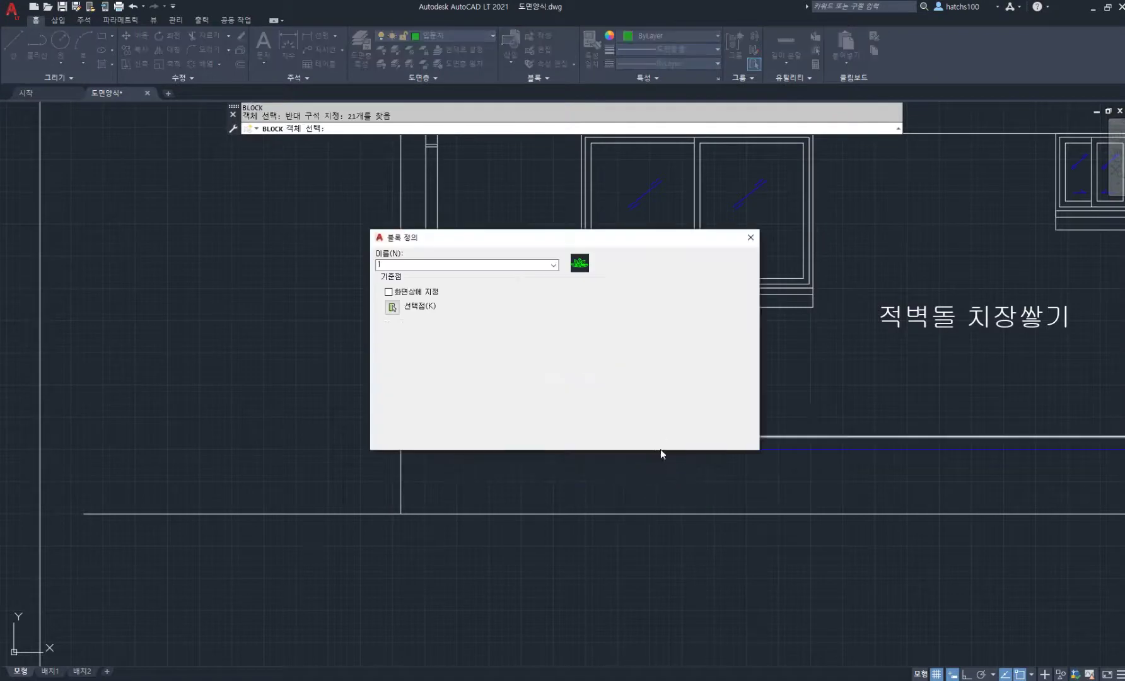
left_click(624, 435)
Copy the plant block horizontally four times along the planter, roughly evenly spaced up to the entrance steps.
scroll(653, 402, "down", 4)
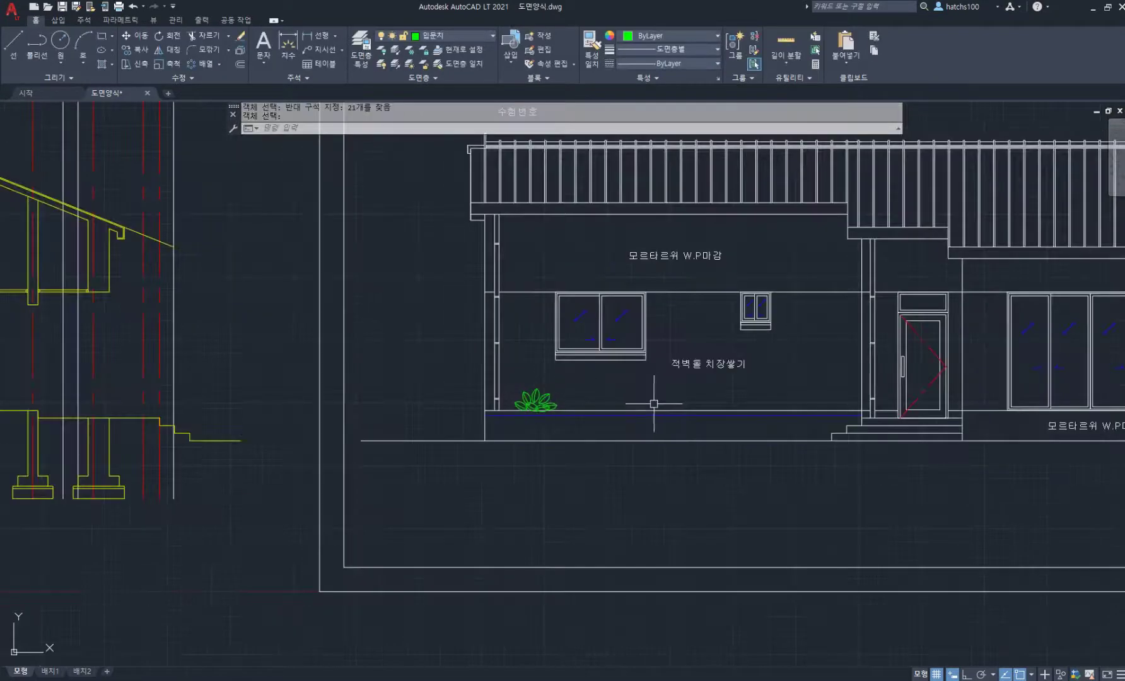
type("co")
key("Return")
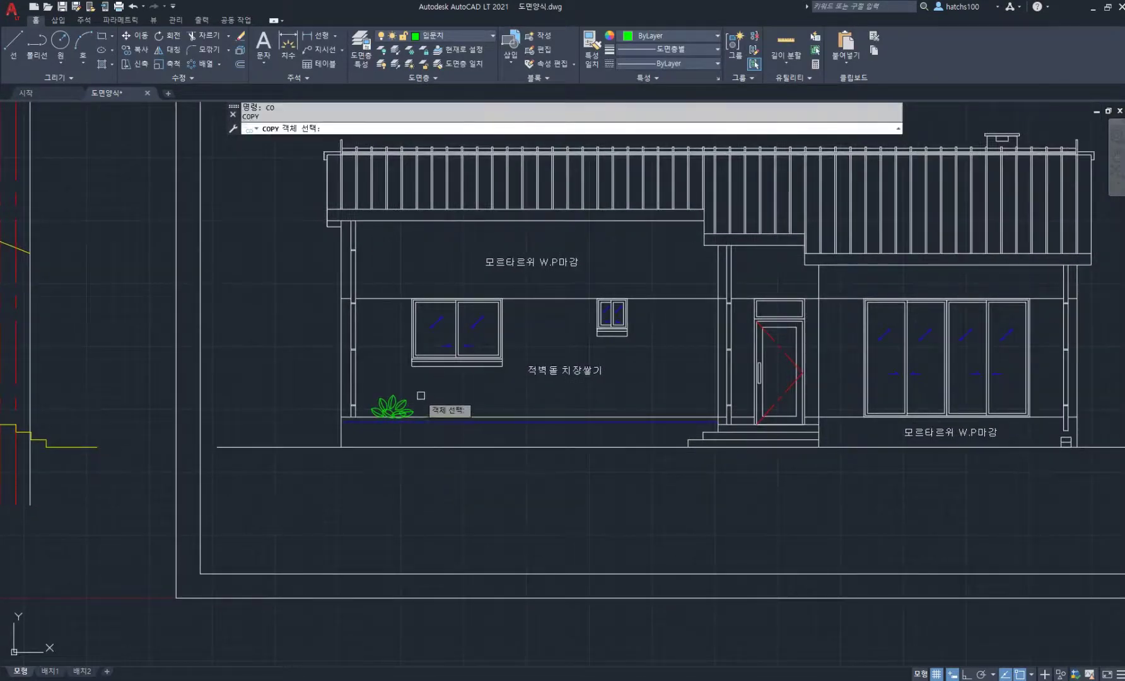
left_click(391, 404)
key("Return")
left_click(411, 490)
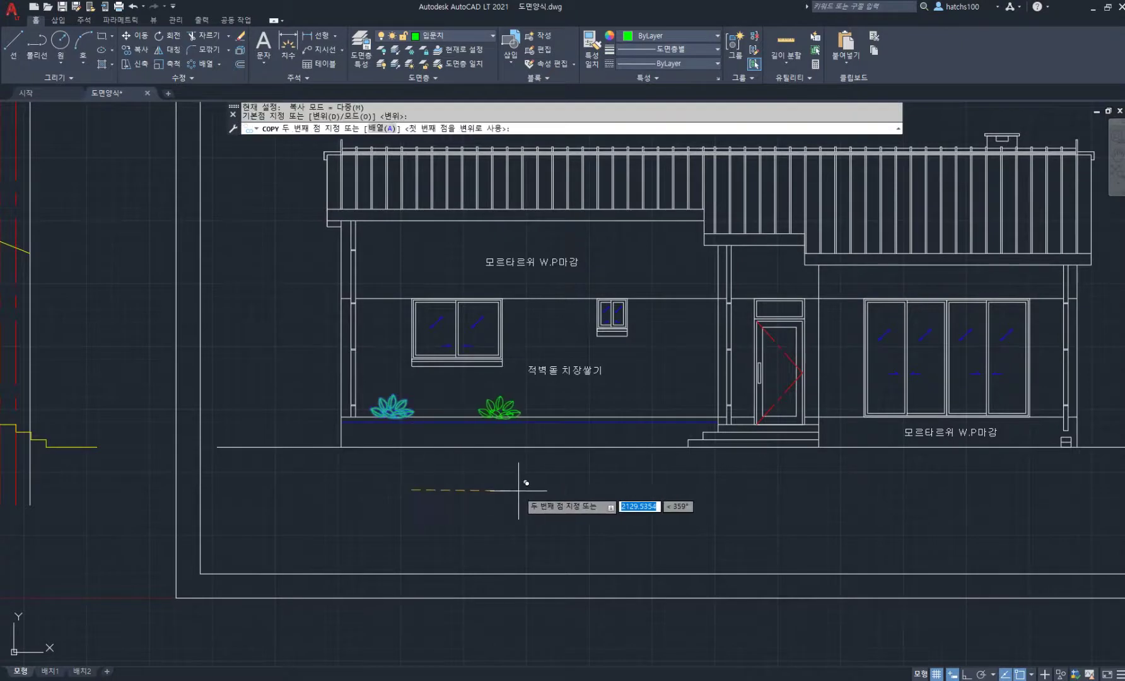
key("F8")
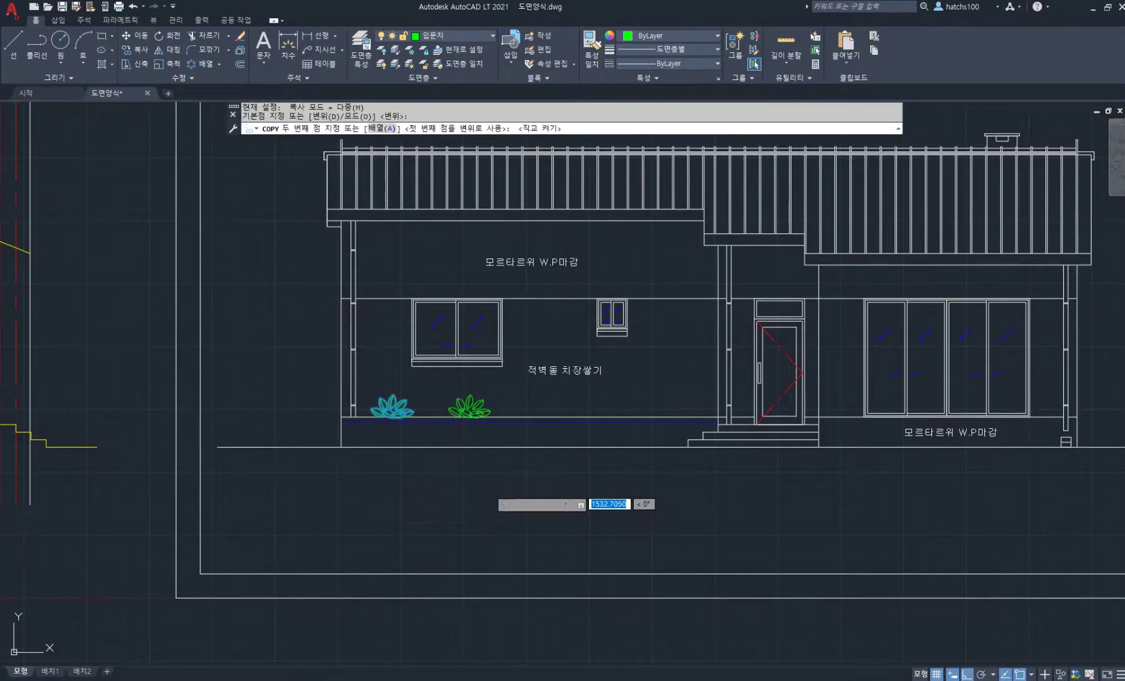
left_click(488, 487)
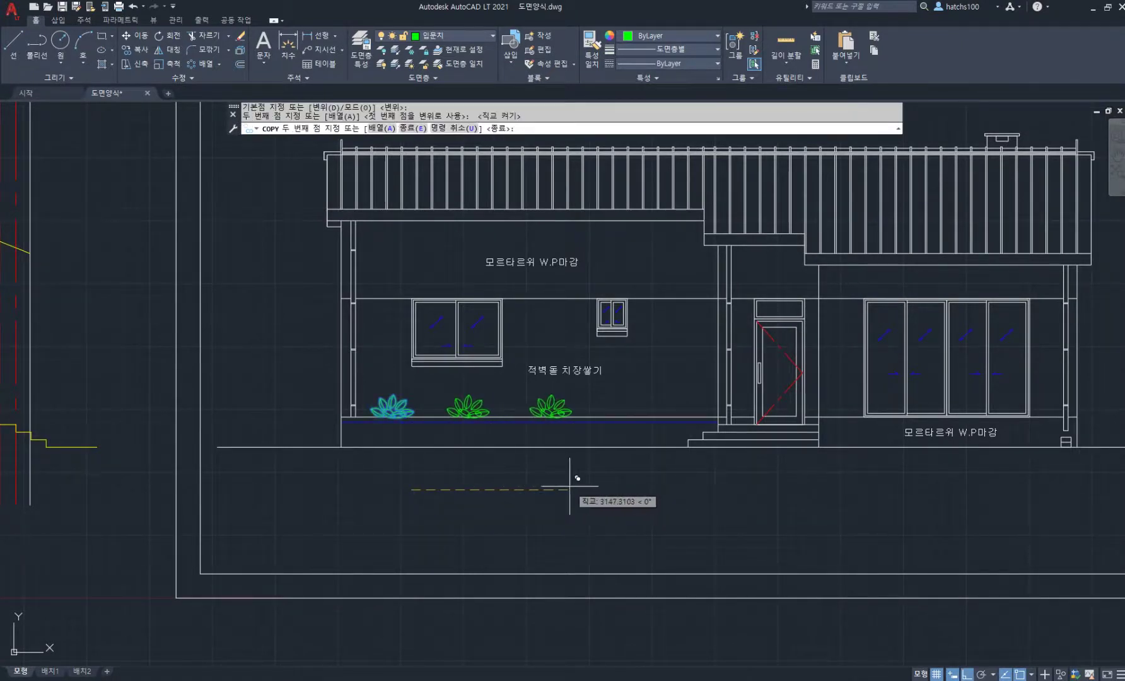
left_click(560, 488)
left_click(637, 488)
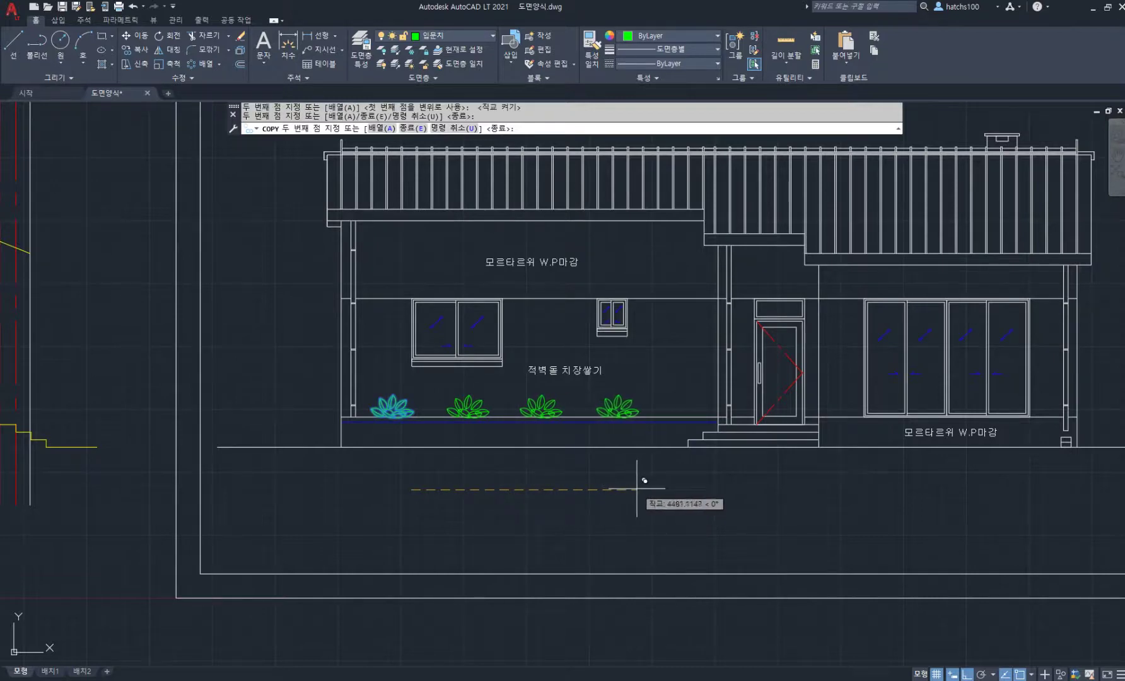
left_click(709, 488)
key("Return")
Convert the ground line beneath the house to a polyline with a width of 40.
scroll(436, 419, "down", 5)
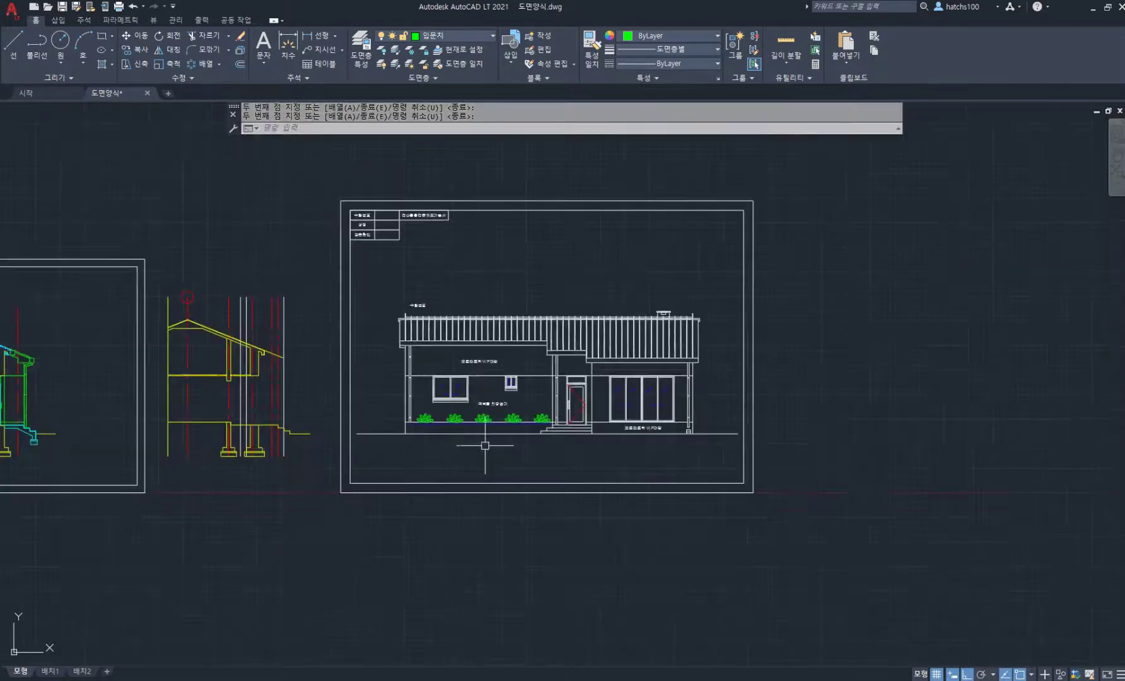
scroll(483, 399, "up", 5)
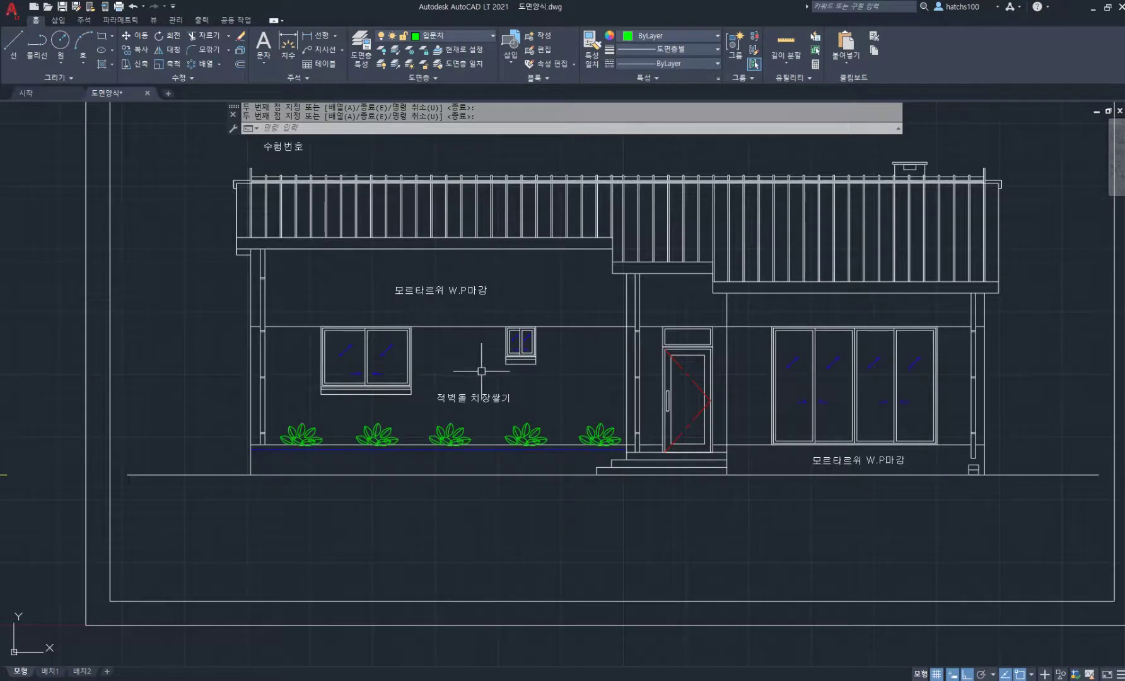
middle_click_drag(482, 371, 464, 390)
type("p")
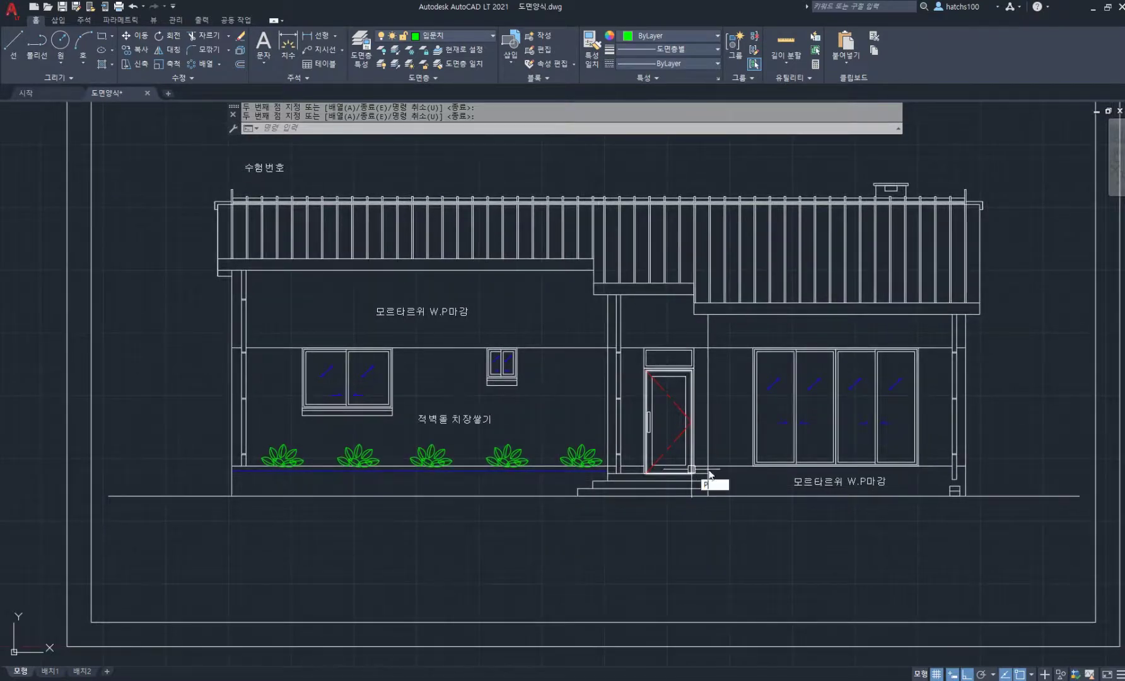
type("e")
key("Return")
left_click(514, 496)
key("Return")
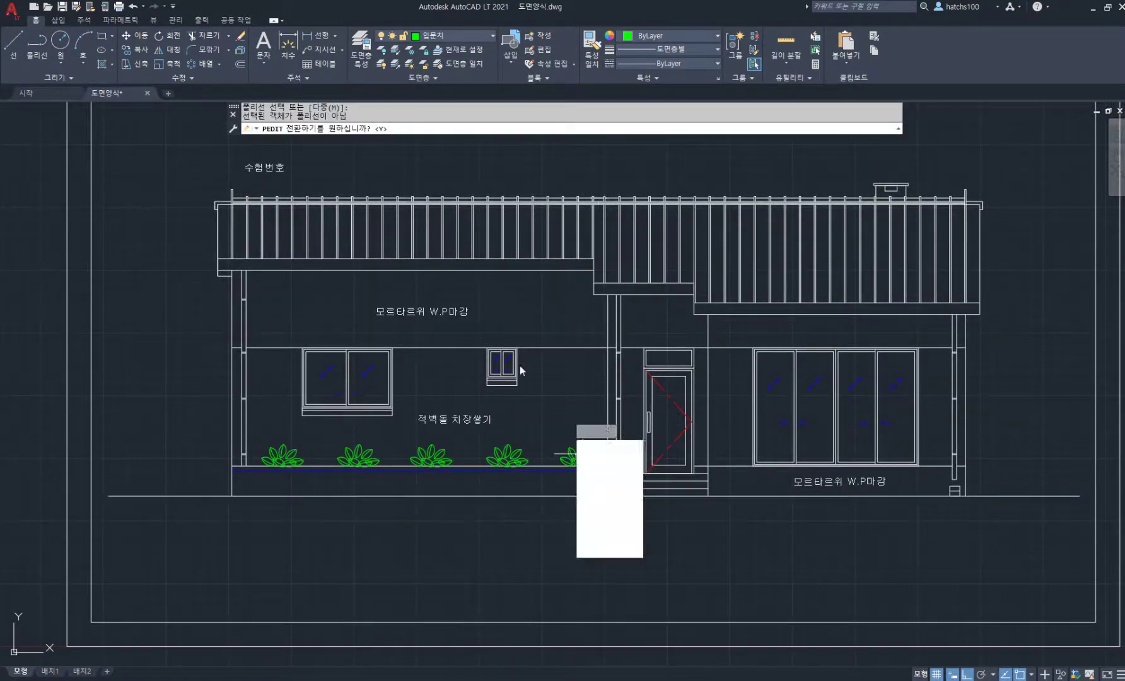
left_click(607, 472)
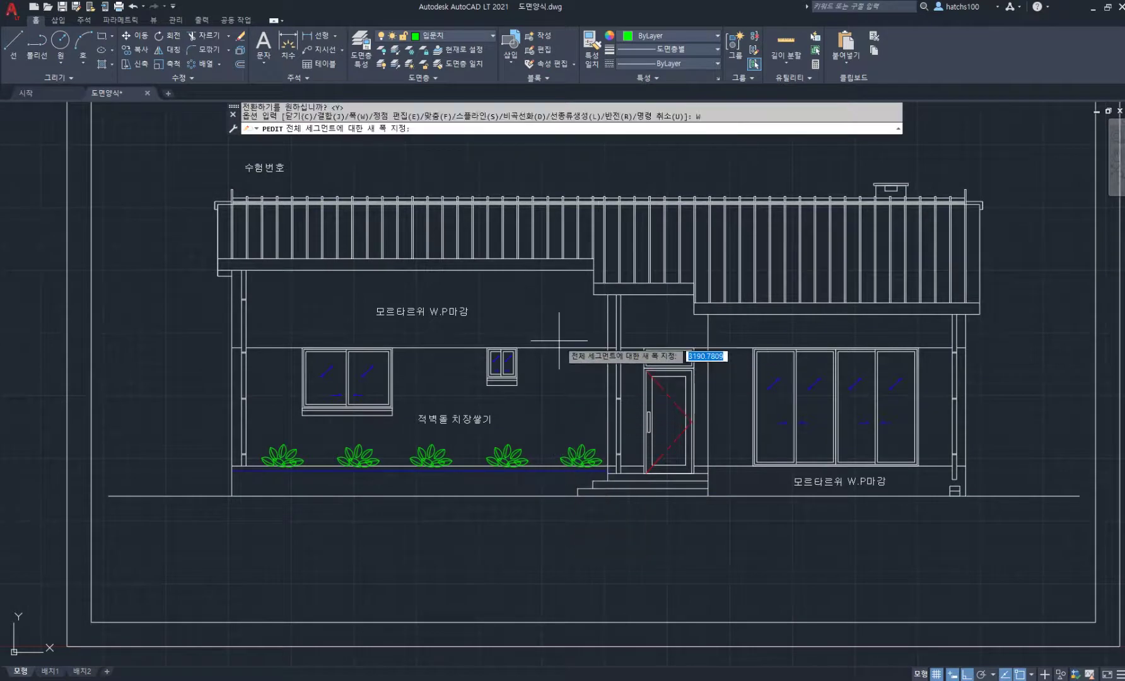
type("40")
key("Return")
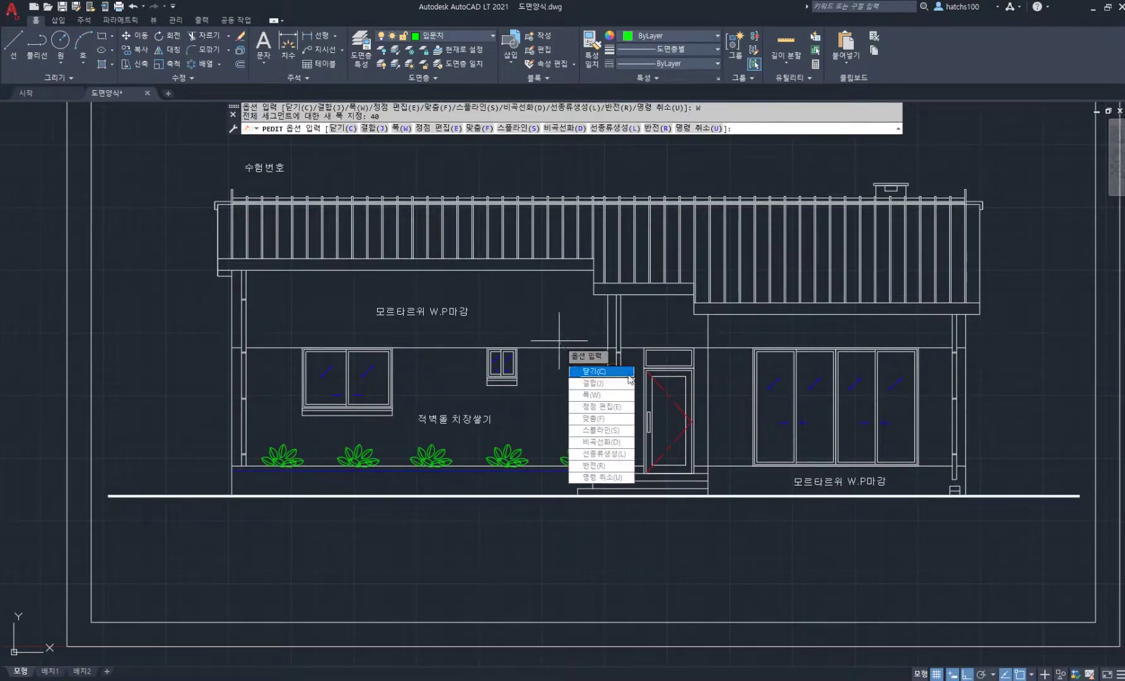
key("Return")
Make the hatch layer current by matching it to a blue glass mark in the large window on the brick wall.
scroll(466, 276, "down", 2)
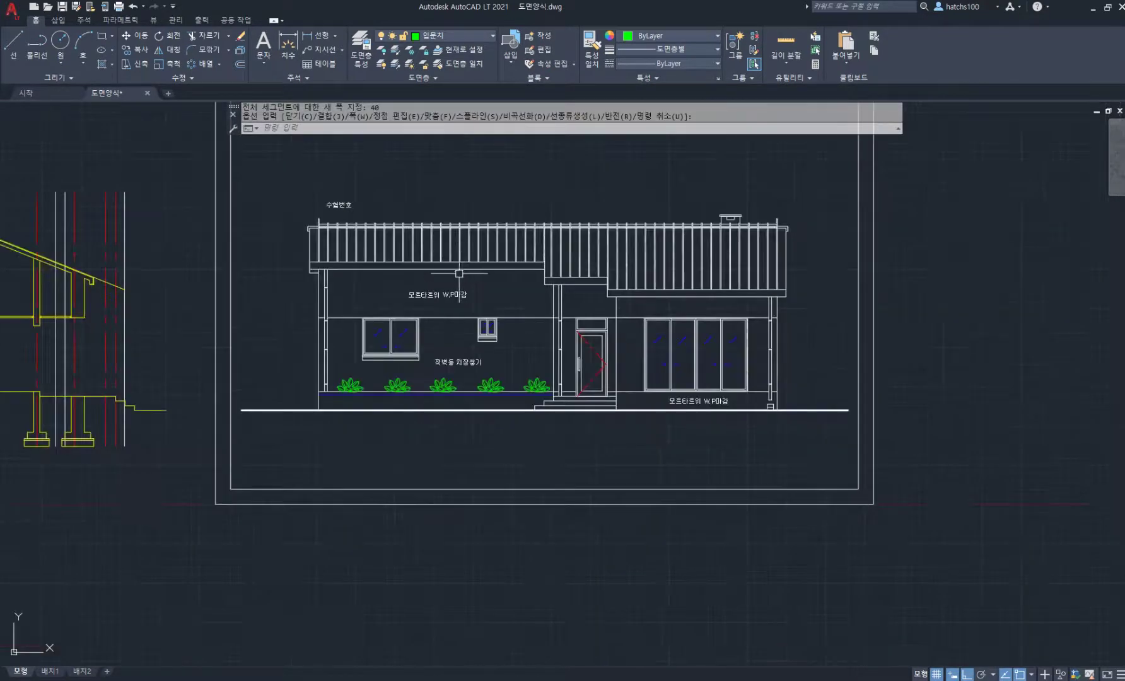
scroll(359, 392, "up", 2)
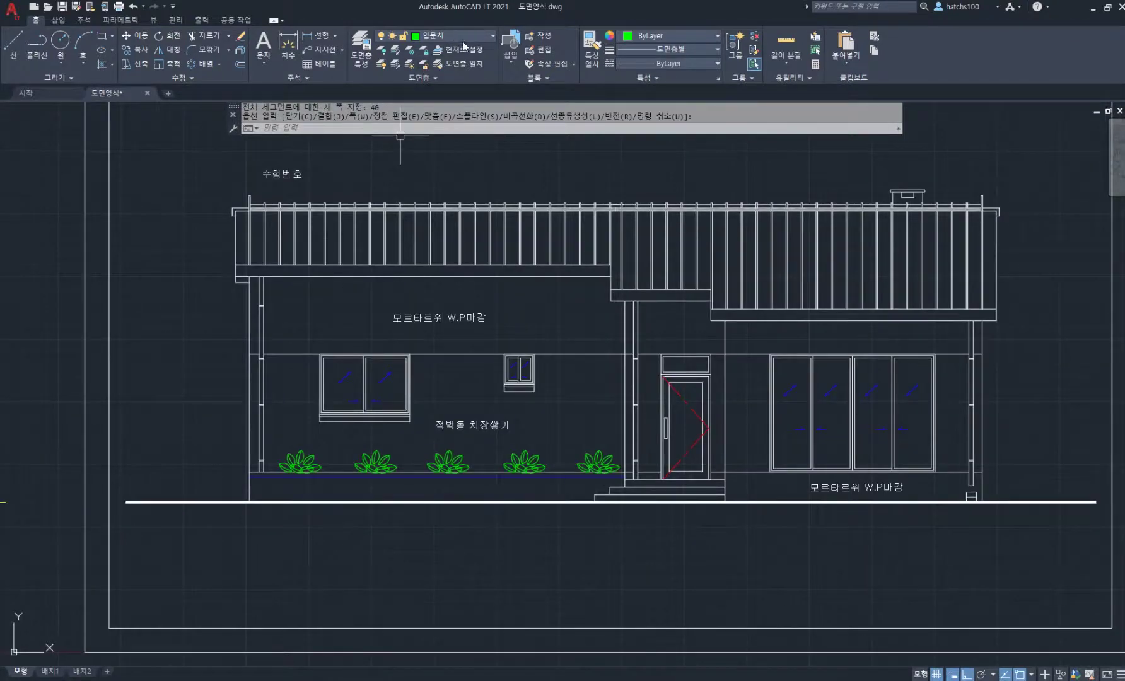
left_click(475, 54)
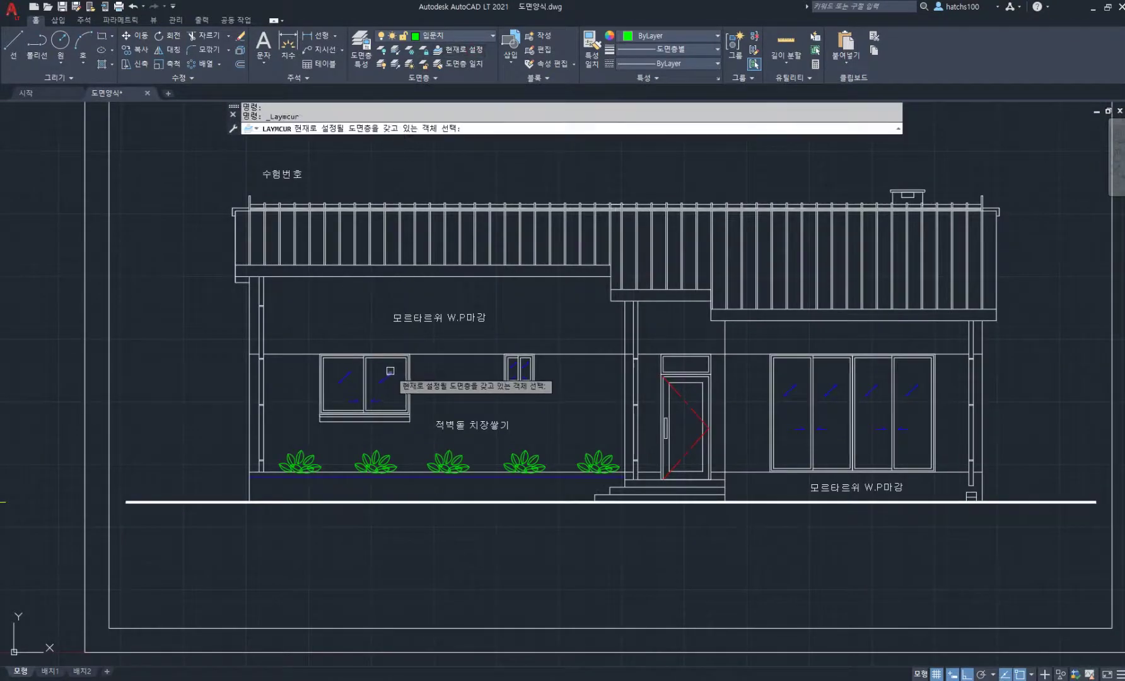
left_click(378, 386)
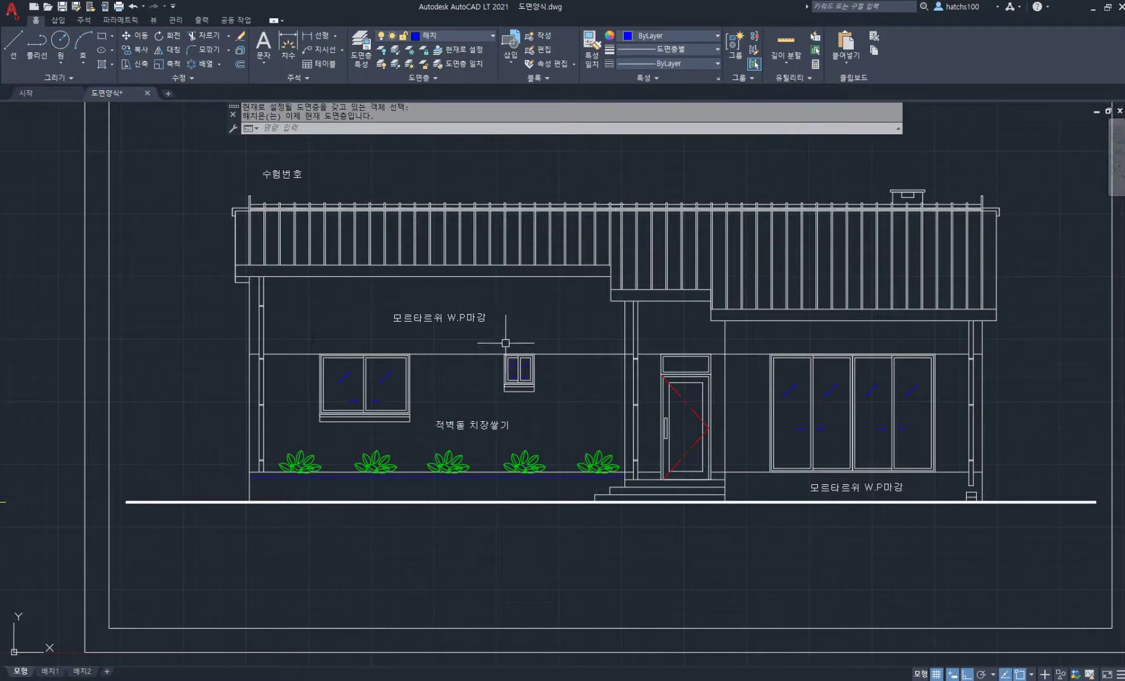
Start a hatch in the planter front between the blue line below the plants and the ground line.
type("h")
key("Return")
scroll(320, 501, "up", 2)
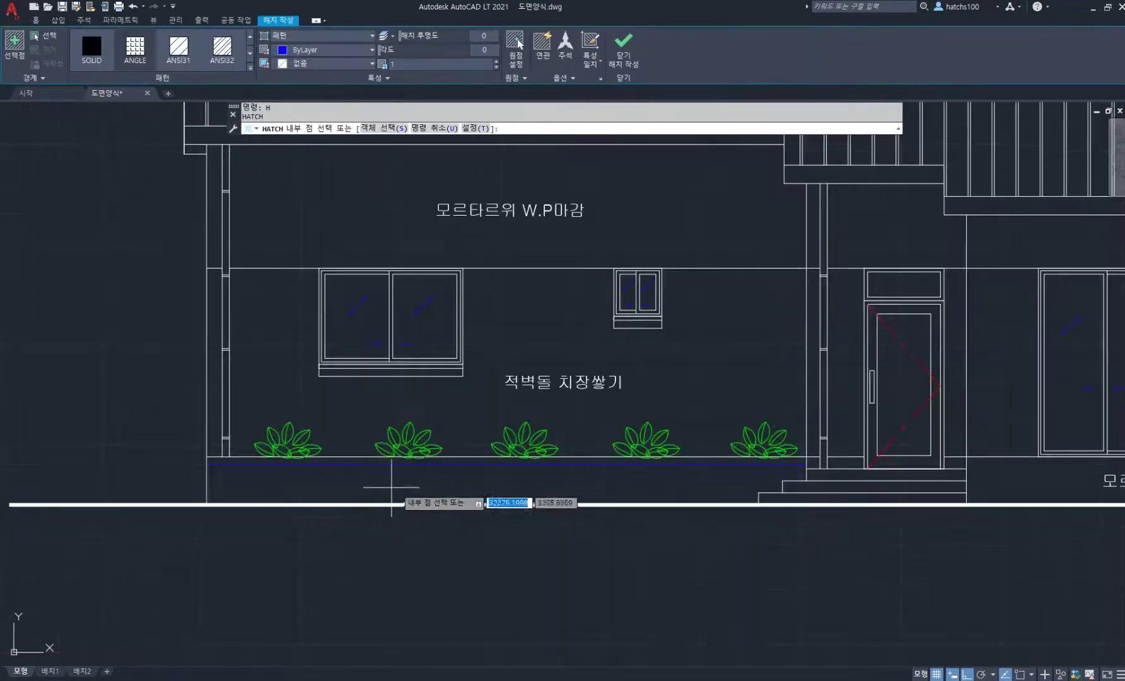
left_click(442, 482)
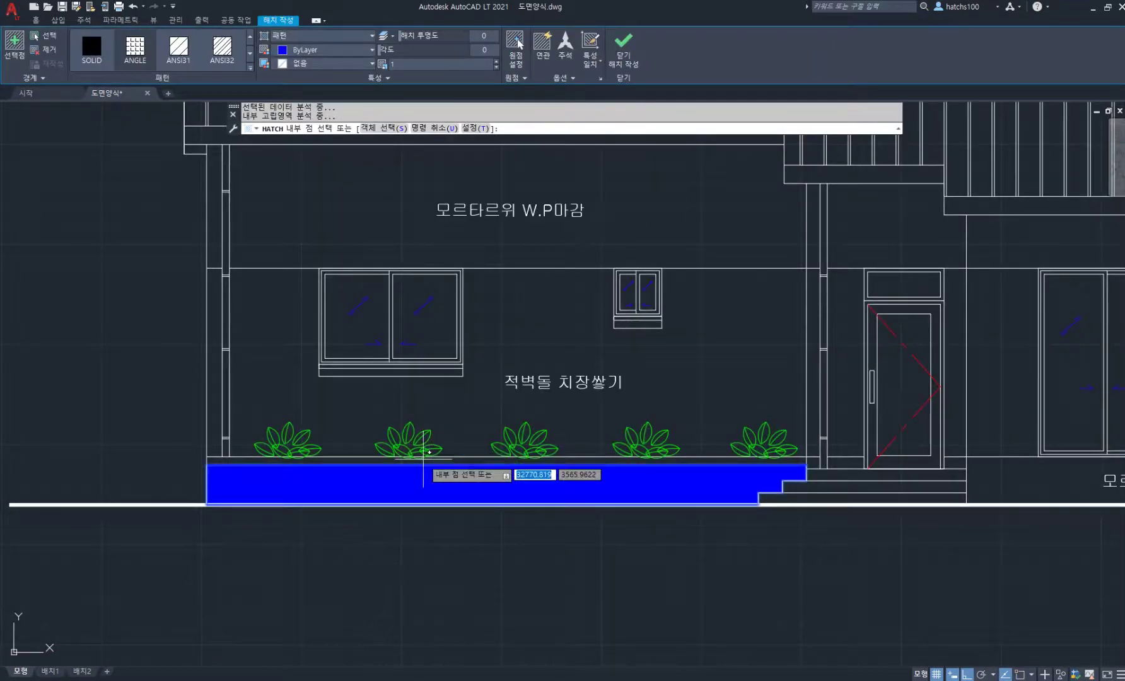
scroll(402, 309, "down", 3)
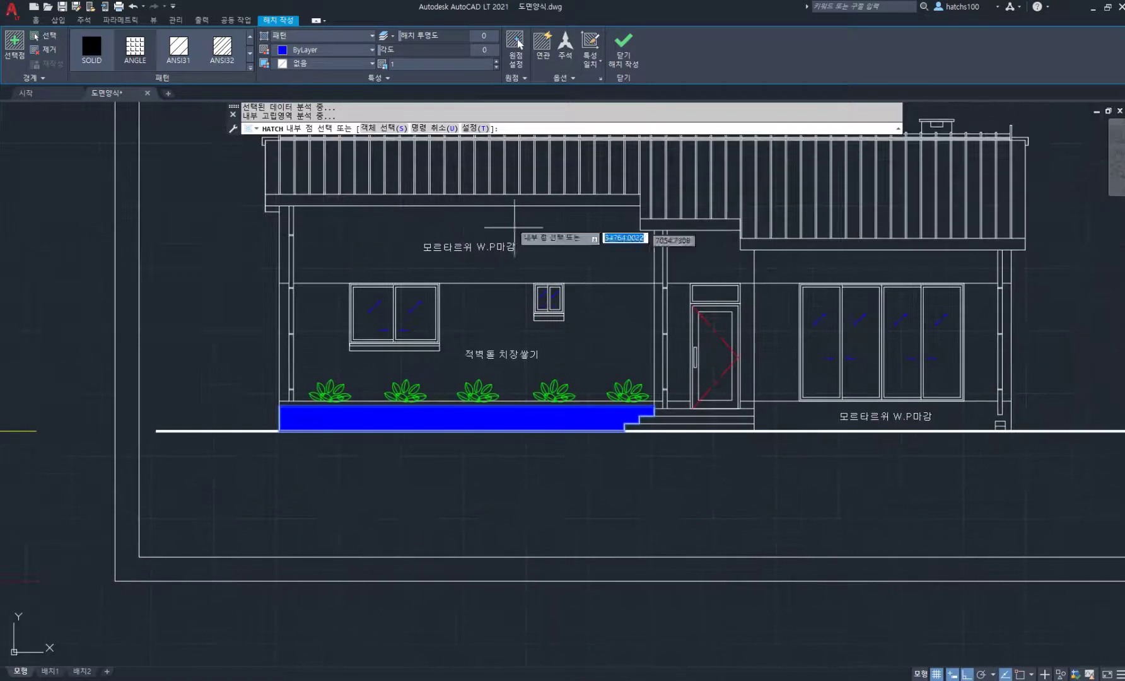
Give the planter front's hatch the AR-B816 brick pattern at scale 0.4 and finish the hatch.
left_click(373, 37)
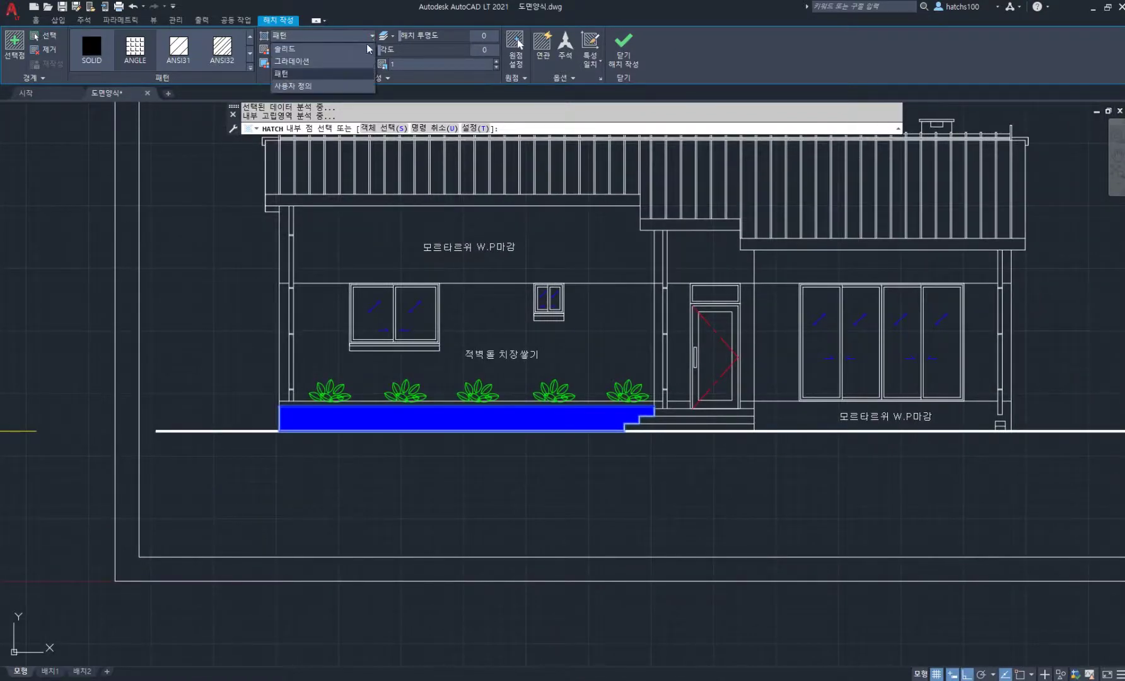
left_click(345, 73)
left_click(250, 67)
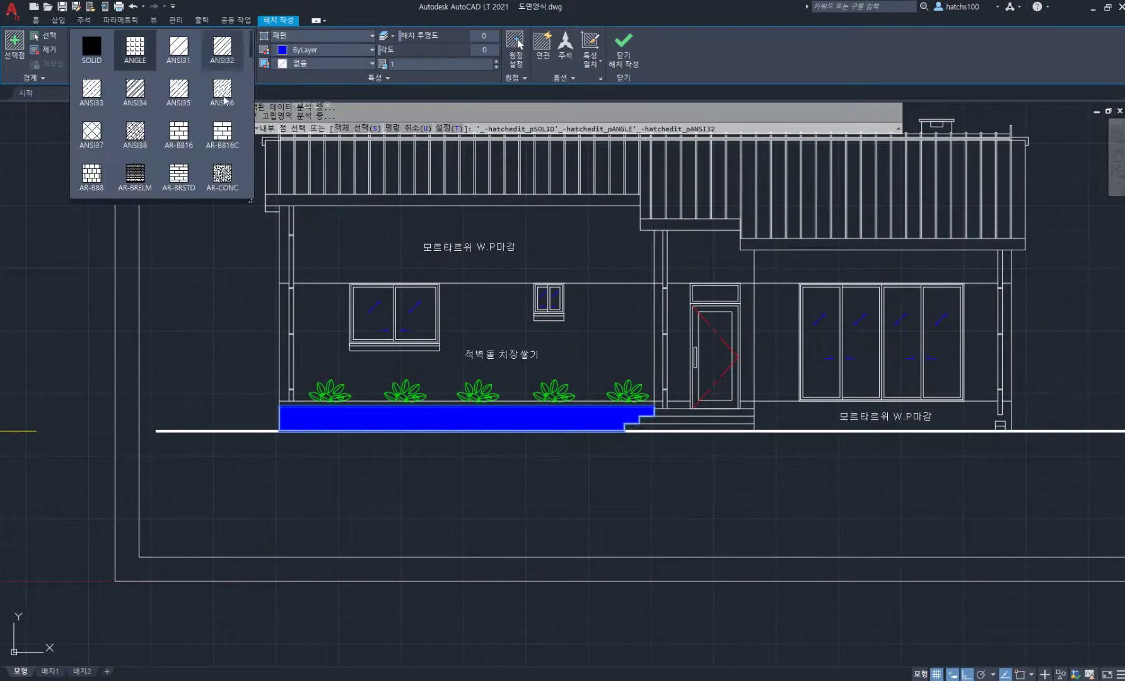
left_click(186, 135)
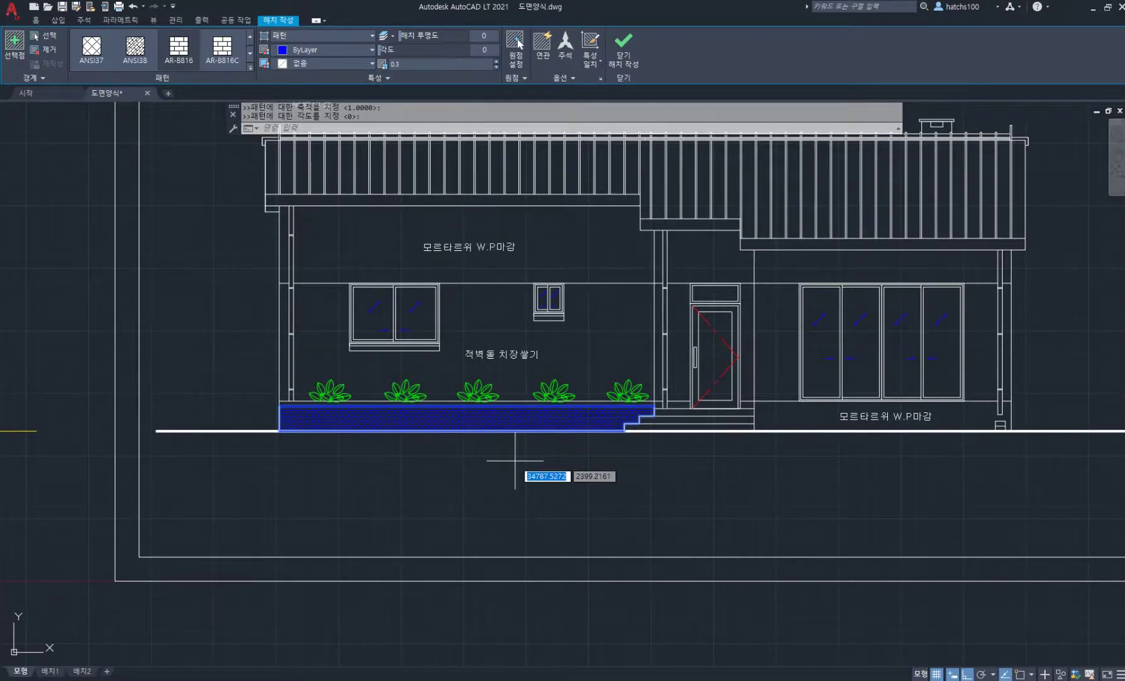
scroll(515, 461, "up", 4)
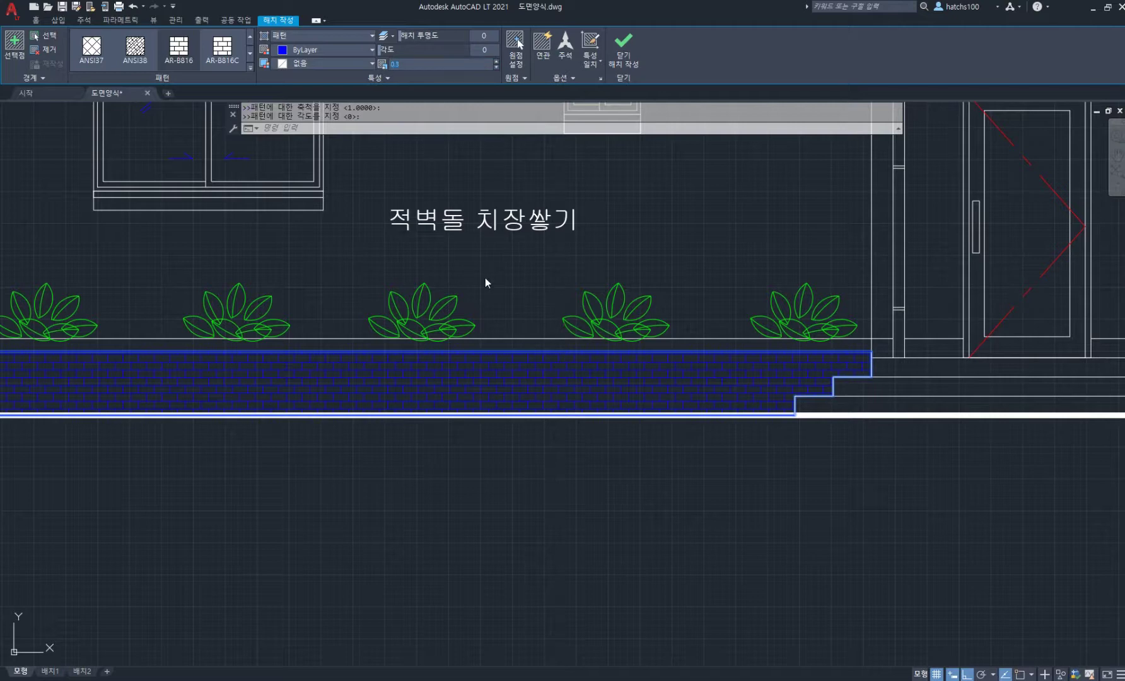
scroll(536, 250, "down", 5)
scroll(555, 252, "up", 3)
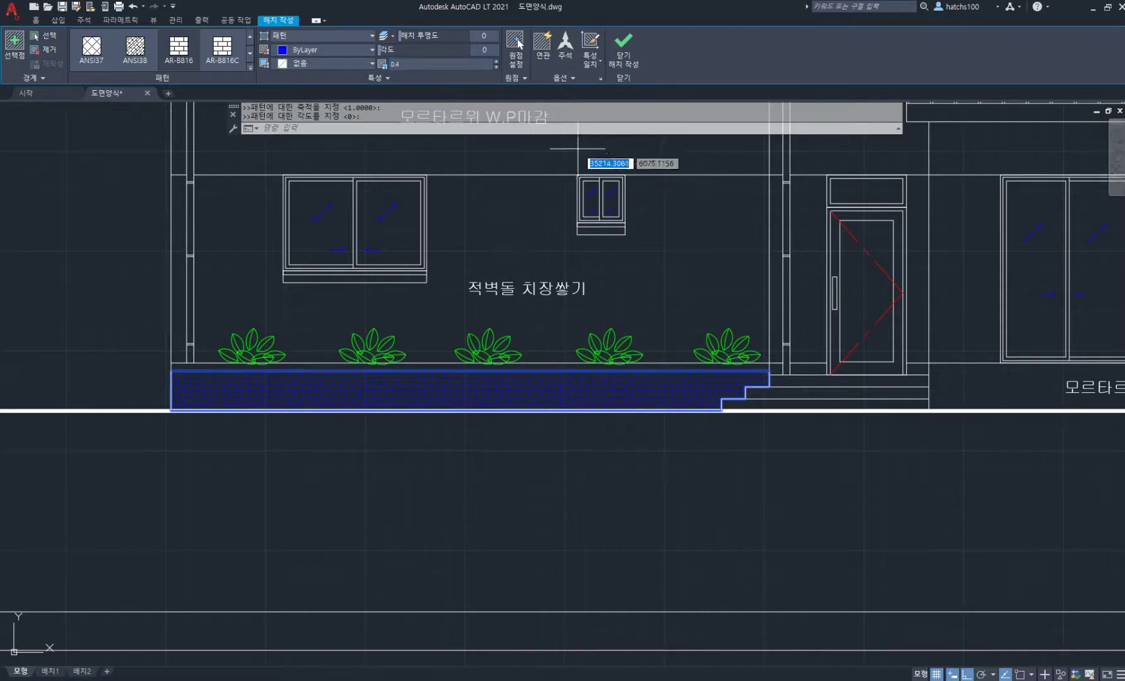
left_click(621, 47)
scroll(654, 256, "down", 2)
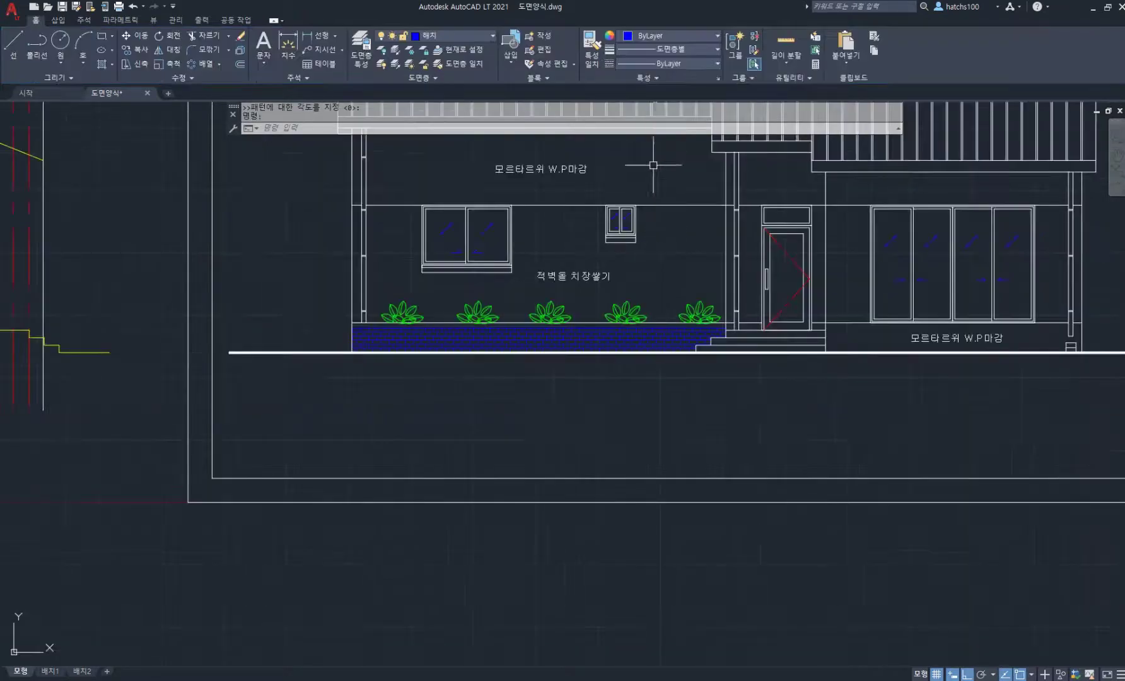
Hatch the chimney body above the roof with the same AR-B816 brick pattern at scale 0.4.
mouse_move(683, 203)
middle_mouse_down()
mouse_move(682, 236)
mouse_move(615, 303)
middle_mouse_up()
scroll(444, 281, "up", 4)
scroll(498, 317, "down", 6)
scroll(757, 246, "up", 4)
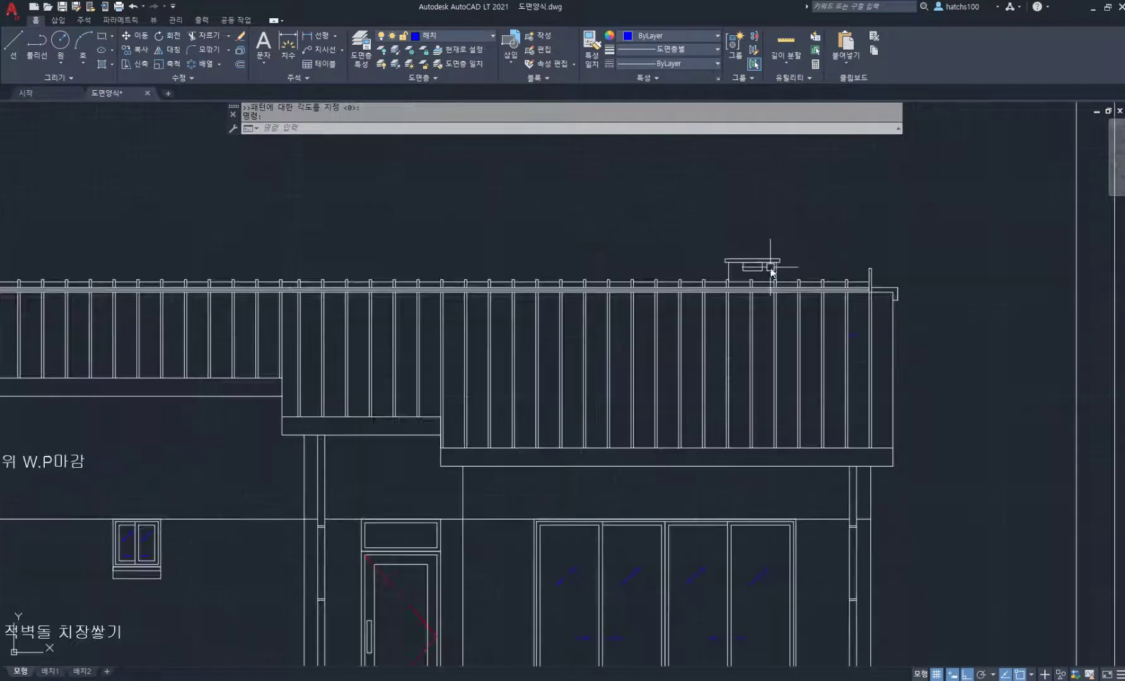
type("h")
key("Return")
left_click(773, 274)
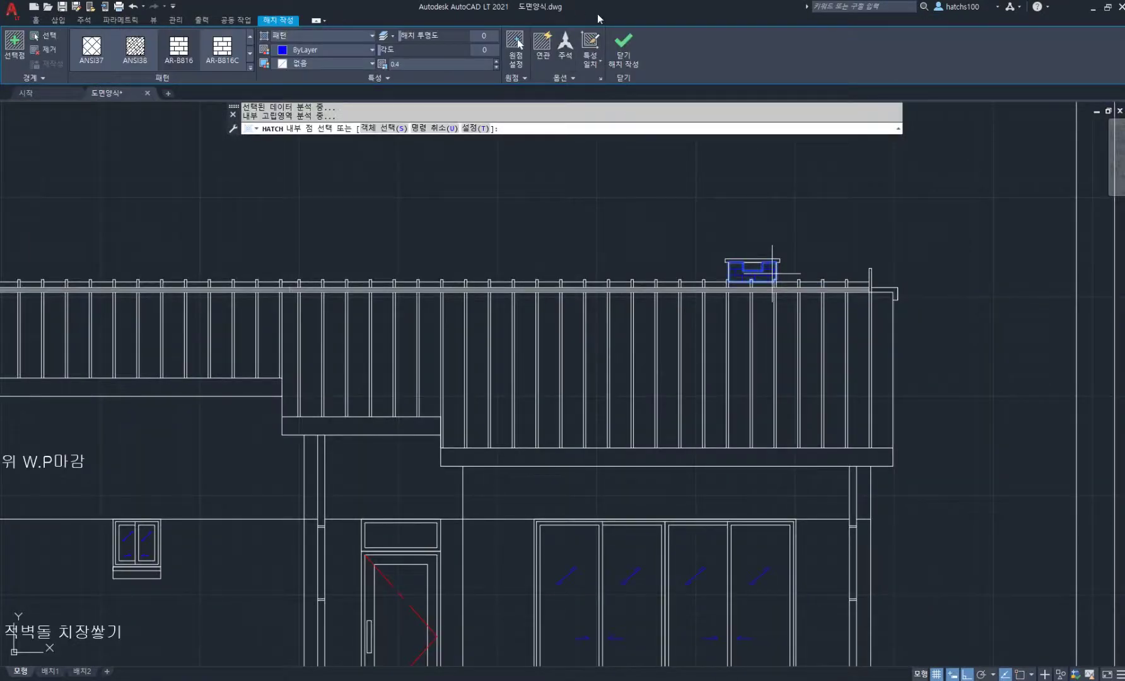
key("Return")
Hatch the lower wall band around the two small windows, its outer left strip, and both sides of the door and four-pane window.
scroll(752, 158, "down", 4)
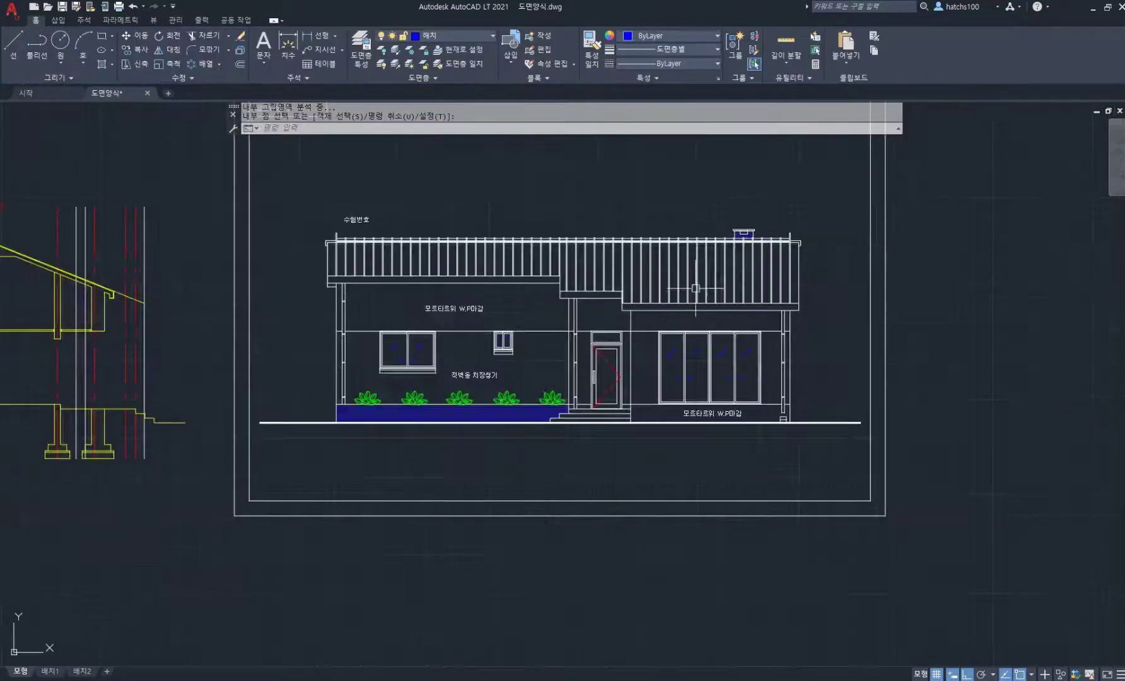
scroll(470, 346, "up", 4)
key("Return")
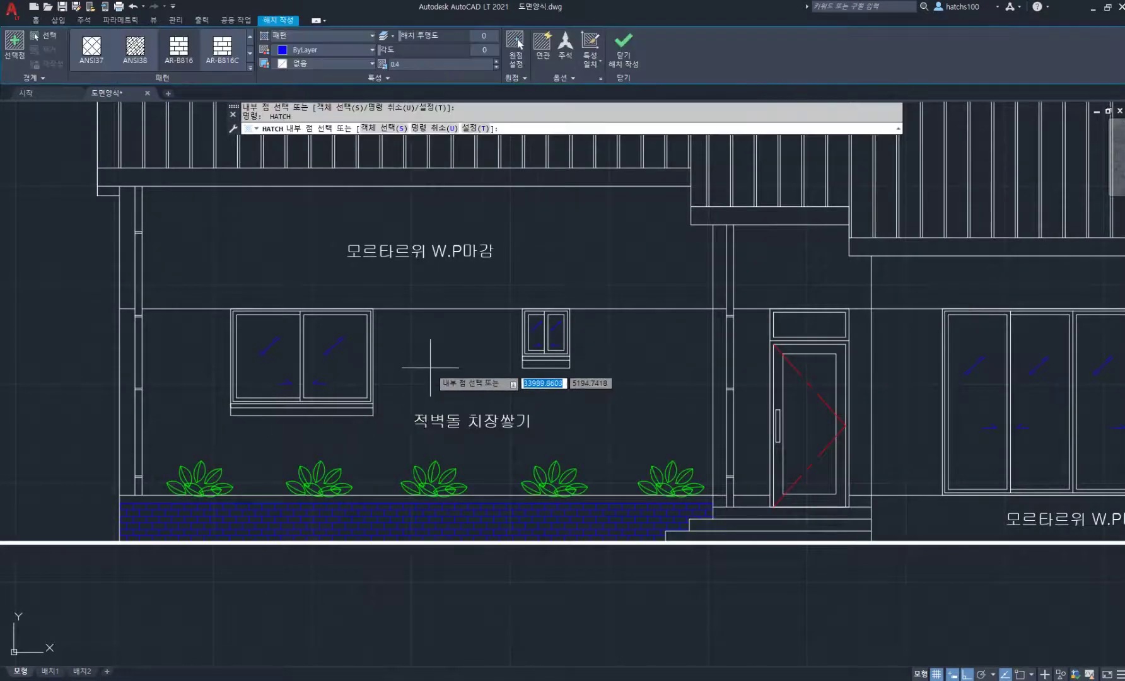
left_click(442, 356)
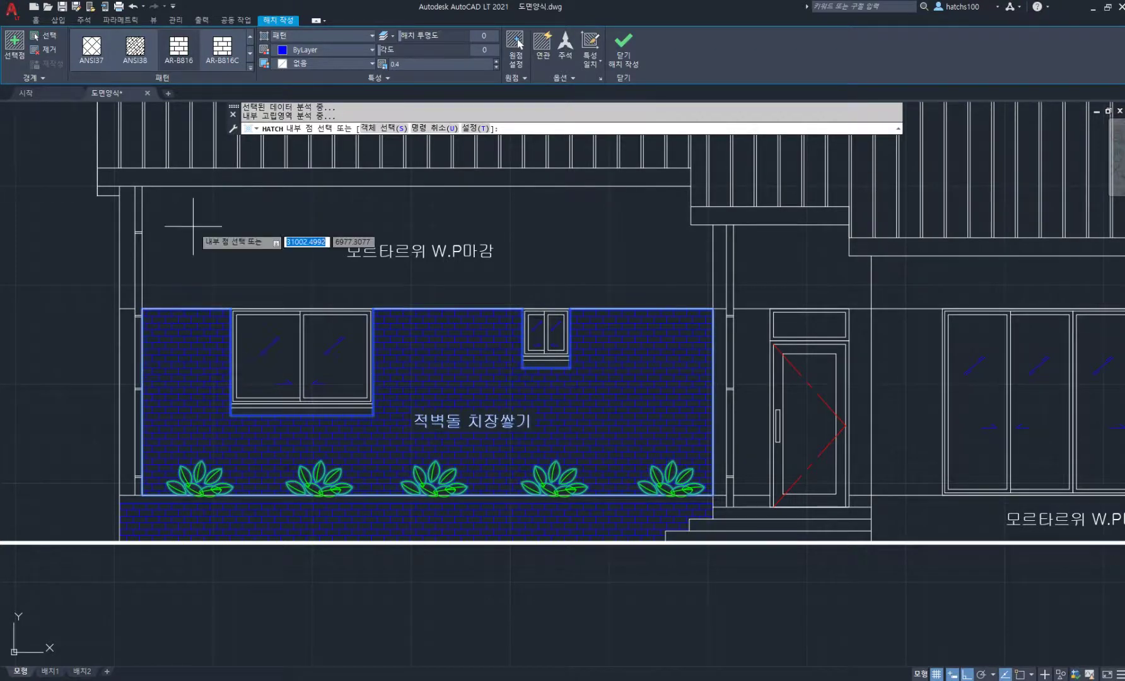
left_click(124, 372)
scroll(129, 375, "down", 2)
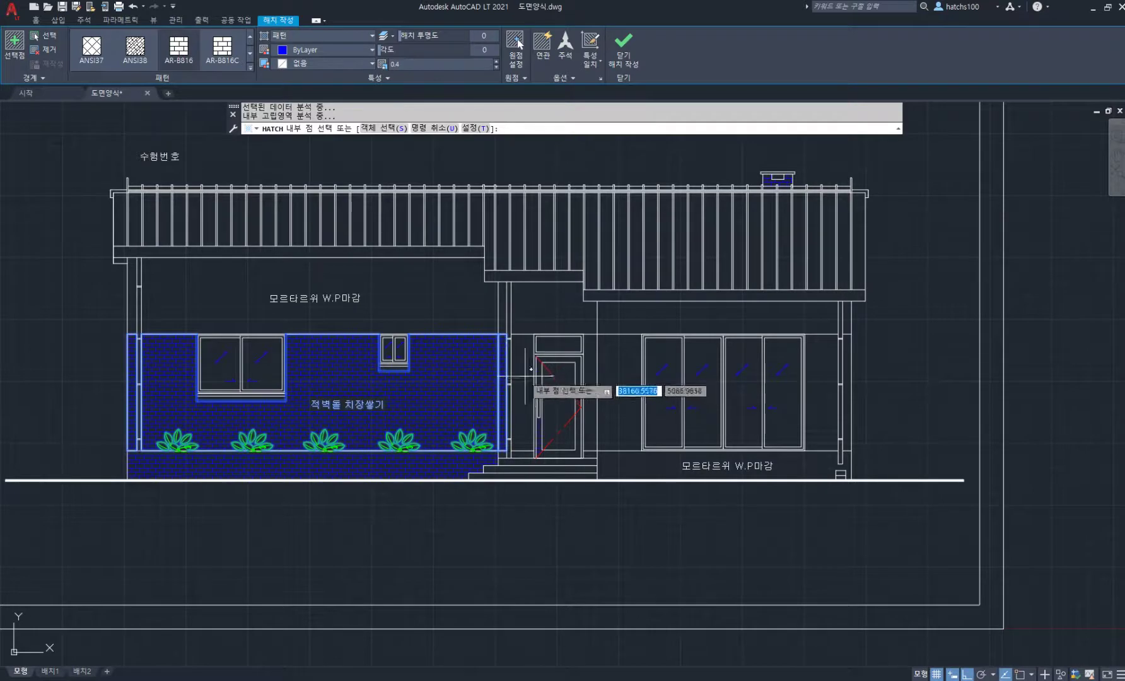
left_click(521, 376)
left_click(594, 378)
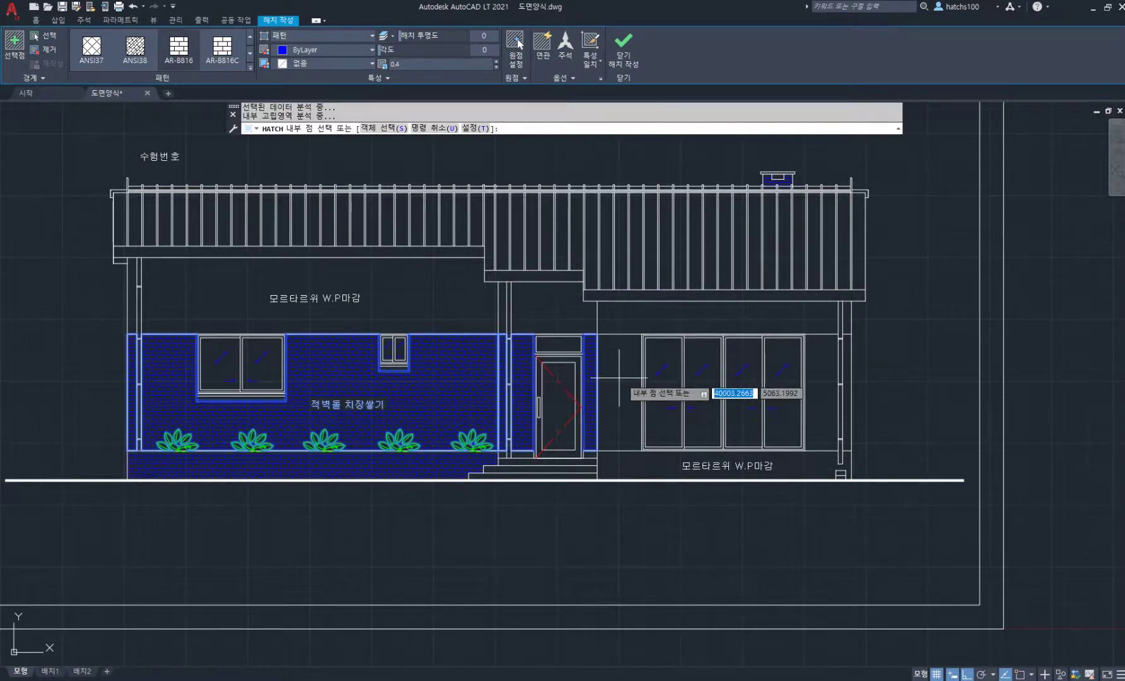
left_click(622, 378)
left_click(827, 371)
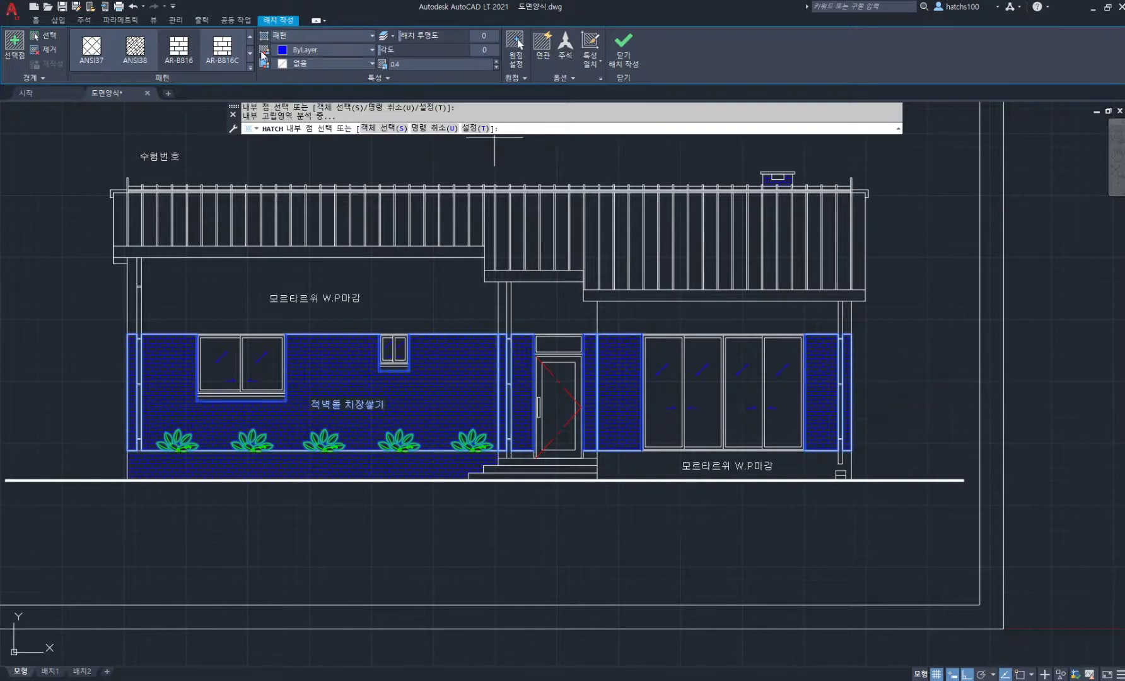
Change the lower wall's hatch to a user-defined line pattern with a spacing of 60.
left_click(338, 37)
left_click(321, 76)
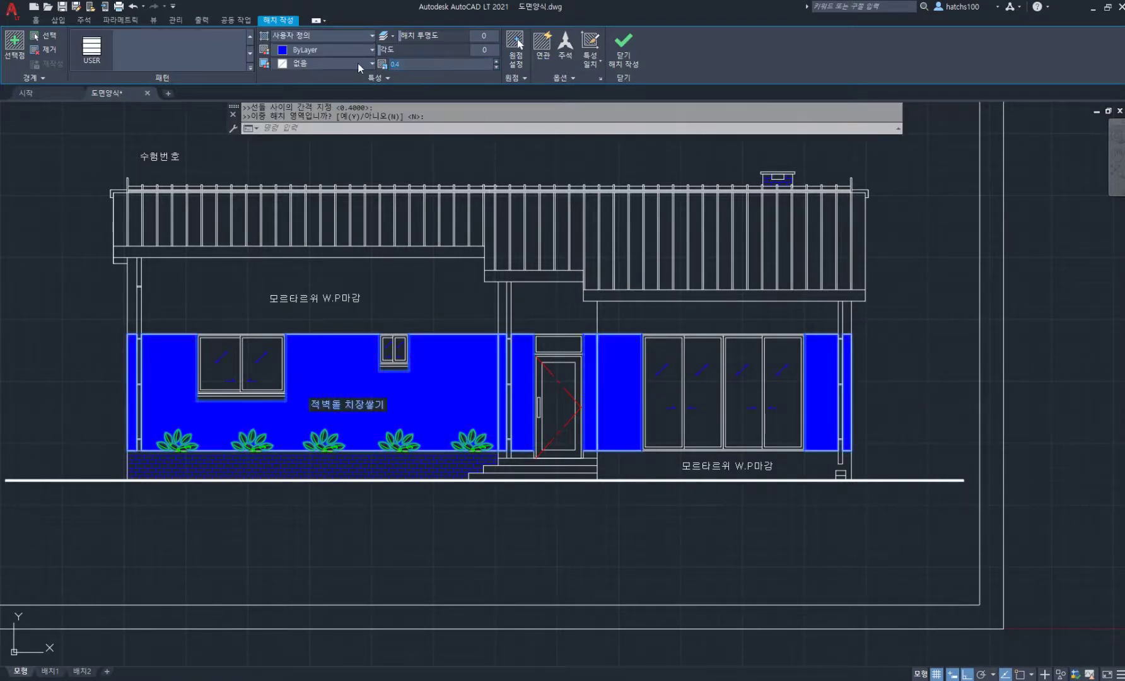
type("60")
key("Return")
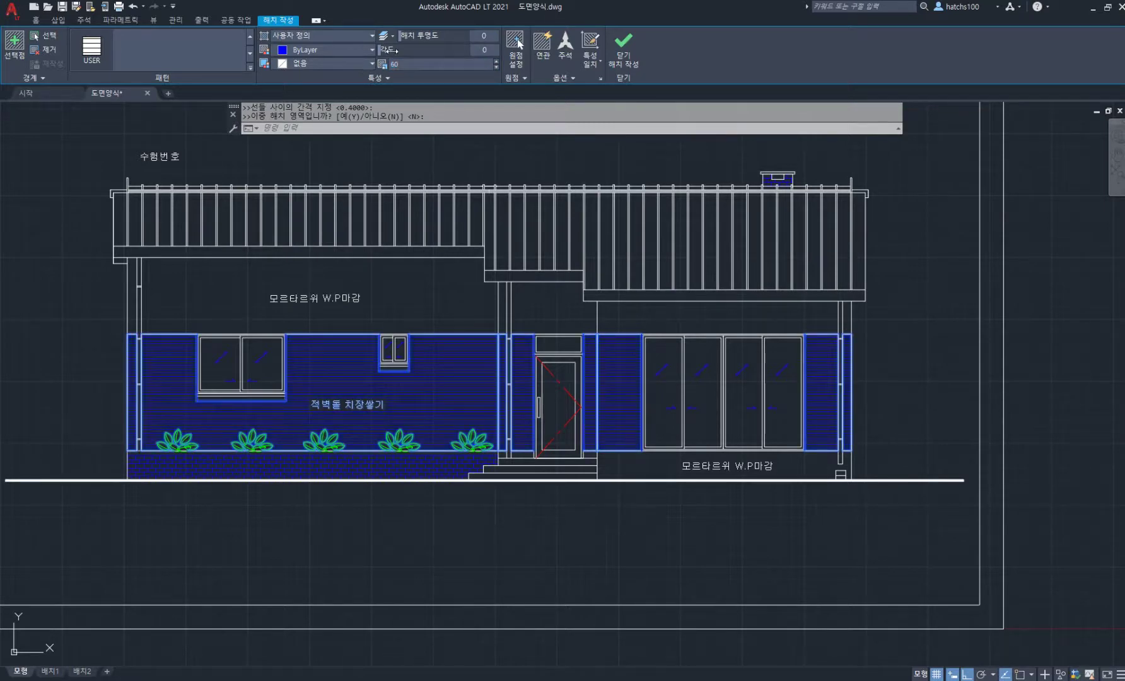
Finish the lower wall's line hatch and hatch the sills under both small windows with user-defined lines at 90 degrees, spacing 60.
left_click(623, 47)
scroll(214, 407, "up", 6)
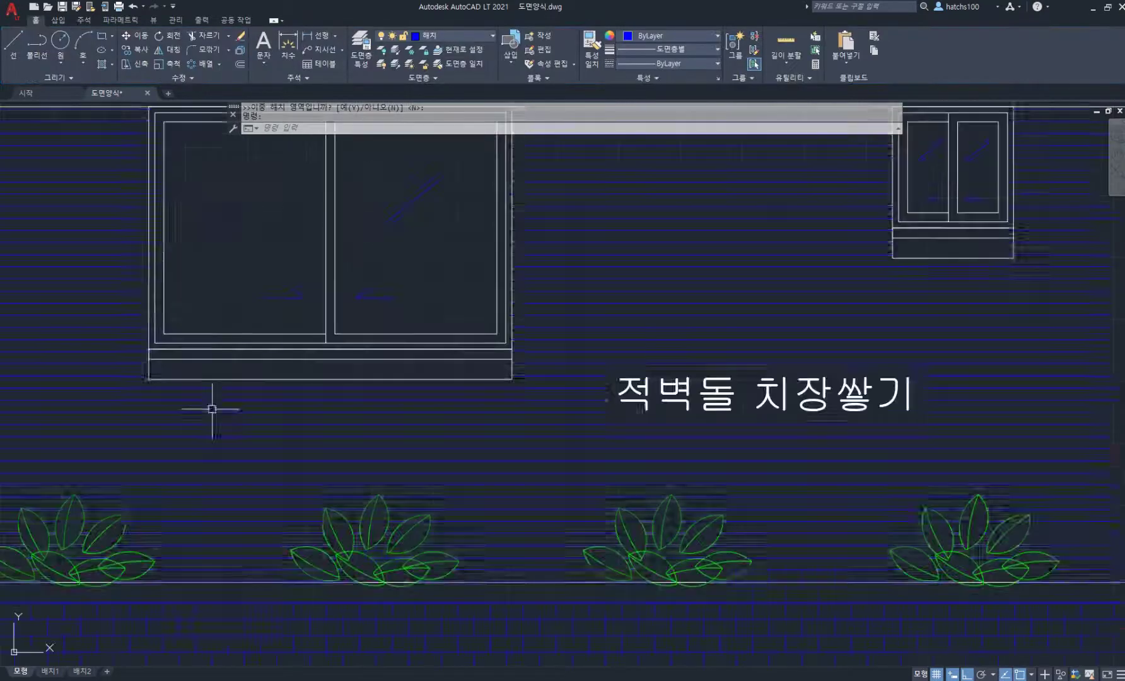
key("Return")
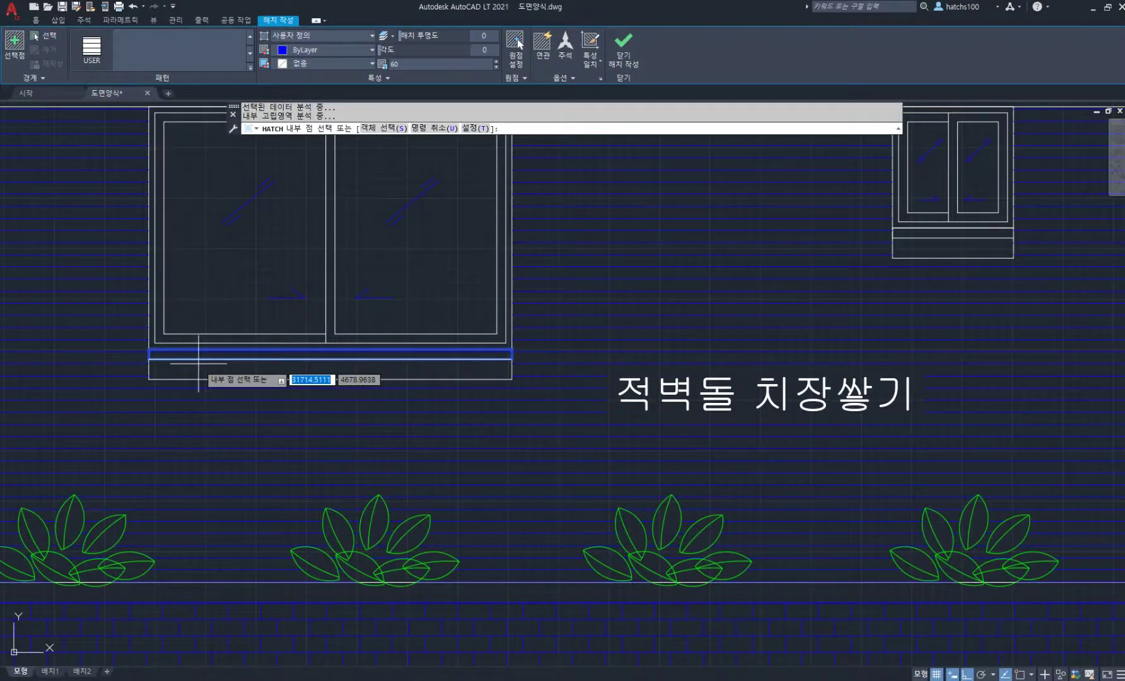
scroll(123, 364, "down", 6)
scroll(329, 309, "up", 6)
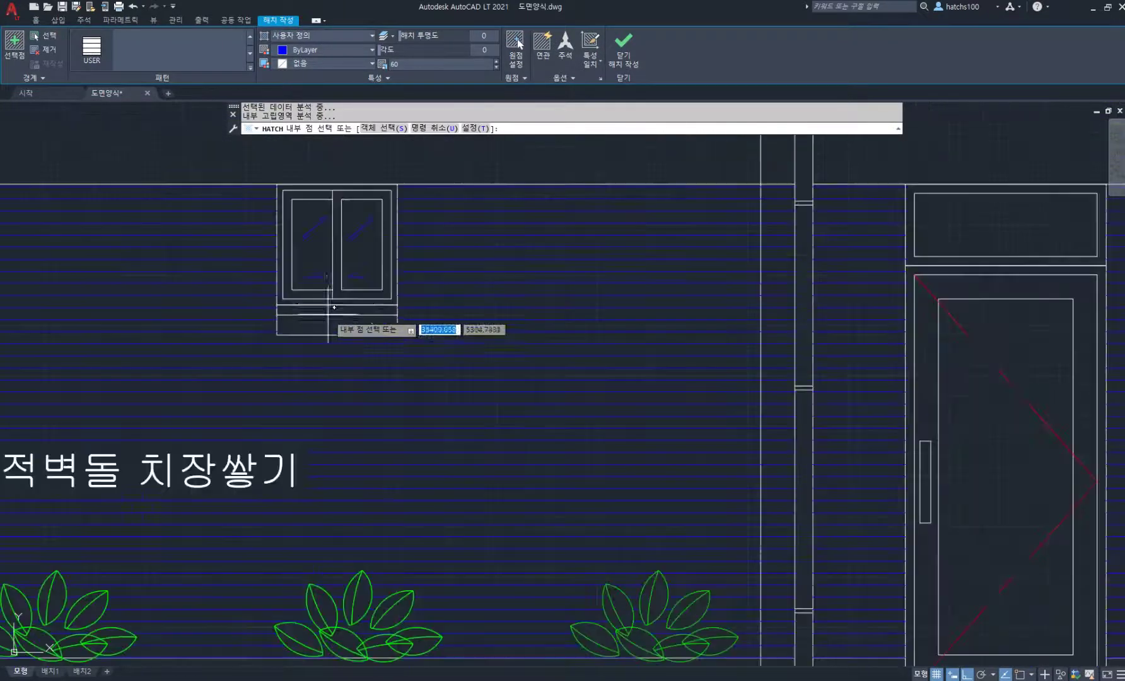
left_click(316, 310)
left_click(322, 324)
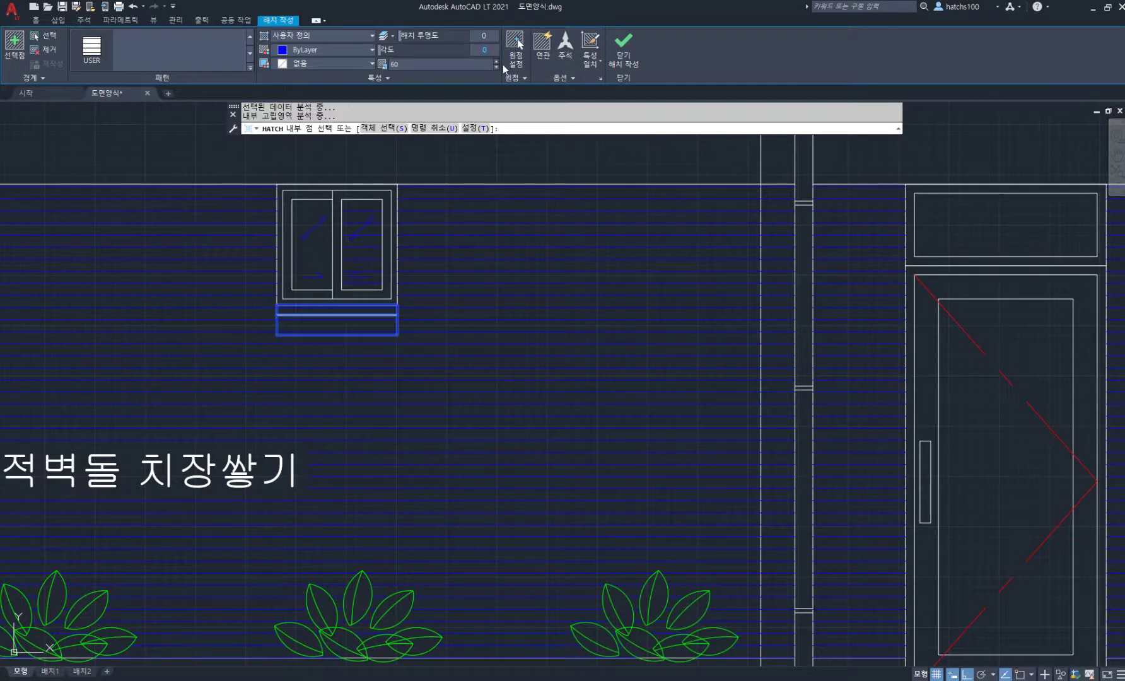
type("90")
key("Return")
left_click(623, 47)
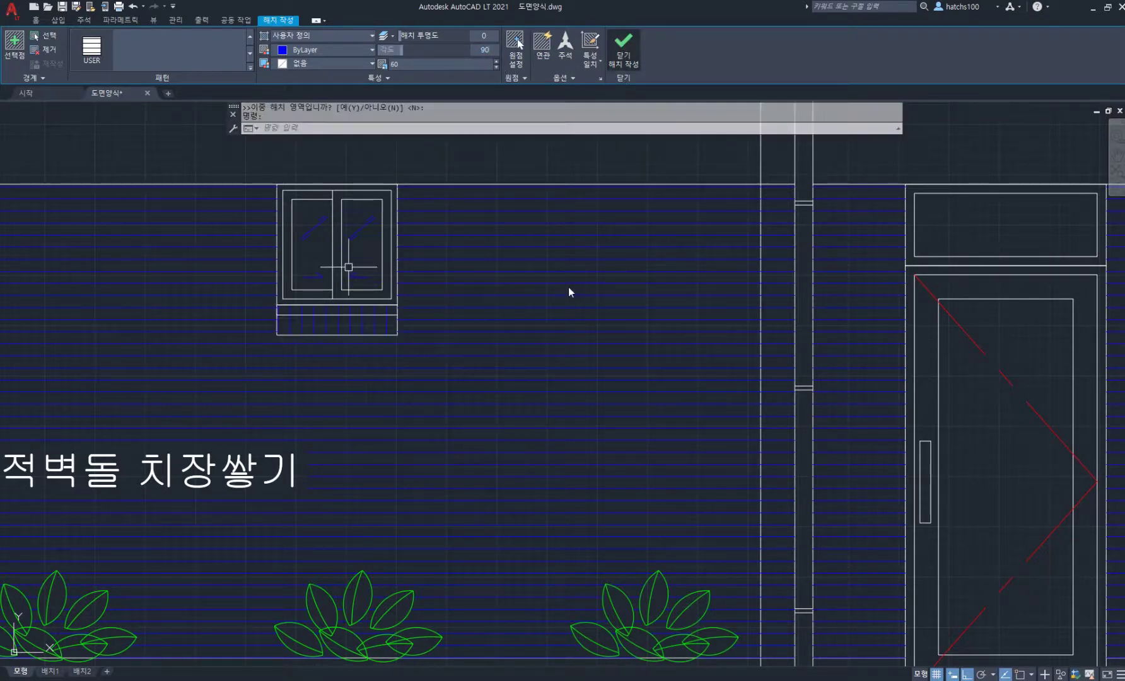
Start a hatch over the upper wall areas and strips beside the posts, the base beneath the four-pane window, and the small areas beside the door.
scroll(569, 292, "down", 6)
middle_click_drag(439, 464, 392, 531)
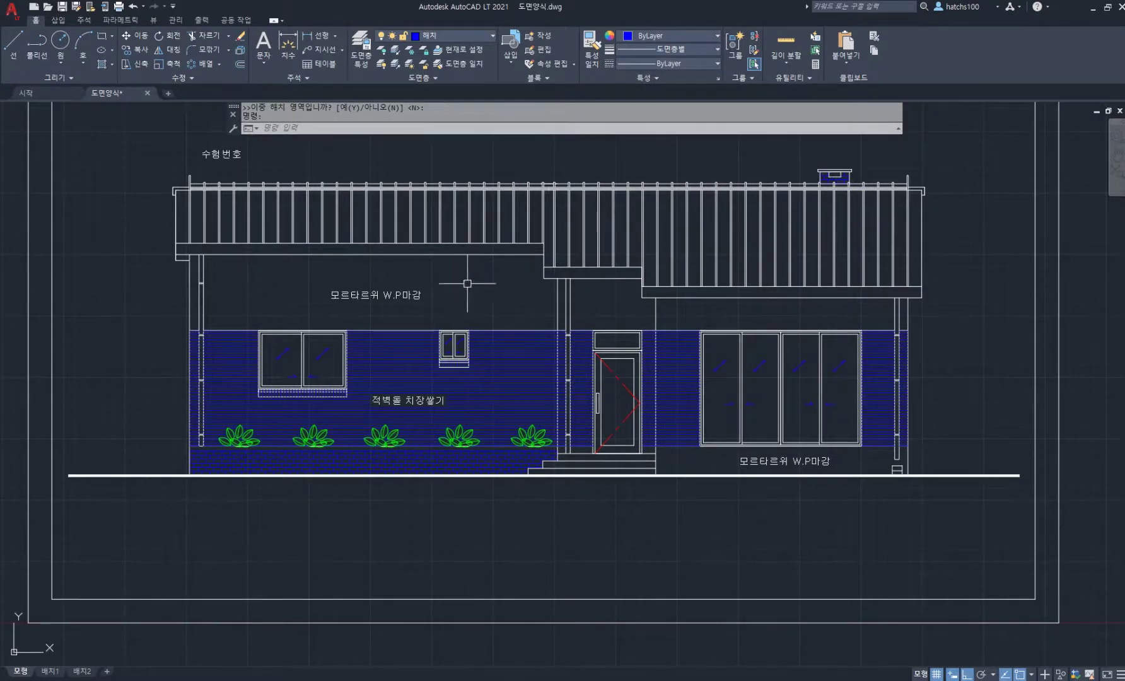
type("H")
key("Return")
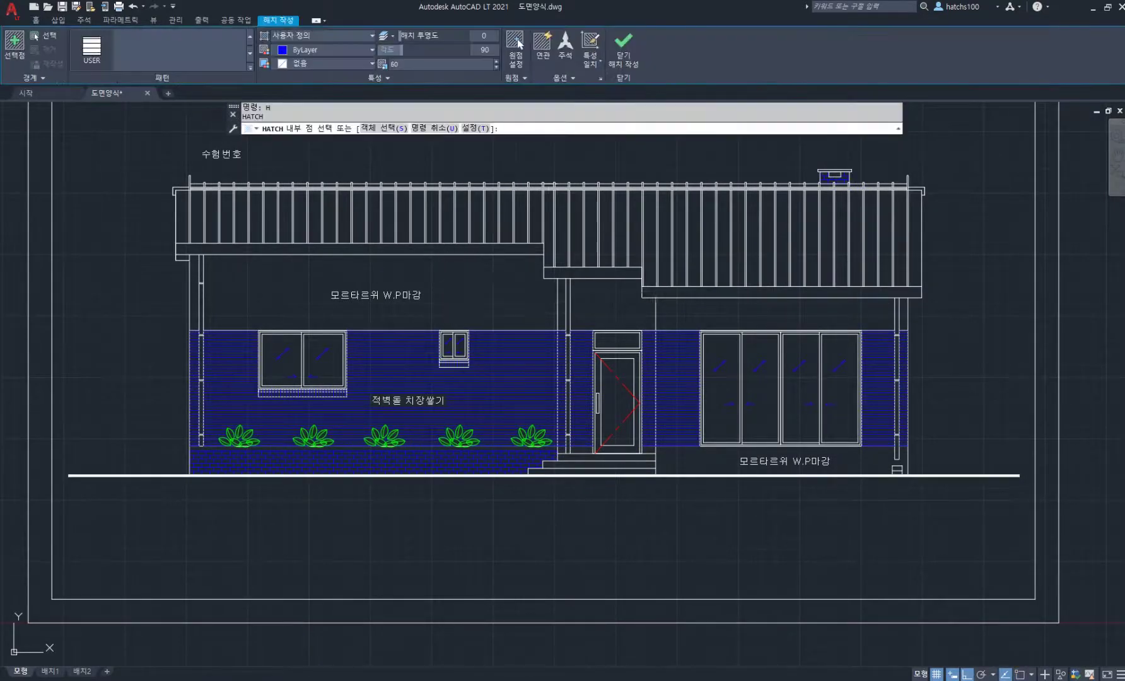
left_click(473, 282)
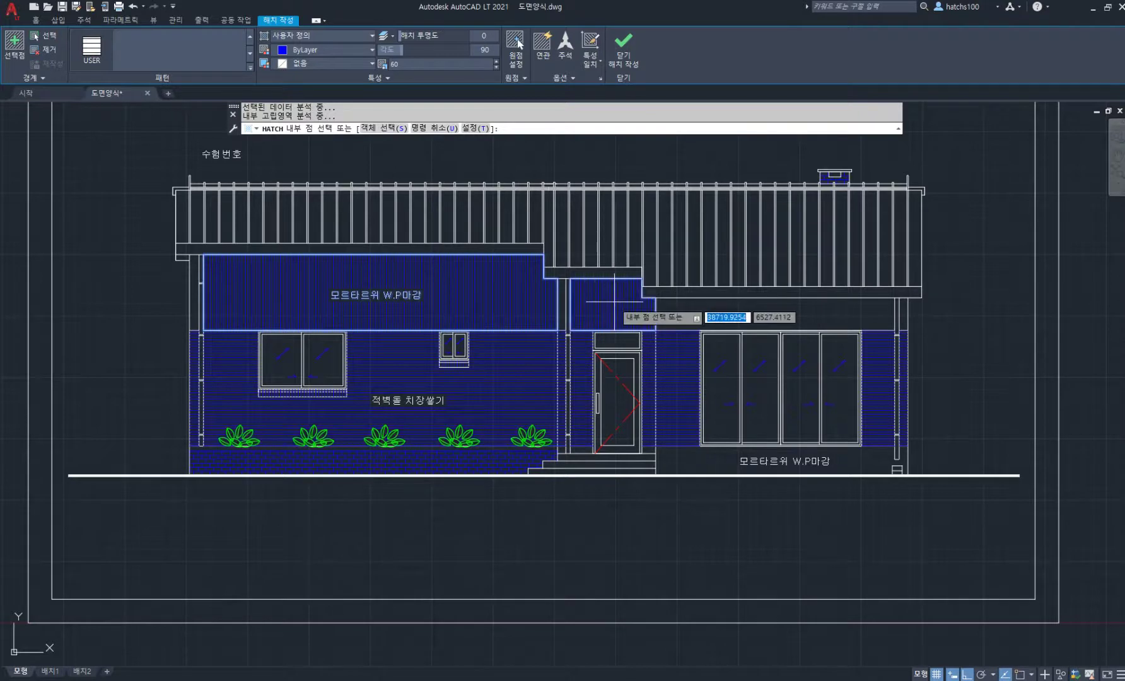
left_click(572, 304)
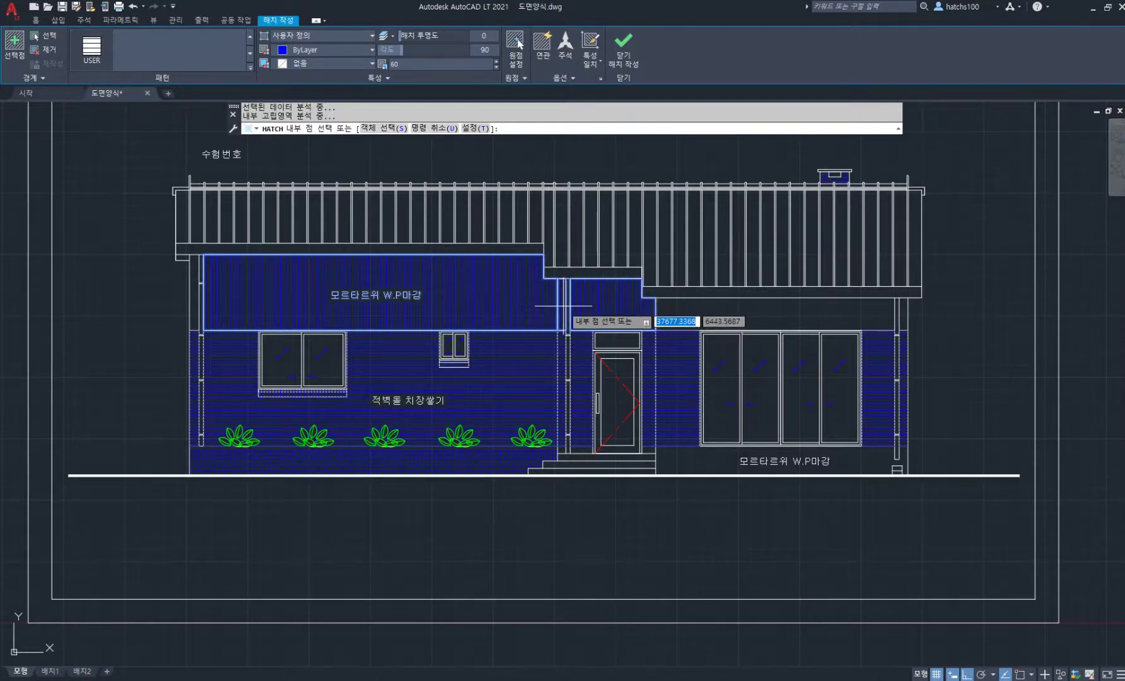
left_click(767, 309)
left_click(678, 457)
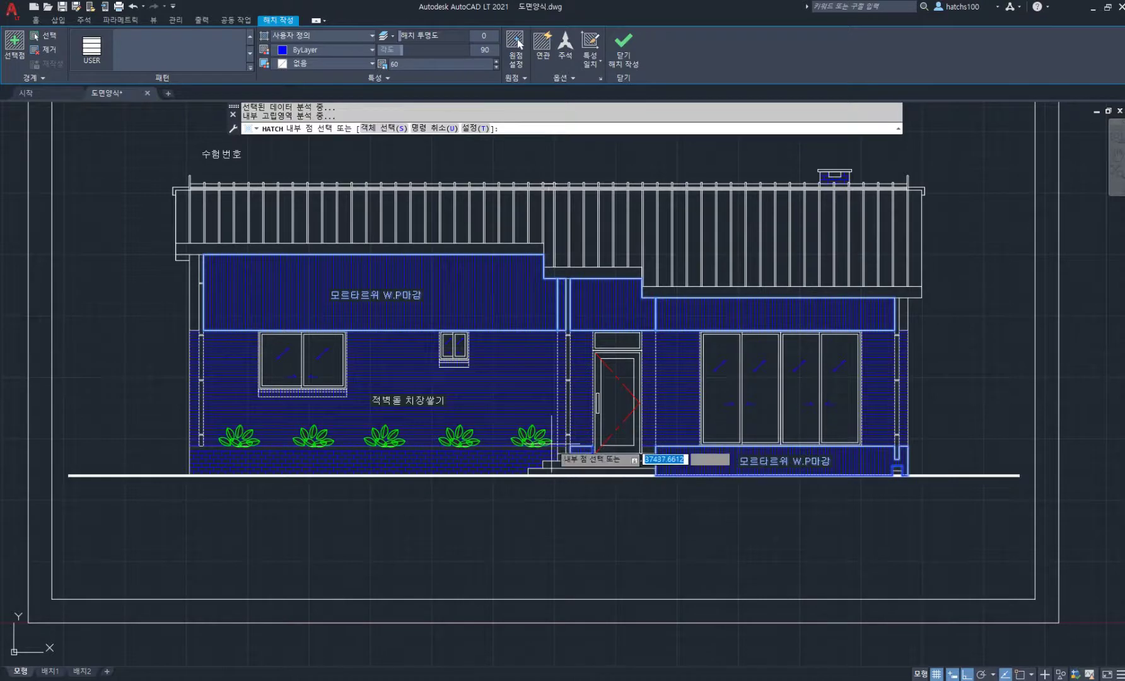
scroll(710, 477, "up", 5)
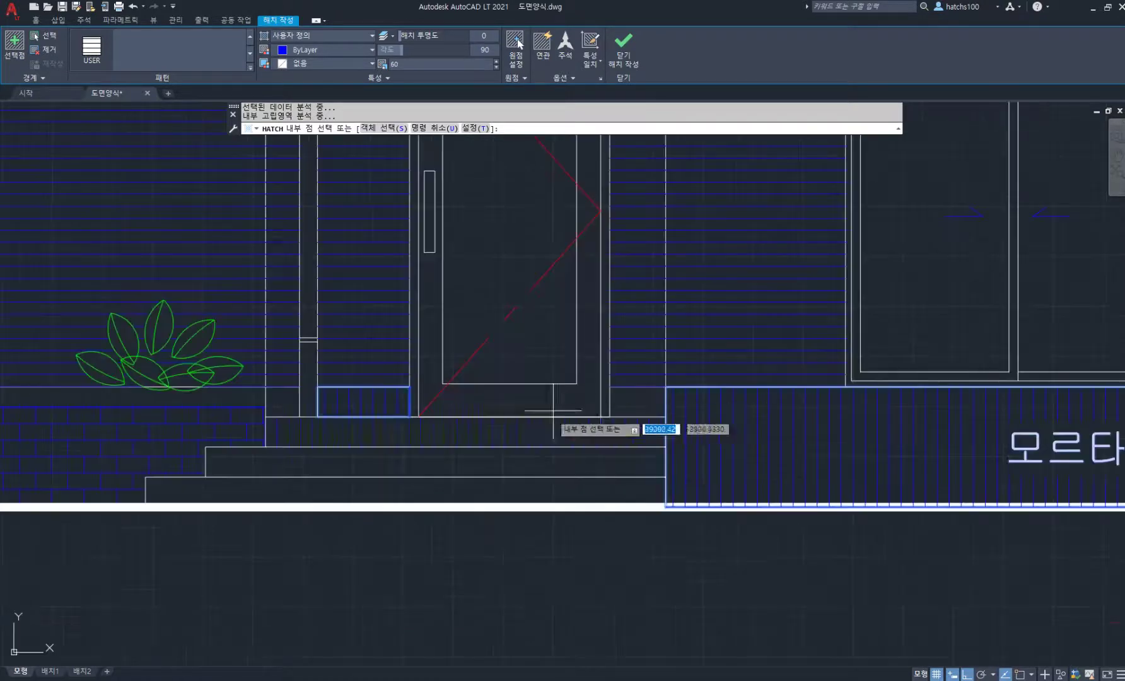
scroll(631, 398, "down", 5)
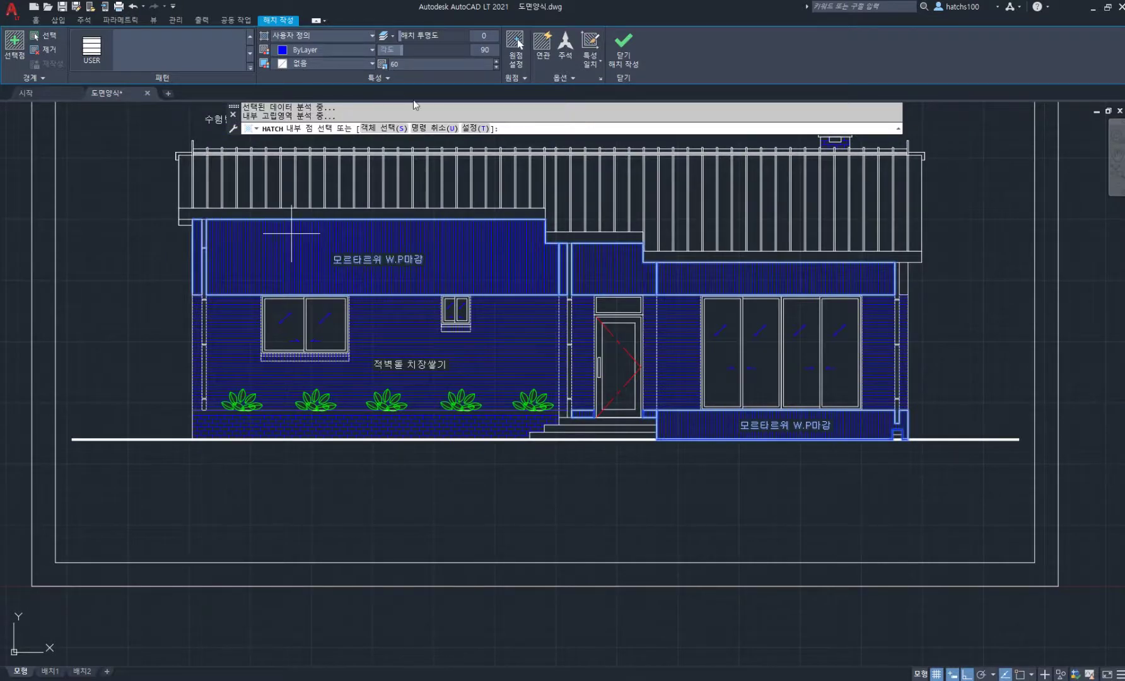
Change the mortar-finish wall hatch to the AR-SAND pattern with a scale of 10.
left_click(323, 35)
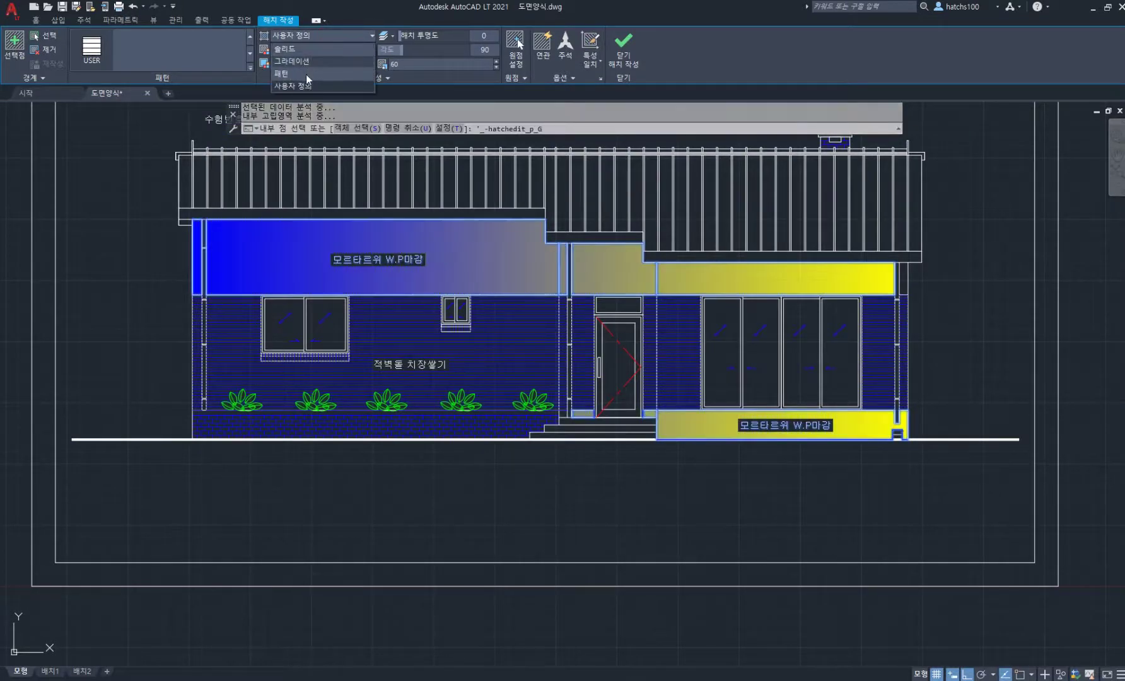
left_click(306, 74)
left_click(250, 66)
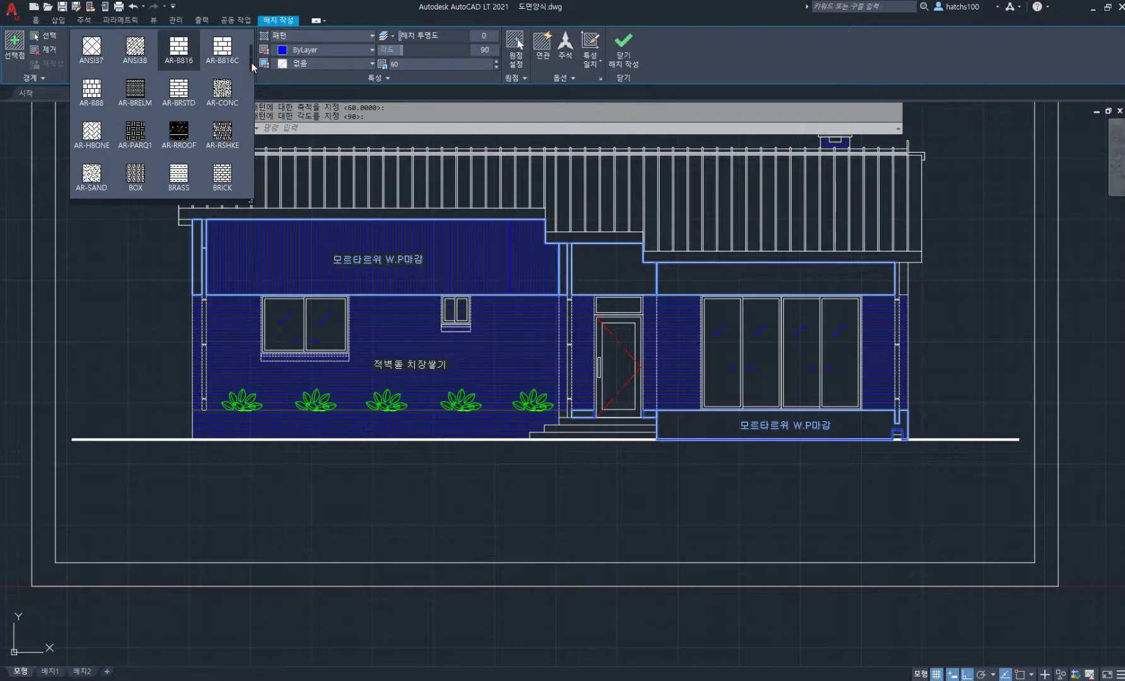
left_click_drag(252, 62, 251, 75)
left_click(95, 96)
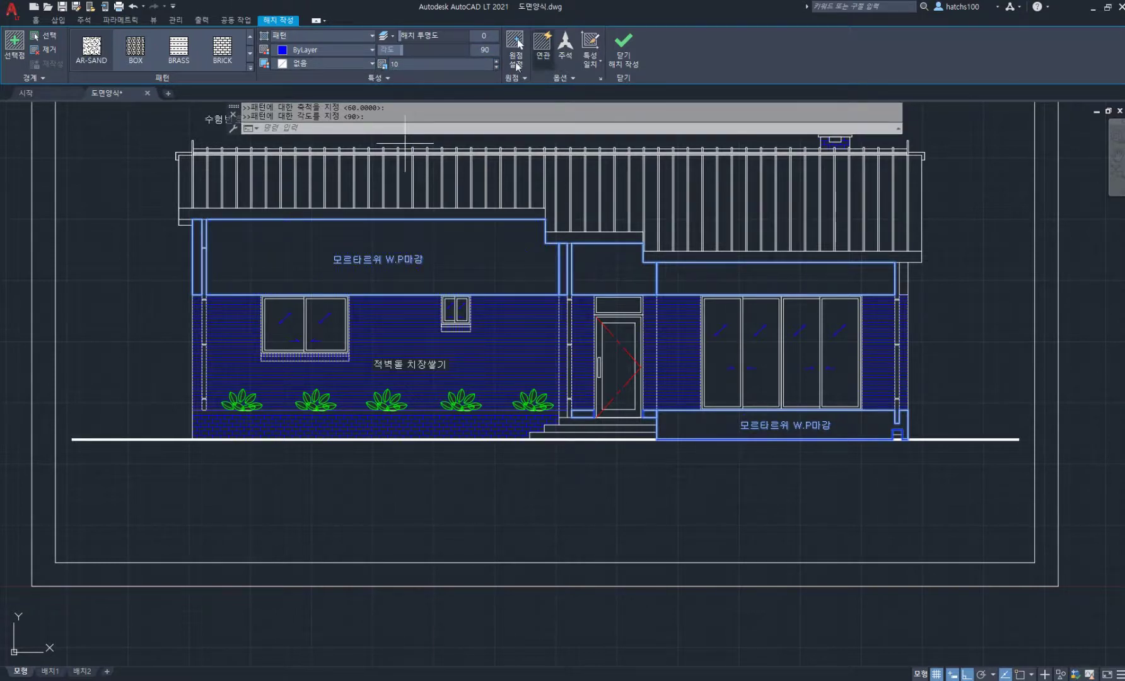
Assign the sand hatch to the green layer and finish the hatch.
left_click(377, 78)
left_click(364, 94)
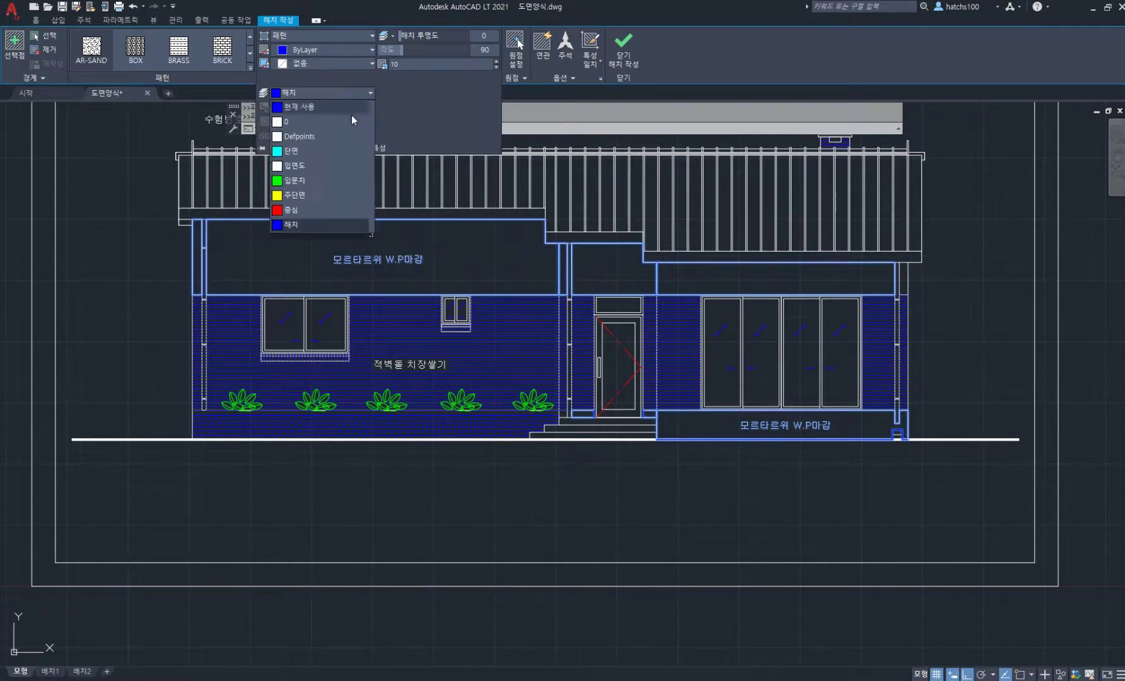
left_click(323, 178)
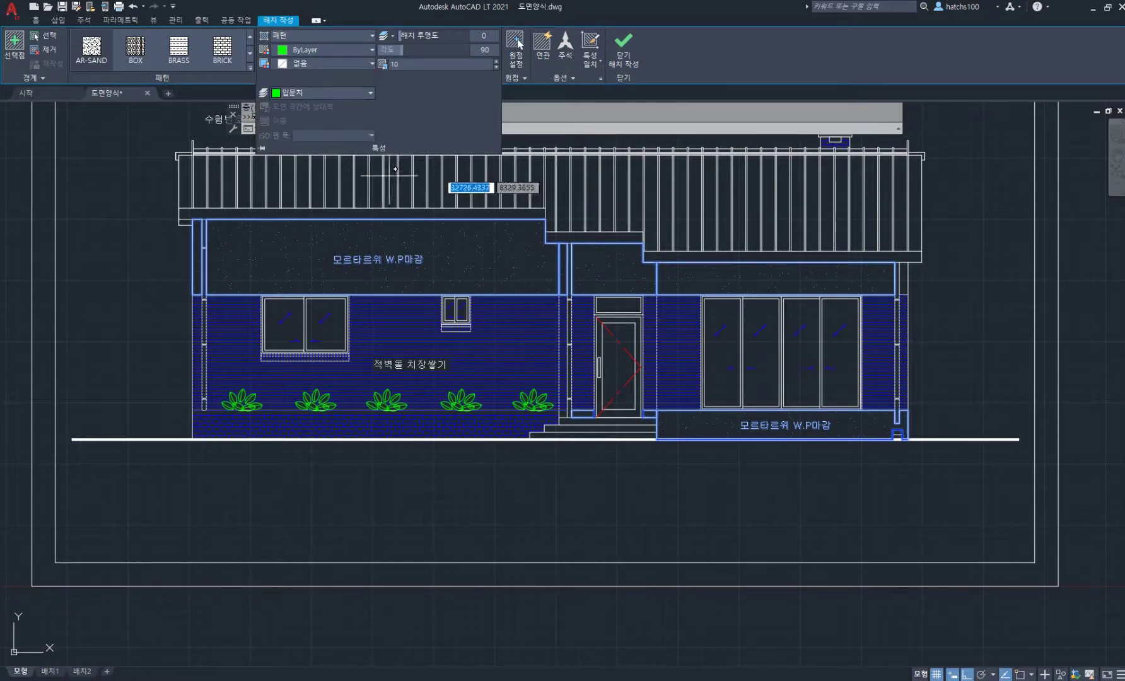
left_click(637, 55)
Examine the hatched front elevation and compare it with the section drawings on the neighbouring sheet.
scroll(609, 505, "down", 3)
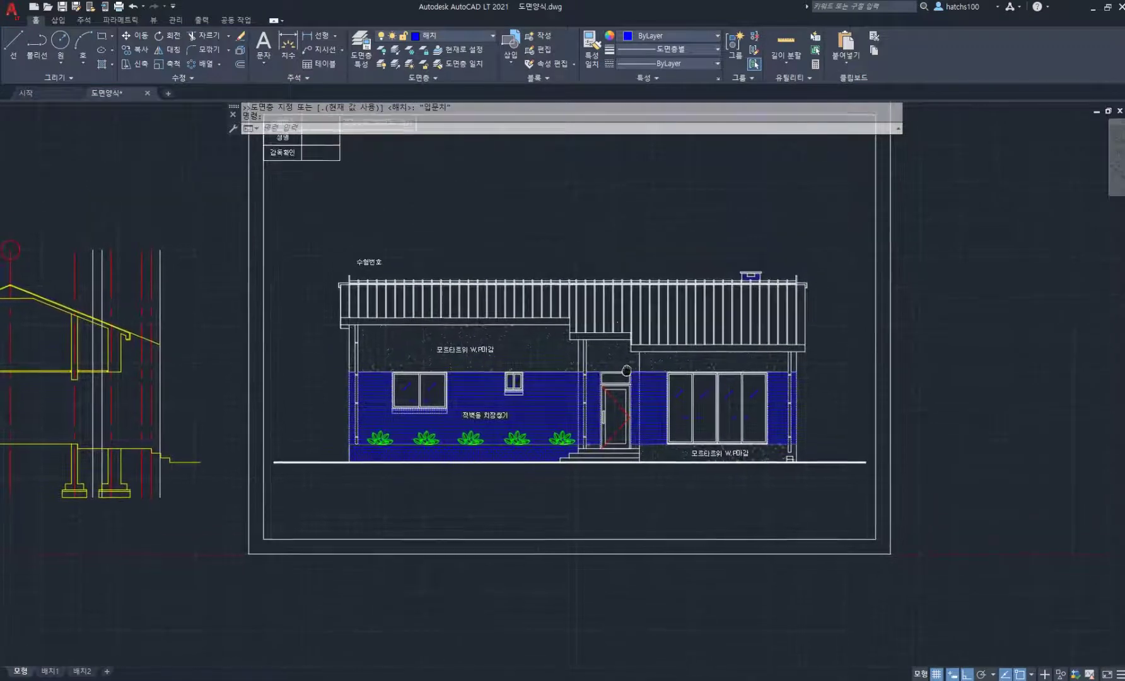
scroll(584, 294, "up", 2)
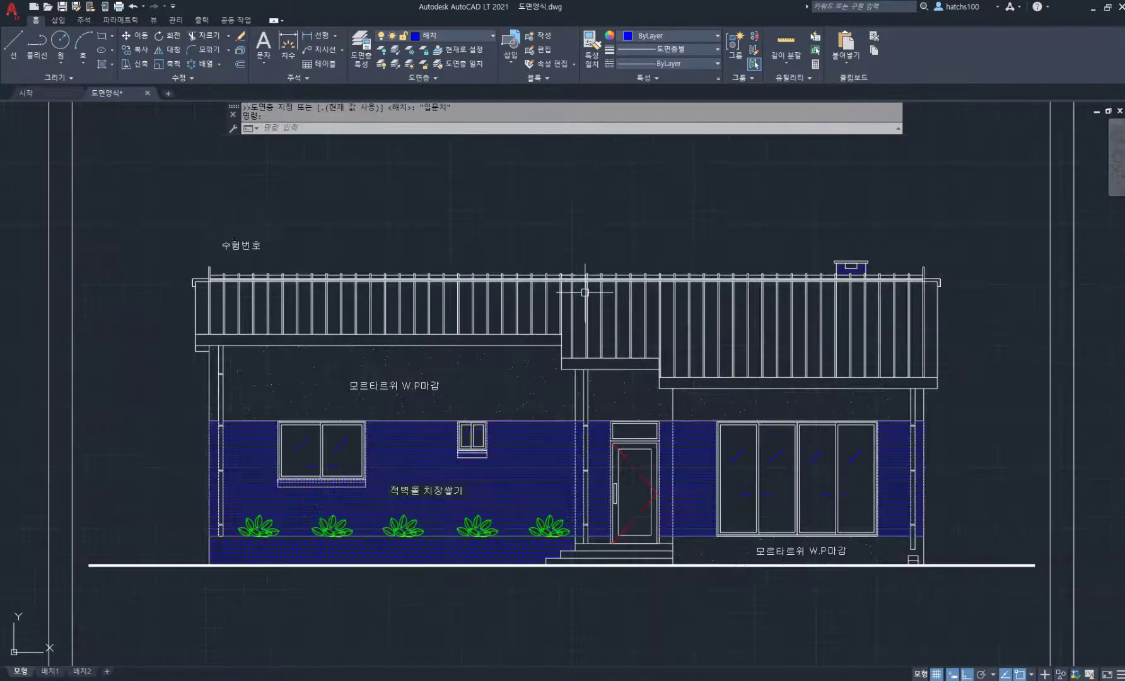
scroll(594, 317, "down", 3)
middle_click_drag(405, 350, 708, 352)
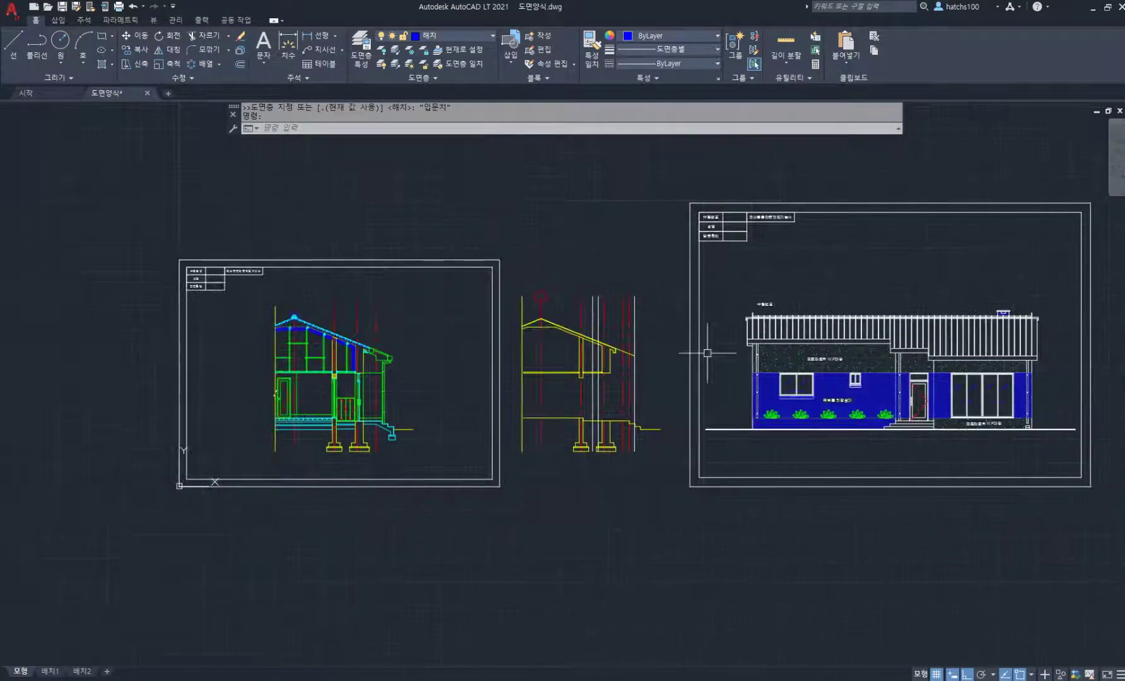
scroll(328, 420, "up", 3)
scroll(448, 451, "down", 2)
middle_click_drag(598, 414, 205, 399)
middle_click_drag(895, 398, 580, 432)
scroll(580, 432, "up", 2)
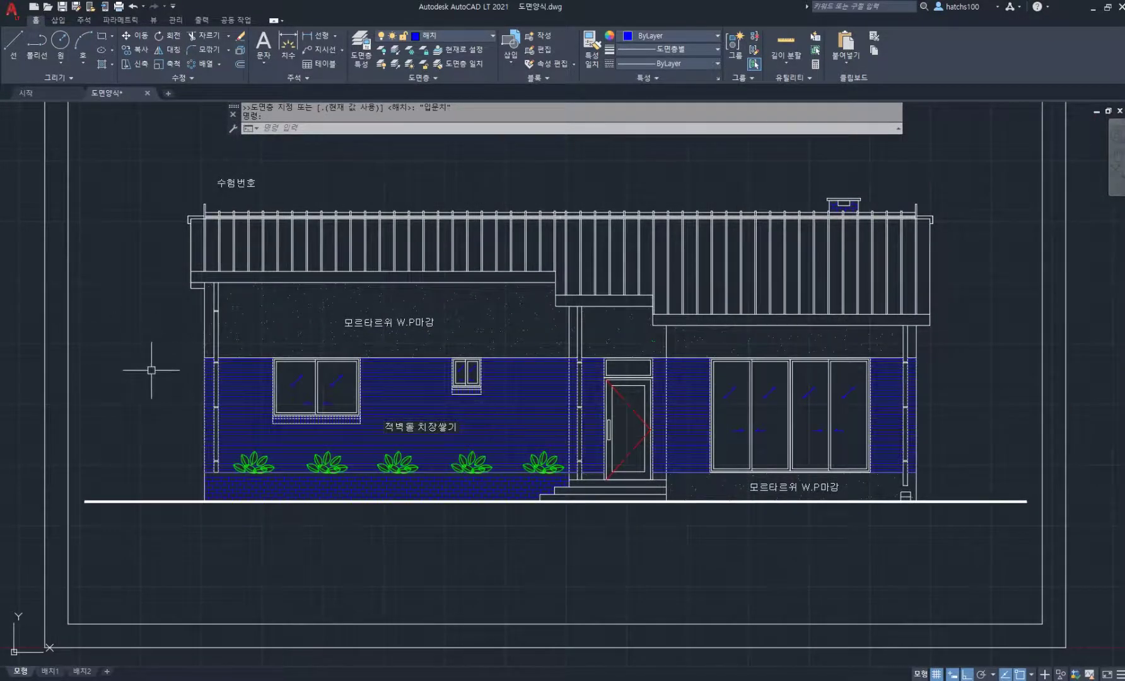
middle_click_drag(271, 371, 271, 375)
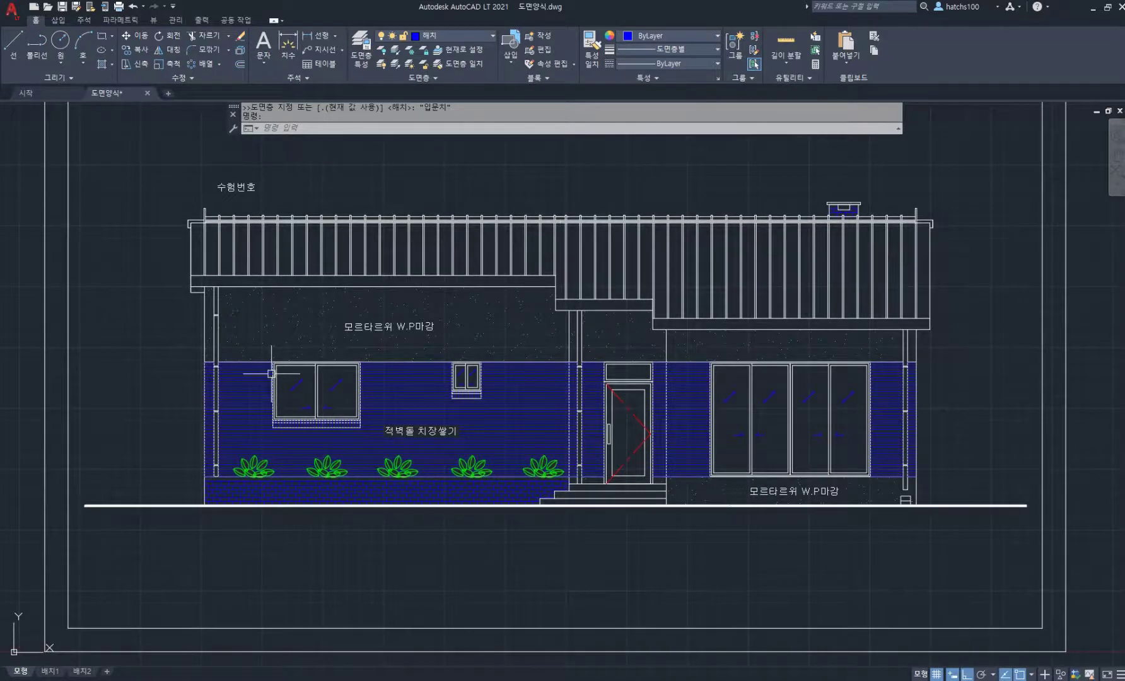